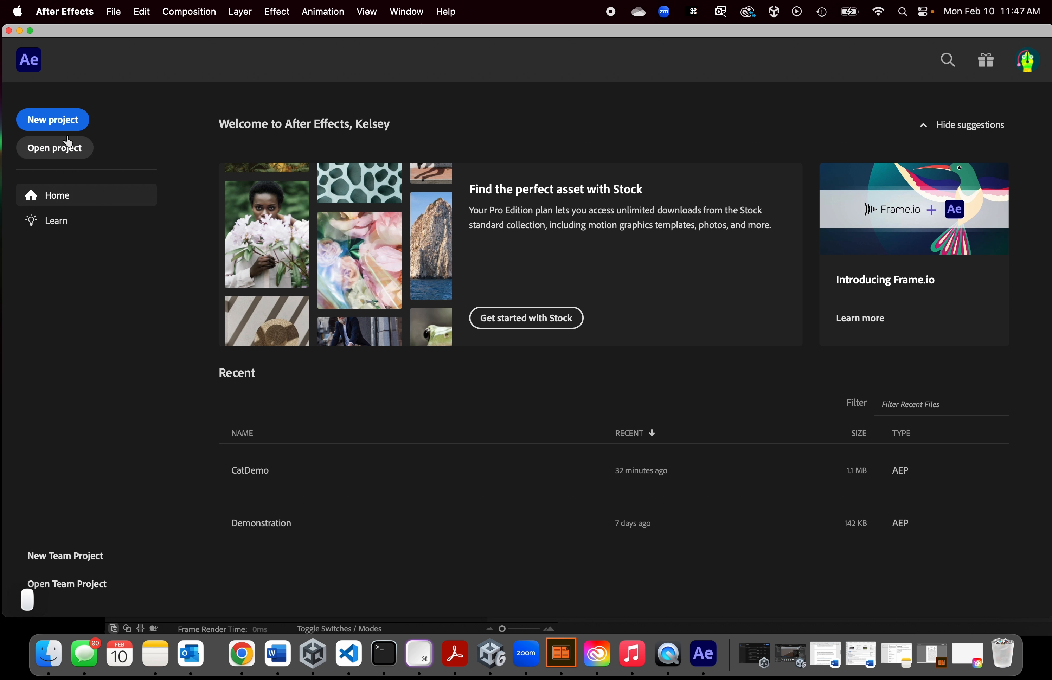
# Step: Create a new project containing an HD 1920x1080, 29.97 fps composition lasting 30 seconds, with a white background
pyautogui.click(54, 120)
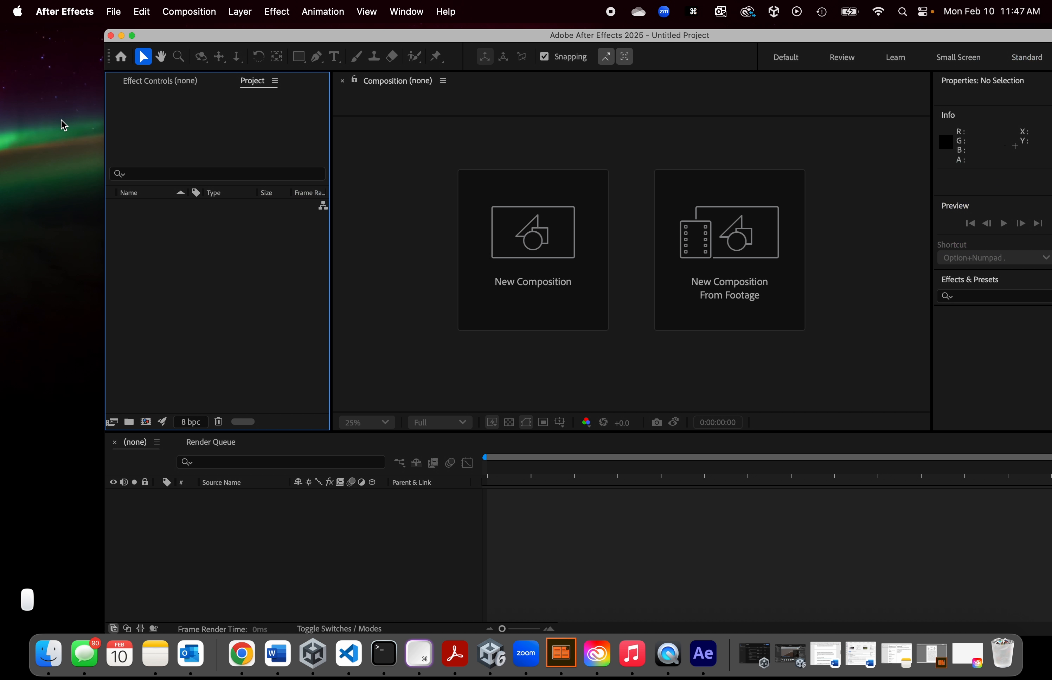
pyautogui.moveTo(488, 33); pyautogui.dragTo(398, 27)
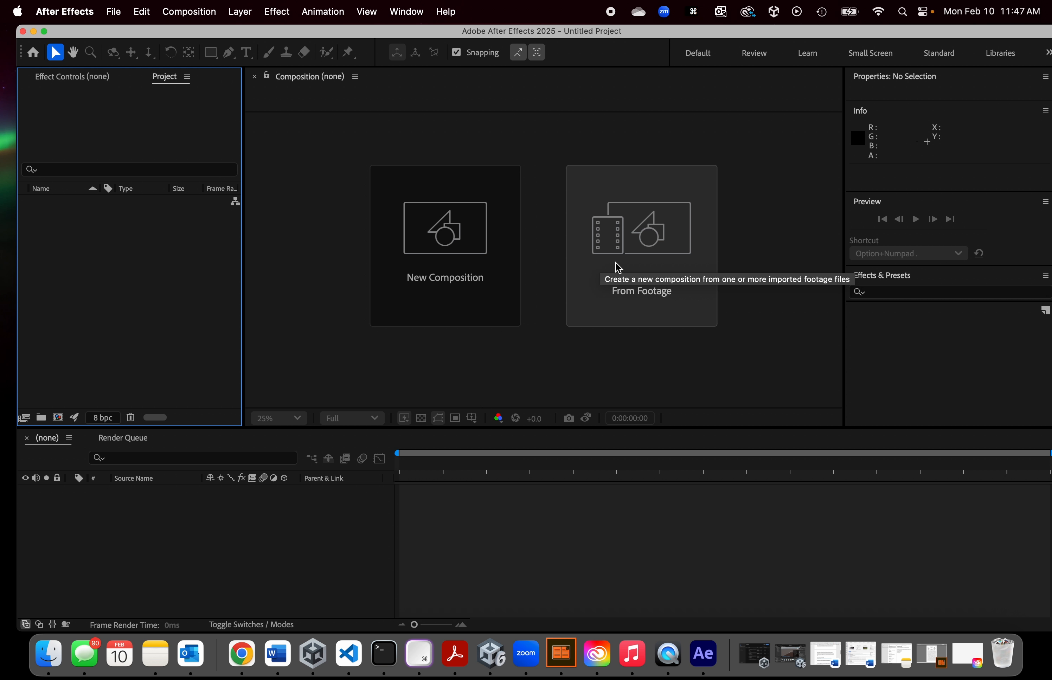
pyautogui.click(504, 271)
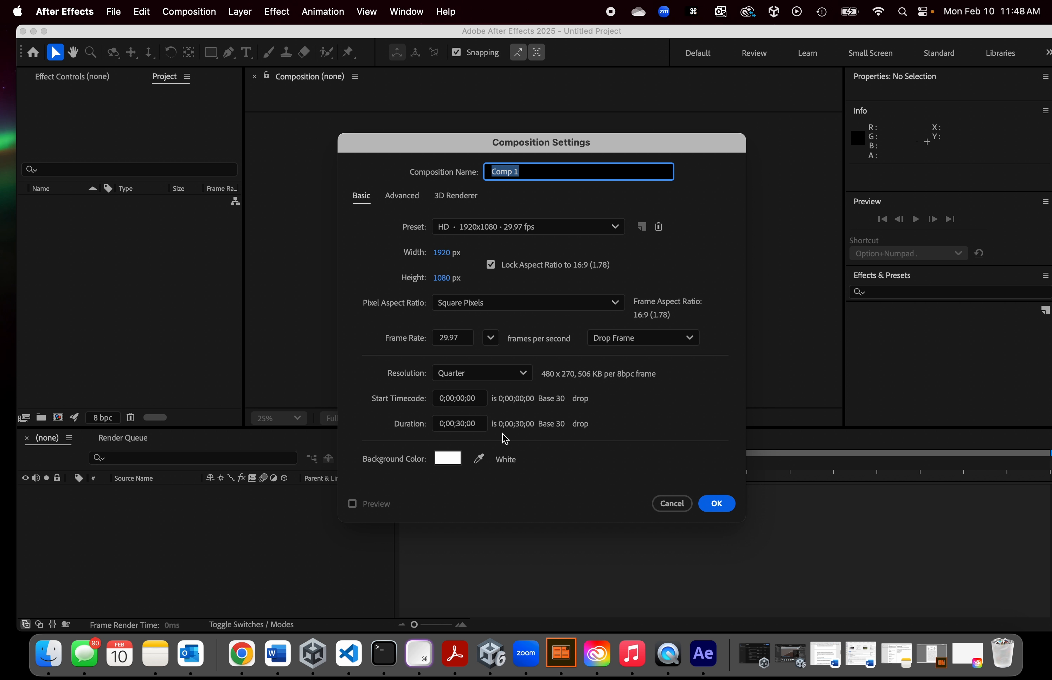
pyautogui.click(448, 459)
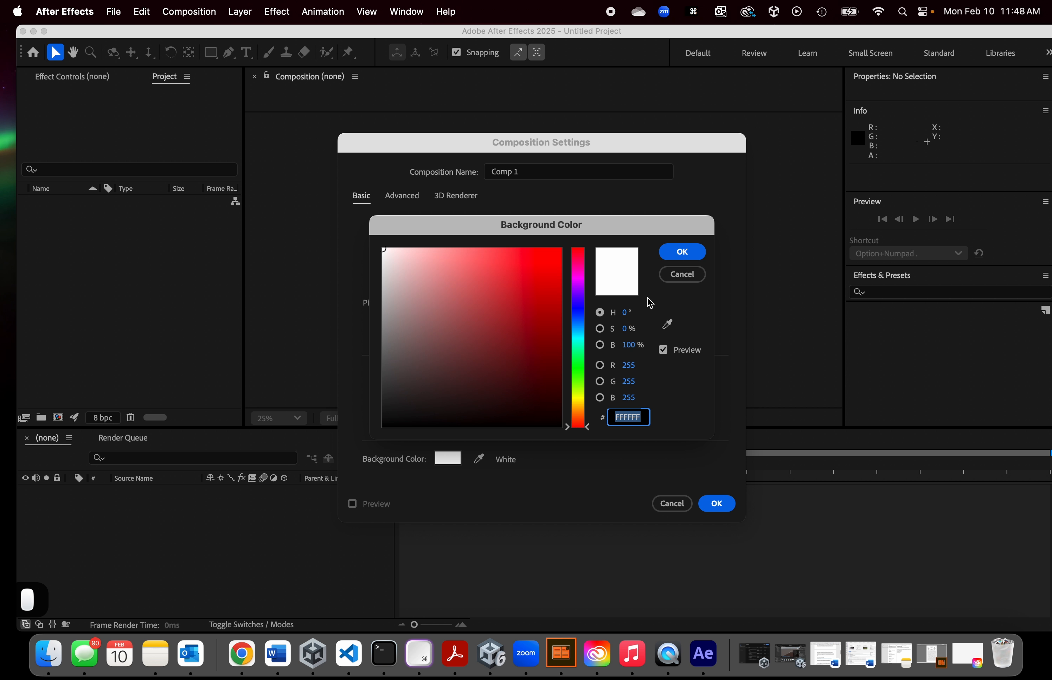
pyautogui.click(684, 254)
pyautogui.click(717, 503)
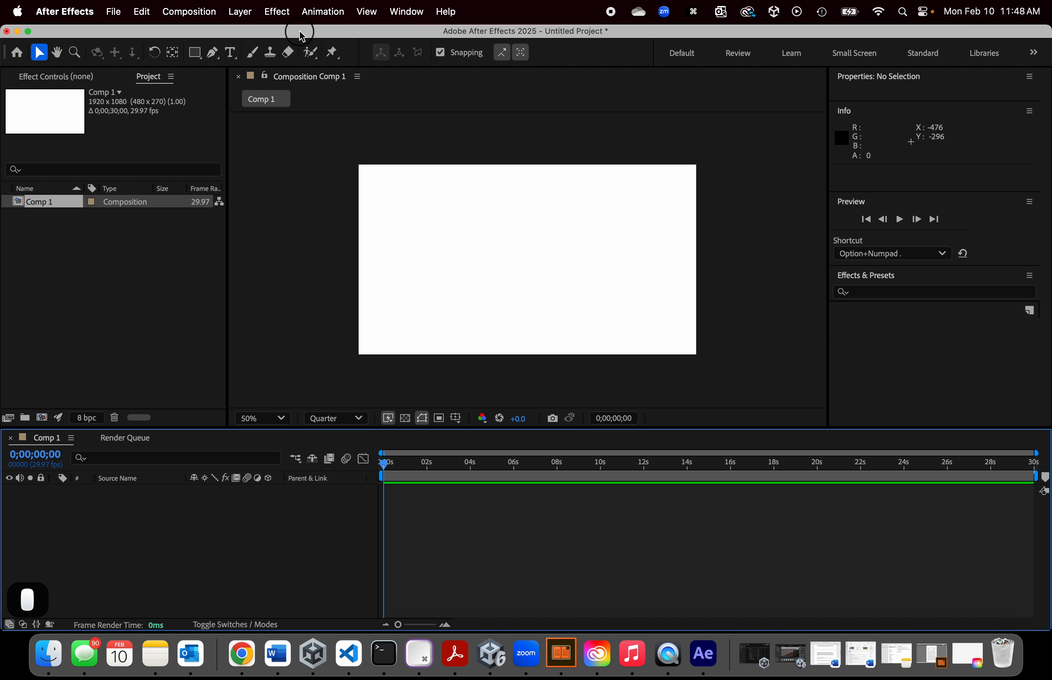
# Step: Add a new empty shape layer to the composition
pyautogui.click(246, 18)
pyautogui.moveTo(247, 35)
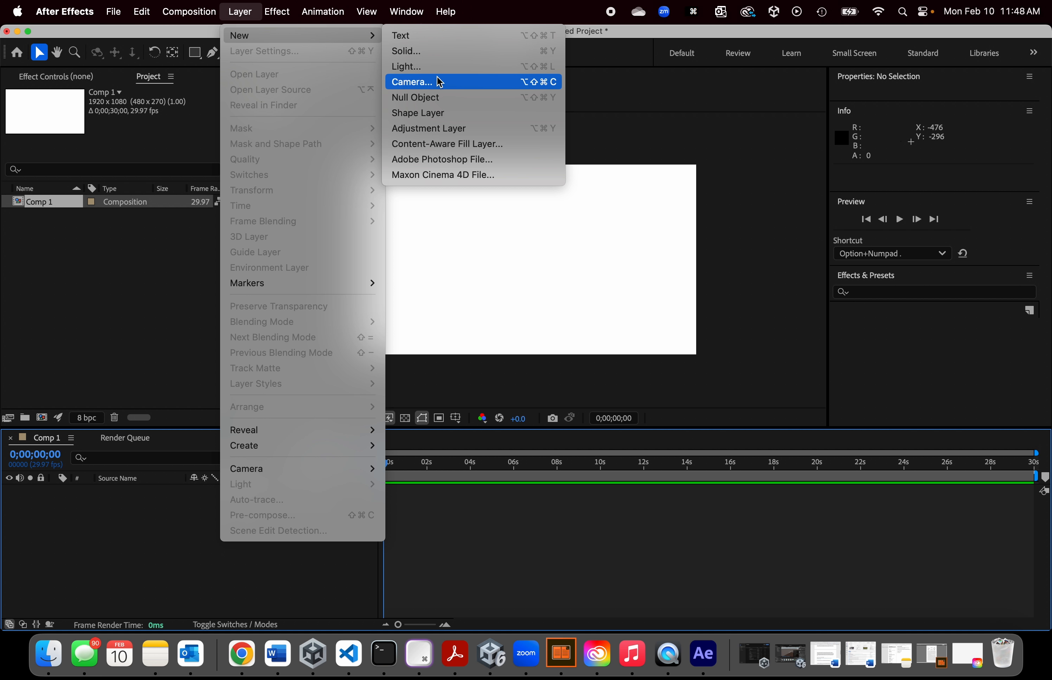
pyautogui.click(439, 118)
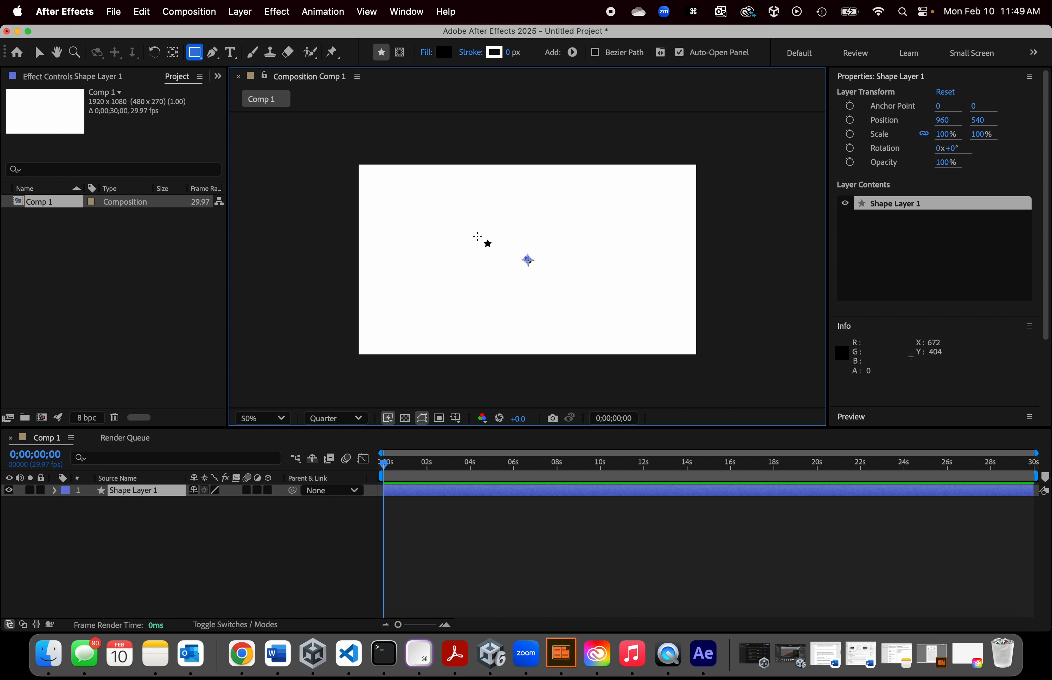
# Step: Draw a closed cat-head silhouette with the Pen tool near the frame's centre, with two pointed ears, a tufted crown and jagged fur on both cheeks
pyautogui.click(215, 55)
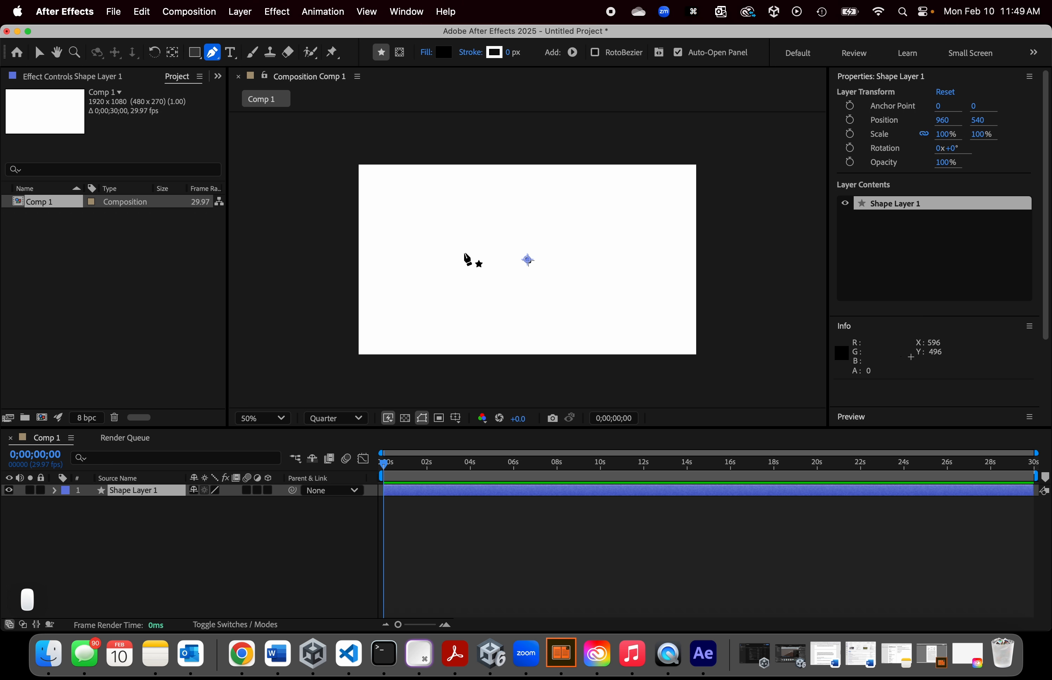
pyautogui.click(464, 252)
pyautogui.click(463, 219)
pyautogui.click(484, 241)
pyautogui.click(495, 231)
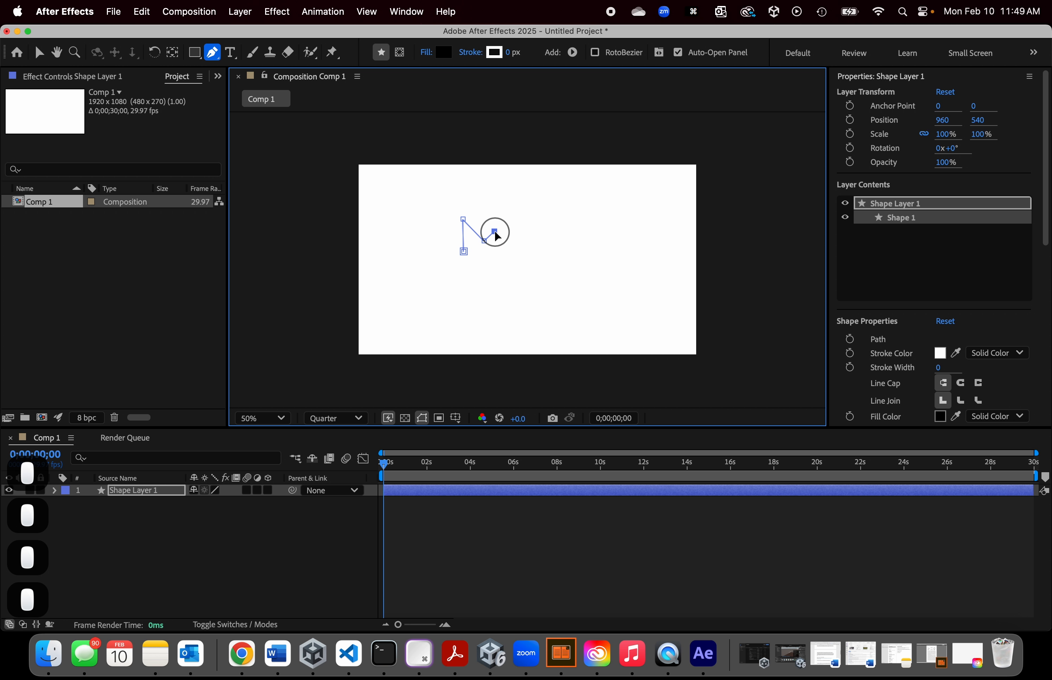
pyautogui.click(508, 234)
pyautogui.click(515, 223)
pyautogui.click(528, 227)
pyautogui.click(544, 200)
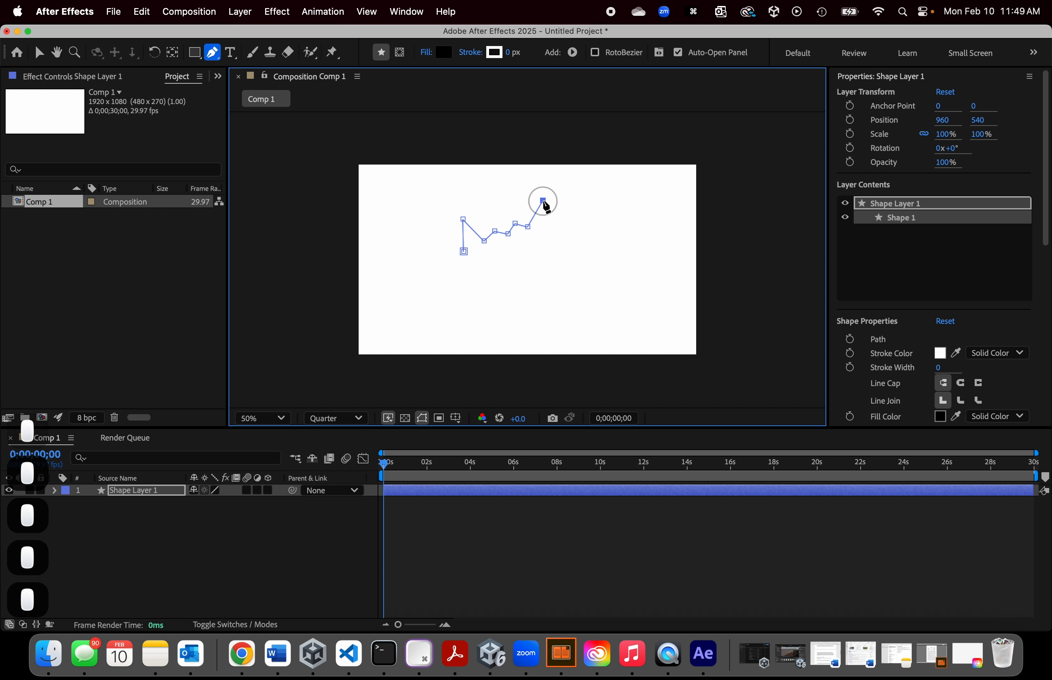
pyautogui.click(559, 229)
pyautogui.click(579, 231)
pyautogui.click(565, 245)
pyautogui.click(578, 248)
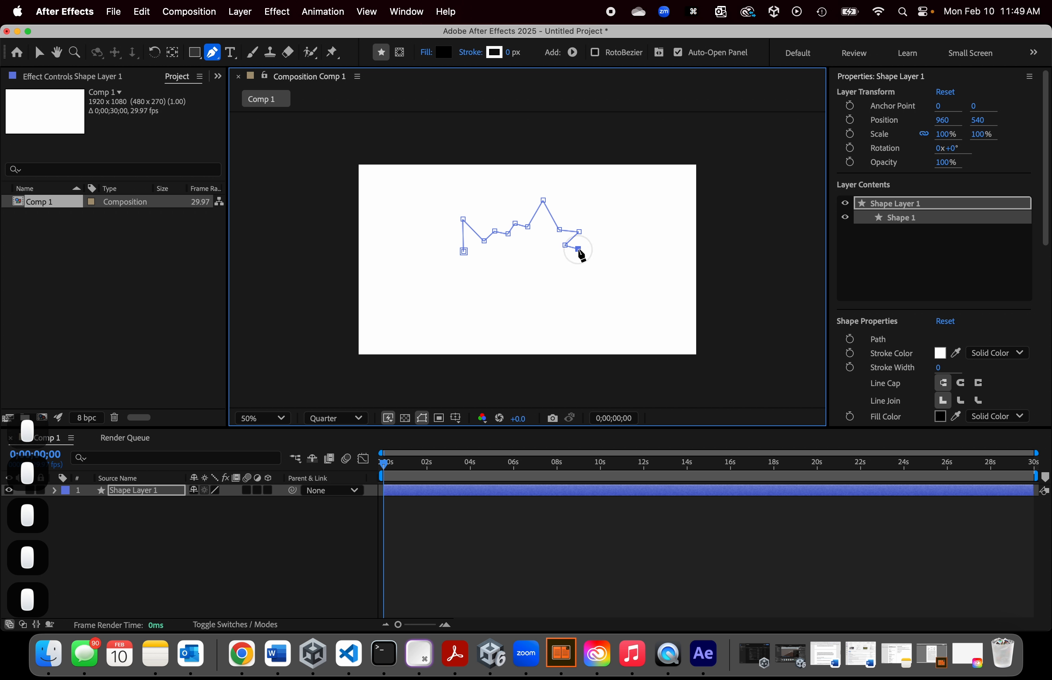
pyautogui.click(568, 258)
pyautogui.click(584, 263)
pyautogui.click(575, 272)
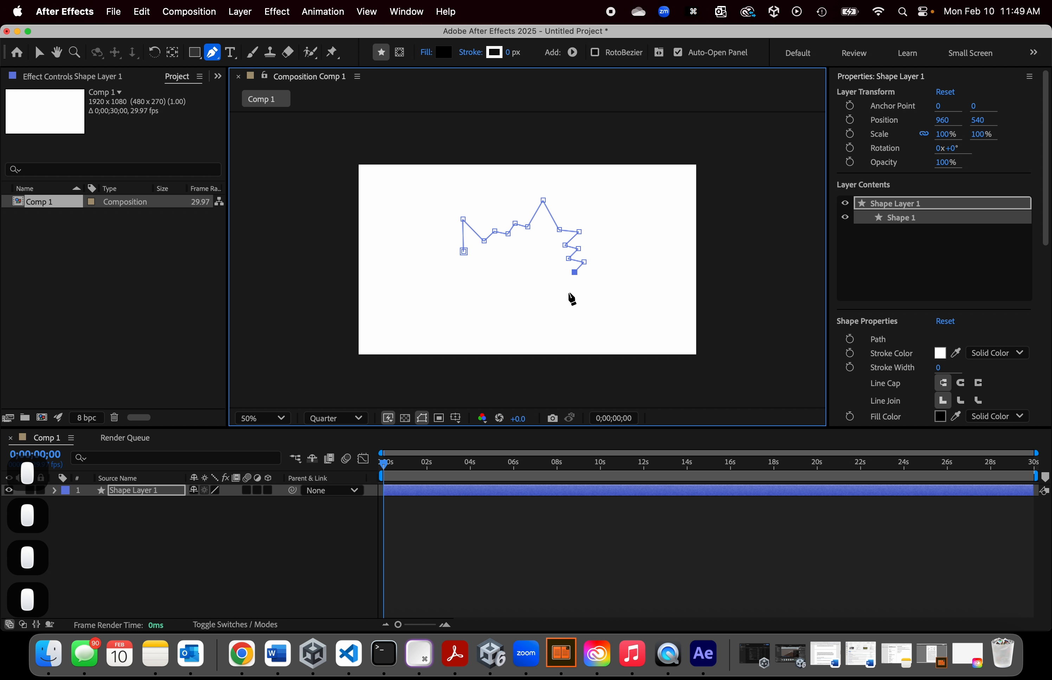
pyautogui.click(566, 292)
pyautogui.click(538, 305)
pyautogui.click(501, 308)
pyautogui.click(467, 294)
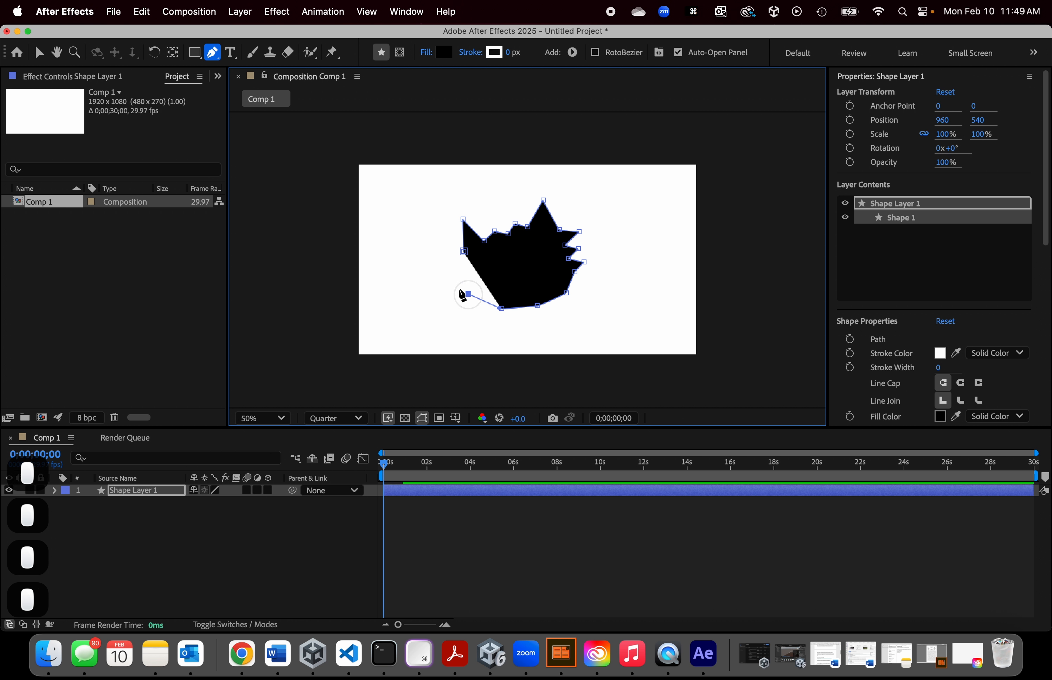
pyautogui.click(447, 286)
pyautogui.click(458, 274)
pyautogui.click(438, 268)
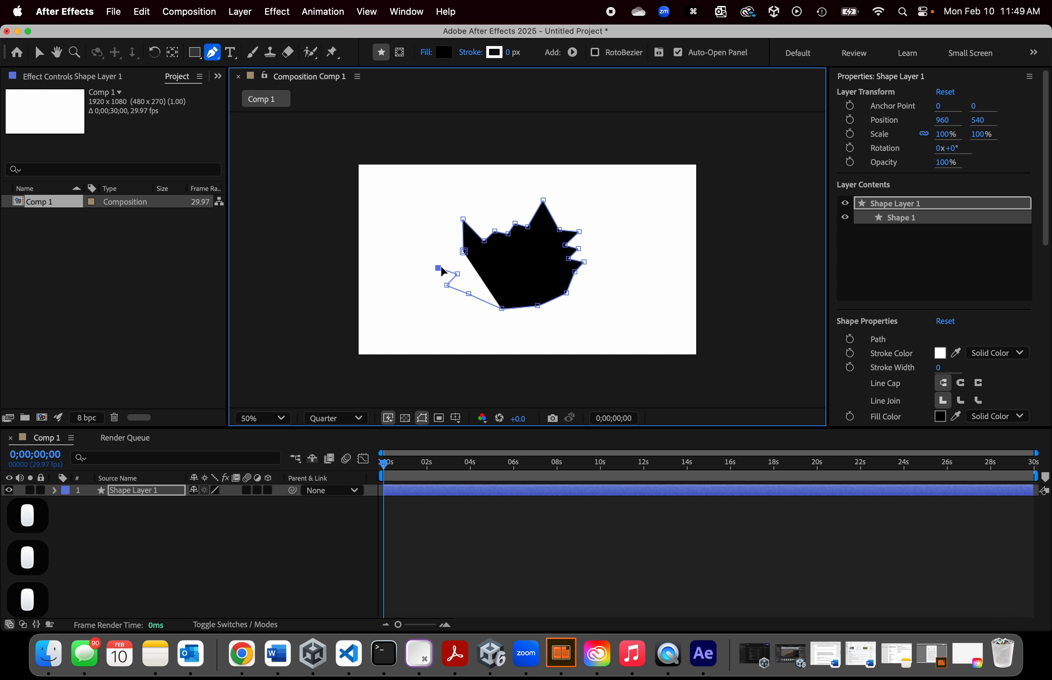
pyautogui.click(453, 263)
pyautogui.click(442, 251)
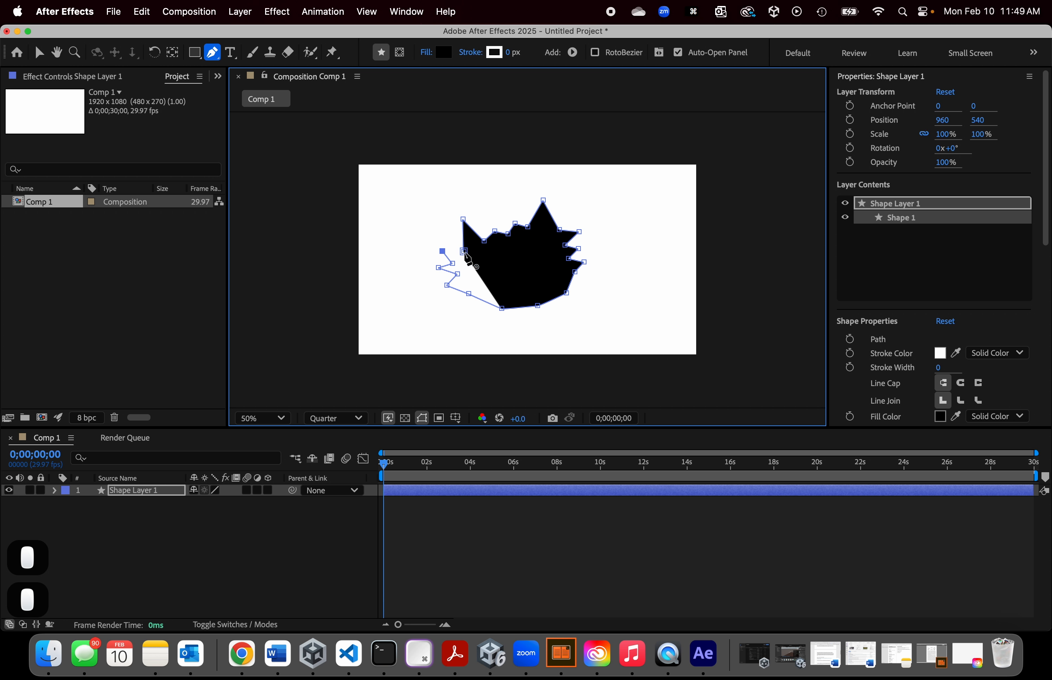
pyautogui.click(464, 252)
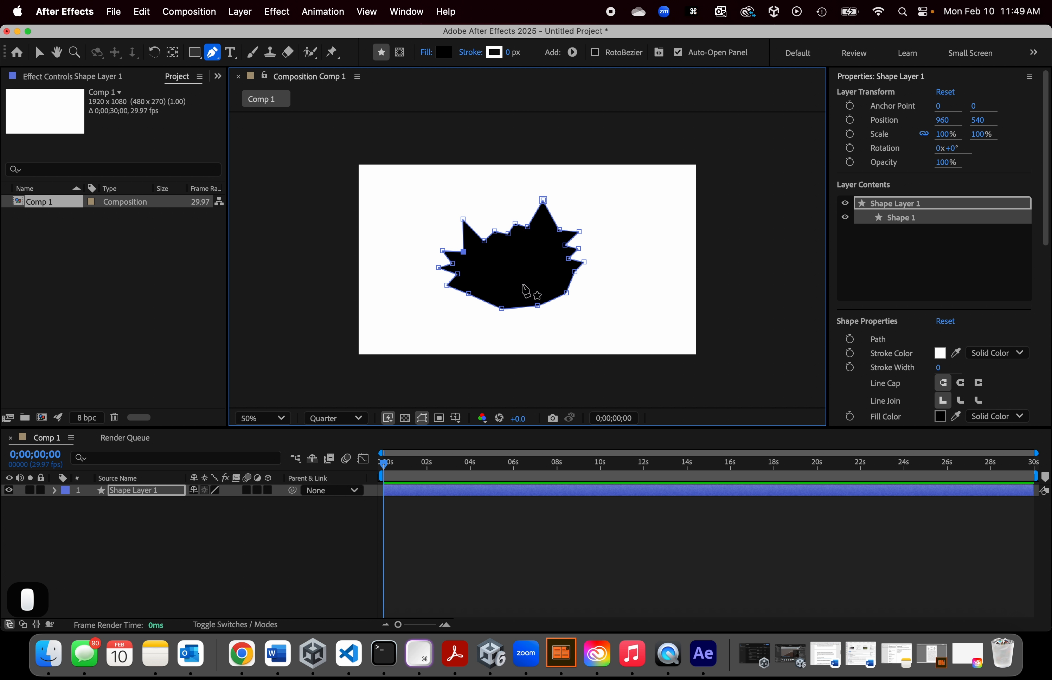
# Step: Set the cat-head shape's fill color to solid black (000000)
pyautogui.scroll(-5, 879, 271)
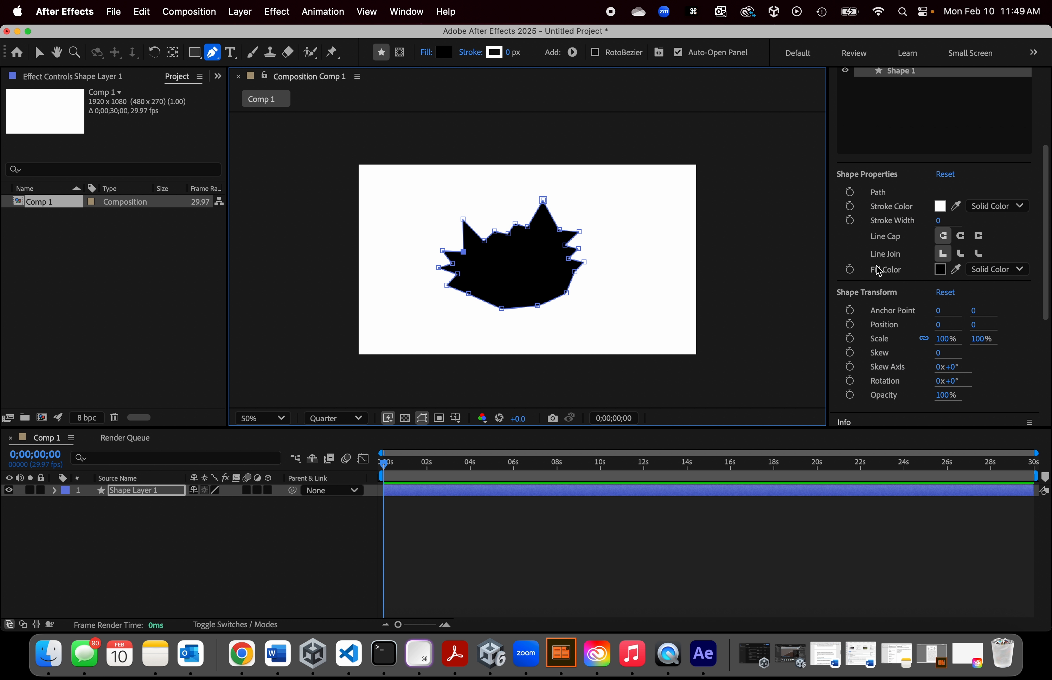
pyautogui.scroll(-2, 878, 271)
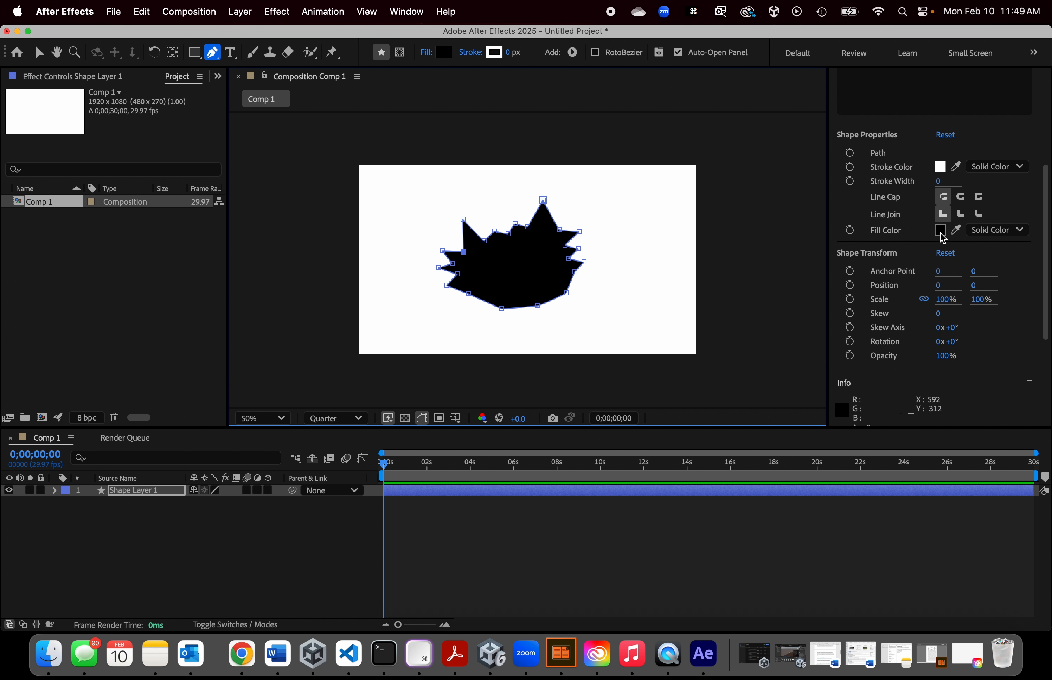
pyautogui.scroll(7, 962, 241)
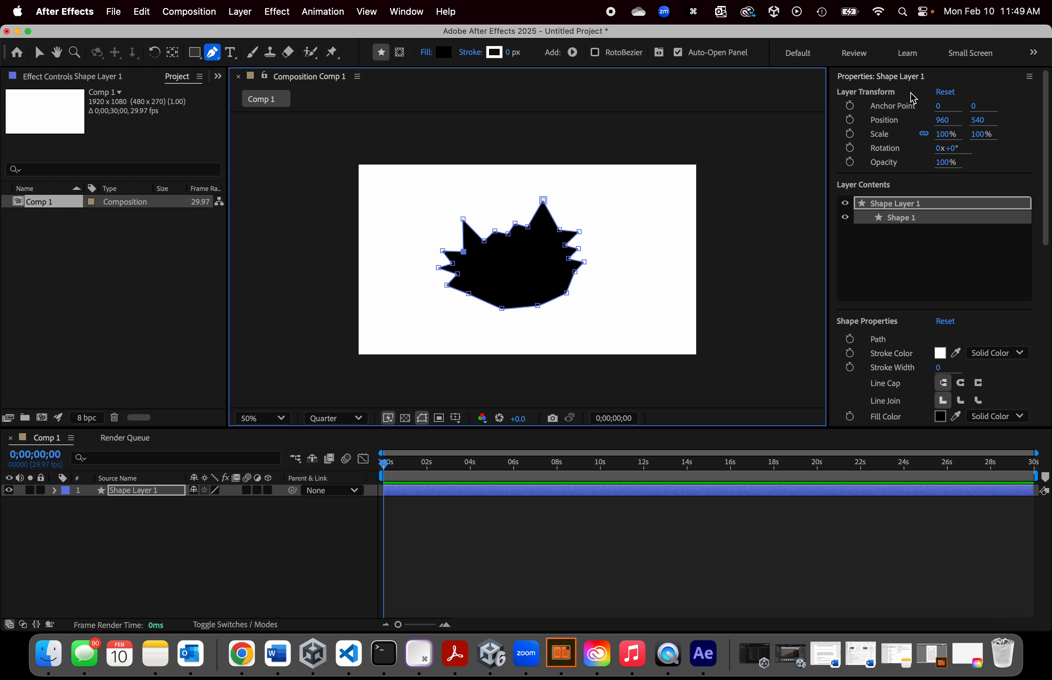
pyautogui.scroll(-10, 927, 153)
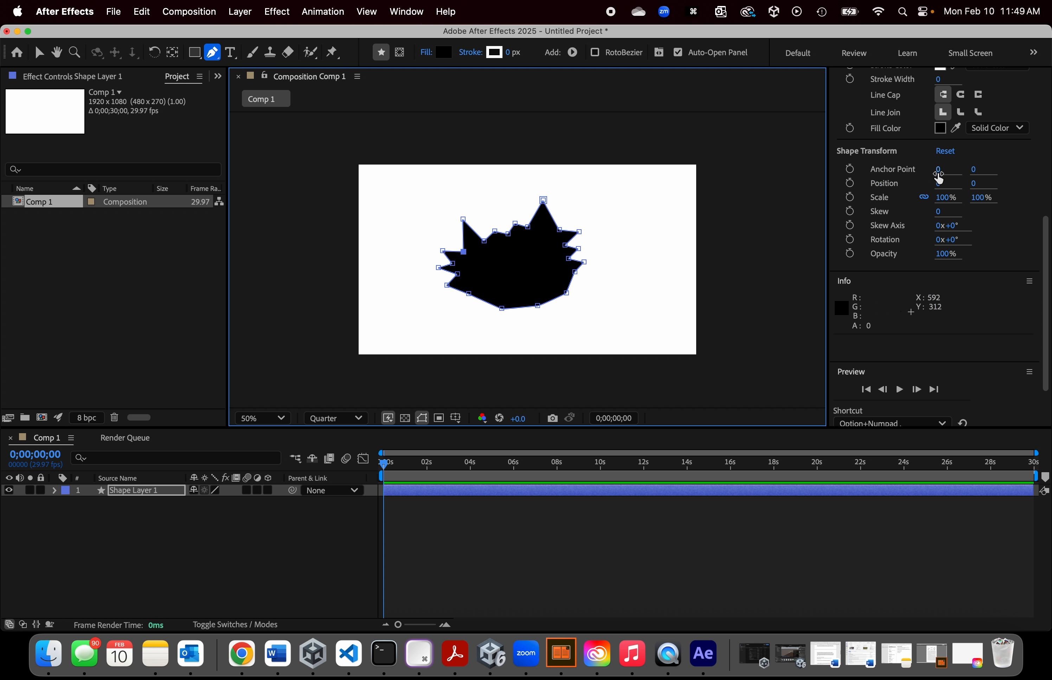
pyautogui.scroll(2, 953, 214)
pyautogui.click(940, 170)
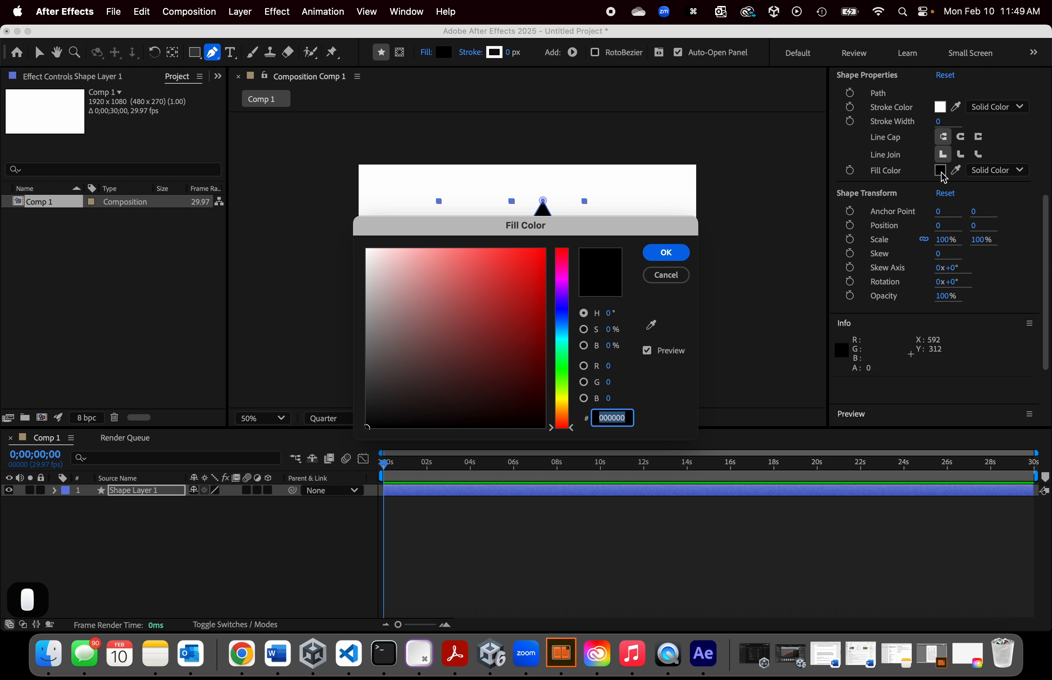
pyautogui.click(510, 329)
pyautogui.moveTo(550, 230)
pyautogui.mouseDown()
pyautogui.moveTo(798, 353)
pyautogui.moveTo(708, 218)
pyautogui.mouseUp()
pyautogui.moveTo(669, 336); pyautogui.dragTo(725, 450)
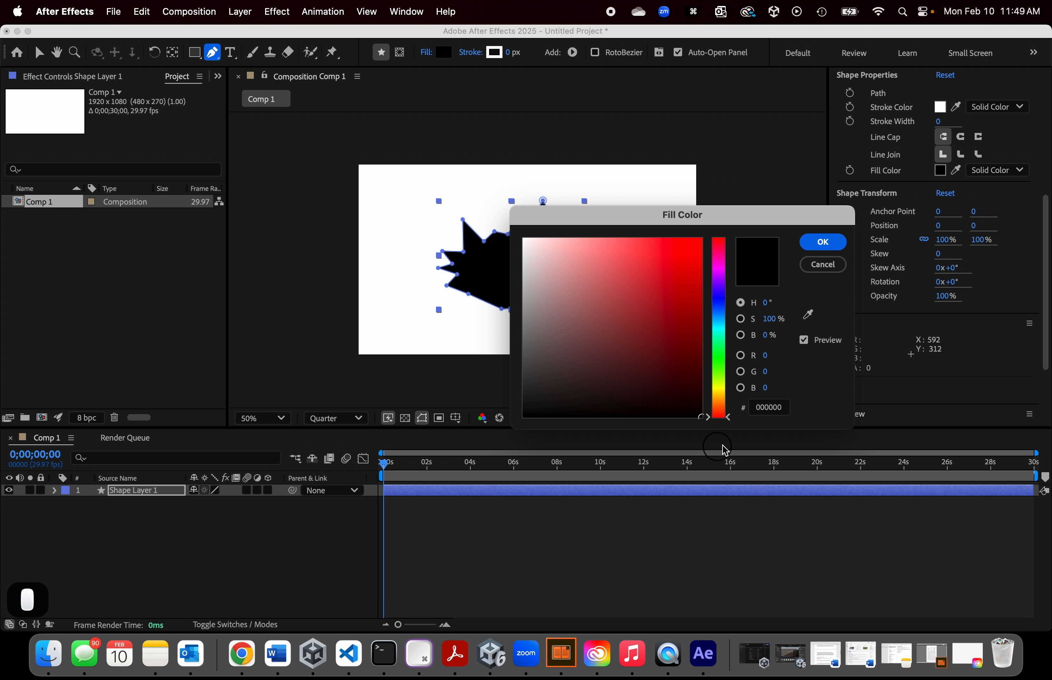
pyautogui.click(813, 244)
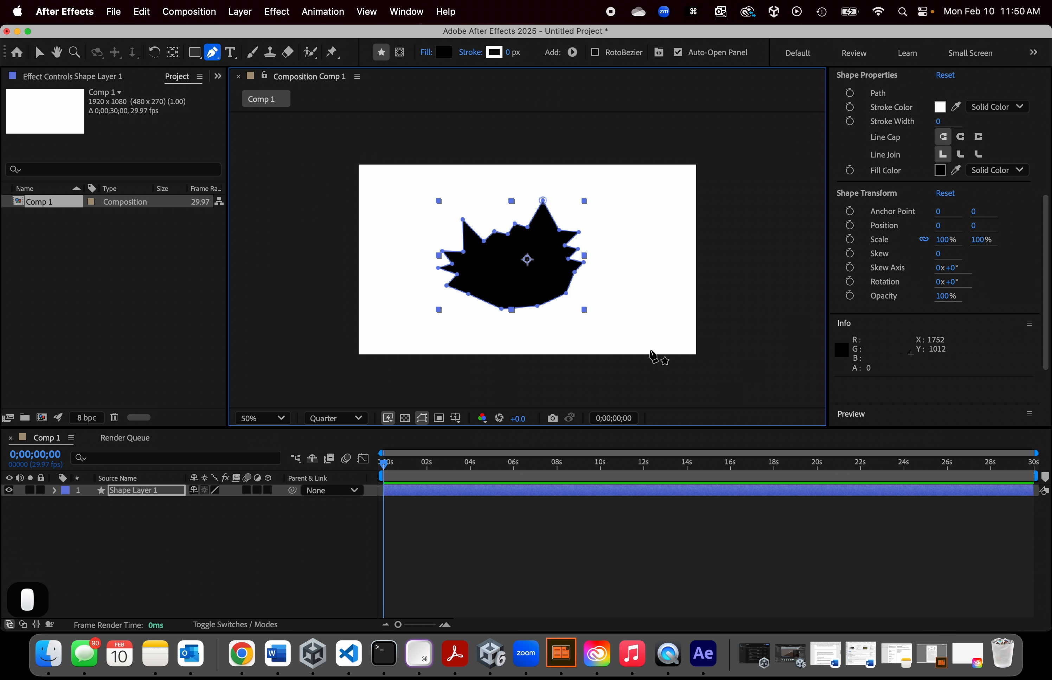
# Step: Rename the cat-head shape layer to Head and deselect it
pyautogui.rightClick(154, 492)
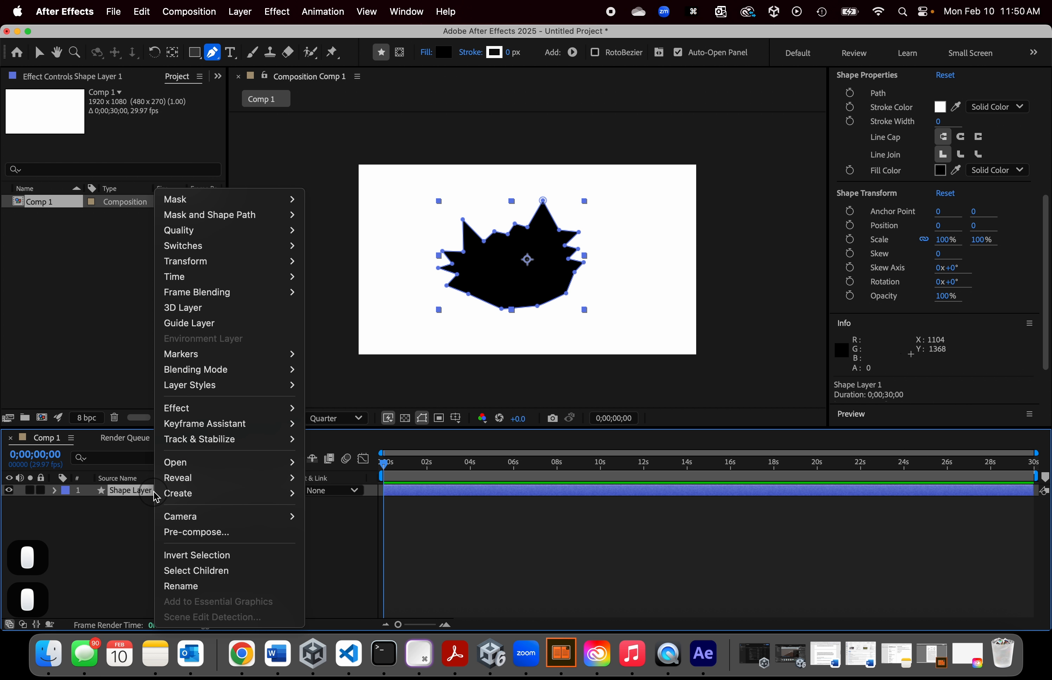
pyautogui.click(194, 587)
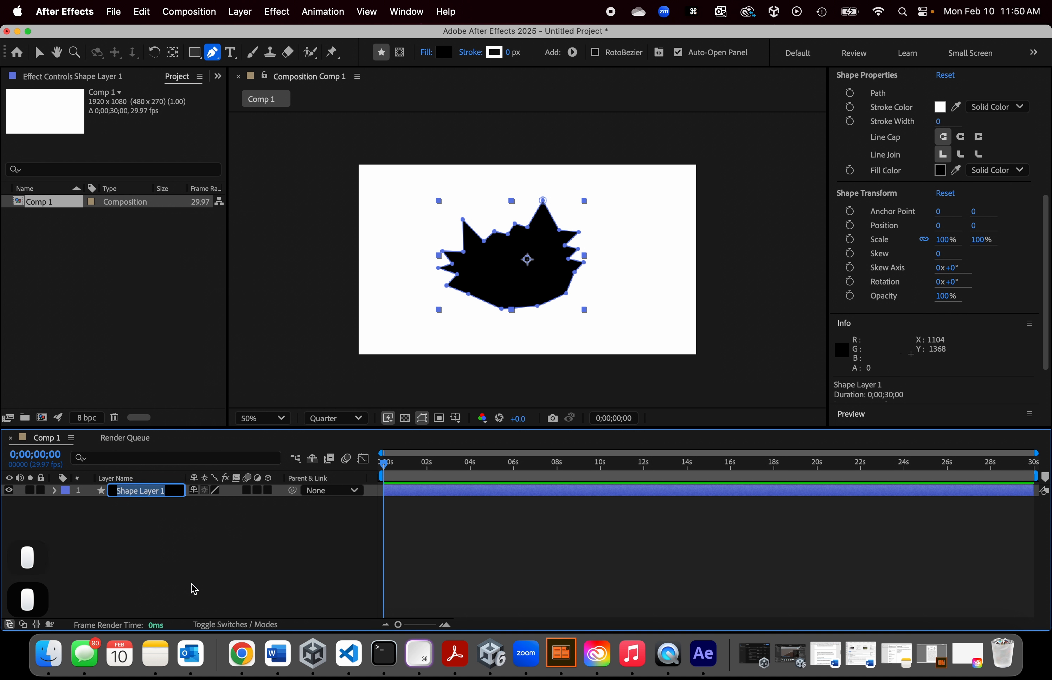
pyautogui.write('Head')
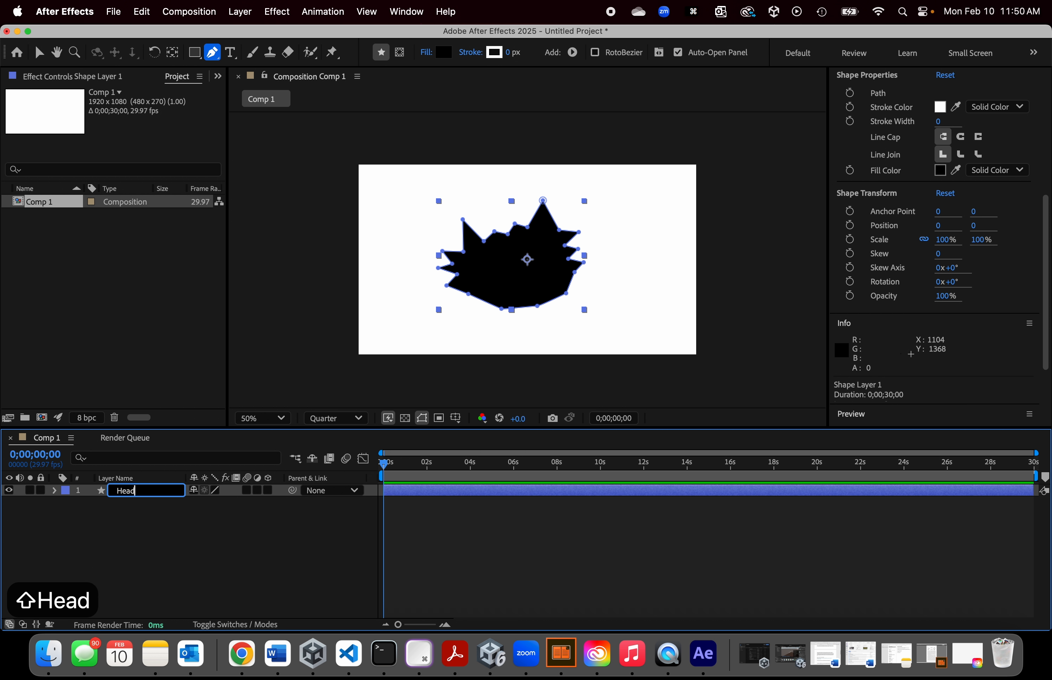
pyautogui.click(145, 538)
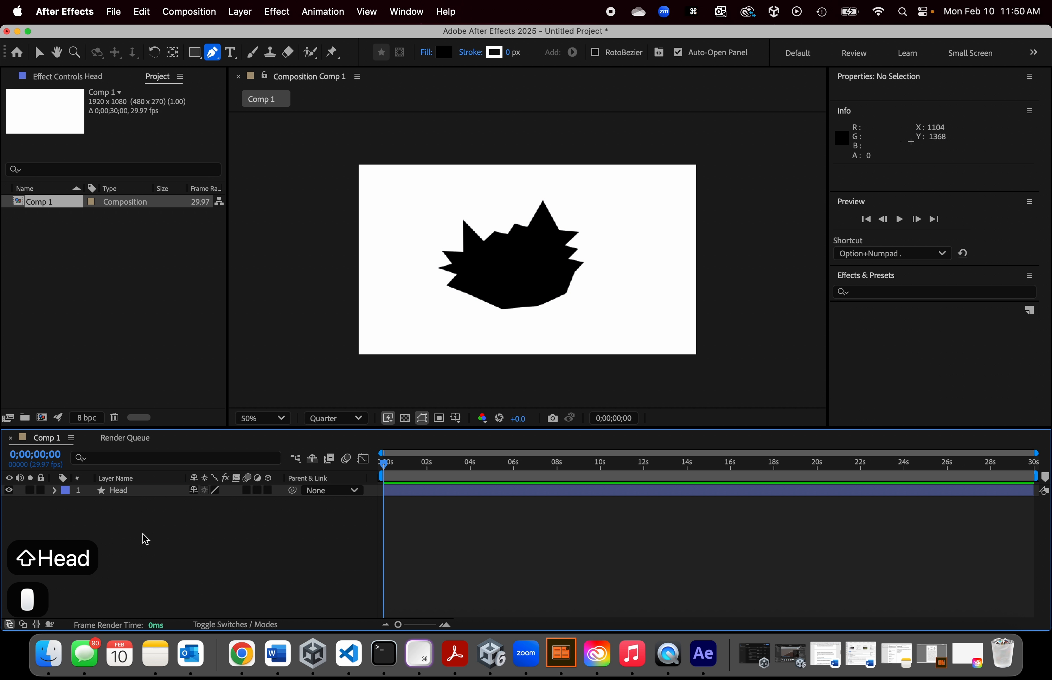
# Step: Add another shape layer and start the cat's body outline with the Pen tool, from the head's lower right down and along the frame's bottom edge
pyautogui.click(247, 11)
pyautogui.moveTo(250, 37)
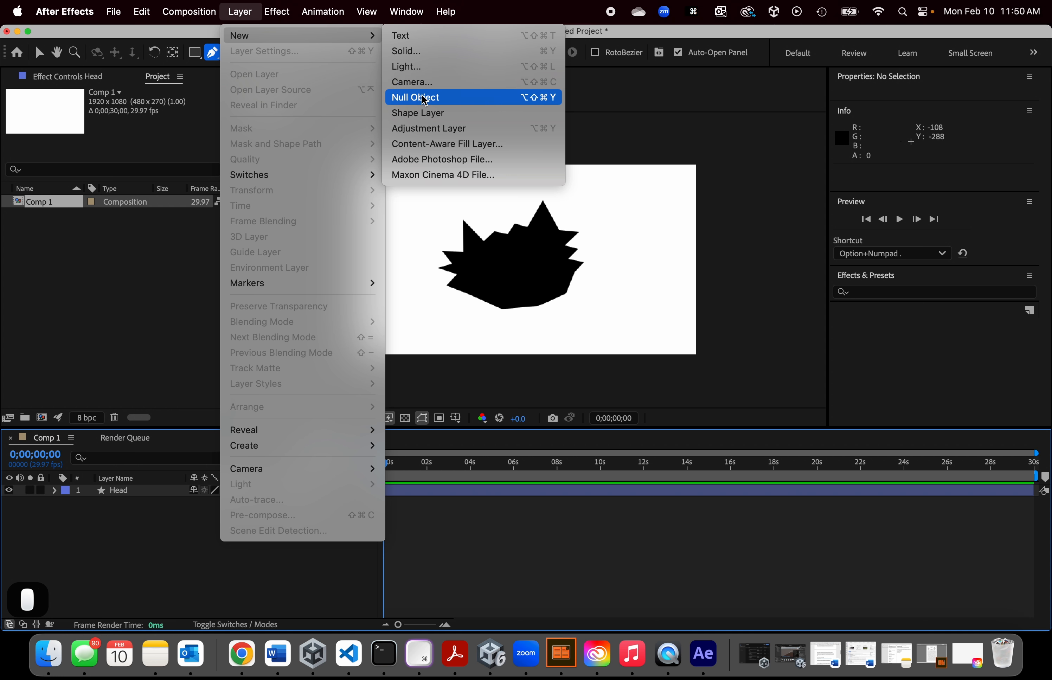
pyautogui.click(417, 113)
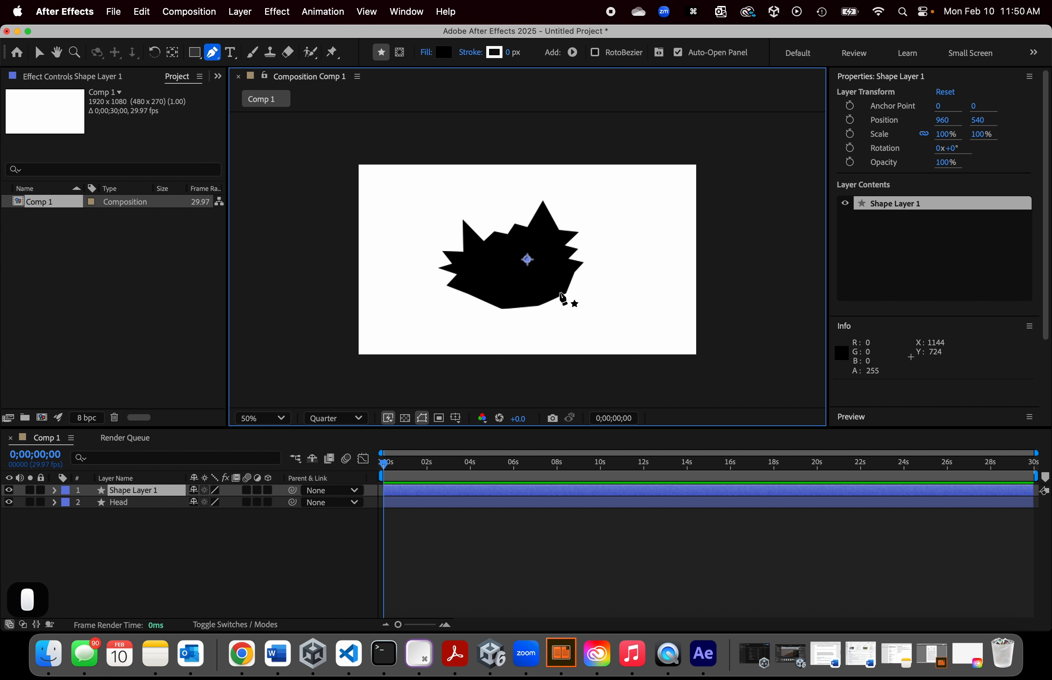
pyautogui.click(558, 289)
pyautogui.click(591, 315)
pyautogui.click(590, 357)
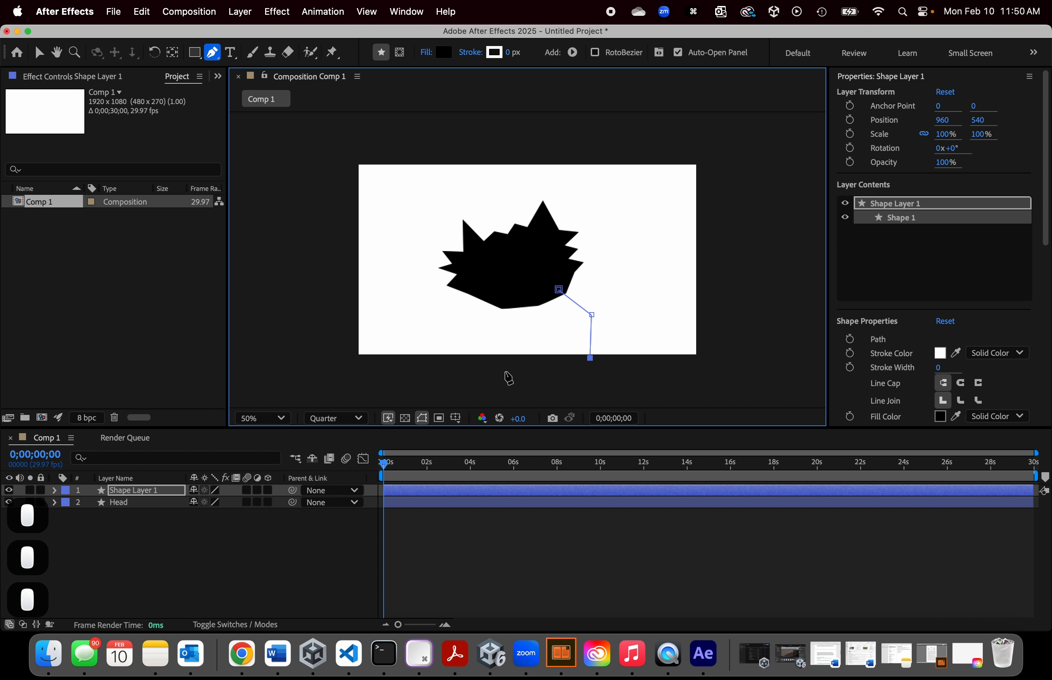
pyautogui.click(460, 368)
pyautogui.click(383, 367)
pyautogui.click(349, 349)
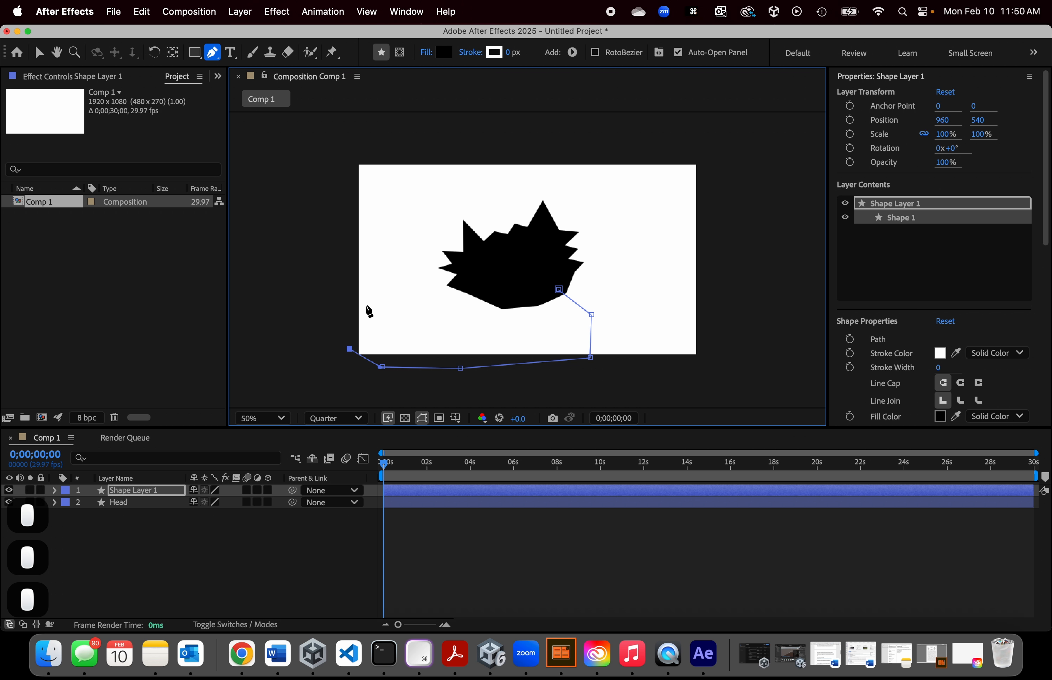
pyautogui.click(349, 278)
pyautogui.click(402, 288)
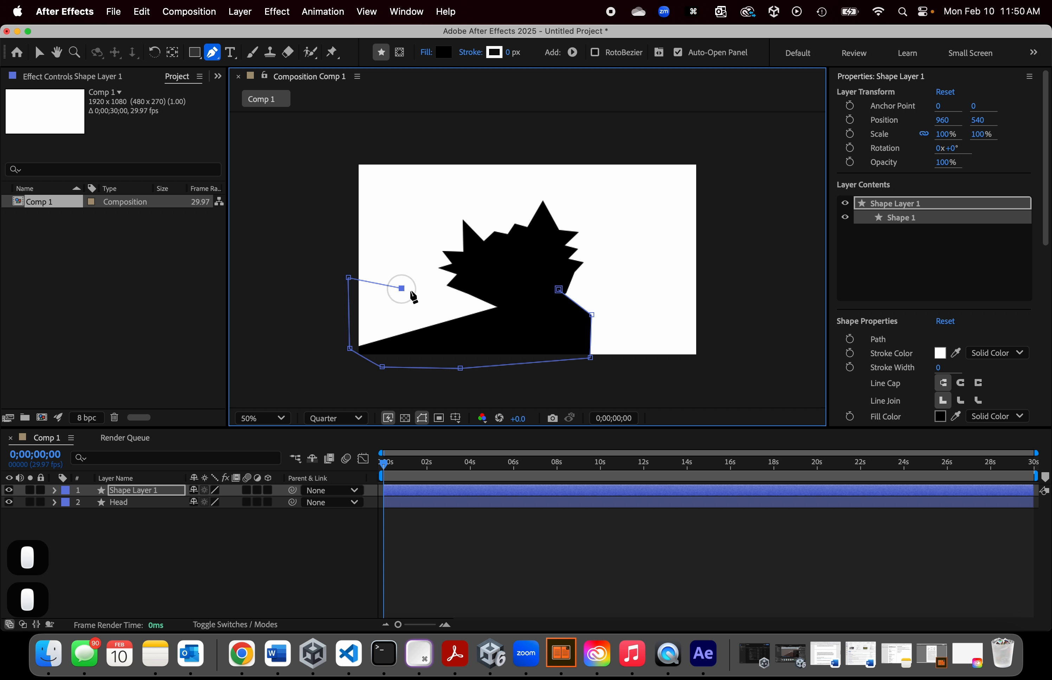
pyautogui.click(447, 295)
pyautogui.click(487, 293)
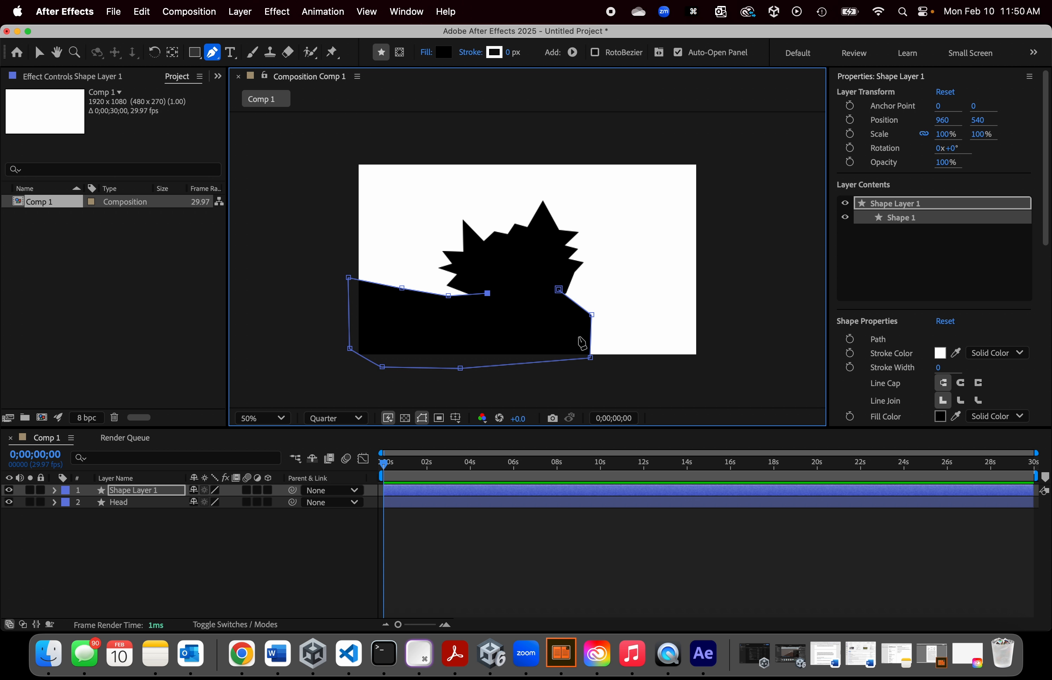
pyautogui.press('super+z')
pyautogui.press('super+z')
pyautogui.press('super+z')
pyautogui.press('super+z')
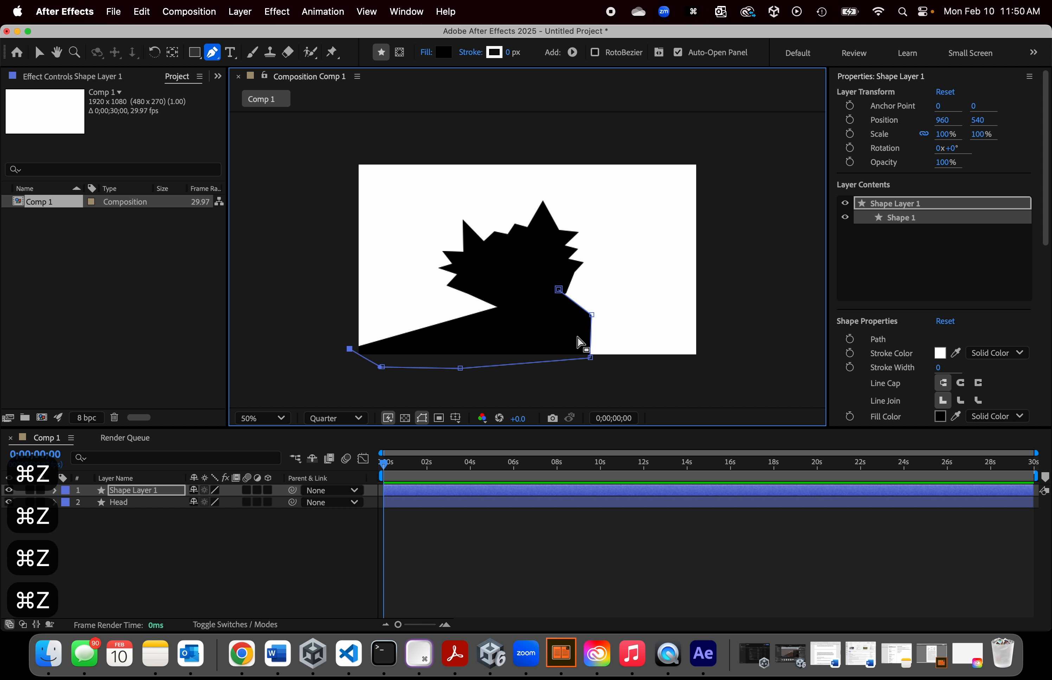
# Step: Extend the body outline with two corner points going up the cat's rear edge, near the frame's left side
pyautogui.click(383, 342)
pyautogui.click(383, 314)
pyautogui.click(413, 304)
pyautogui.click(445, 303)
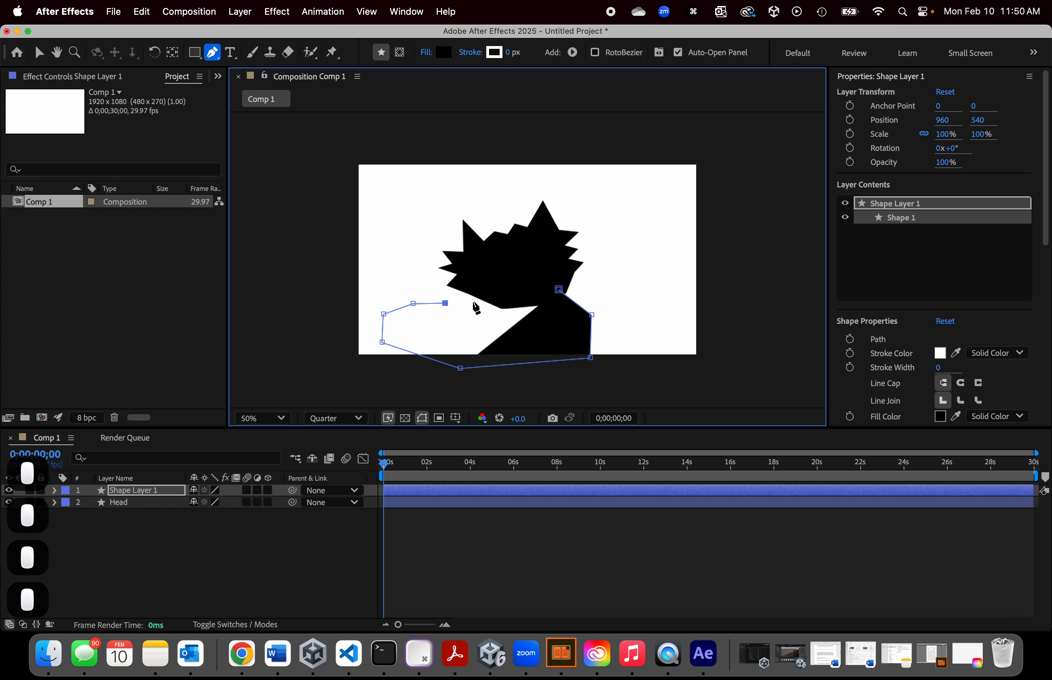
pyautogui.click(480, 304)
pyautogui.click(500, 299)
pyautogui.click(558, 290)
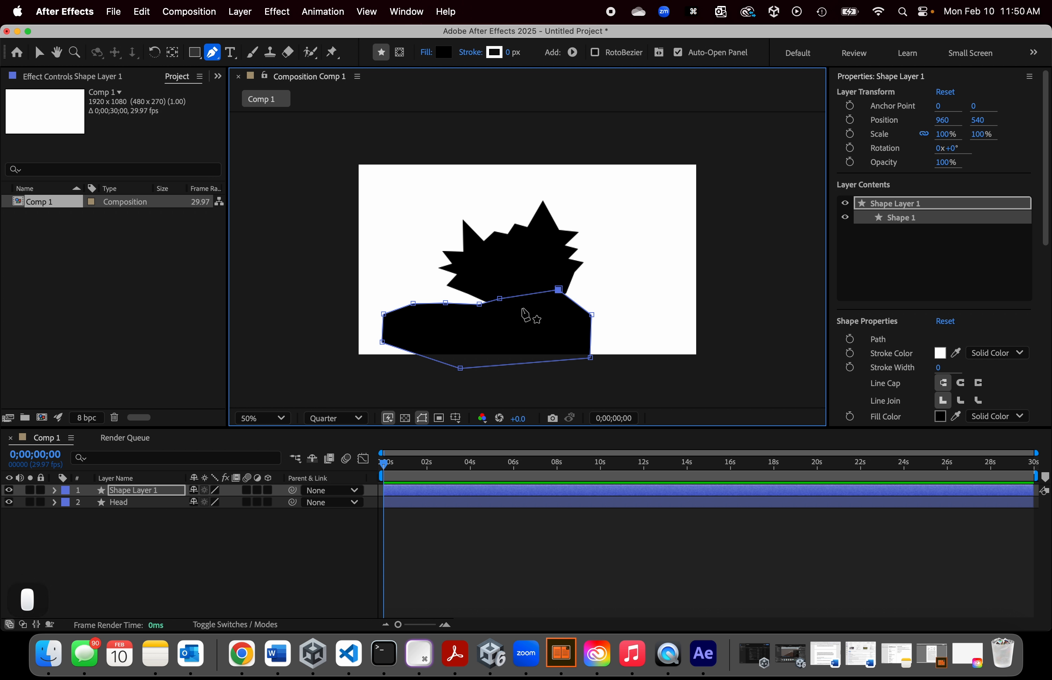
pyautogui.press('super+z')
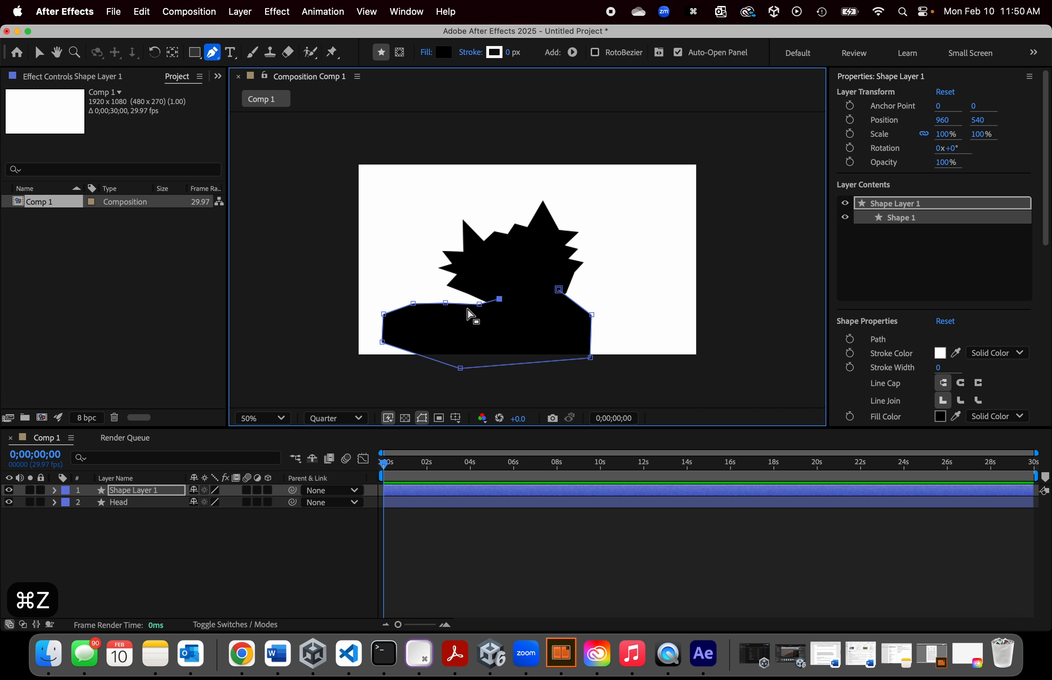
pyautogui.press('super+z')
pyautogui.press('super+z')
pyautogui.press('super+z')
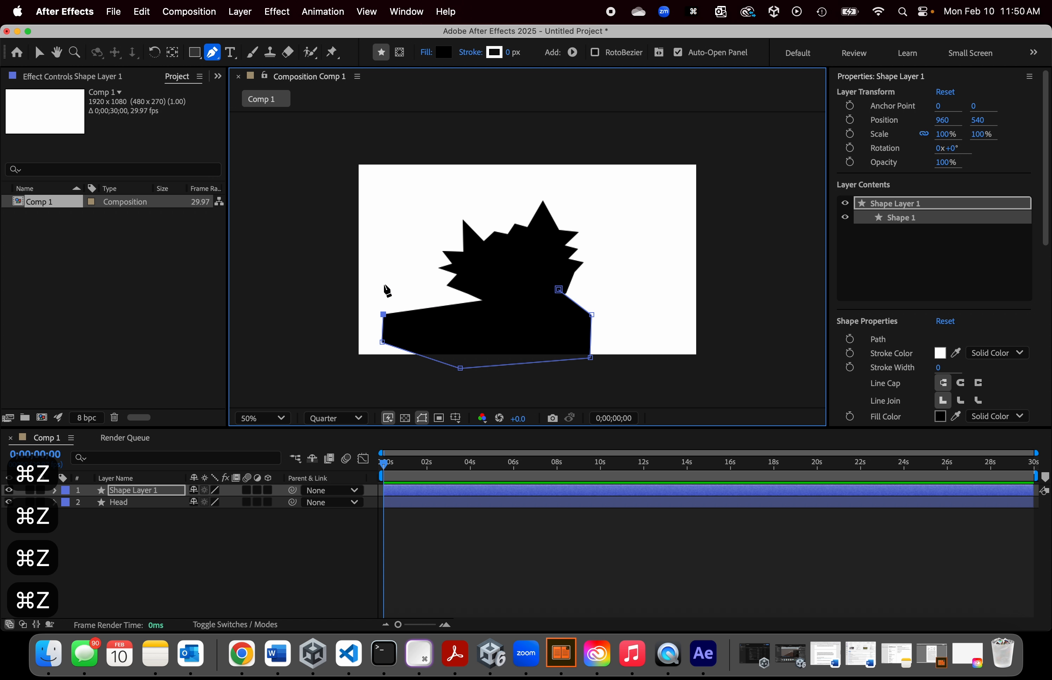
# Step: Draw the cat's raised back from the rear edge toward the head and close the body path at its starting point
pyautogui.click(384, 284)
pyautogui.click(415, 275)
pyautogui.click(442, 280)
pyautogui.click(475, 285)
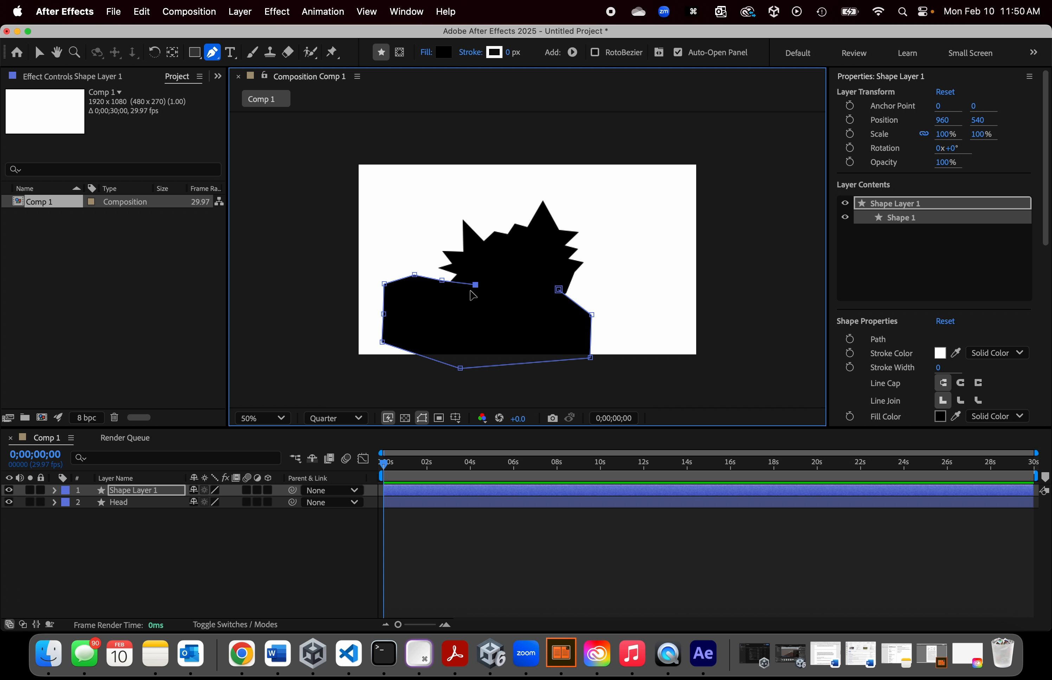
pyautogui.click(559, 290)
# Step: Set the body shape's white stroke width to 25 px and move its layer below Head
pyautogui.scroll(-1, 945, 364)
pyautogui.moveTo(937, 364); pyautogui.dragTo(956, 359)
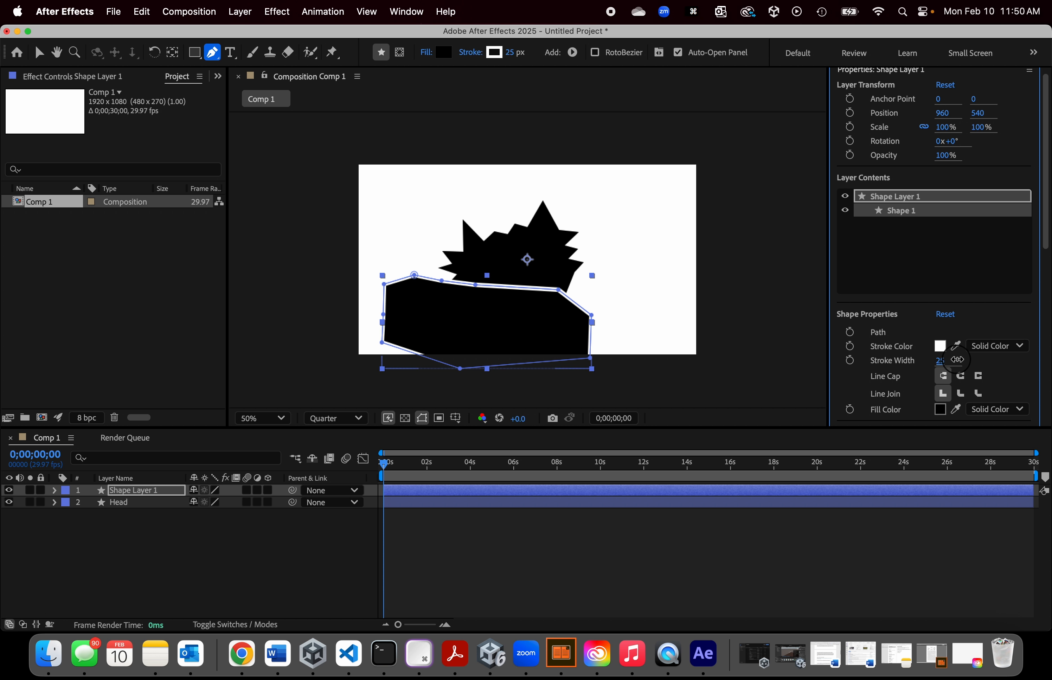
pyautogui.click(131, 518)
pyautogui.moveTo(126, 489); pyautogui.dragTo(129, 516)
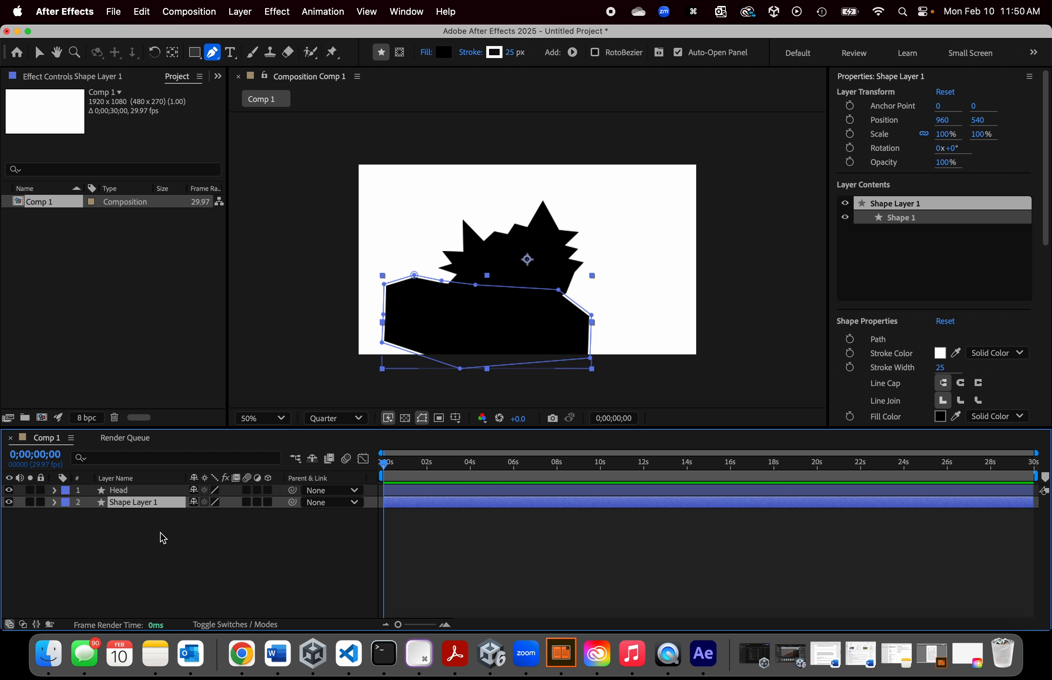
# Step: Set the Head layer's white stroke width to 9 px so a thin outline separates it from the body
pyautogui.click(738, 491)
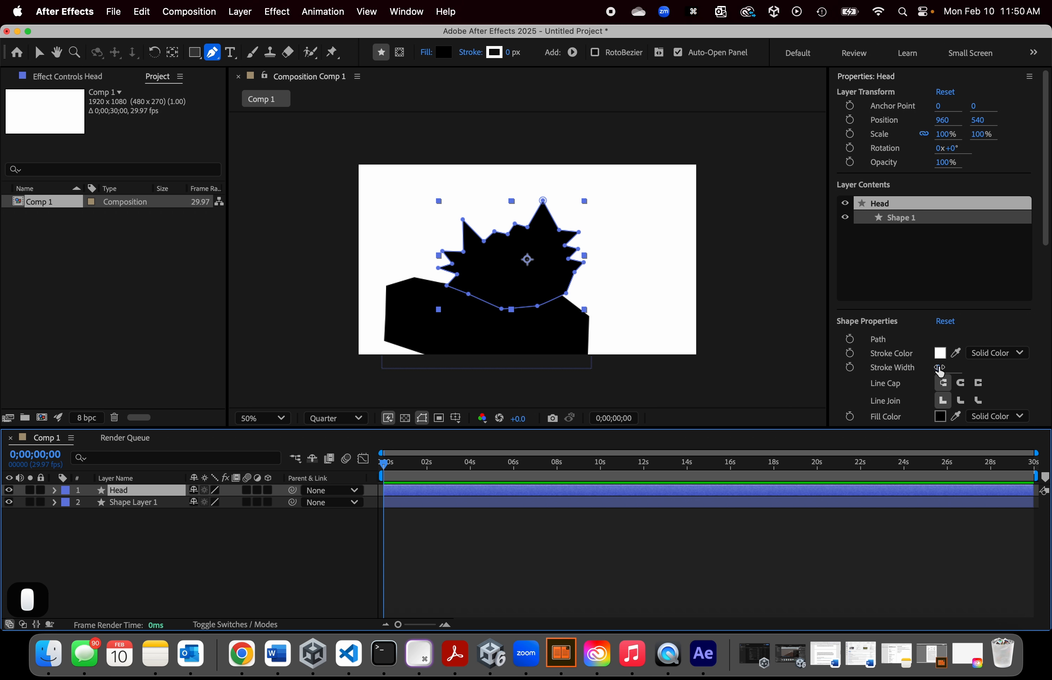
pyautogui.moveTo(940, 371); pyautogui.dragTo(944, 368)
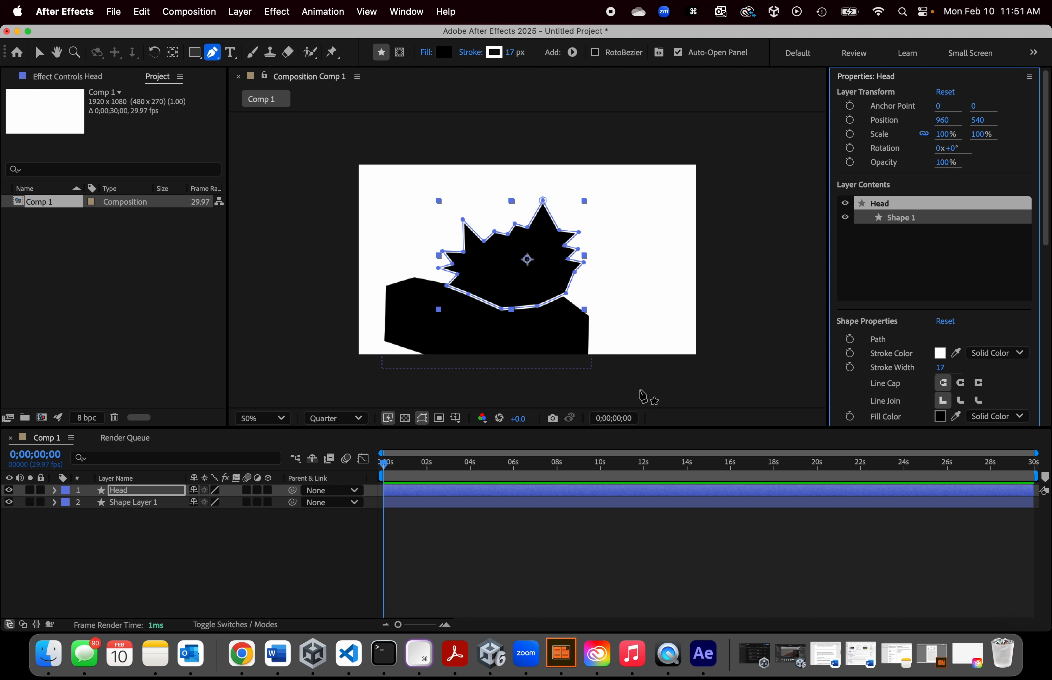
pyautogui.click(478, 524)
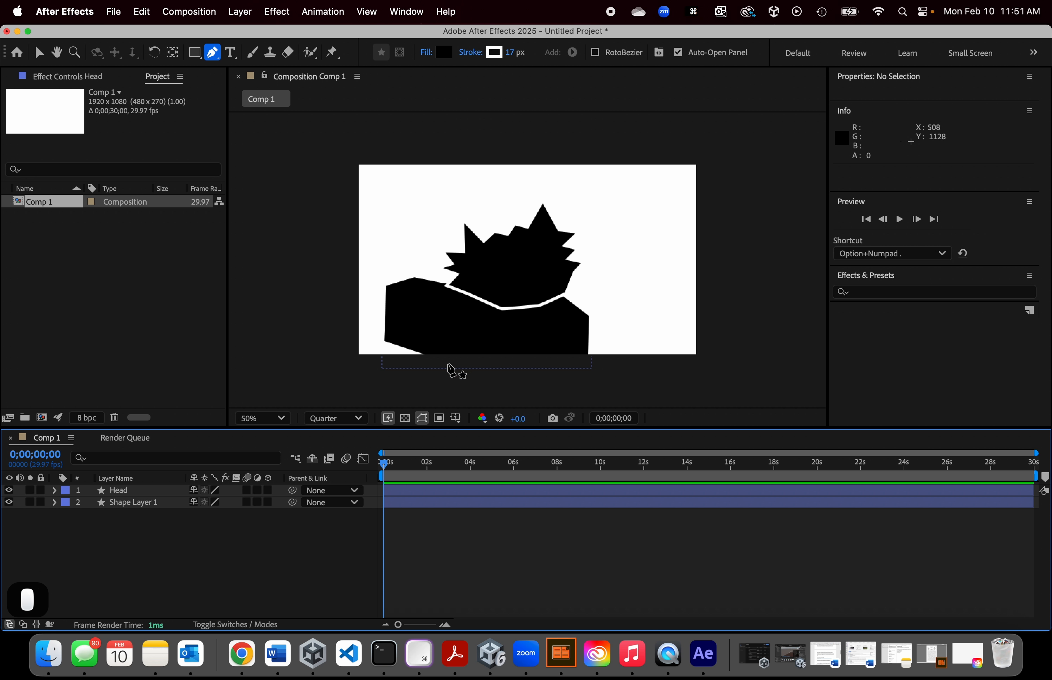
pyautogui.click(131, 489)
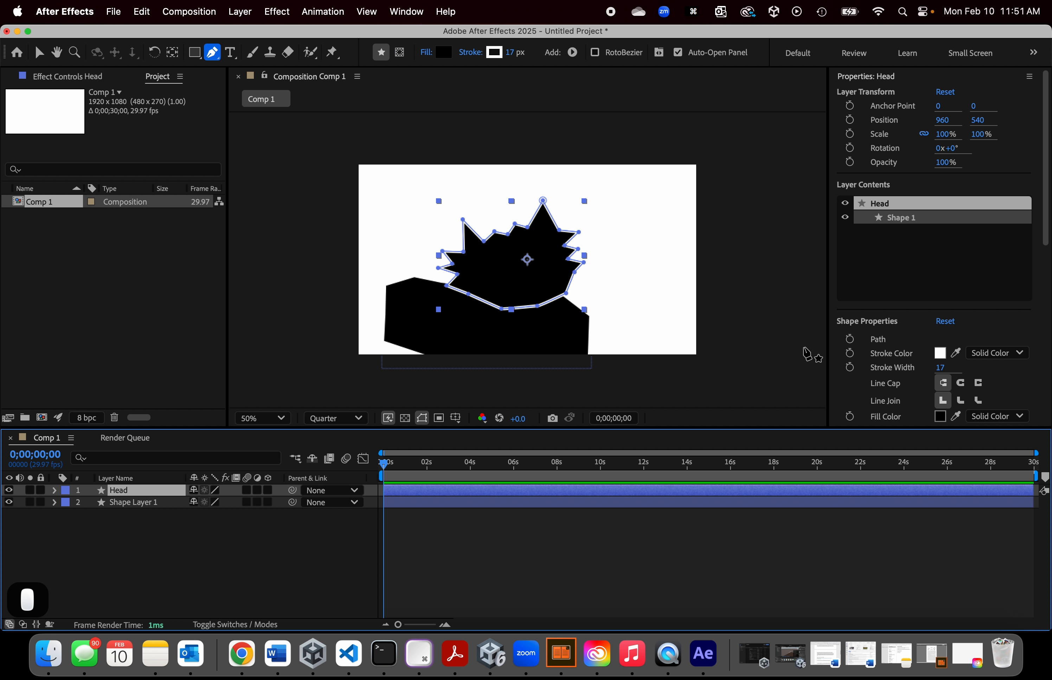
pyautogui.moveTo(951, 374)
pyautogui.mouseDown()
pyautogui.moveTo(917, 374)
pyautogui.moveTo(955, 374)
pyautogui.mouseUp()
pyautogui.click(565, 551)
pyautogui.click(133, 491)
pyautogui.click(631, 544)
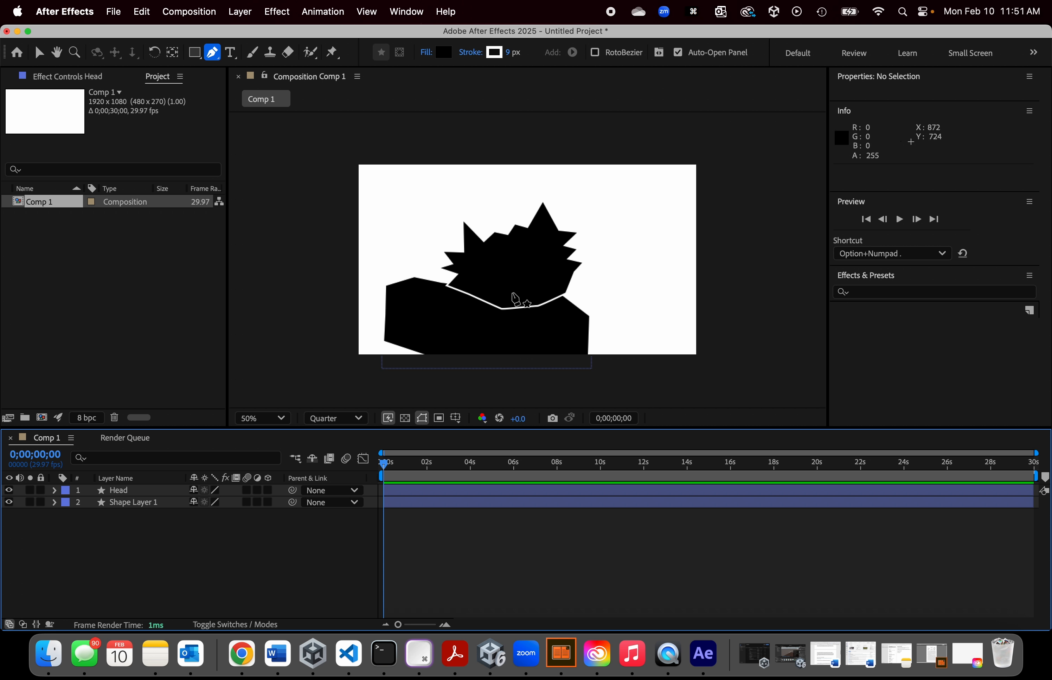
pyautogui.moveTo(504, 277); pyautogui.dragTo(512, 289)
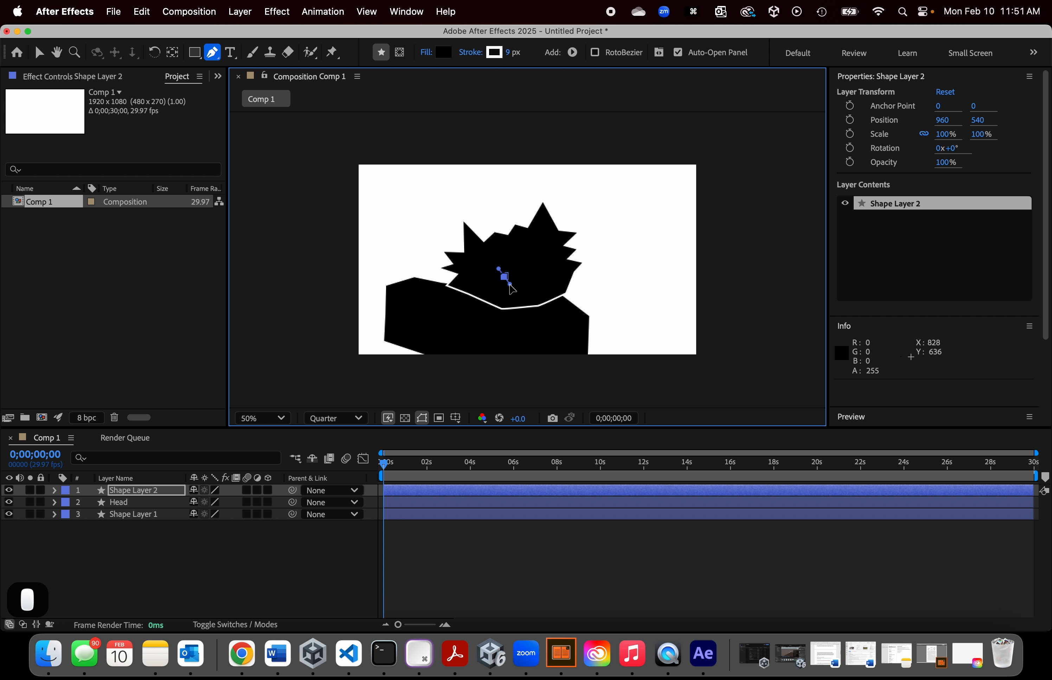
pyautogui.press('super+z')
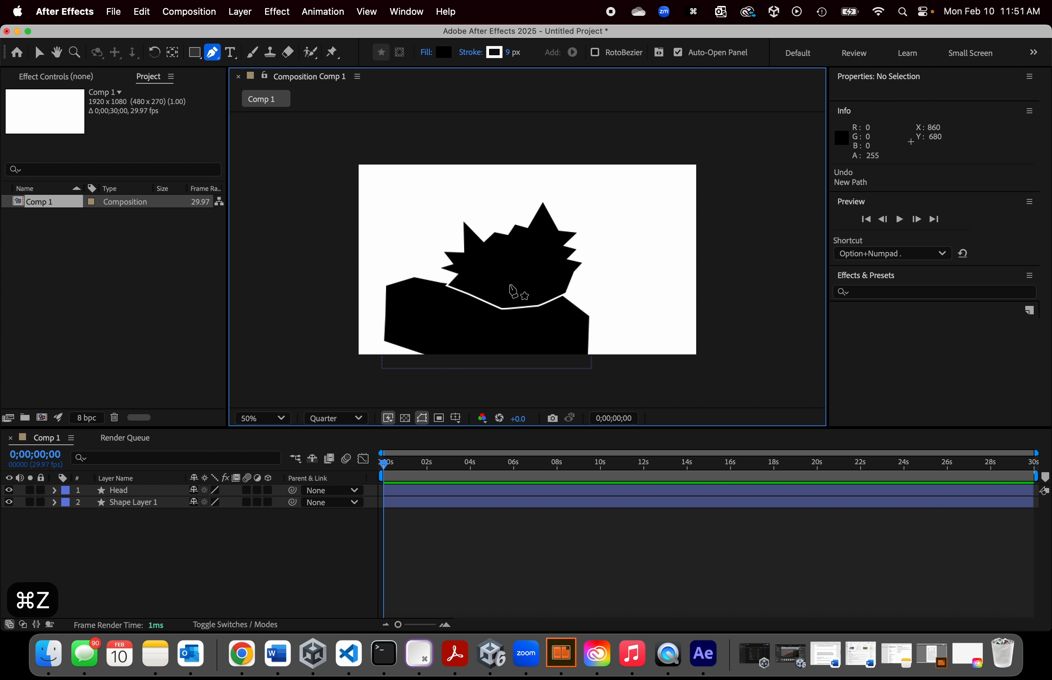
# Step: Rotate the Head layer by 3°
pyautogui.press('v')
pyautogui.click(539, 275)
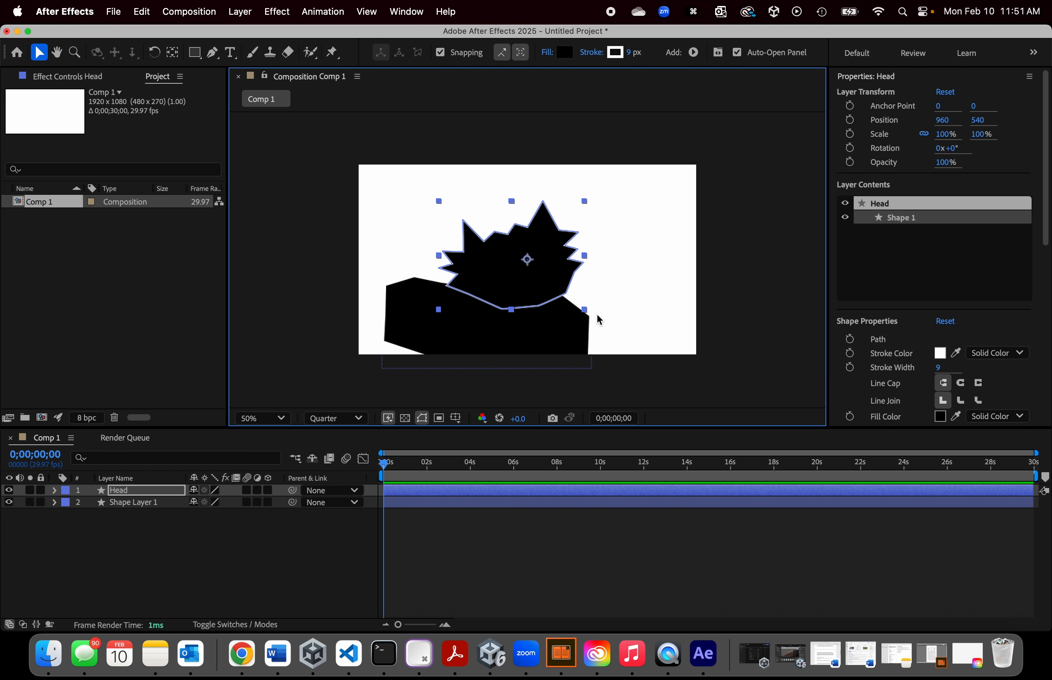
pyautogui.press('r')
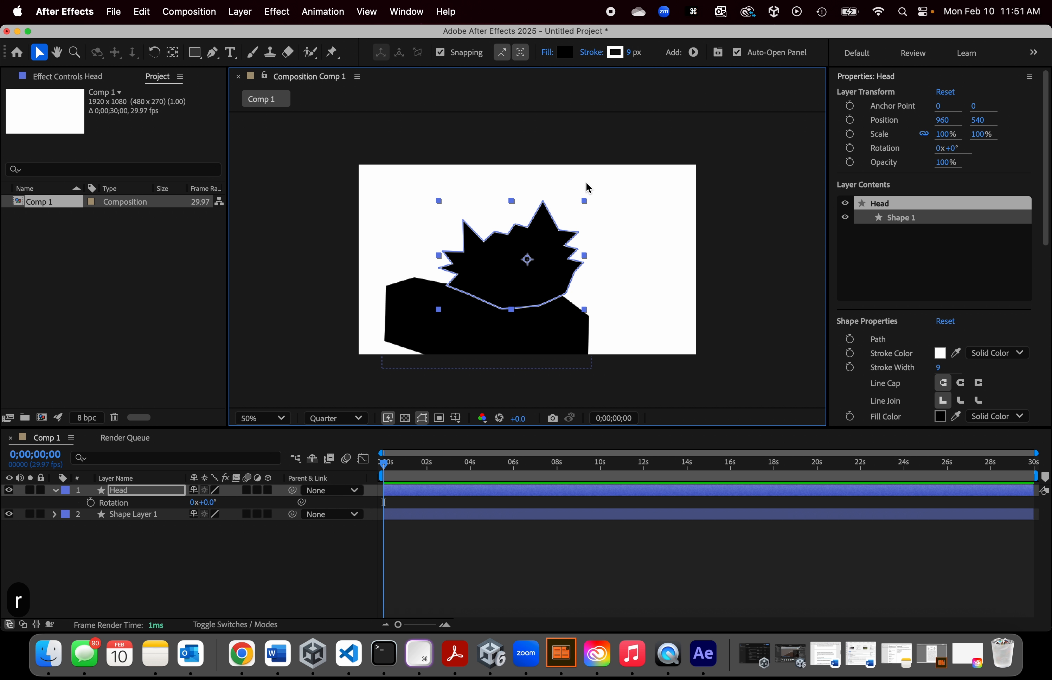
pyautogui.press('w')
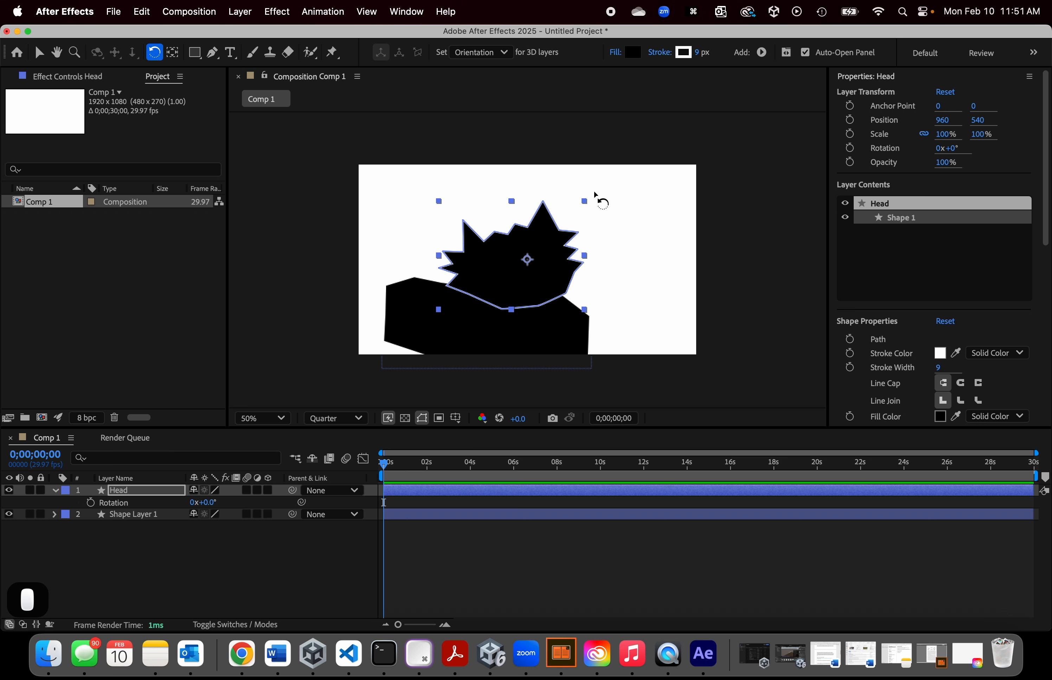
pyautogui.click(601, 201)
pyautogui.click(552, 254)
pyautogui.click(602, 206)
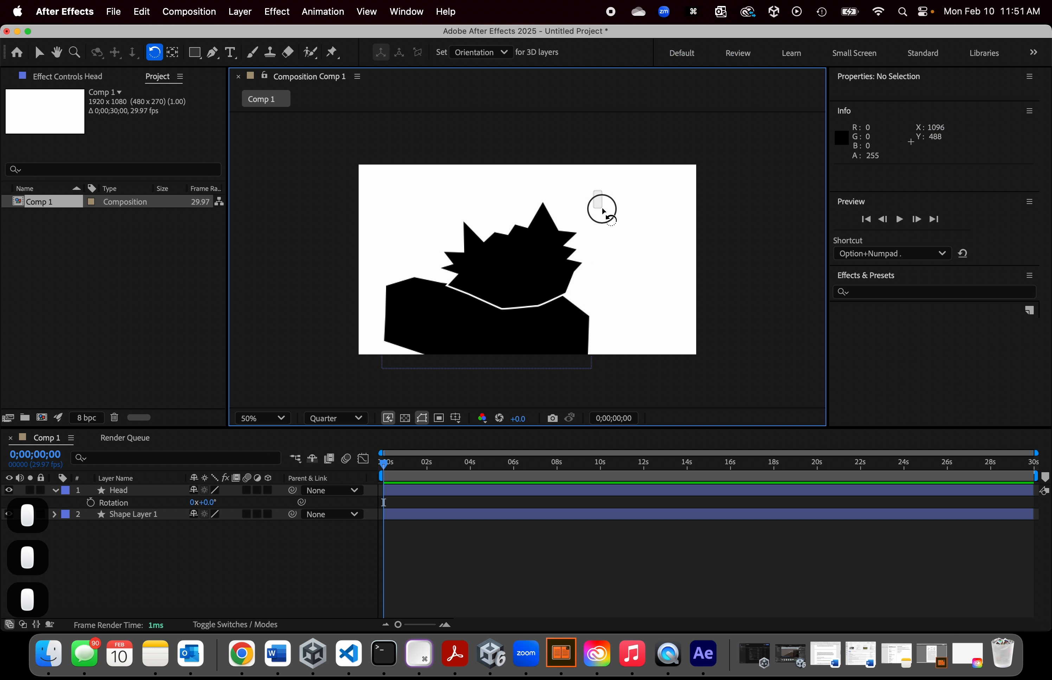
pyautogui.click(515, 259)
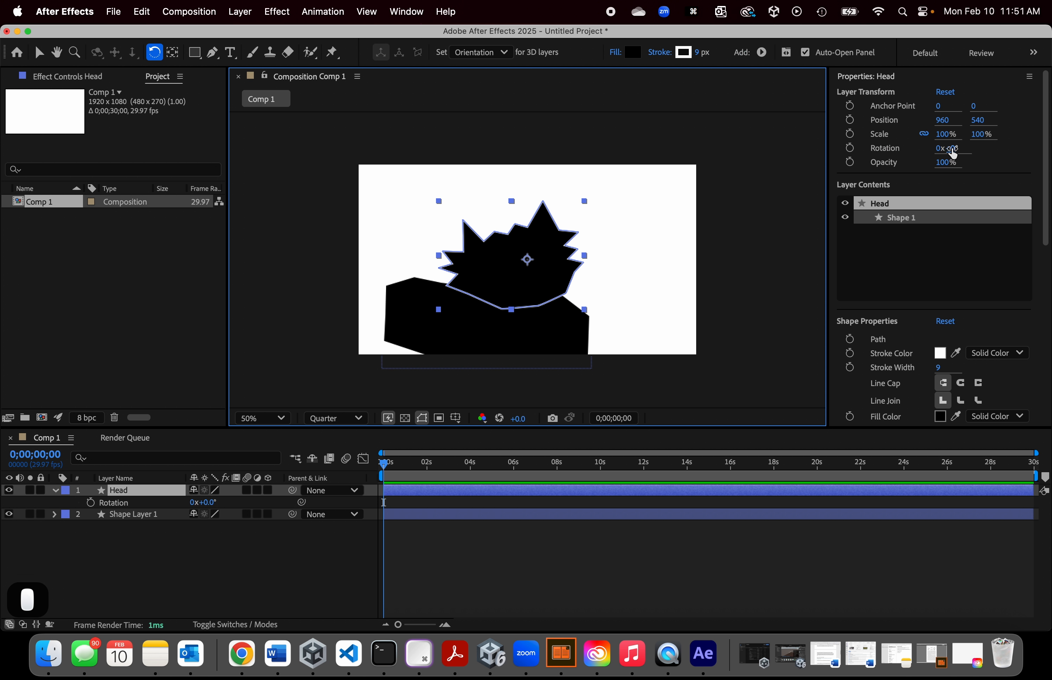
pyautogui.moveTo(950, 148)
pyautogui.mouseDown()
pyautogui.moveTo(963, 147)
pyautogui.moveTo(953, 148)
pyautogui.mouseUp()
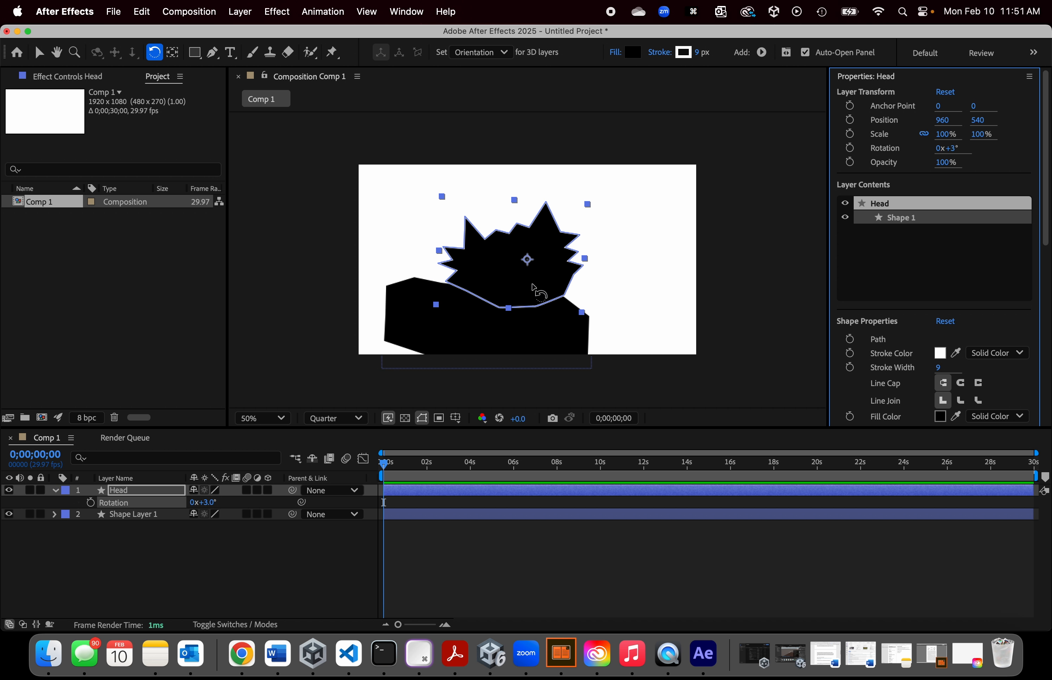
# Step: Move the Head layer right to about position 1112, 536, over the front end of the body, and deselect it
pyautogui.press('v')
pyautogui.moveTo(533, 287); pyautogui.dragTo(566, 288)
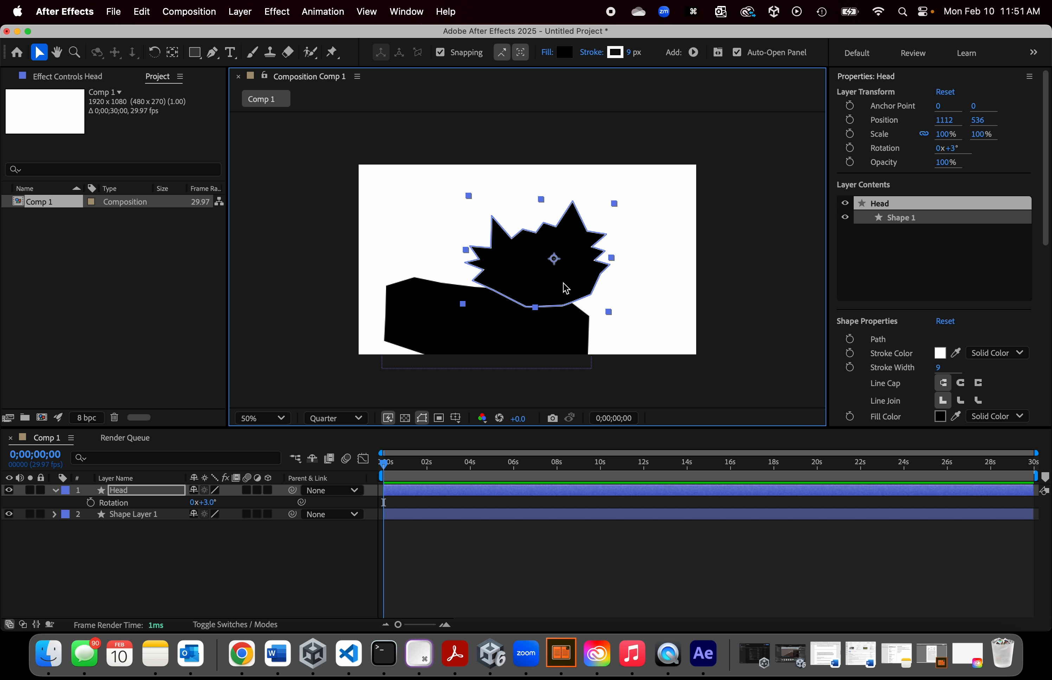
pyautogui.click(653, 331)
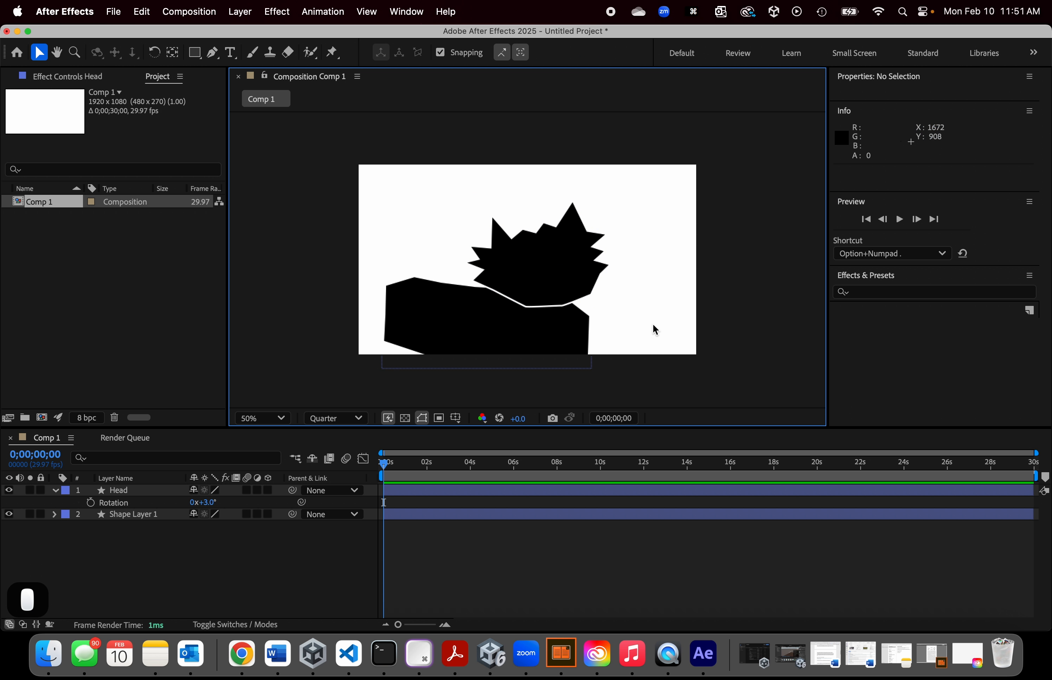
# Step: Rename the body shape layer to Loaf
pyautogui.click(413, 342)
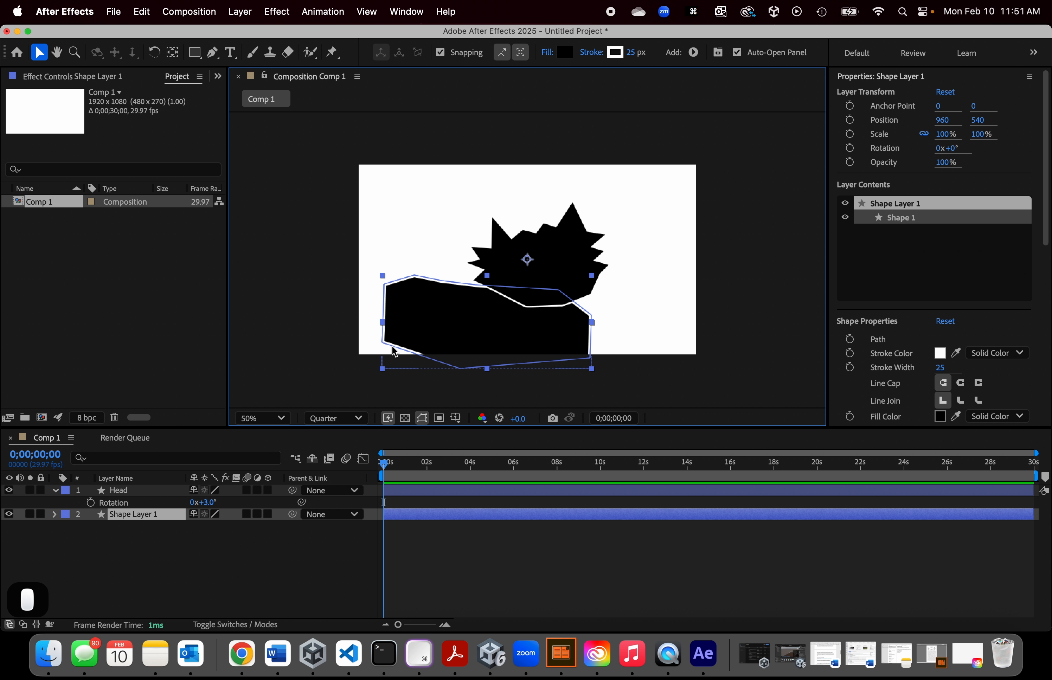
pyautogui.rightClick(136, 514)
pyautogui.click(168, 586)
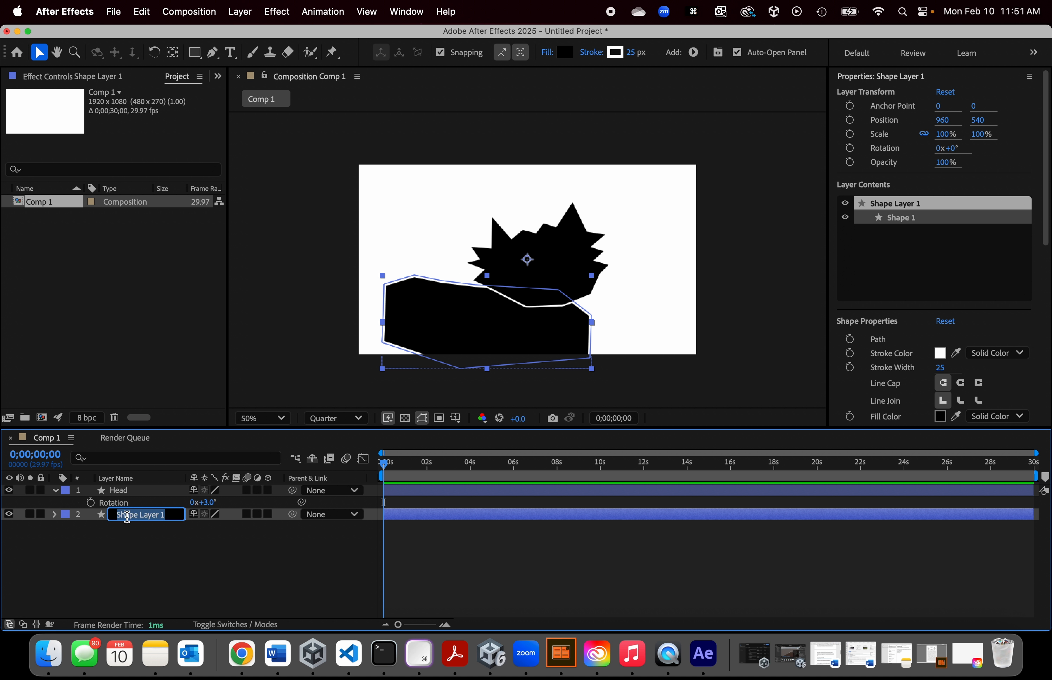
pyautogui.write('Body')
pyautogui.press('BackSpace')
pyautogui.press('BackSpace')
pyautogui.press('BackSpace')
pyautogui.press('BackSpace')
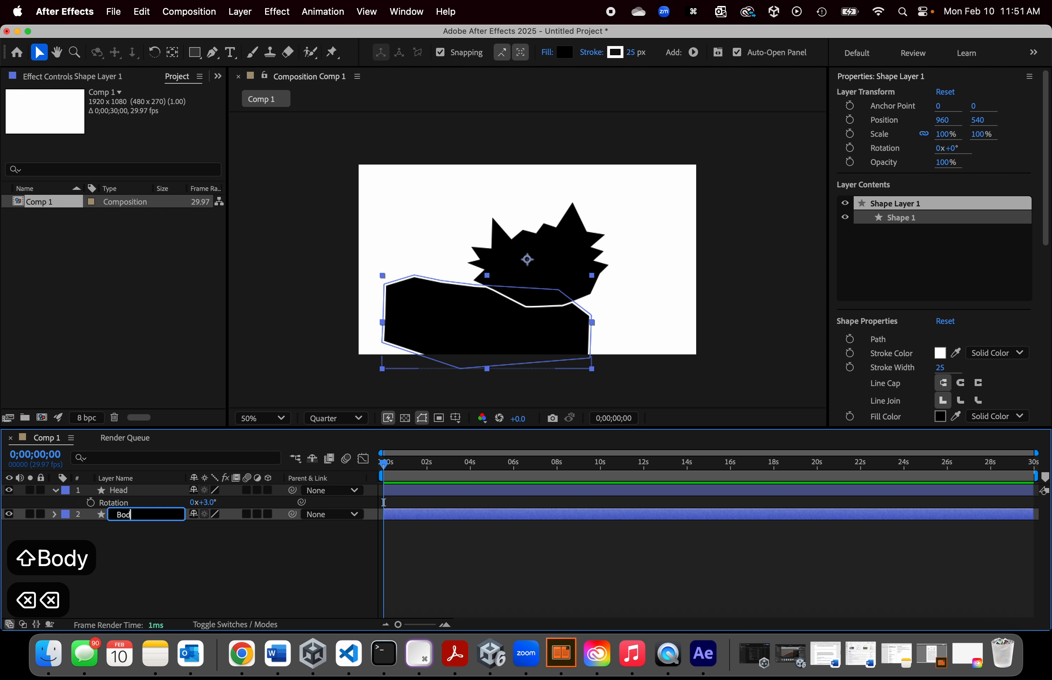
pyautogui.write('Loaf')
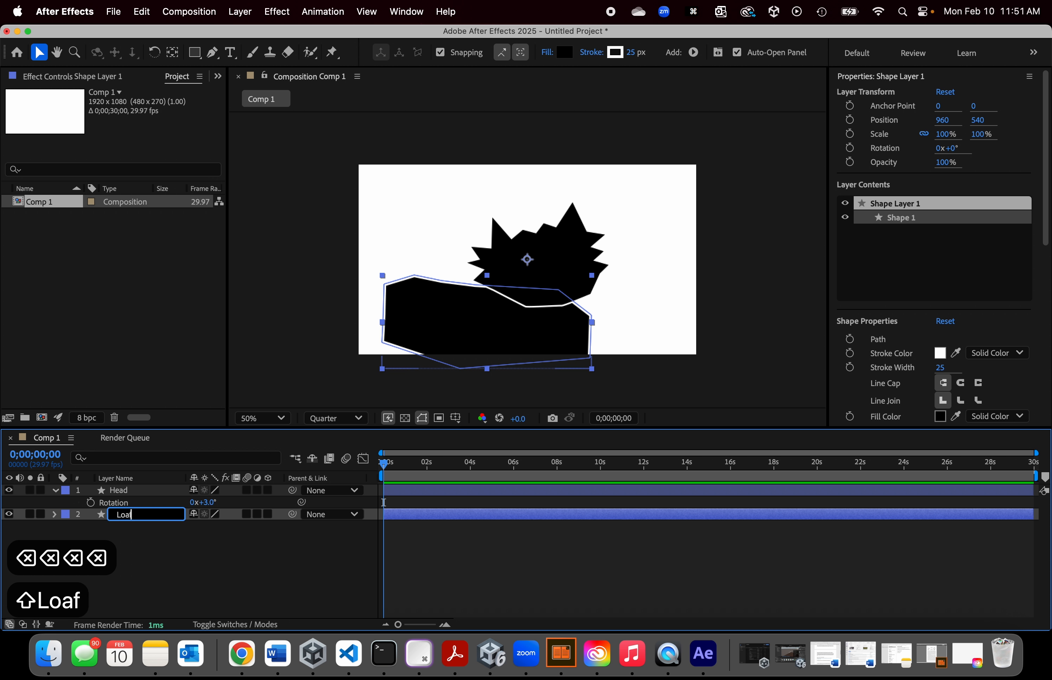
pyautogui.click(169, 557)
# Step: Reshape the Loaf path by pulling its lower-left vertex below the frame edge and lowering the upper-left vertices of the back
pyautogui.click(460, 329)
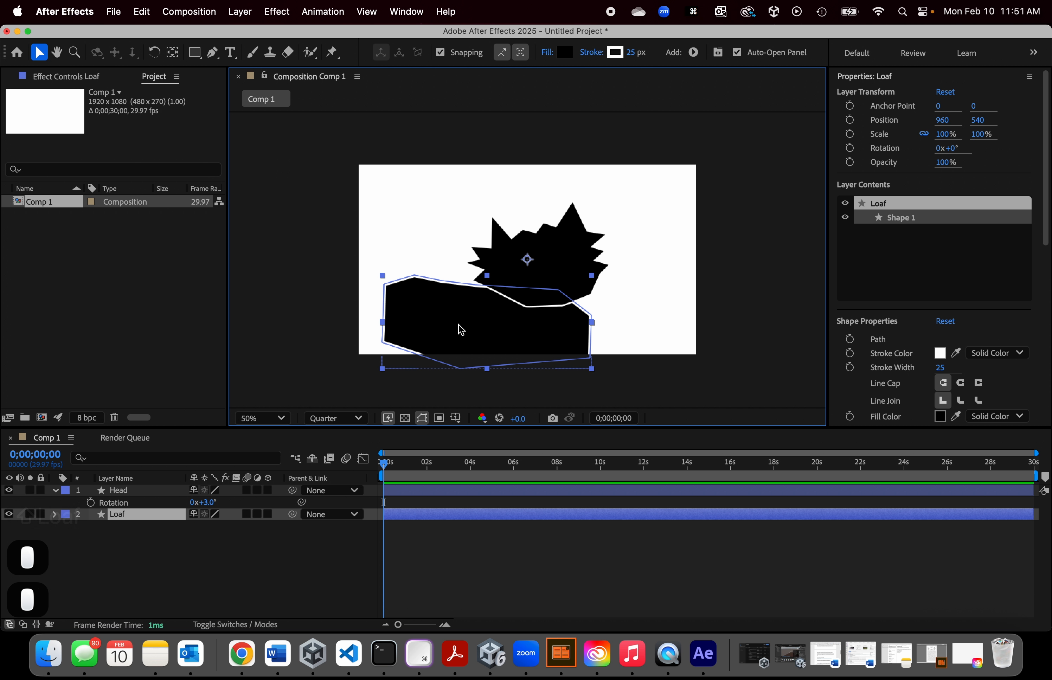
pyautogui.click(212, 52)
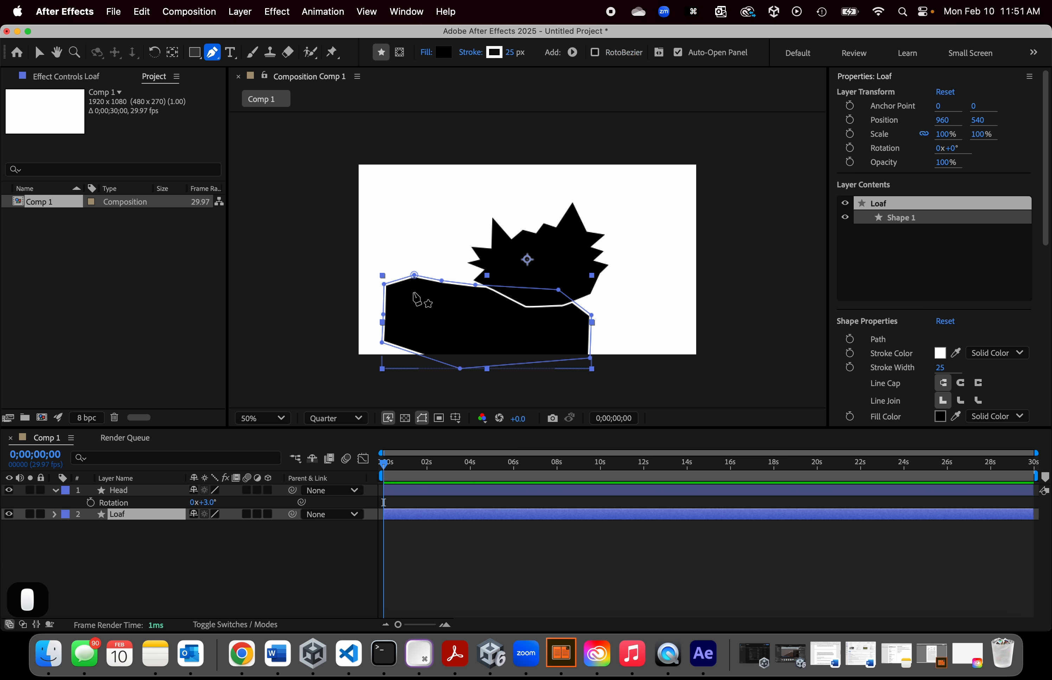
pyautogui.moveTo(383, 343); pyautogui.dragTo(383, 359)
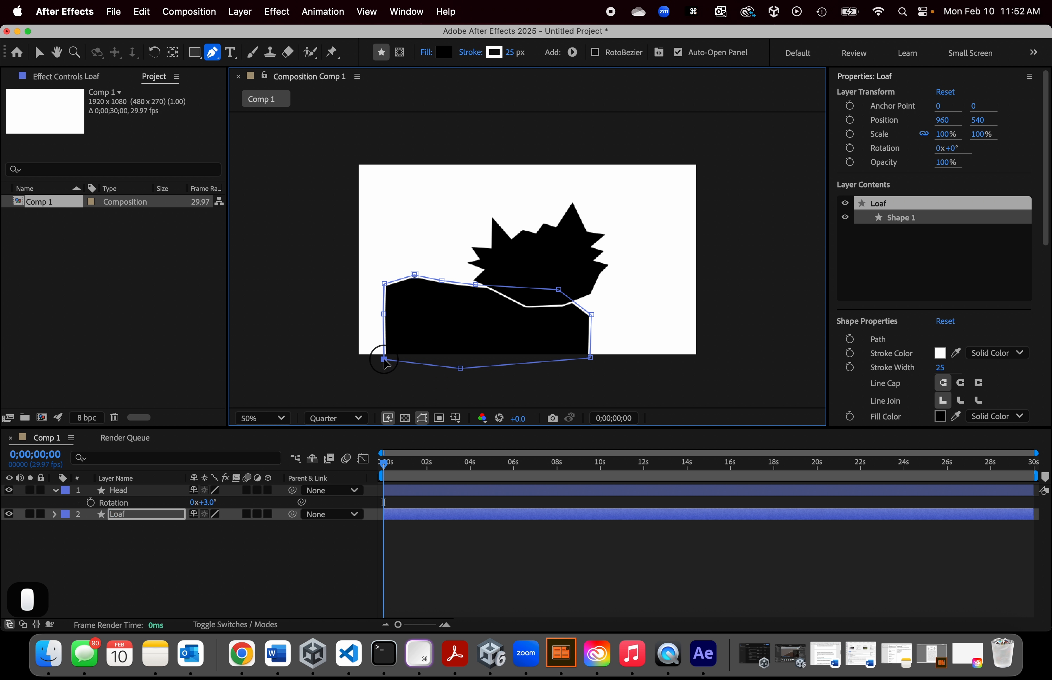
pyautogui.moveTo(384, 284); pyautogui.dragTo(447, 288)
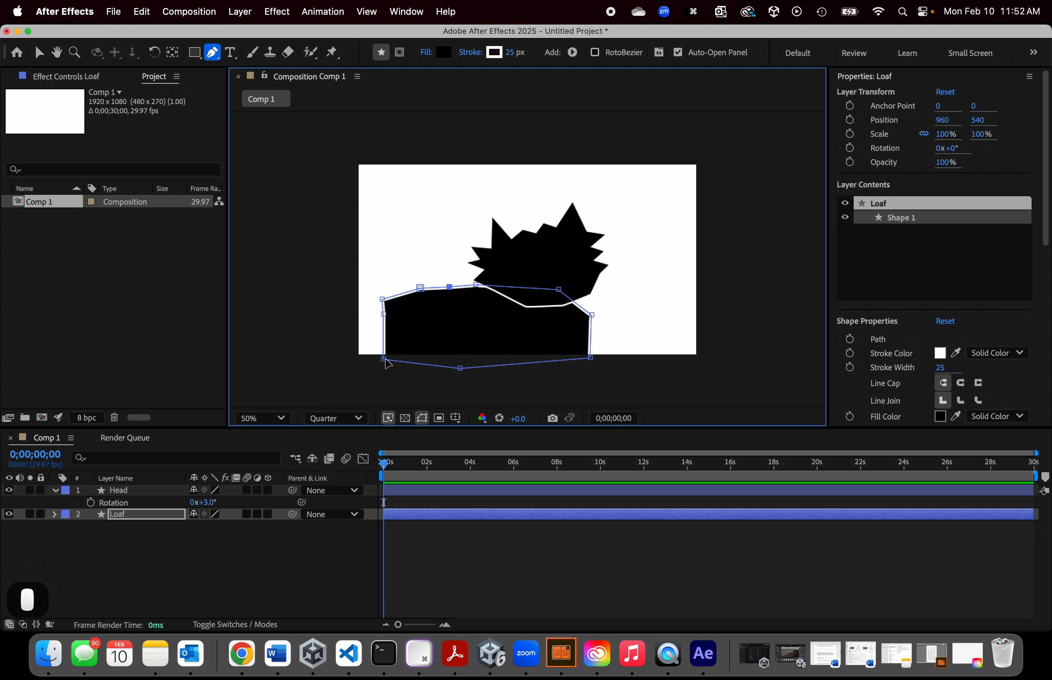
# Step: Add a vertex to the lower part of the Loaf path's left edge and switch back to the Pen tool
pyautogui.click(222, 57)
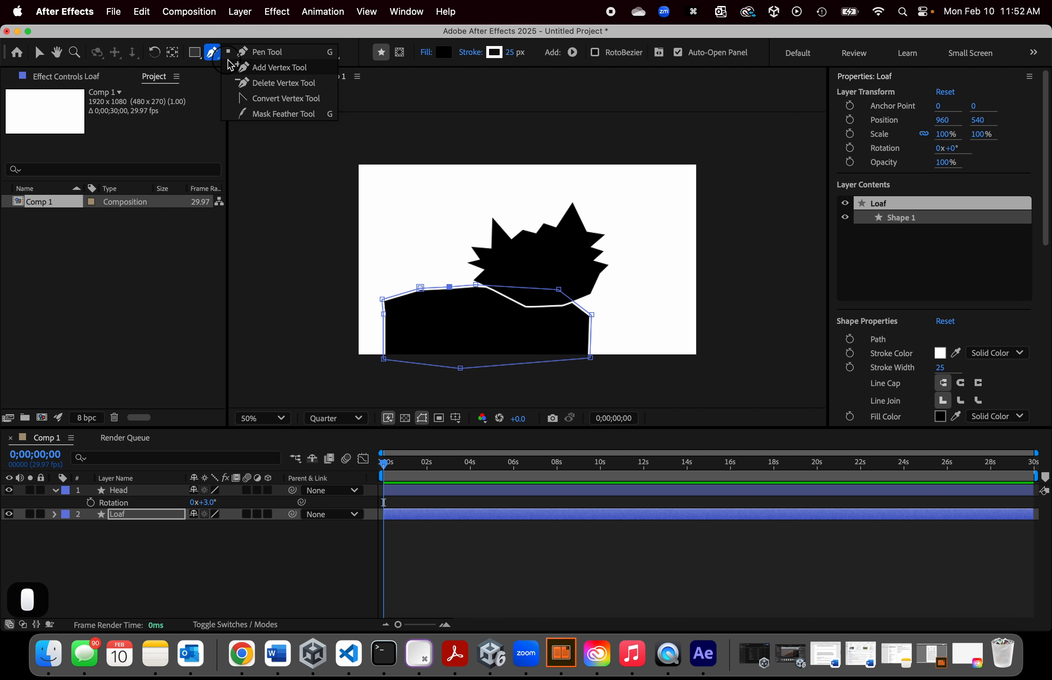
pyautogui.click(265, 64)
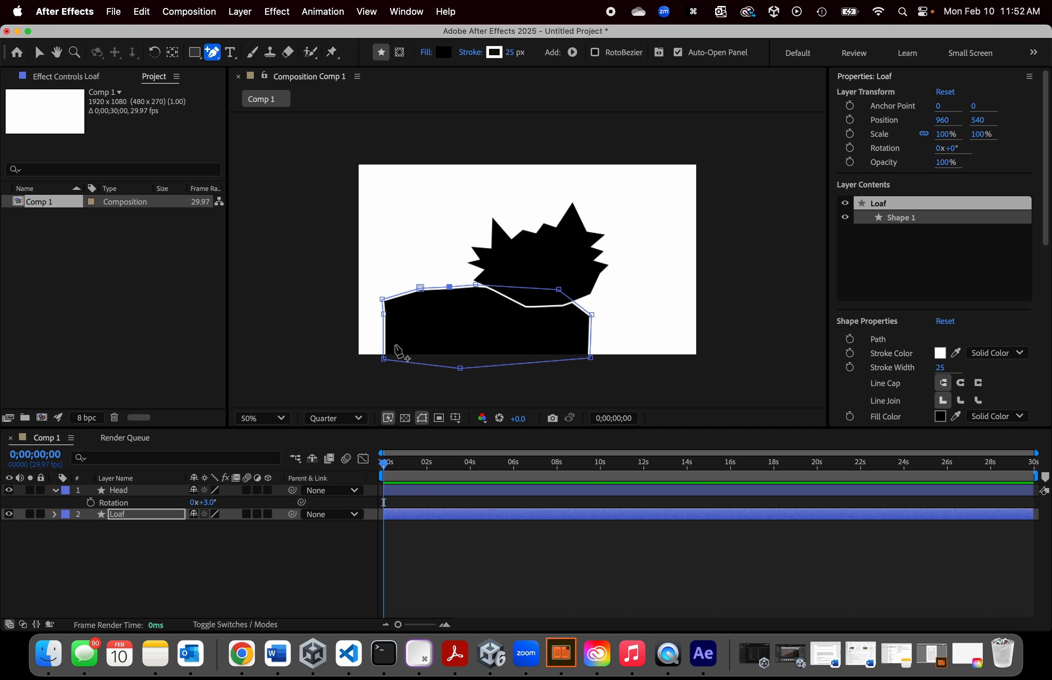
pyautogui.click(383, 335)
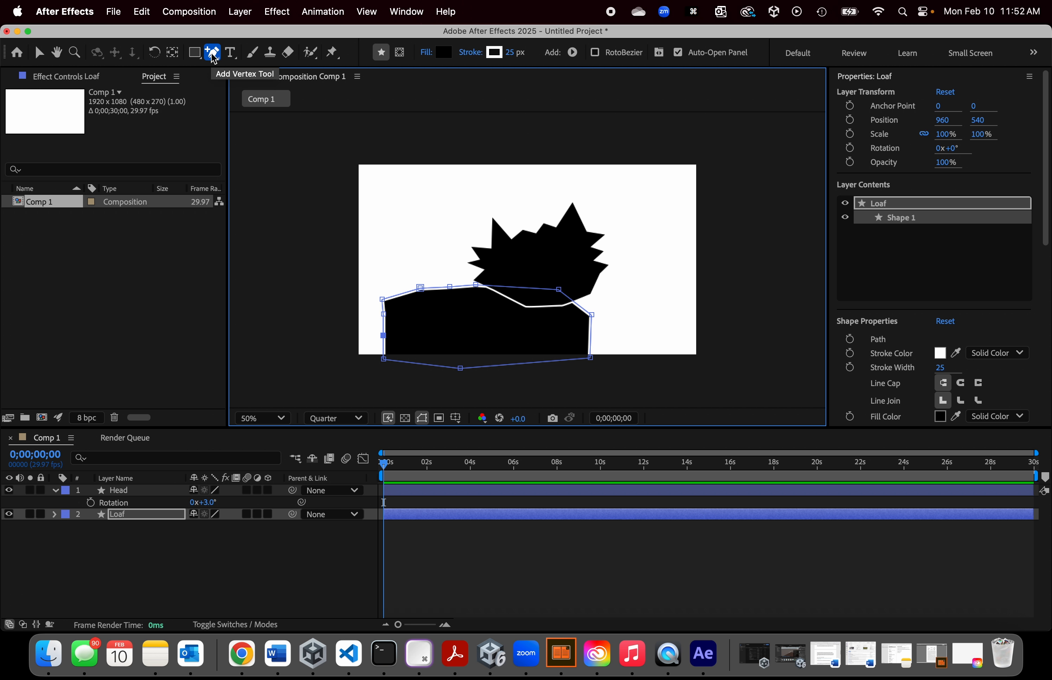
pyautogui.moveTo(213, 59); pyautogui.dragTo(242, 70)
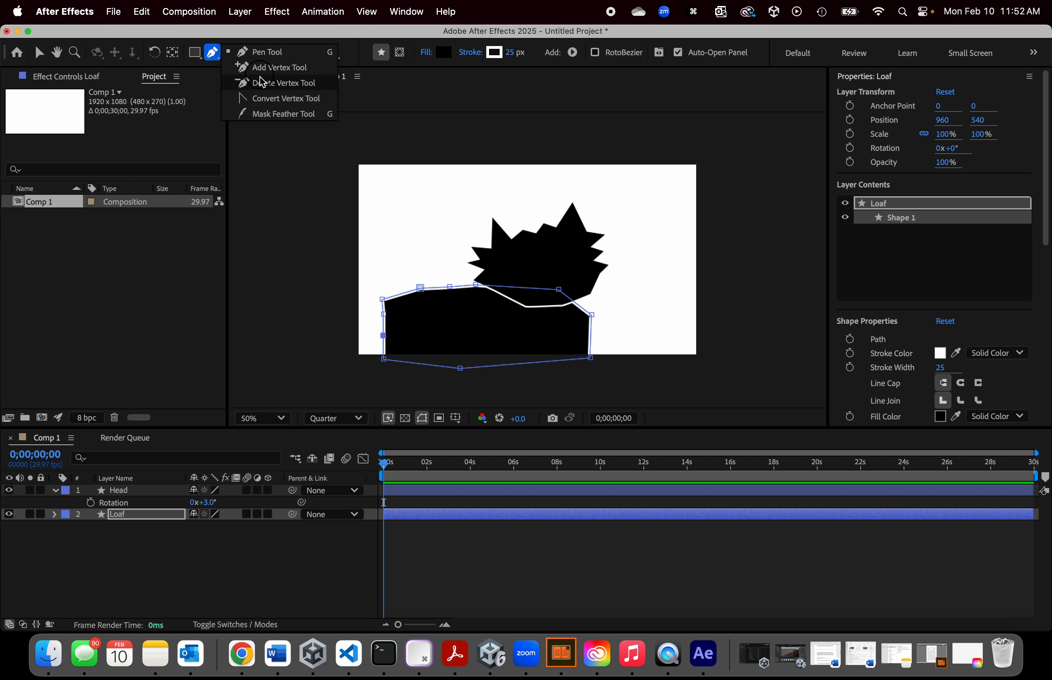
pyautogui.click(240, 59)
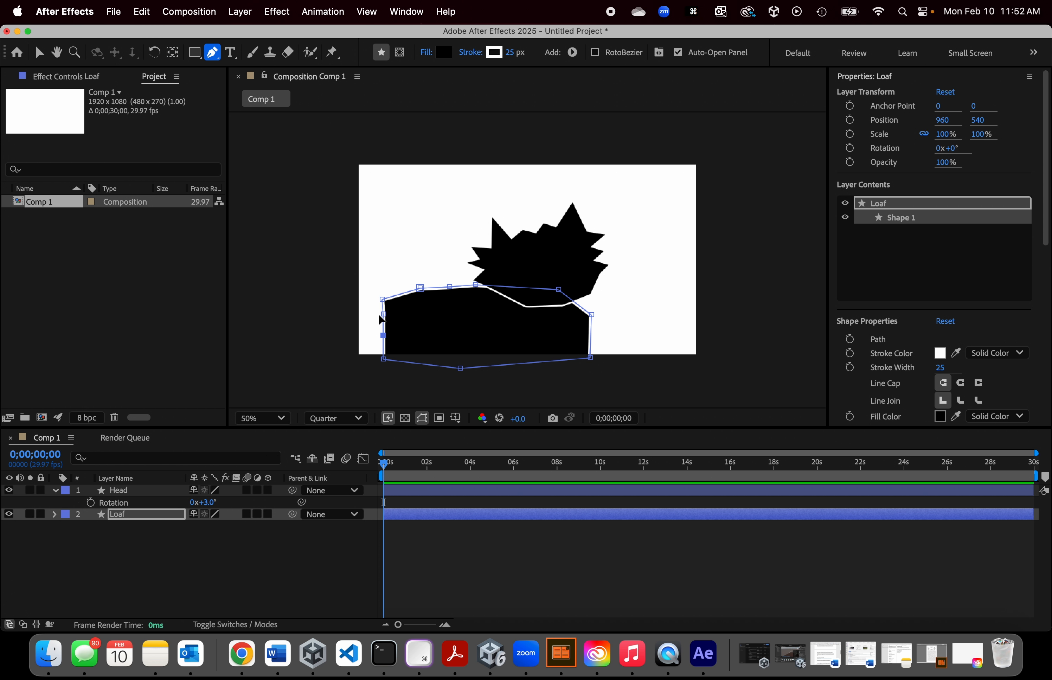
# Step: Bulge the Loaf path's left edge outward by moving its middle vertices, and round the lower of those vertices with curve handles
pyautogui.moveTo(384, 314); pyautogui.dragTo(375, 336)
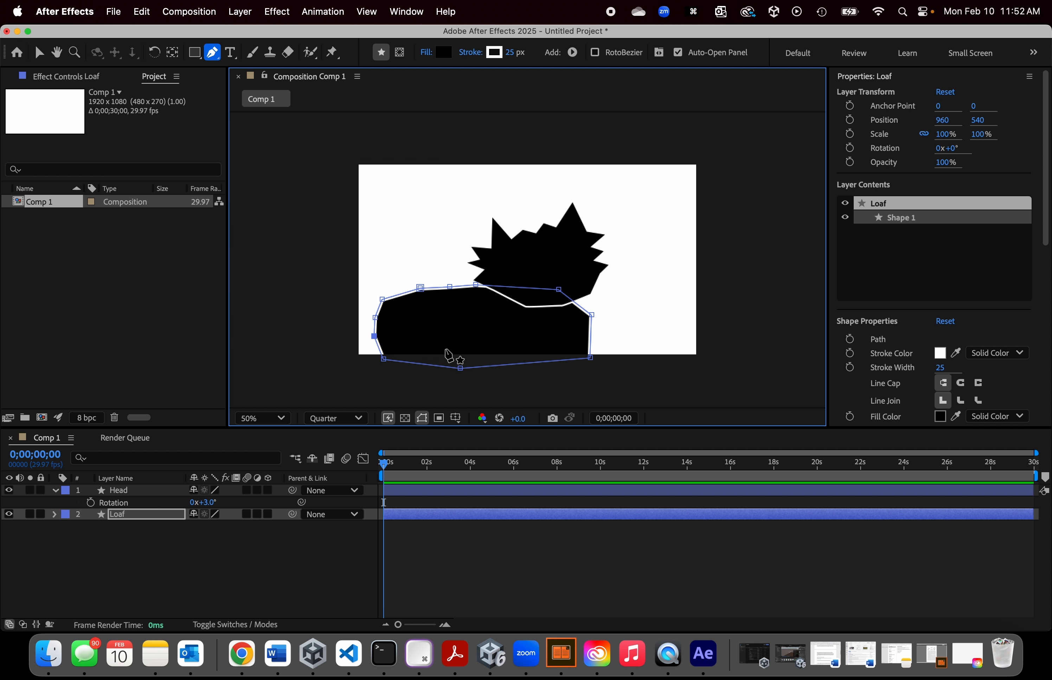
pyautogui.press('.')
pyautogui.moveTo(378, 275); pyautogui.dragTo(492, 160)
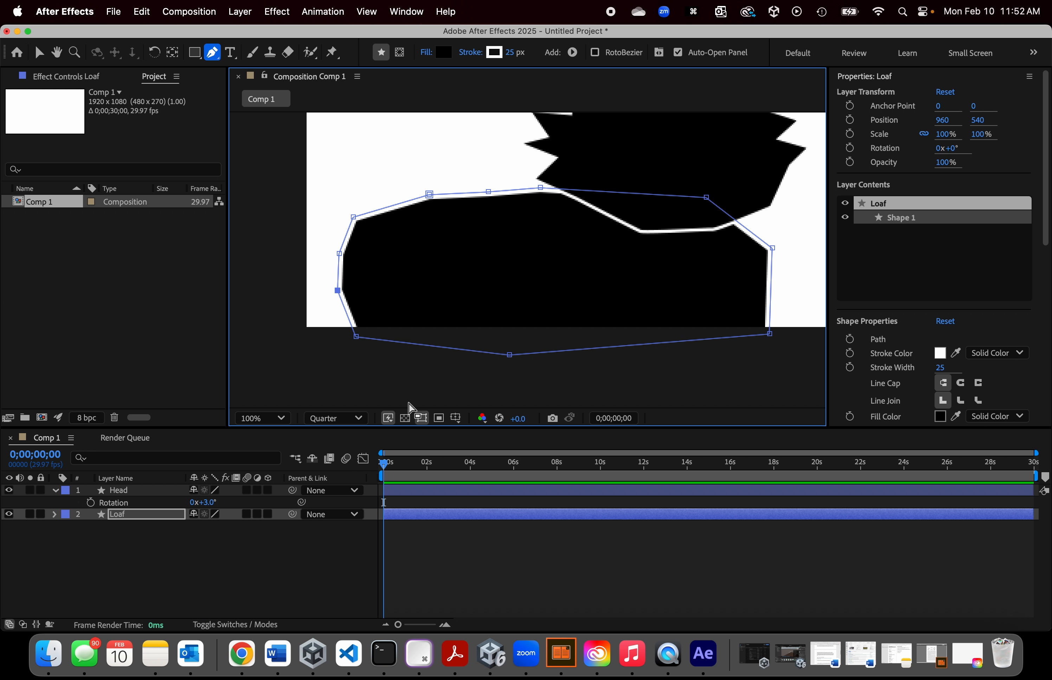
pyautogui.moveTo(355, 217); pyautogui.dragTo(340, 301)
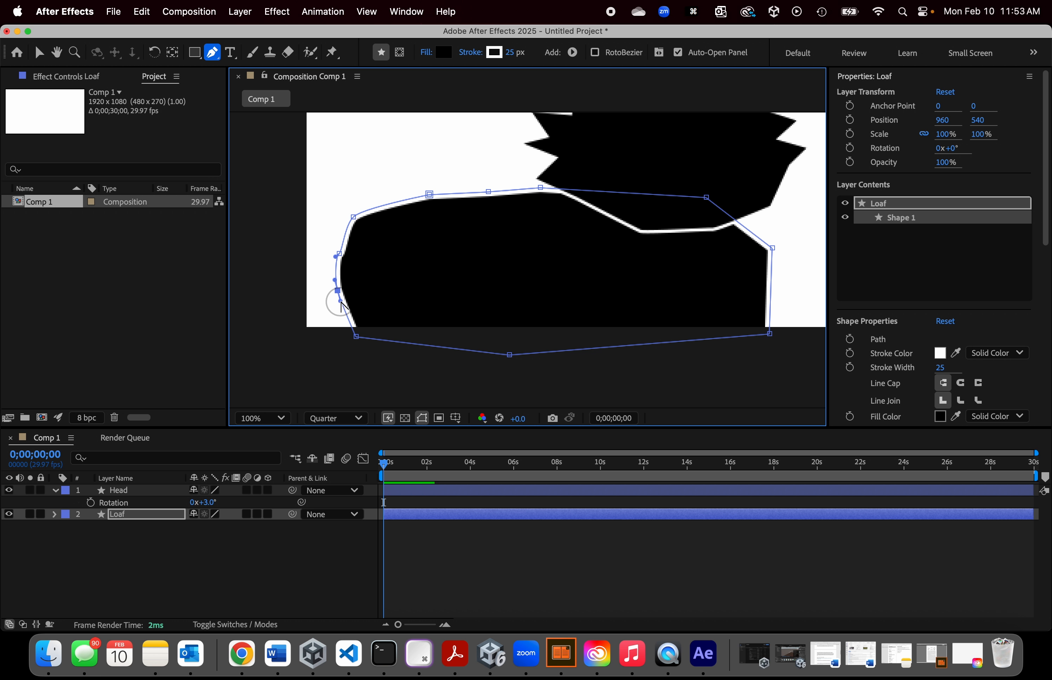
# Step: Smooth the Loaf path's upper-left vertices, the upper vertex of its left edge and its lower-left corner with short curve handles
pyautogui.keyDown('alt'); pyautogui.click(433, 194); pyautogui.keyUp('alt')
pyautogui.keyDown('alt'); pyautogui.click(431, 195); pyautogui.keyUp('alt')
pyautogui.moveTo(431, 195); pyautogui.dragTo(423, 194)
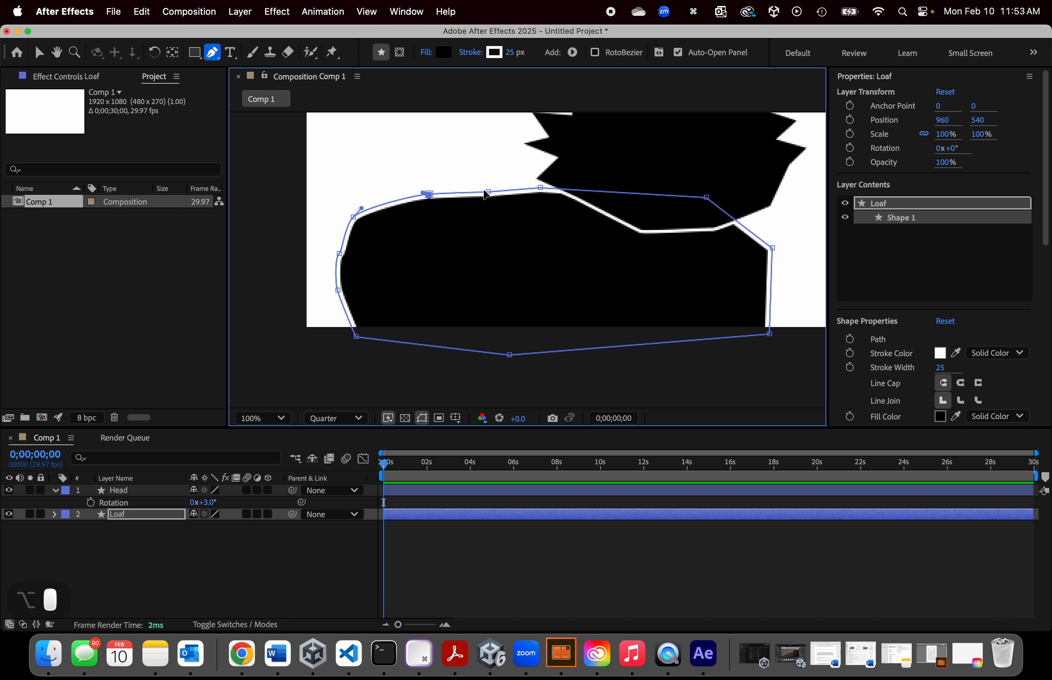
pyautogui.moveTo(340, 255)
pyautogui.mouseDown()
pyautogui.moveTo(340, 268)
pyautogui.moveTo(332, 264)
pyautogui.mouseUp()
pyautogui.scroll(1, 572, 222)
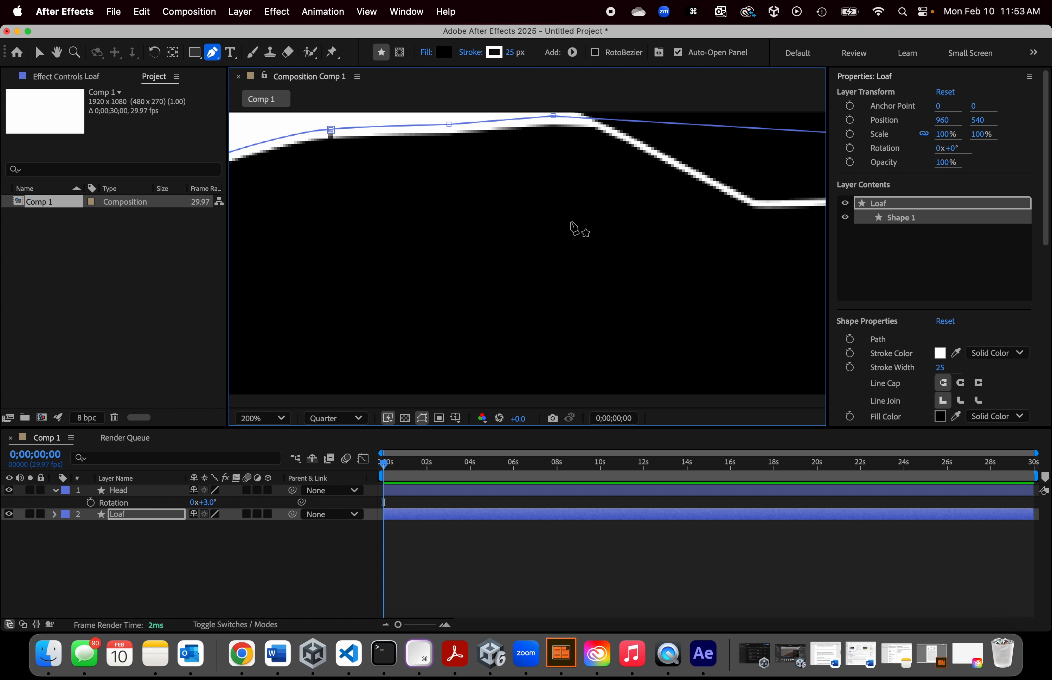
pyautogui.scroll(-1, 531, 236)
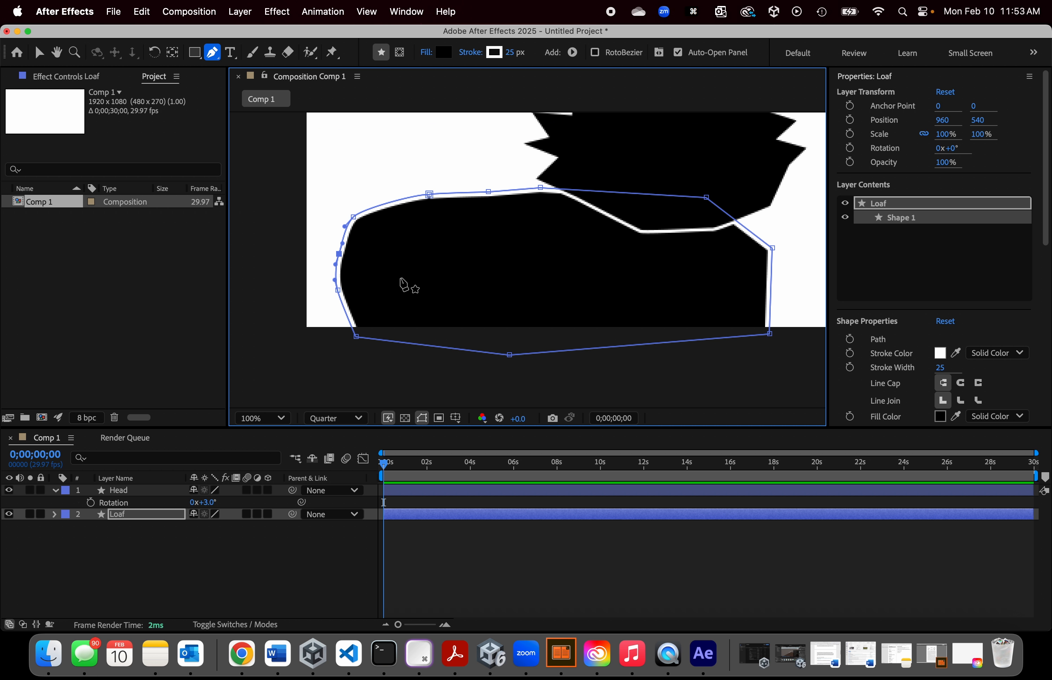
pyautogui.scroll(1, 400, 284)
pyautogui.scroll(-1, 400, 284)
pyautogui.moveTo(358, 337); pyautogui.dragTo(360, 339)
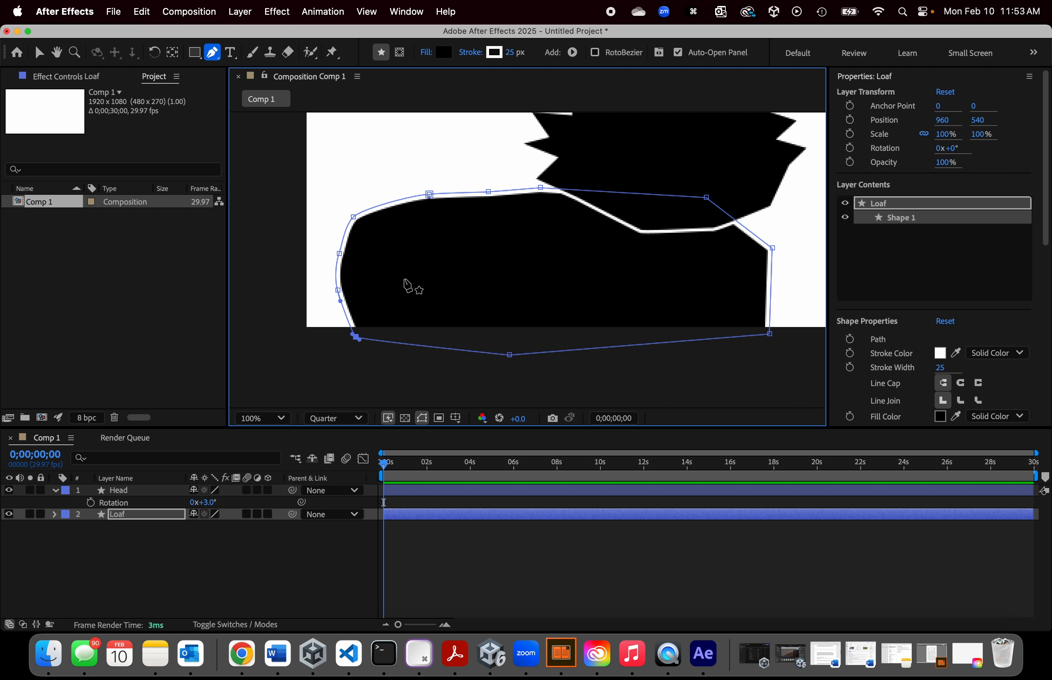
# Step: Collapse the Head layer's properties and add a new empty shape layer directly above Loaf
pyautogui.click(55, 490)
pyautogui.press('h')
pyautogui.moveTo(463, 172); pyautogui.dragTo(461, 255)
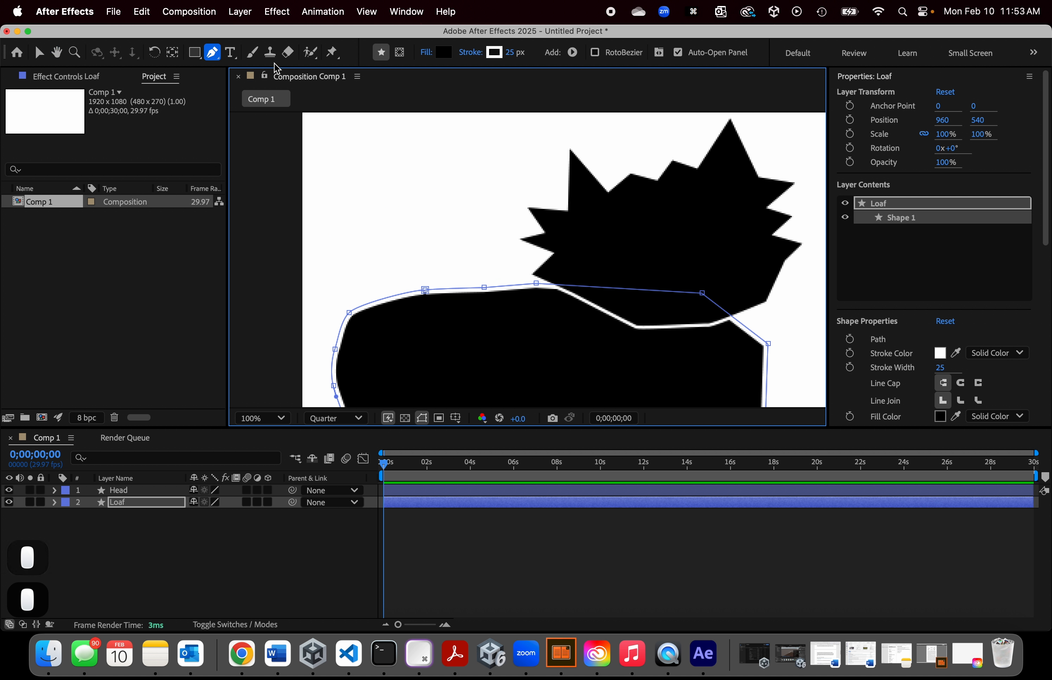
pyautogui.click(240, 12)
pyautogui.moveTo(284, 35)
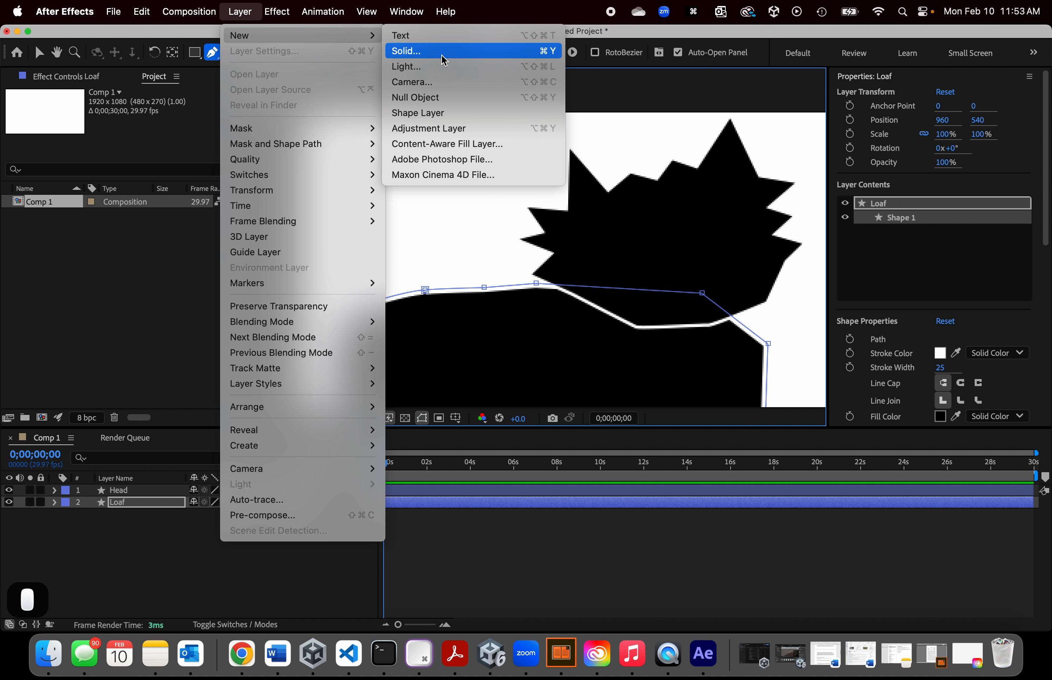
pyautogui.click(437, 116)
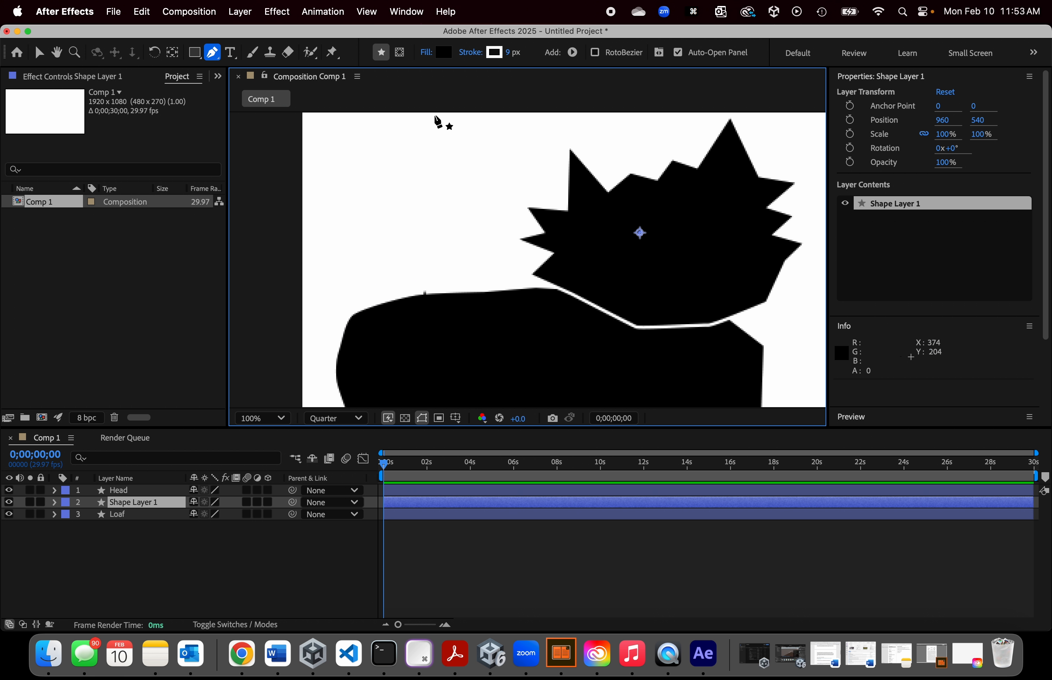
# Step: Rename the new shape layer to Tail
pyautogui.click(132, 507)
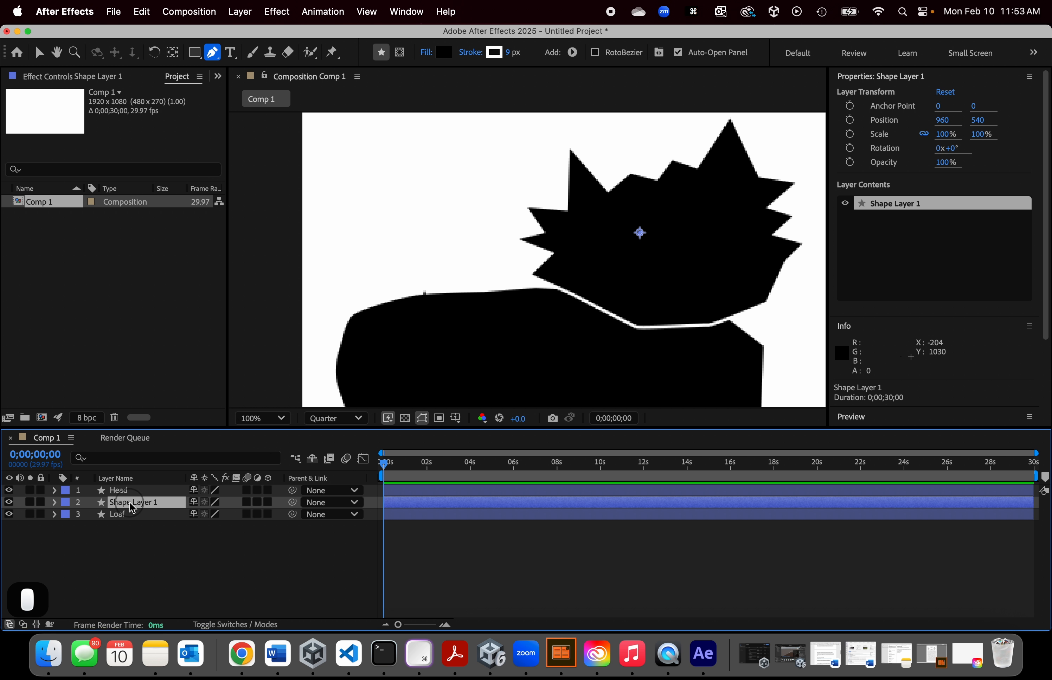
pyautogui.rightClick(132, 507)
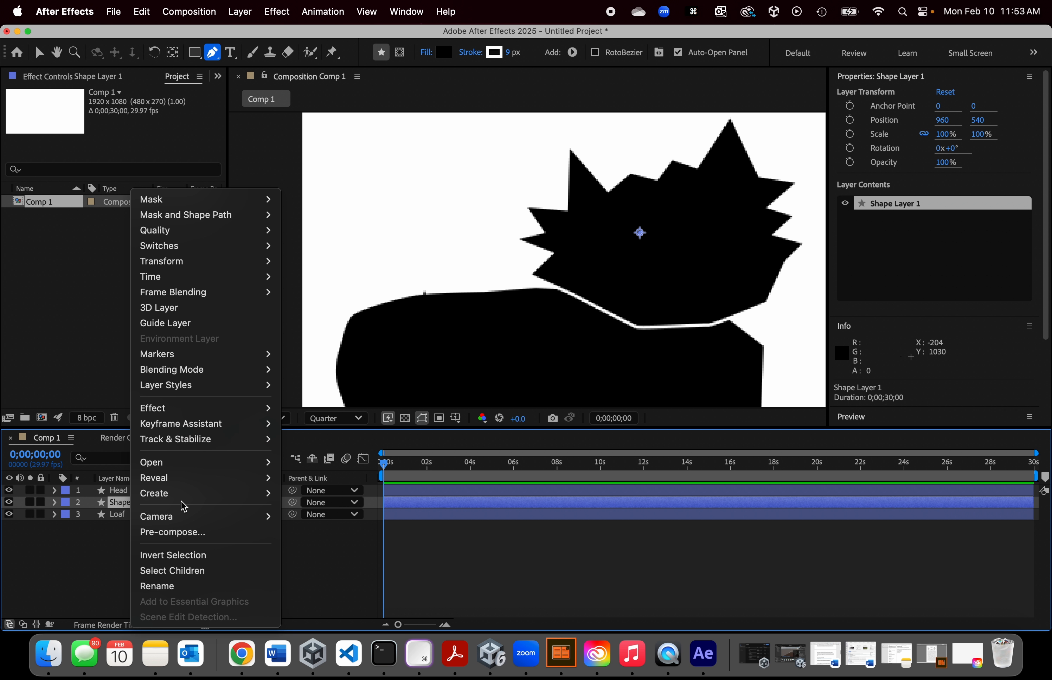
pyautogui.moveTo(188, 500)
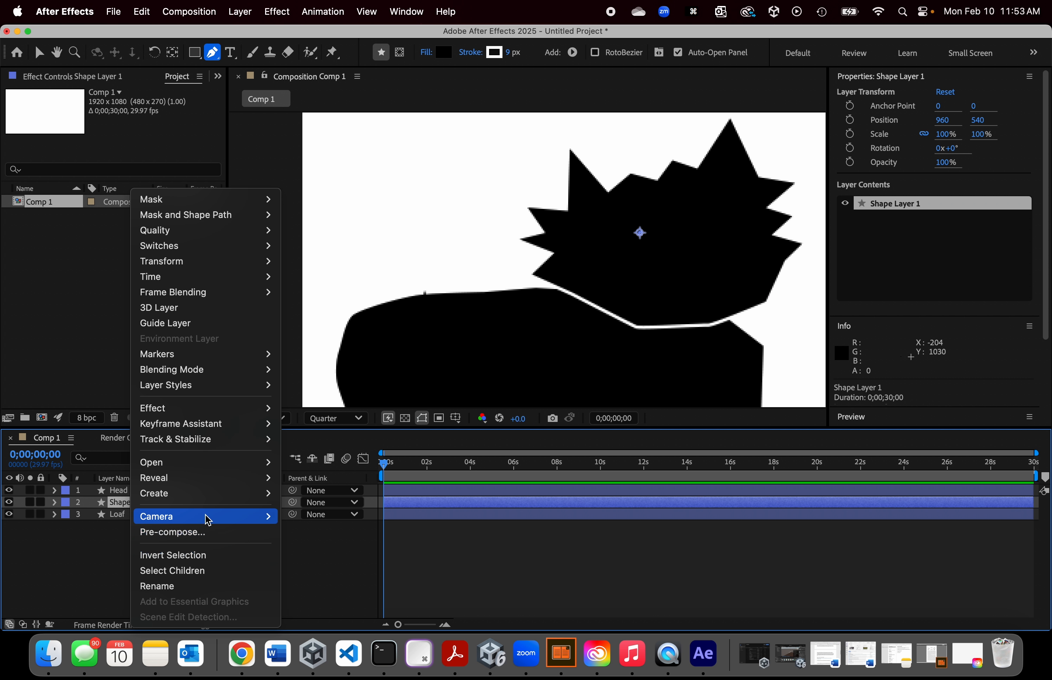
pyautogui.moveTo(208, 520)
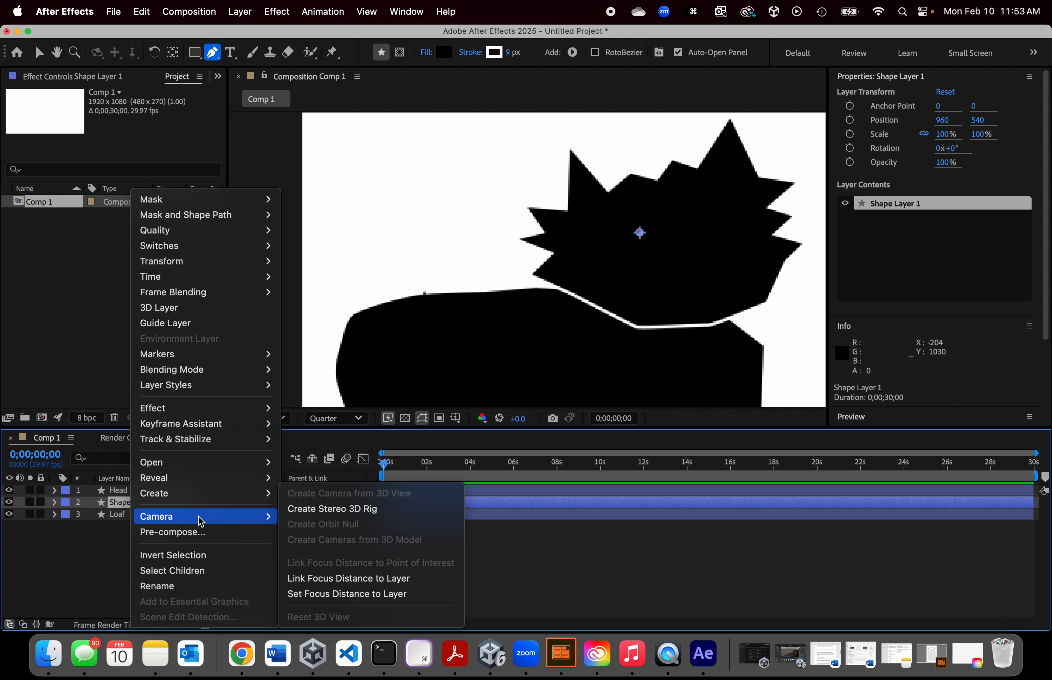
pyautogui.click(158, 586)
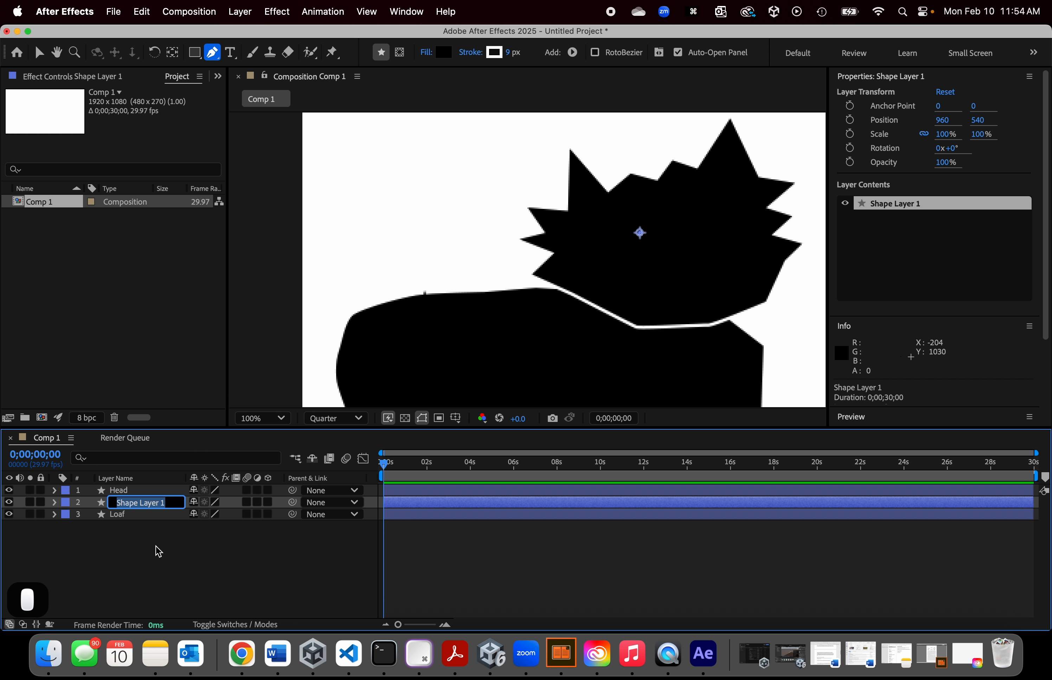
pyautogui.write('Tail')
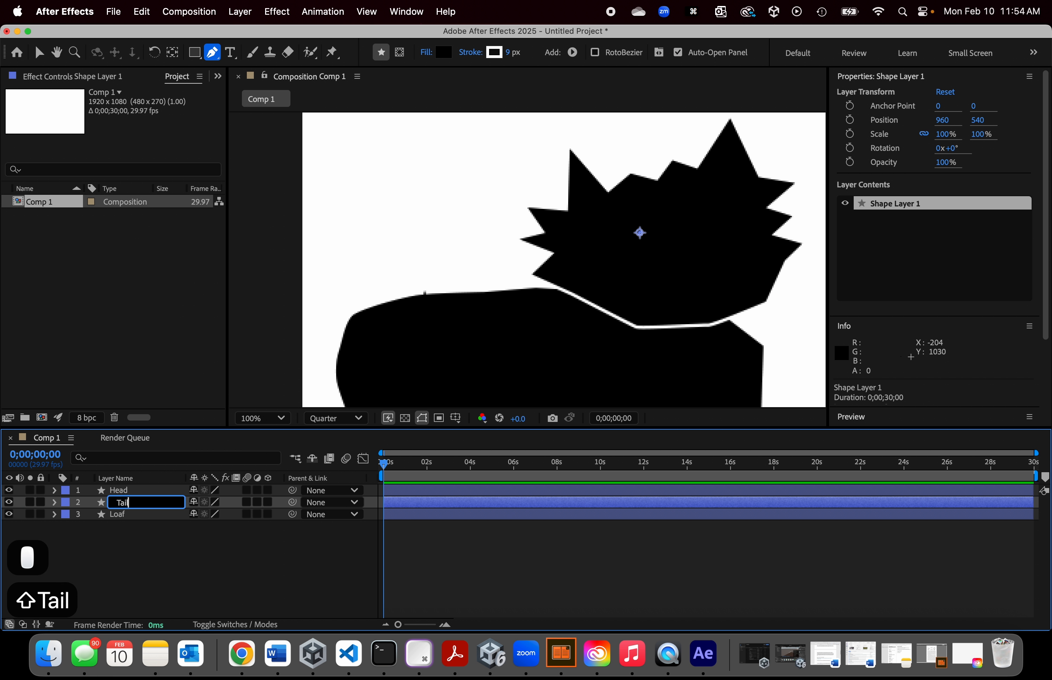
pyautogui.click(169, 558)
# Step: Draw a closed ten-vertex zigzag tail on the Tail layer with the Pen tool, rising from the rear of the loaf's back
pyautogui.click(132, 502)
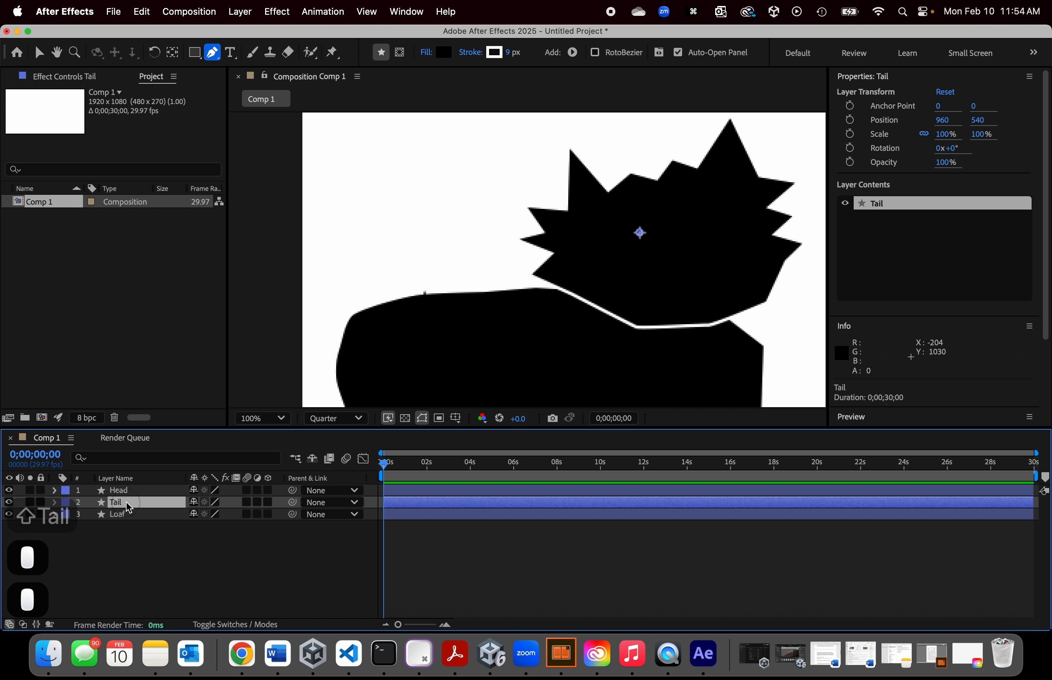
pyautogui.click(213, 53)
pyautogui.scroll(-2, 418, 305)
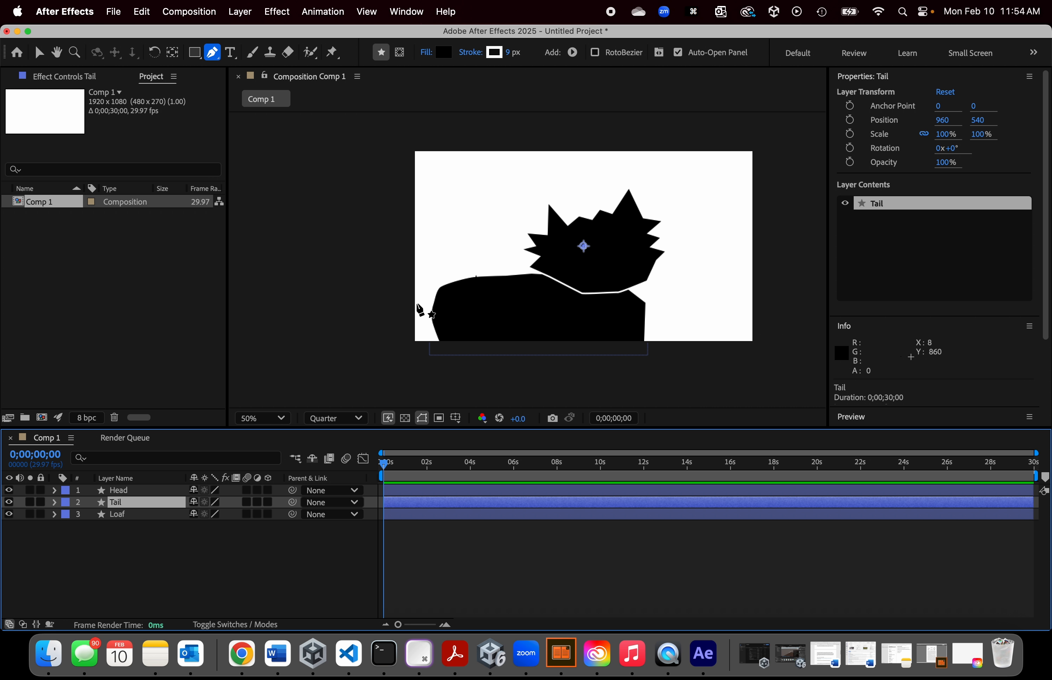
pyautogui.click(480, 280)
pyautogui.click(466, 257)
pyautogui.click(487, 236)
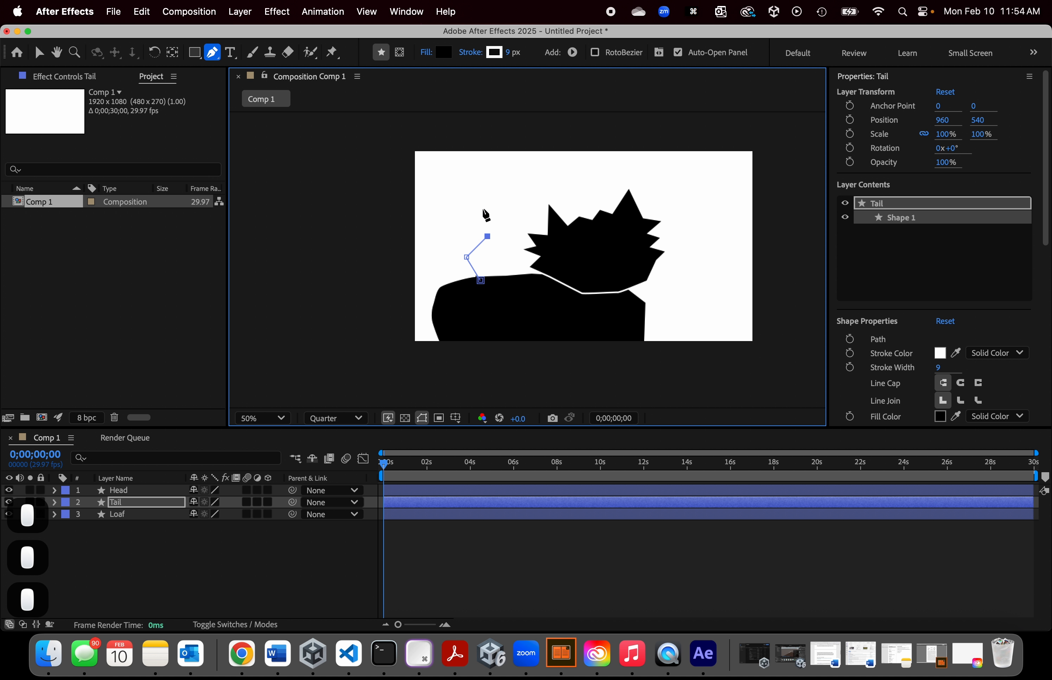
pyautogui.click(480, 205)
pyautogui.click(508, 178)
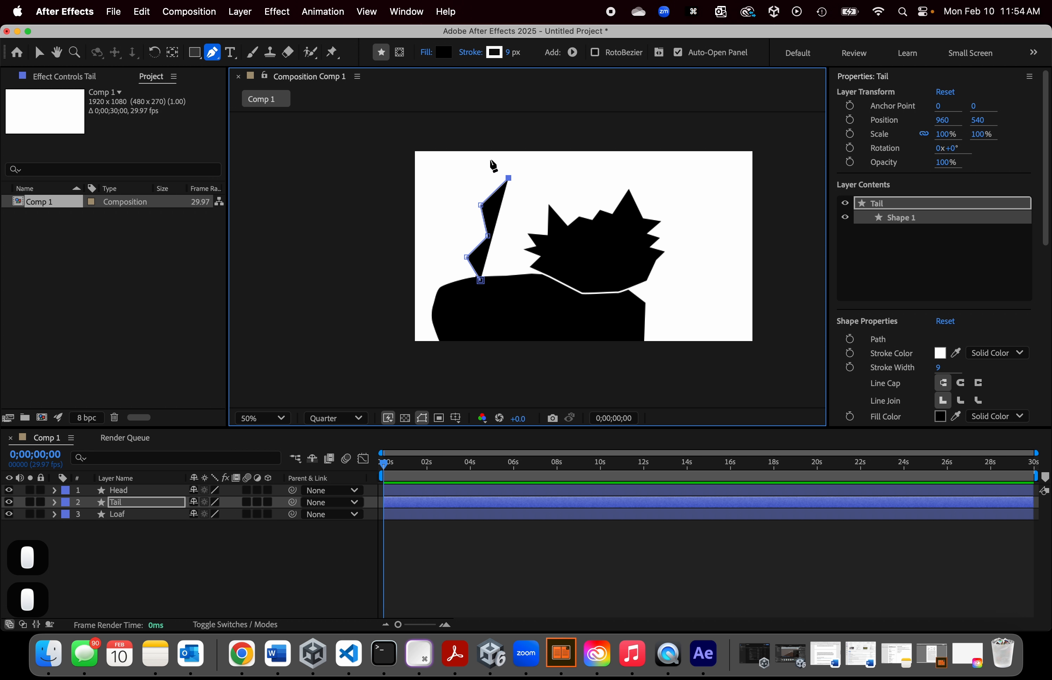
pyautogui.click(497, 165)
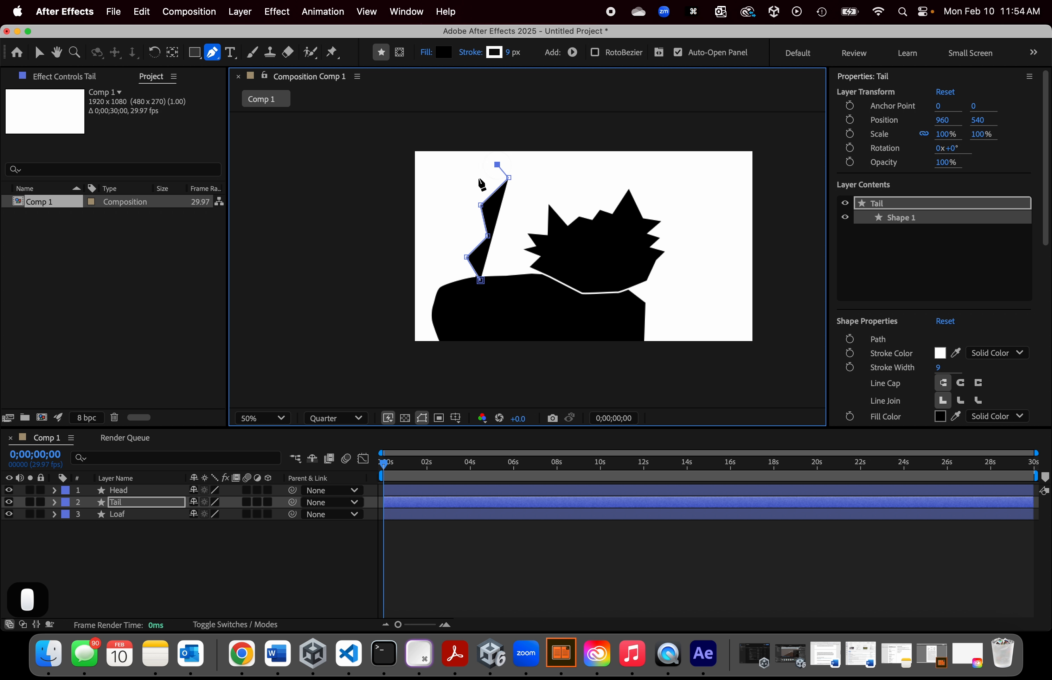
pyautogui.click(459, 198)
pyautogui.click(461, 233)
pyautogui.click(443, 256)
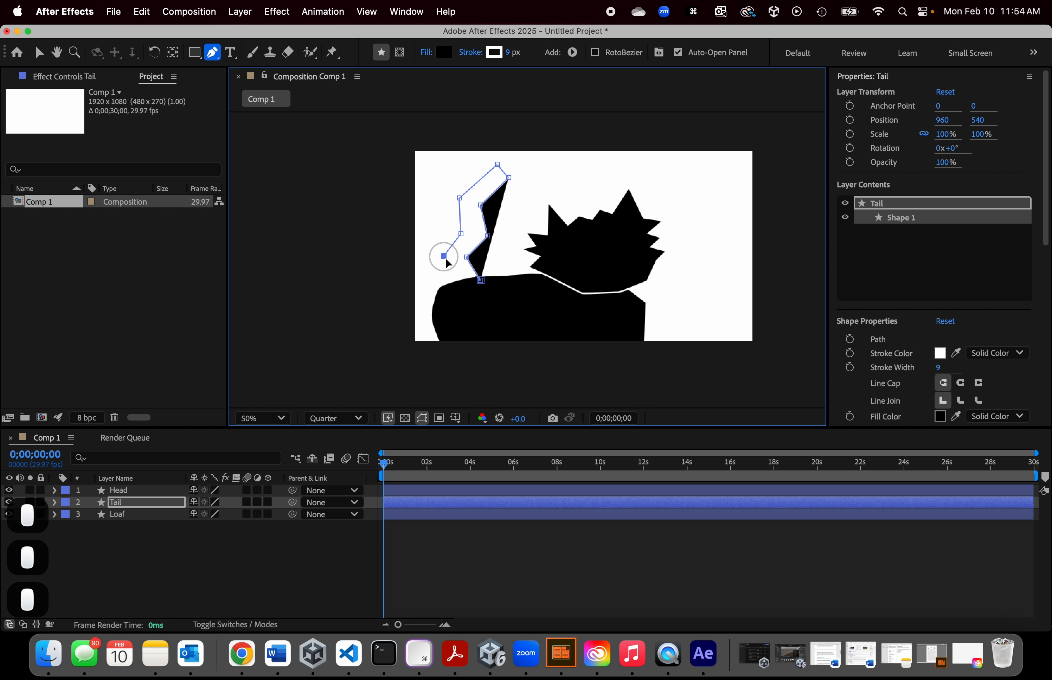
pyautogui.click(460, 281)
pyautogui.click(481, 281)
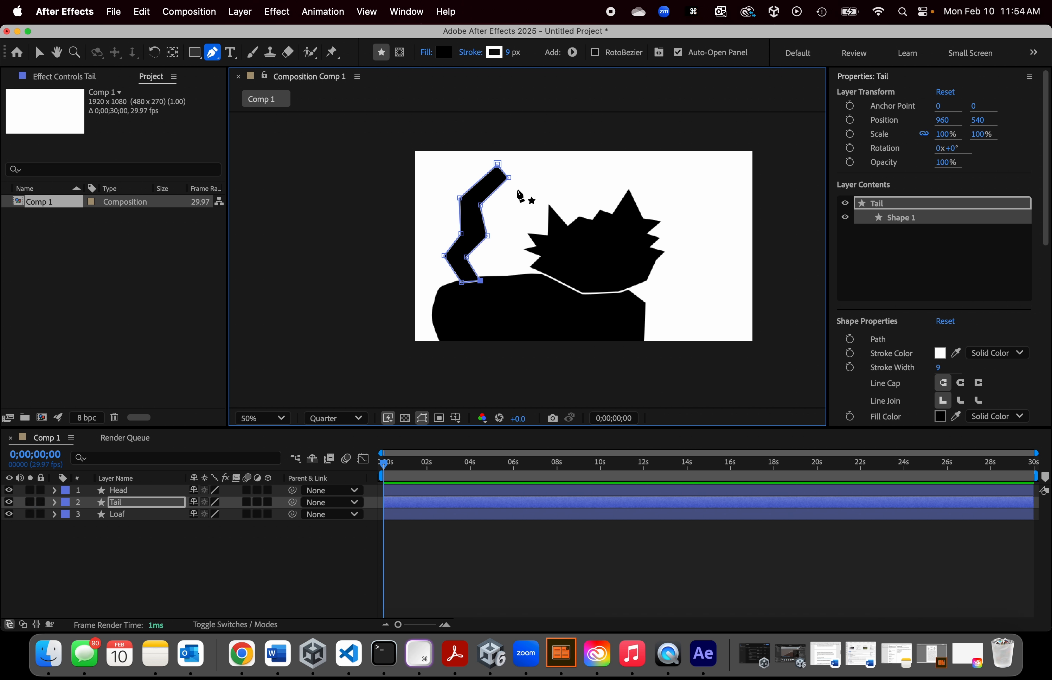
# Step: Curve the tail's tip and upper right-side vertices, and nudge the vertex at the right-hand bend slightly upward
pyautogui.moveTo(499, 168); pyautogui.dragTo(483, 227)
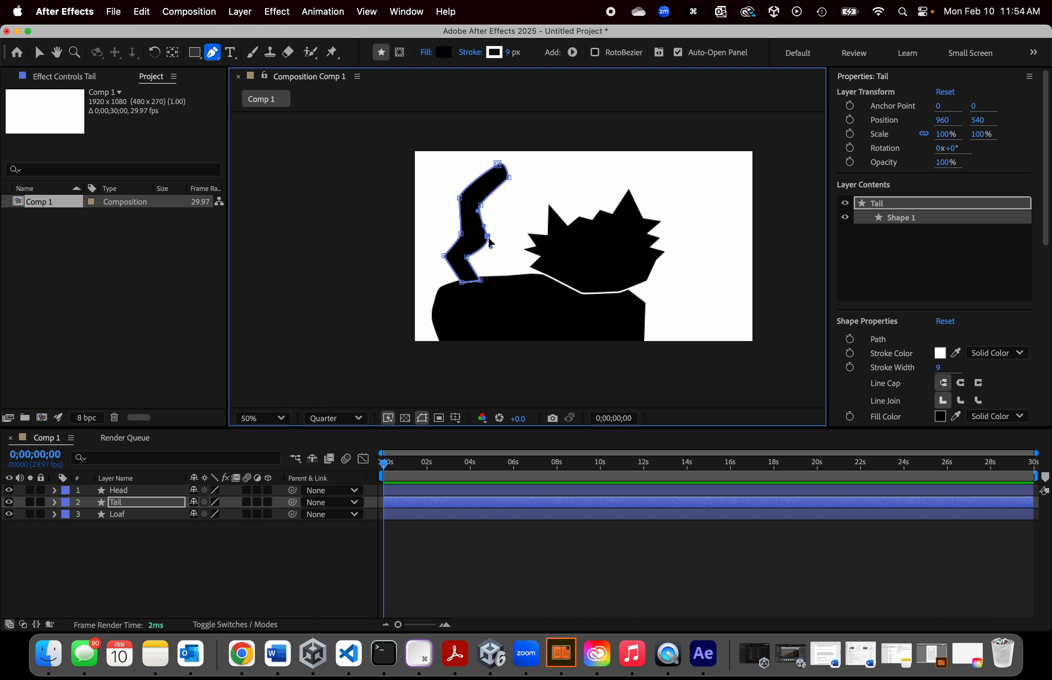
pyautogui.press('v')
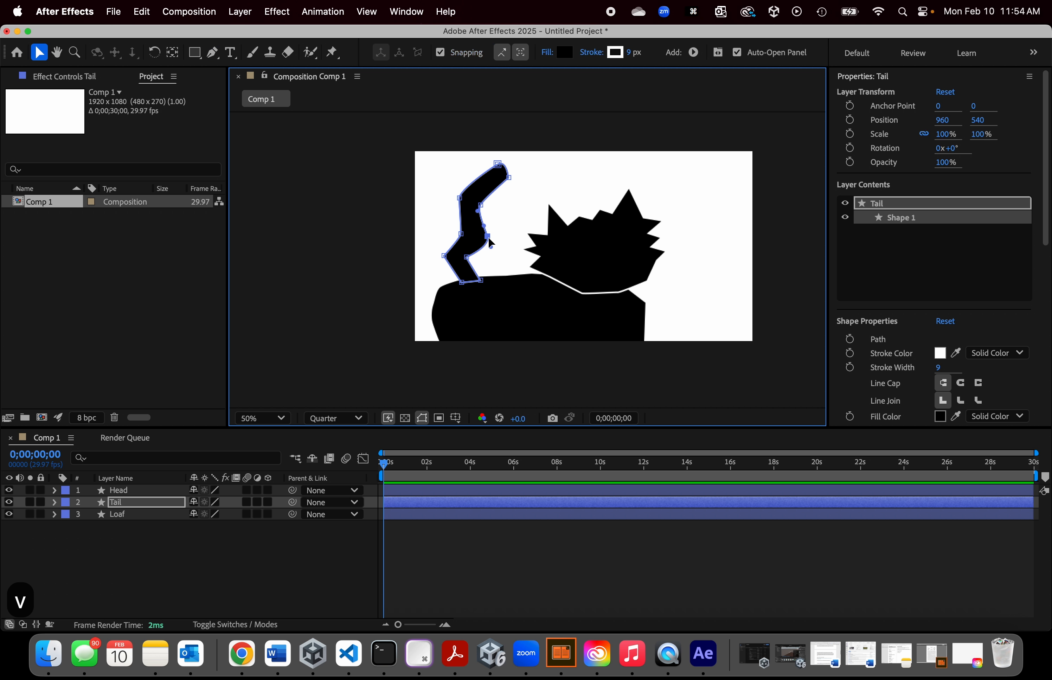
pyautogui.moveTo(488, 235); pyautogui.dragTo(487, 231)
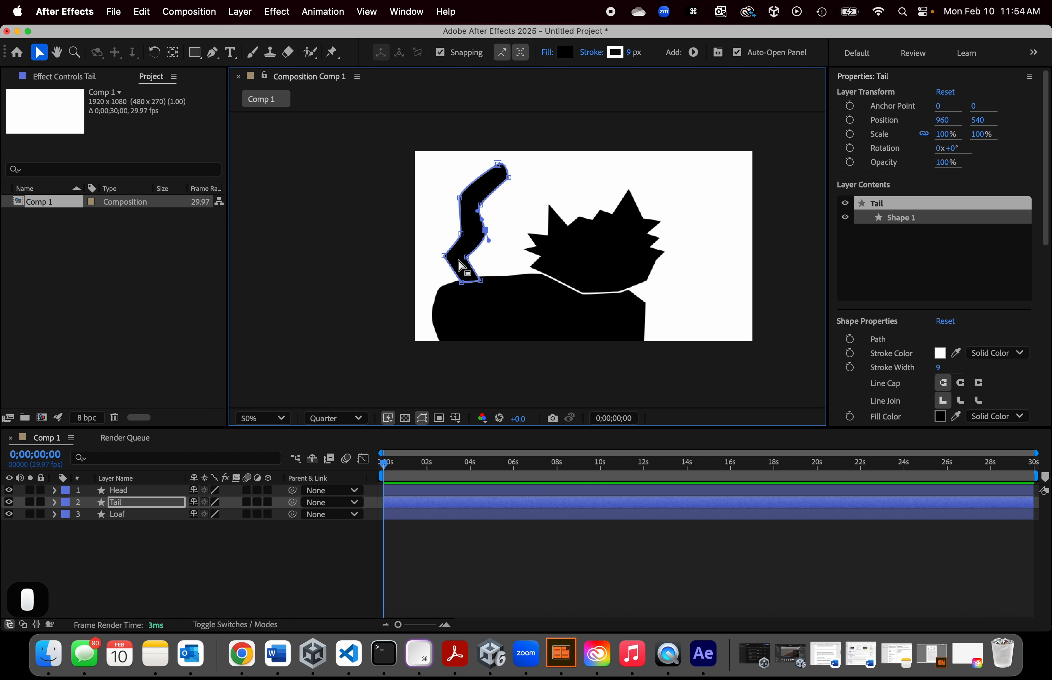
pyautogui.press('g')
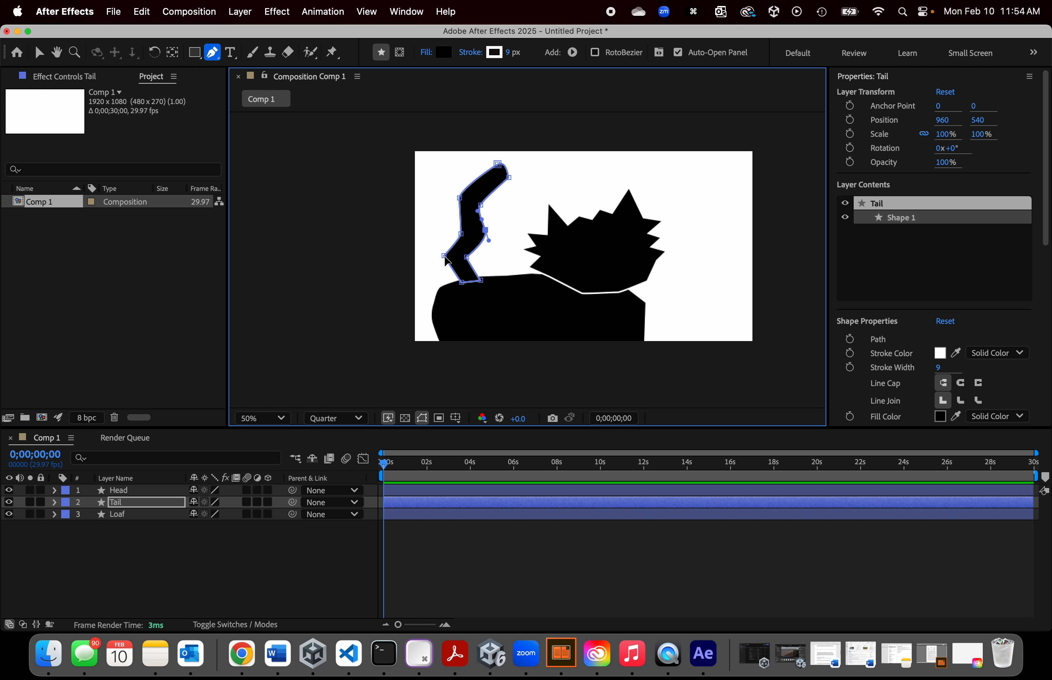
pyautogui.press('v')
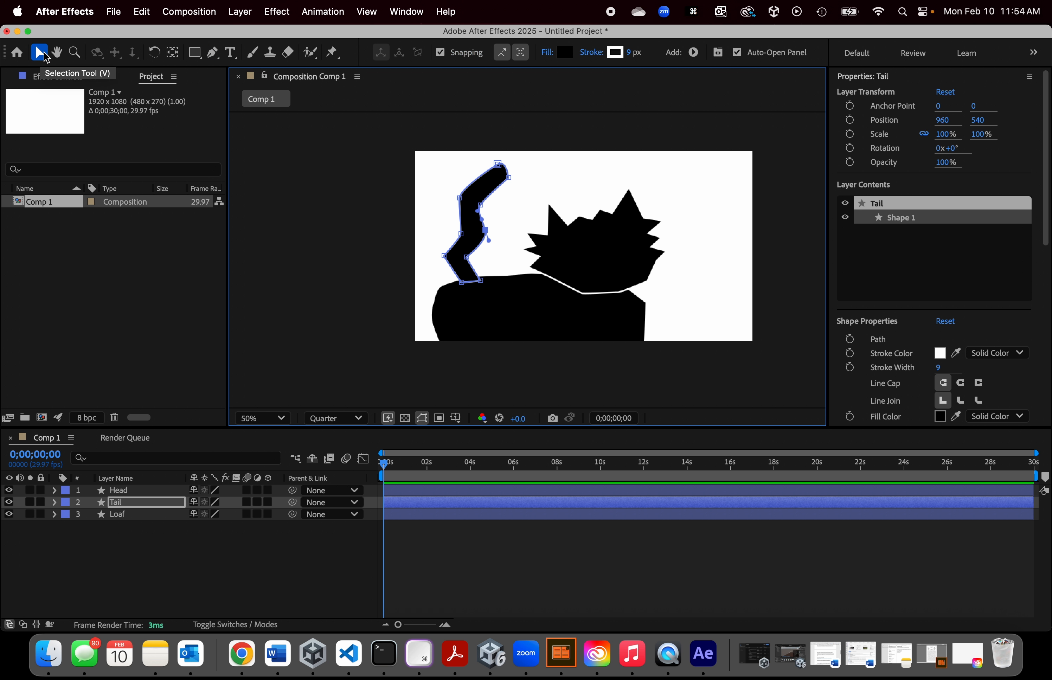
pyautogui.press('g')
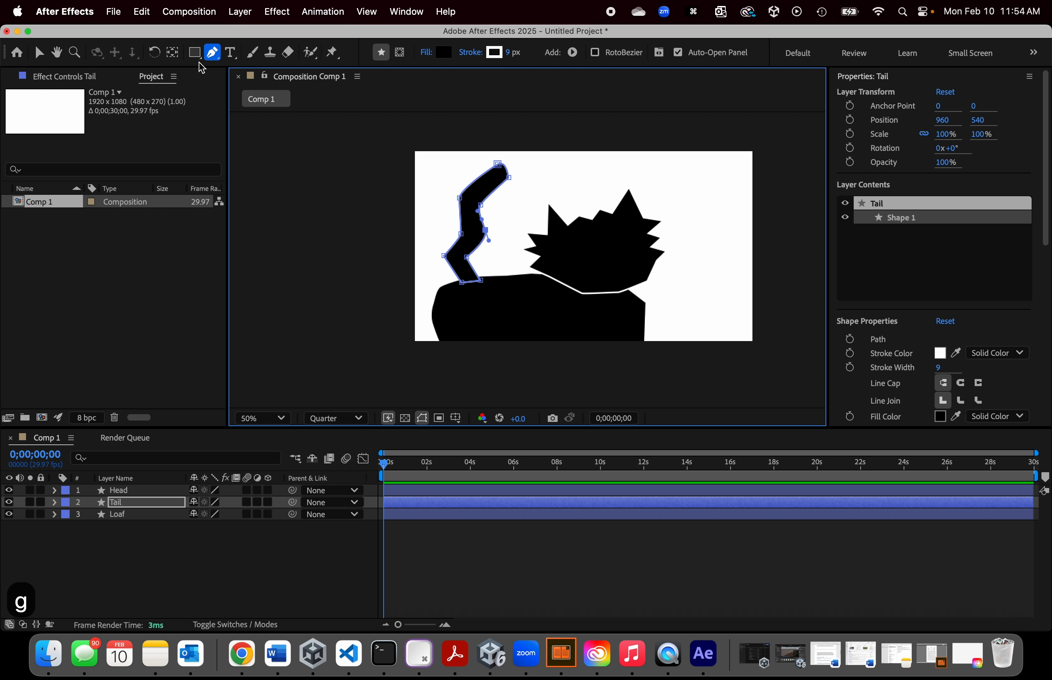
pyautogui.press('v')
pyautogui.press('g')
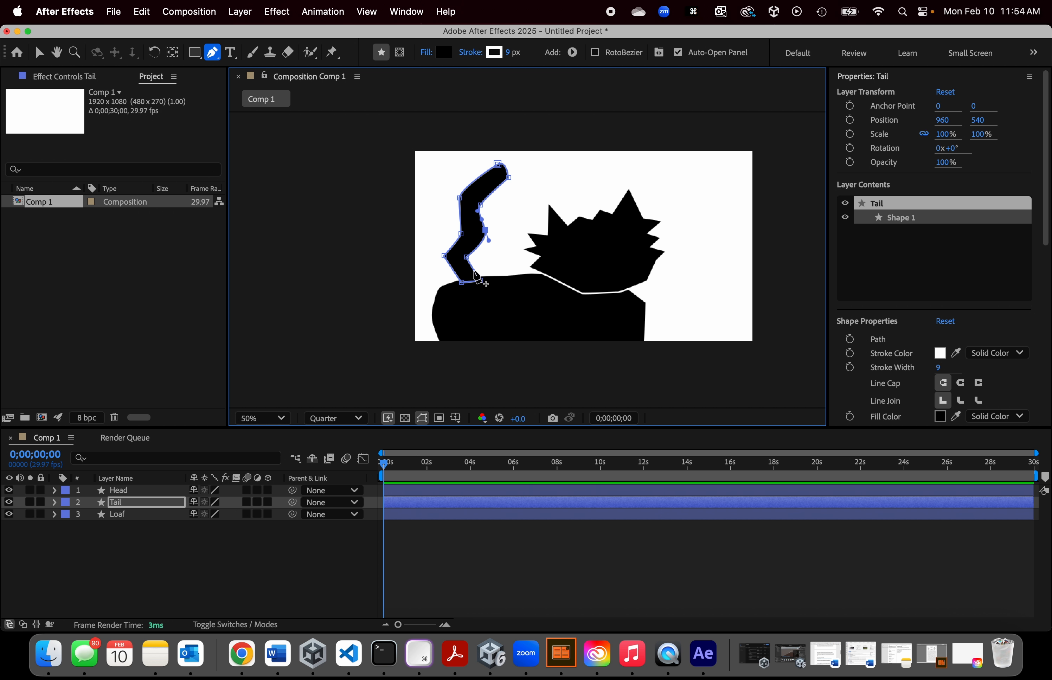
# Step: Round the two lower bend vertices on the tail's left side with curve handles and switch to the Selection tool
pyautogui.press('g')
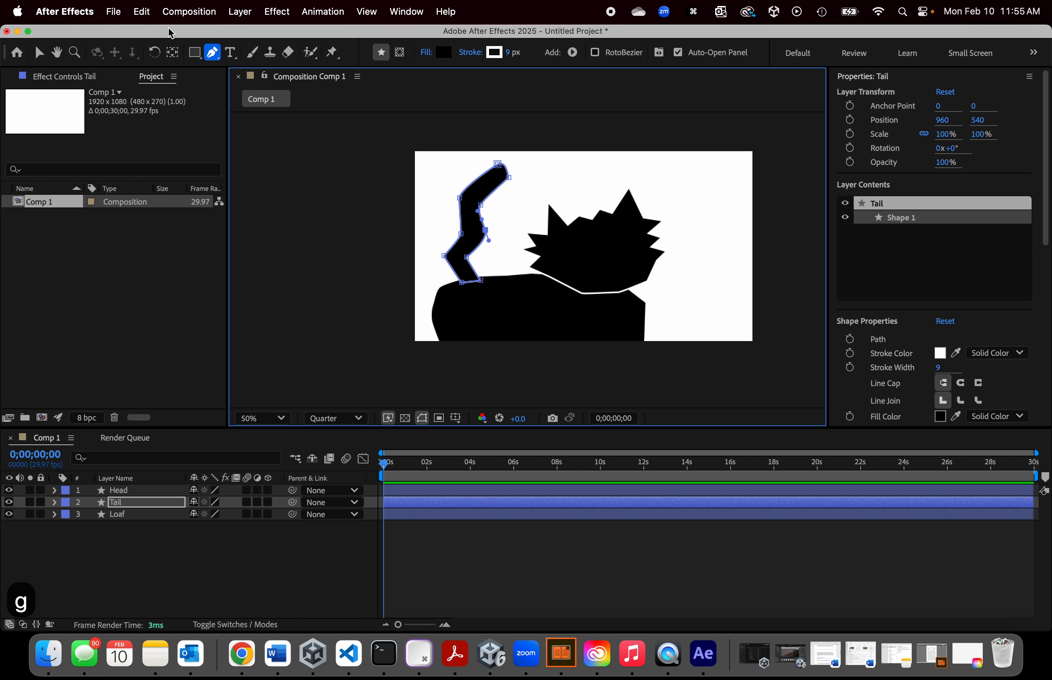
pyautogui.keyDown('alt'); pyautogui.click(444, 255); pyautogui.keyUp('alt')
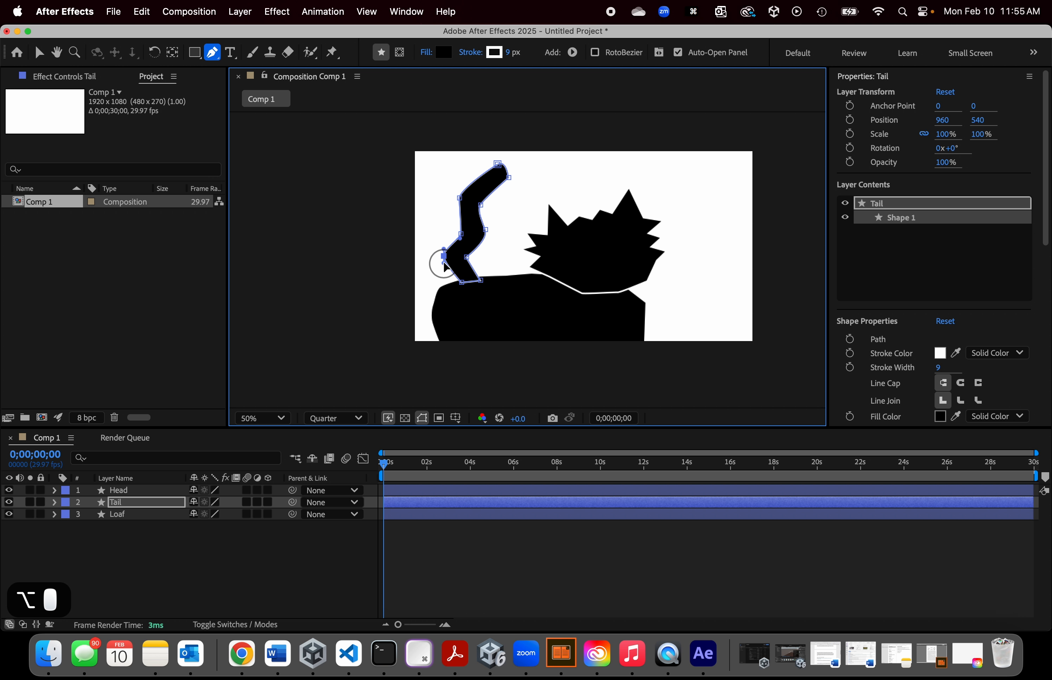
pyautogui.moveTo(460, 234); pyautogui.dragTo(457, 244)
pyautogui.press('v')
pyautogui.click(495, 246)
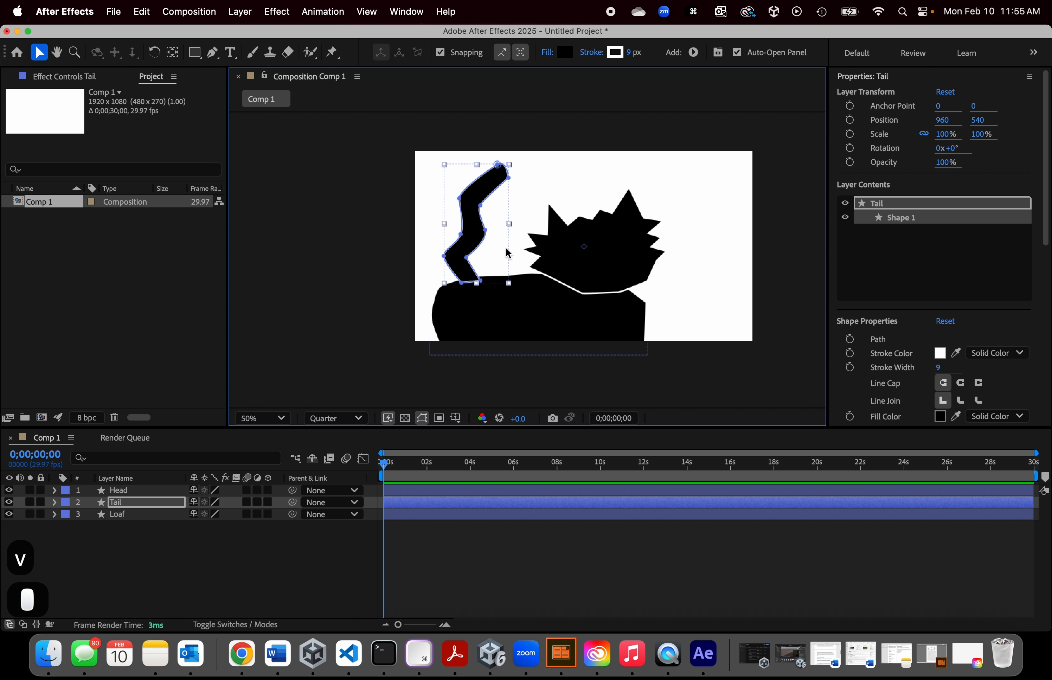
pyautogui.scroll(2, 536, 239)
pyautogui.scroll(-2, 534, 240)
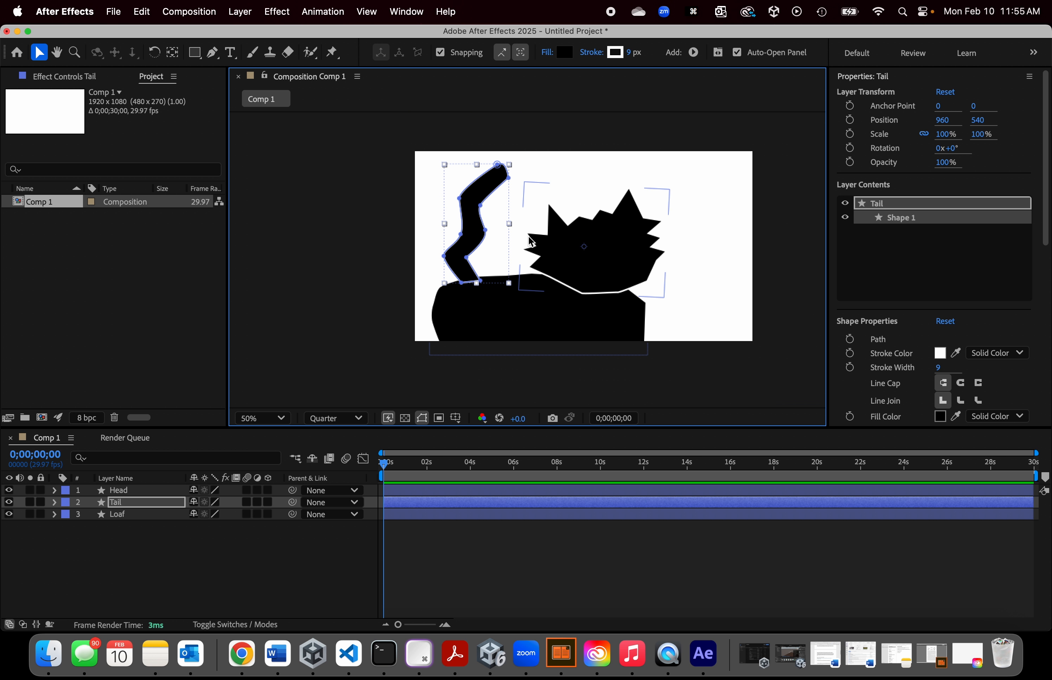
pyautogui.scroll(2, 531, 241)
pyautogui.scroll(-2, 457, 312)
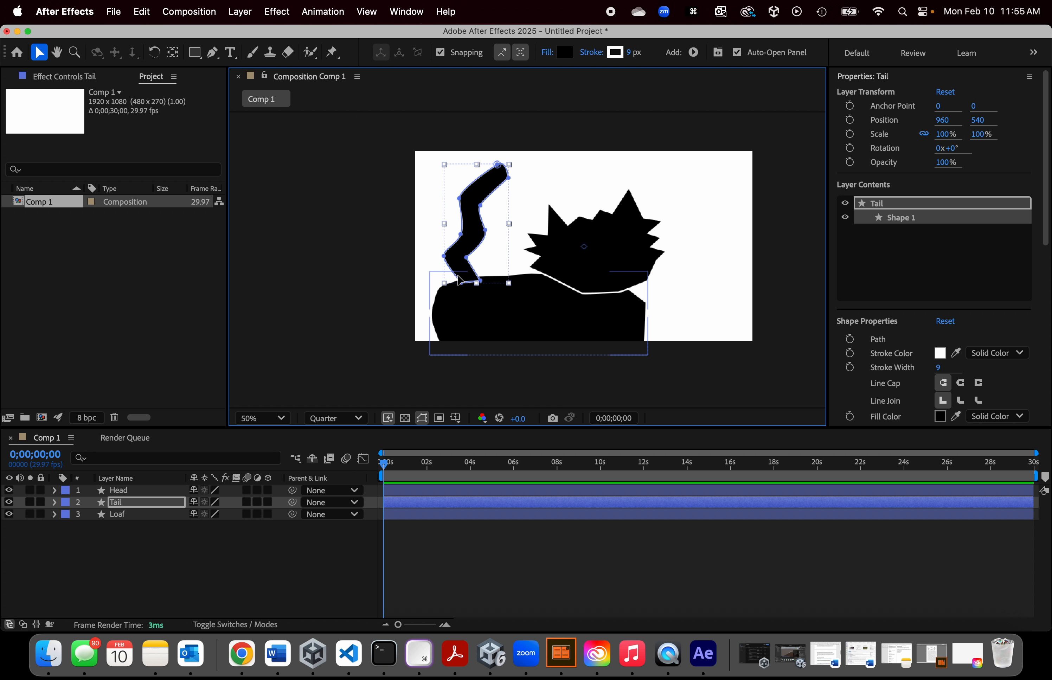
# Step: Move the Tail layer below the Loaf layer in the layer stack
pyautogui.click(435, 233)
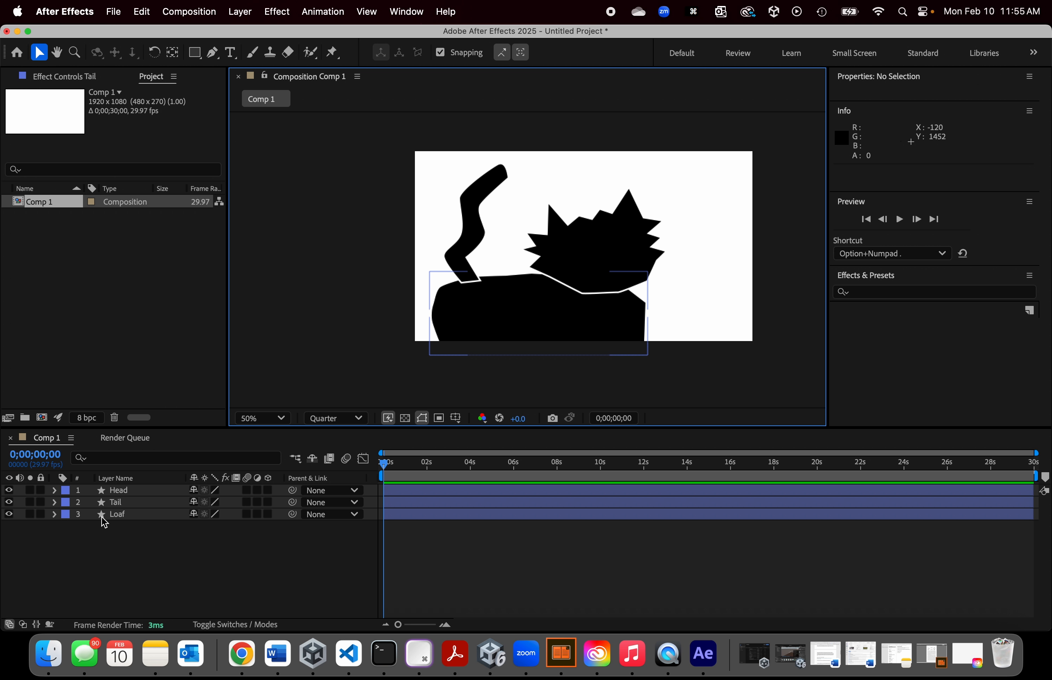
pyautogui.click(115, 503)
pyautogui.click(114, 502)
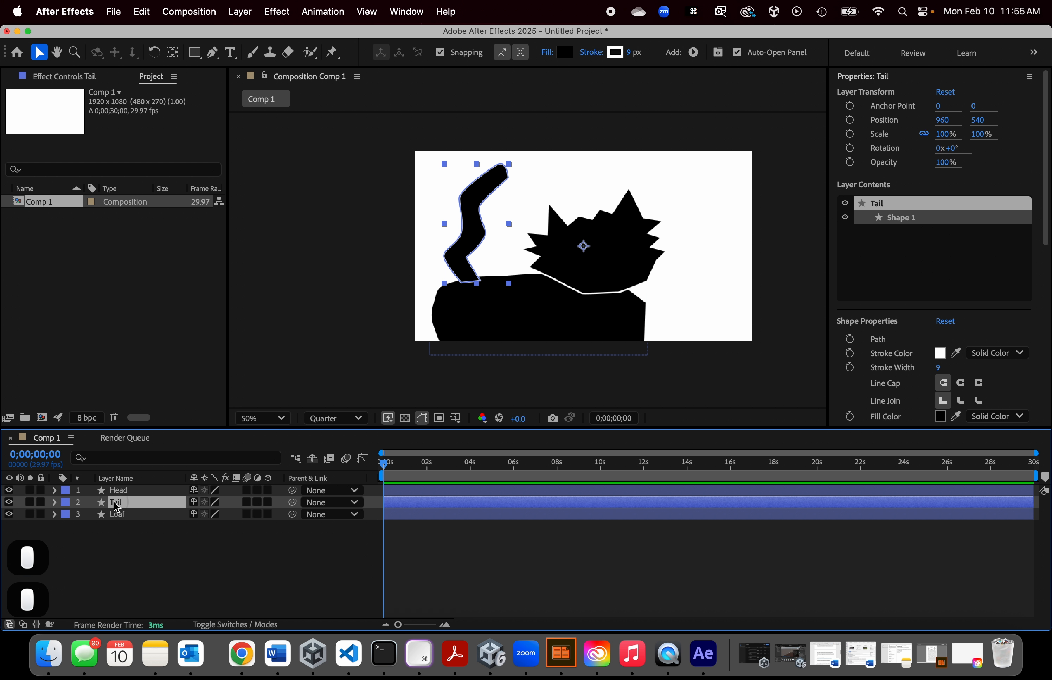
pyautogui.moveTo(115, 508); pyautogui.dragTo(118, 522)
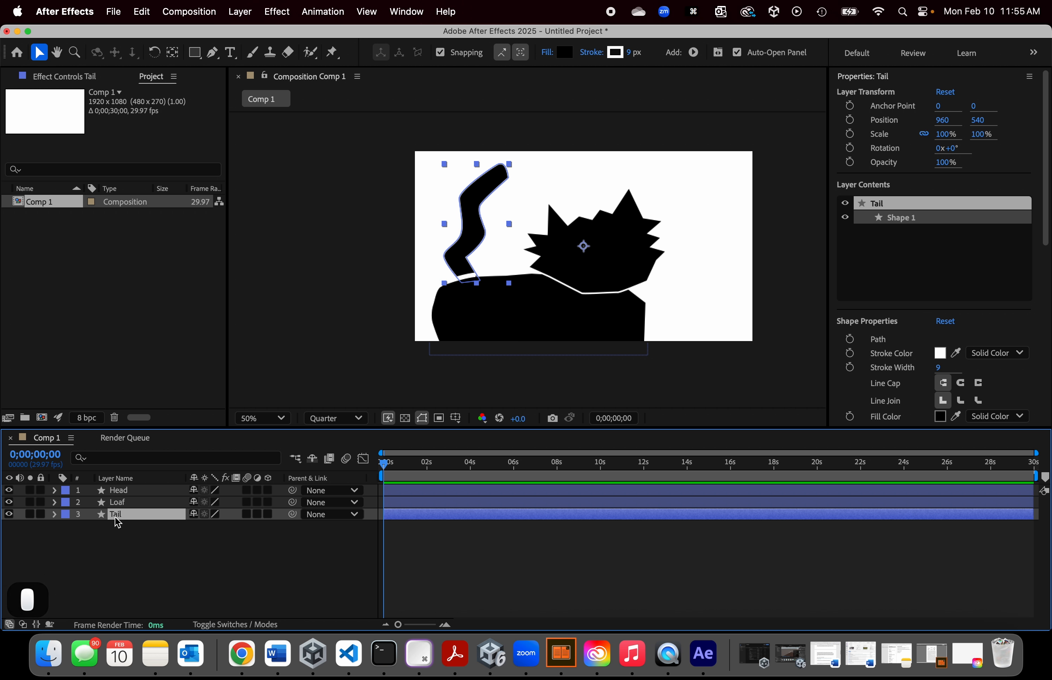
pyautogui.click(462, 555)
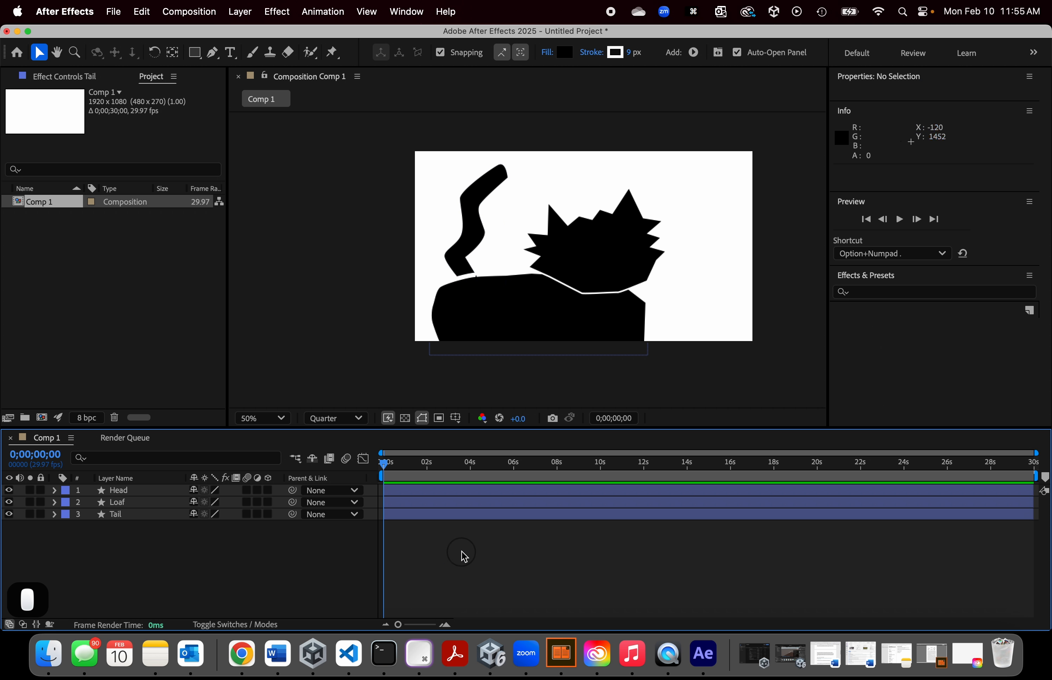
# Step: Set the stroke width of the Loaf shape to 12 px
pyautogui.click(530, 314)
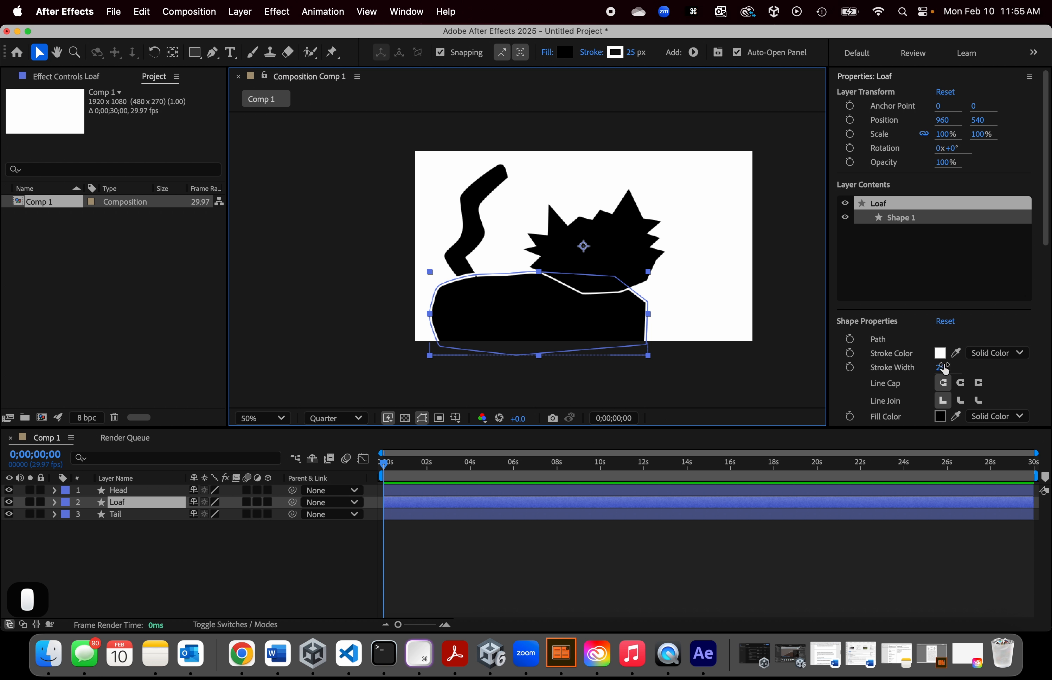
pyautogui.moveTo(944, 371); pyautogui.dragTo(936, 371)
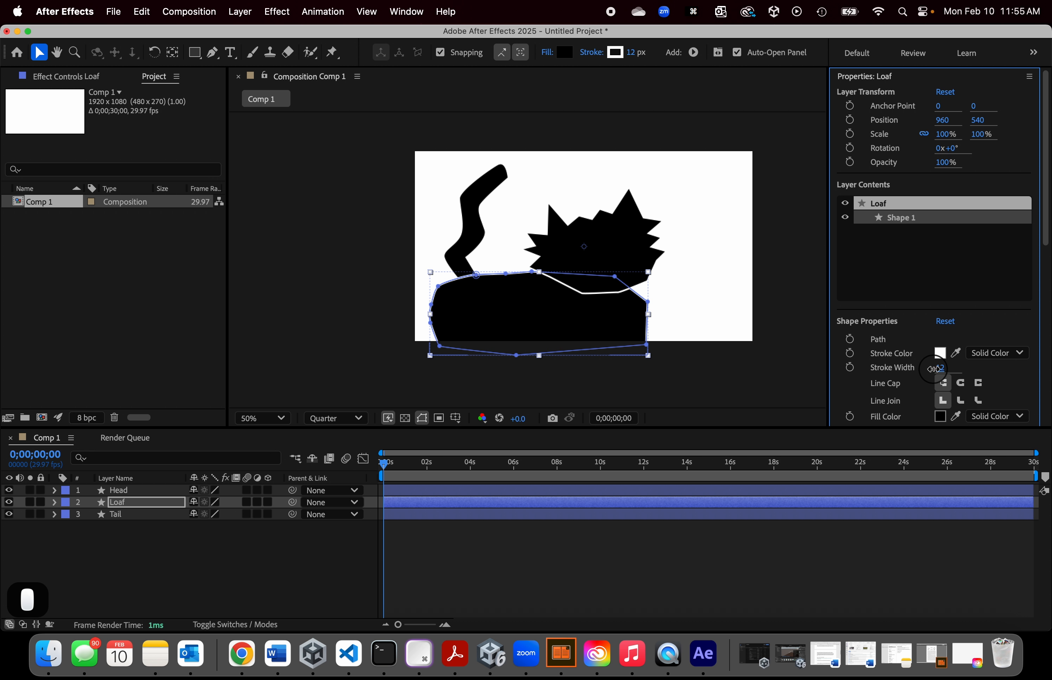
pyautogui.click(697, 287)
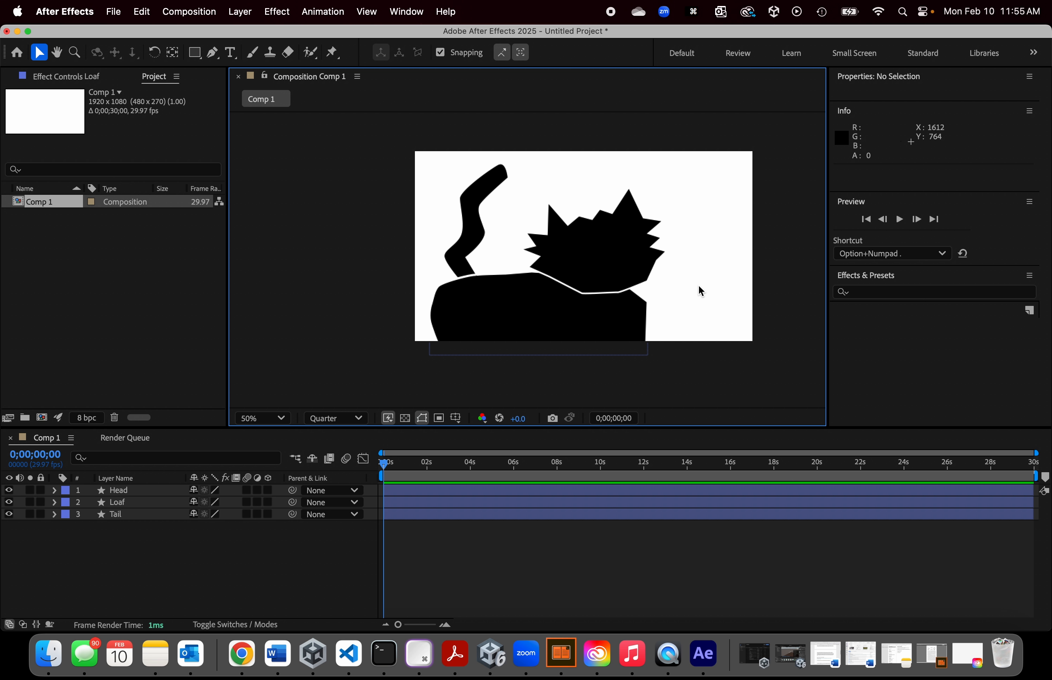
pyautogui.click(467, 252)
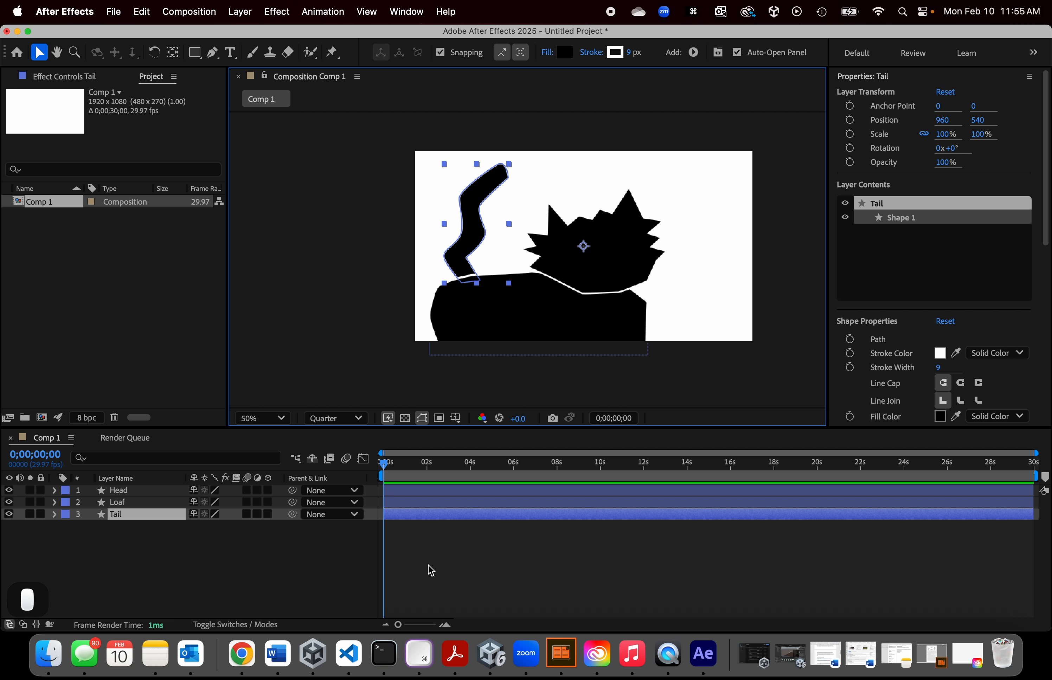
pyautogui.click(166, 563)
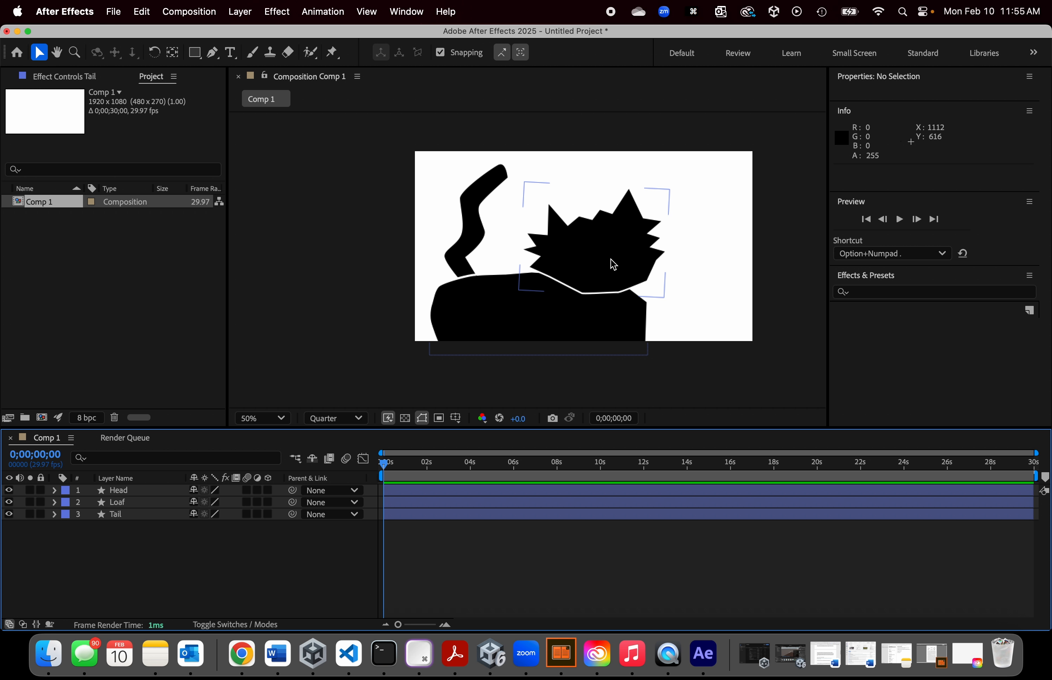
pyautogui.click(698, 360)
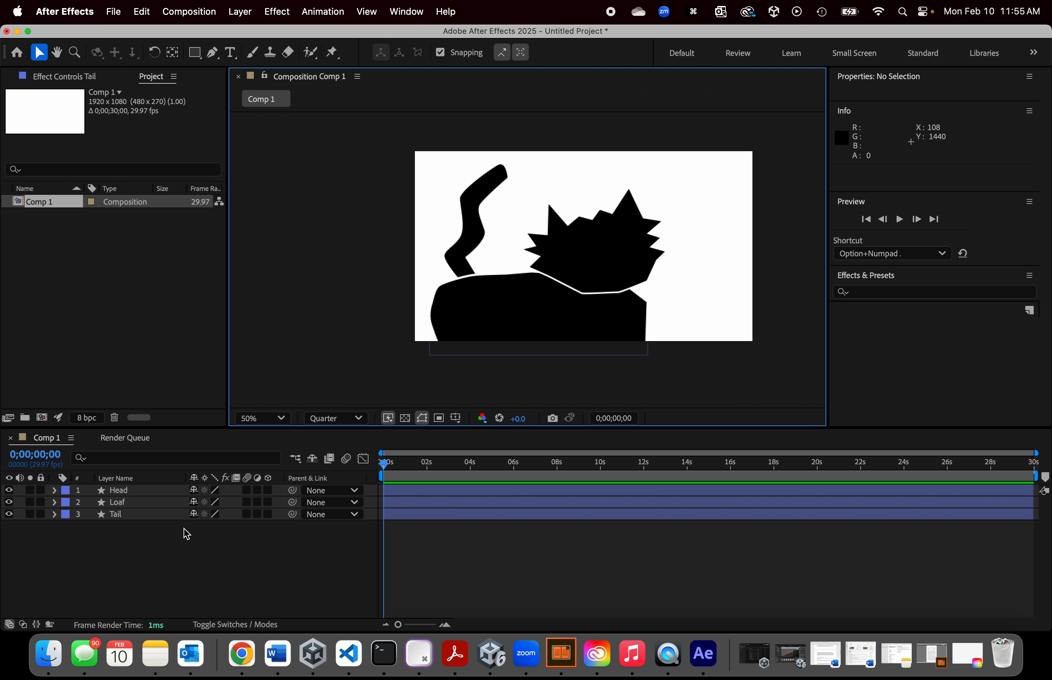
# Step: Add a new empty shape layer above the Head layer
pyautogui.click(240, 12)
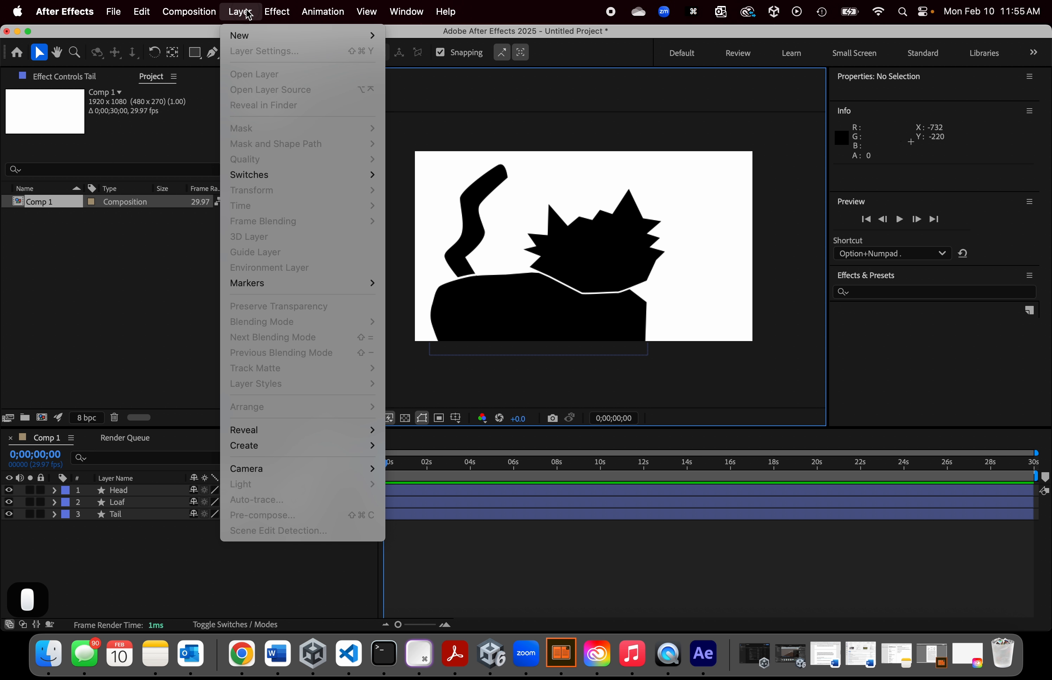
pyautogui.moveTo(261, 36)
pyautogui.click(438, 113)
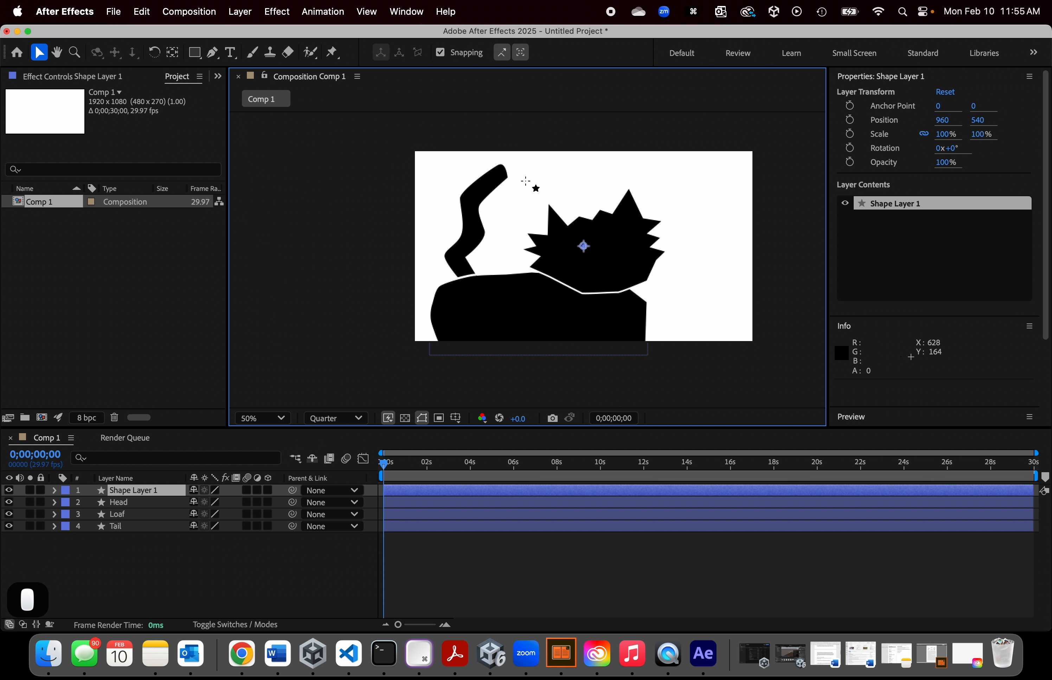
# Step: Draw a horizontal ellipse about 134 by 71 px with the Ellipse tool on the left half of the cat's face
pyautogui.press('q')
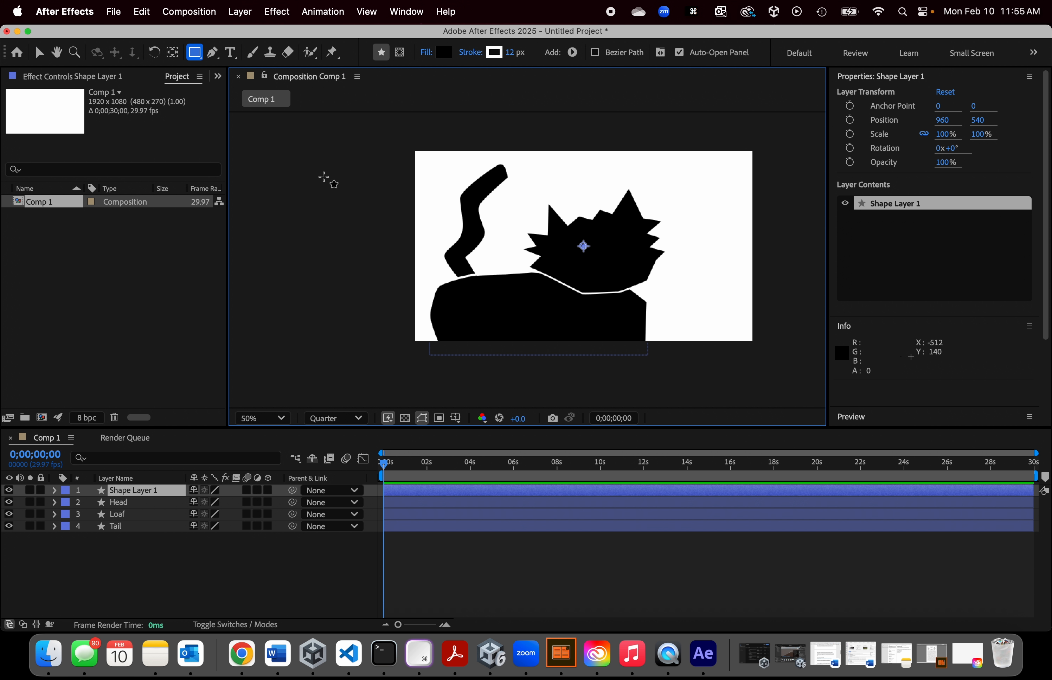
pyautogui.click(197, 59)
pyautogui.click(199, 62)
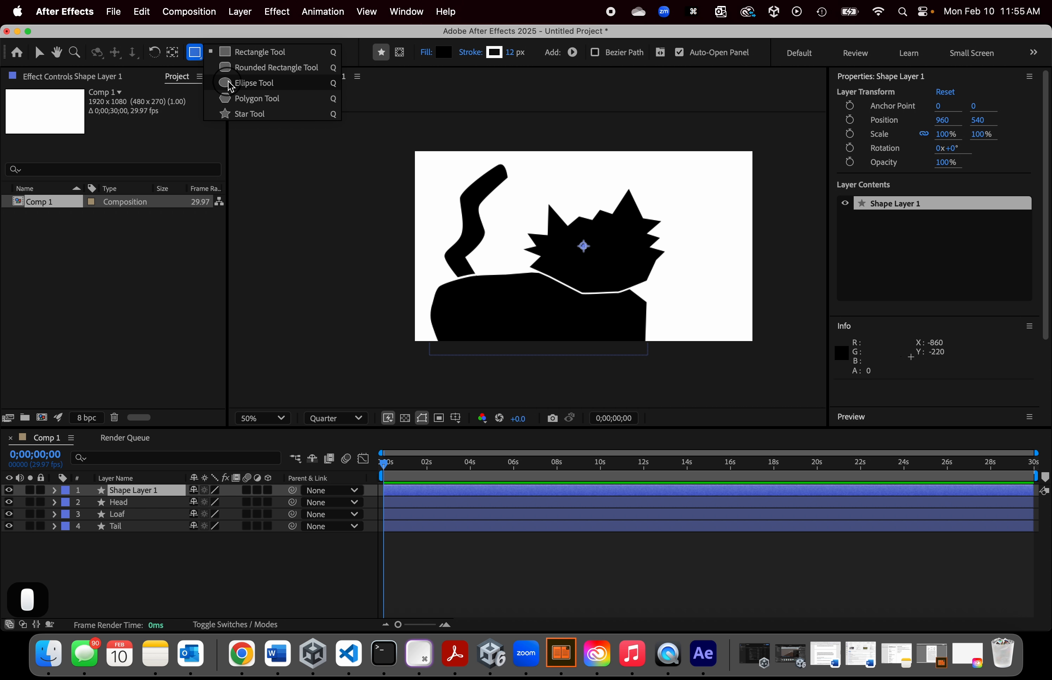
pyautogui.click(246, 73)
pyautogui.press('.')
pyautogui.press('.')
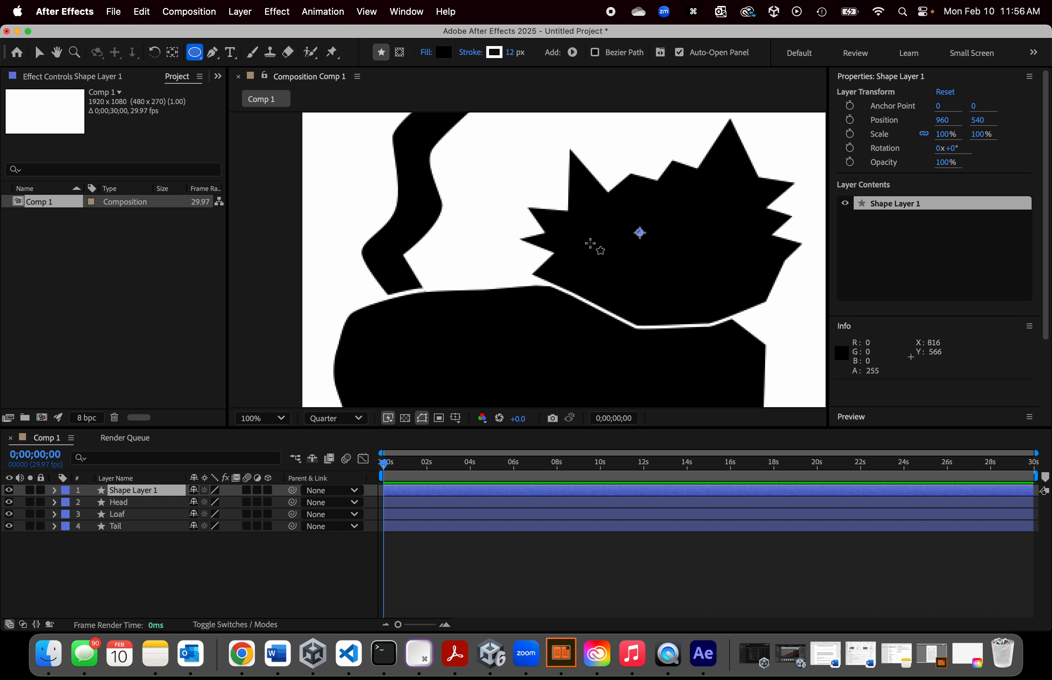
pyautogui.moveTo(684, 249); pyautogui.dragTo(525, 320)
pyautogui.click(431, 271)
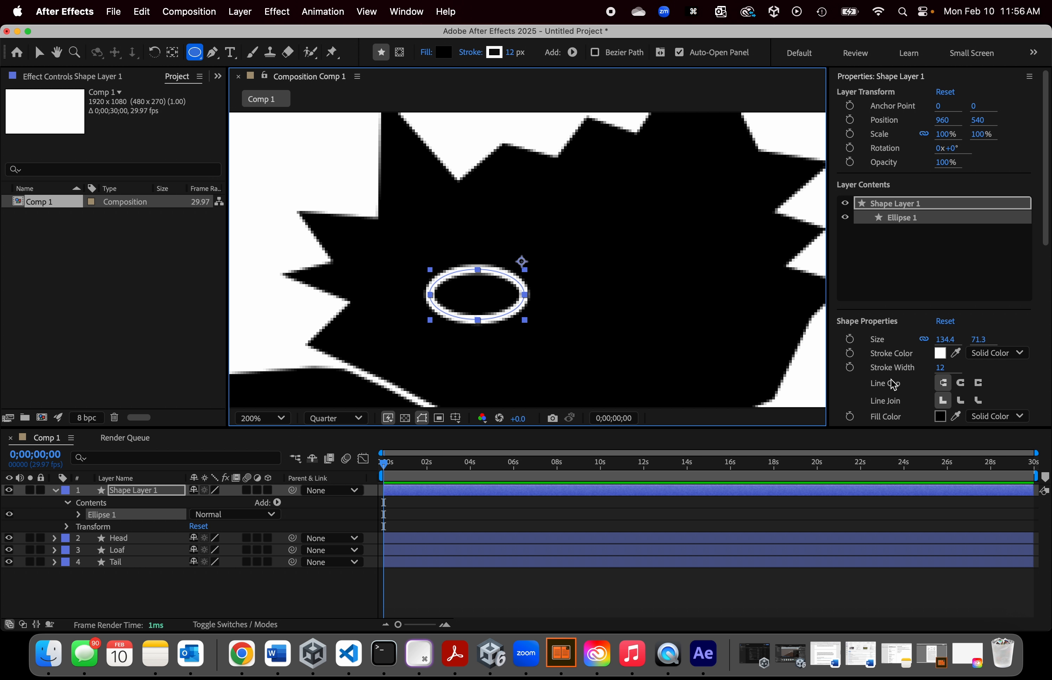
# Step: Change the eye ellipse's fill color to white (FFFFFF)
pyautogui.scroll(-3, 938, 367)
pyautogui.click(943, 360)
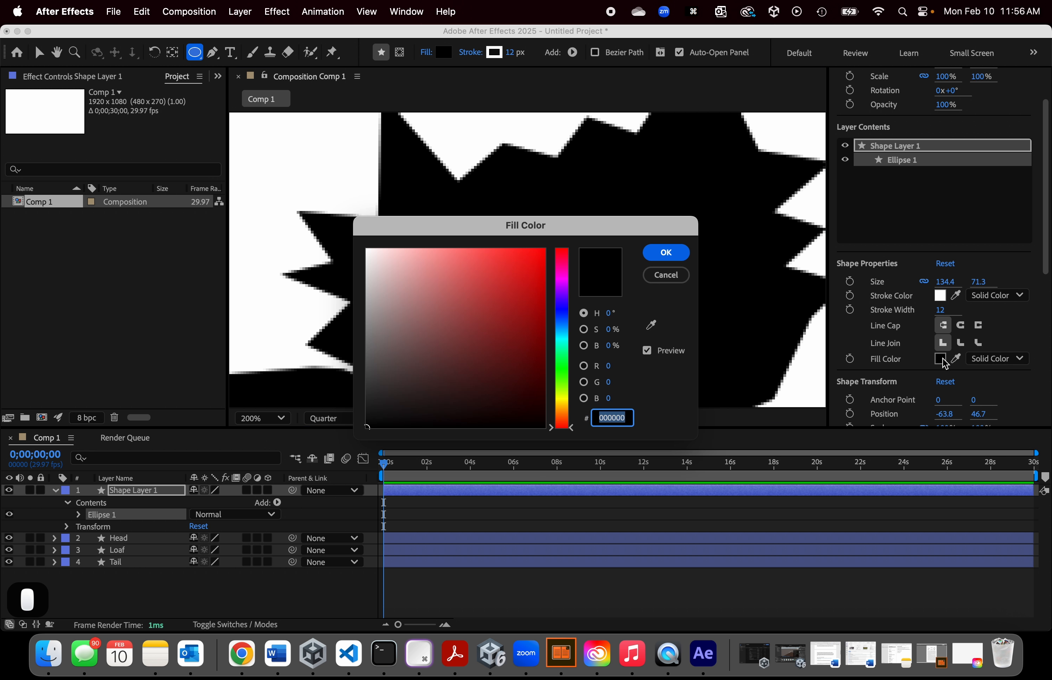
pyautogui.click(366, 249)
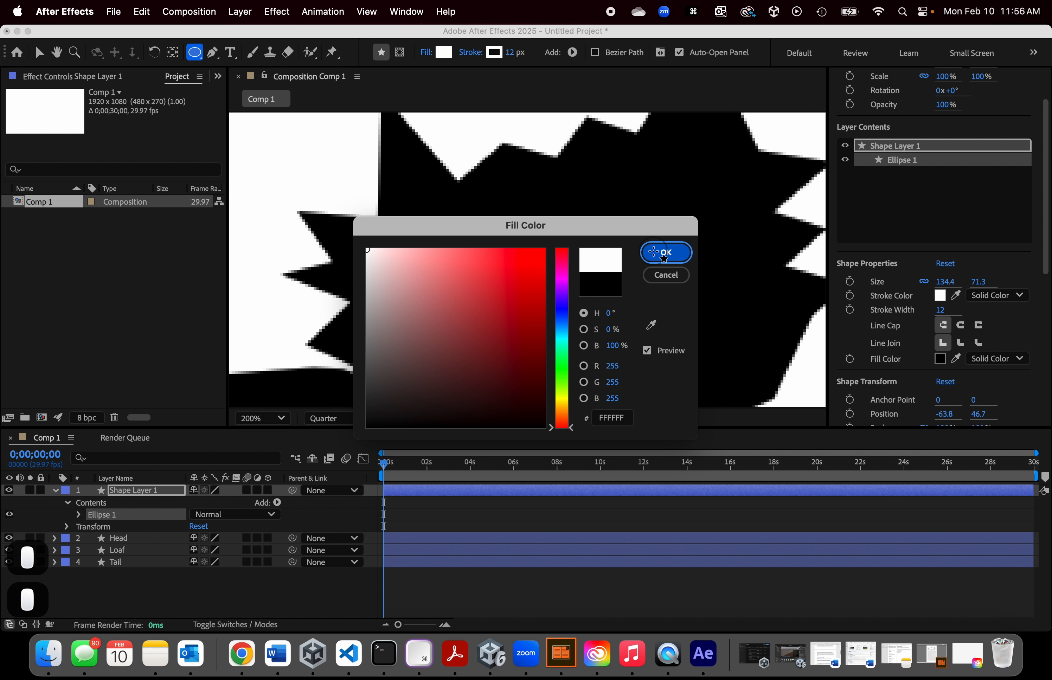
pyautogui.click(665, 253)
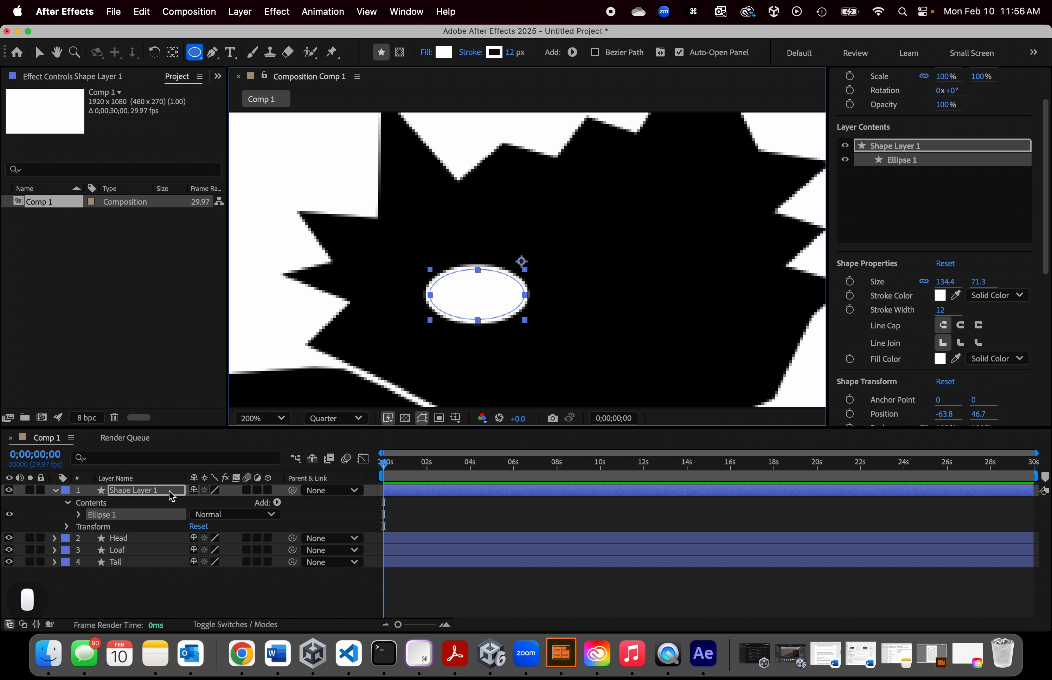
# Step: Rename the ellipse's shape layer to Right eye
pyautogui.click(156, 490)
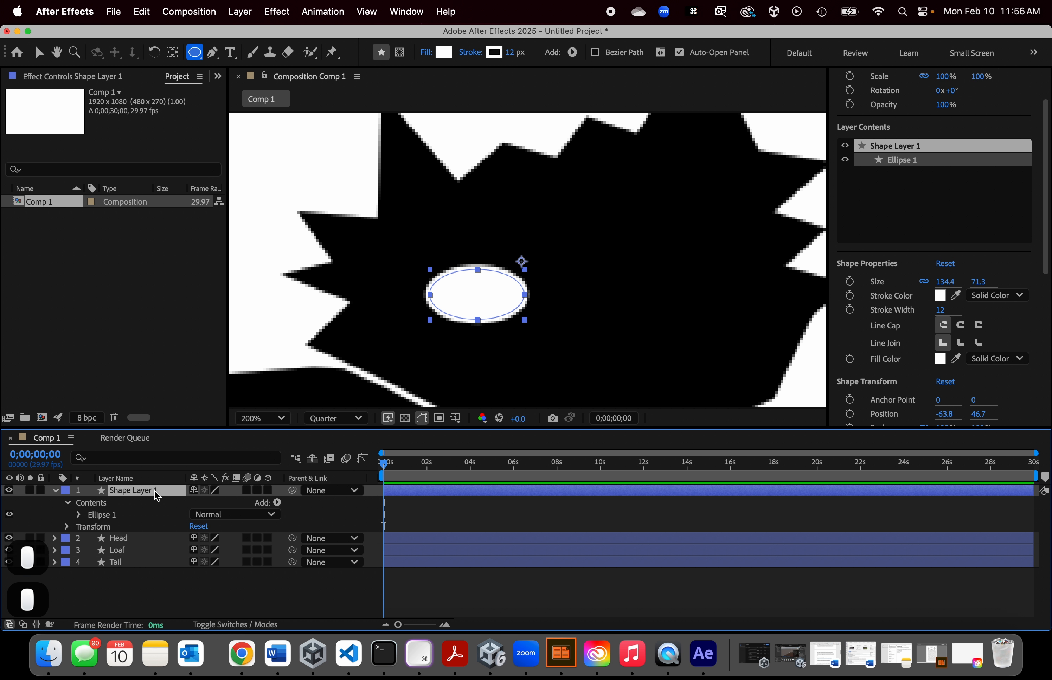
pyautogui.rightClick(156, 494)
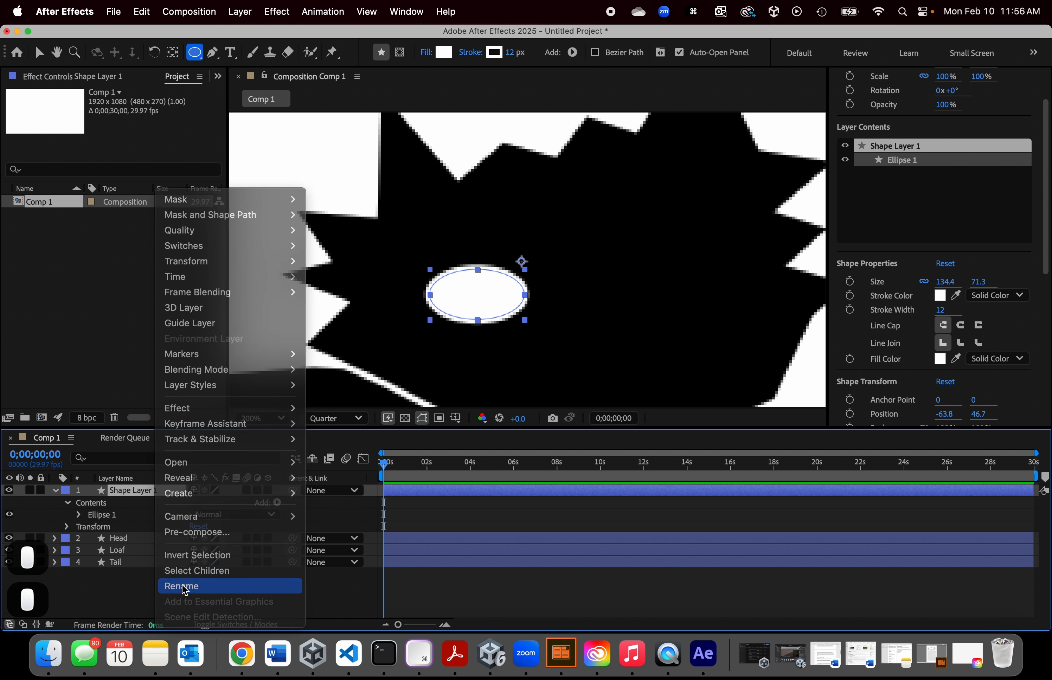
pyautogui.click(185, 586)
pyautogui.write('Right')
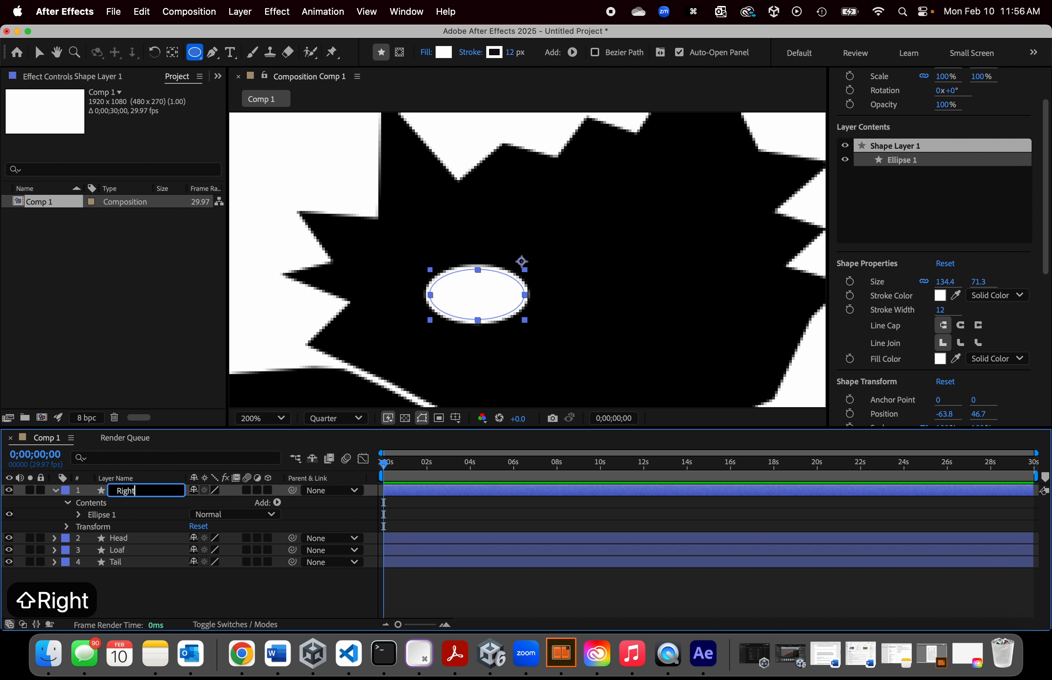
pyautogui.write(' eye')
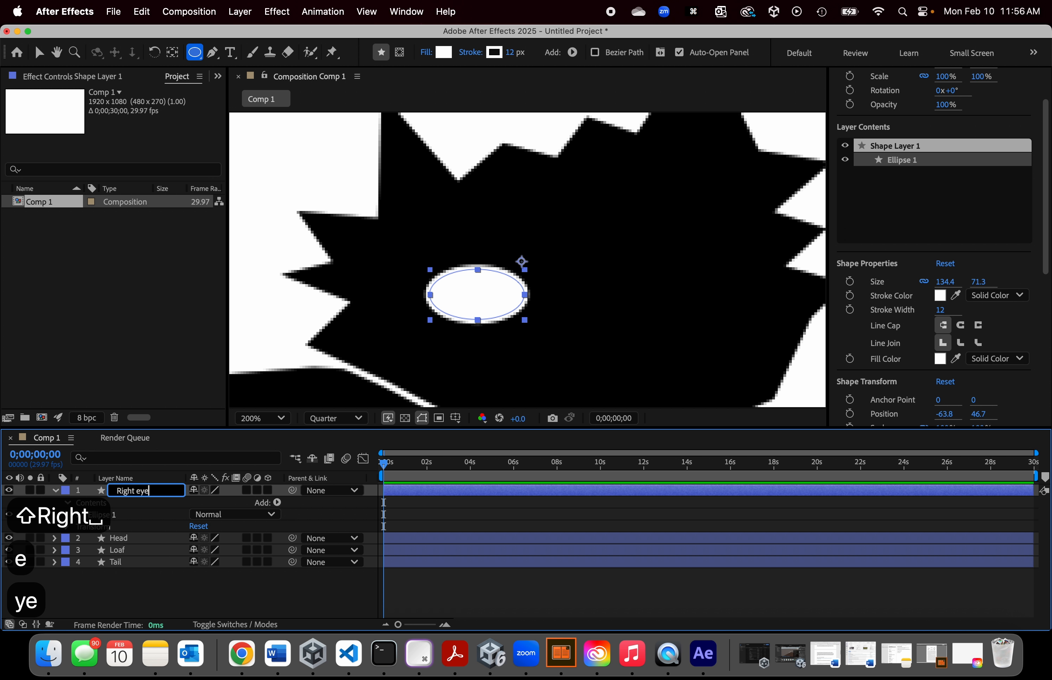
pyautogui.press('Return')
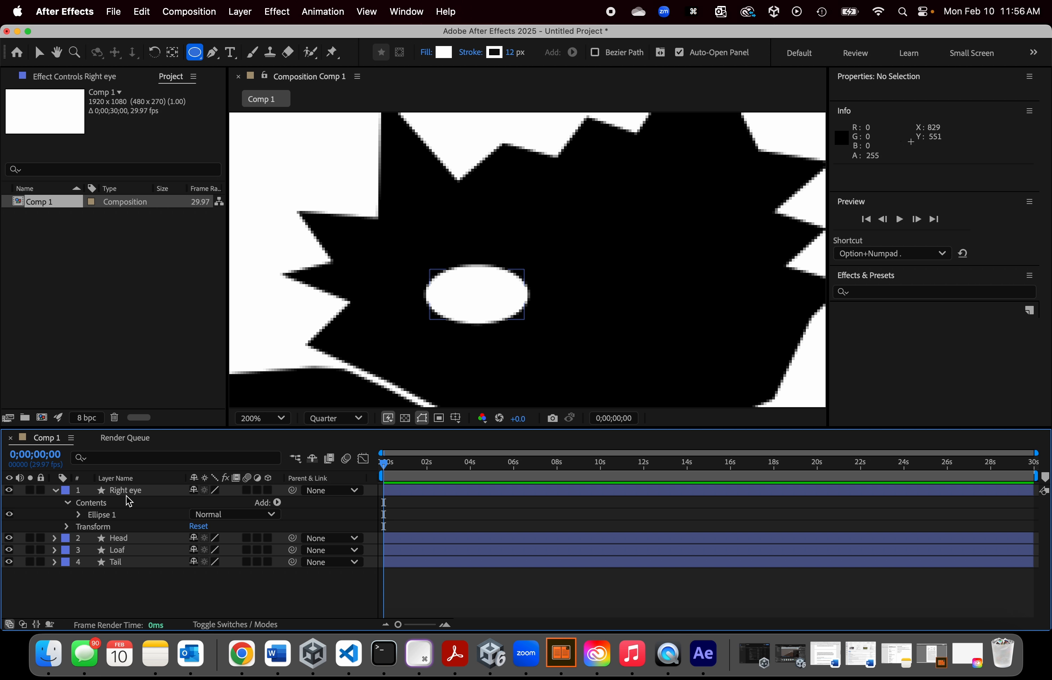
# Step: Add another empty shape layer above Right eye and name it Left eyev
pyautogui.click(241, 11)
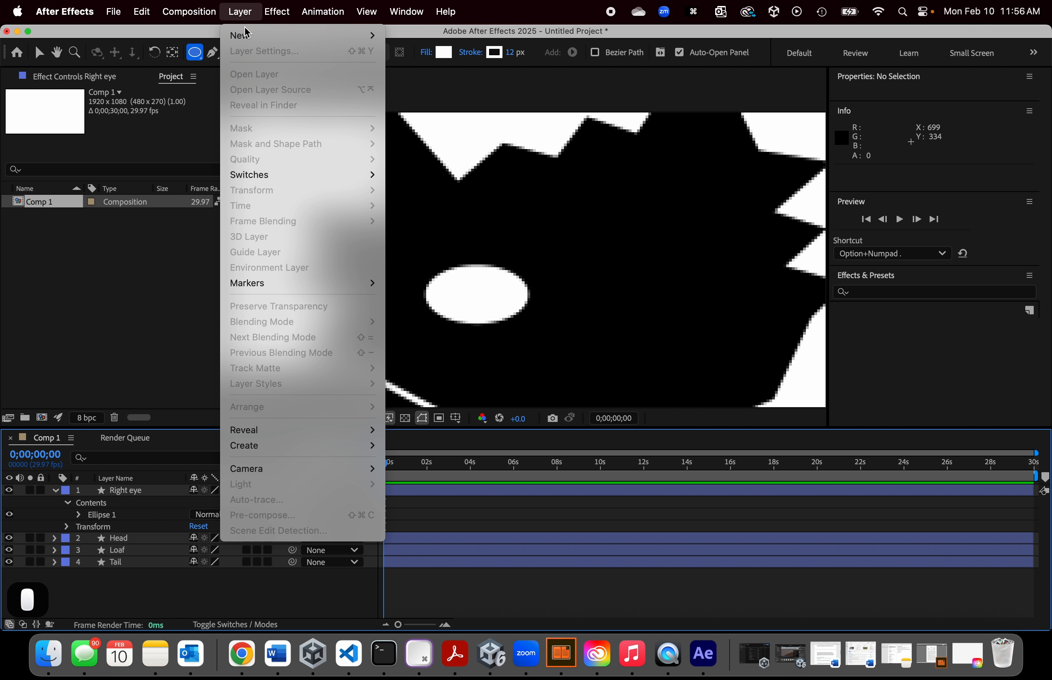
pyautogui.moveTo(249, 34)
pyautogui.click(446, 115)
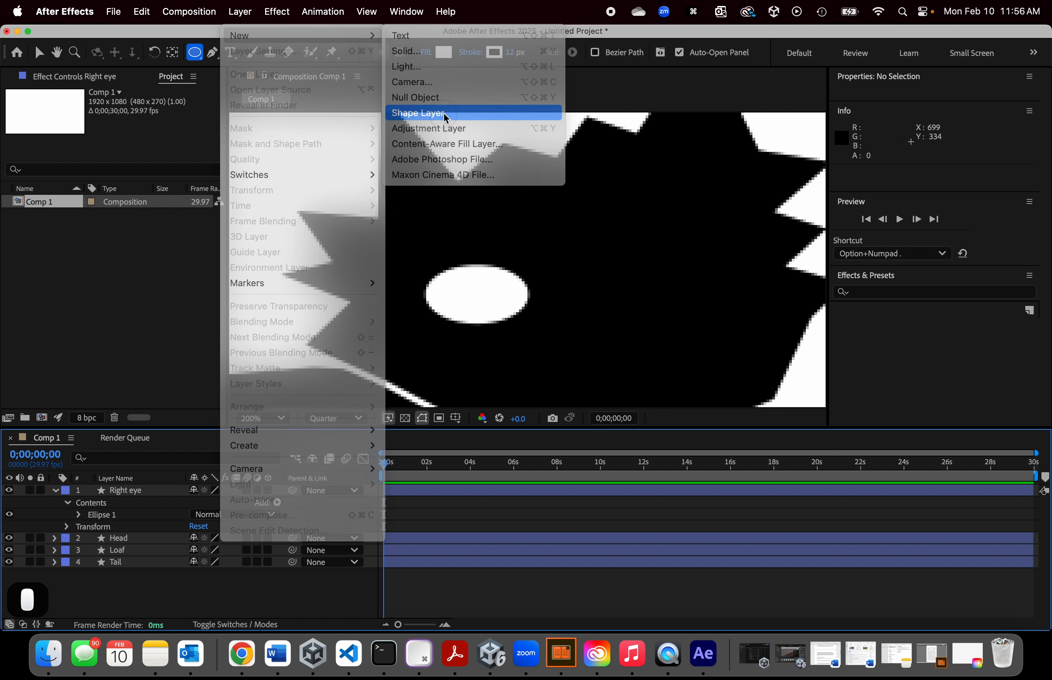
pyautogui.rightClick(146, 489)
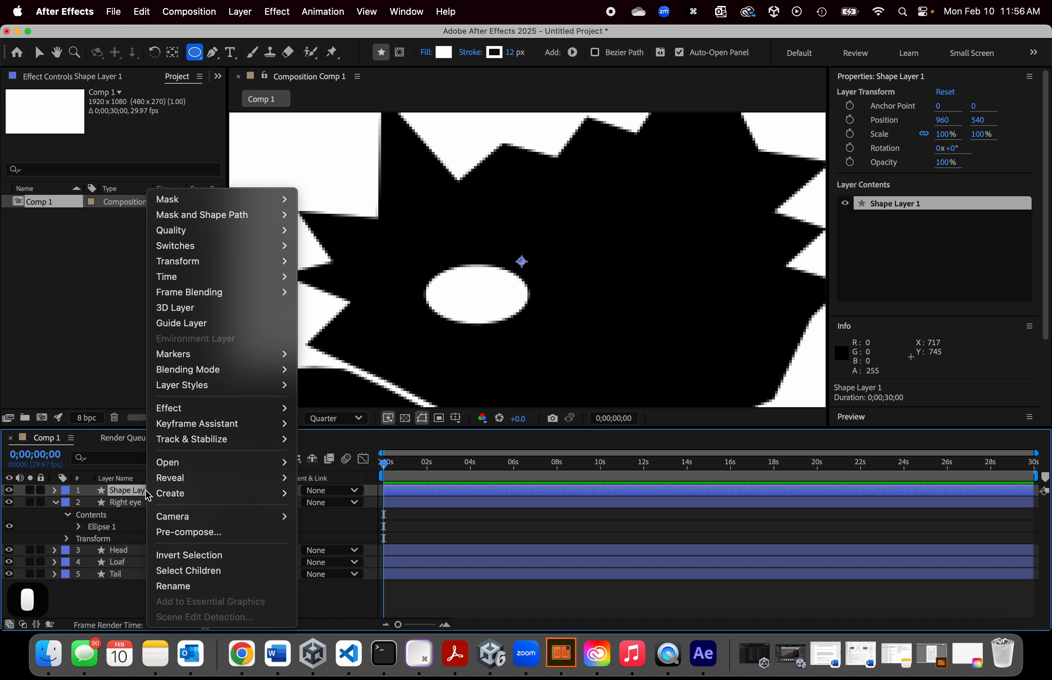
pyautogui.click(174, 585)
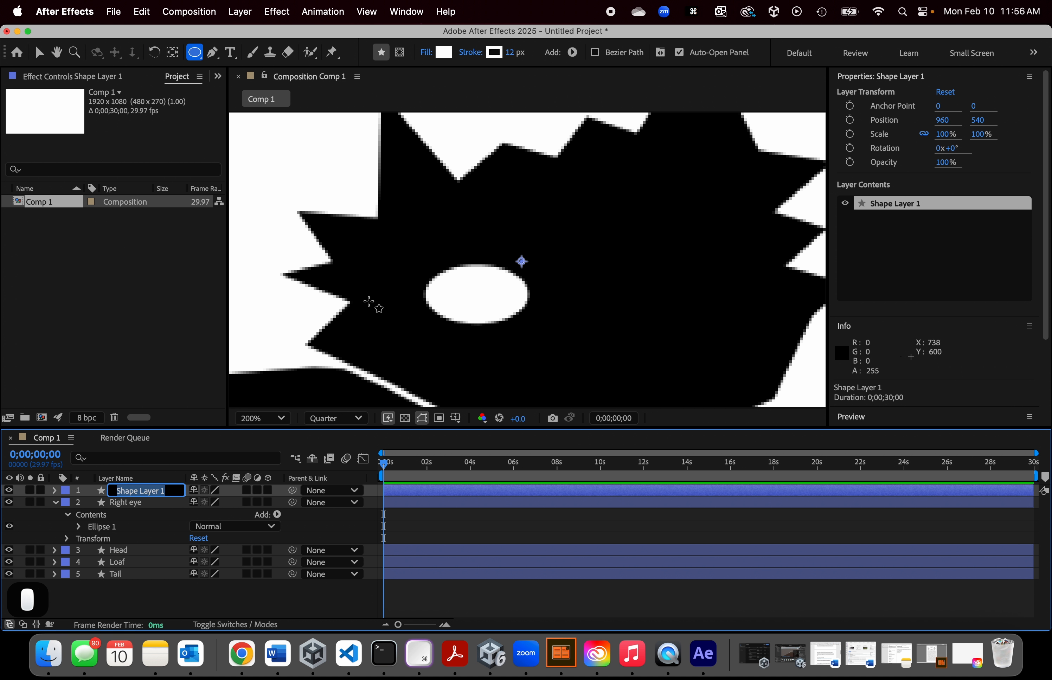
pyautogui.write('Left ')
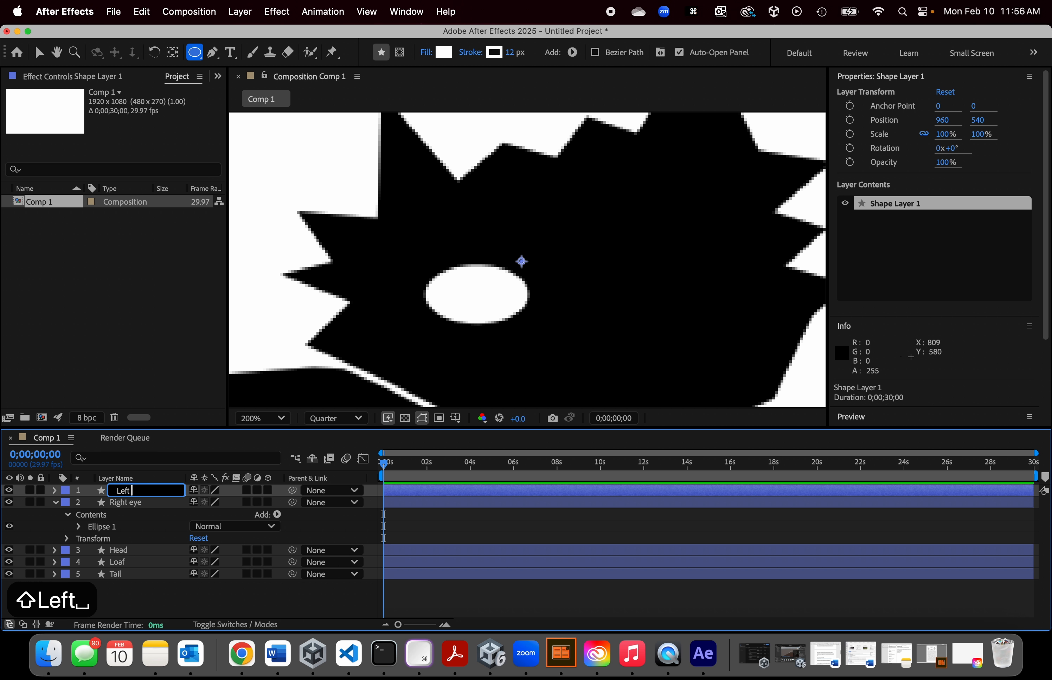
pyautogui.write('eye')
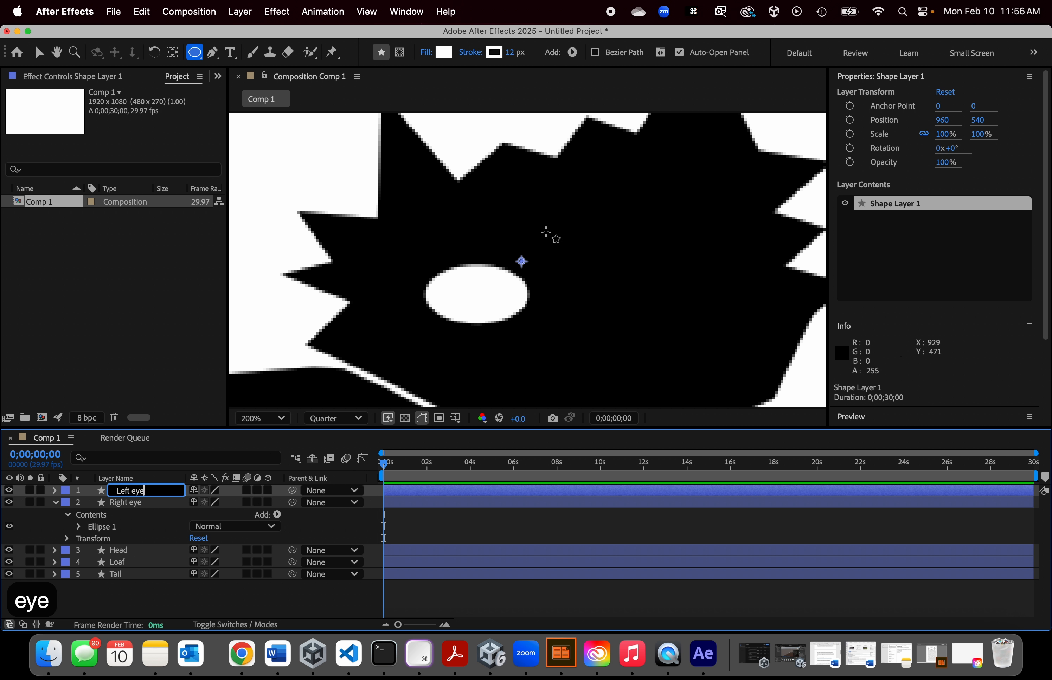
pyautogui.write('v')
pyautogui.click(583, 239)
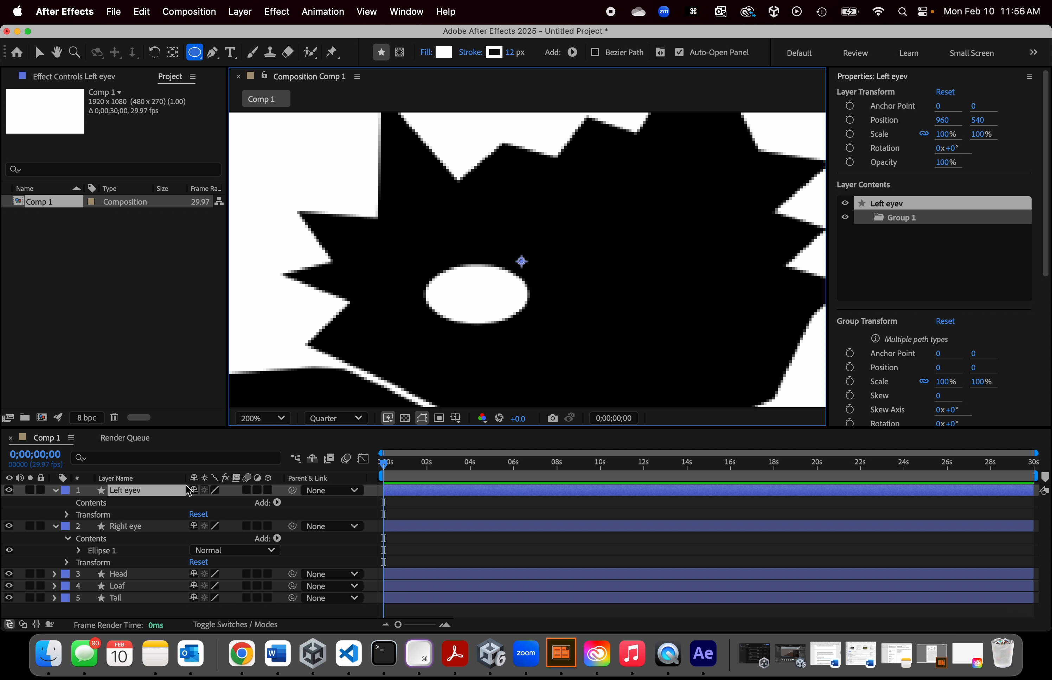
# Step: Correct the name of the topmost shape layer to Left eye
pyautogui.click(135, 490)
pyautogui.click(133, 490)
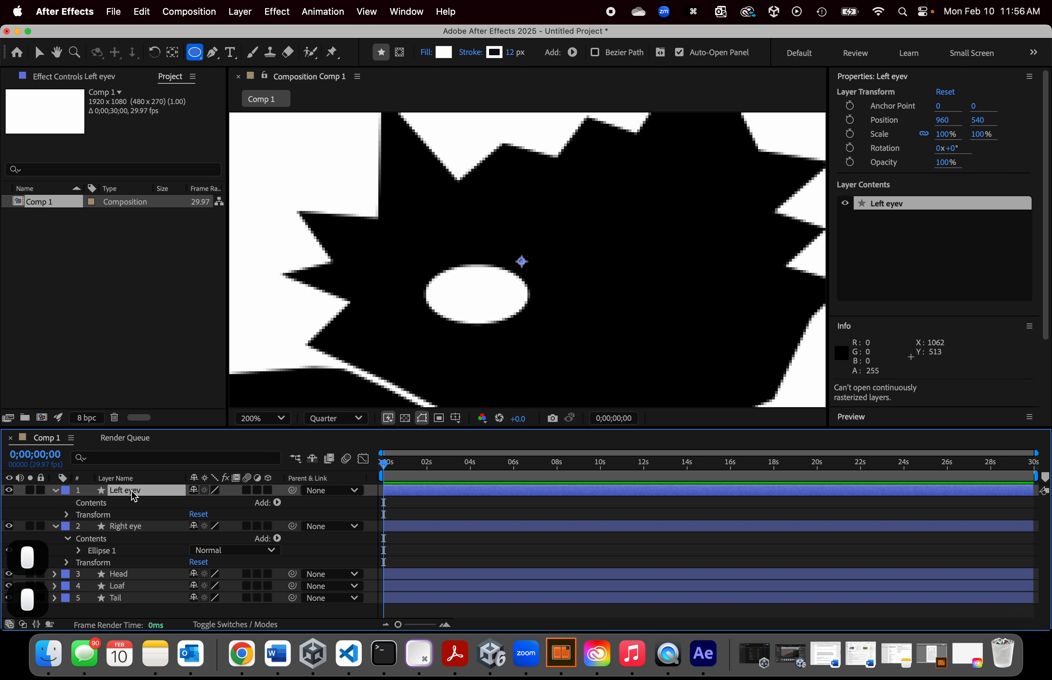
pyautogui.rightClick(132, 490)
pyautogui.click(159, 586)
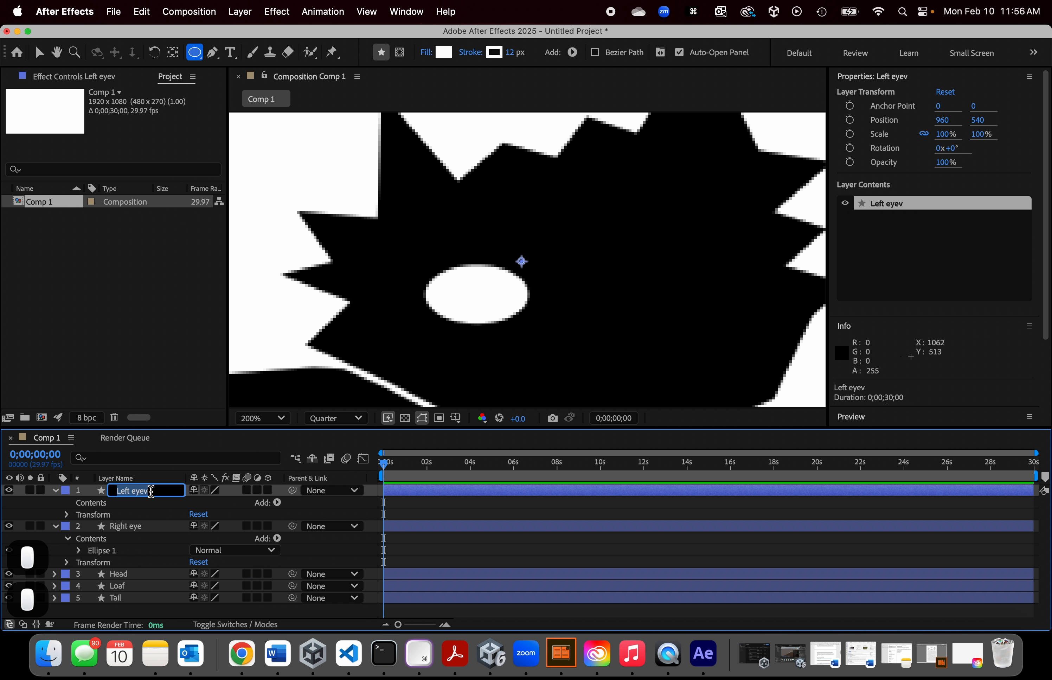
pyautogui.click(155, 494)
pyautogui.press('BackSpace')
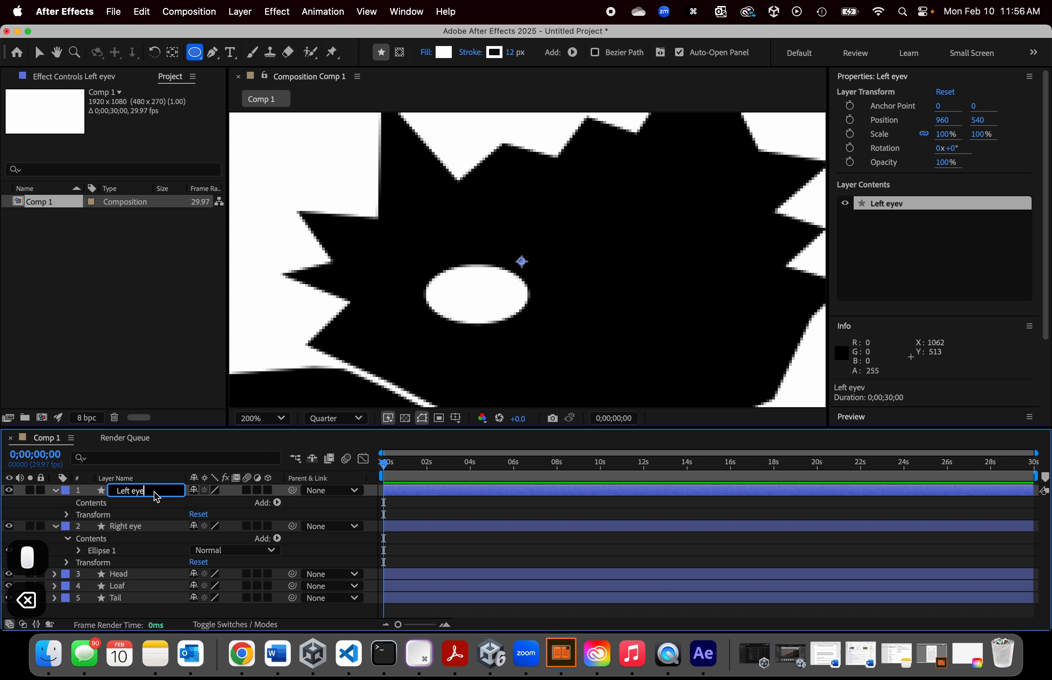
pyautogui.click(399, 491)
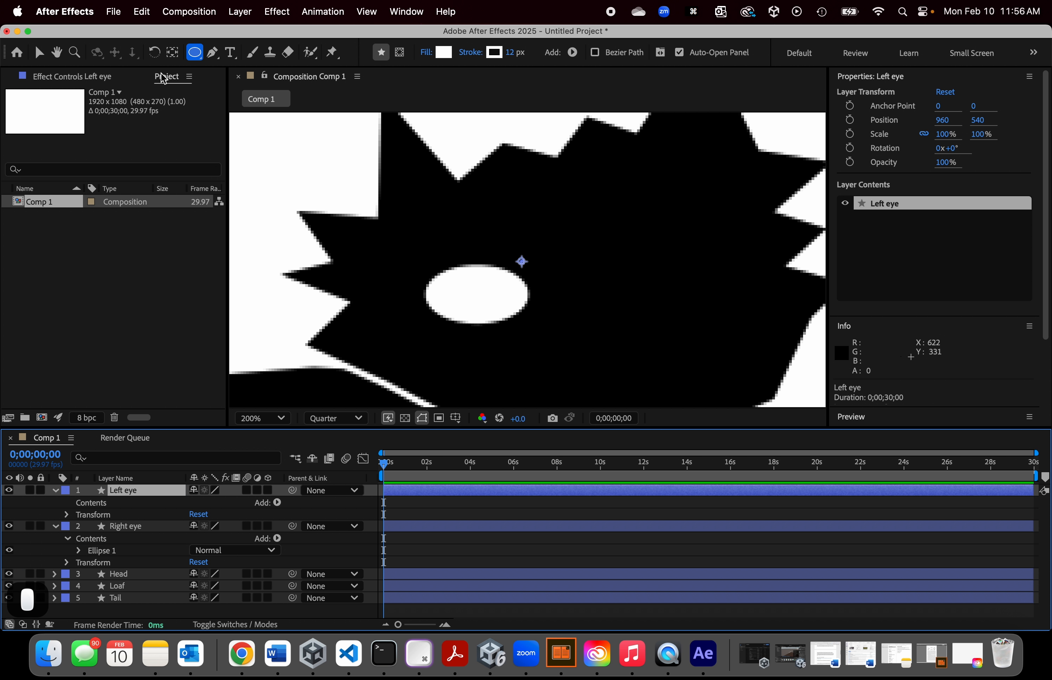
# Step: Draw a white ellipse about 131 × 74 px on the Left eye layer, tilt it to -13° and nudge it up slightly
pyautogui.moveTo(604, 249); pyautogui.dragTo(696, 302)
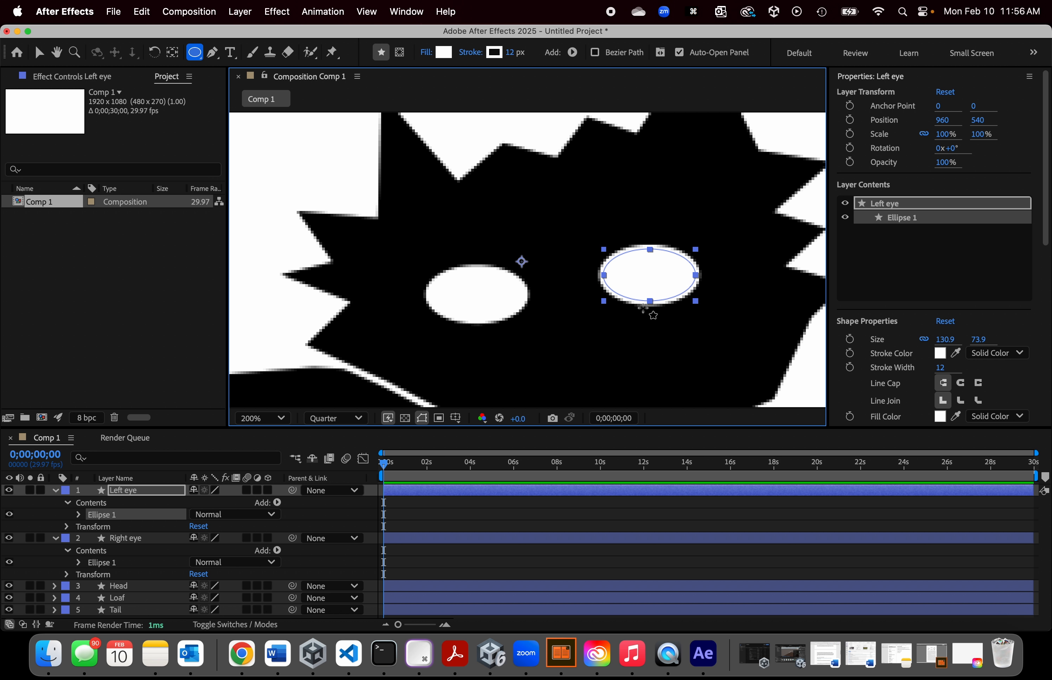
pyautogui.scroll(-5, 921, 345)
pyautogui.press(',')
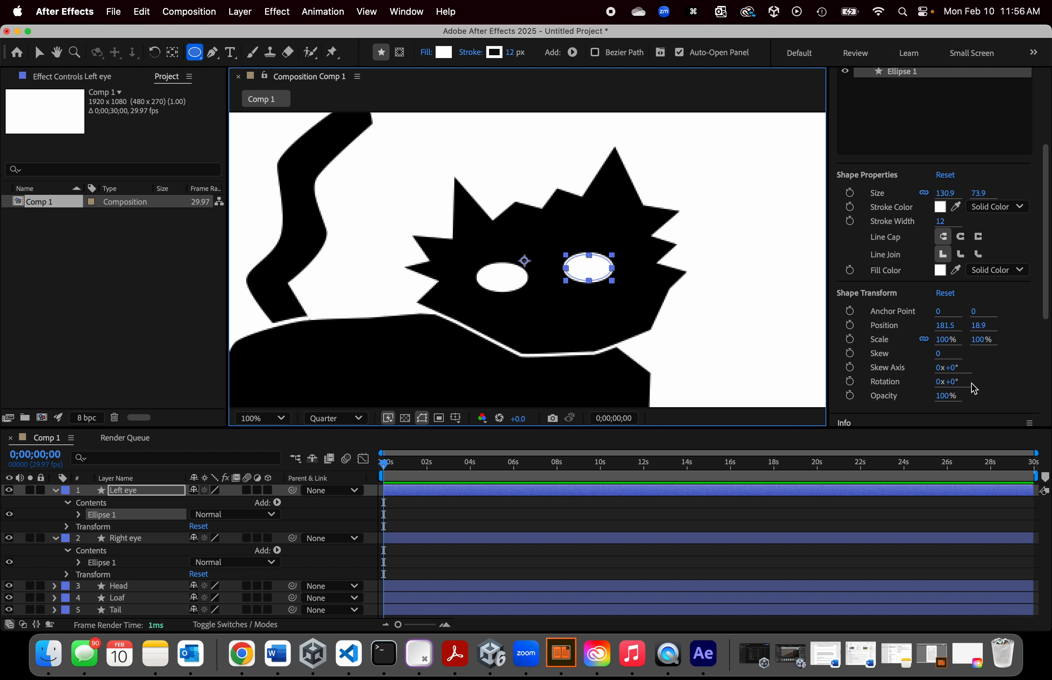
pyautogui.moveTo(954, 383); pyautogui.dragTo(948, 383)
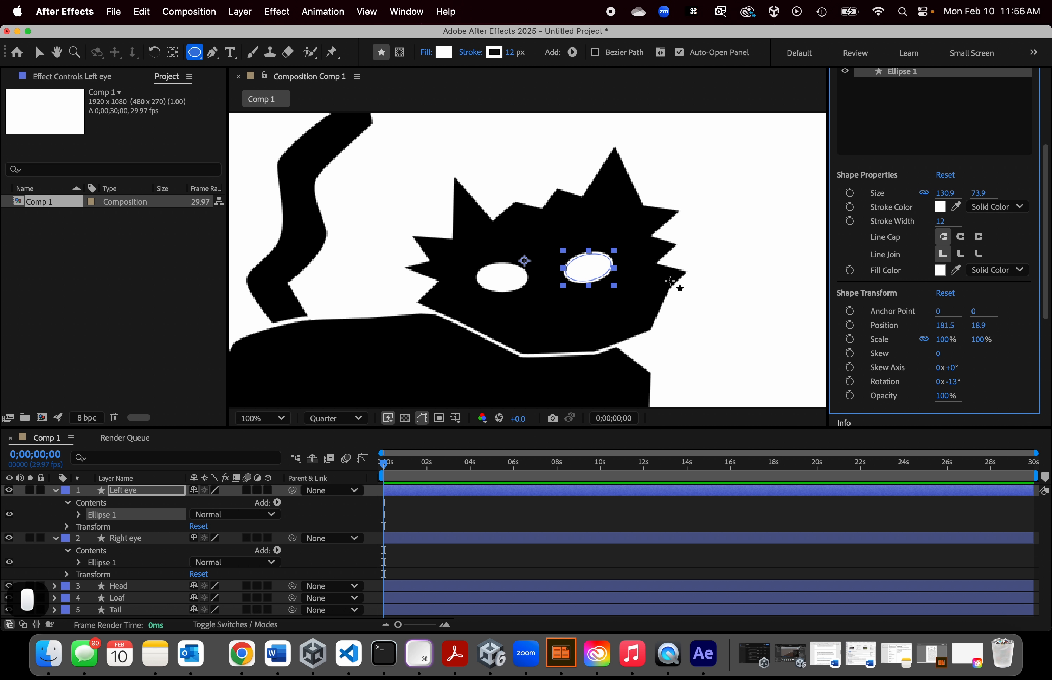
pyautogui.press('v')
pyautogui.moveTo(590, 268); pyautogui.dragTo(592, 264)
# Step: Try rotating the right eye's ellipse
pyautogui.click(509, 279)
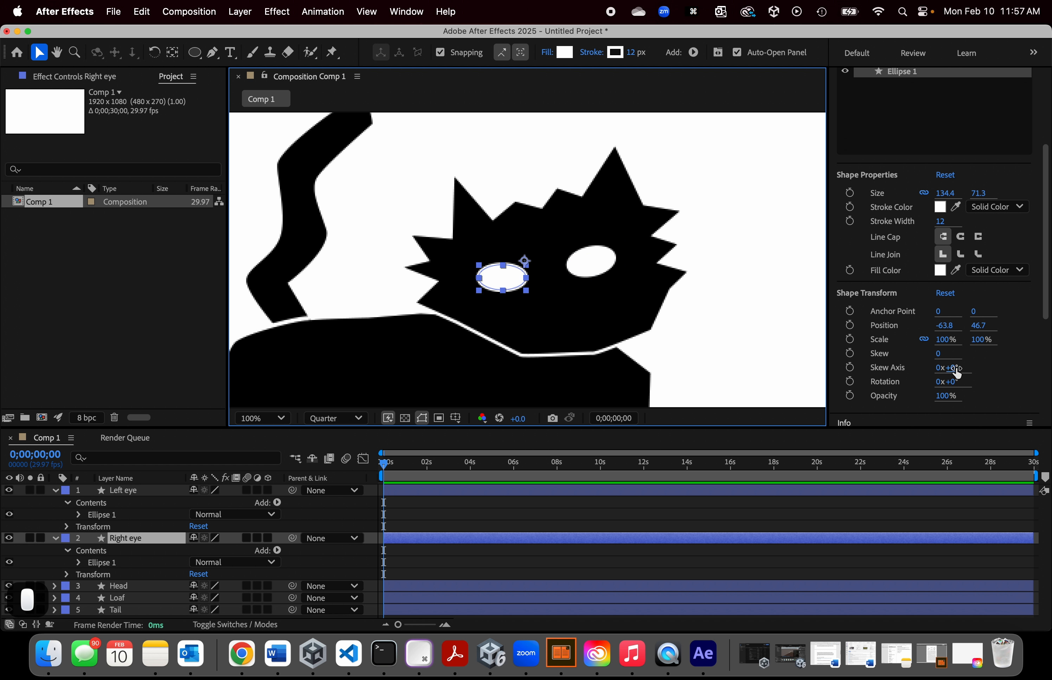
pyautogui.moveTo(954, 388); pyautogui.dragTo(948, 383)
pyautogui.moveTo(941, 385); pyautogui.dragTo(955, 384)
# Step: Shift the right eye slightly right and up on the face, and raise the left eye slightly
pyautogui.moveTo(523, 283); pyautogui.dragTo(533, 276)
pyautogui.moveTo(610, 269); pyautogui.dragTo(612, 261)
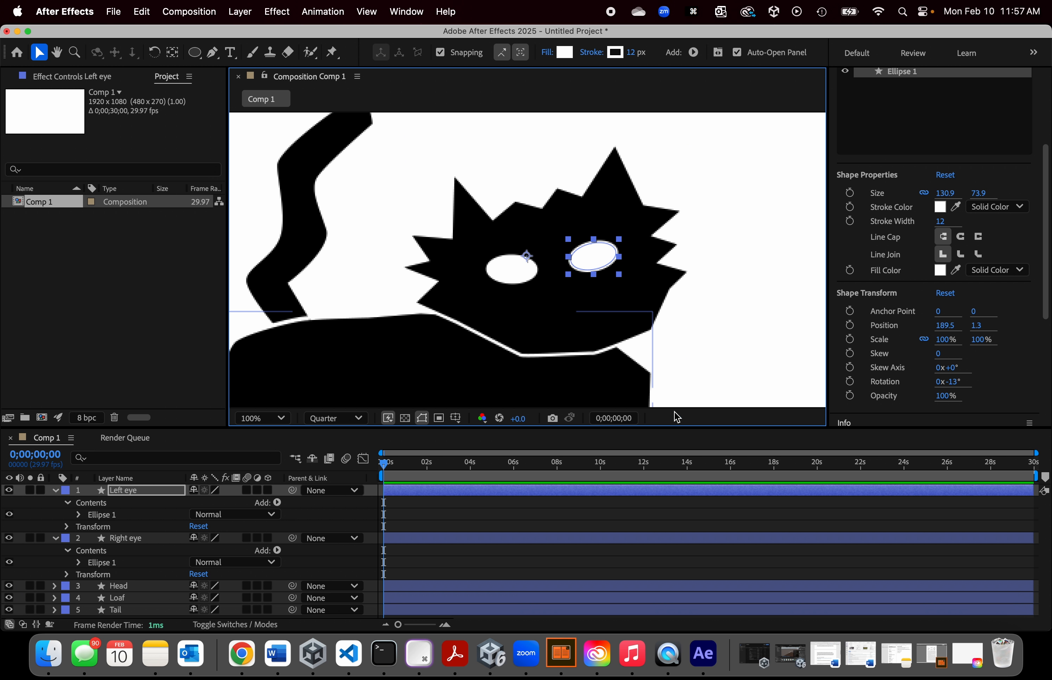
pyautogui.click(710, 354)
pyautogui.scroll(-1, 630, 374)
pyautogui.scroll(1, 611, 377)
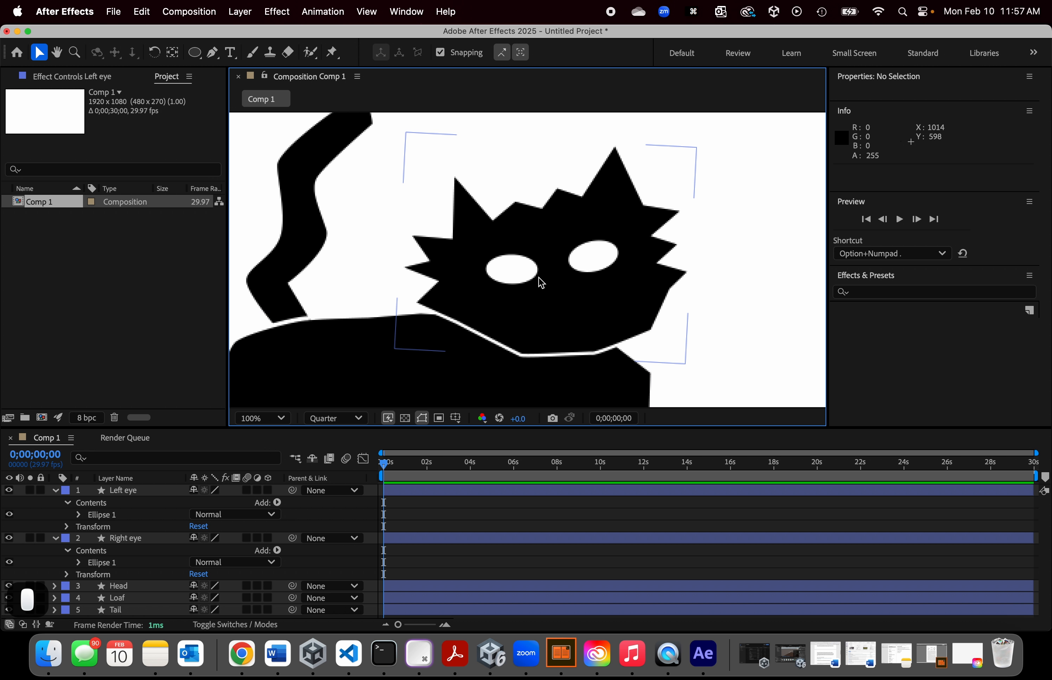
# Step: Move both eyes slightly lower on the cat's head
pyautogui.moveTo(536, 279); pyautogui.dragTo(537, 291)
pyautogui.click(602, 268)
pyautogui.moveTo(602, 268); pyautogui.dragTo(604, 280)
pyautogui.click(696, 327)
pyautogui.press(',')
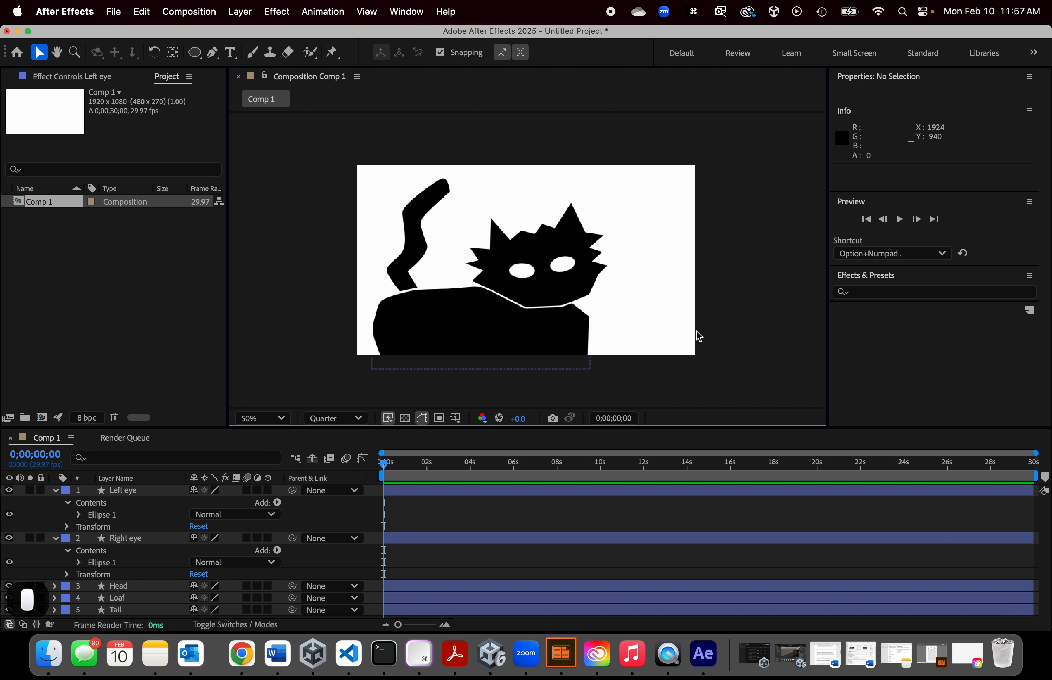
# Step: Collapse the properties of the Right eye and Left eye layers in the timeline
pyautogui.press(',')
pyautogui.press('.')
pyautogui.press('.')
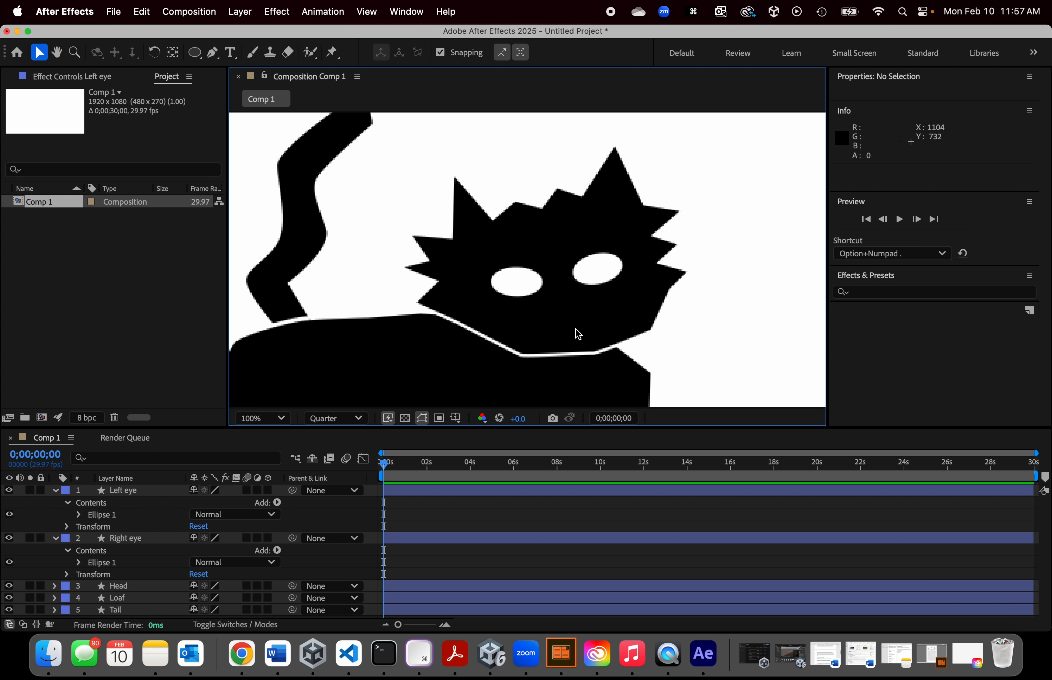
pyautogui.press('.')
pyautogui.click(55, 537)
pyautogui.click(55, 491)
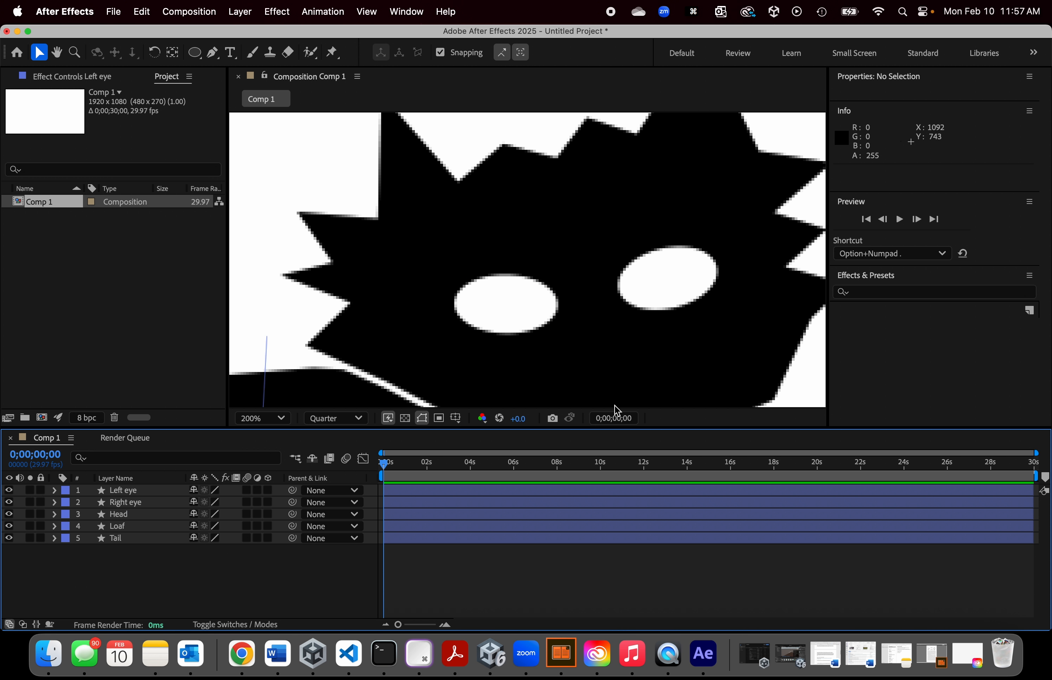
# Step: Add a new empty shape layer above the eye layers and name it Right pupil
pyautogui.click(254, 13)
pyautogui.moveTo(265, 35)
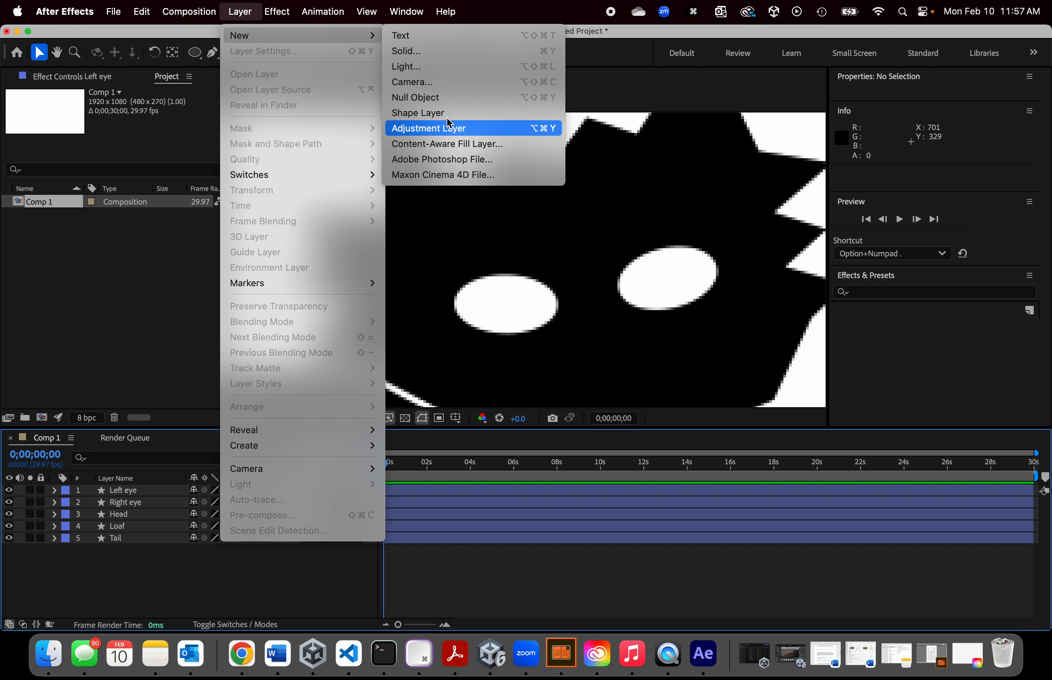
pyautogui.click(438, 114)
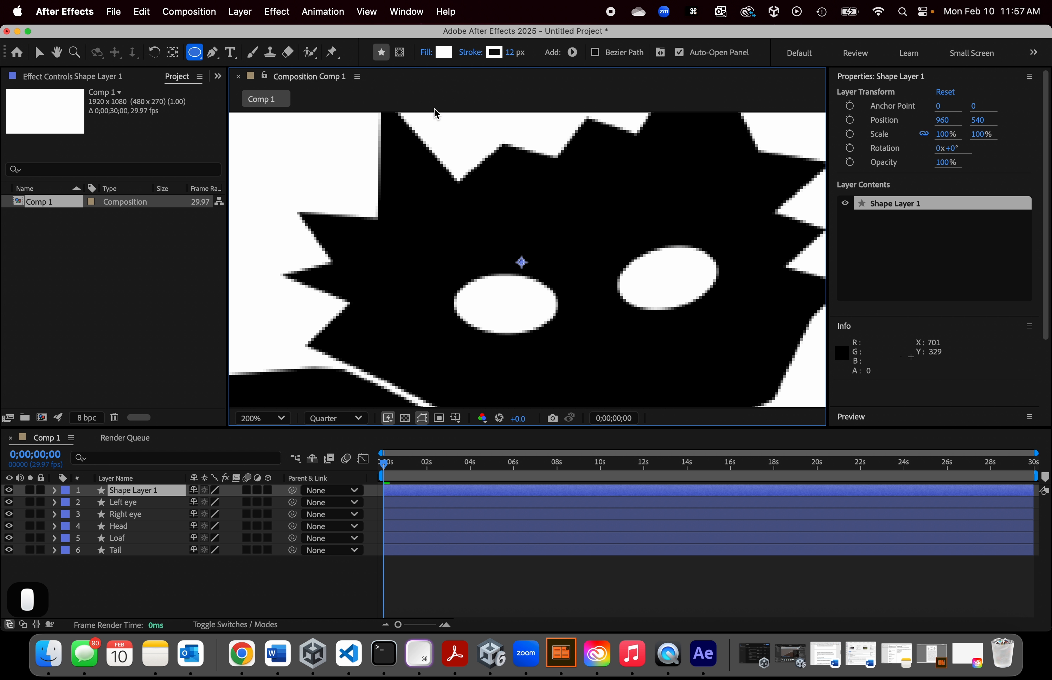
pyautogui.click(128, 490)
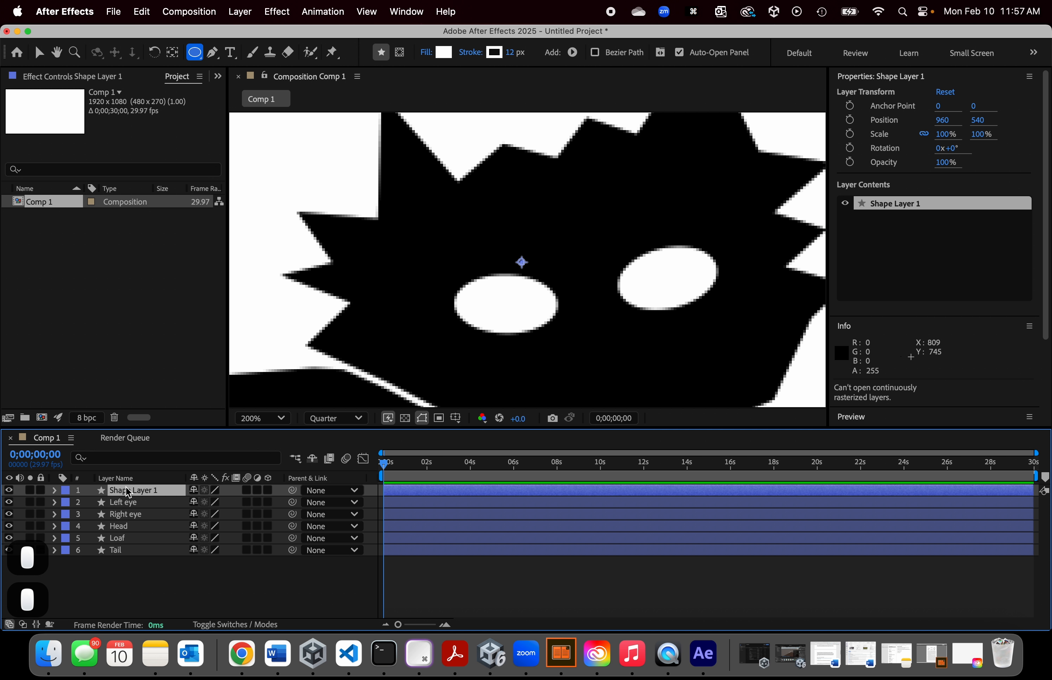
pyautogui.rightClick(129, 490)
pyautogui.click(167, 586)
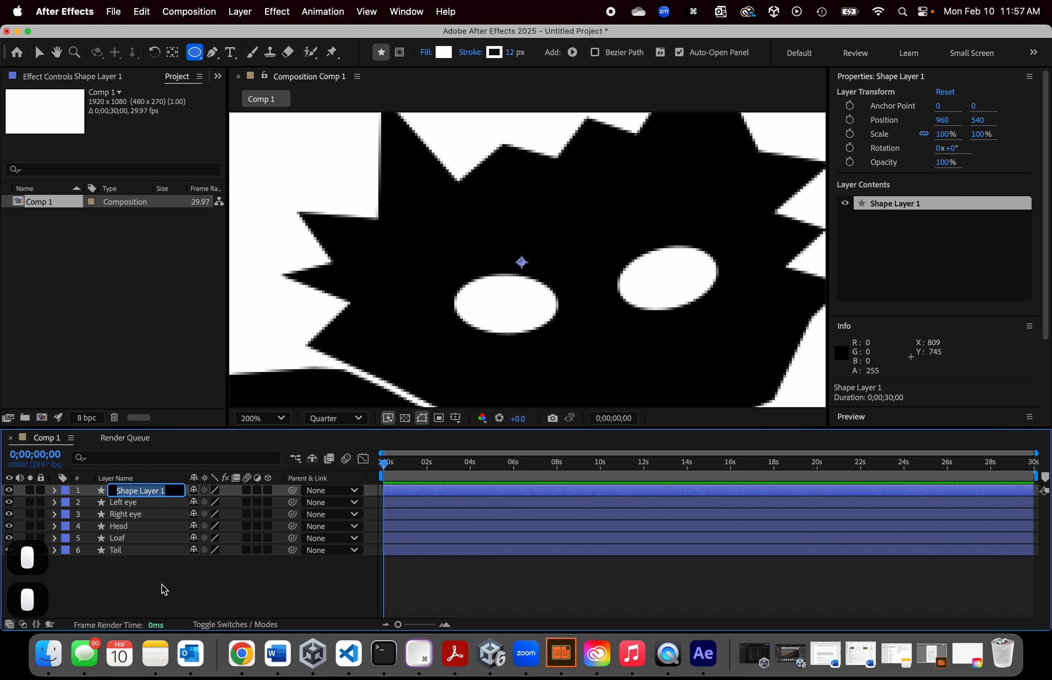
pyautogui.write('Right ')
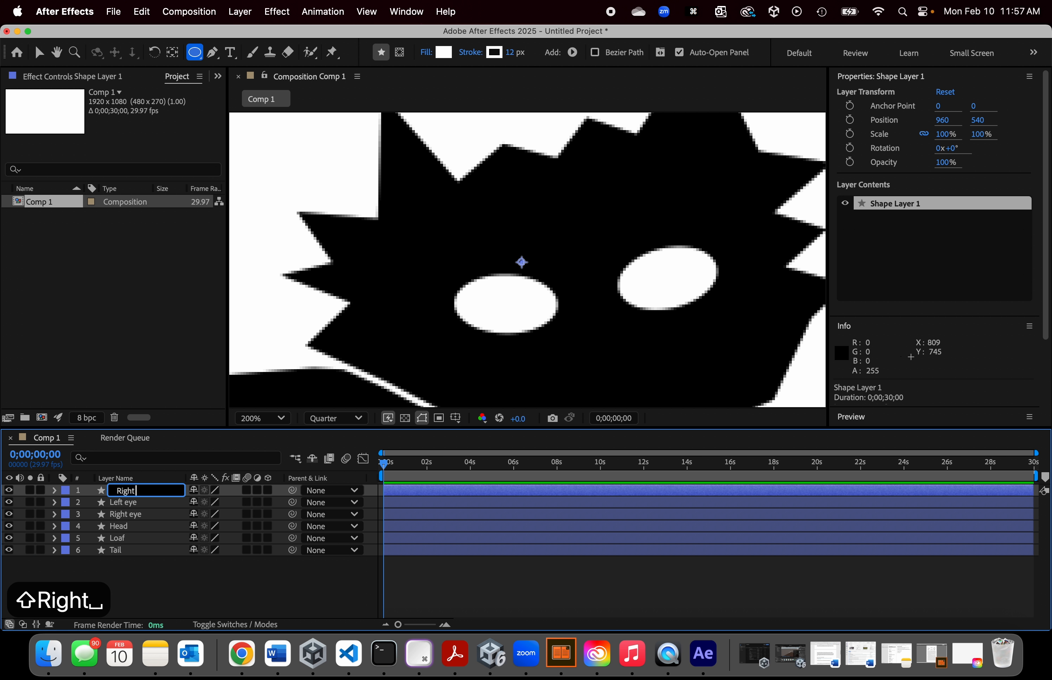
pyautogui.write('pupil')
pyautogui.press('Return')
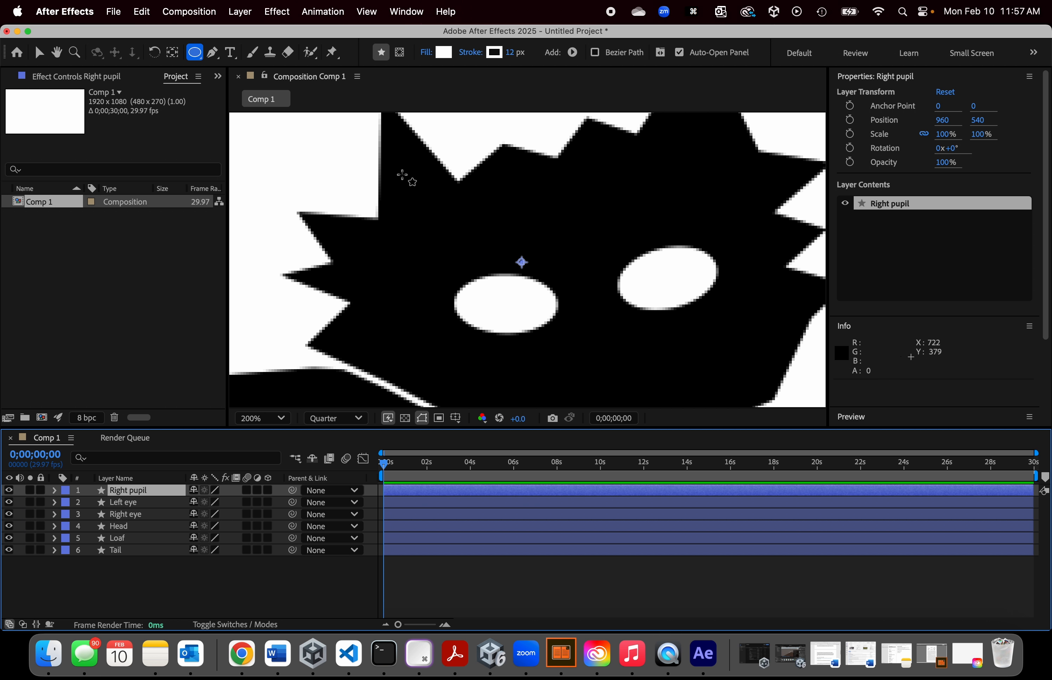
# Step: Draw an upright ellipse about 44 × 56 px in the middle of the right eye and fill it black
pyautogui.moveTo(491, 277); pyautogui.dragTo(524, 318)
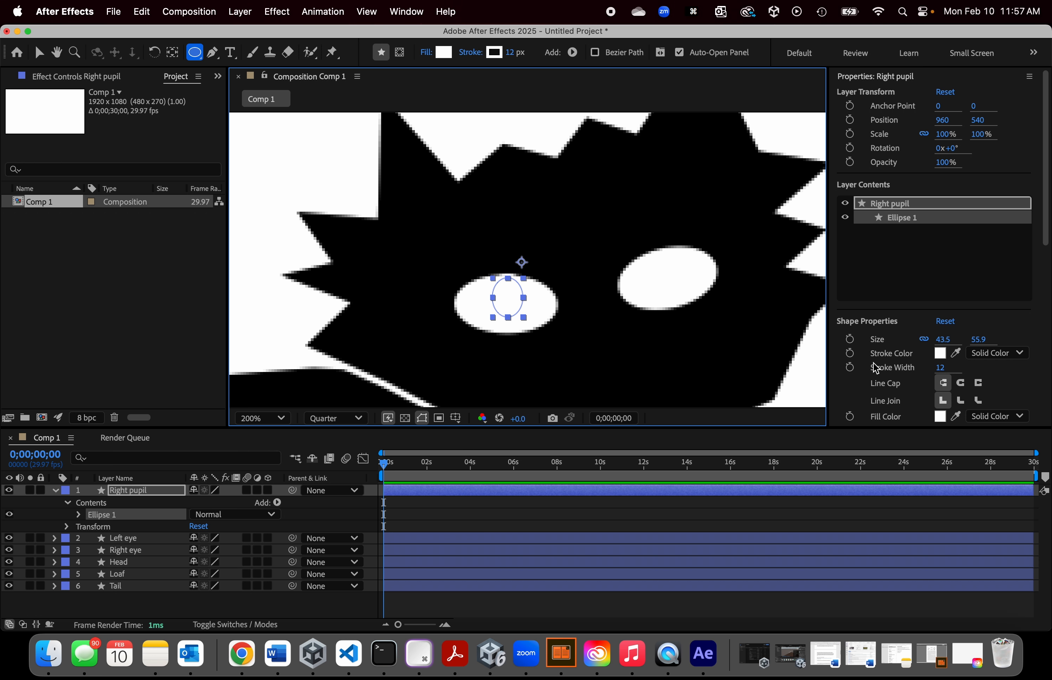
pyautogui.scroll(-3, 884, 371)
pyautogui.click(939, 361)
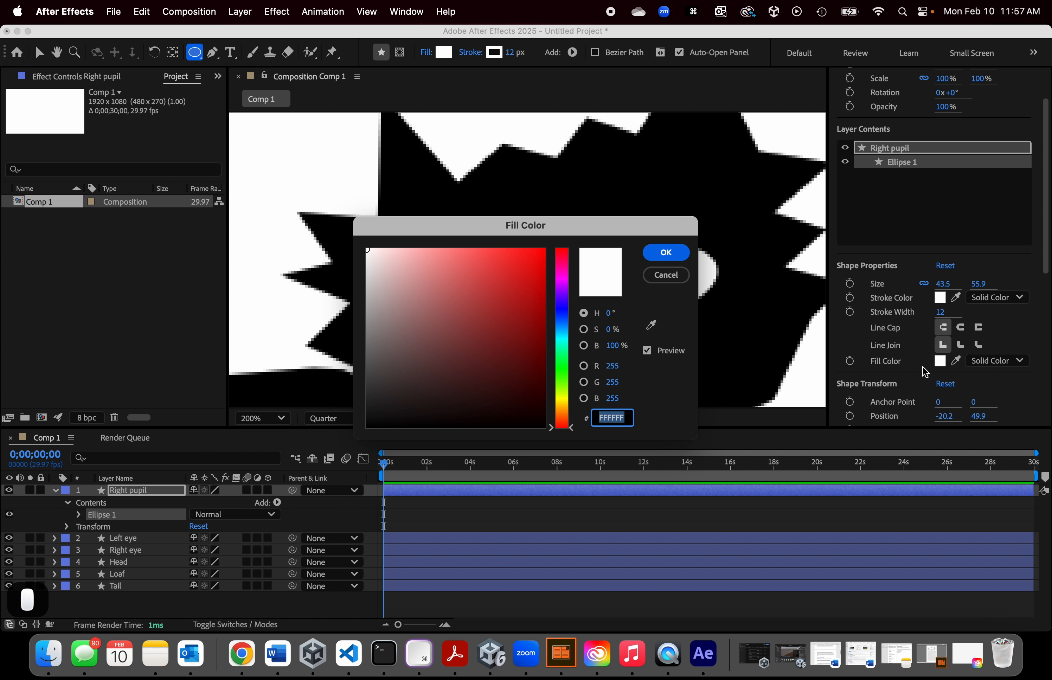
pyautogui.moveTo(474, 386); pyautogui.dragTo(365, 427)
pyautogui.click(665, 252)
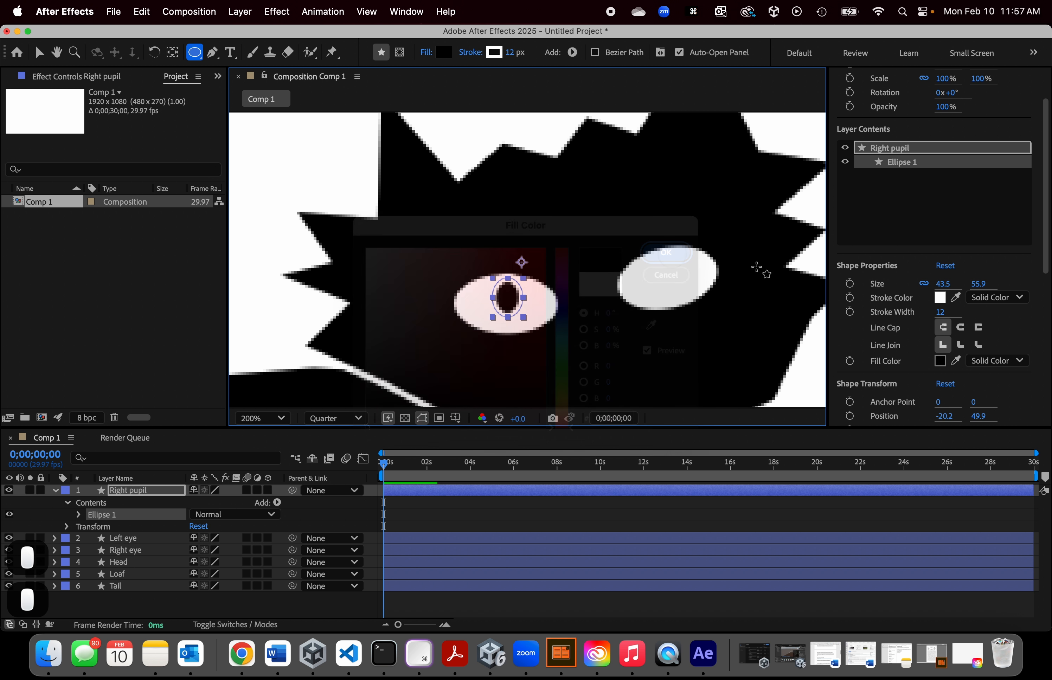
# Step: Set the right pupil's stroke width to 0 and enlarge the pupil to nearly fill the eye's height
pyautogui.moveTo(942, 316); pyautogui.dragTo(845, 316)
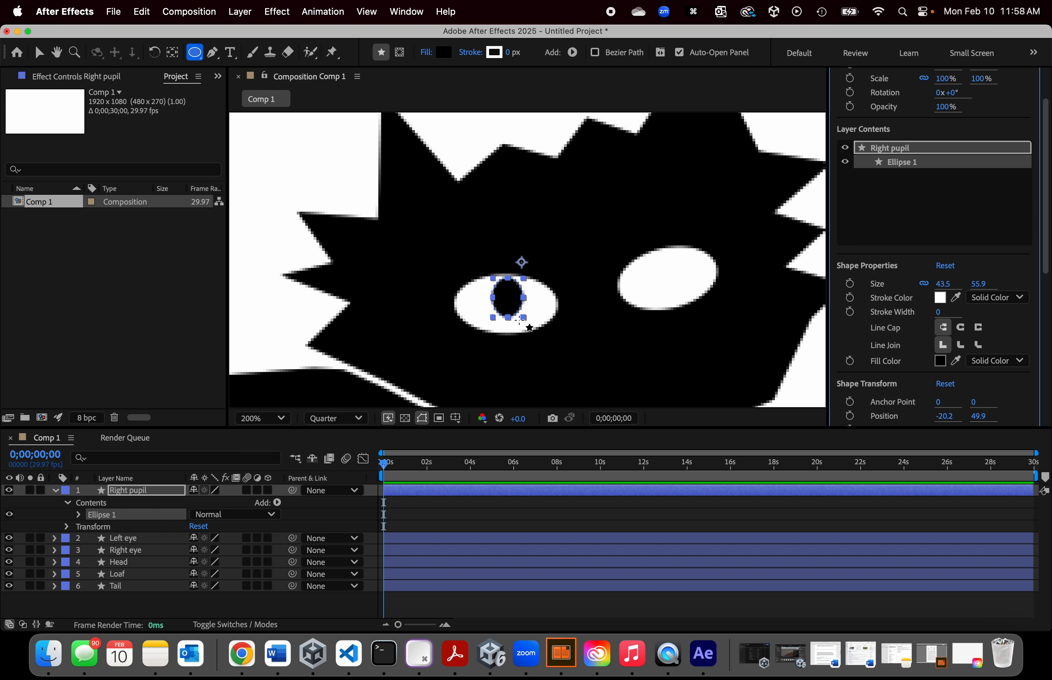
pyautogui.press('v')
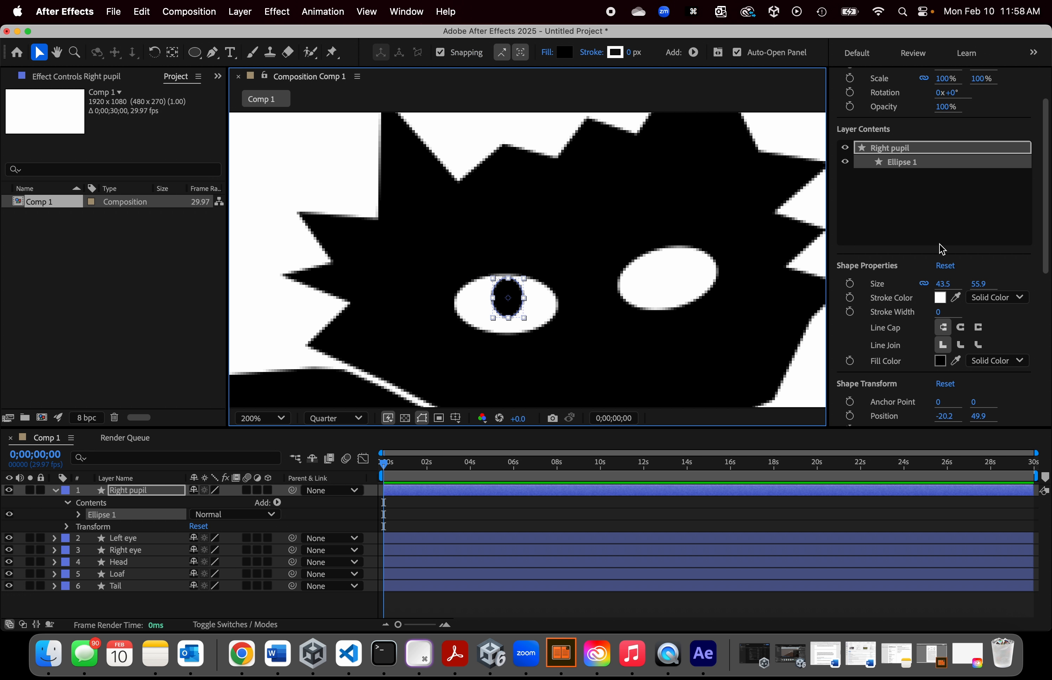
pyautogui.scroll(-4, 946, 366)
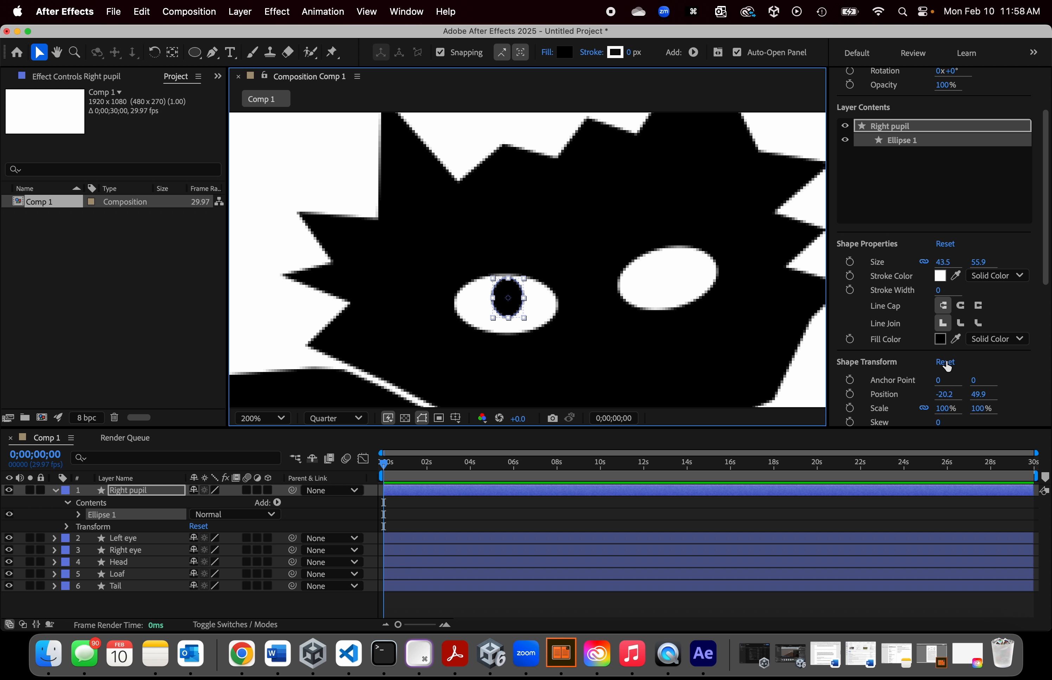
pyautogui.scroll(5, 925, 302)
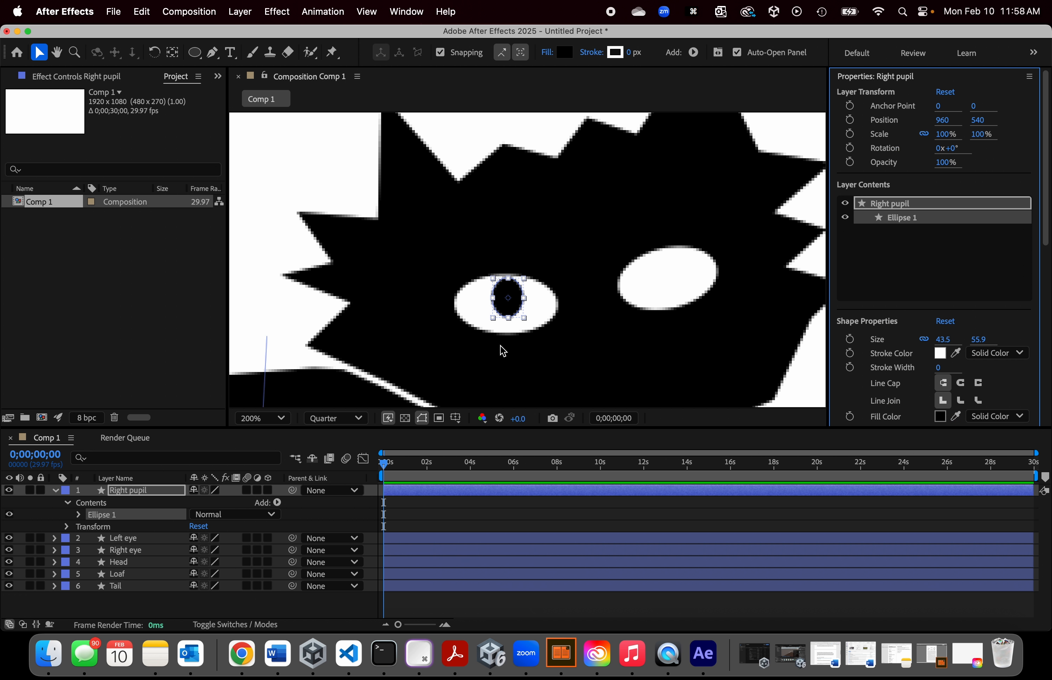
pyautogui.moveTo(526, 321); pyautogui.dragTo(517, 295)
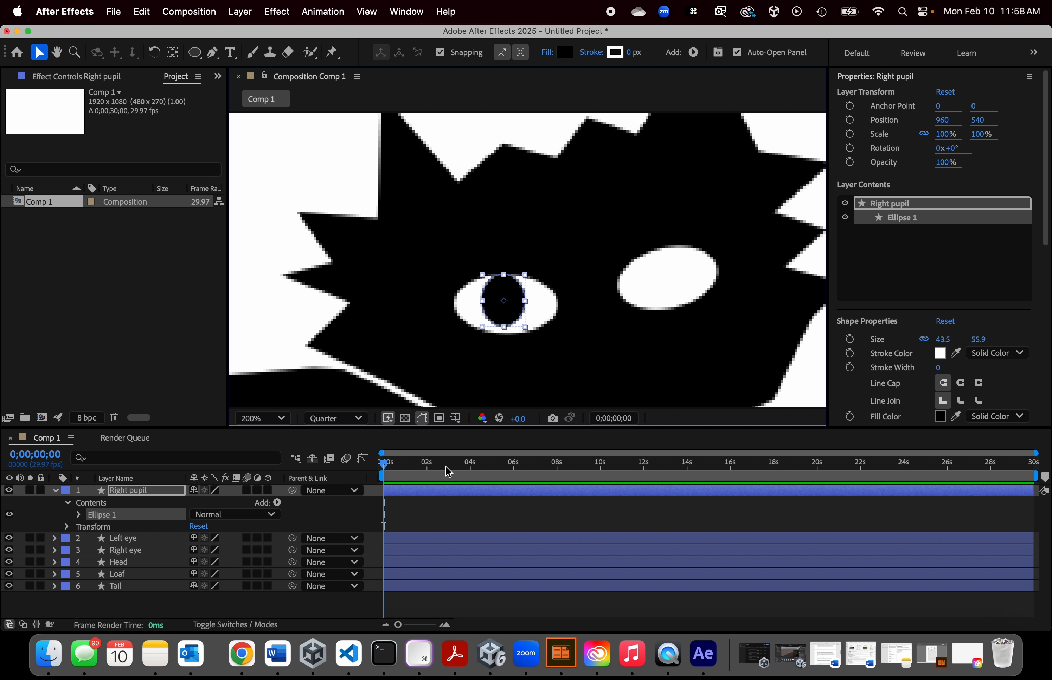
# Step: Duplicate the Right pupil layer and rename the copy Left pupil
pyautogui.click(56, 489)
pyautogui.click(153, 581)
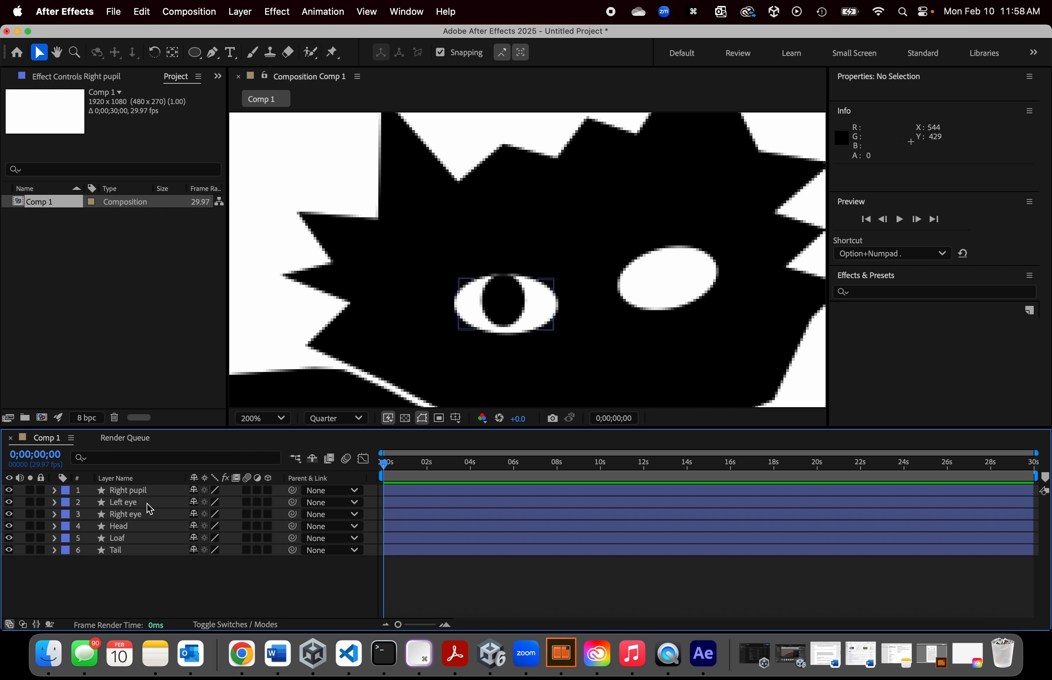
pyautogui.click(138, 496)
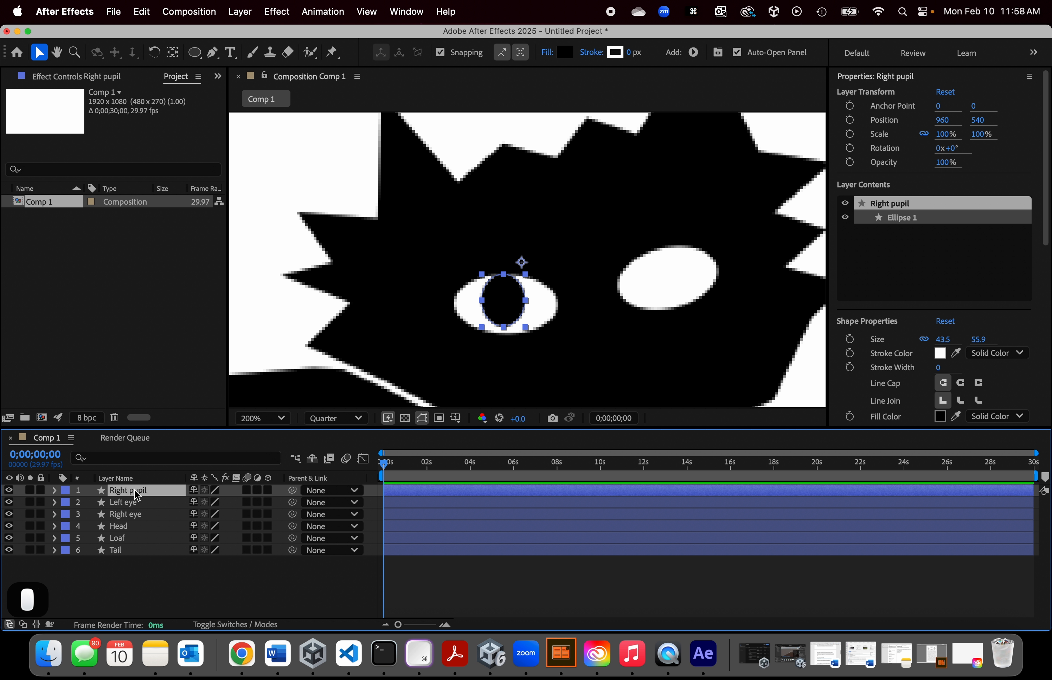
pyautogui.press('super+c')
pyautogui.press('super+v')
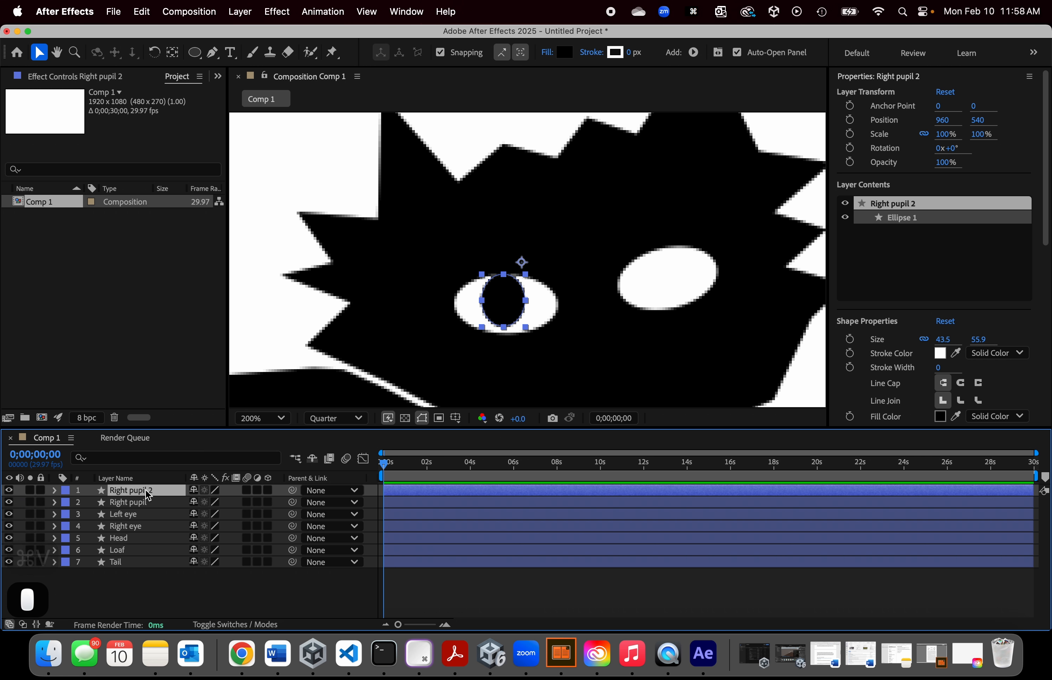
pyautogui.rightClick(149, 495)
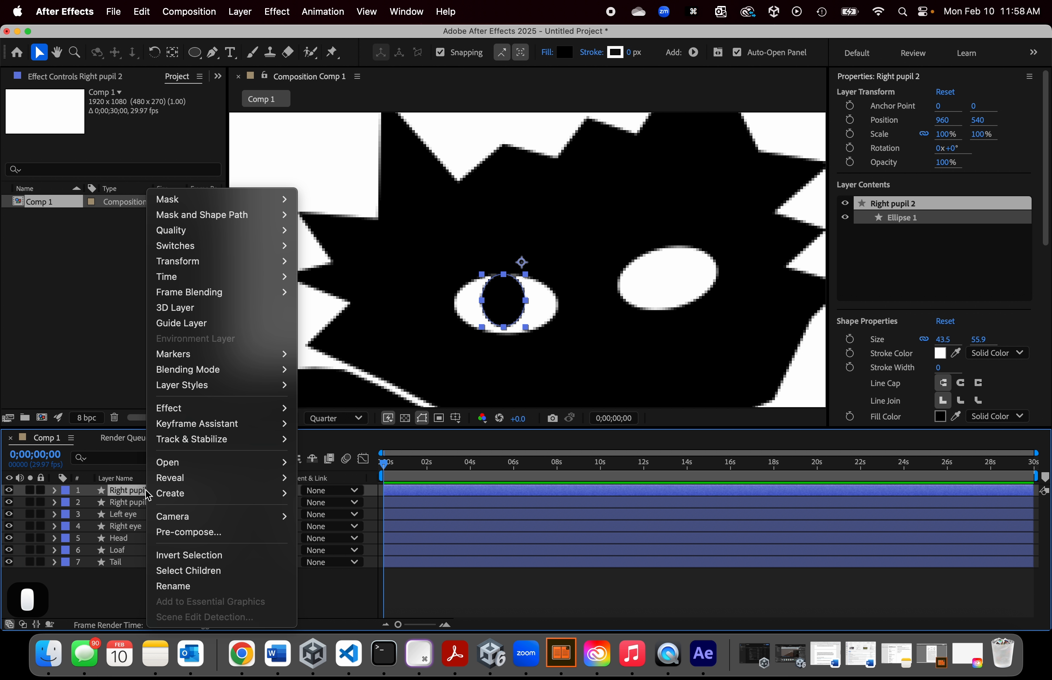
pyautogui.click(181, 586)
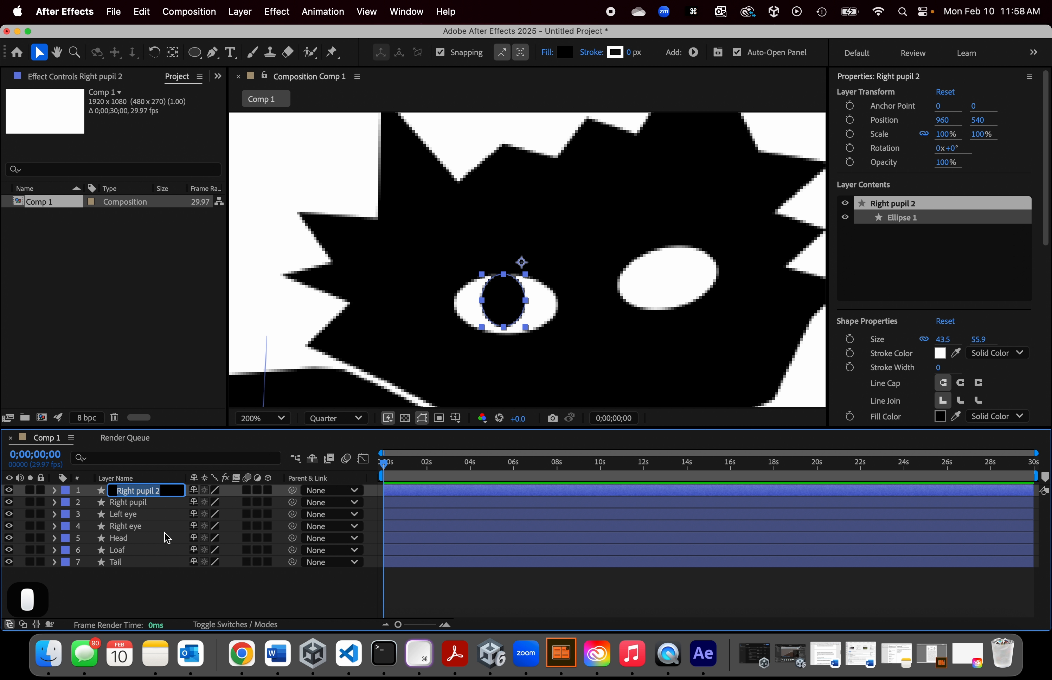
pyautogui.write('Left pupil')
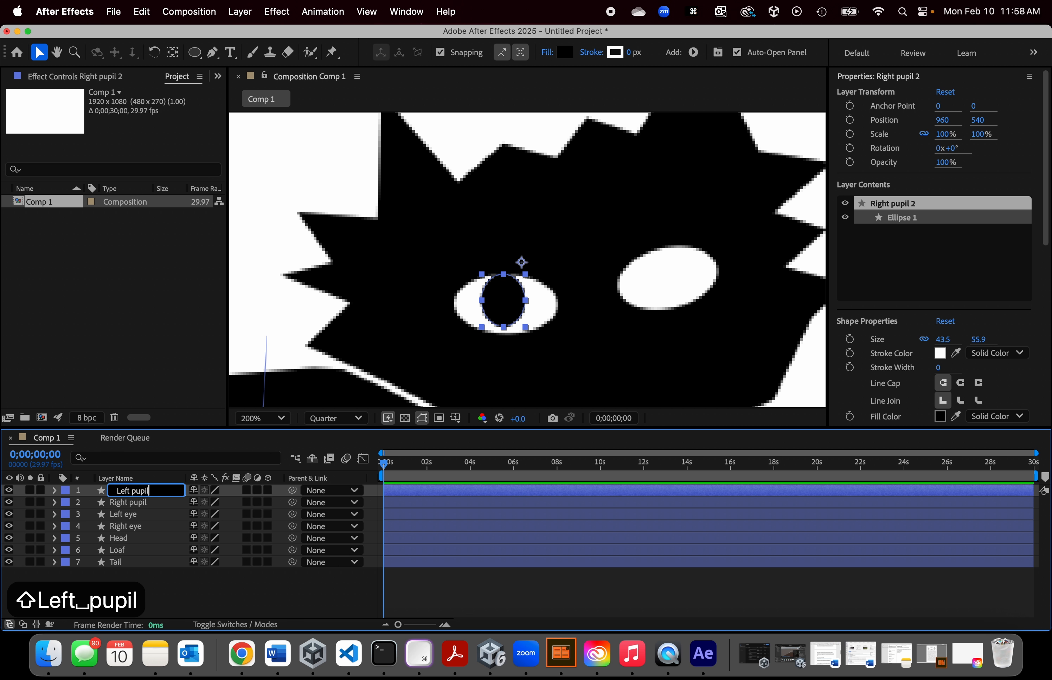
pyautogui.press('Return')
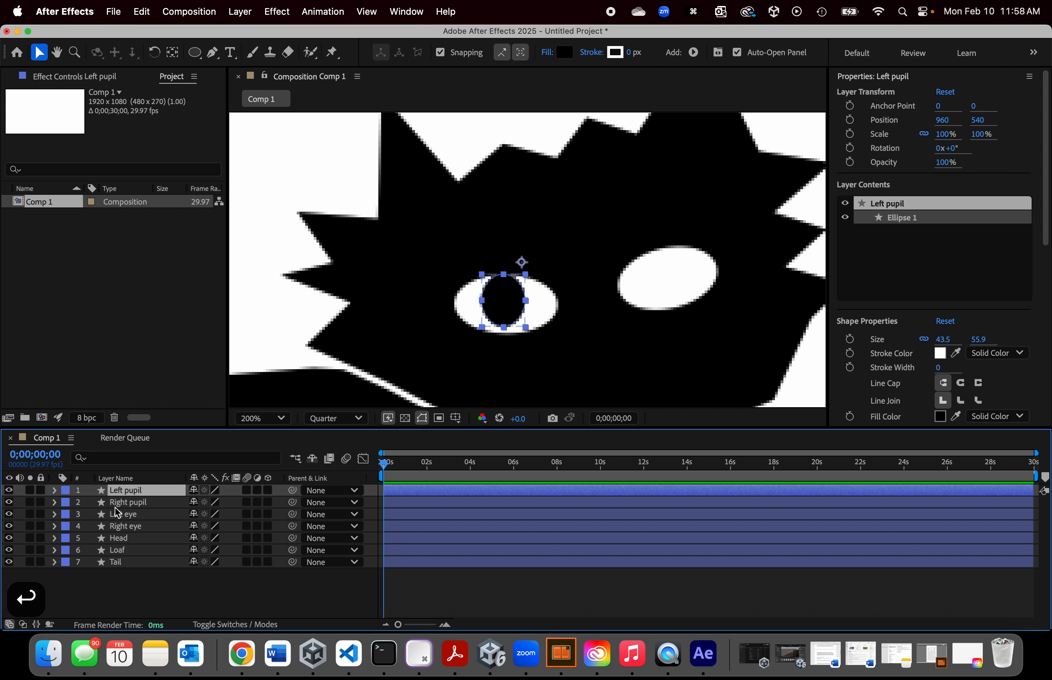
# Step: Move the Left pupil onto the center of the left eye and deselect it
pyautogui.moveTo(501, 309); pyautogui.dragTo(672, 281)
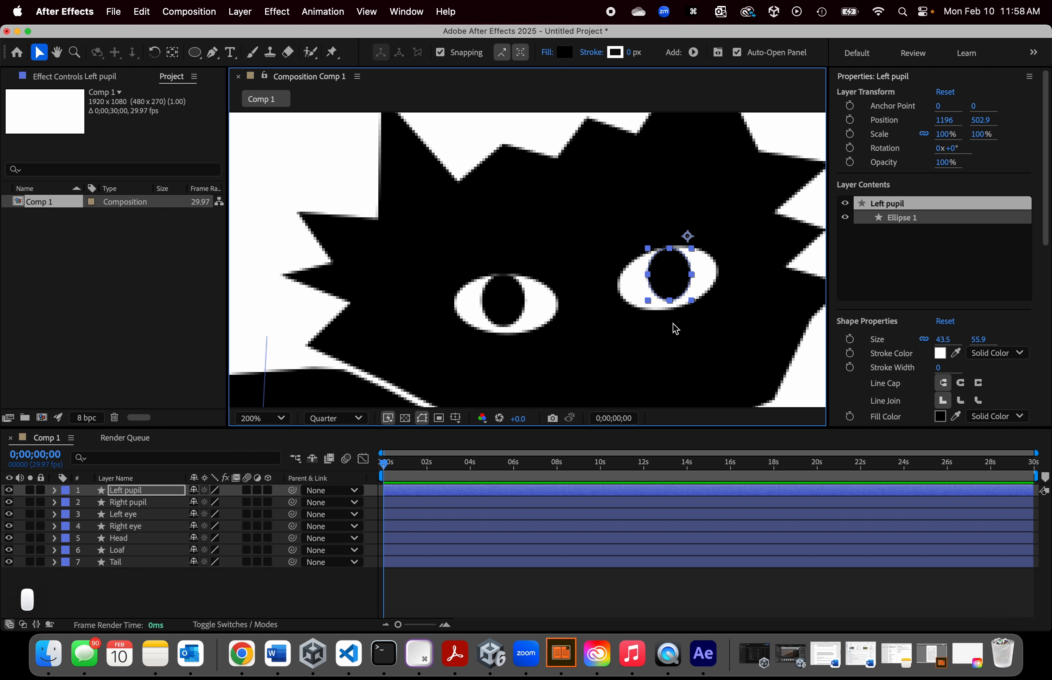
pyautogui.press(',')
pyautogui.press(',')
pyautogui.click(658, 339)
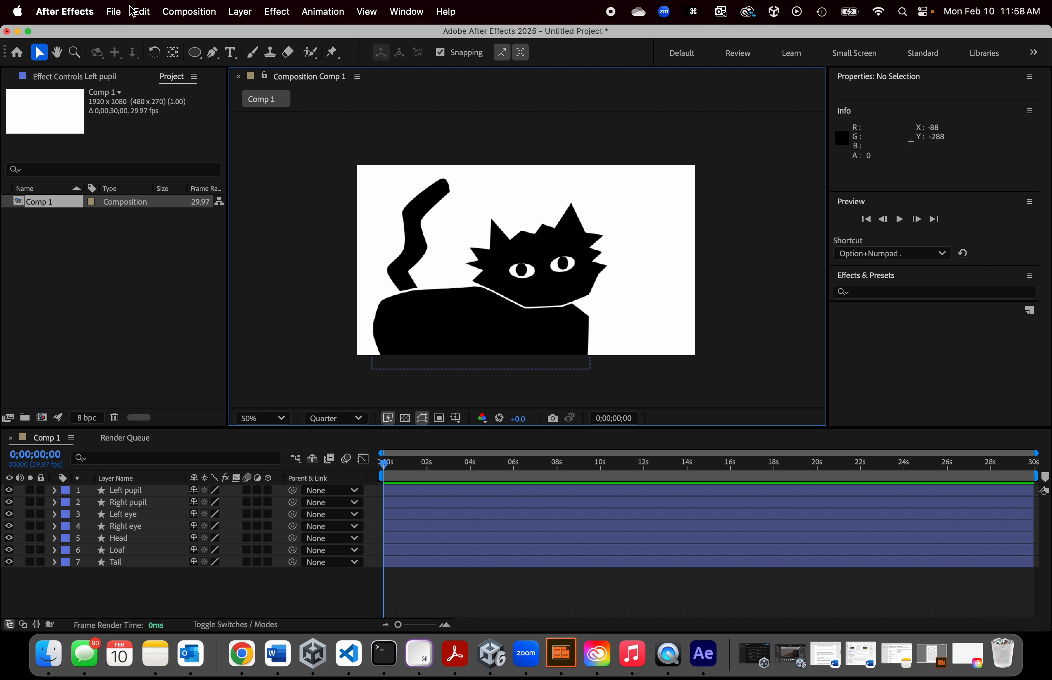
# Step: Save the project in the AfterEffectsDemo folder under the name CatpupilAnimation.aep
pyautogui.click(113, 11)
pyautogui.click(119, 152)
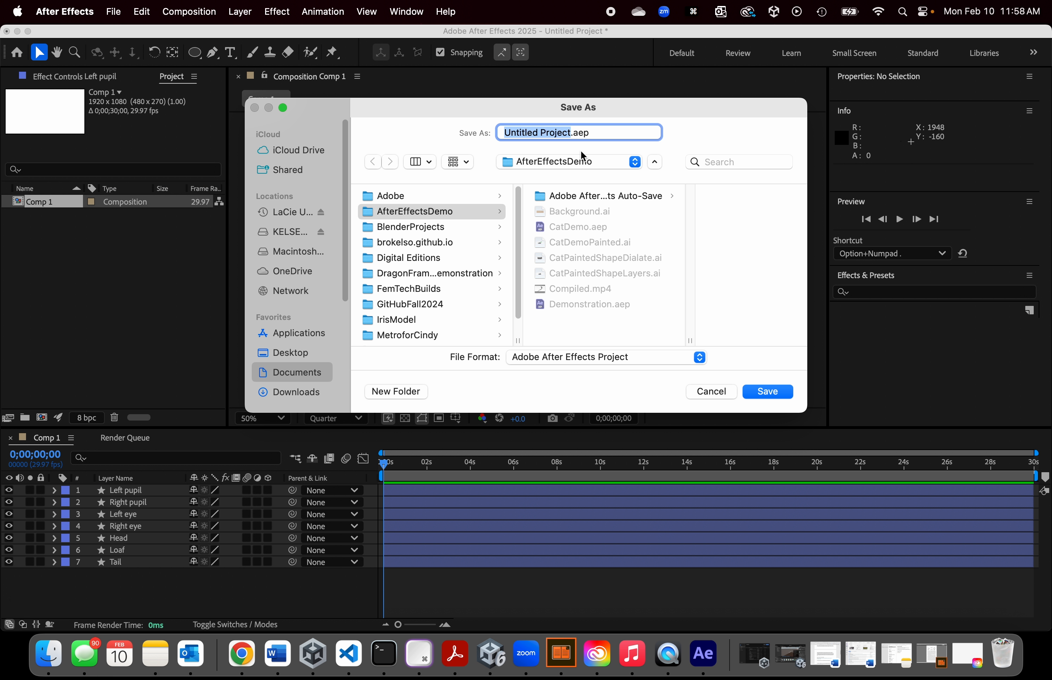
pyautogui.write('Catpuil')
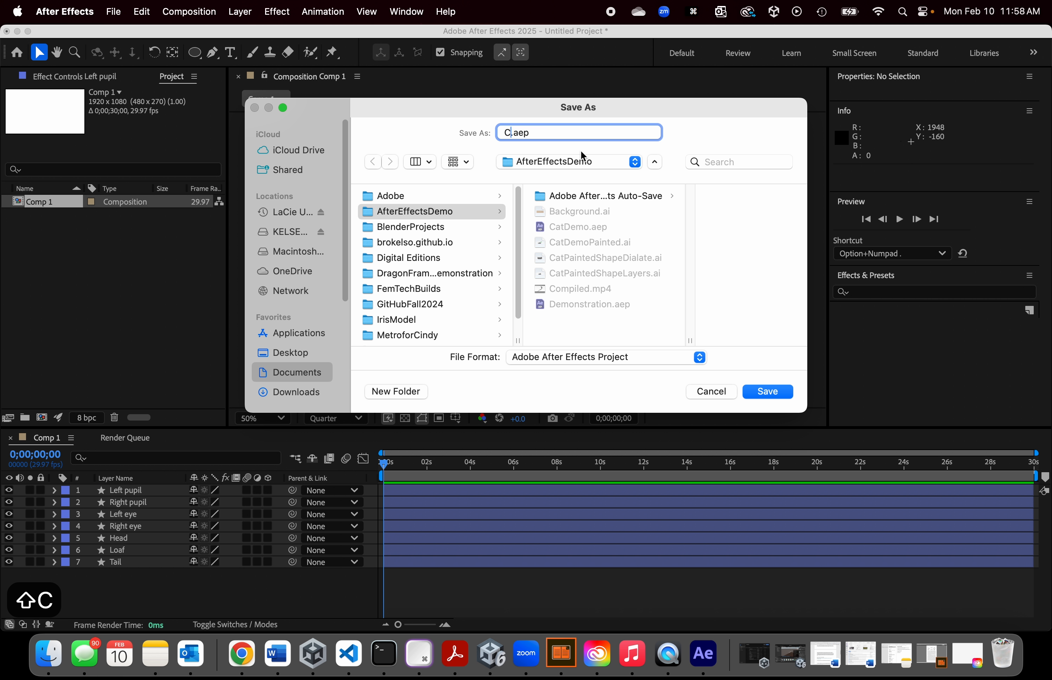
pyautogui.press('BackSpace')
pyautogui.press('BackSpace')
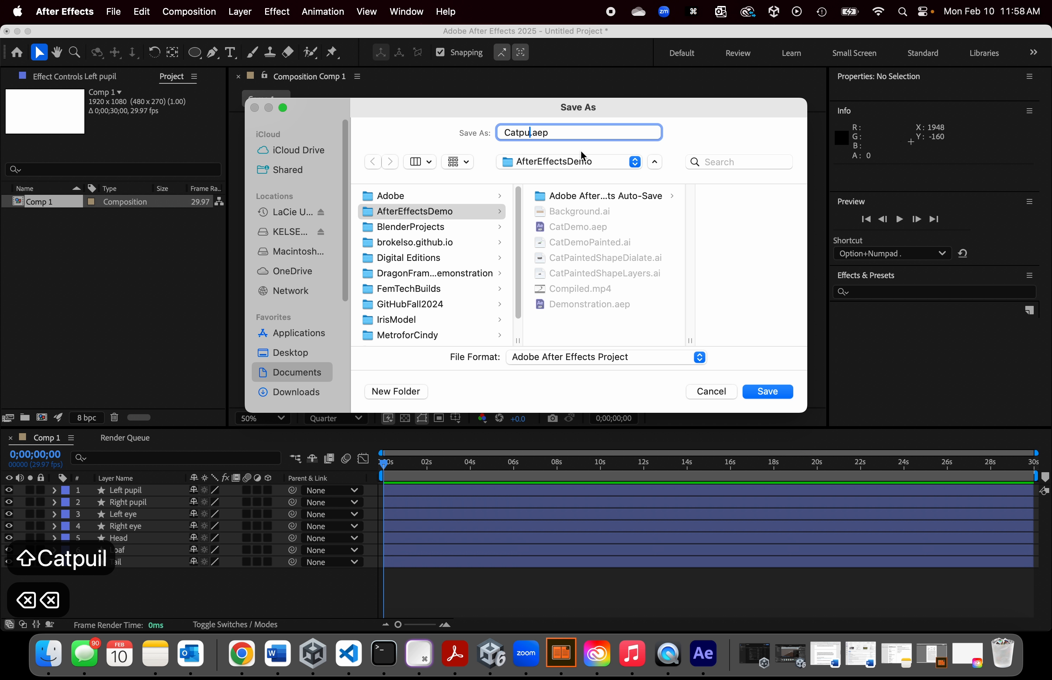
pyautogui.write('pilA')
pyautogui.write('nimation')
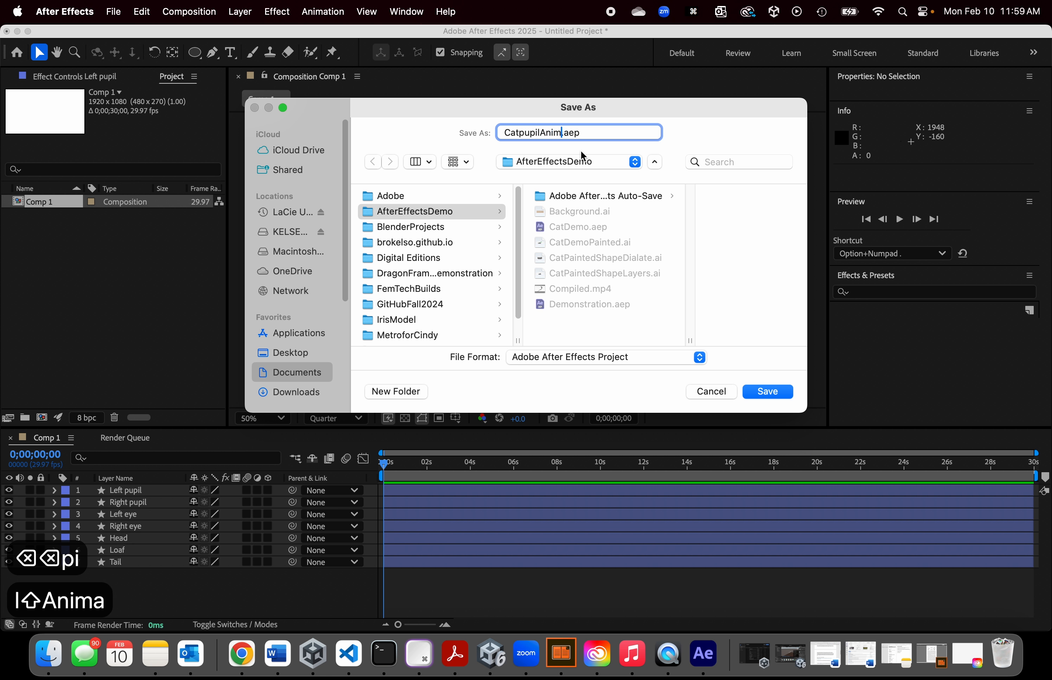
pyautogui.click(762, 392)
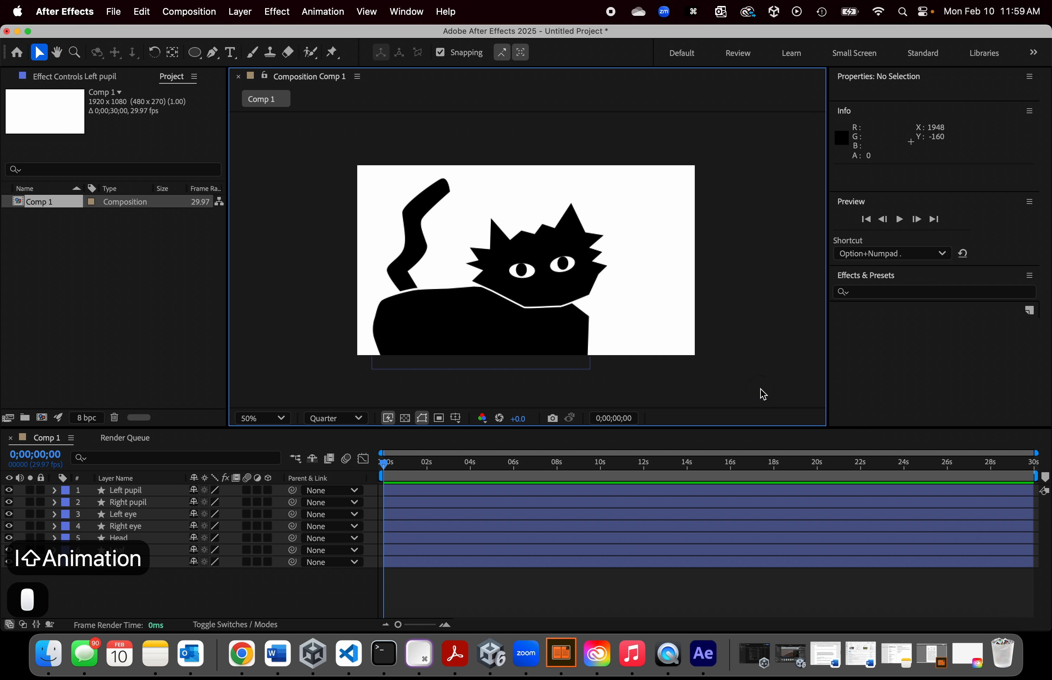
pyautogui.click(595, 330)
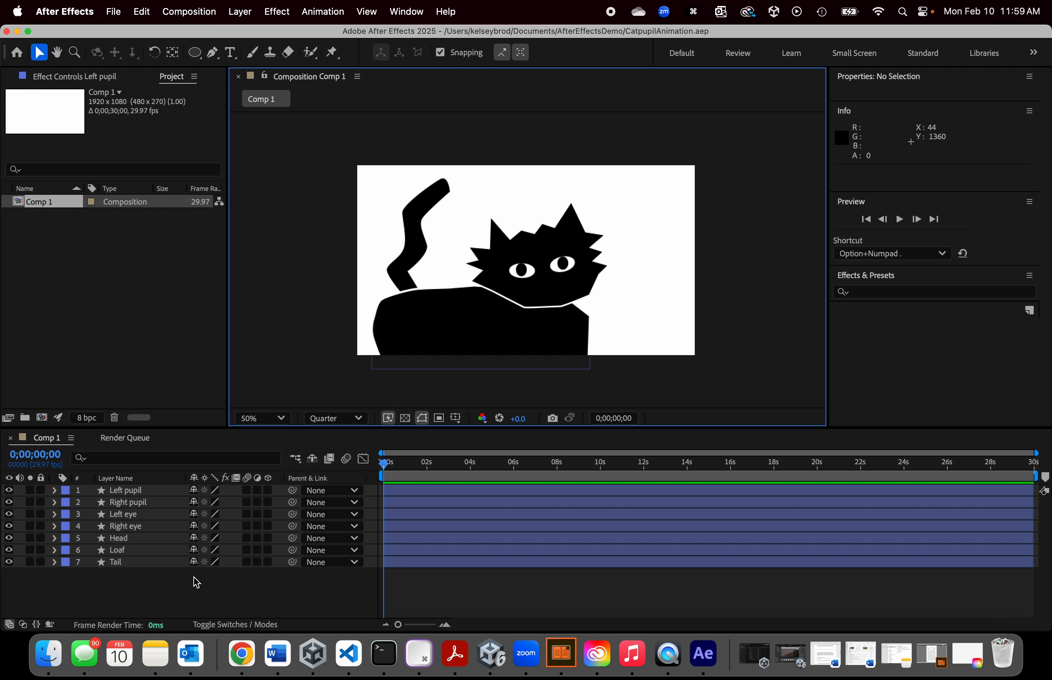
# Step: Try trimming the end of the Left pupil layer to about 2 seconds and extend it back to the full 30 seconds
pyautogui.click(418, 492)
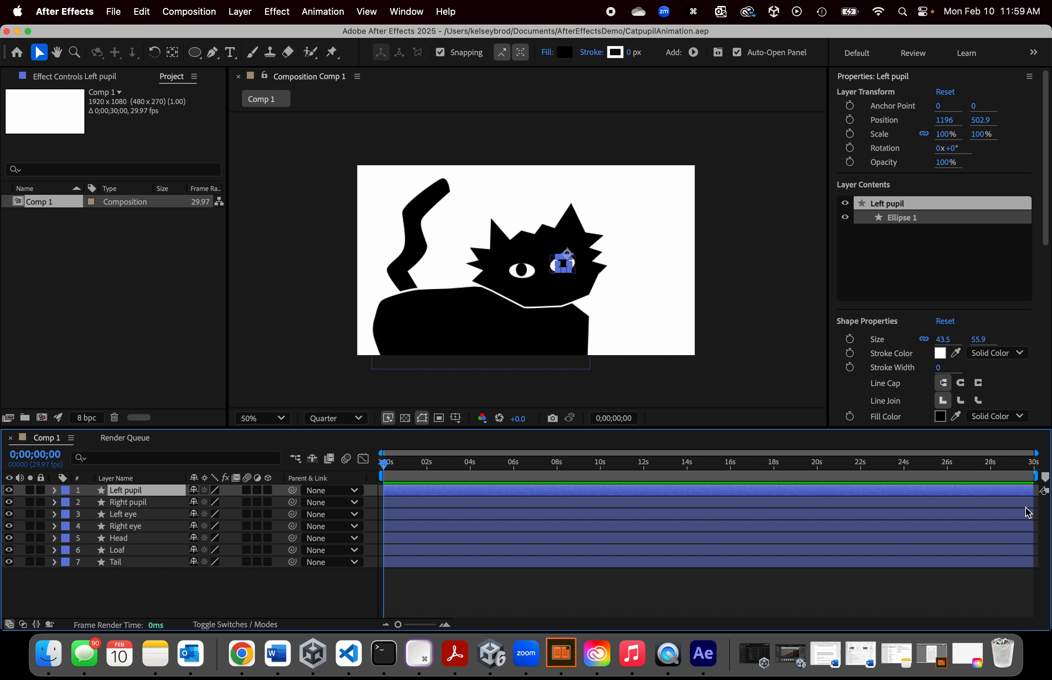
pyautogui.moveTo(1032, 495); pyautogui.dragTo(449, 469)
pyautogui.click(450, 468)
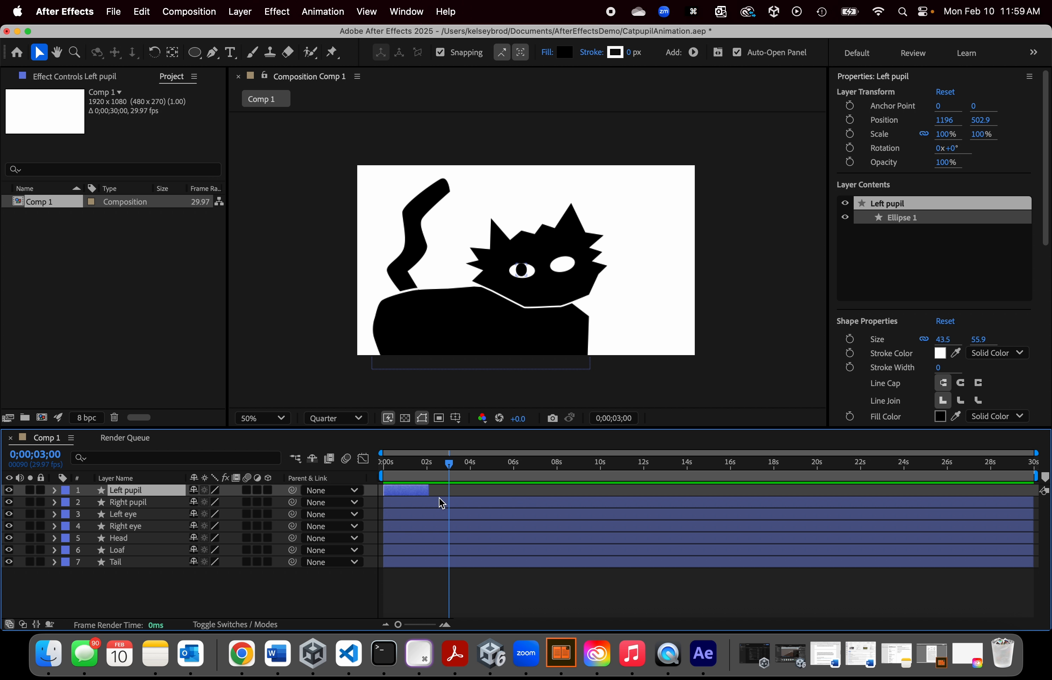
pyautogui.moveTo(429, 491)
pyautogui.mouseDown()
pyautogui.moveTo(769, 521)
pyautogui.moveTo(443, 496)
pyautogui.mouseUp()
pyautogui.moveTo(444, 491); pyautogui.dragTo(1034, 524)
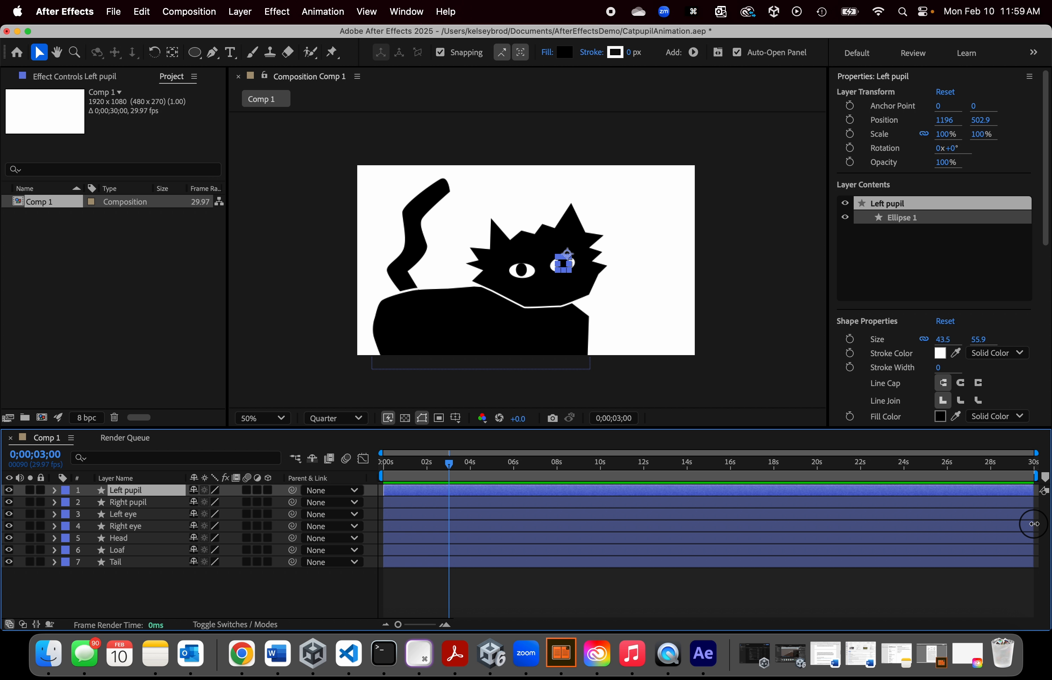
# Step: Select both pupil layers together and start Position keyframes for them at 3 seconds
pyautogui.keyDown('shift'); pyautogui.click(128, 505); pyautogui.keyUp('shift')
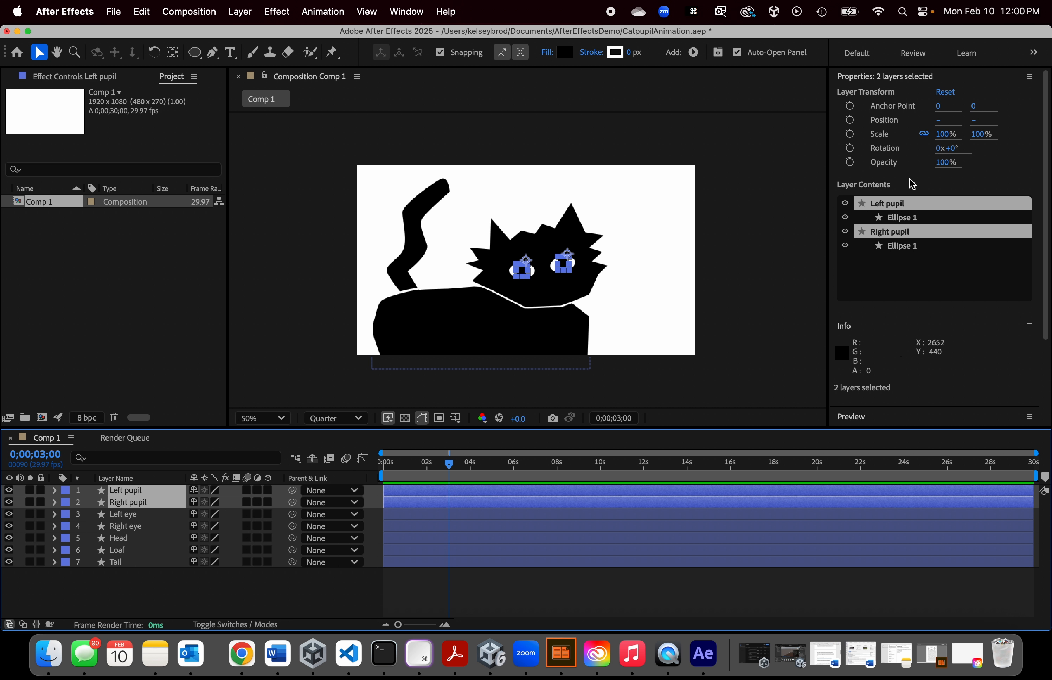
pyautogui.click(851, 121)
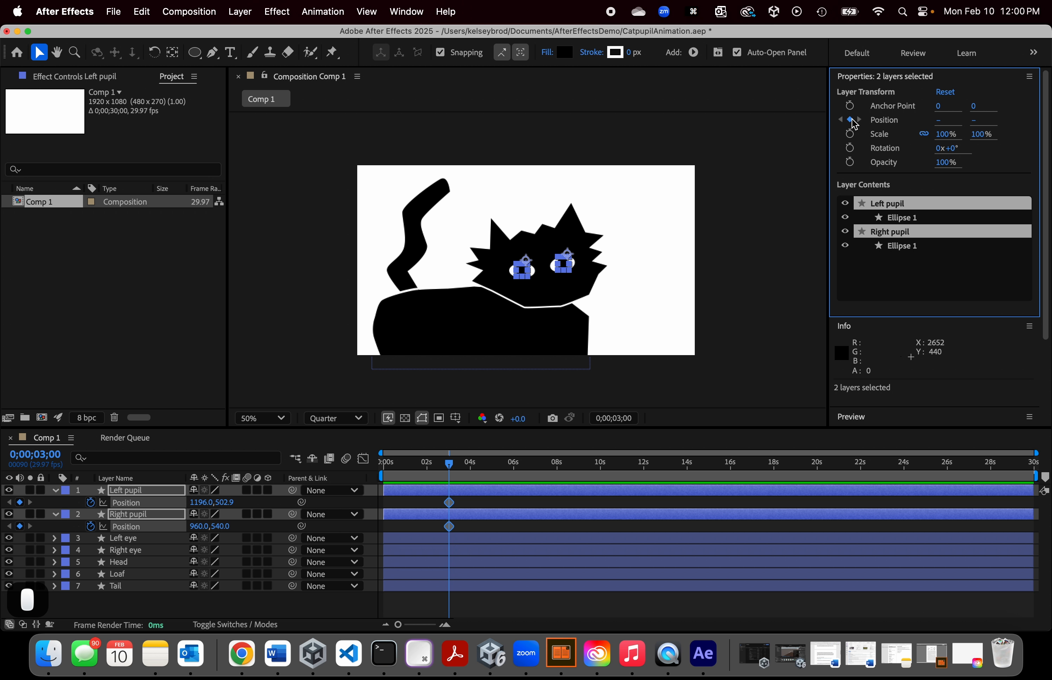
pyautogui.scroll(1, 498, 257)
pyautogui.scroll(1, 498, 265)
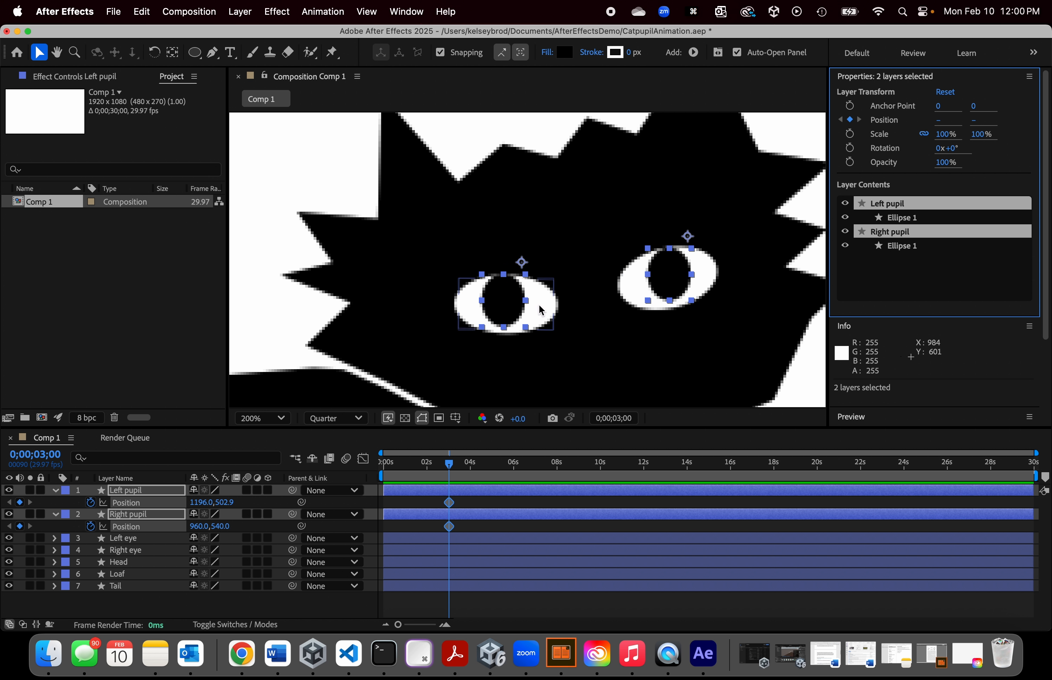
# Step: Keyframe both pupils shifted 28 px toward the eyes' left edges at 8 seconds and 50 px back to the right at 0;00;14;01
pyautogui.moveTo(450, 466); pyautogui.dragTo(558, 470)
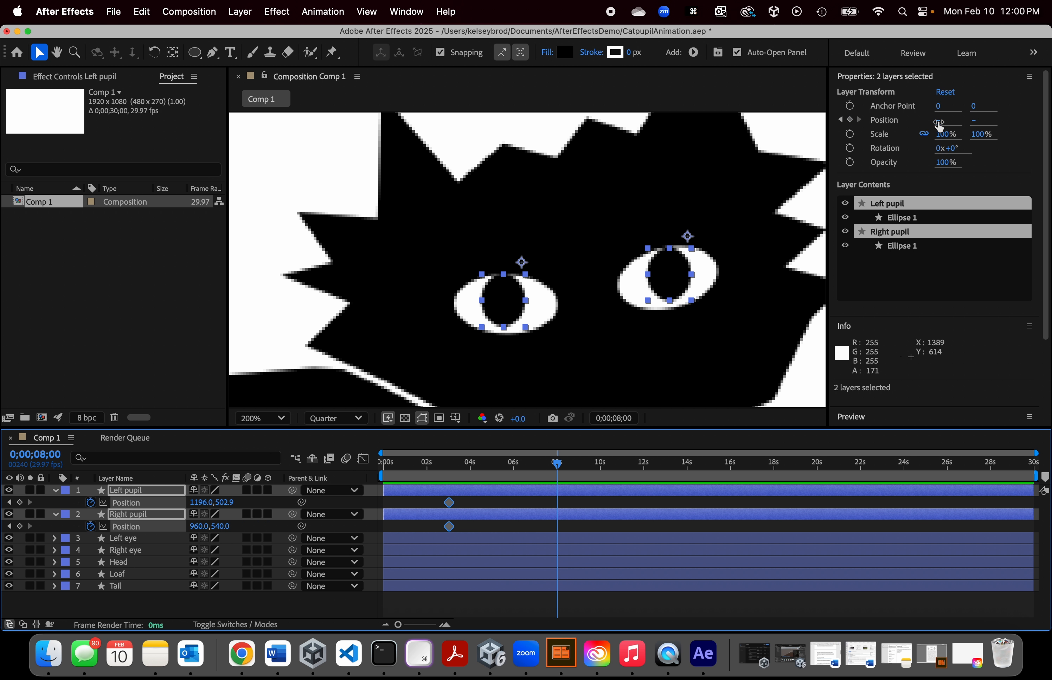
pyautogui.moveTo(939, 121); pyautogui.dragTo(920, 129)
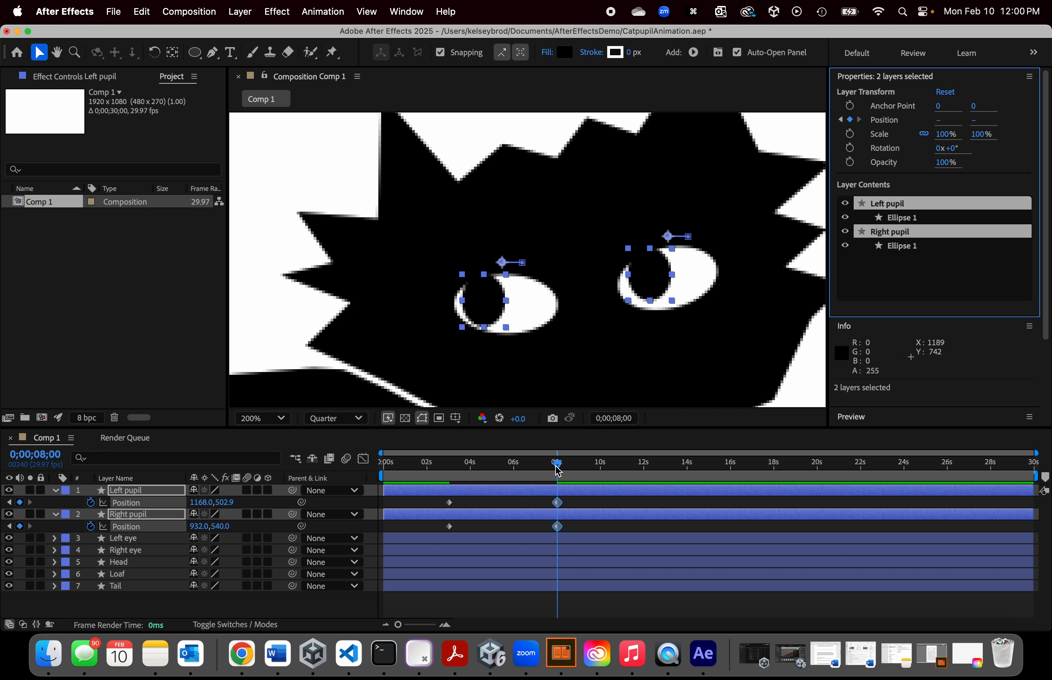
pyautogui.moveTo(558, 469); pyautogui.dragTo(687, 479)
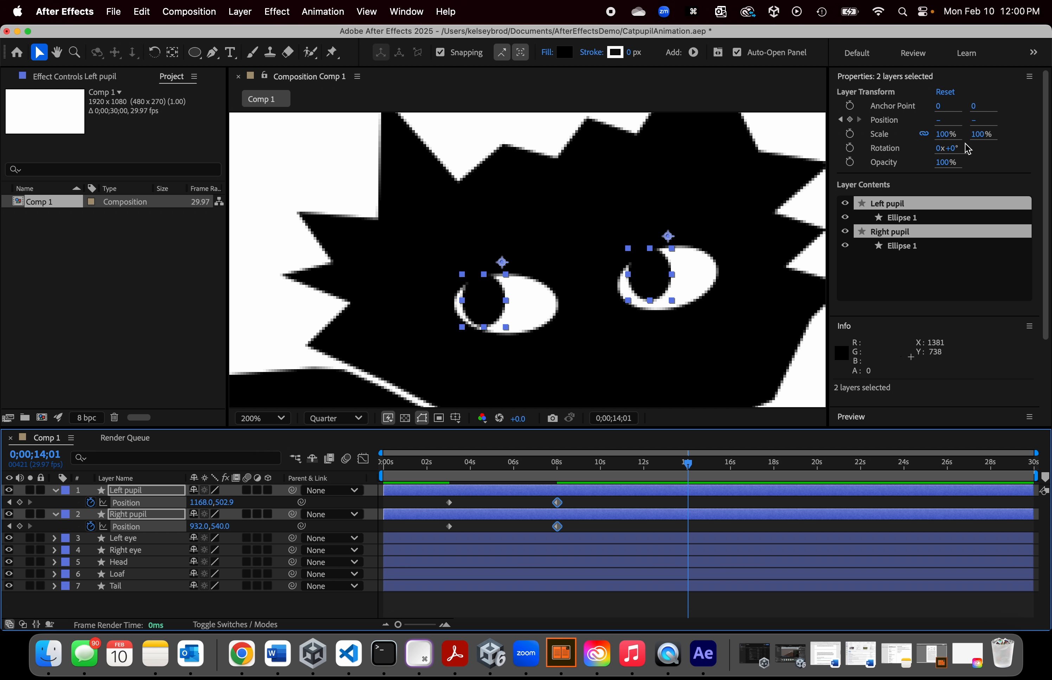
pyautogui.moveTo(953, 121); pyautogui.dragTo(977, 124)
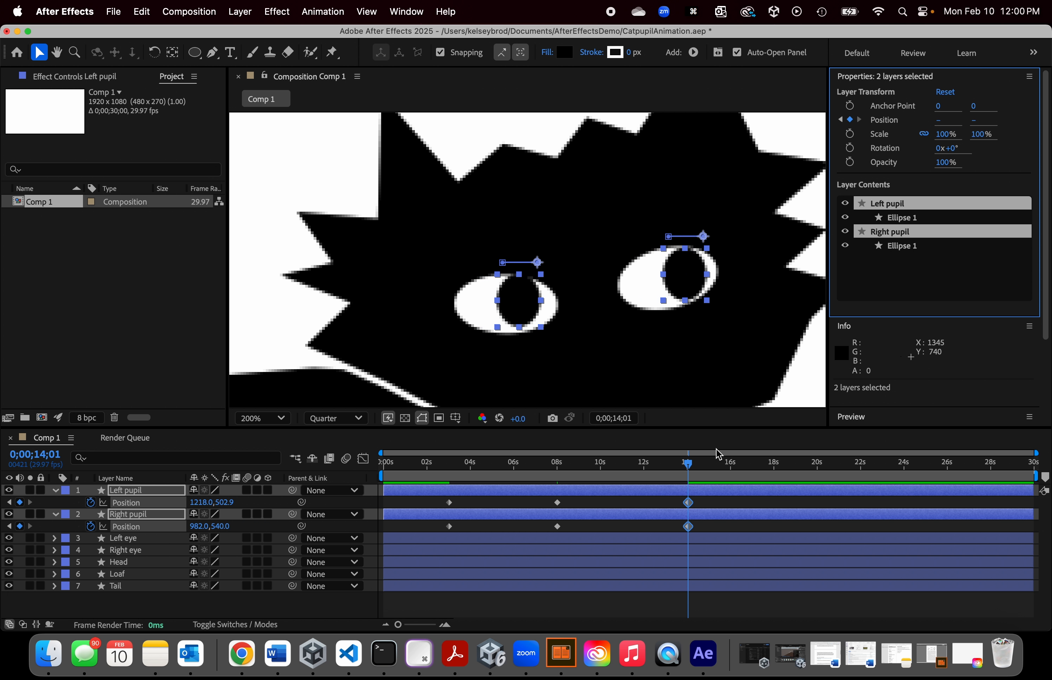
# Step: Play the pupil animation from near the start of the timeline past the last keyframes, and stop playback
pyautogui.moveTo(691, 468); pyautogui.dragTo(389, 467)
pyautogui.press('space')
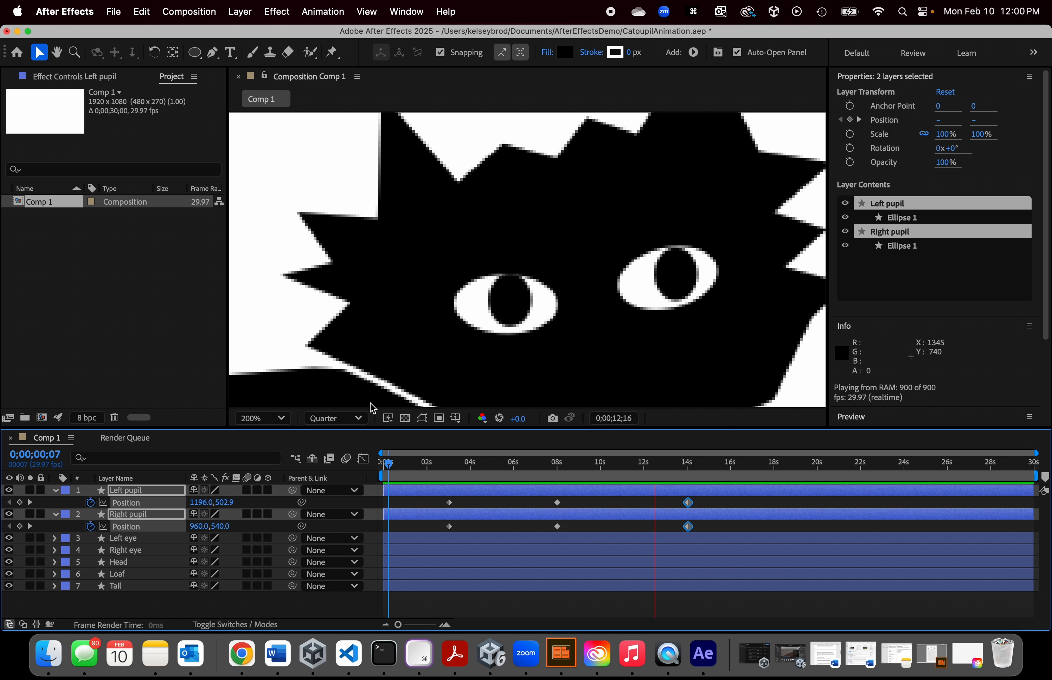
pyautogui.press('space')
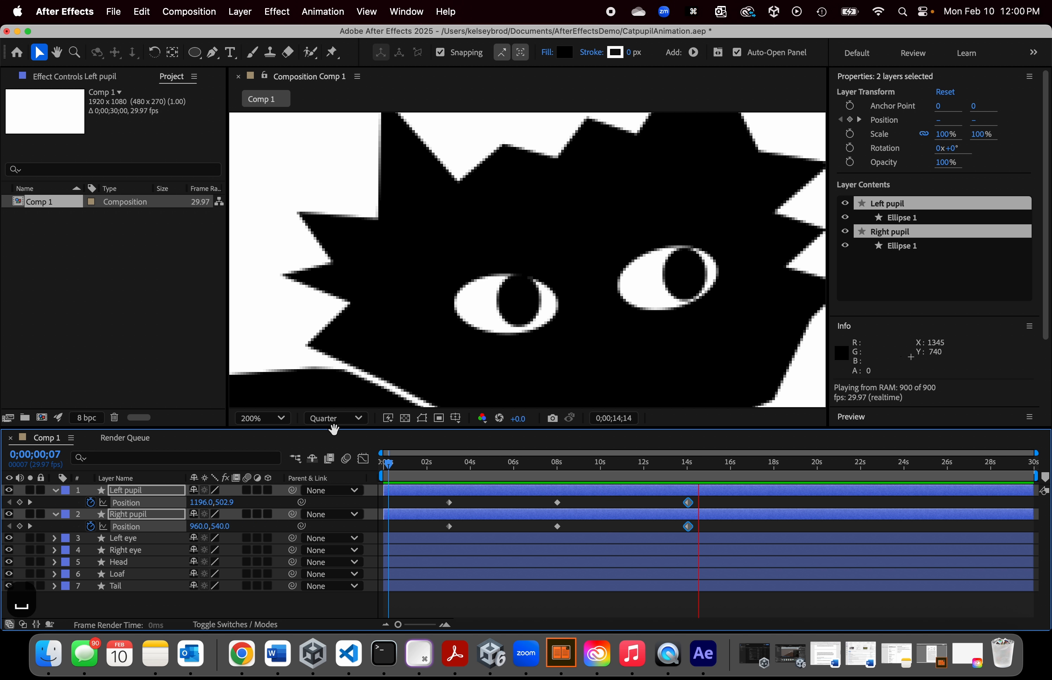
# Step: Preview the animation from near the start at Full resolution and return the preview resolution to Quarter
pyautogui.click(353, 419)
pyautogui.click(329, 463)
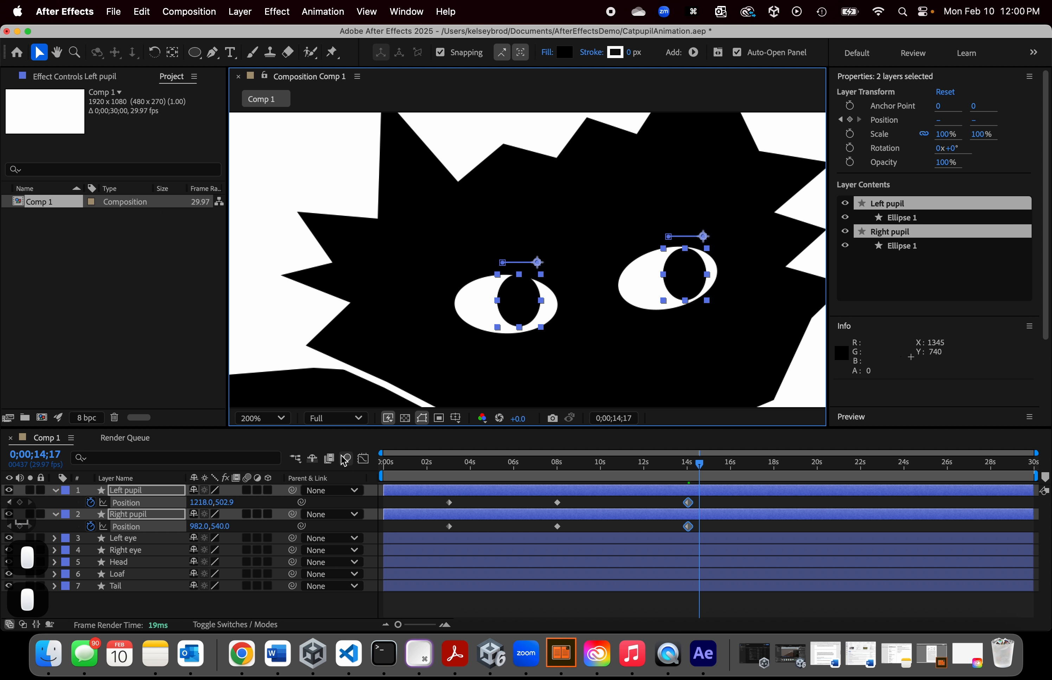
pyautogui.click(386, 464)
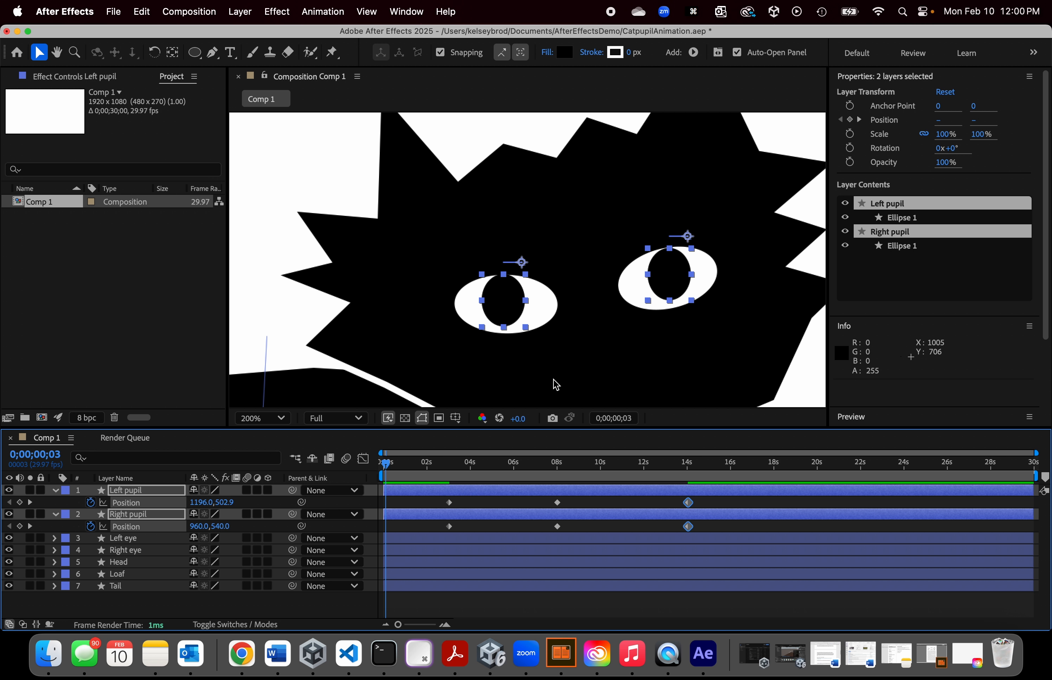
pyautogui.press('space')
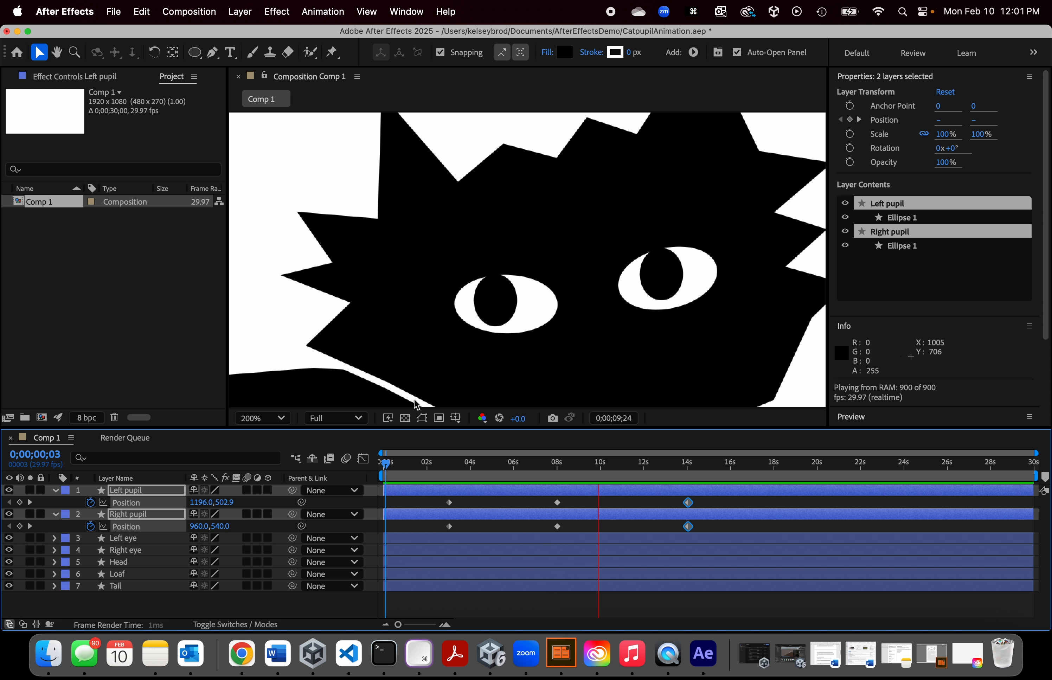
pyautogui.click(344, 421)
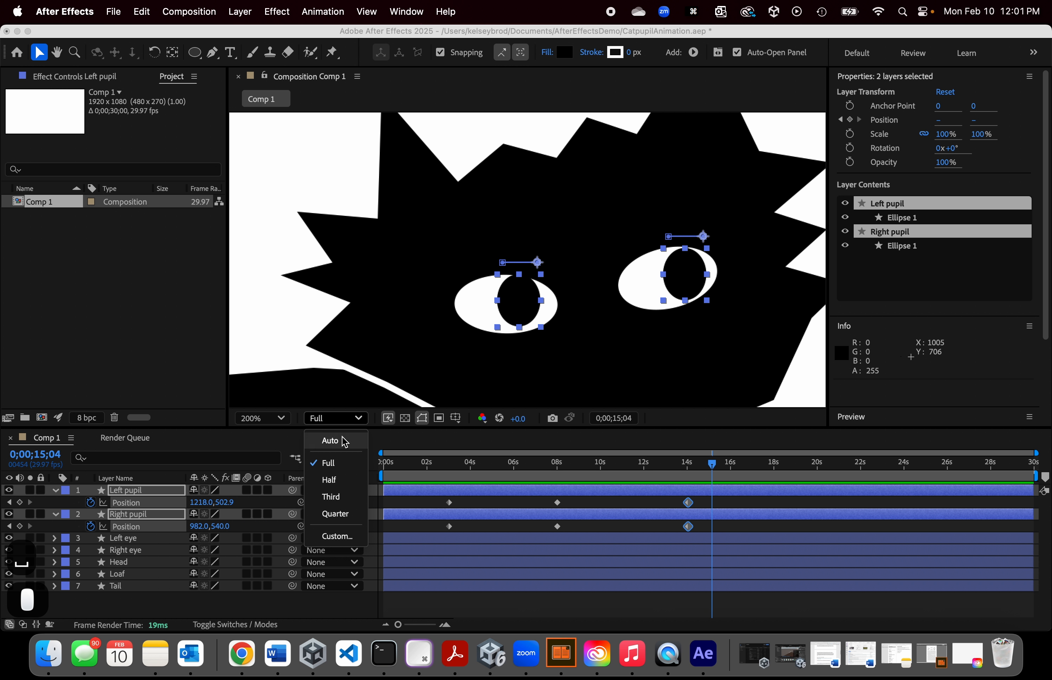
pyautogui.click(335, 514)
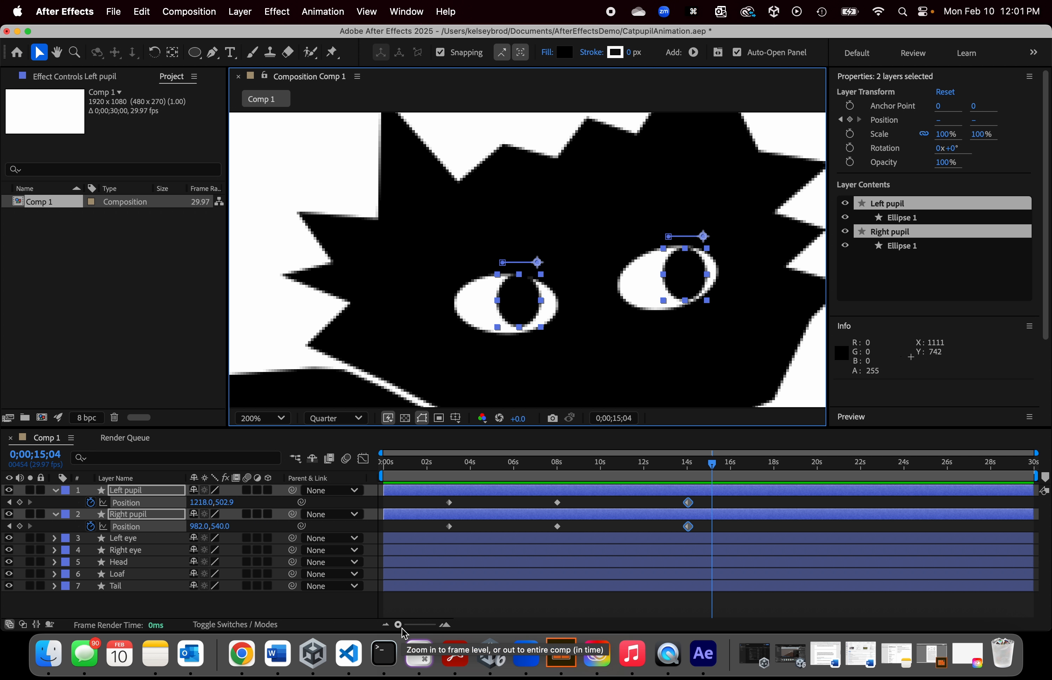
# Step: Cut the first Position keyframes of both pupils and paste them at 0;00;02;00
pyautogui.moveTo(401, 627)
pyautogui.mouseDown()
pyautogui.moveTo(416, 629)
pyautogui.moveTo(392, 628)
pyautogui.mouseUp()
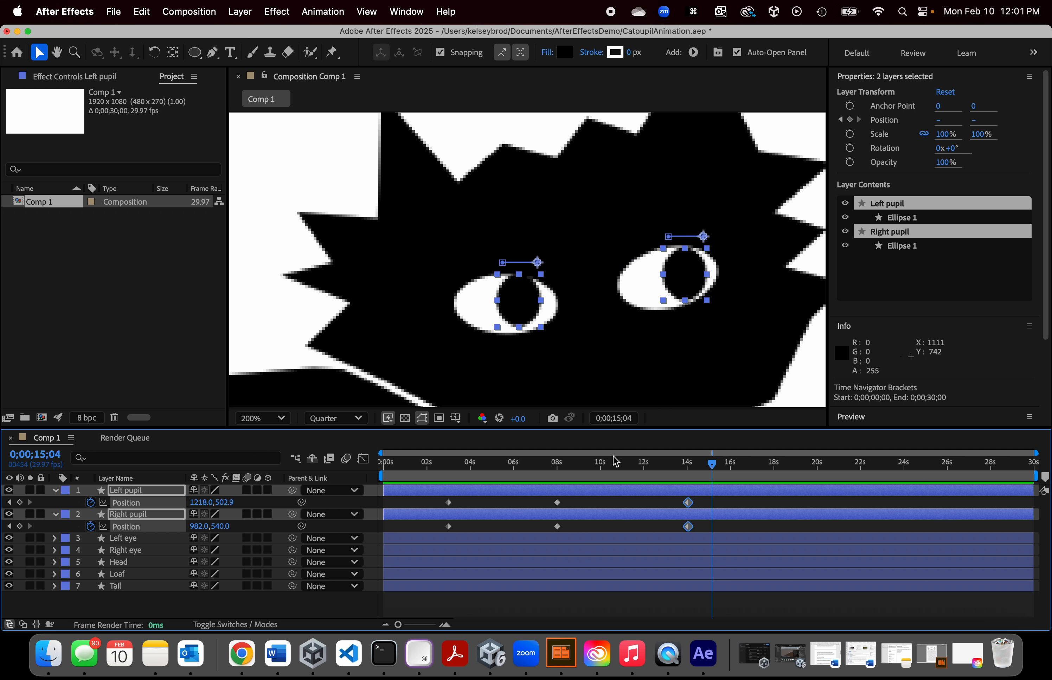
pyautogui.click(462, 526)
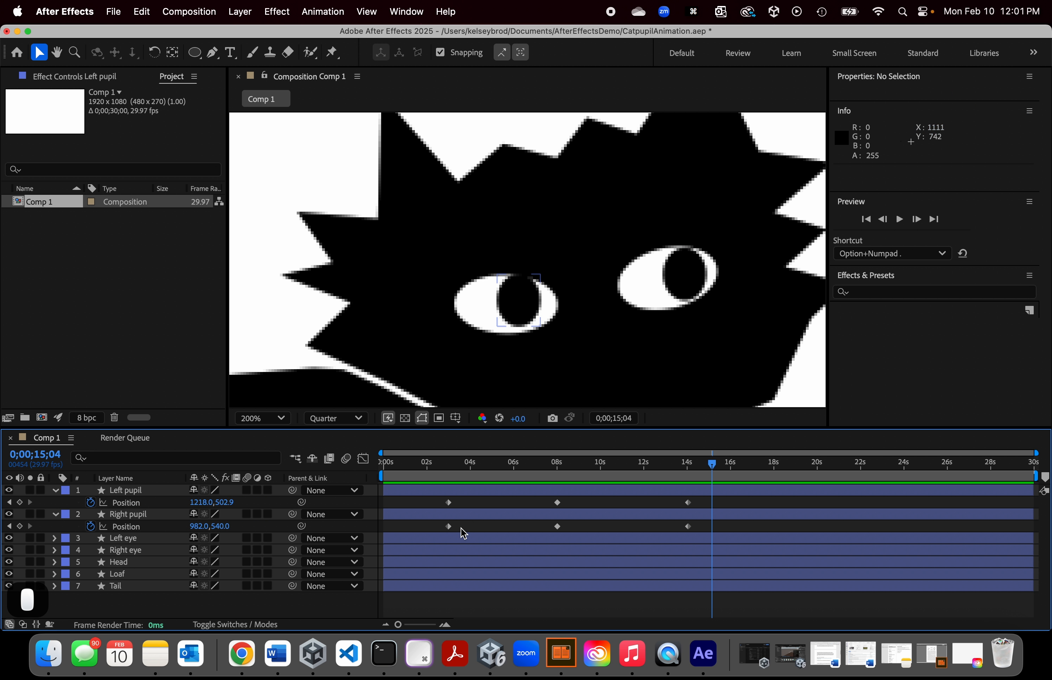
pyautogui.moveTo(467, 532); pyautogui.dragTo(435, 499)
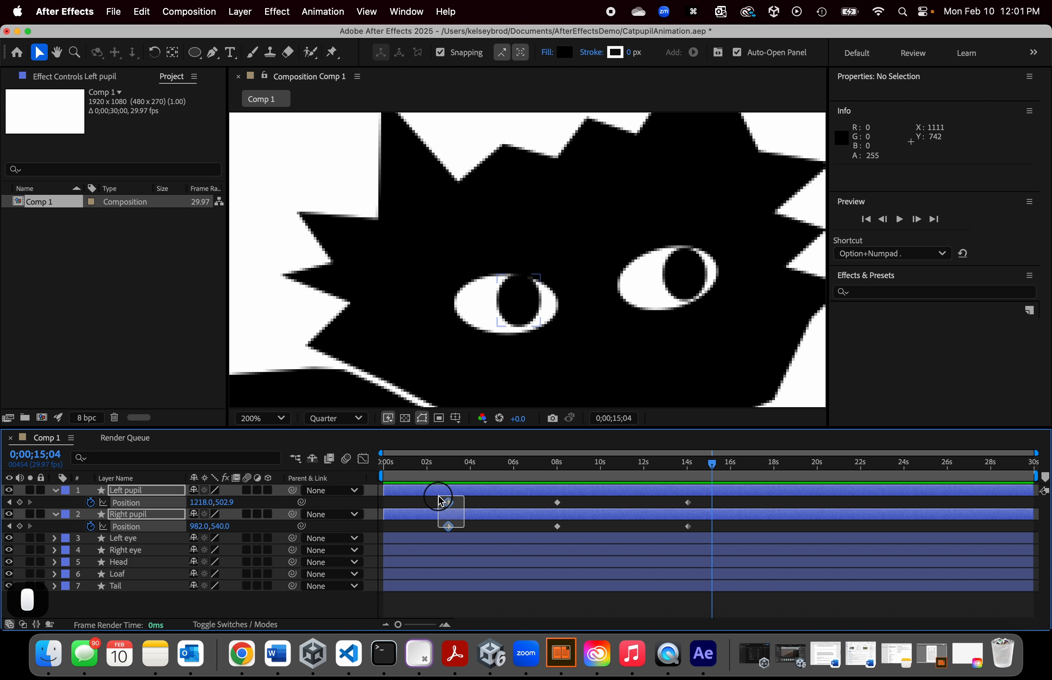
pyautogui.moveTo(711, 464); pyautogui.dragTo(428, 473)
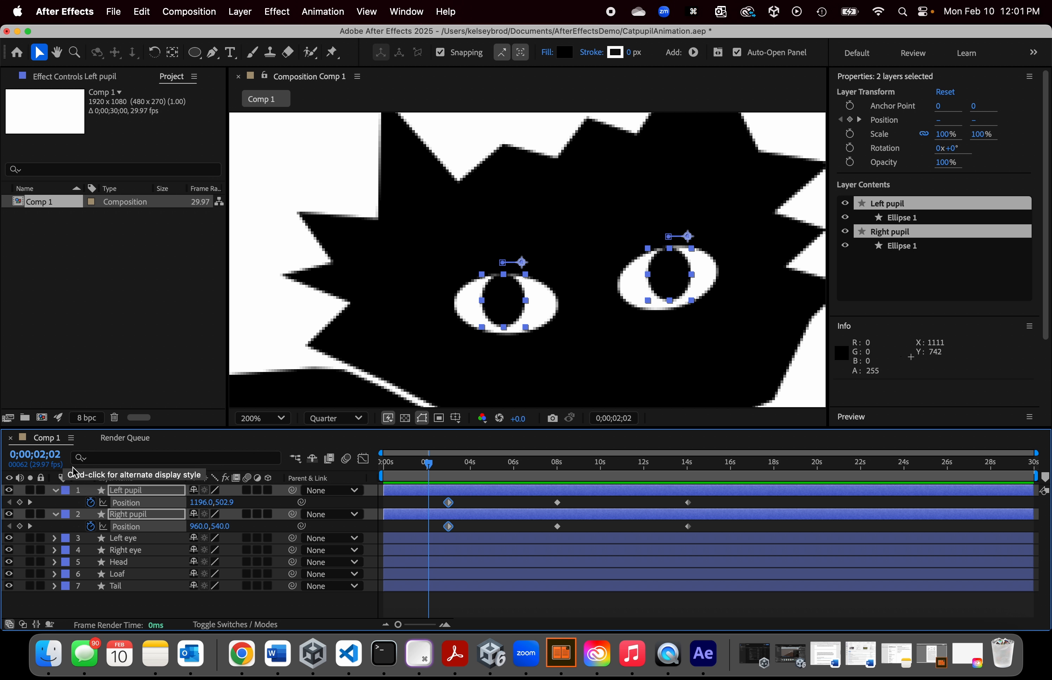
pyautogui.click(33, 456)
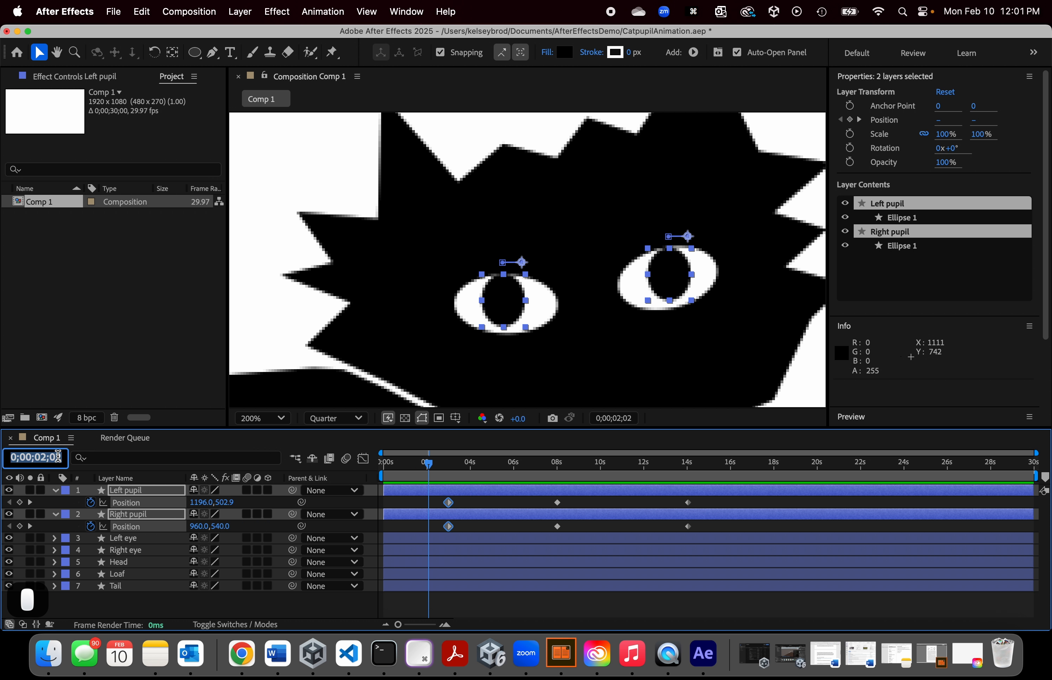
pyautogui.press('BackSpace')
pyautogui.write('0')
pyautogui.press('Return')
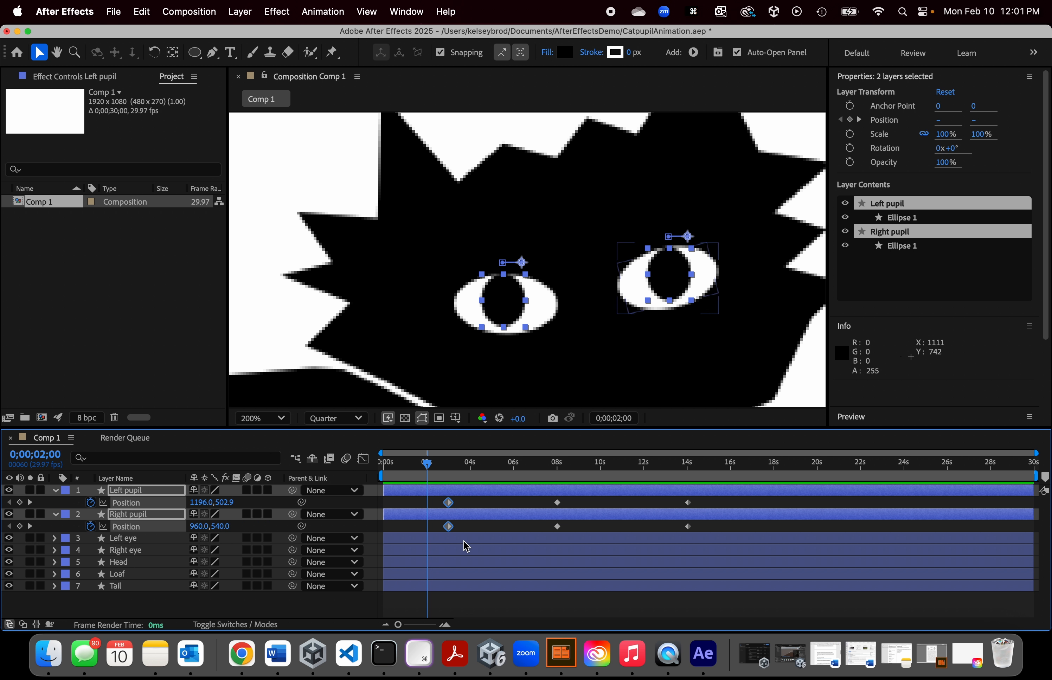
pyautogui.press('cmd+c')
pyautogui.press('cmd+x')
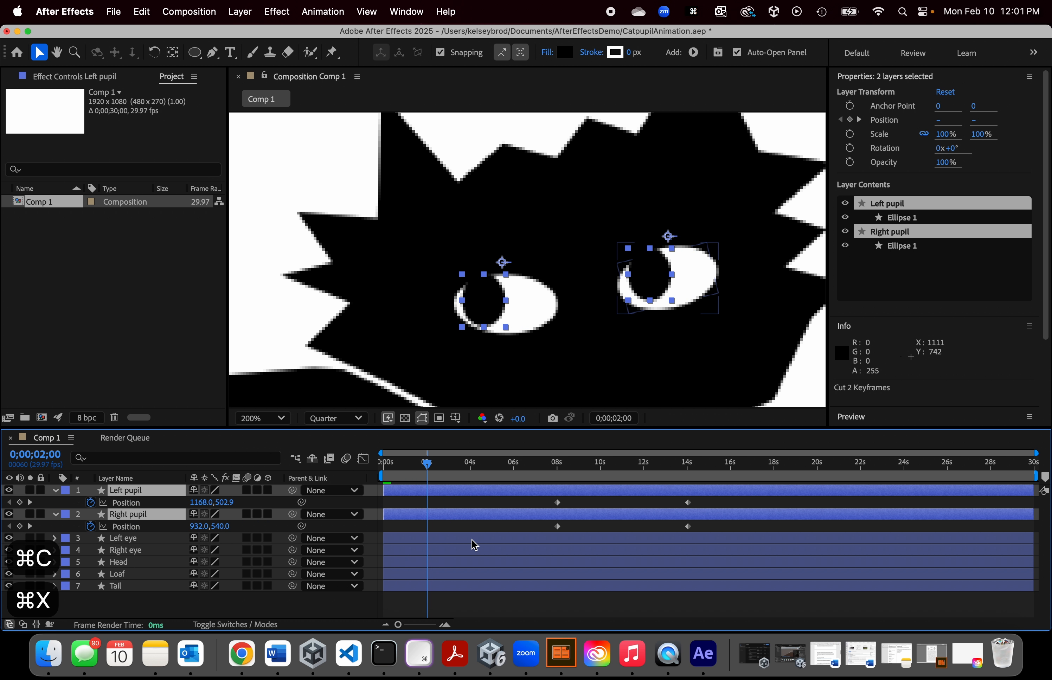
pyautogui.press('cmd+v')
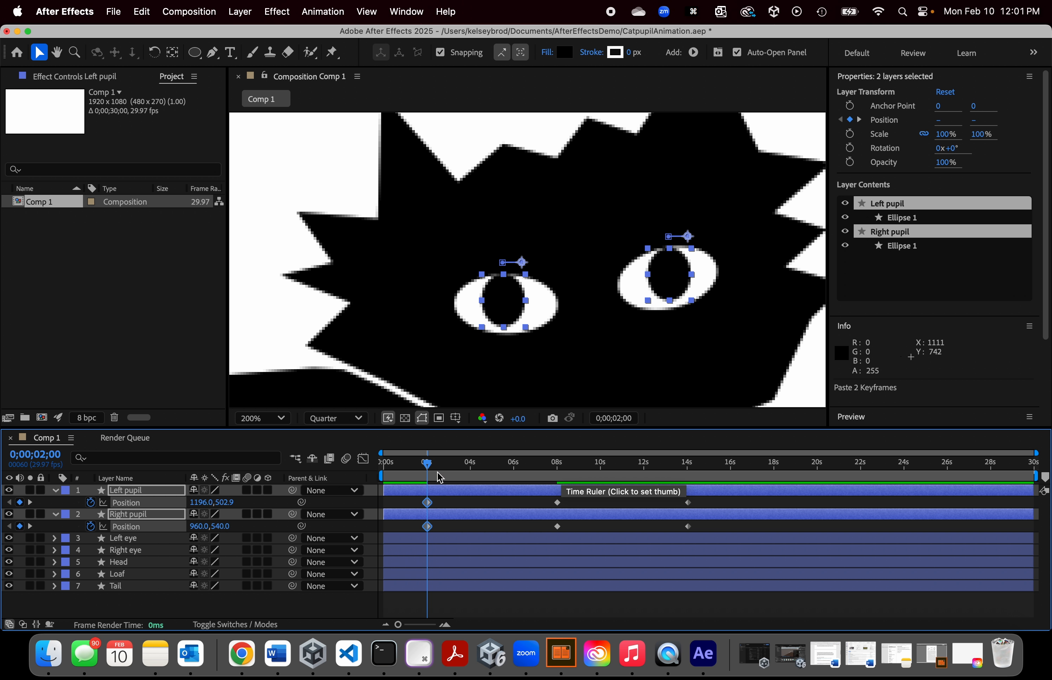
# Step: Set the current time to 0;00;08;00 and select both pupils' Position keyframes at that time to check their alignment
pyautogui.click(47, 455)
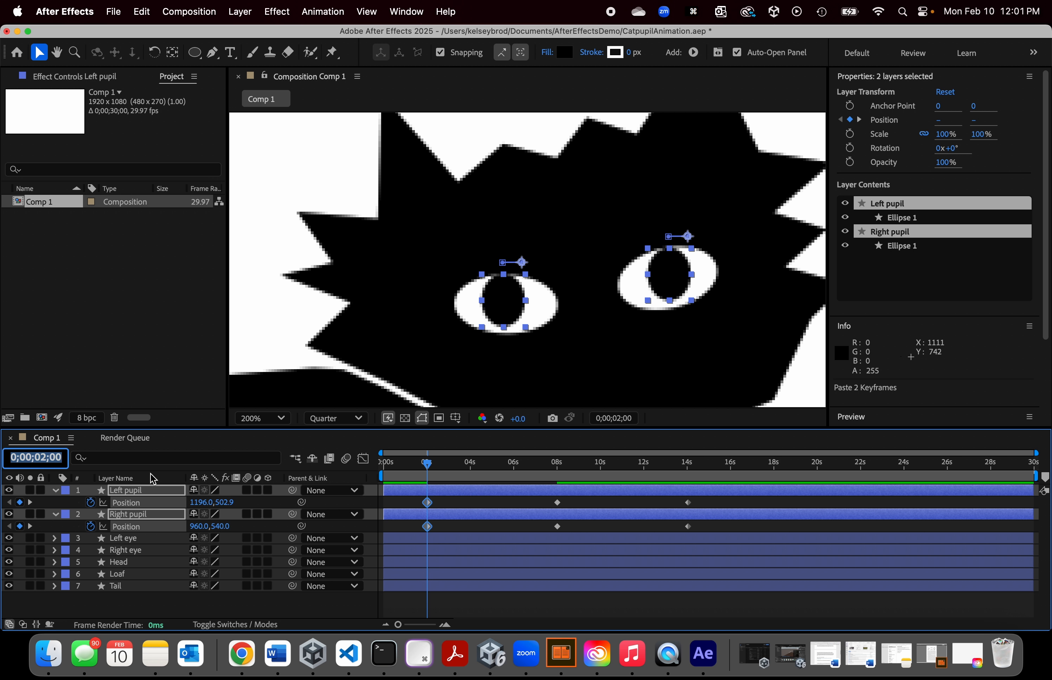
pyautogui.click(45, 457)
pyautogui.press('BackSpace')
pyautogui.write('8')
pyautogui.press('Return')
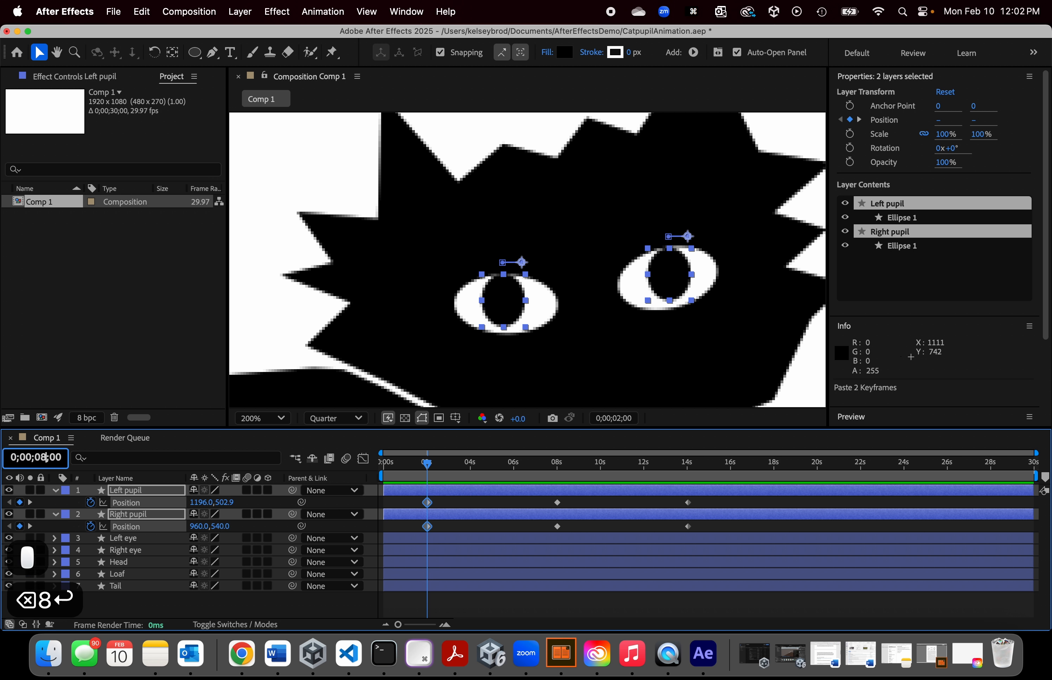
pyautogui.click(578, 525)
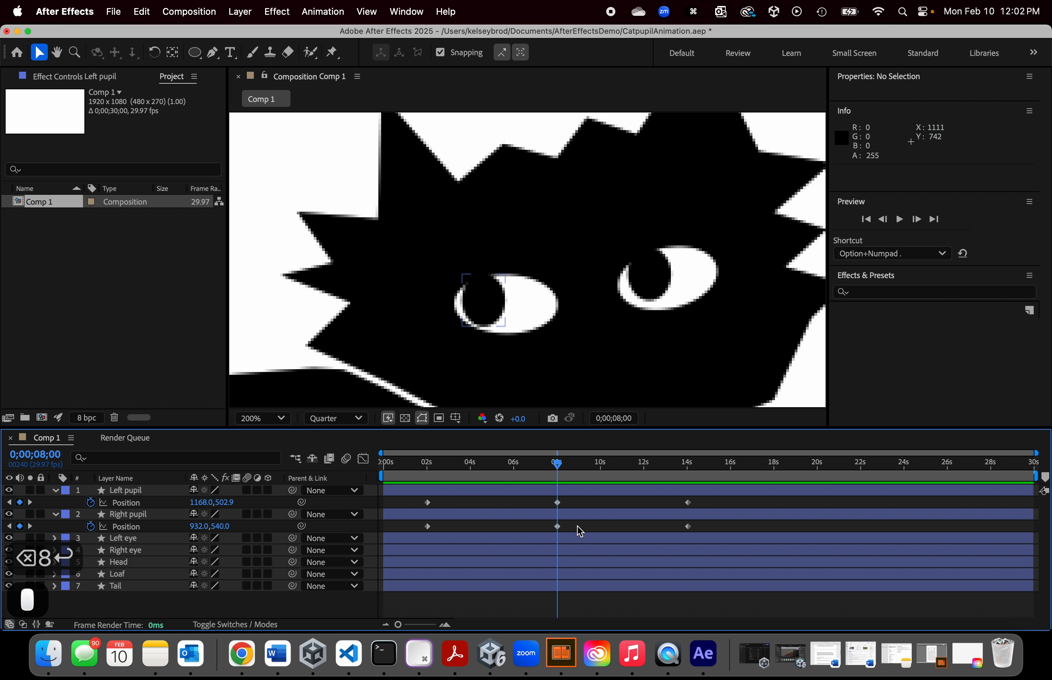
pyautogui.moveTo(545, 497); pyautogui.dragTo(574, 522)
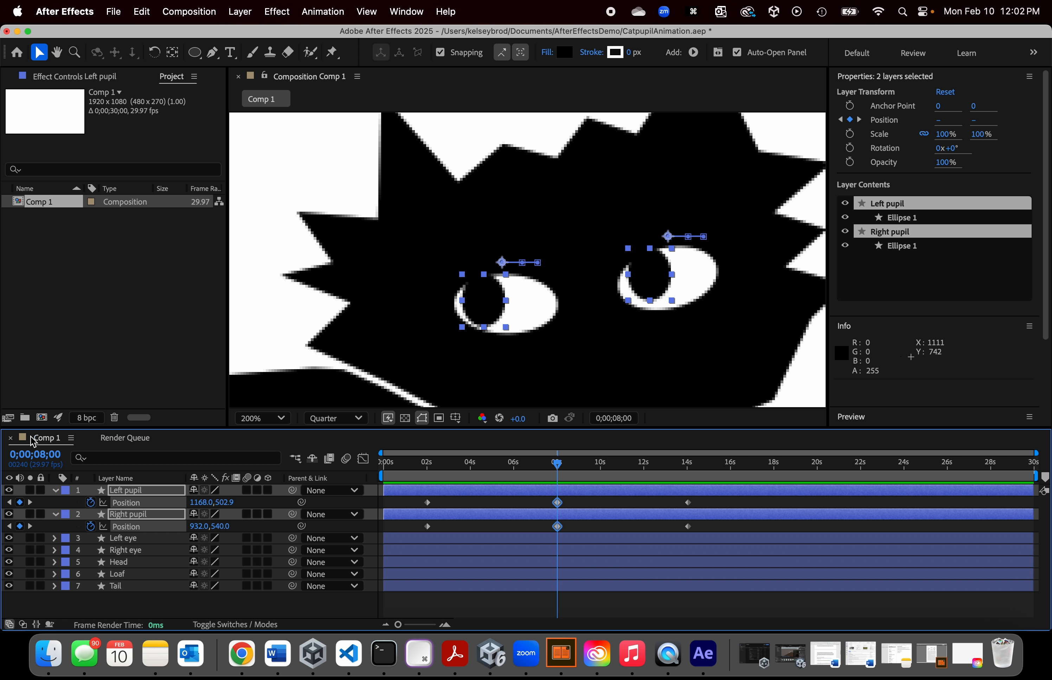
# Step: Set the current time to 0;00;14;00 and move both pupils' last Position keyframes onto that exact frame
pyautogui.click(48, 457)
pyautogui.click(47, 457)
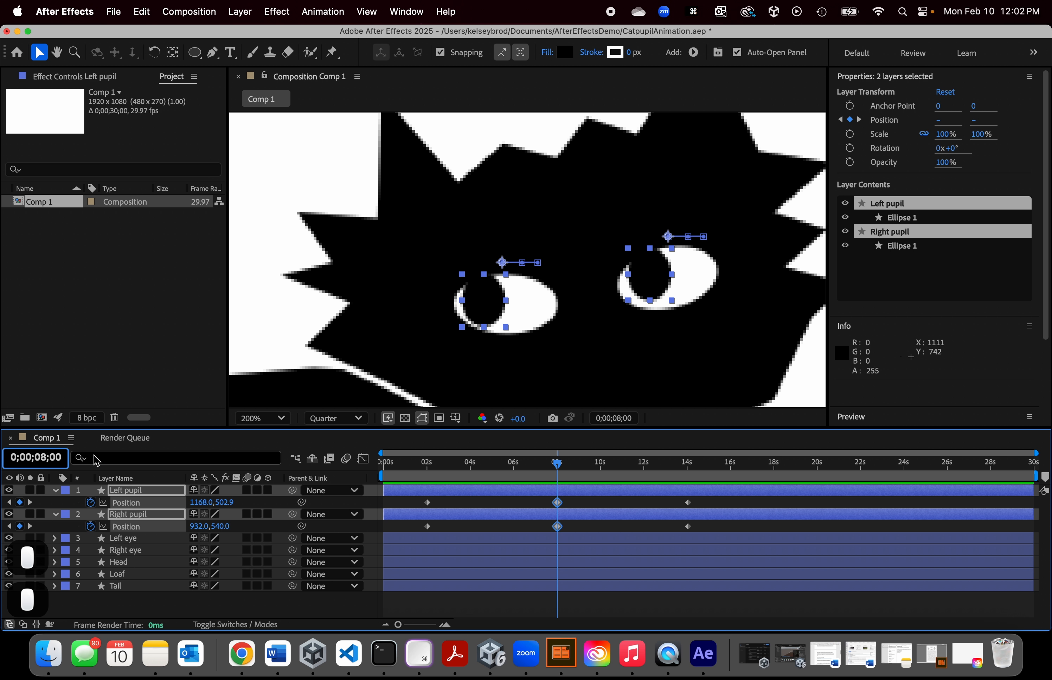
pyautogui.press('BackSpace')
pyautogui.write('14')
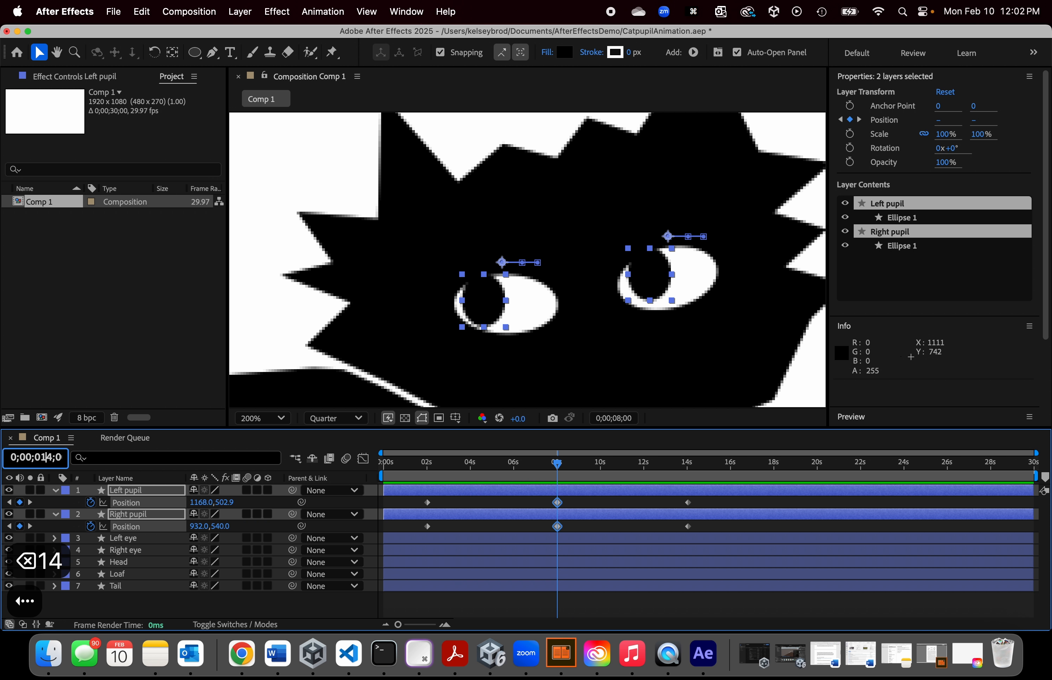
pyautogui.press('Return')
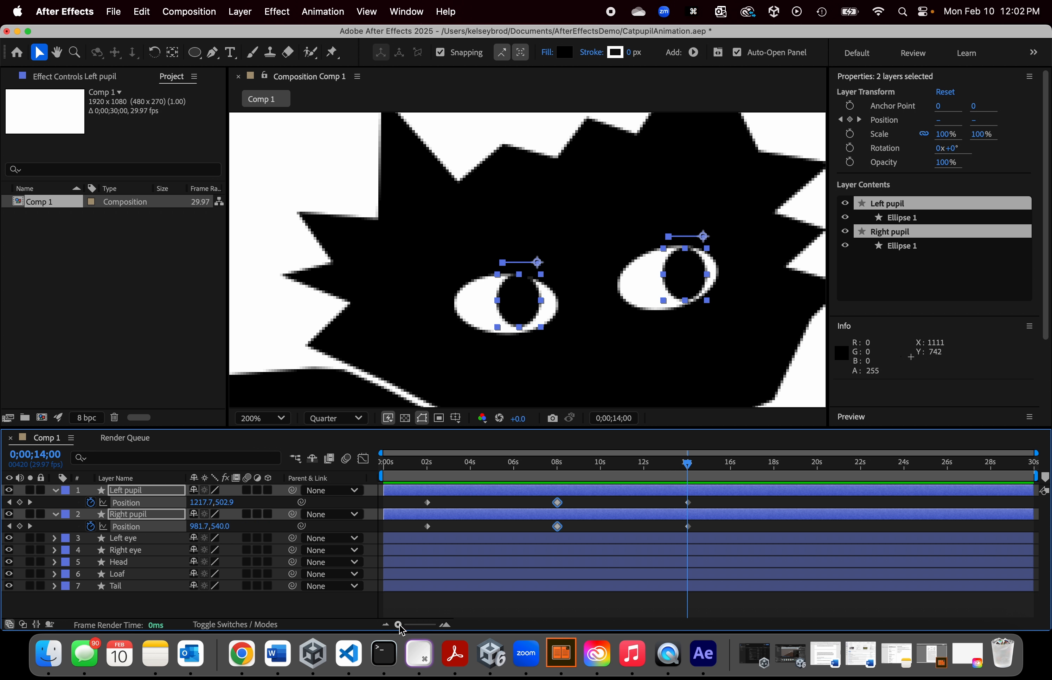
pyautogui.moveTo(400, 628); pyautogui.dragTo(439, 632)
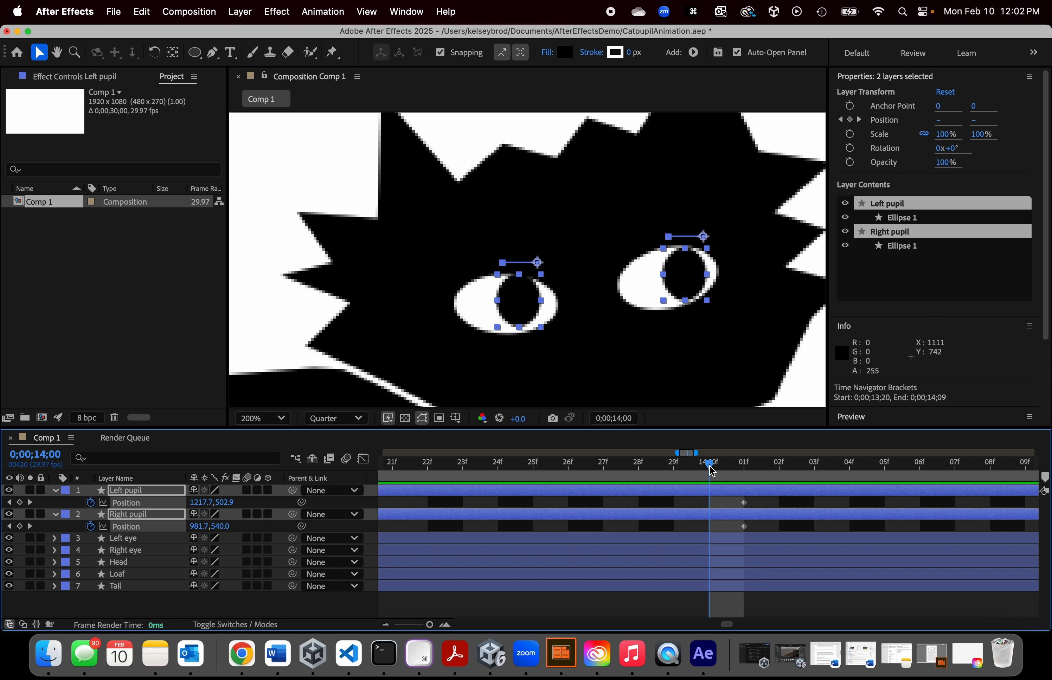
pyautogui.moveTo(711, 471)
pyautogui.mouseDown()
pyautogui.moveTo(688, 469)
pyautogui.moveTo(717, 476)
pyautogui.mouseUp()
pyautogui.moveTo(778, 535); pyautogui.dragTo(710, 502)
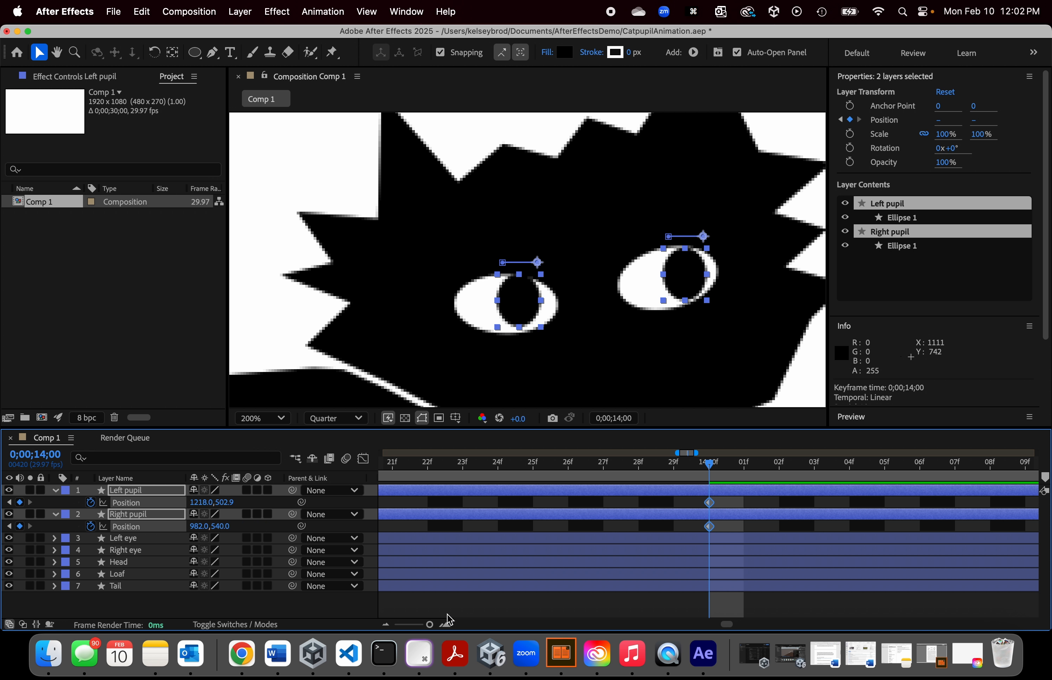
pyautogui.moveTo(428, 625); pyautogui.dragTo(397, 625)
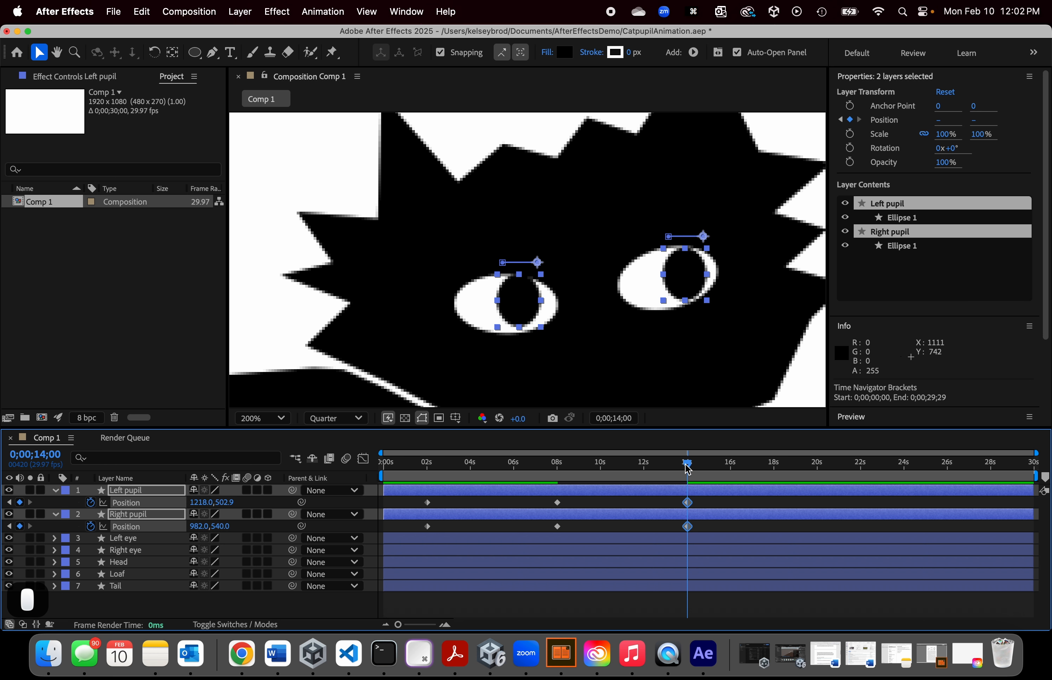
# Step: Play the pupil animation from near the start, stop it, and scrub the timeline up to the last keyframes
pyautogui.moveTo(687, 469); pyautogui.dragTo(391, 469)
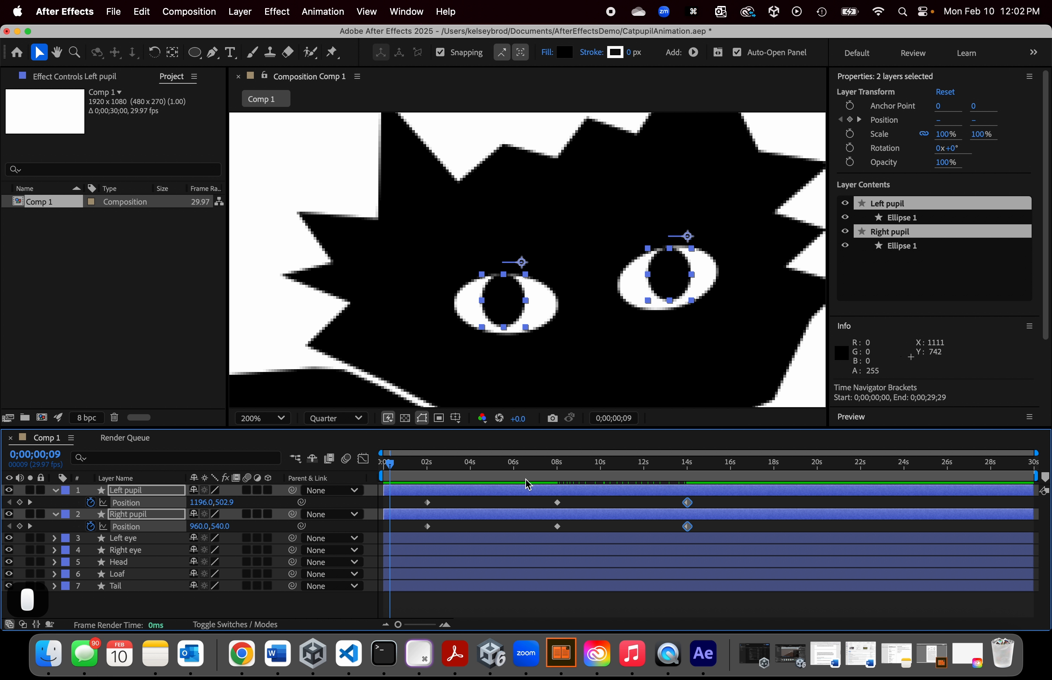
pyautogui.press('space')
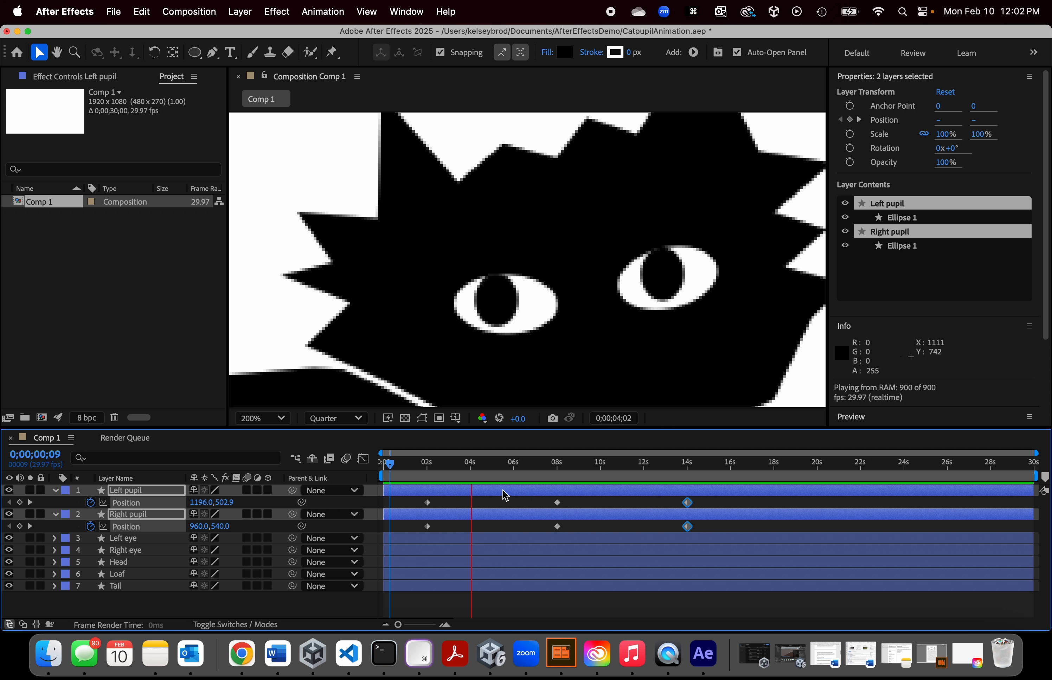
pyautogui.press('space')
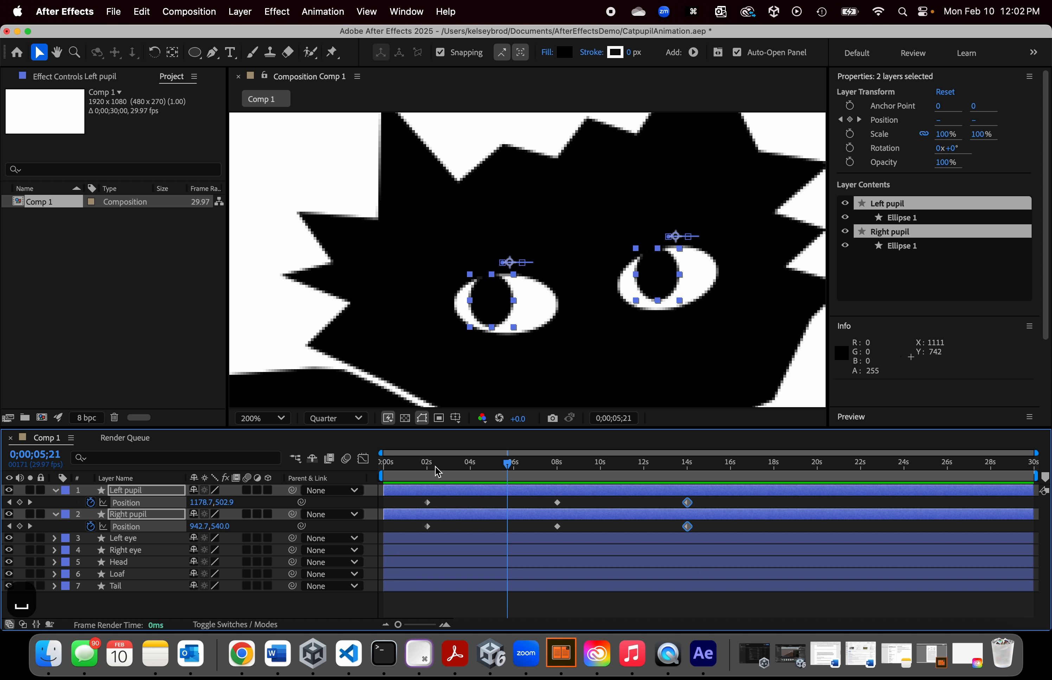
pyautogui.moveTo(513, 470); pyautogui.dragTo(644, 464)
pyautogui.moveTo(404, 625); pyautogui.dragTo(428, 625)
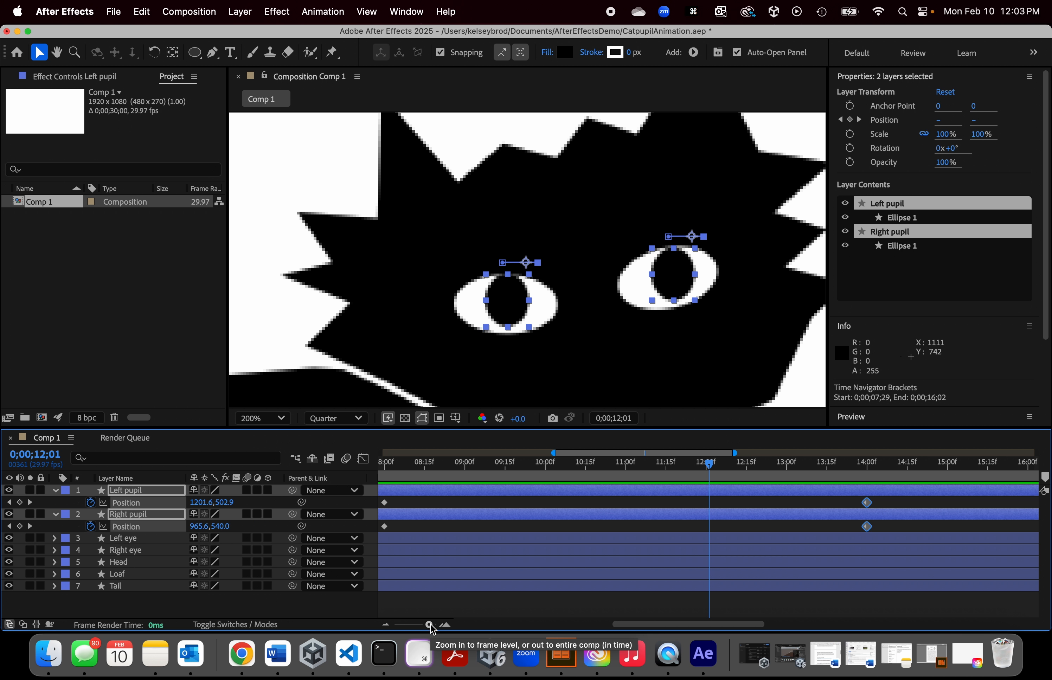
pyautogui.moveTo(429, 625); pyautogui.dragTo(387, 625)
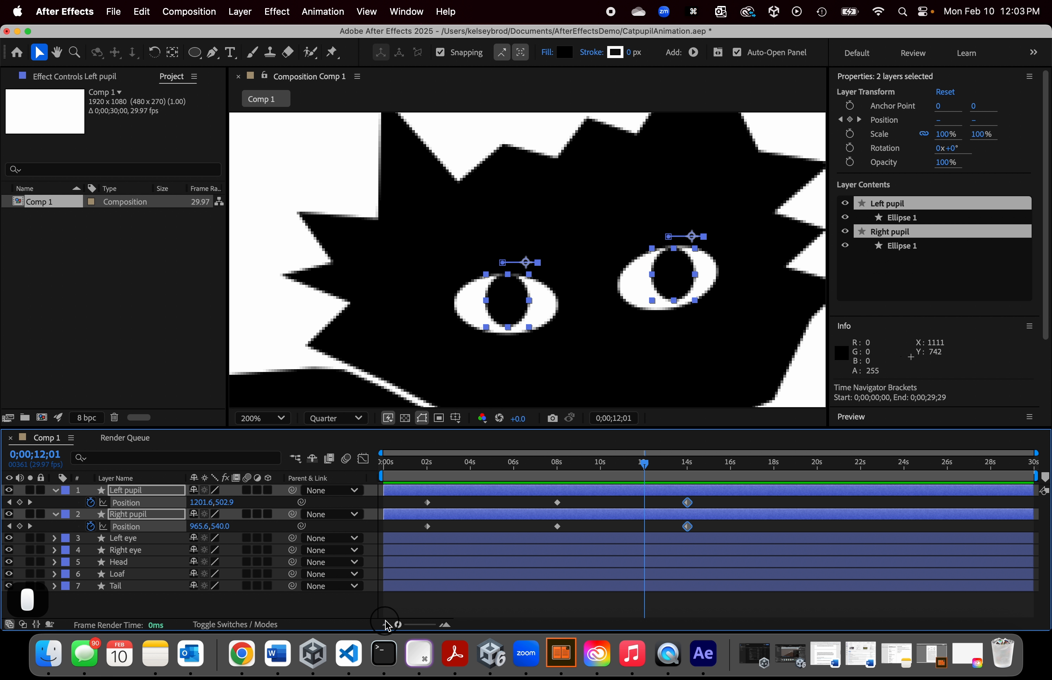
pyautogui.moveTo(645, 468); pyautogui.dragTo(686, 482)
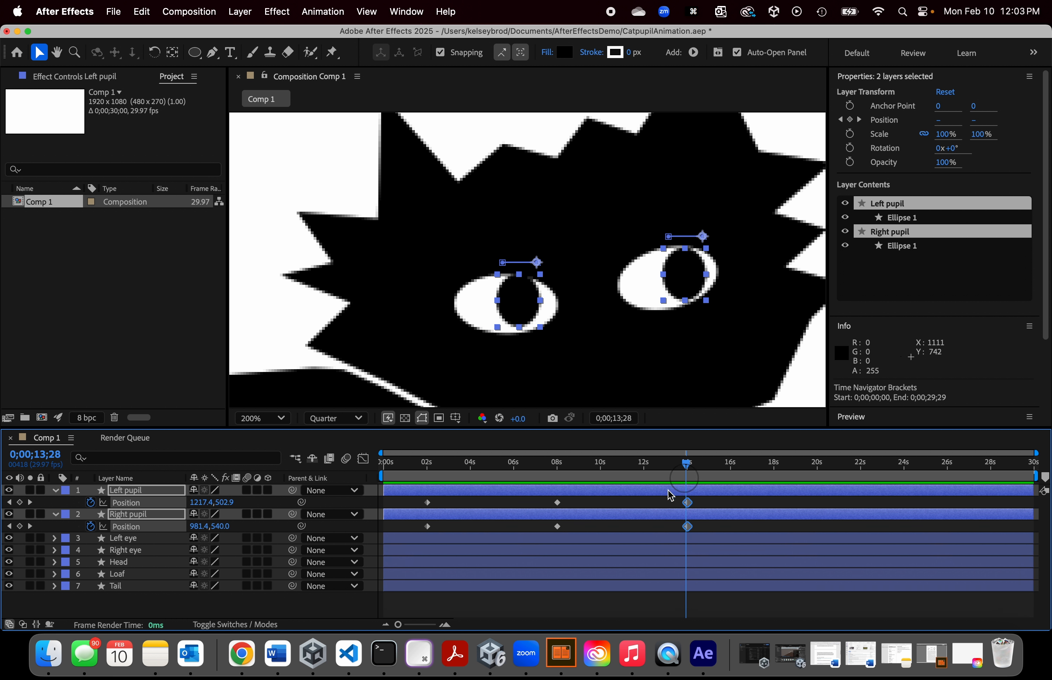
# Step: Copy both pupils' 8-second Position keyframes and paste them at 0;00;20;00
pyautogui.moveTo(584, 531); pyautogui.dragTo(548, 500)
pyautogui.press('super+c')
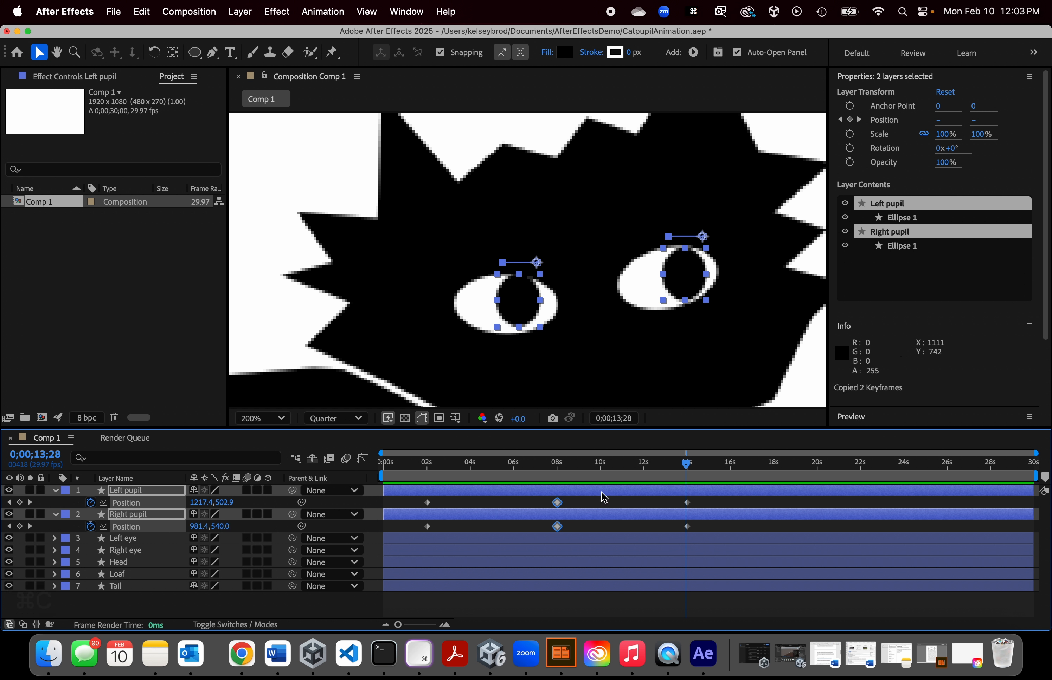
pyautogui.moveTo(687, 471); pyautogui.dragTo(809, 468)
pyautogui.click(39, 455)
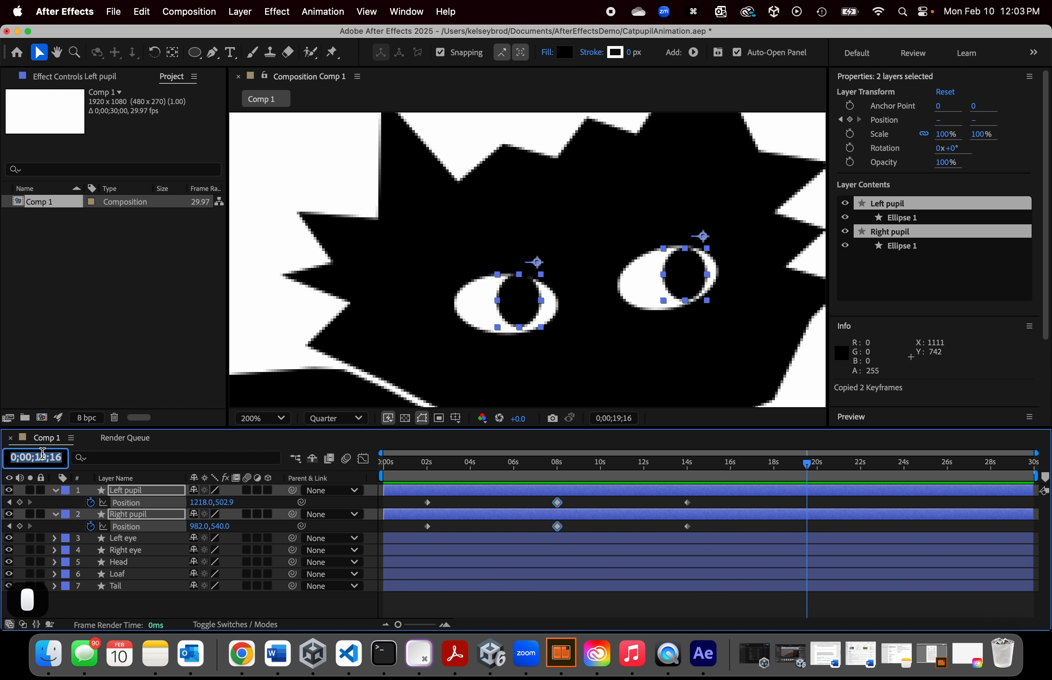
pyautogui.click(47, 456)
pyautogui.press('BackSpace')
pyautogui.press('BackSpace')
pyautogui.write('20')
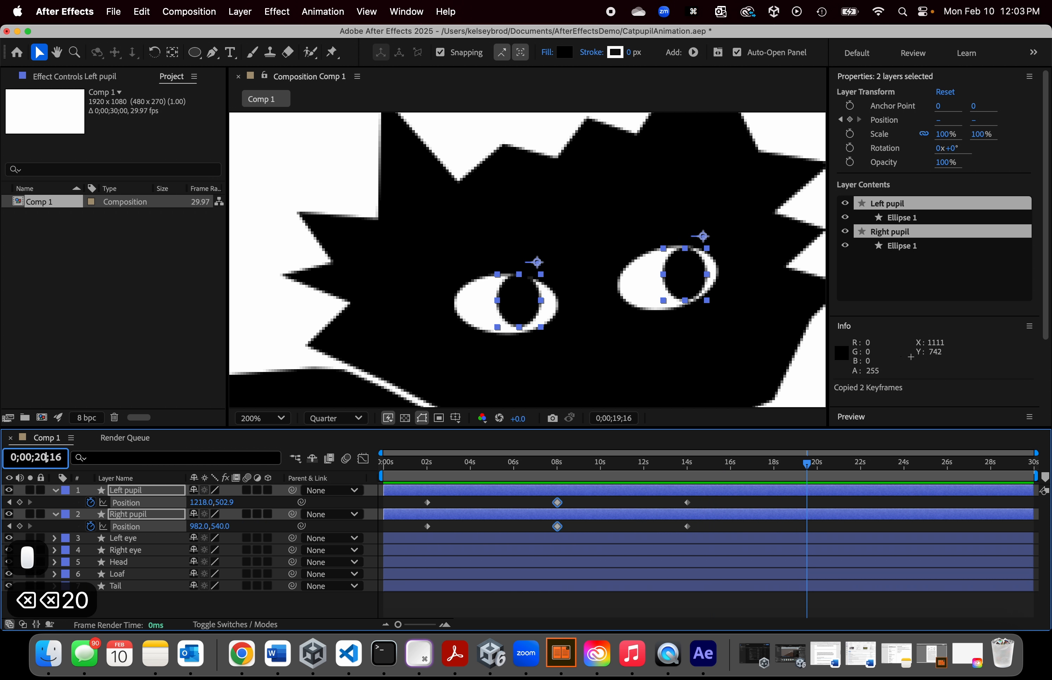
pyautogui.press('Right')
pyautogui.press('Right')
pyautogui.press('Right')
pyautogui.press('Right')
pyautogui.press('BackSpace')
pyautogui.press('BackSpace')
pyautogui.write('00')
pyautogui.press('Return')
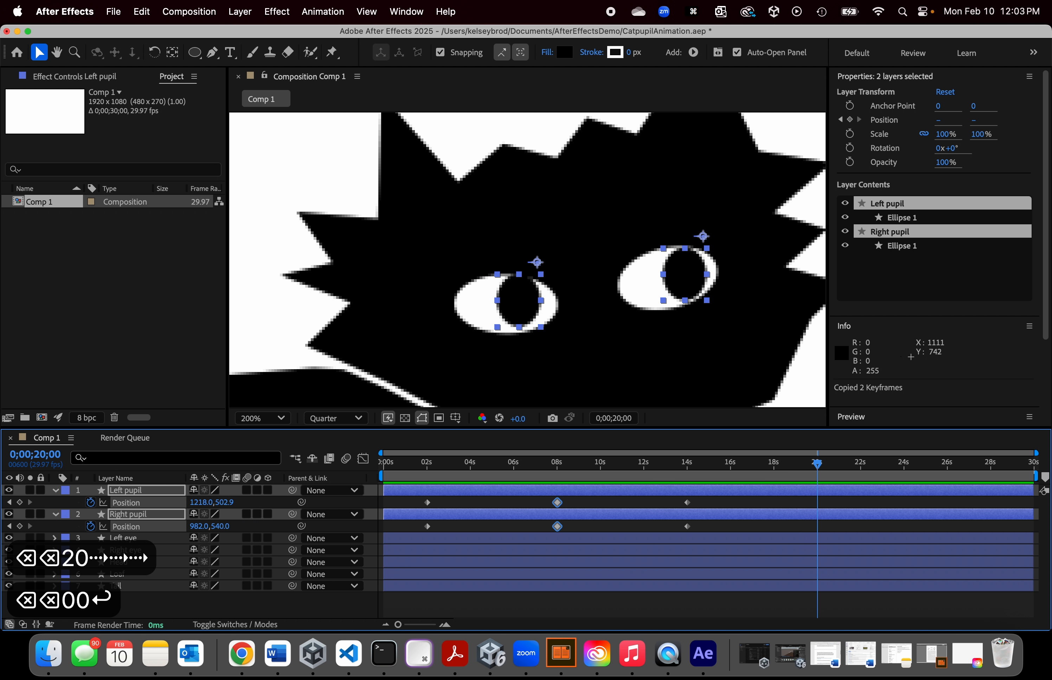
pyautogui.press('super+v')
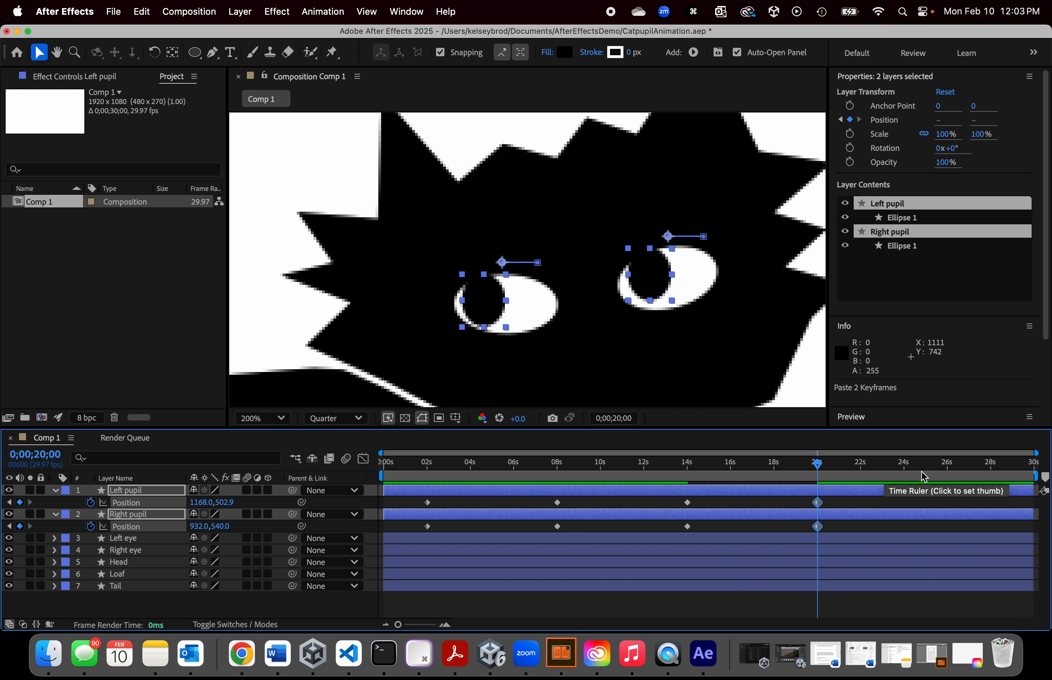
# Step: Copy both pupils' 14-second Position keyframes and paste them at 0;00;26;00
pyautogui.moveTo(826, 469); pyautogui.dragTo(947, 464)
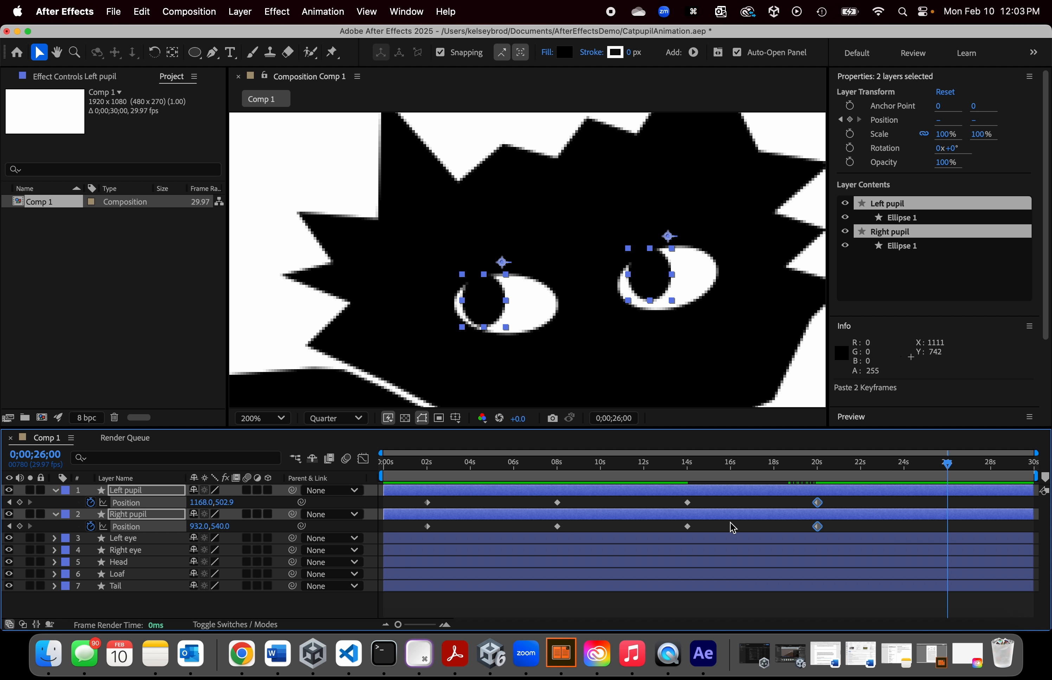
pyautogui.moveTo(728, 525); pyautogui.dragTo(681, 505)
pyautogui.press('cmd+c')
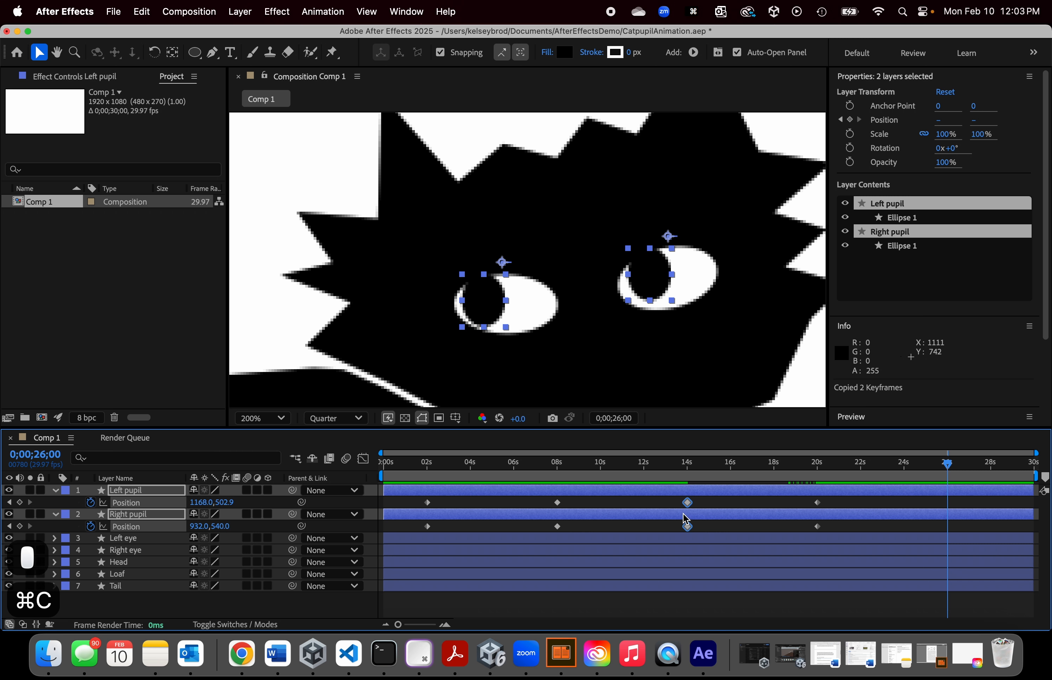
pyautogui.press('cmd+v')
# Step: Play the animation from near the start with the whole cat in view, and replay it from about 2 seconds
pyautogui.moveTo(949, 469); pyautogui.dragTo(386, 462)
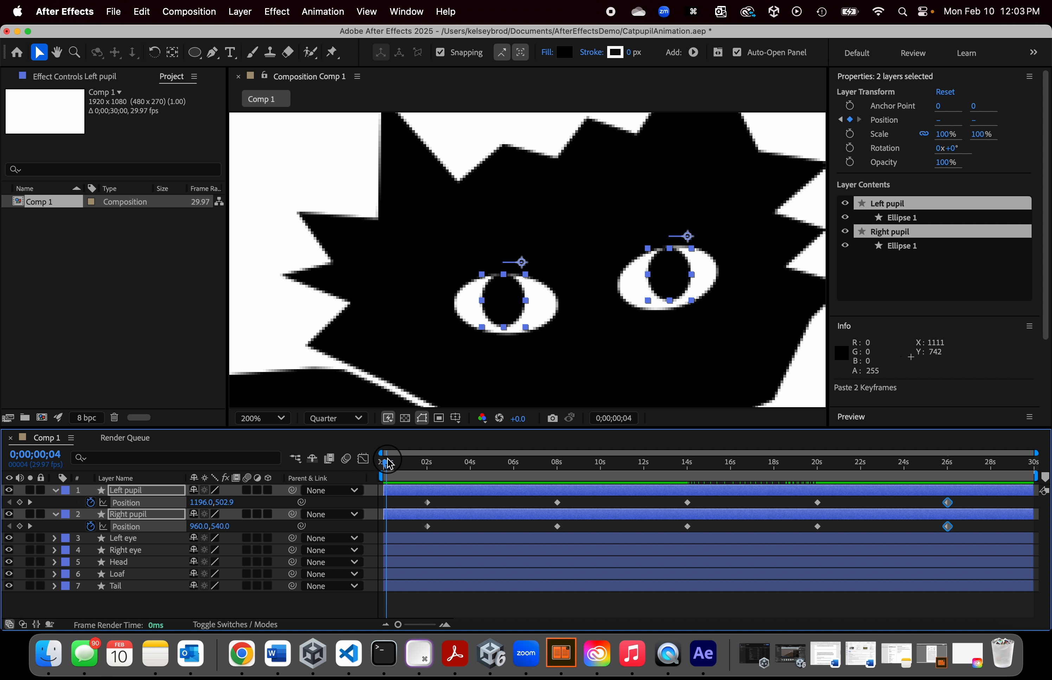
pyautogui.press('space')
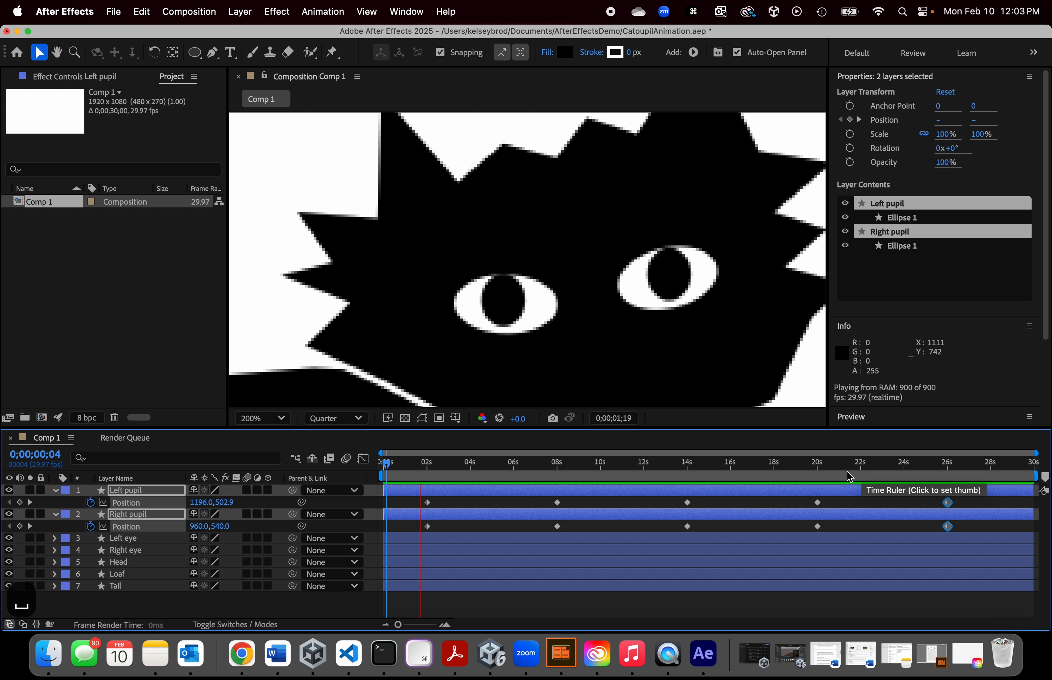
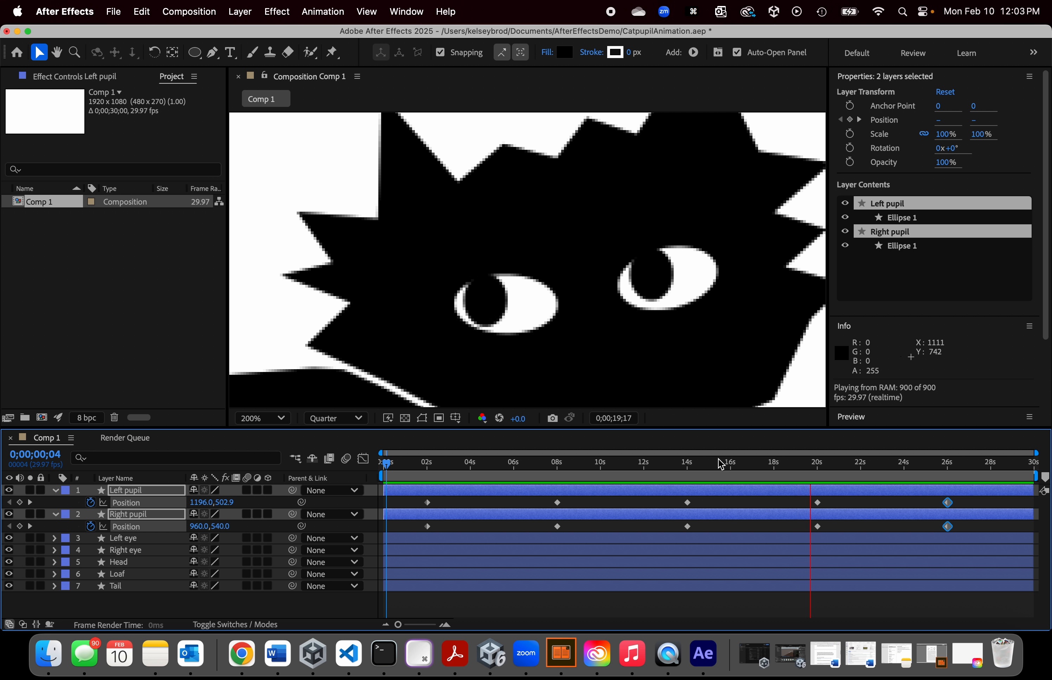
pyautogui.scroll(-2, 569, 339)
pyautogui.scroll(-1, 571, 344)
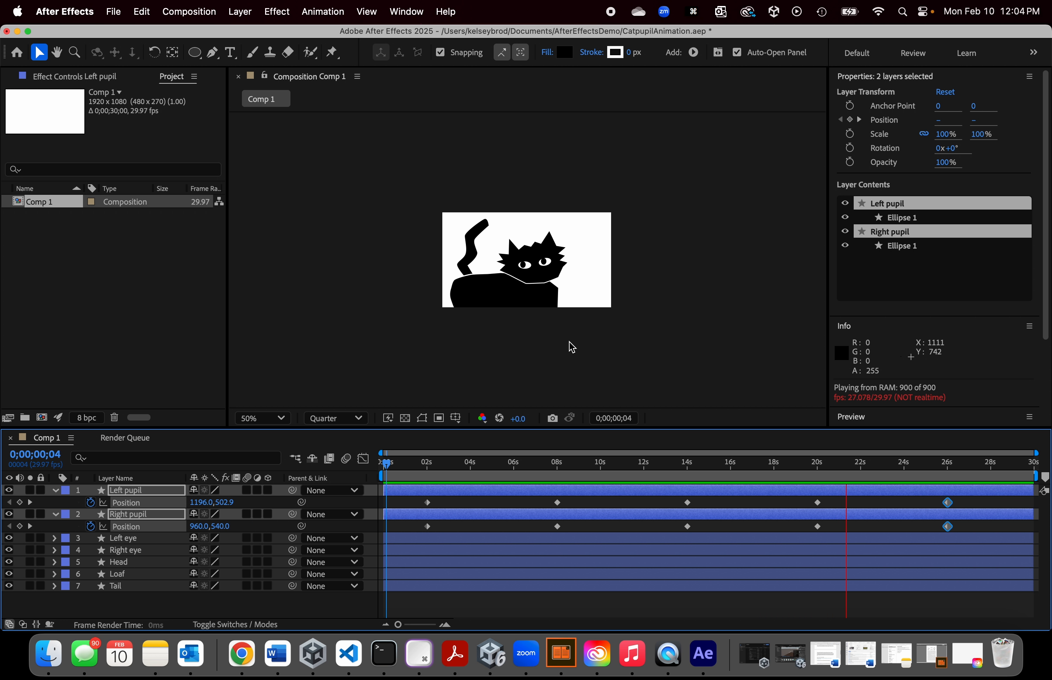
pyautogui.scroll(1, 571, 347)
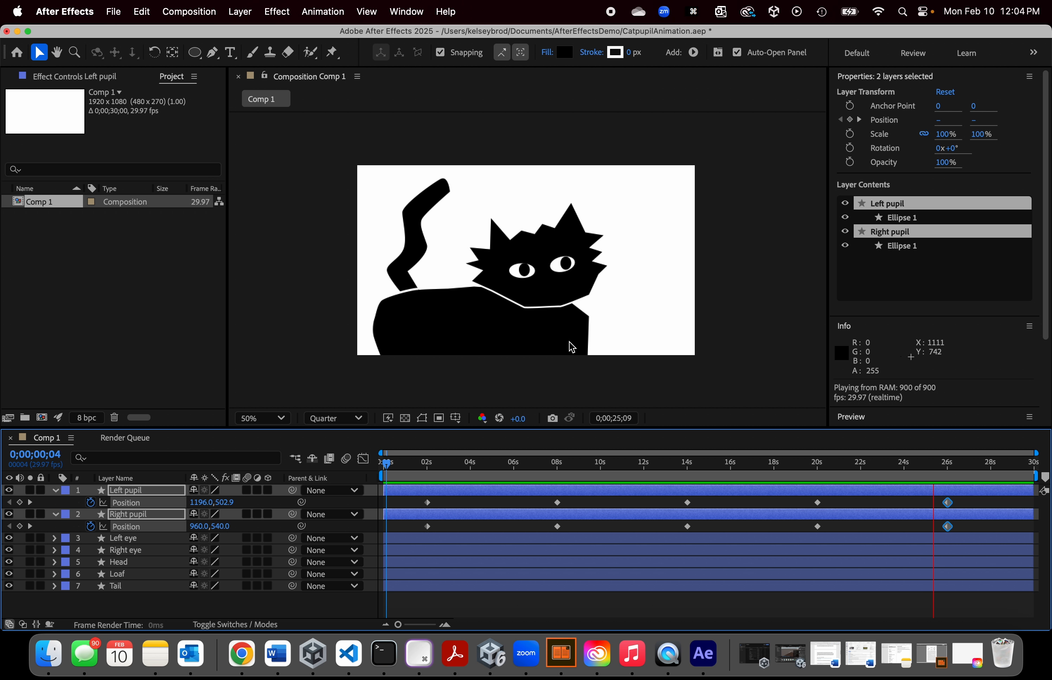
pyautogui.press('space')
pyautogui.click(428, 462)
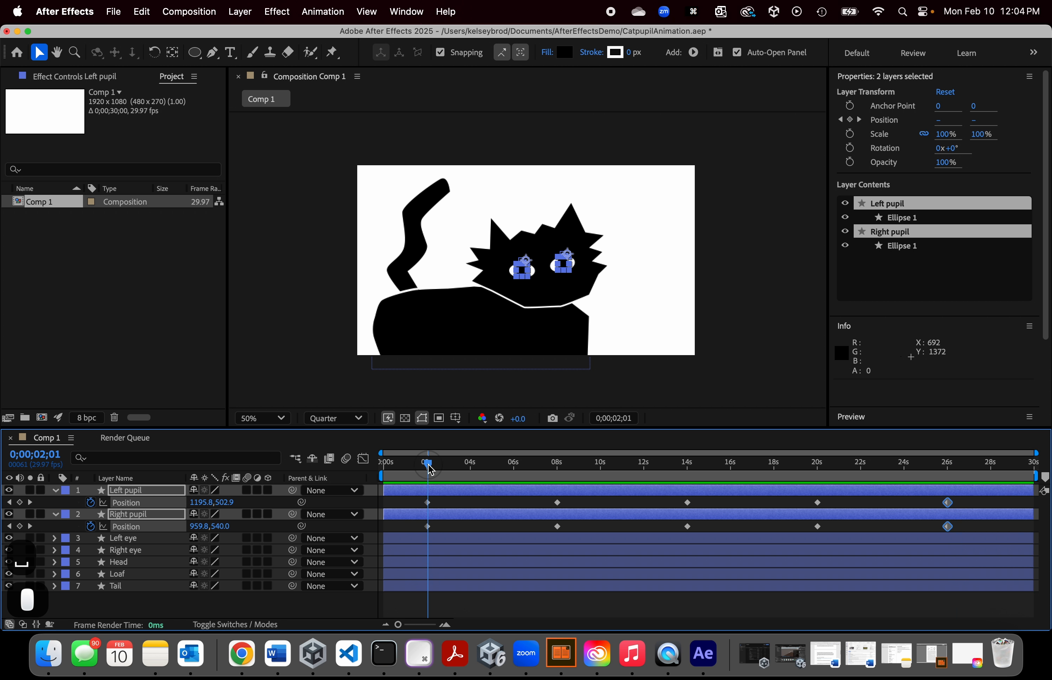
pyautogui.press('space')
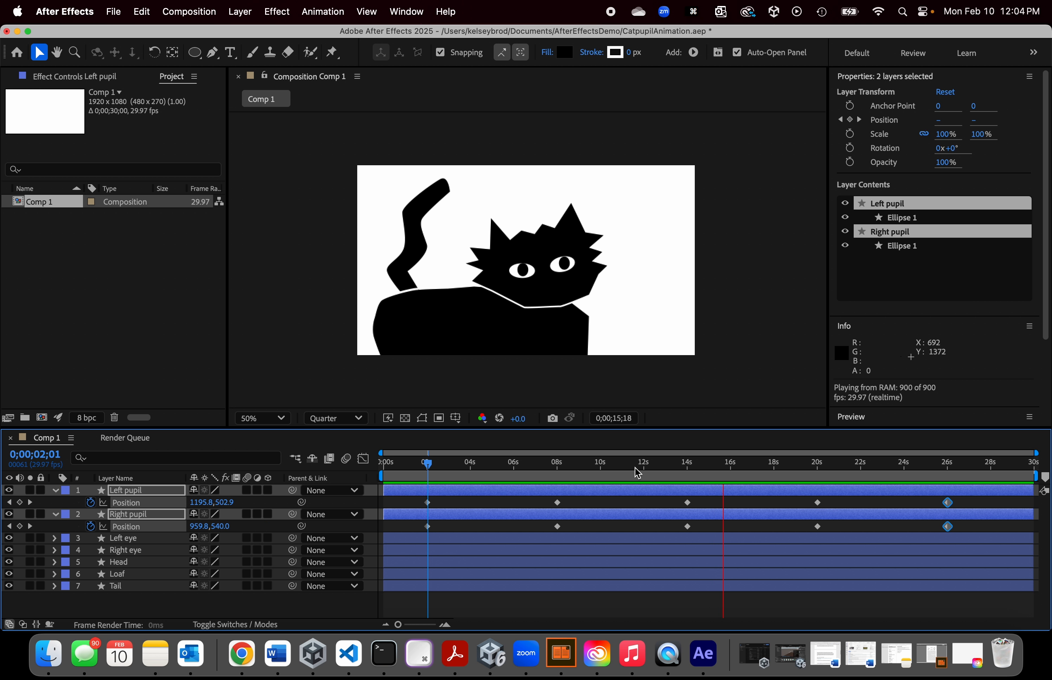
pyautogui.press('space')
# Step: Show only the Left pupil's Position curve in the Graph Editor and select its keyframes at 8 and 14 seconds
pyautogui.click(364, 460)
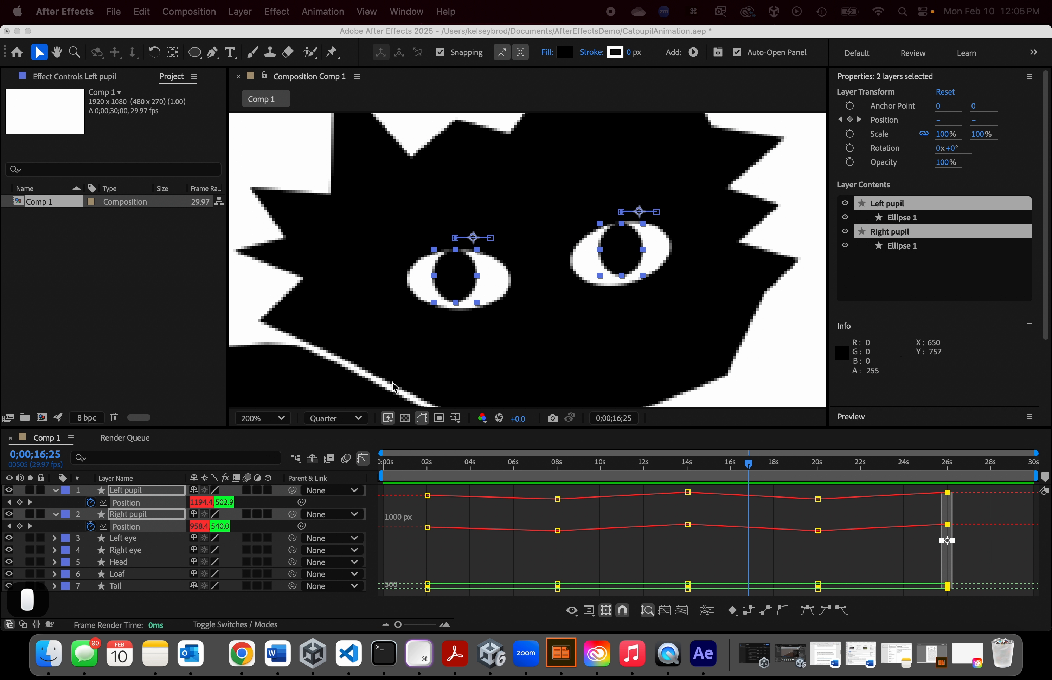
pyautogui.click(420, 389)
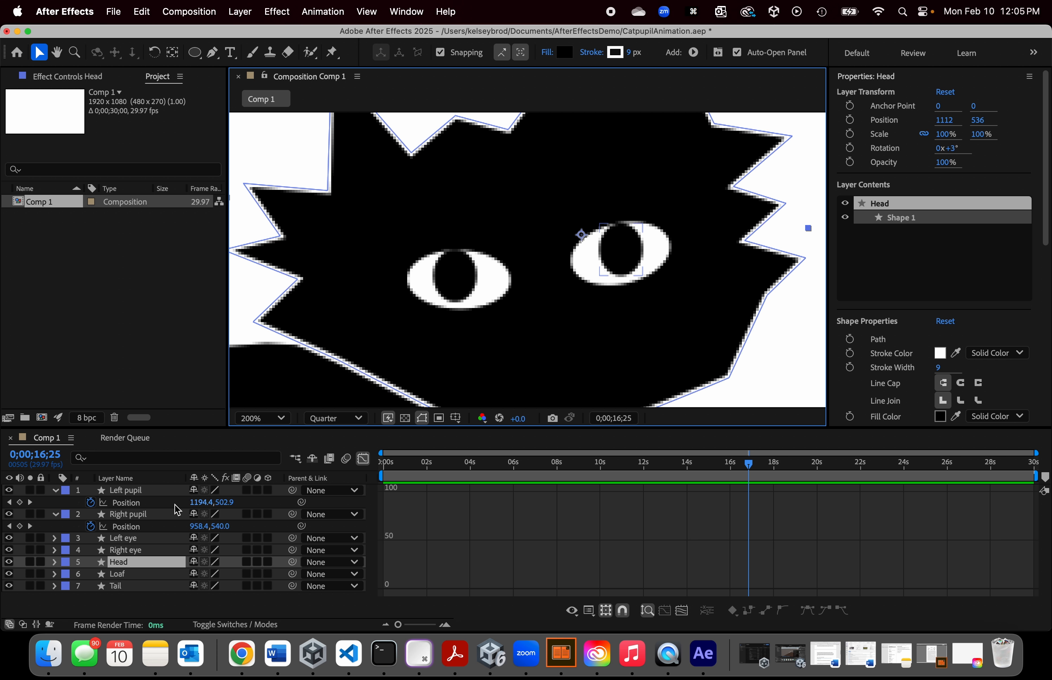
pyautogui.click(134, 503)
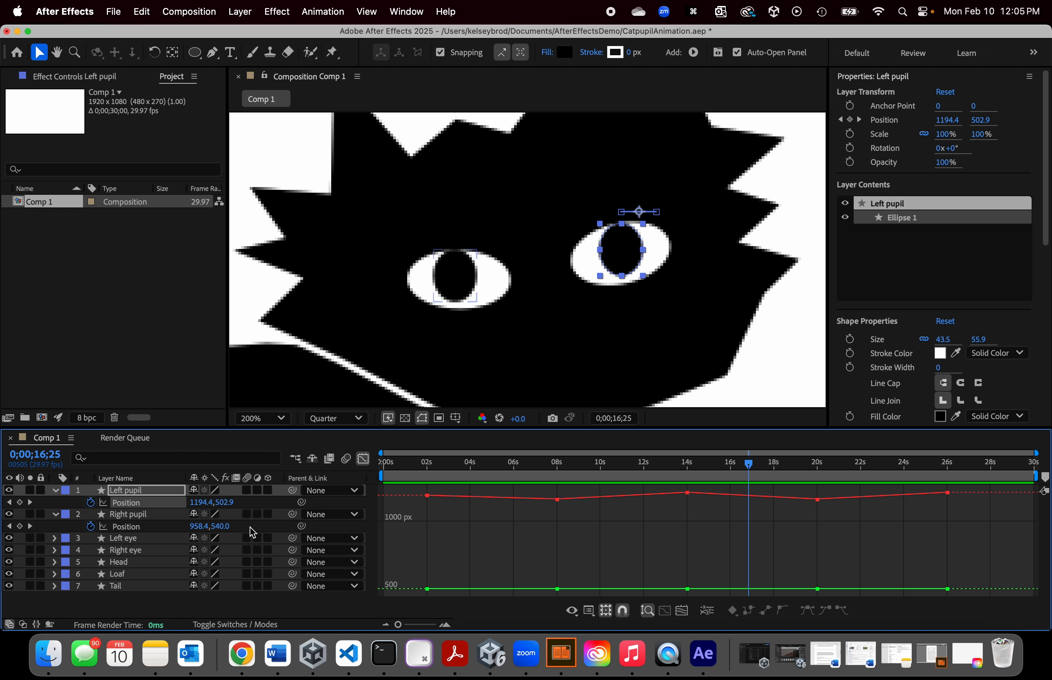
pyautogui.moveTo(754, 468); pyautogui.dragTo(587, 511)
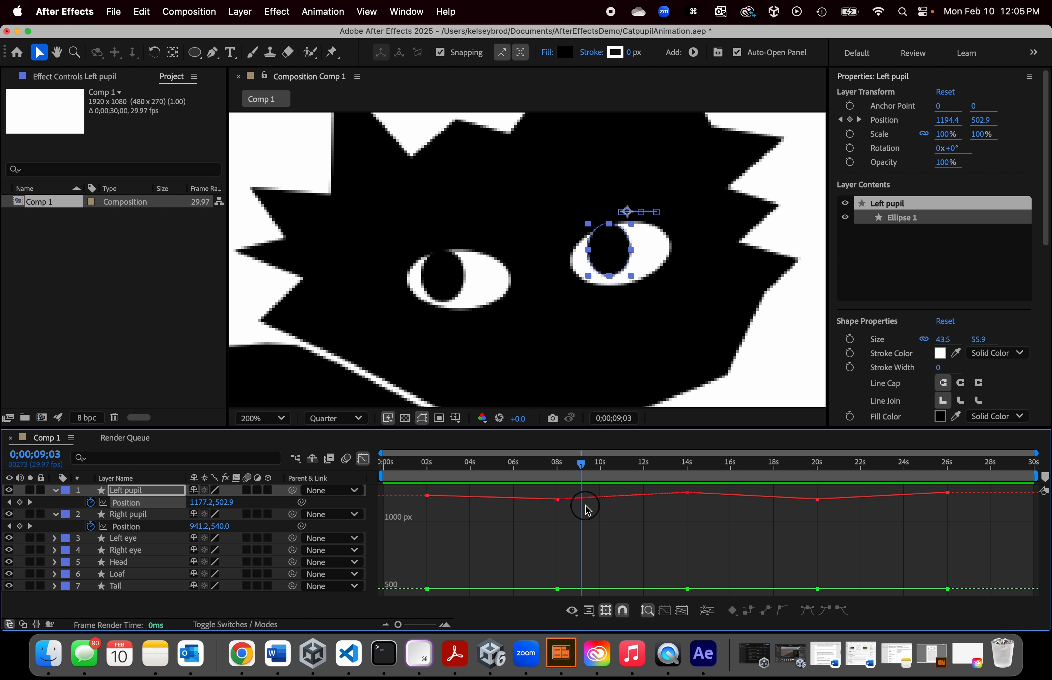
pyautogui.moveTo(587, 510); pyautogui.dragTo(537, 491)
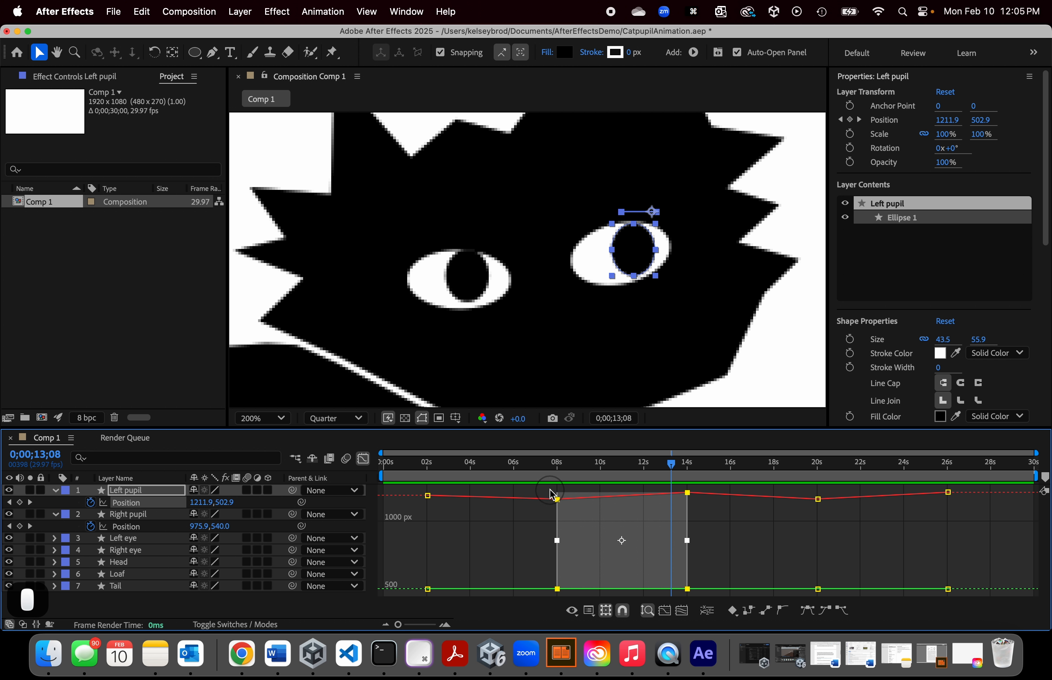
# Step: Apply Easy Ease to the Left pupil's Position keyframes at 8 and 14 seconds
pyautogui.rightClick(687, 495)
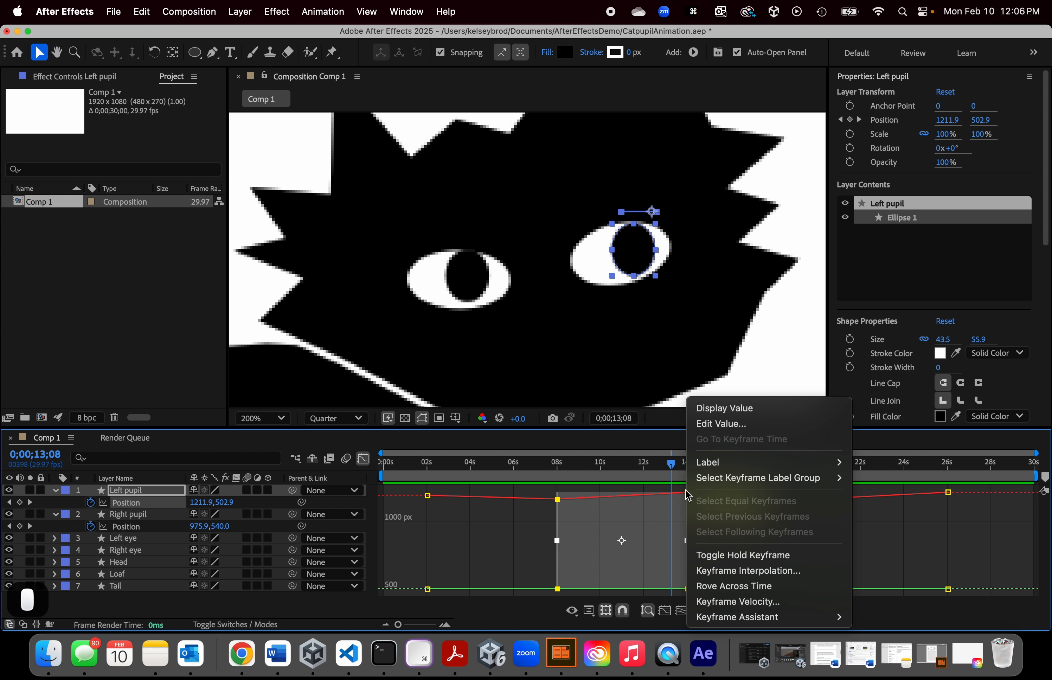
pyautogui.moveTo(769, 618)
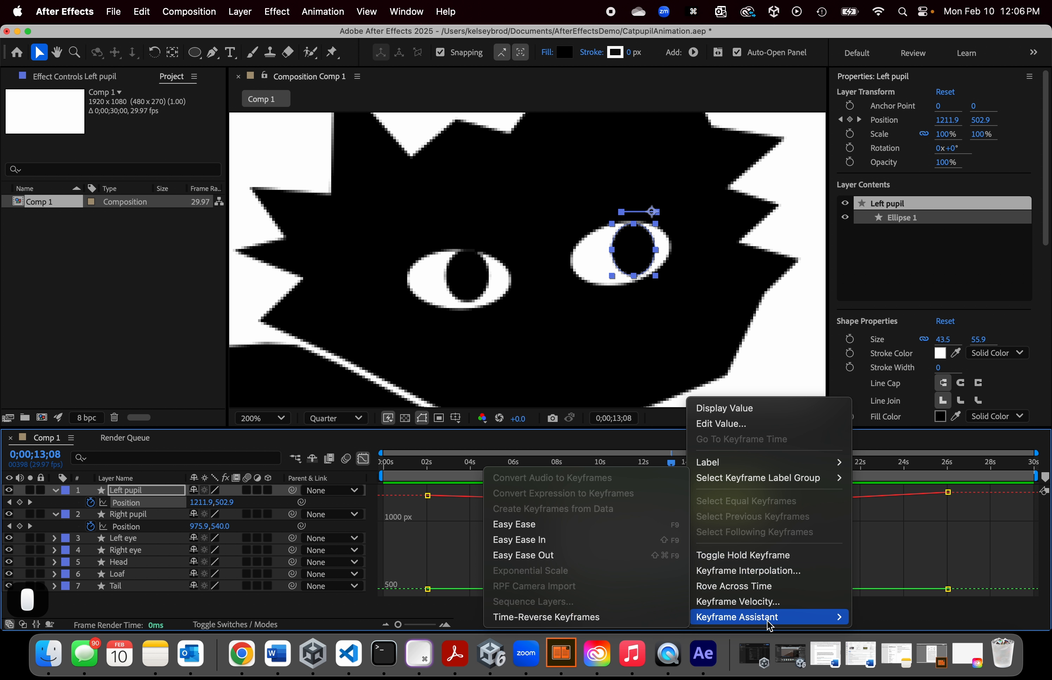
pyautogui.click(565, 525)
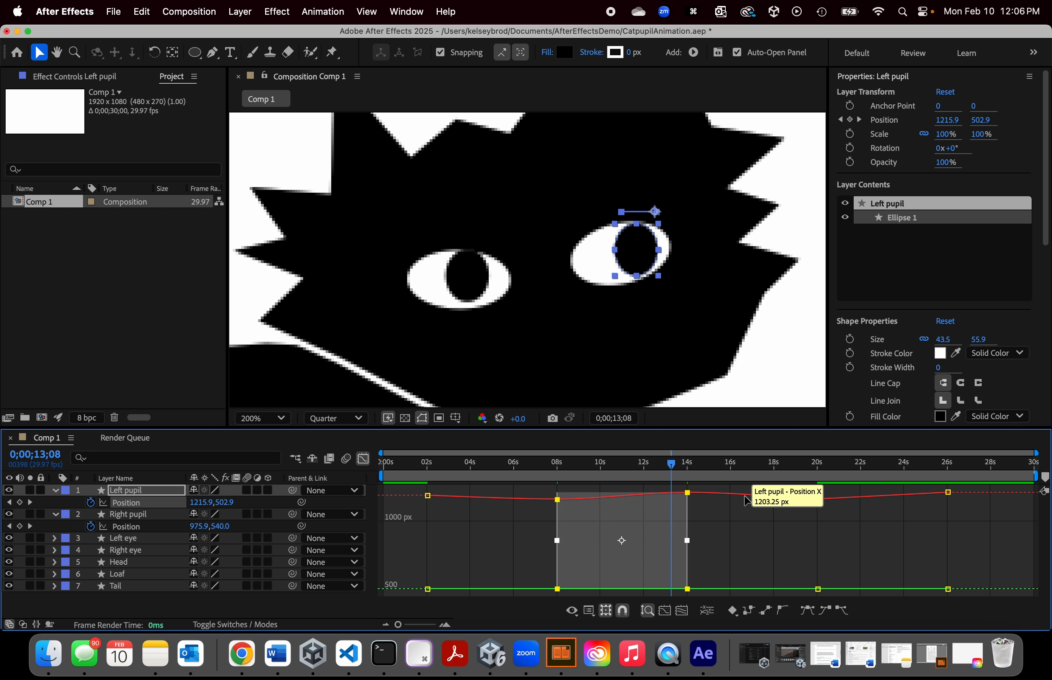
# Step: Try to exaggerate the Left pupil's X Position curve by lowering the 8-second keyframe and reshaping it around the 14-second keyframe
pyautogui.moveTo(676, 475)
pyautogui.mouseDown()
pyautogui.moveTo(559, 479)
pyautogui.moveTo(680, 479)
pyautogui.mouseUp()
pyautogui.moveTo(557, 500); pyautogui.dragTo(556, 512)
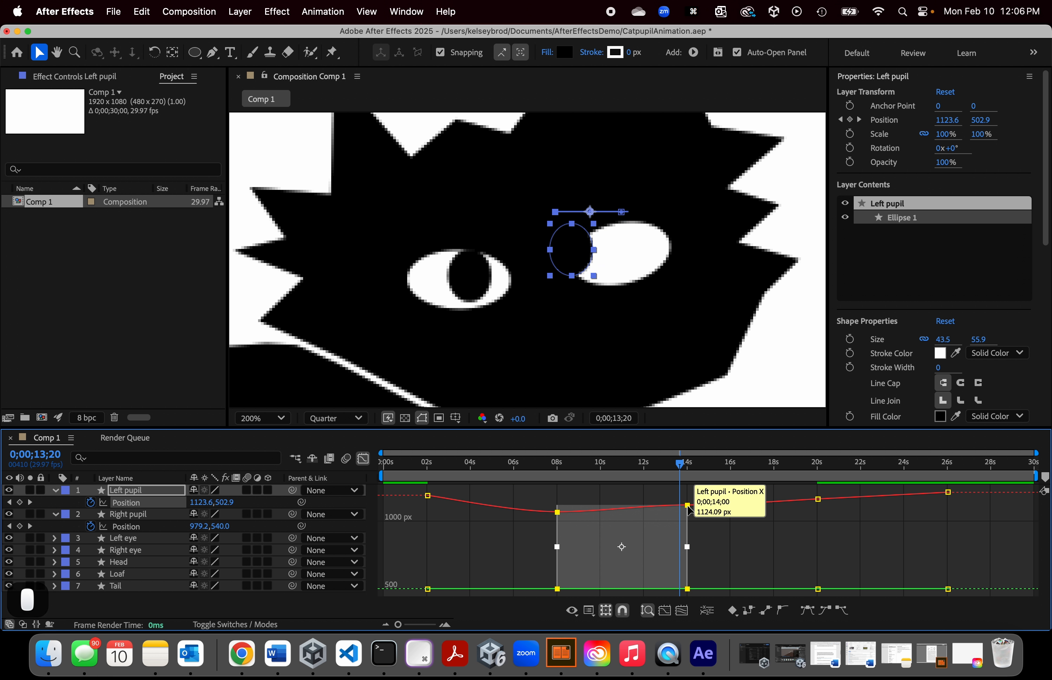
pyautogui.moveTo(687, 505); pyautogui.dragTo(676, 483)
pyautogui.click(707, 532)
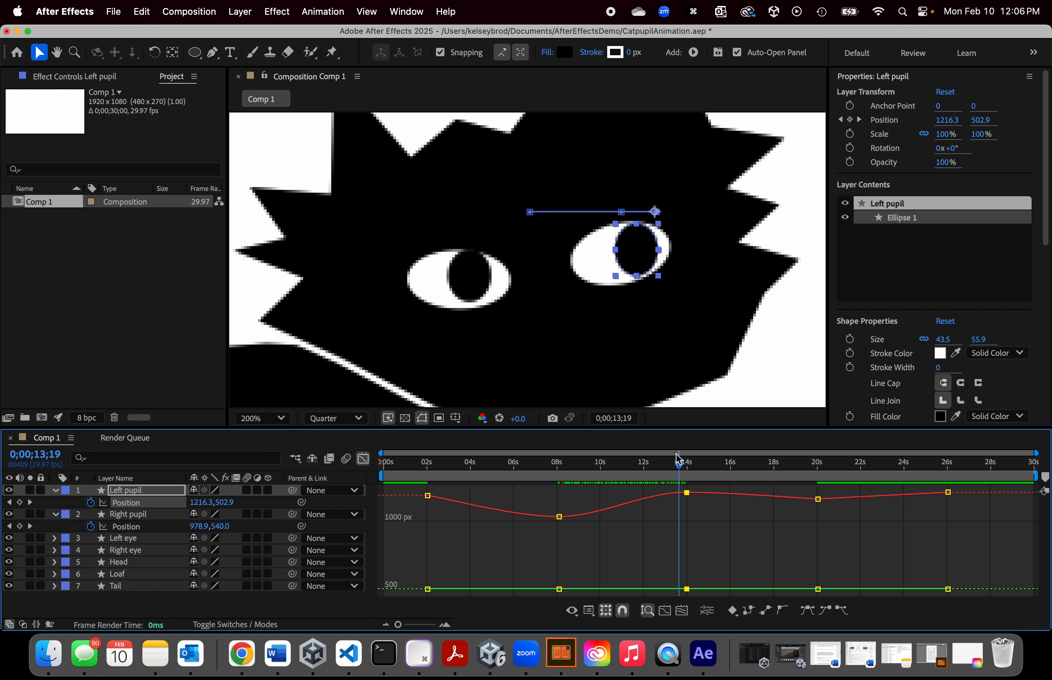
# Step: Undo the freehand changes to the Left pupil's 8- and 14-second keyframes and select its curve segment between 14 and 20 seconds
pyautogui.press('super+z')
pyautogui.press('super+z')
pyautogui.press('super+z')
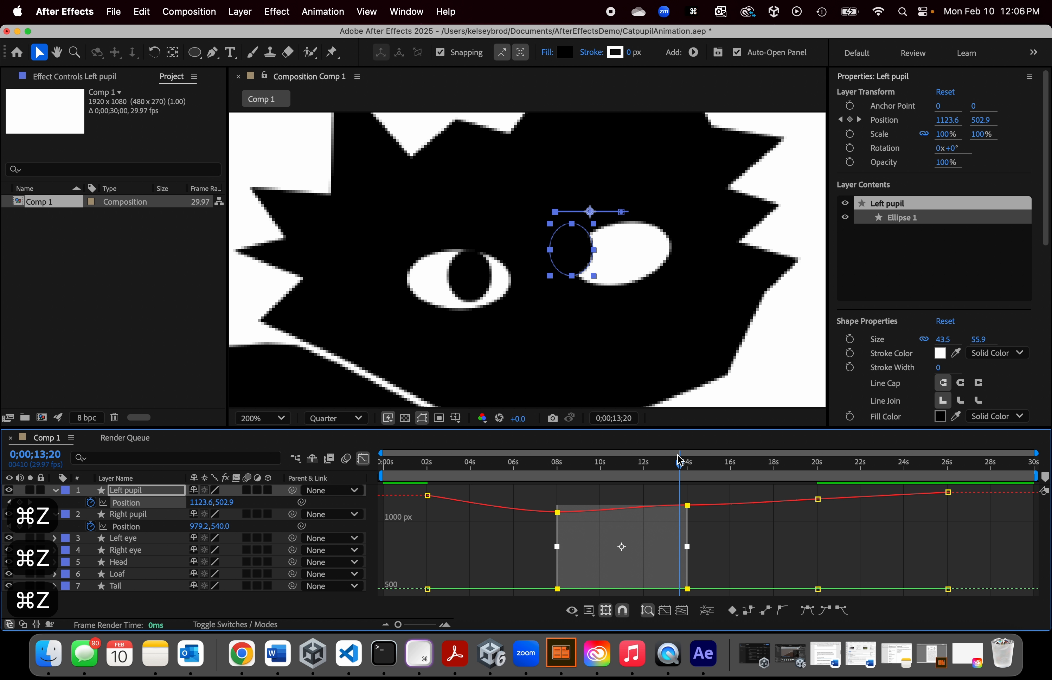
pyautogui.moveTo(682, 468)
pyautogui.mouseDown()
pyautogui.moveTo(568, 473)
pyautogui.moveTo(677, 473)
pyautogui.mouseUp()
pyautogui.click(751, 495)
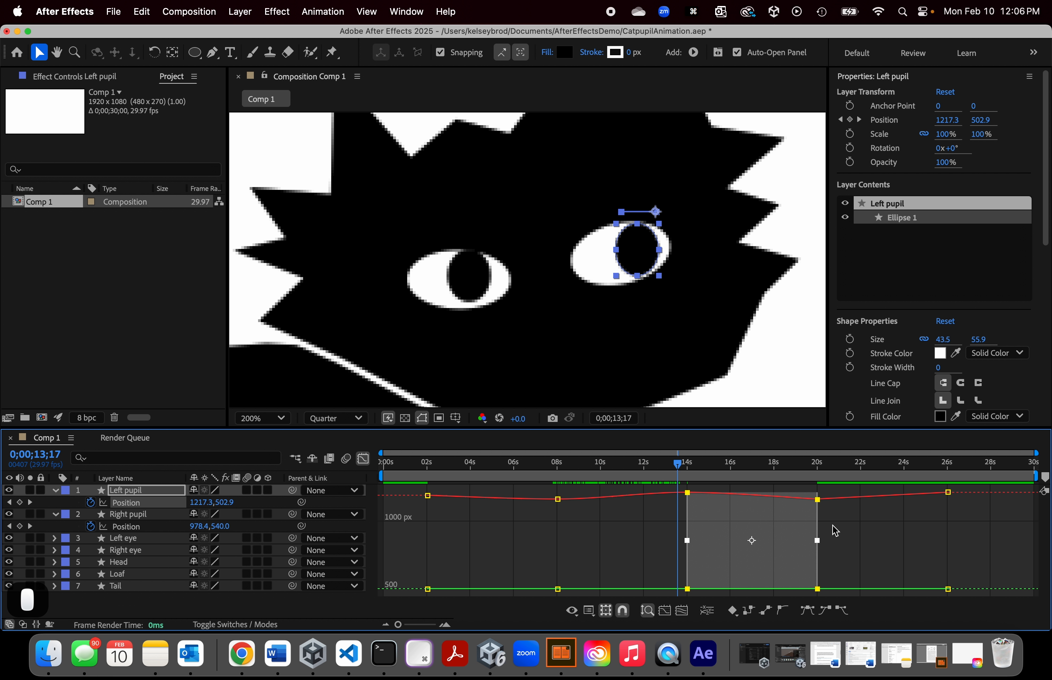
# Step: Apply Easy Ease to all Position keyframes of both pupils, from 2 to 26 seconds
pyautogui.click(124, 528)
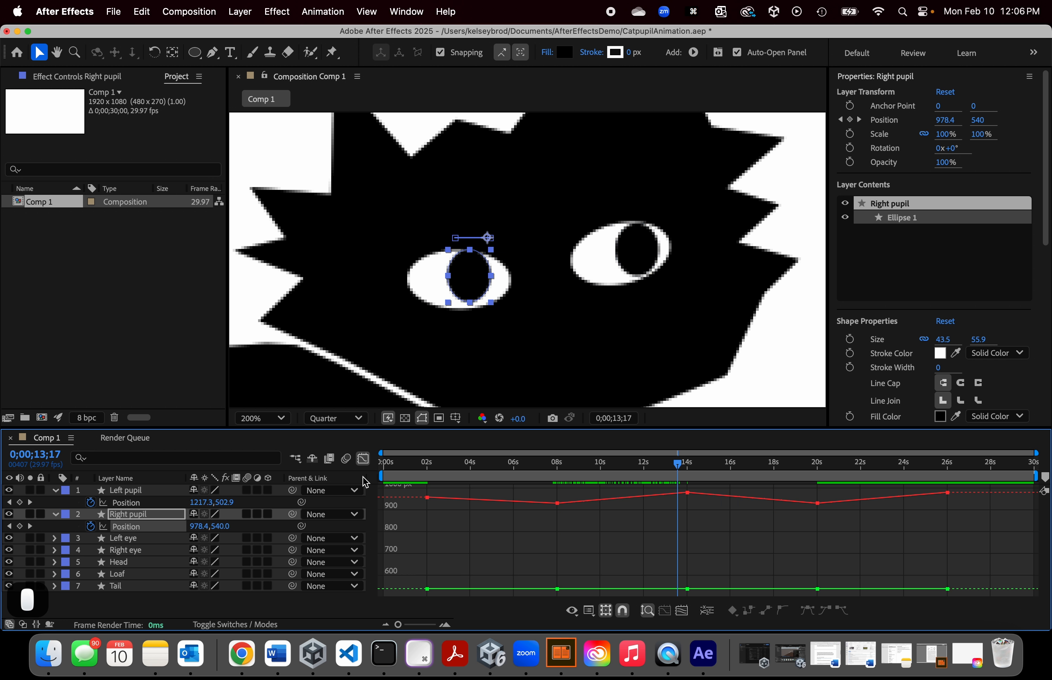
pyautogui.click(363, 459)
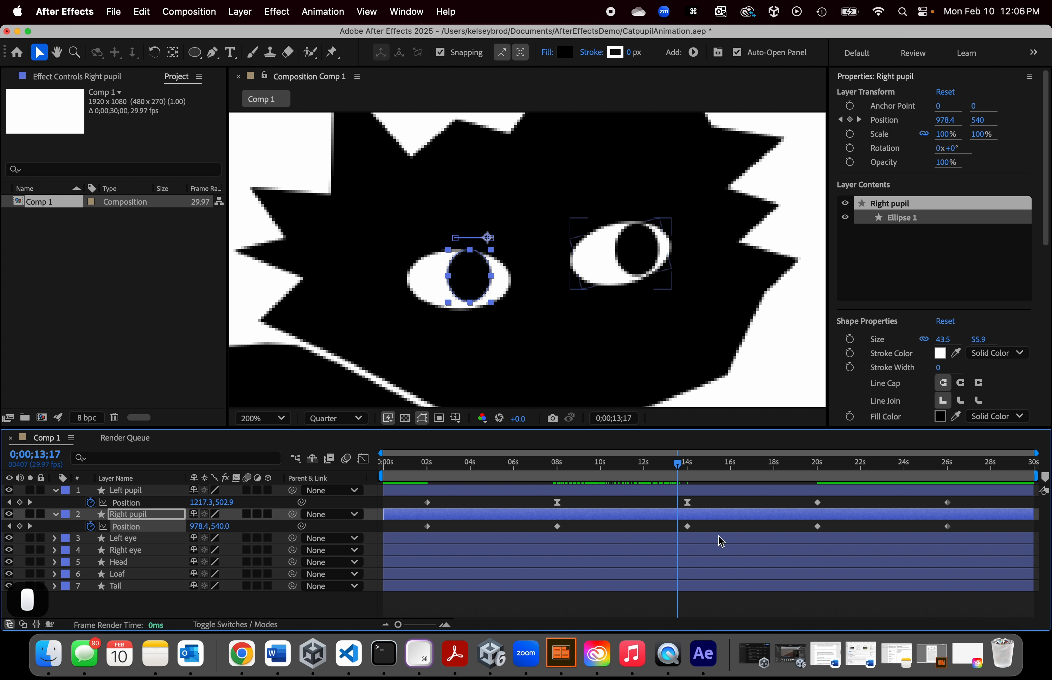
pyautogui.moveTo(973, 529); pyautogui.dragTo(427, 500)
pyautogui.rightClick(427, 502)
pyautogui.moveTo(574, 617)
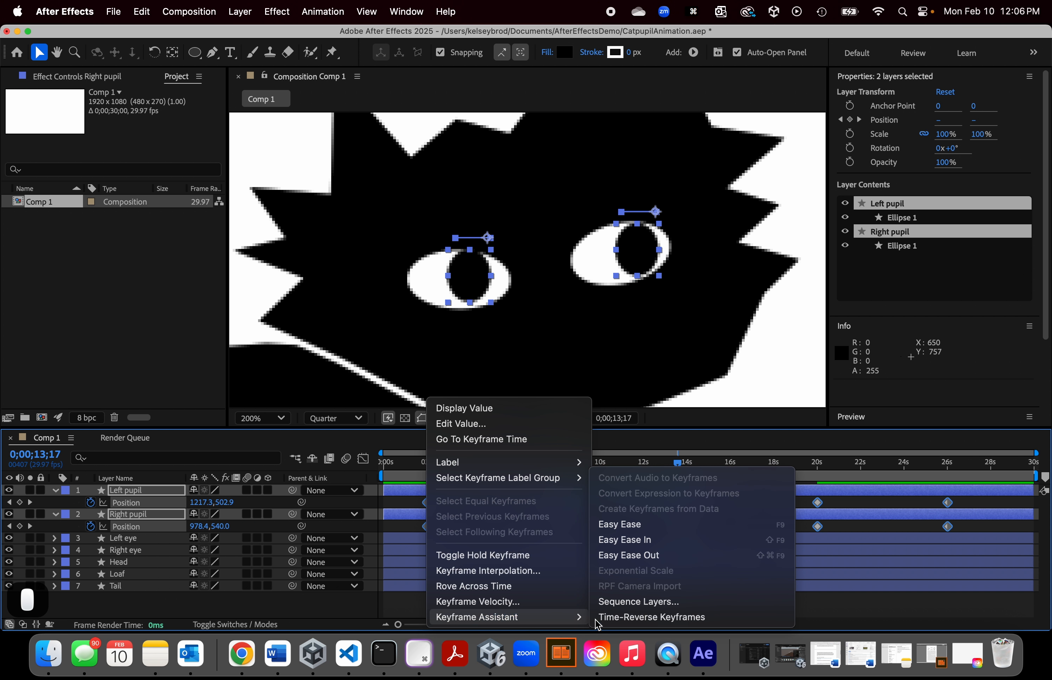
pyautogui.click(625, 527)
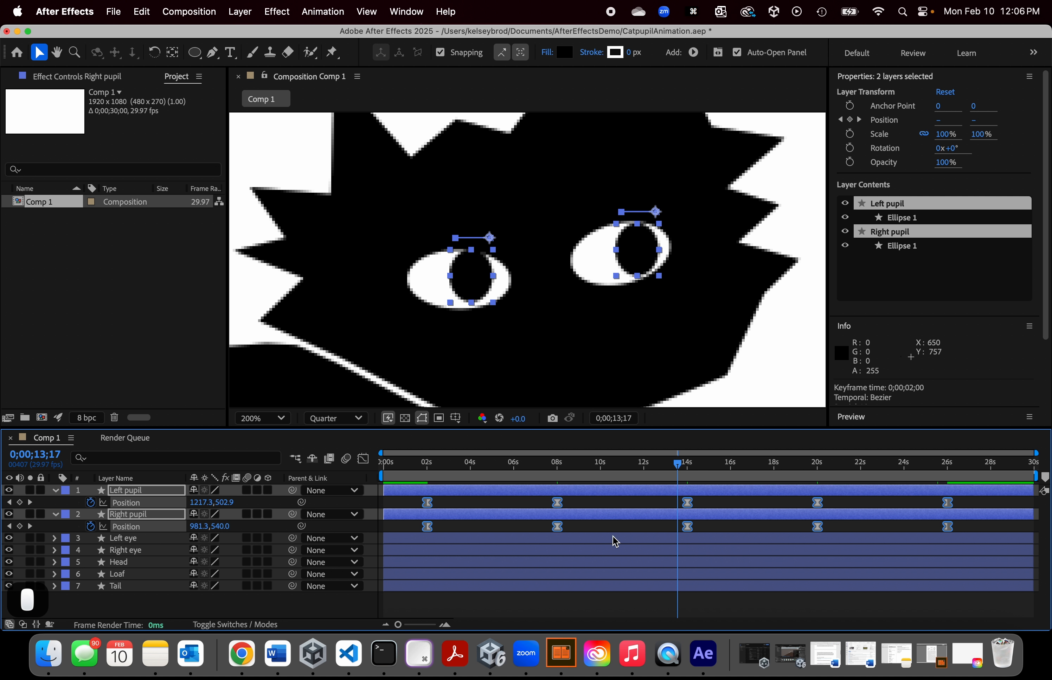
# Step: Show both pupils' Position curves in the Graph Editor and scrub the timeline to review the eased eye movement
pyautogui.click(363, 459)
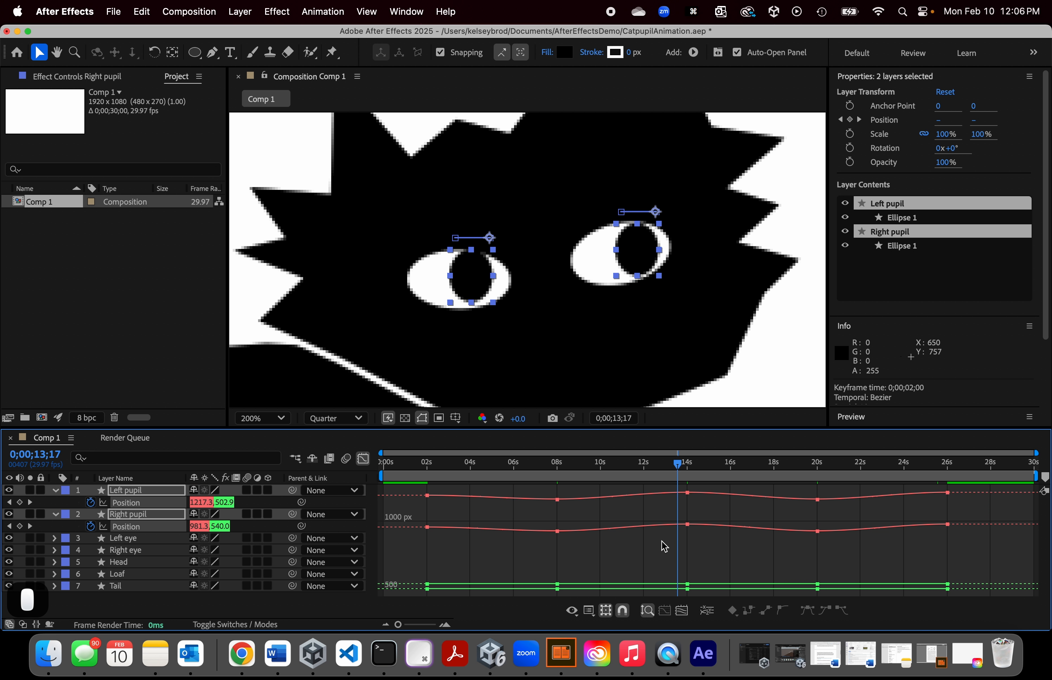
pyautogui.moveTo(681, 476); pyautogui.dragTo(823, 517)
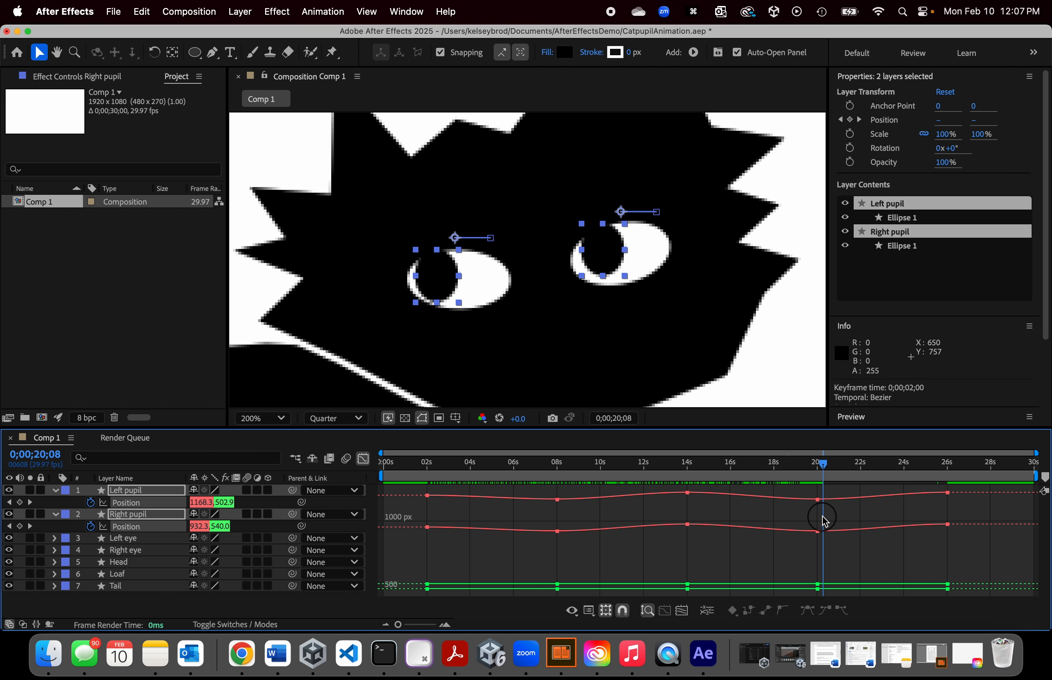
pyautogui.moveTo(823, 521); pyautogui.dragTo(435, 500)
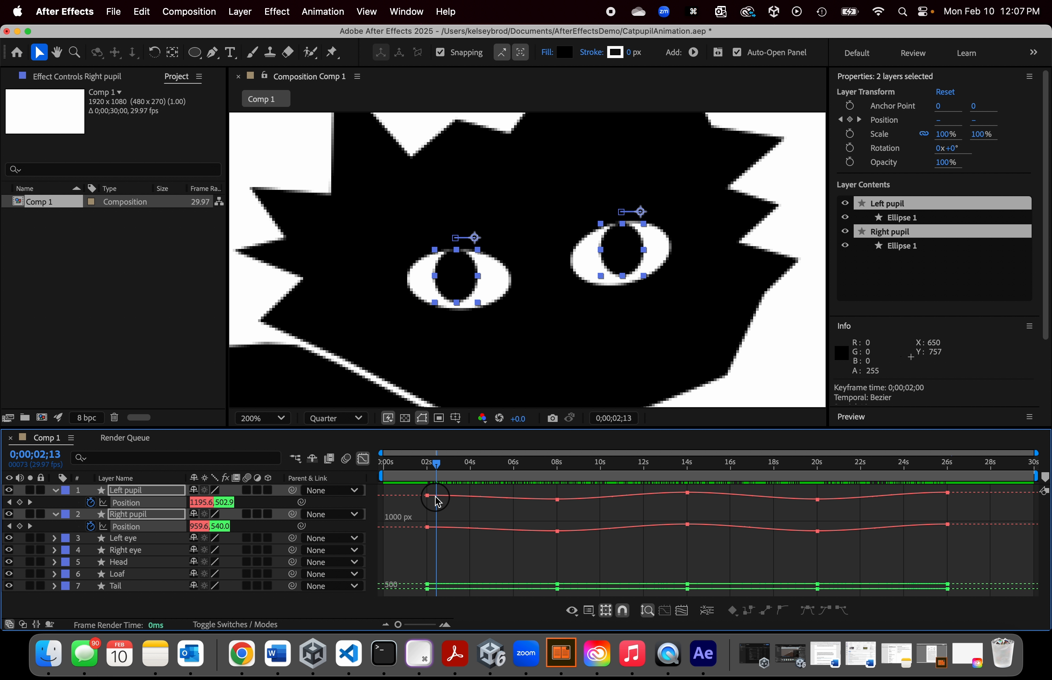
# Step: Collapse both pupil layers' properties and bring the whole cat into view with the Left pupil layer selected
pyautogui.click(55, 514)
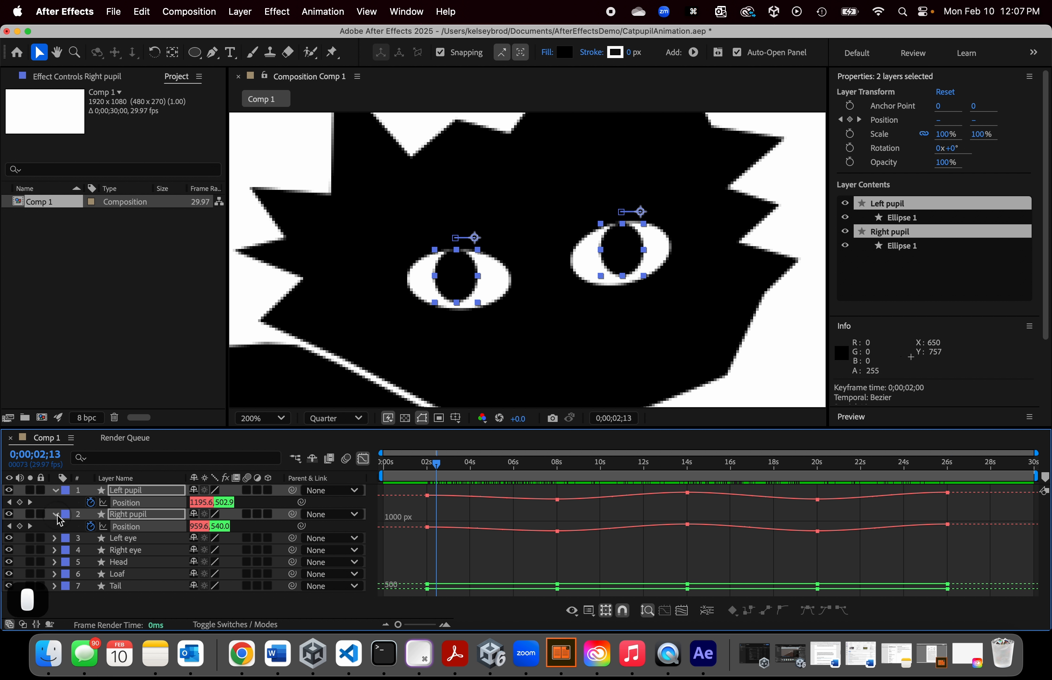
pyautogui.click(137, 592)
pyautogui.click(124, 502)
pyautogui.click(124, 490)
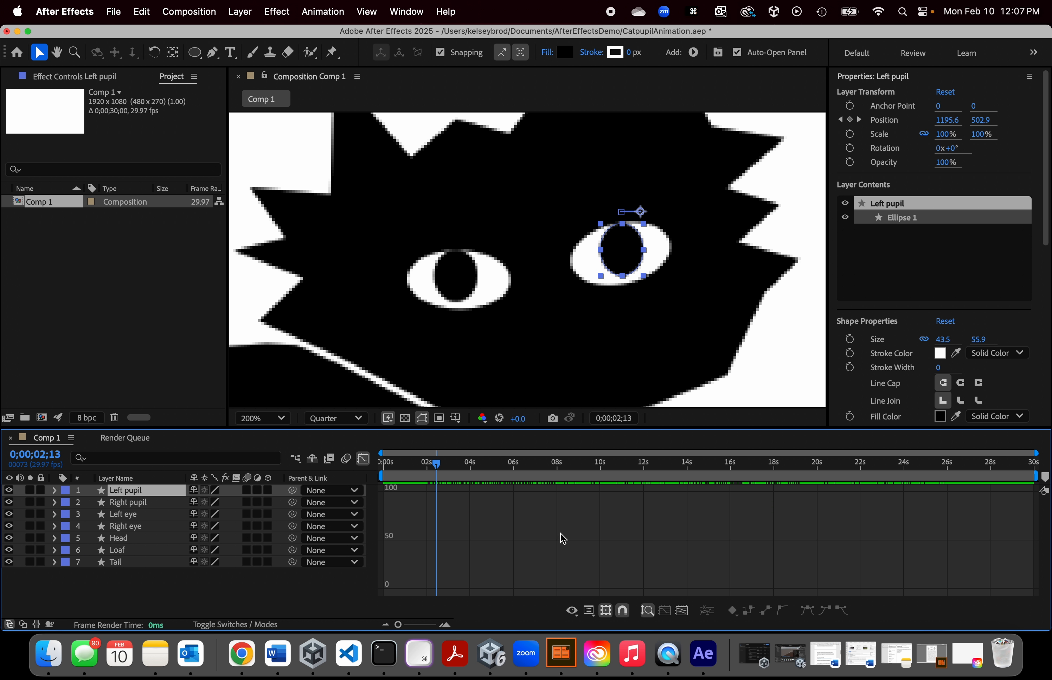
pyautogui.scroll(-3, 638, 354)
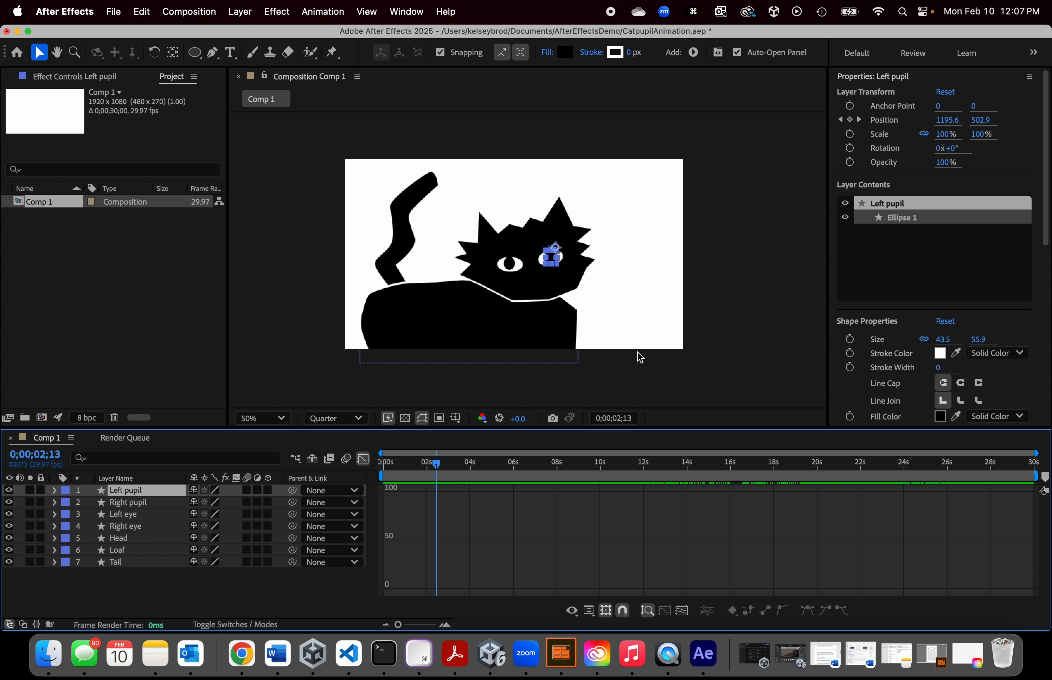
pyautogui.press('.')
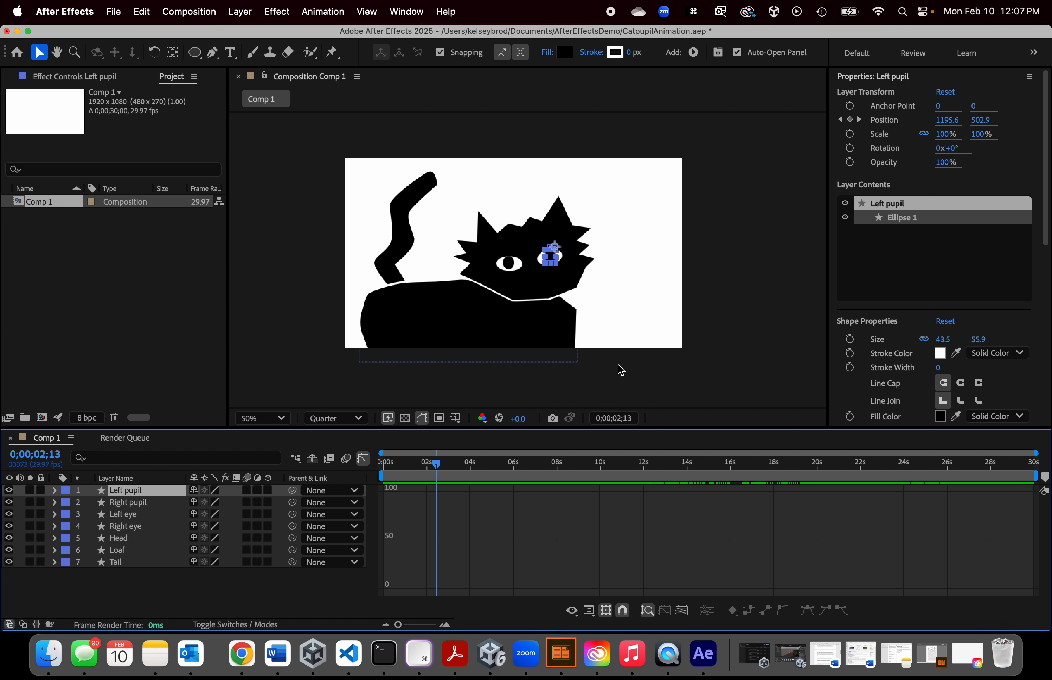
# Step: Select the Tail layer, expand its contents down to Shape 1, and select Path 1
pyautogui.click(393, 253)
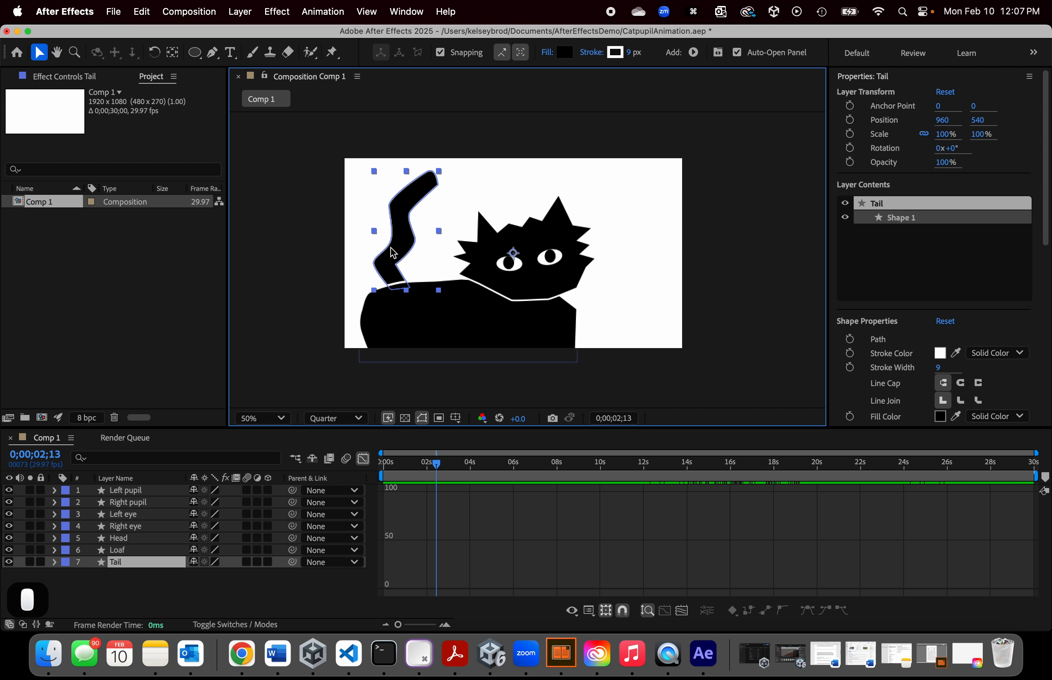
pyautogui.click(53, 562)
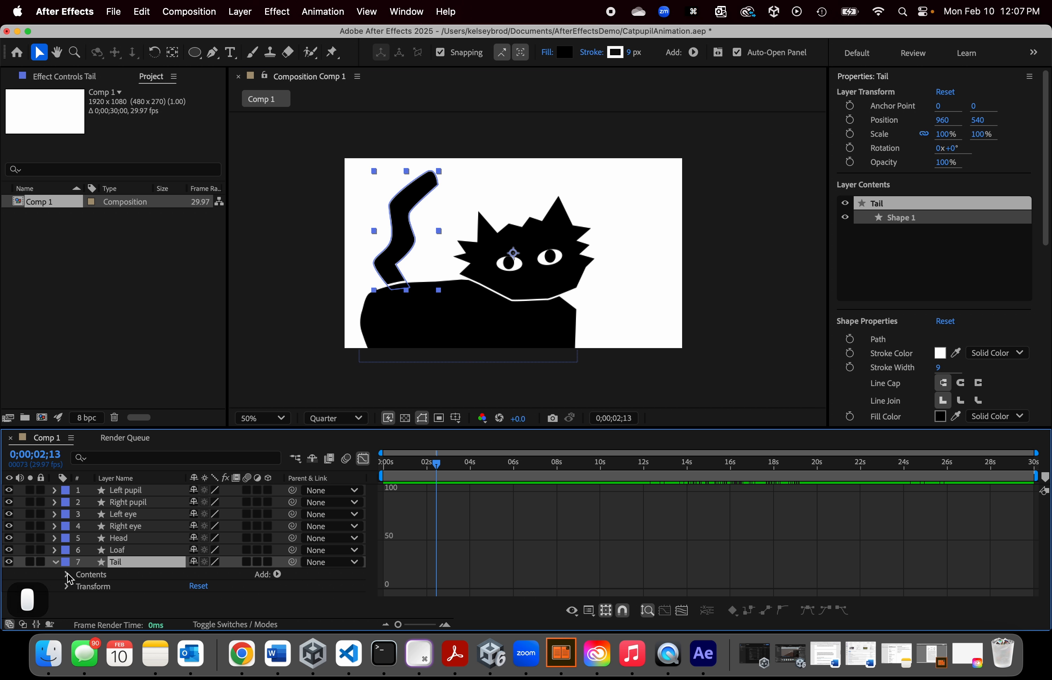
pyautogui.click(67, 575)
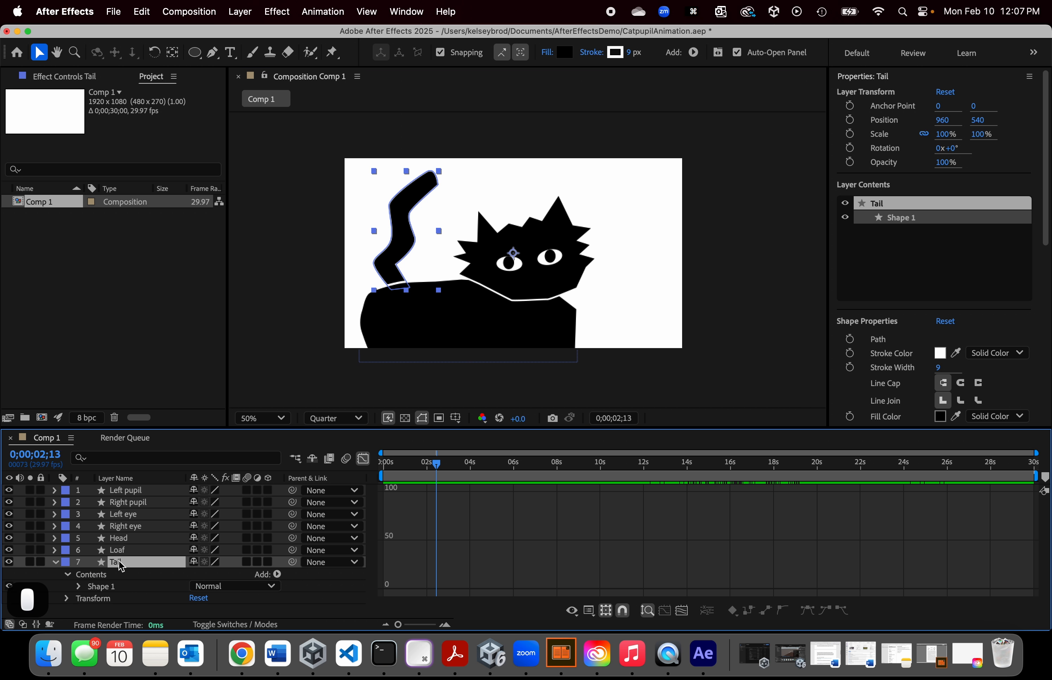
pyautogui.click(79, 587)
pyautogui.scroll(-1, 165, 568)
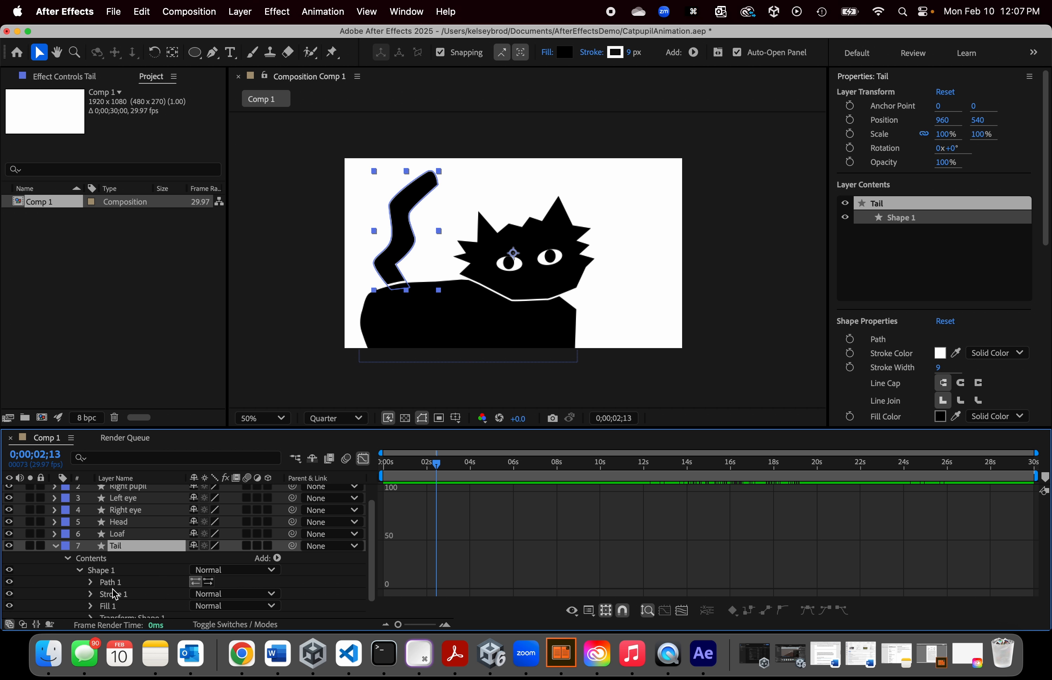
pyautogui.scroll(2, 163, 531)
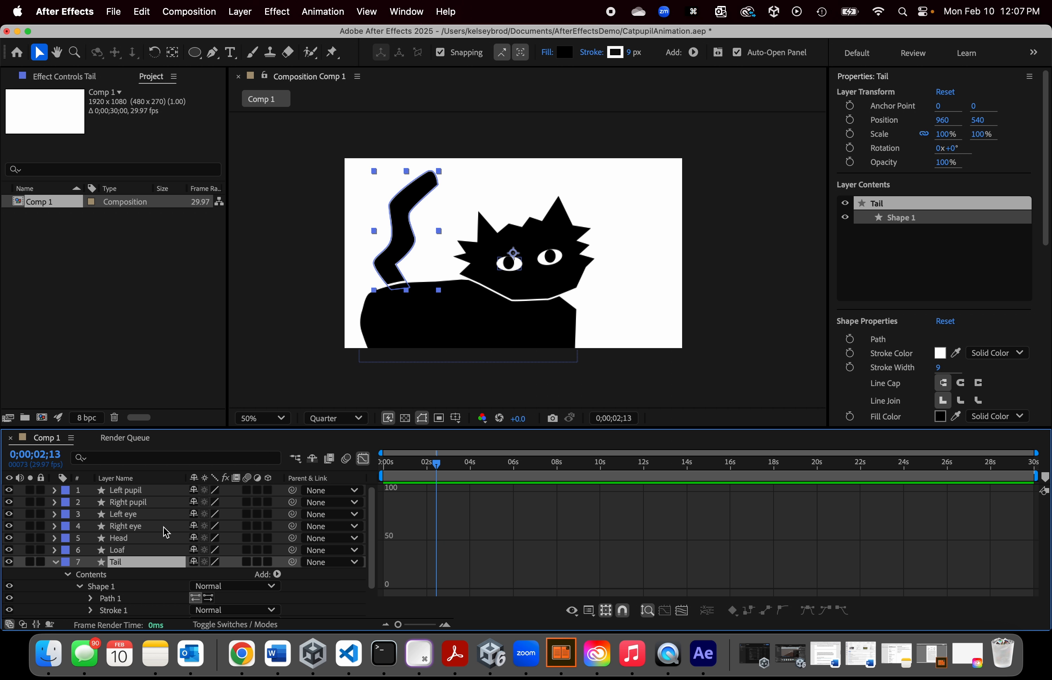
pyautogui.scroll(-2, 165, 532)
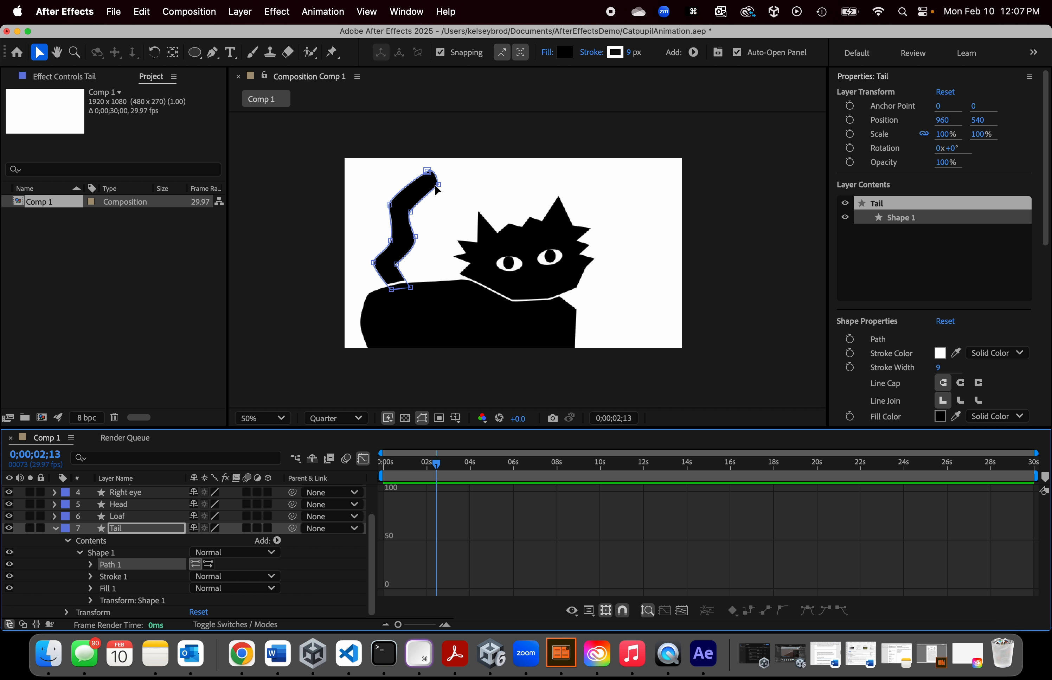
# Step: Turn on keyframing for the Tail's Path property at 0;00;02;13
pyautogui.scroll(-10, 963, 285)
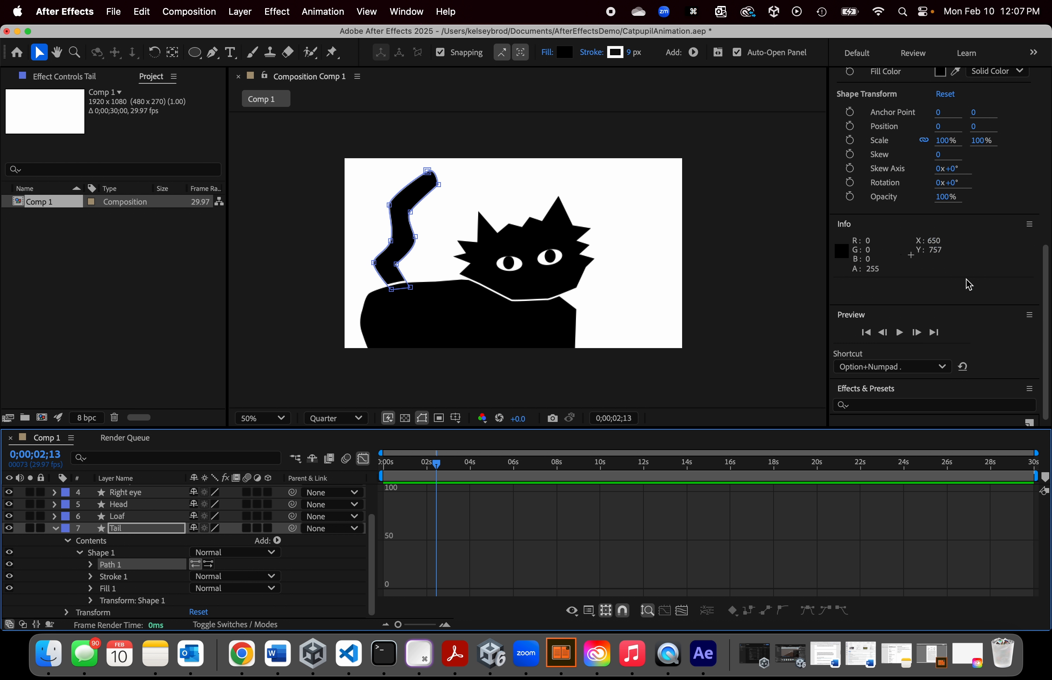
pyautogui.scroll(6, 965, 284)
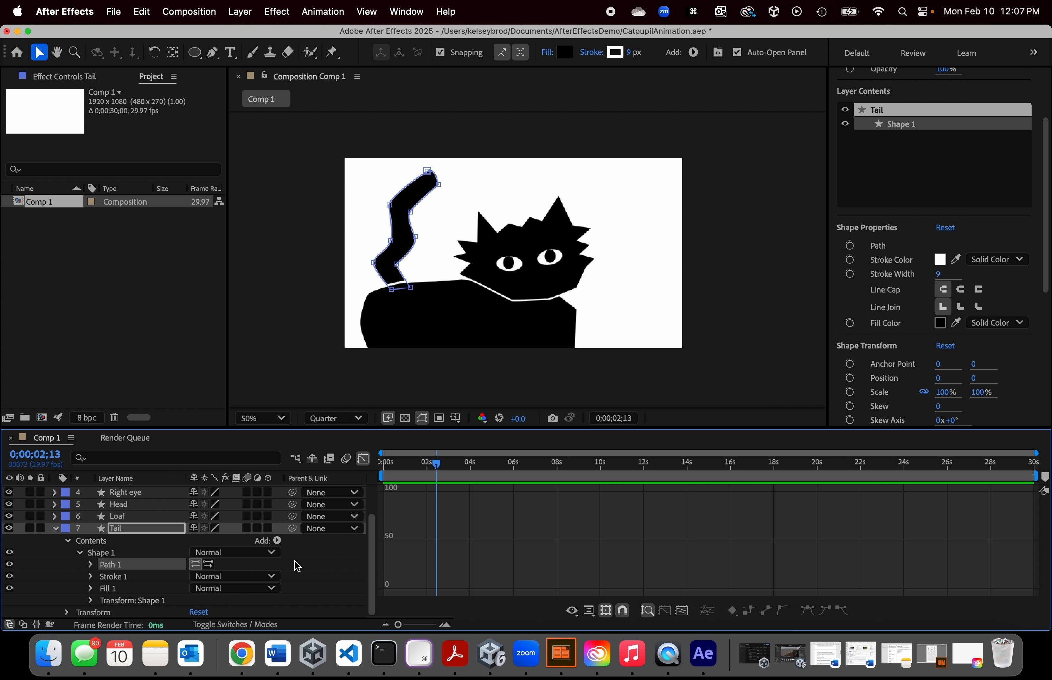
pyautogui.click(91, 566)
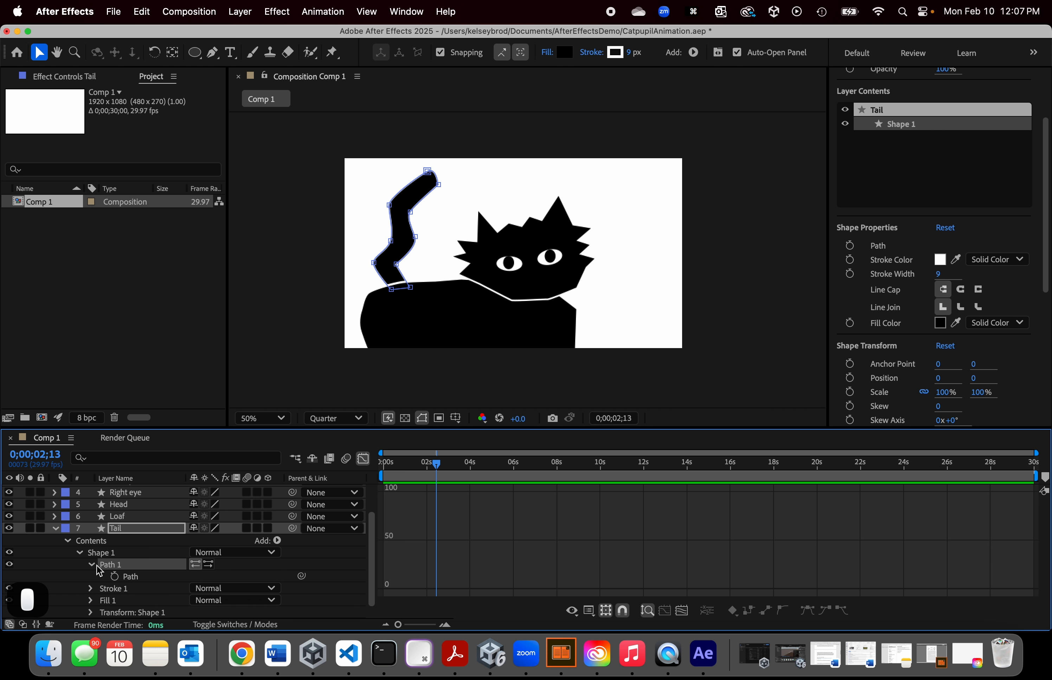
pyautogui.click(115, 570)
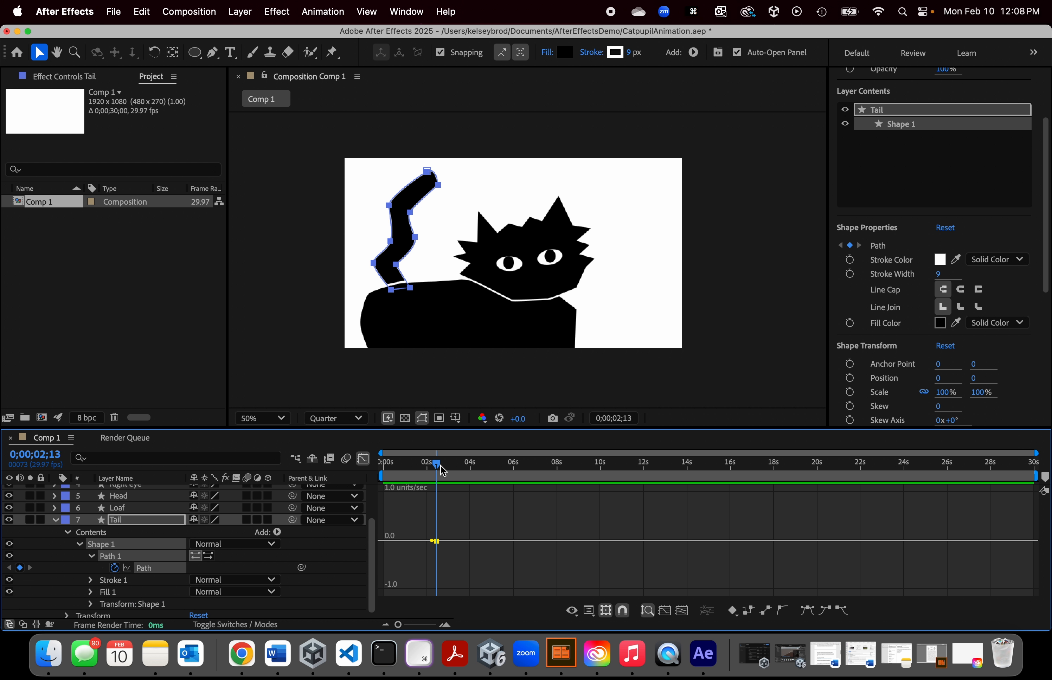
# Step: Set the current time to 0;00;02;00 and move the Tail's Path keyframe there by cutting and pasting it
pyautogui.moveTo(436, 467); pyautogui.dragTo(485, 467)
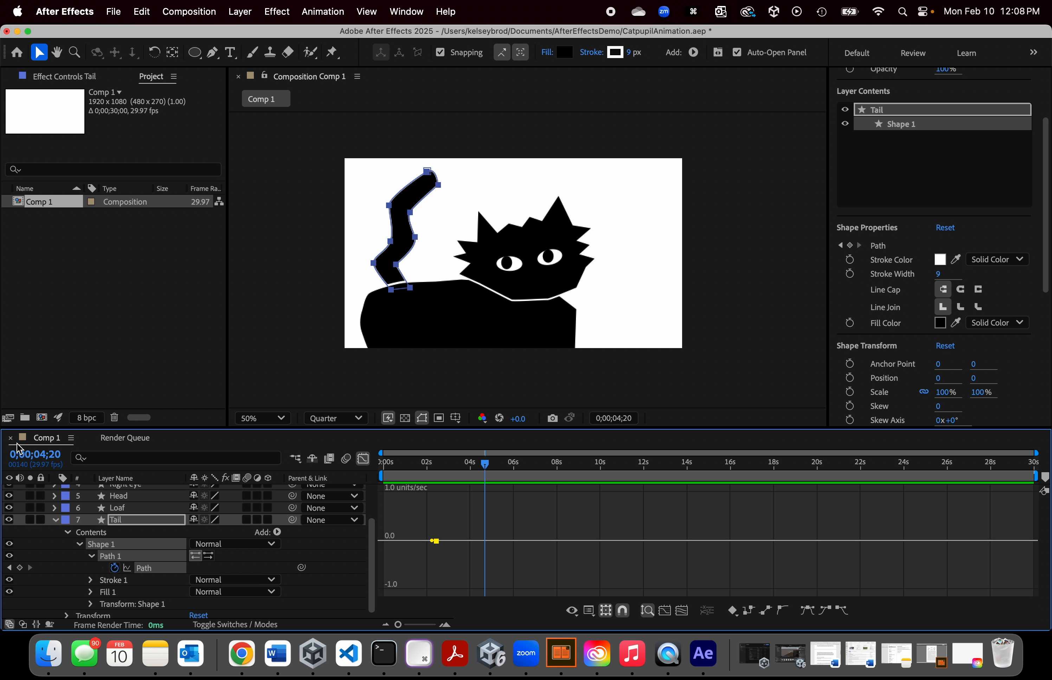
pyautogui.click(48, 455)
pyautogui.click(64, 458)
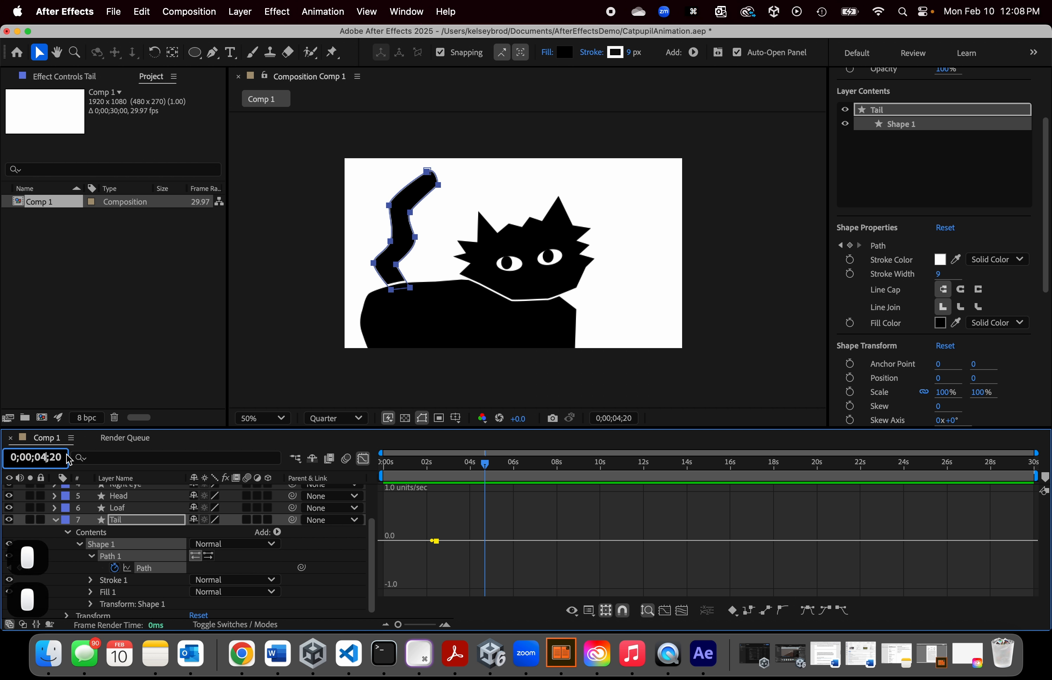
pyautogui.press('BackSpace')
pyautogui.write('2')
pyautogui.press('BackSpace')
pyautogui.press('BackSpace')
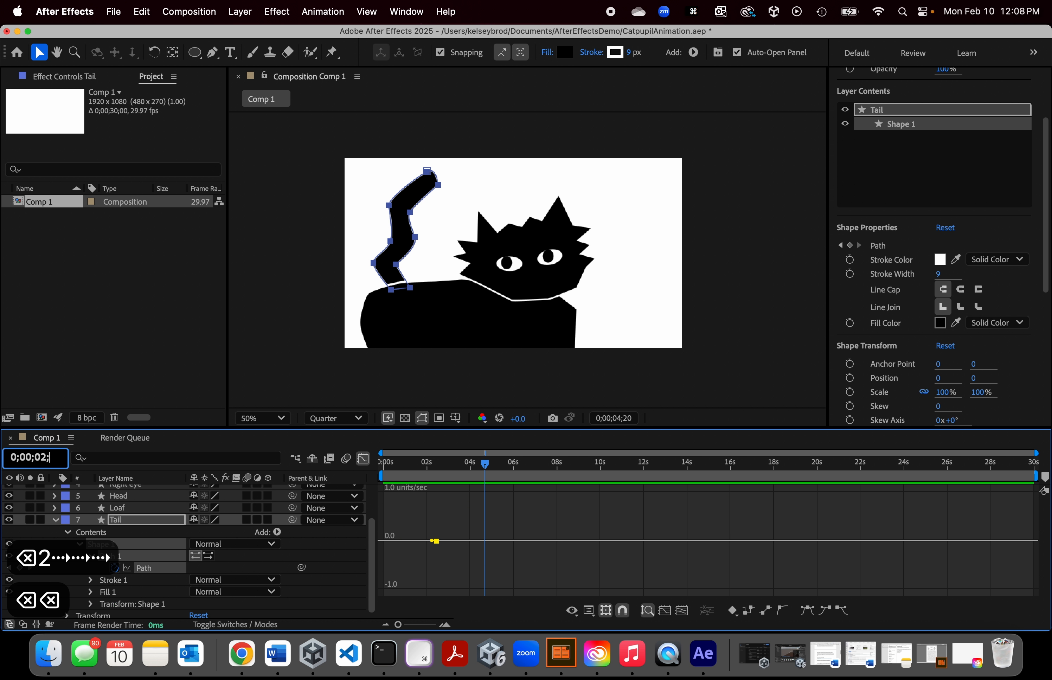
pyautogui.write('00')
pyautogui.press('Return')
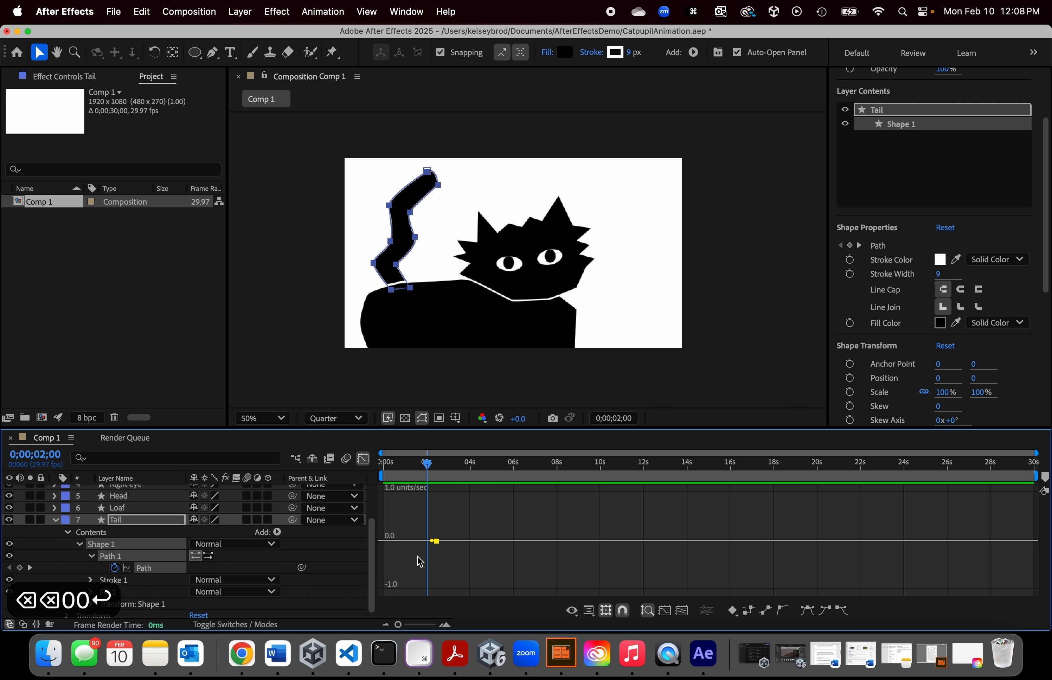
pyautogui.click(434, 542)
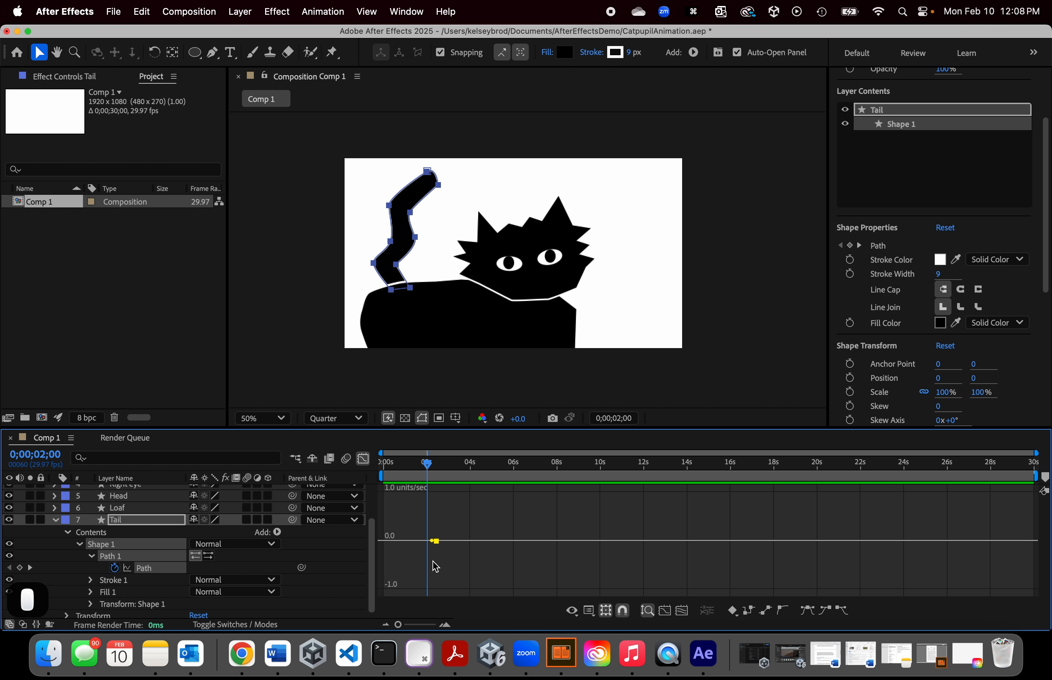
pyautogui.press('cmd+x')
pyautogui.press('cmd+v')
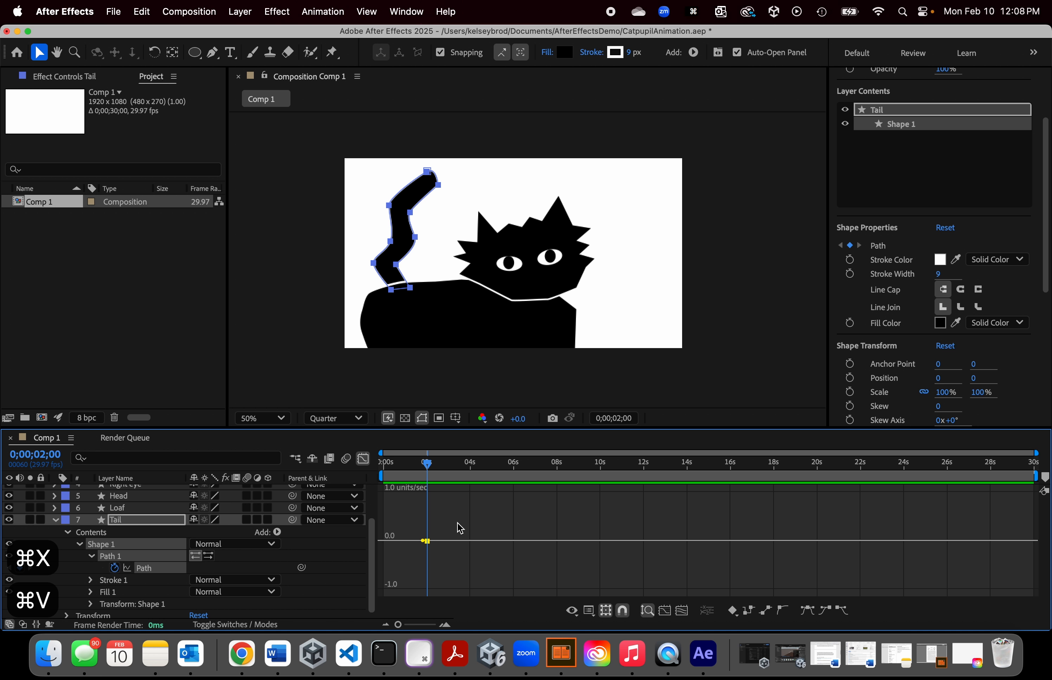
# Step: Set the current time to 0;00;08;00
pyautogui.moveTo(428, 464); pyautogui.dragTo(459, 468)
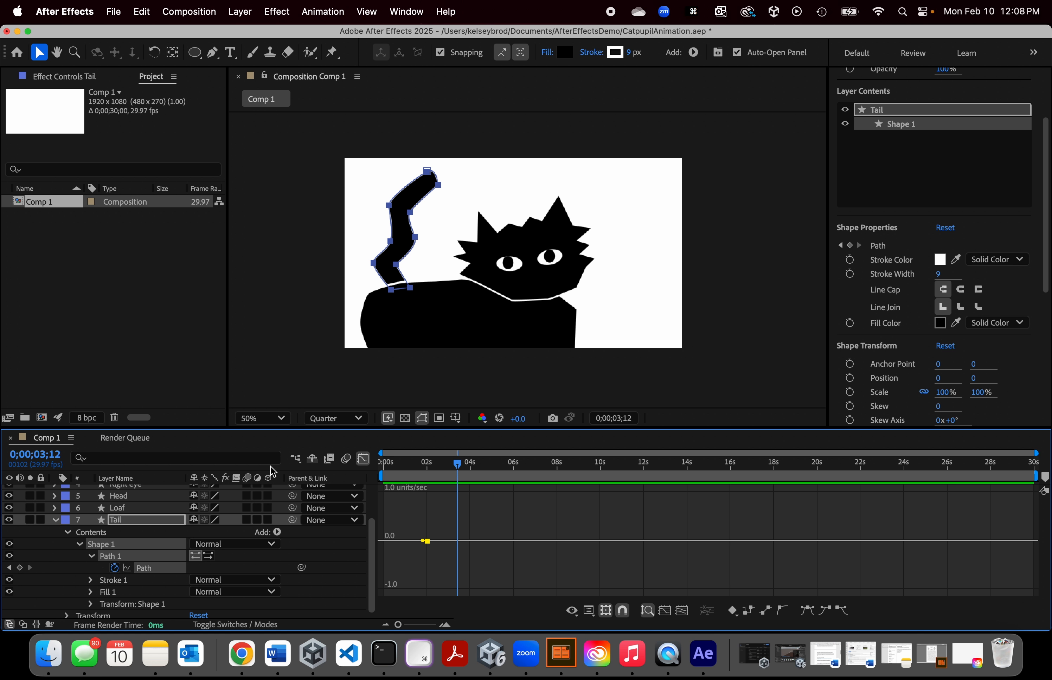
pyautogui.click(44, 459)
pyautogui.click(52, 460)
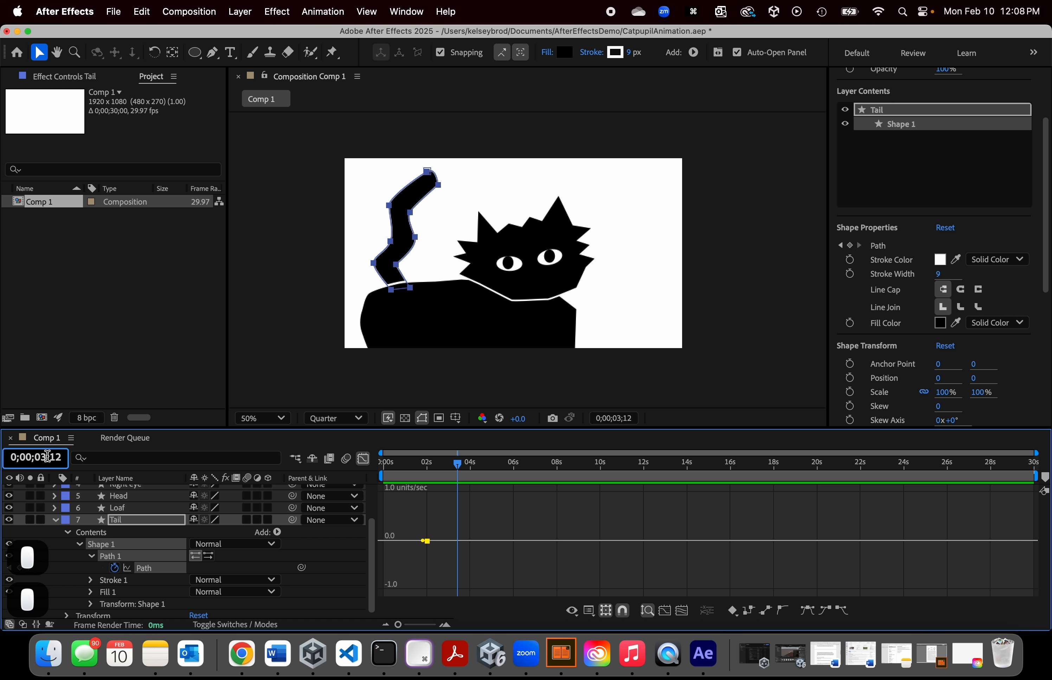
pyautogui.press('BackSpace')
pyautogui.write('8')
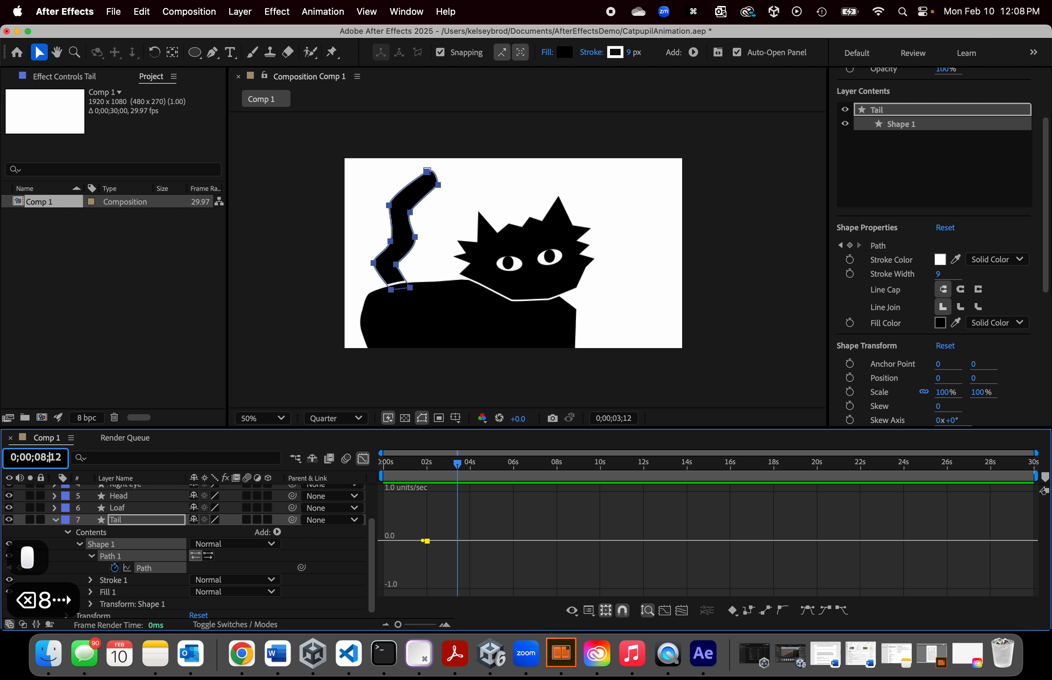
pyautogui.press('Right')
pyautogui.press('Right')
pyautogui.press('BackSpace')
pyautogui.press('BackSpace')
pyautogui.write('00')
pyautogui.press('Return')
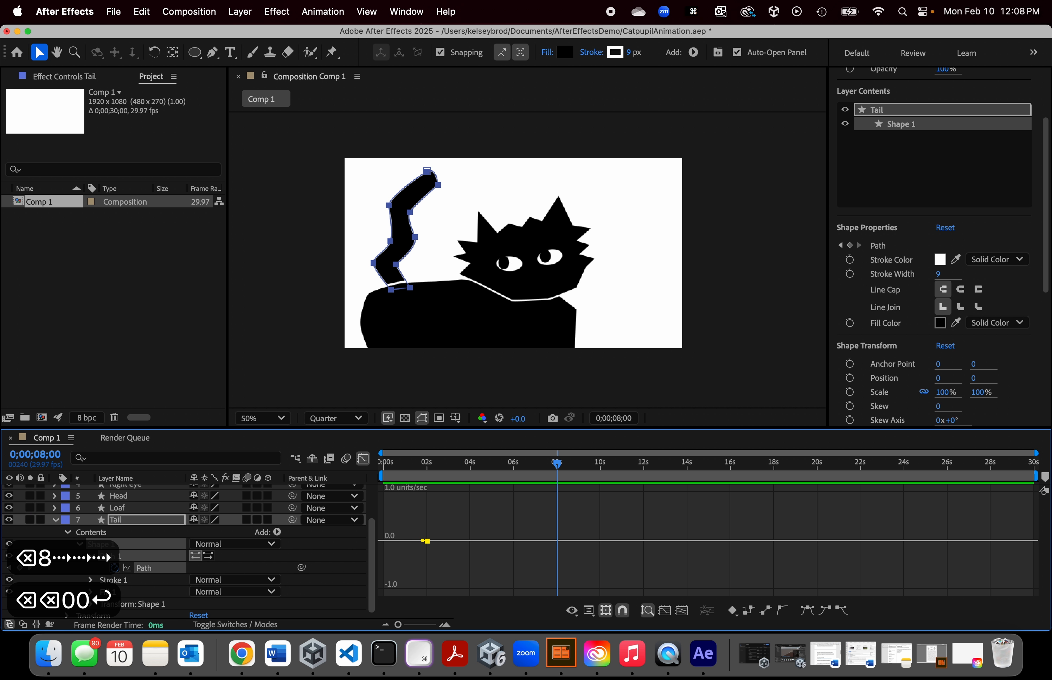
# Step: Shift the Tail path very slightly with the Pen tool to create a Path keyframe at 0;00;08;00
pyautogui.scroll(2, 434, 270)
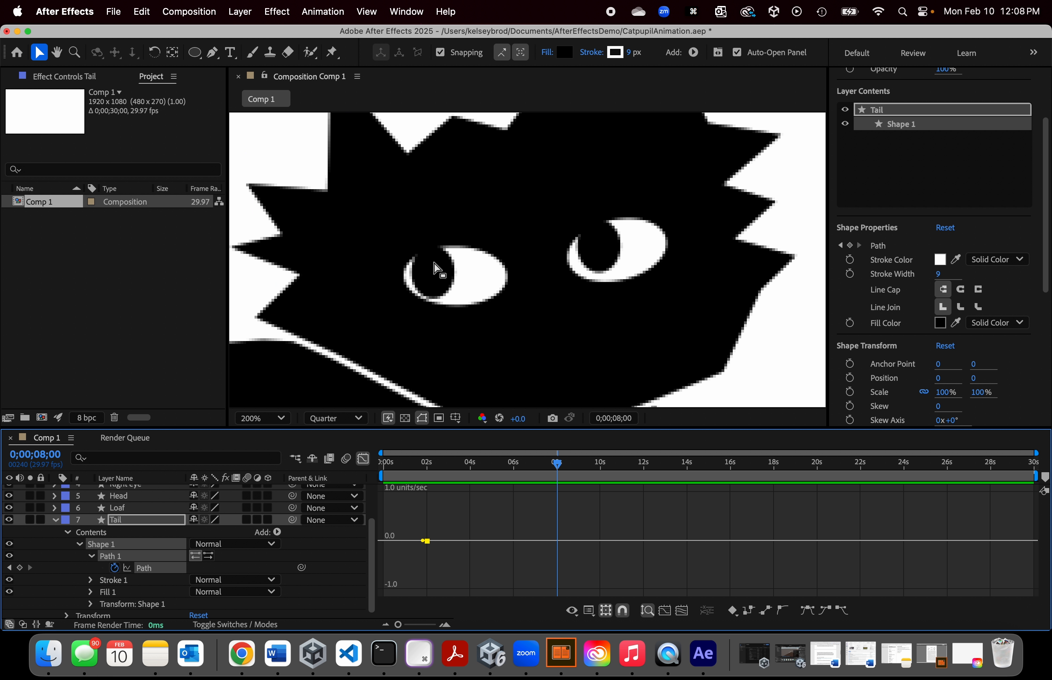
pyautogui.scroll(-1, 434, 270)
pyautogui.moveTo(411, 269); pyautogui.dragTo(524, 284)
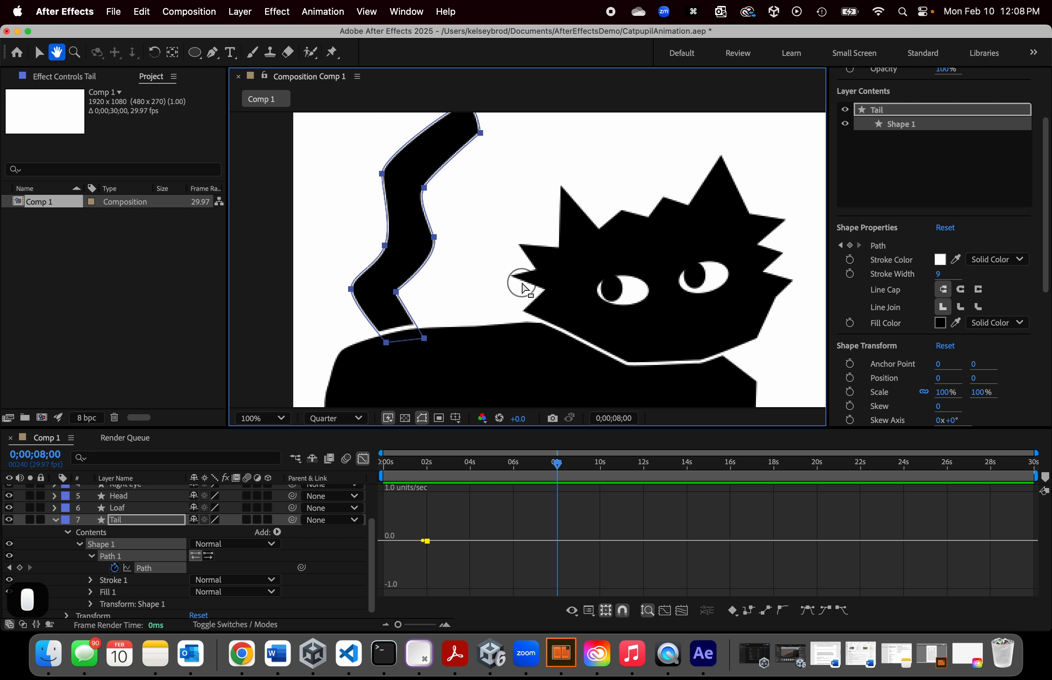
pyautogui.moveTo(479, 227); pyautogui.dragTo(476, 261)
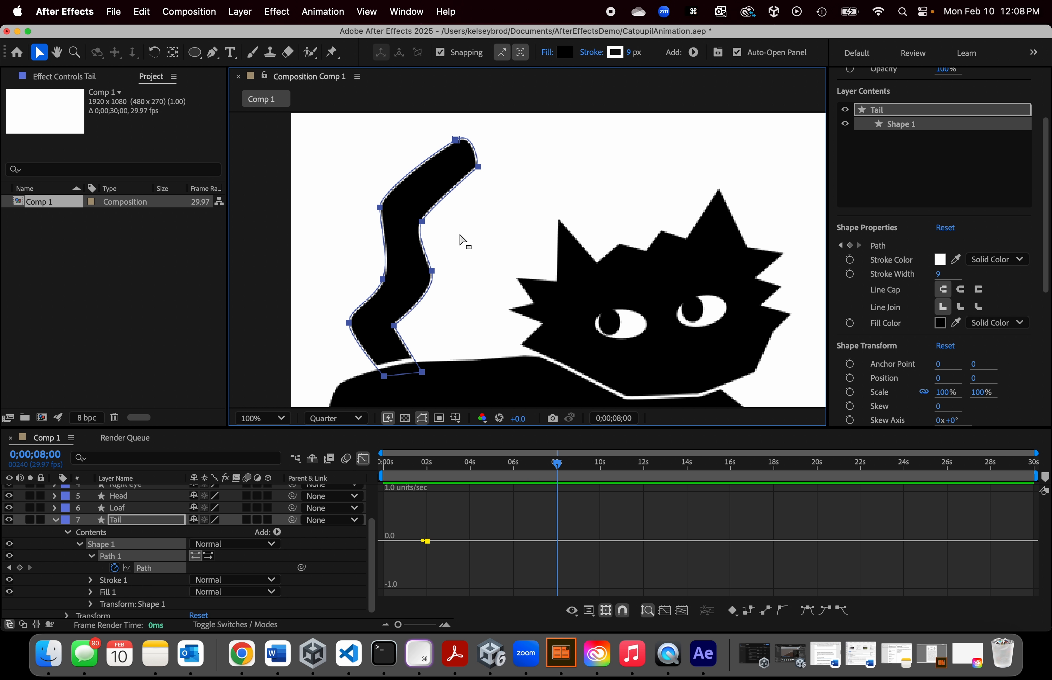
pyautogui.click(213, 52)
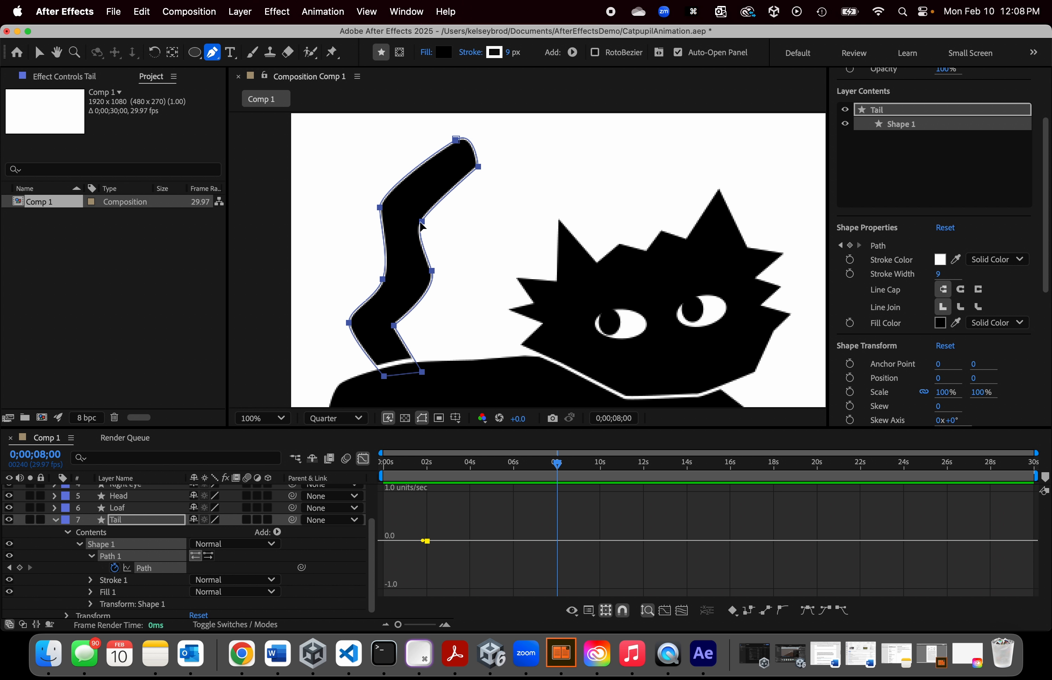
pyautogui.moveTo(379, 206); pyautogui.dragTo(383, 207)
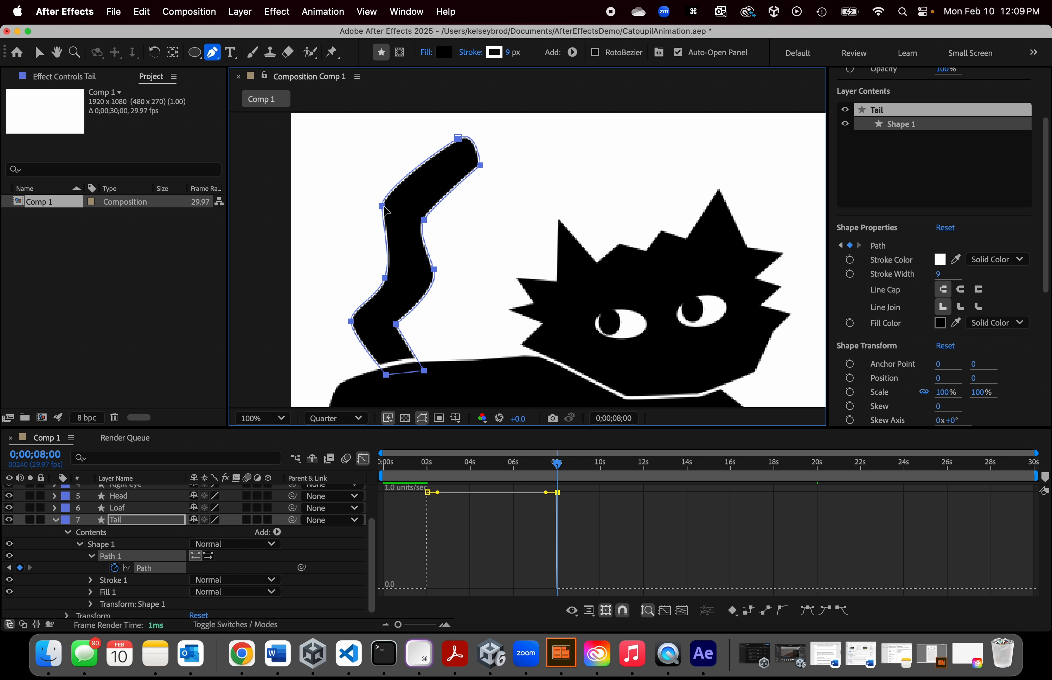
pyautogui.click(447, 216)
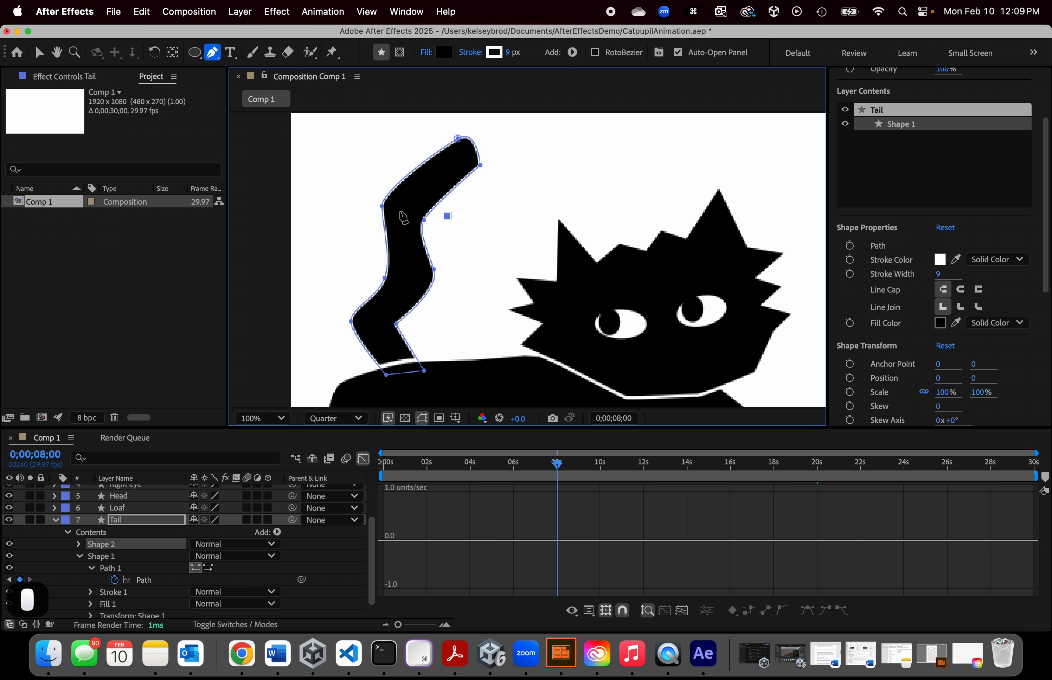
pyautogui.press('cmd+z')
pyautogui.press('cmd+z')
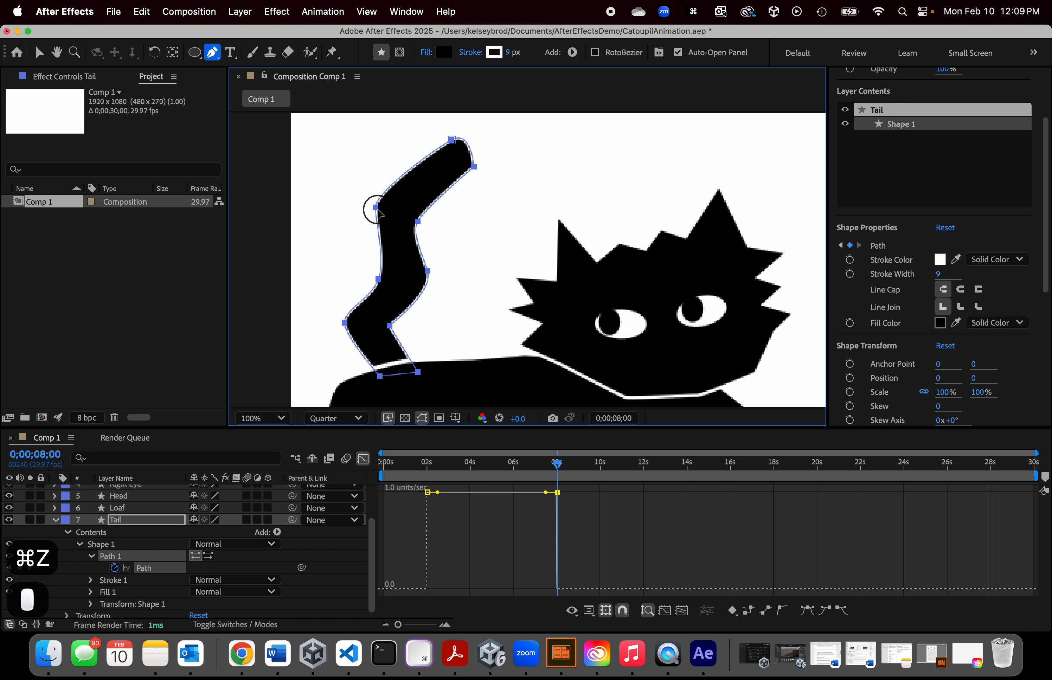
pyautogui.moveTo(378, 213); pyautogui.dragTo(399, 210)
pyautogui.press('super+z')
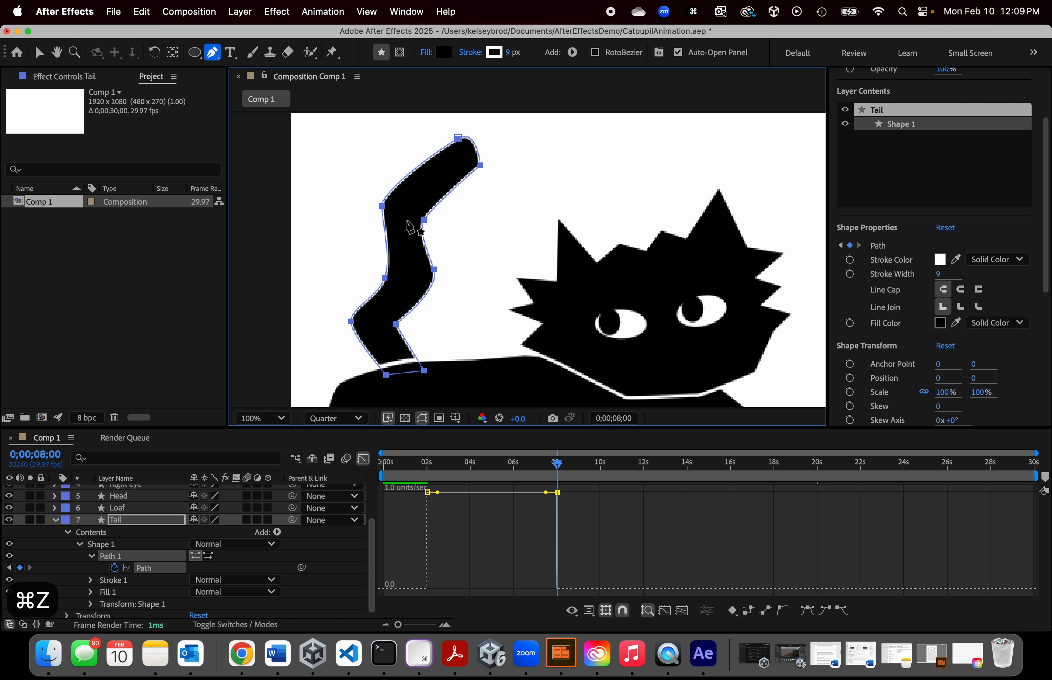
pyautogui.click(39, 52)
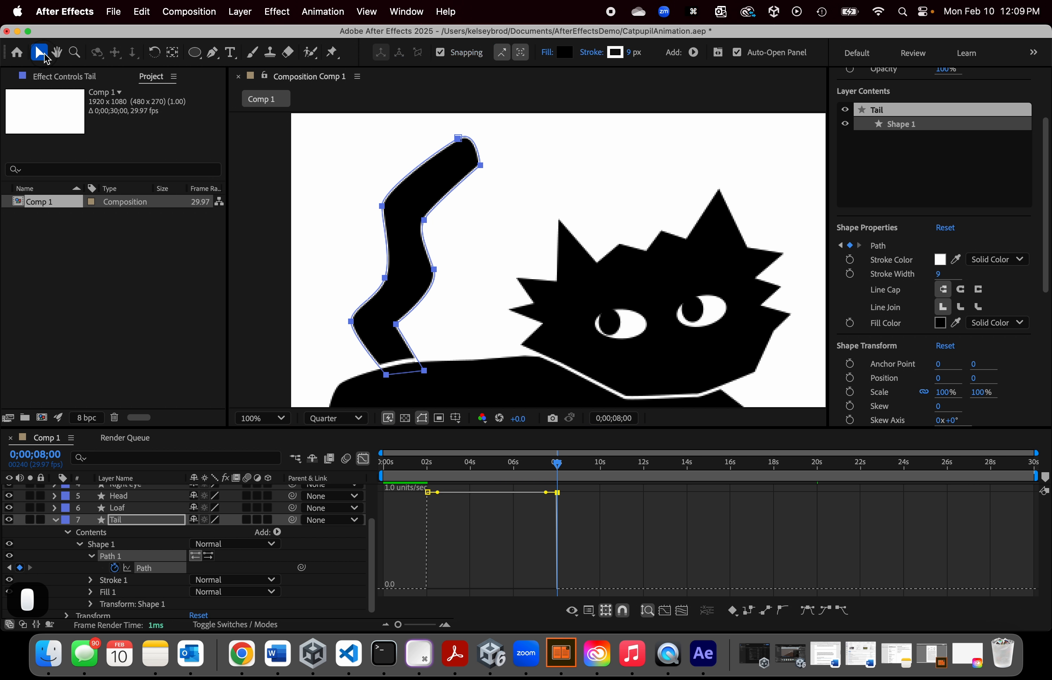
pyautogui.click(382, 206)
pyautogui.moveTo(382, 205); pyautogui.dragTo(381, 206)
pyautogui.press('super+z')
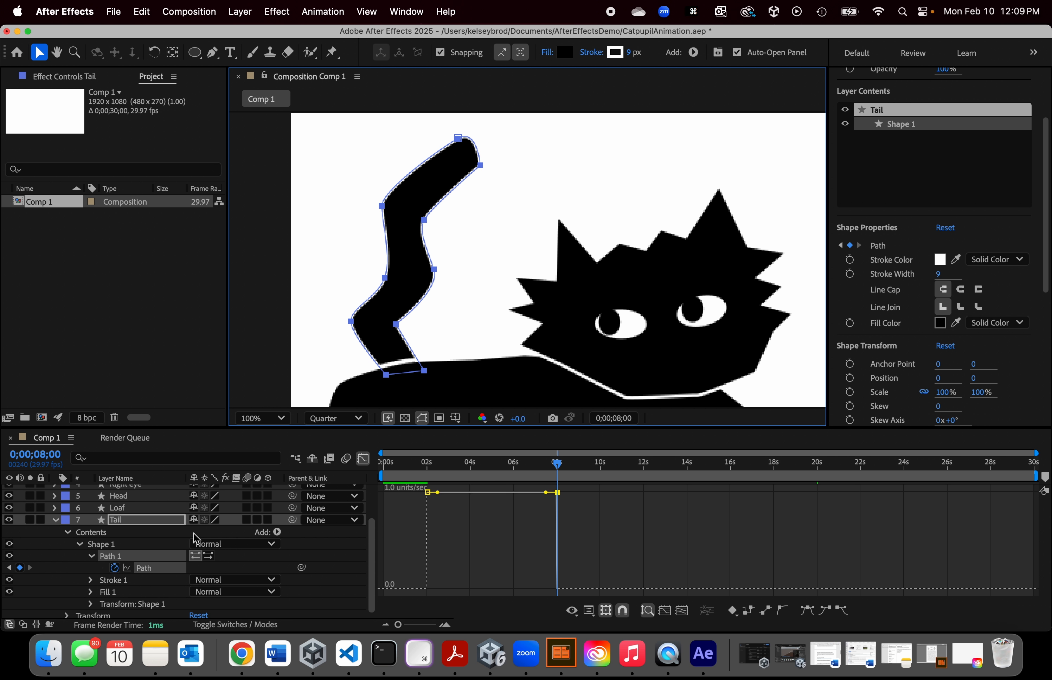
# Step: Reshape the upper half of the tail with the Pen tool, curving its upper bends and hooking the tip toward the head
pyautogui.scroll(-1, 194, 540)
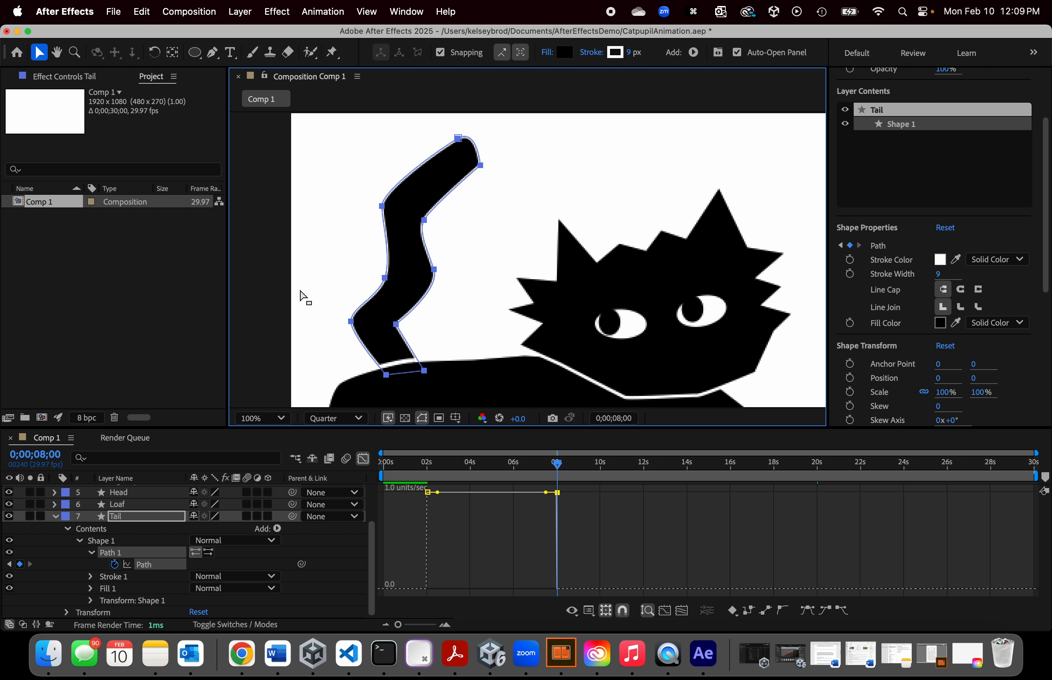
pyautogui.click(214, 56)
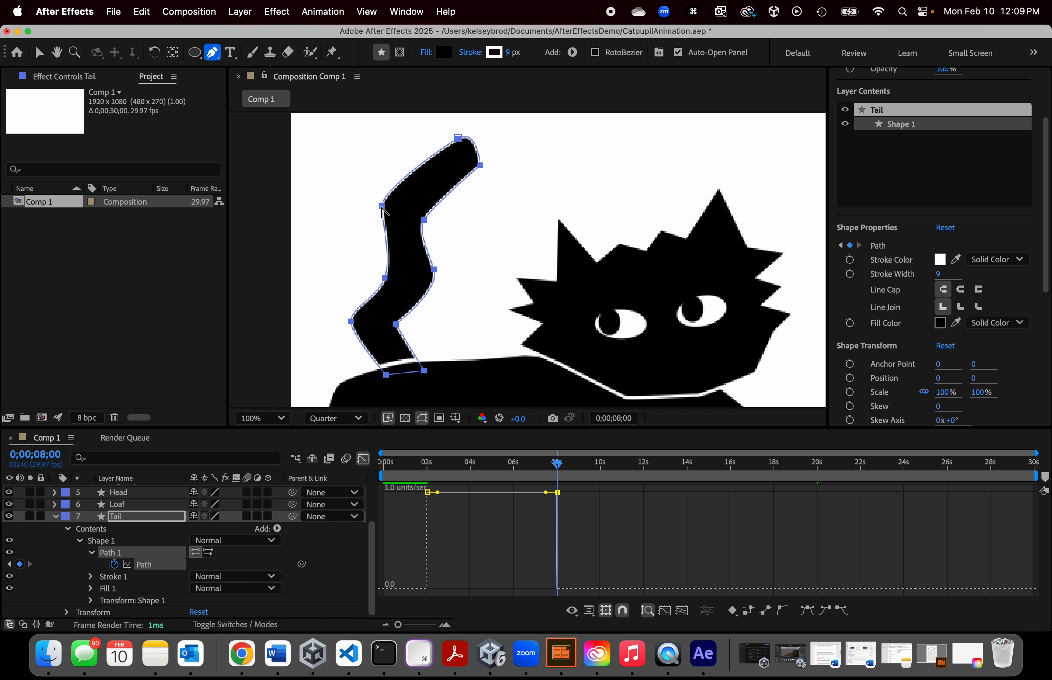
pyautogui.moveTo(382, 209)
pyautogui.mouseDown()
pyautogui.moveTo(368, 223)
pyautogui.moveTo(379, 228)
pyautogui.mouseUp()
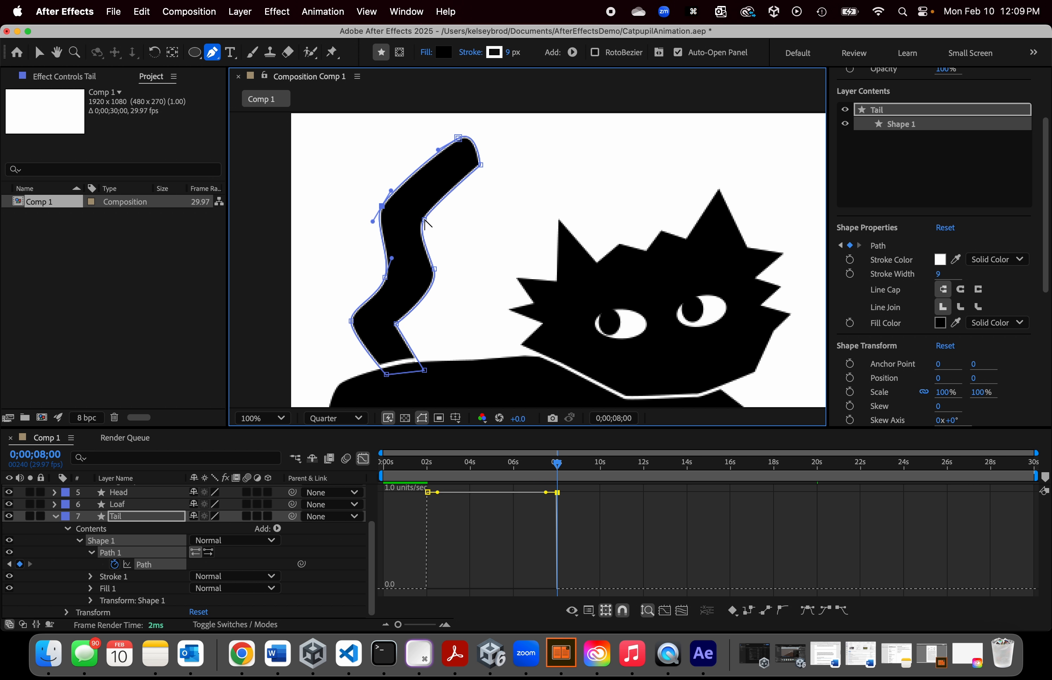
pyautogui.moveTo(425, 222); pyautogui.dragTo(433, 212)
pyautogui.moveTo(460, 138); pyautogui.dragTo(517, 161)
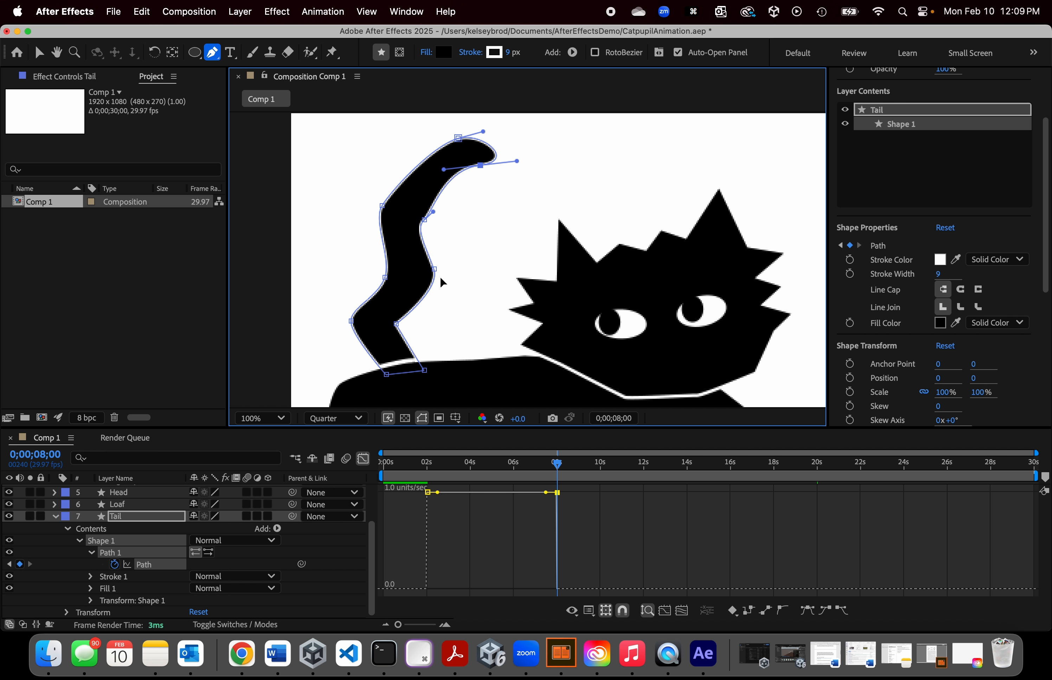
# Step: Round the bends in the lower half of the tail by adjusting the direction handles of their vertices
pyautogui.moveTo(386, 278); pyautogui.dragTo(356, 292)
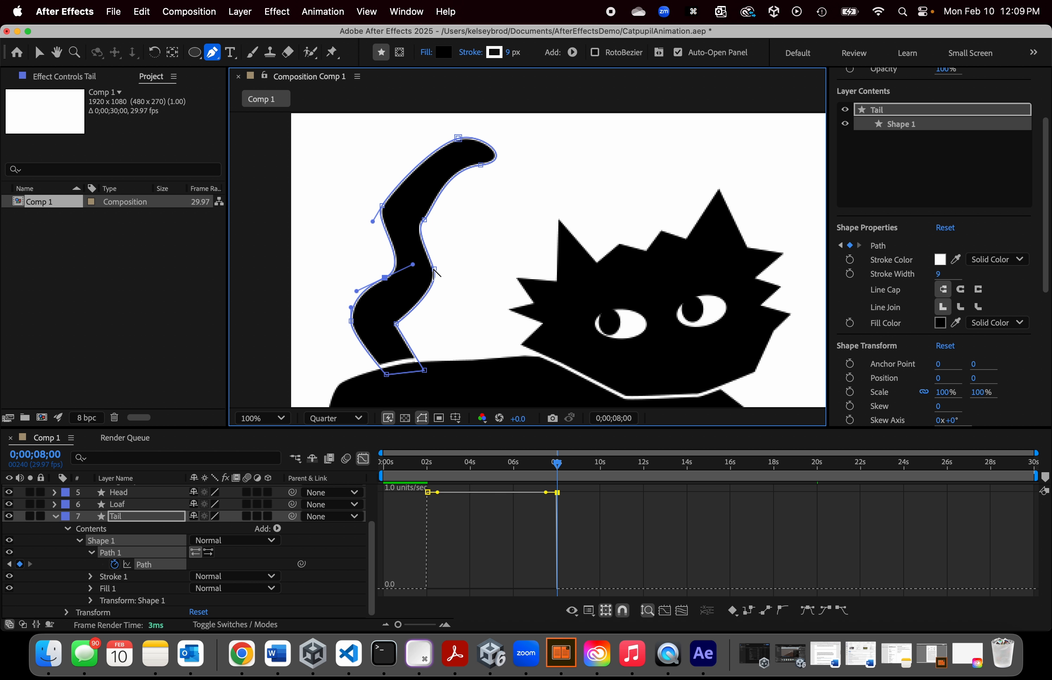
pyautogui.moveTo(434, 269); pyautogui.dragTo(446, 251)
pyautogui.moveTo(351, 321); pyautogui.dragTo(408, 293)
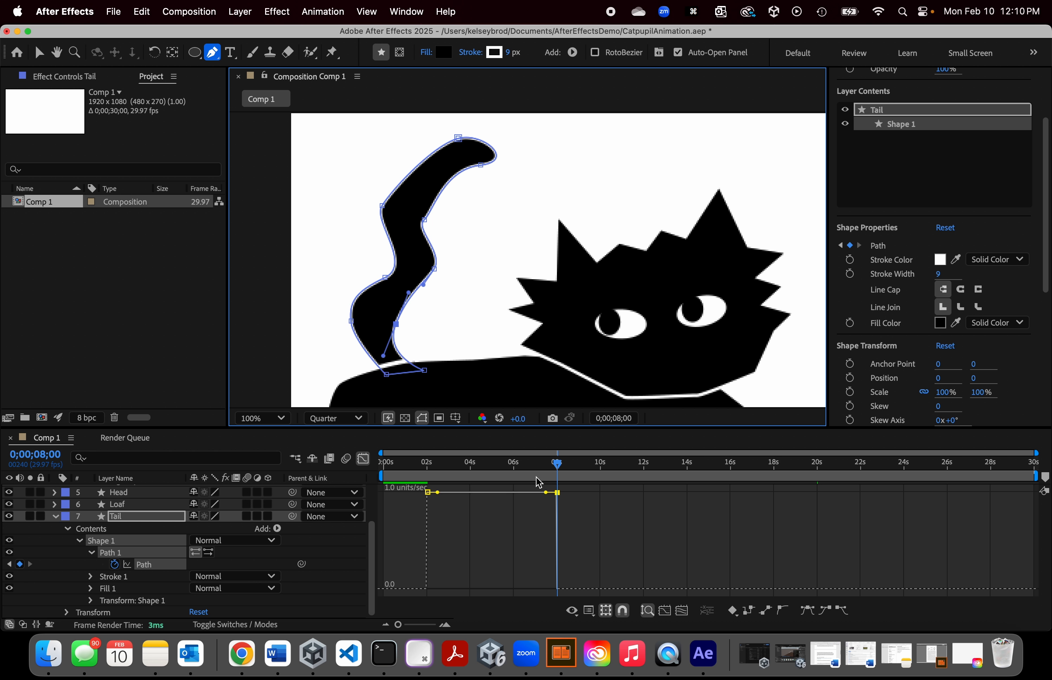
# Step: Scrub past the 0;00;08;00 keyframe and copy the Tail's Path keyframe at 0;00;02;00
pyautogui.moveTo(558, 471)
pyautogui.mouseDown()
pyautogui.moveTo(373, 472)
pyautogui.moveTo(573, 472)
pyautogui.moveTo(392, 472)
pyautogui.moveTo(558, 486)
pyautogui.mouseUp()
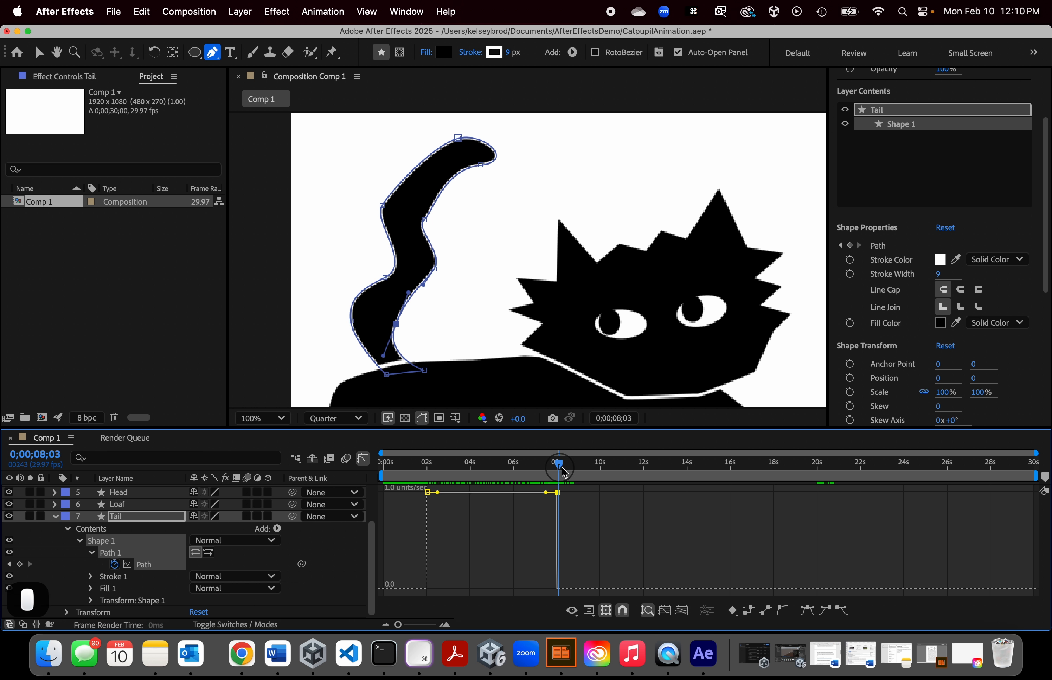
pyautogui.moveTo(560, 473); pyautogui.dragTo(597, 473)
pyautogui.click(445, 503)
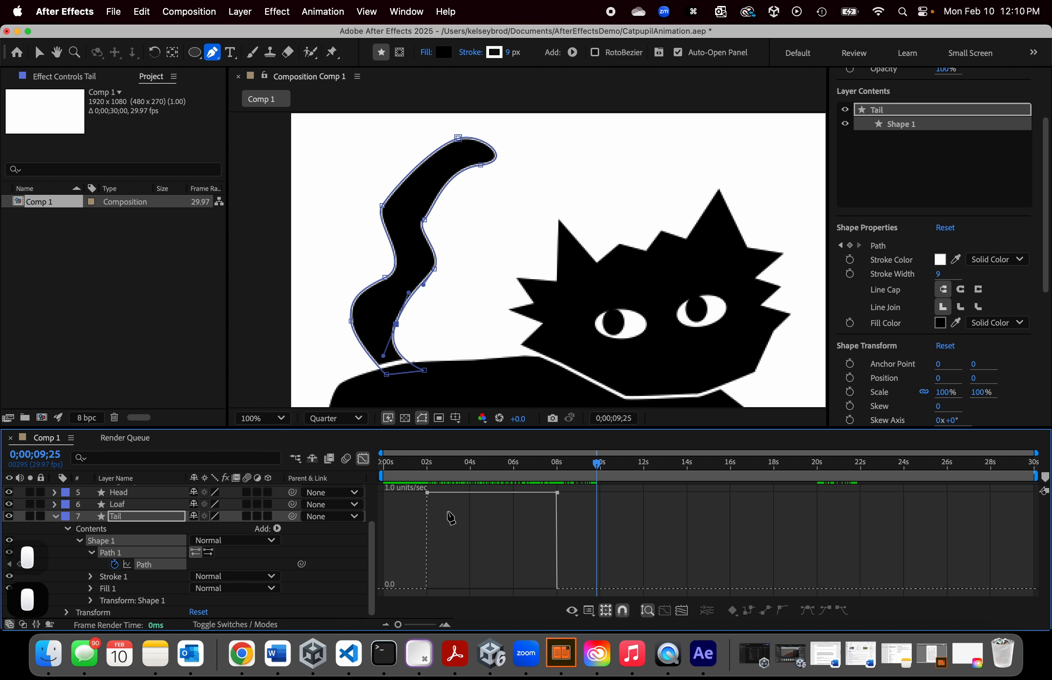
pyautogui.moveTo(451, 513); pyautogui.dragTo(411, 486)
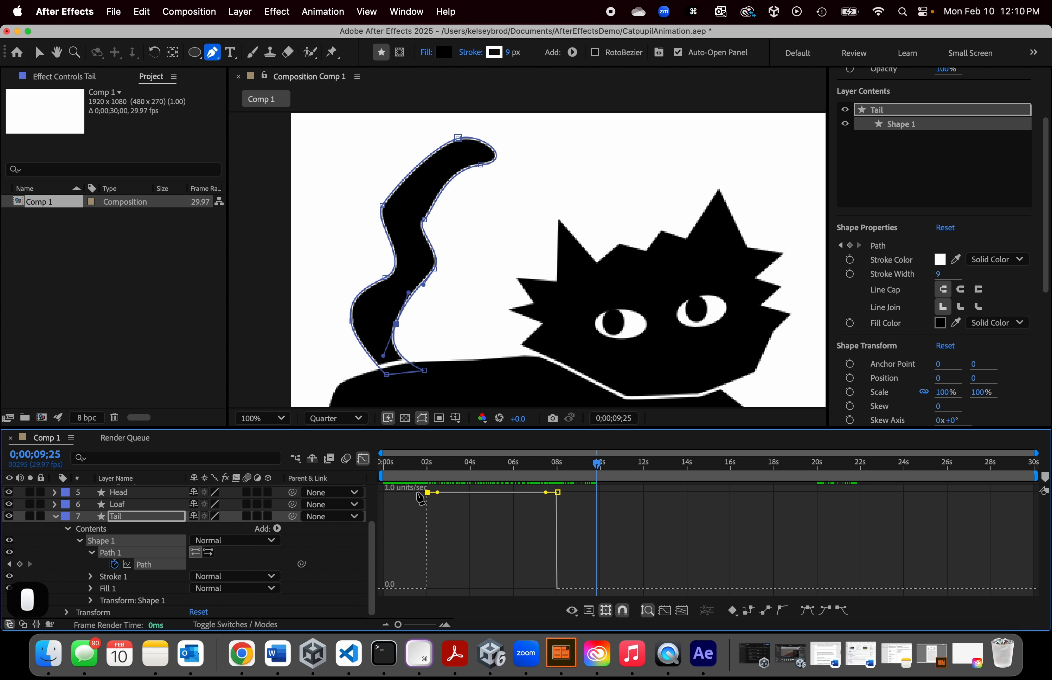
pyautogui.press('super+c')
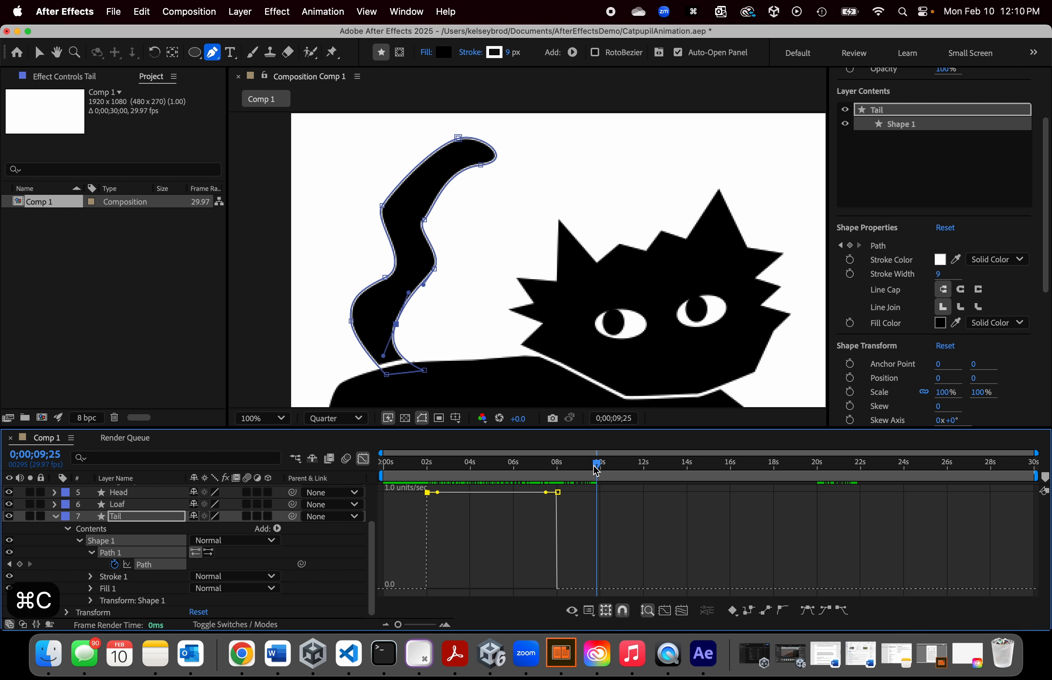
# Step: Set the current time to 0;00;14;00 and paste the copied Path keyframe there
pyautogui.moveTo(598, 466); pyautogui.dragTo(684, 463)
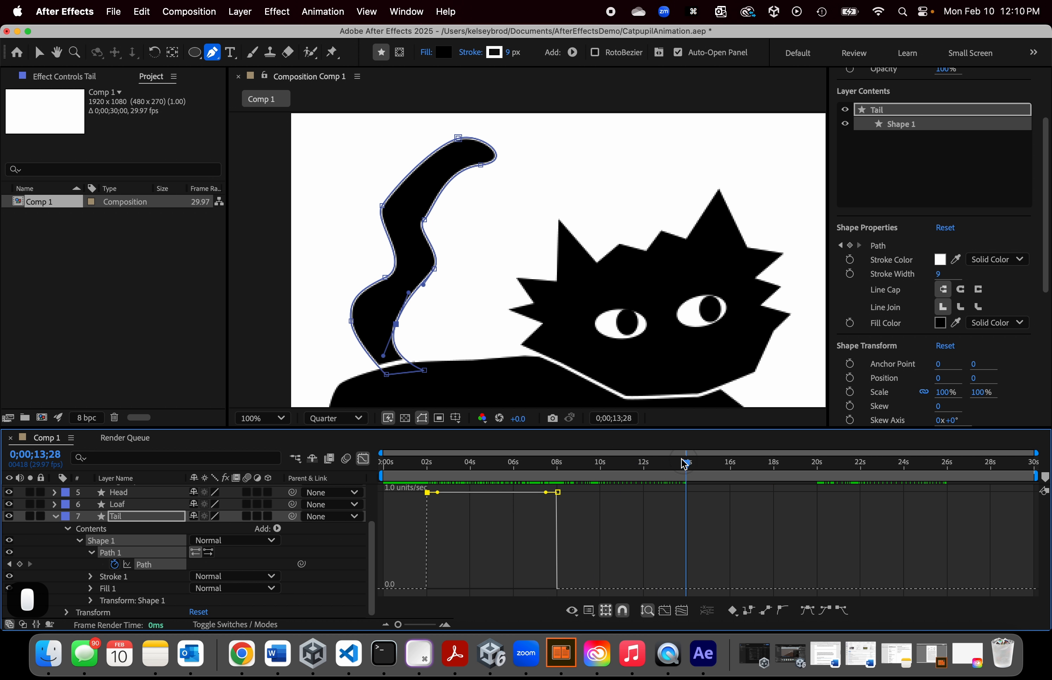
pyautogui.click(39, 457)
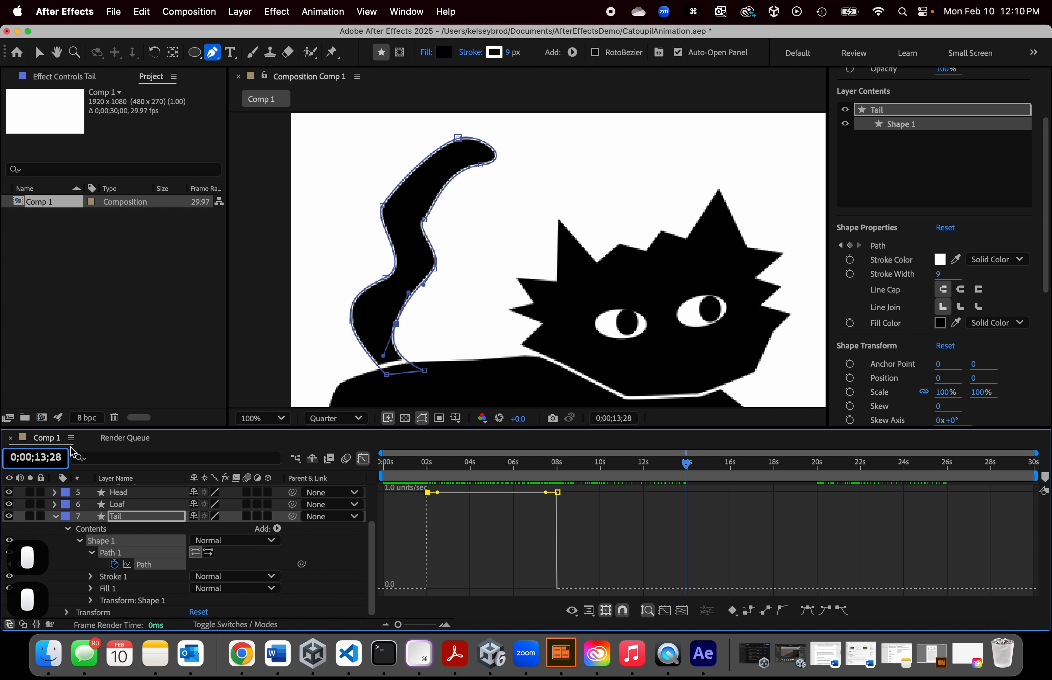
pyautogui.press('BackSpace')
pyautogui.press('BackSpace')
pyautogui.press('BackSpace')
pyautogui.press('BackSpace')
pyautogui.press('BackSpace')
pyautogui.write('1400')
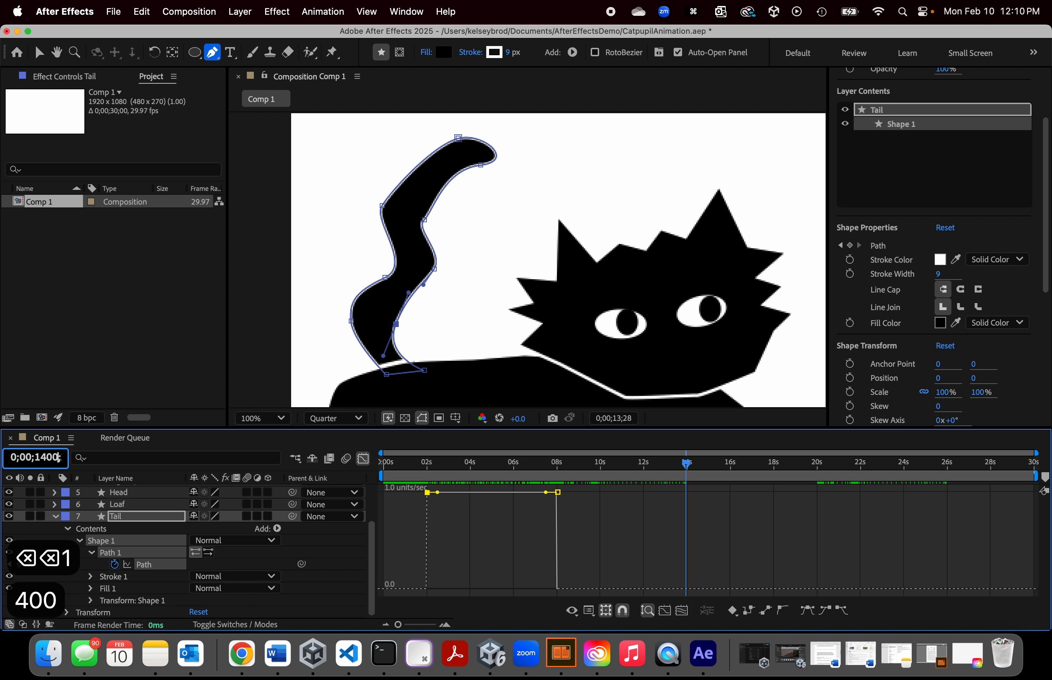
pyautogui.press('BackSpace')
pyautogui.press('BackSpace')
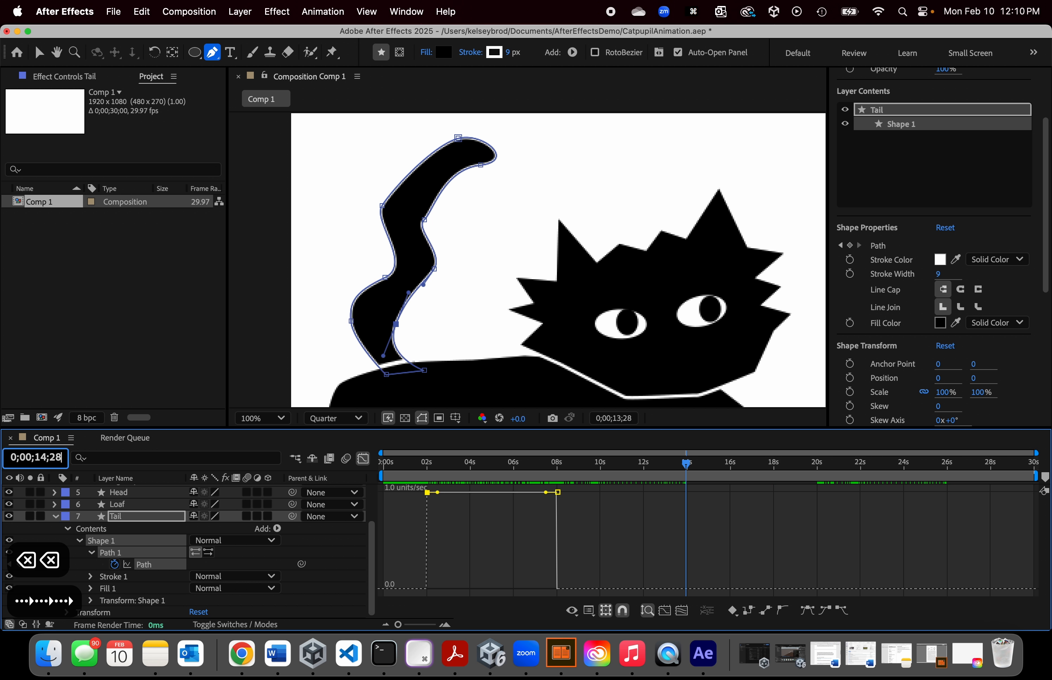
pyautogui.write(';00')
pyautogui.press('Return')
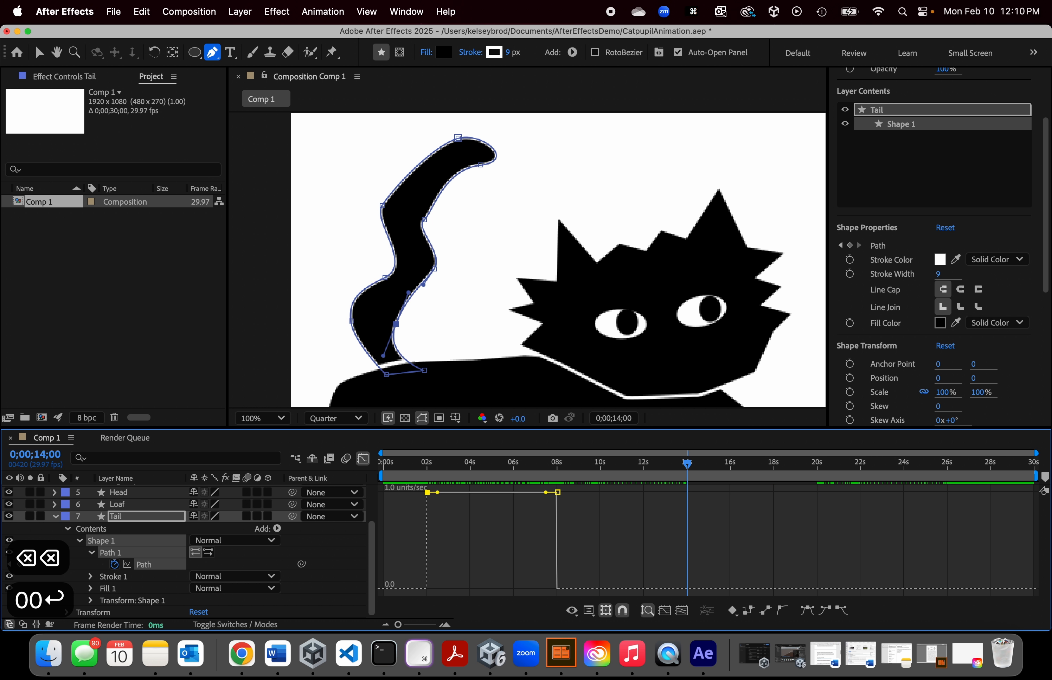
pyautogui.press('cmd+v')
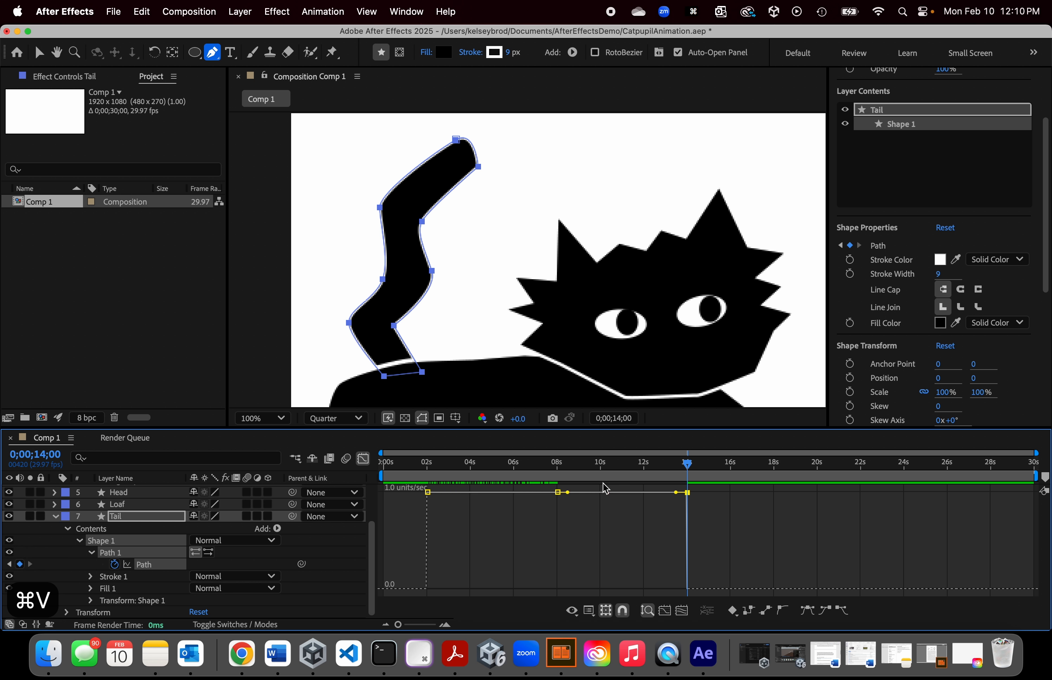
# Step: Select the pasted Path keyframe at 0;00;14;00 in the graph and delete it
pyautogui.moveTo(677, 470)
pyautogui.mouseDown()
pyautogui.moveTo(420, 469)
pyautogui.moveTo(677, 477)
pyautogui.mouseUp()
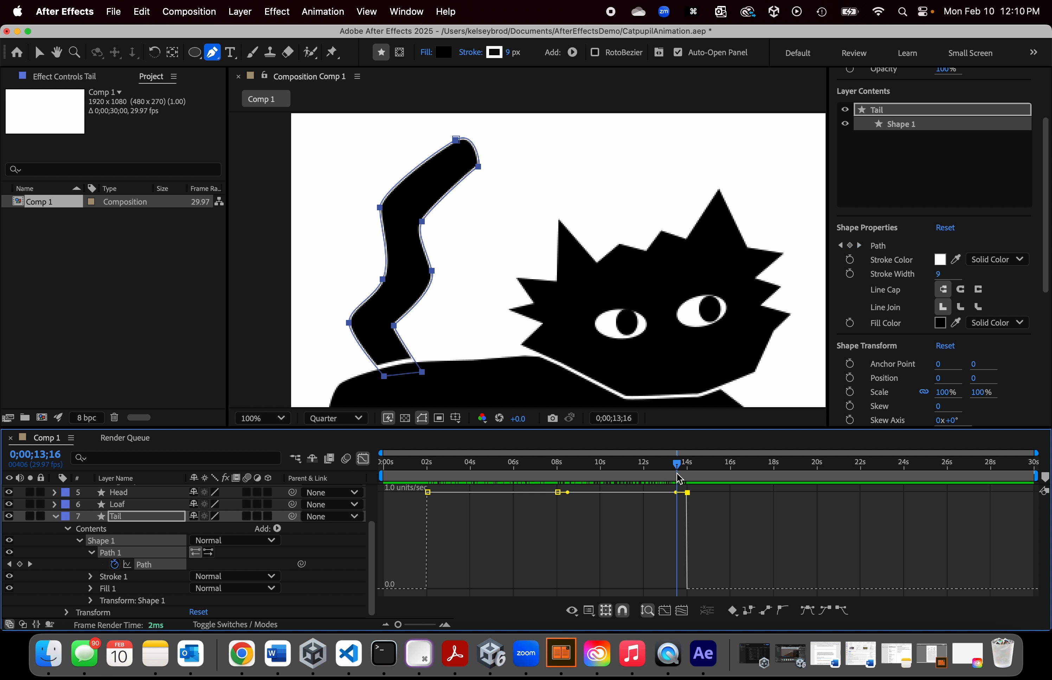
pyautogui.click(715, 524)
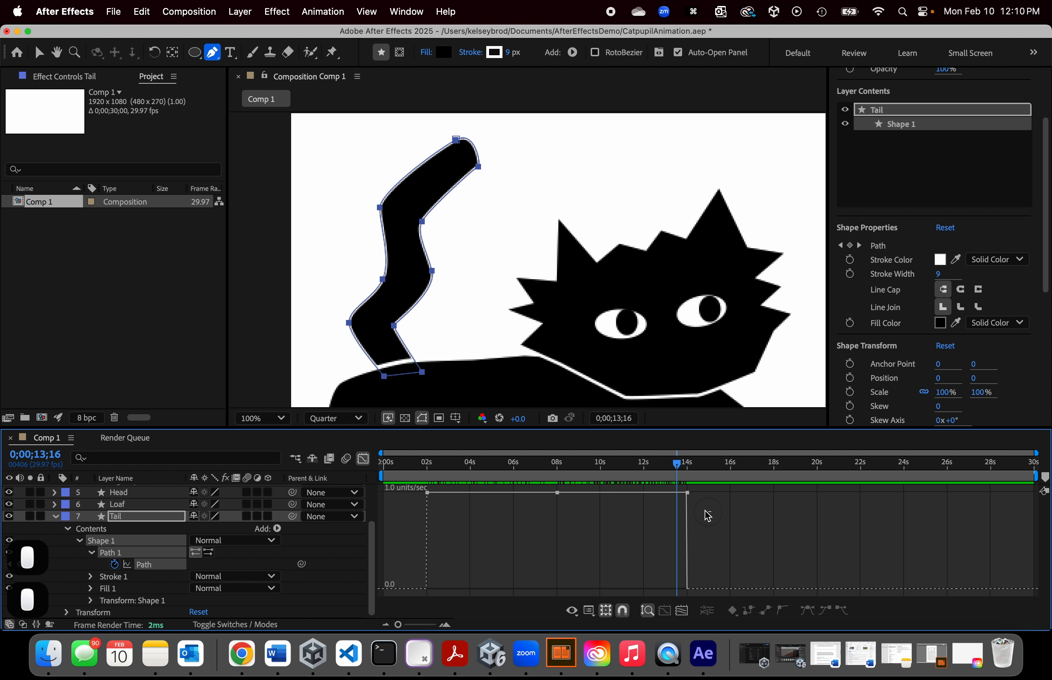
pyautogui.click(662, 492)
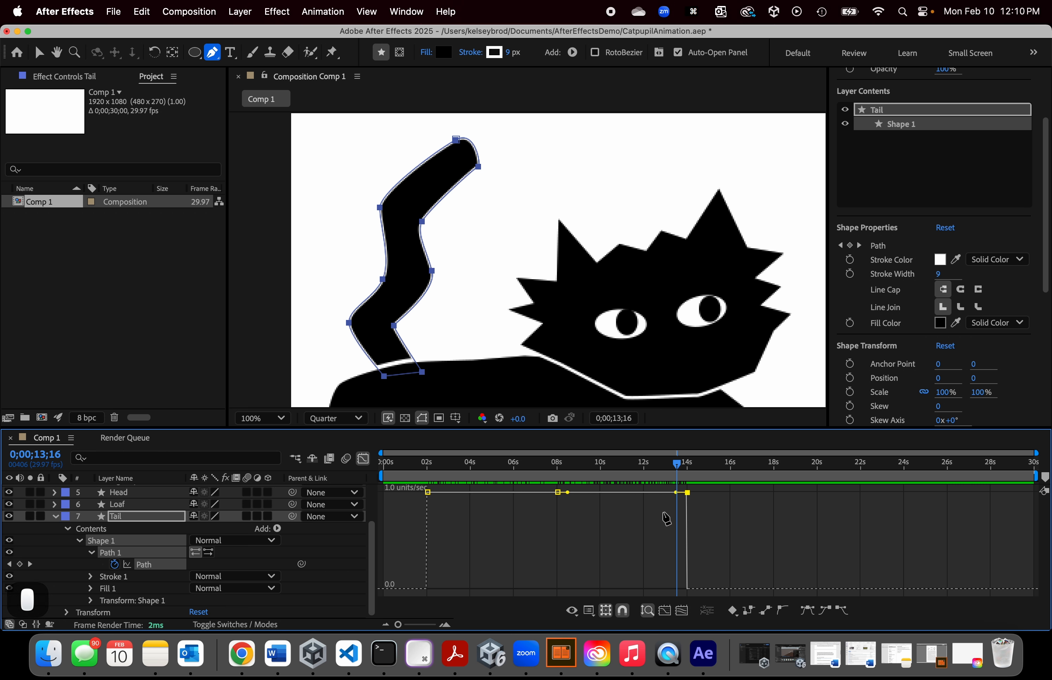
pyautogui.click(669, 514)
pyautogui.click(664, 491)
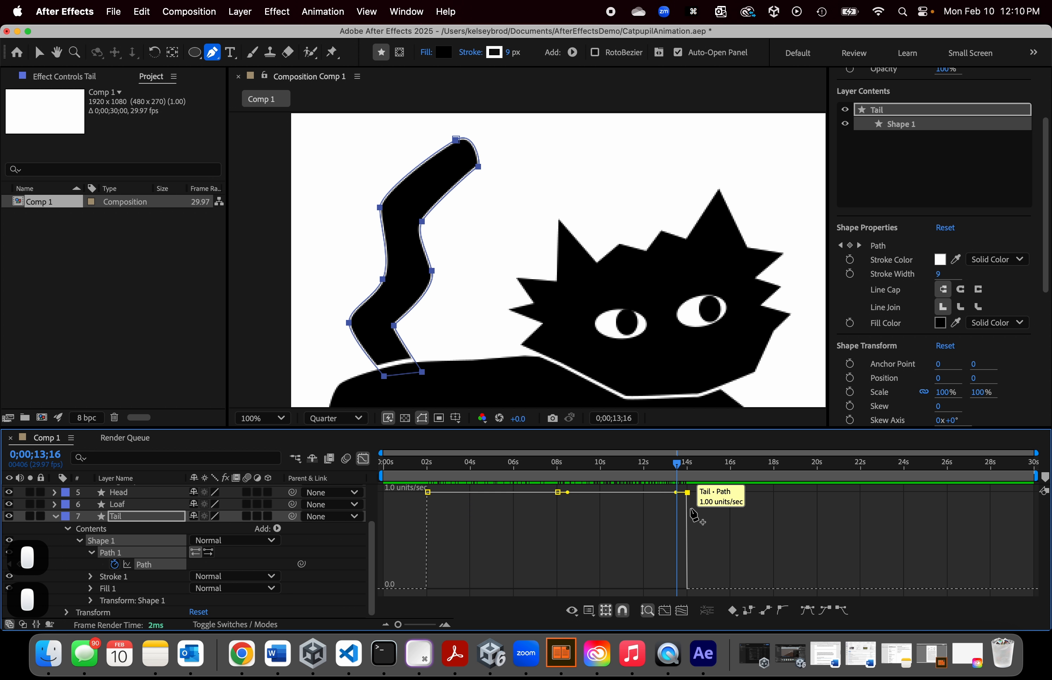
pyautogui.press('BackSpace')
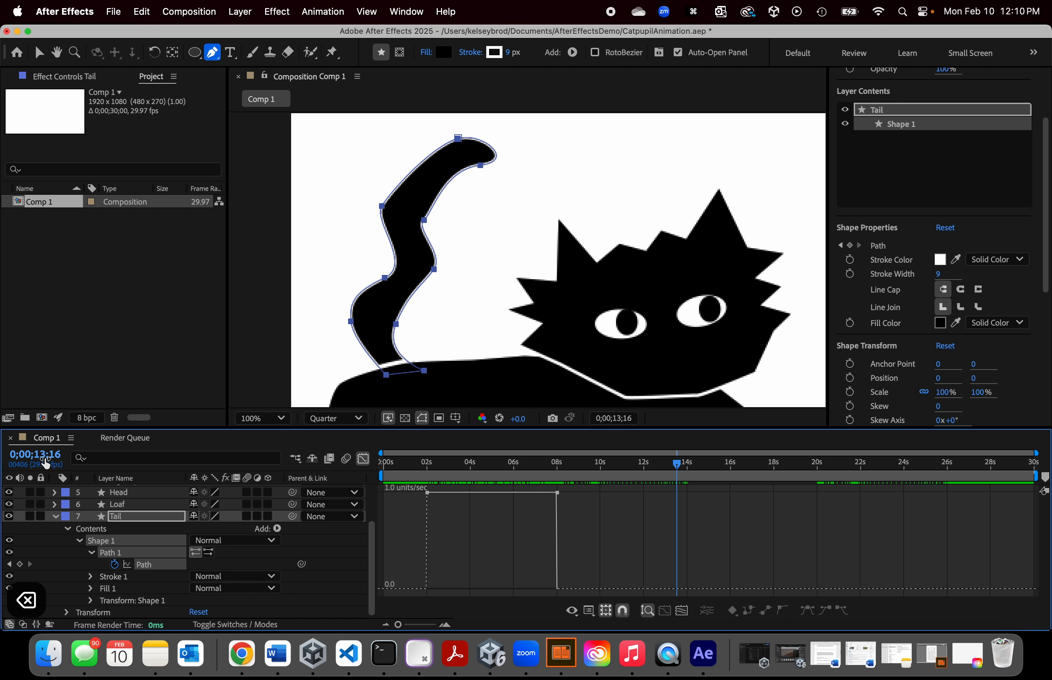
# Step: Return the current time to 0;00;14;00
pyautogui.click(67, 457)
pyautogui.press('BackSpace')
pyautogui.press('BackSpace')
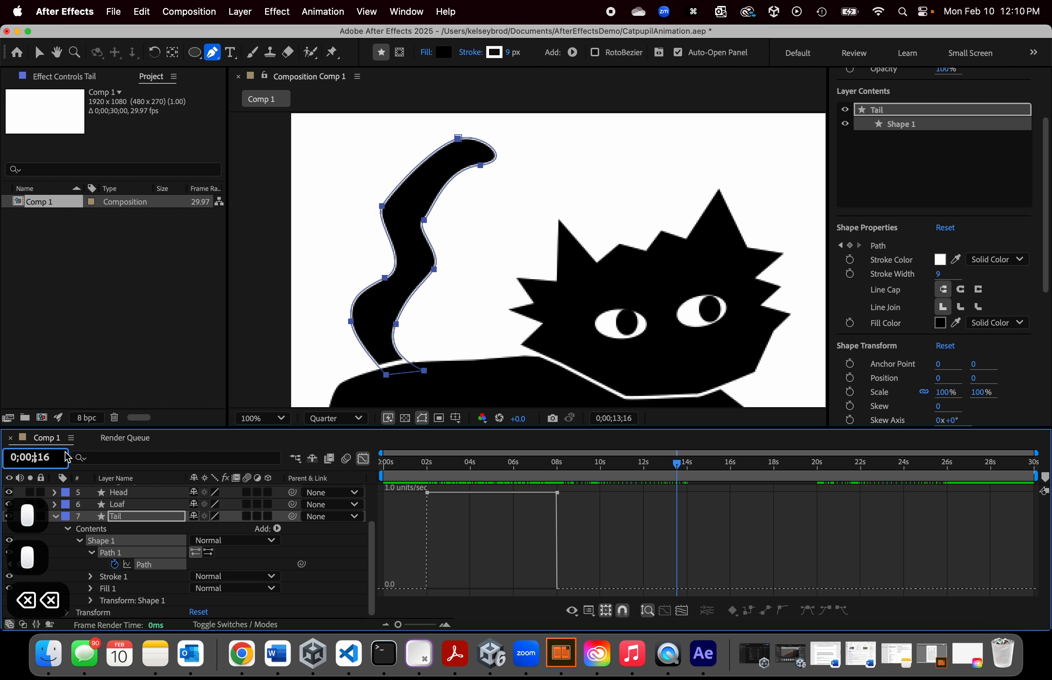
pyautogui.write('144')
pyautogui.press('BackSpace')
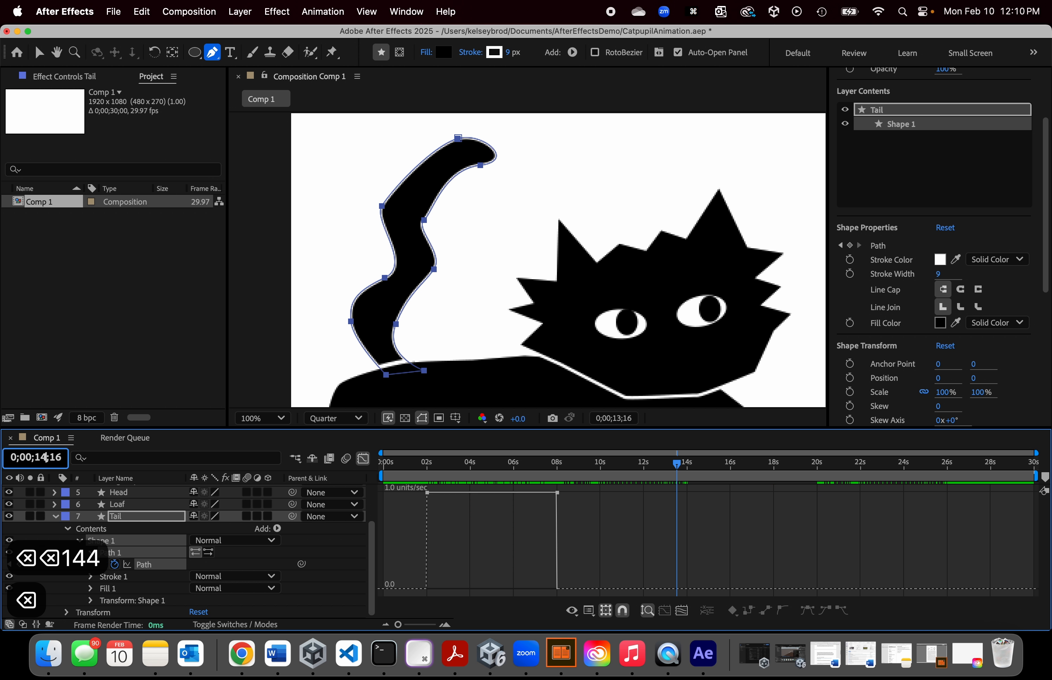
pyautogui.press('Right')
pyautogui.press('Right')
pyautogui.press('Right')
pyautogui.press('BackSpace')
pyautogui.press('BackSpace')
pyautogui.write('00')
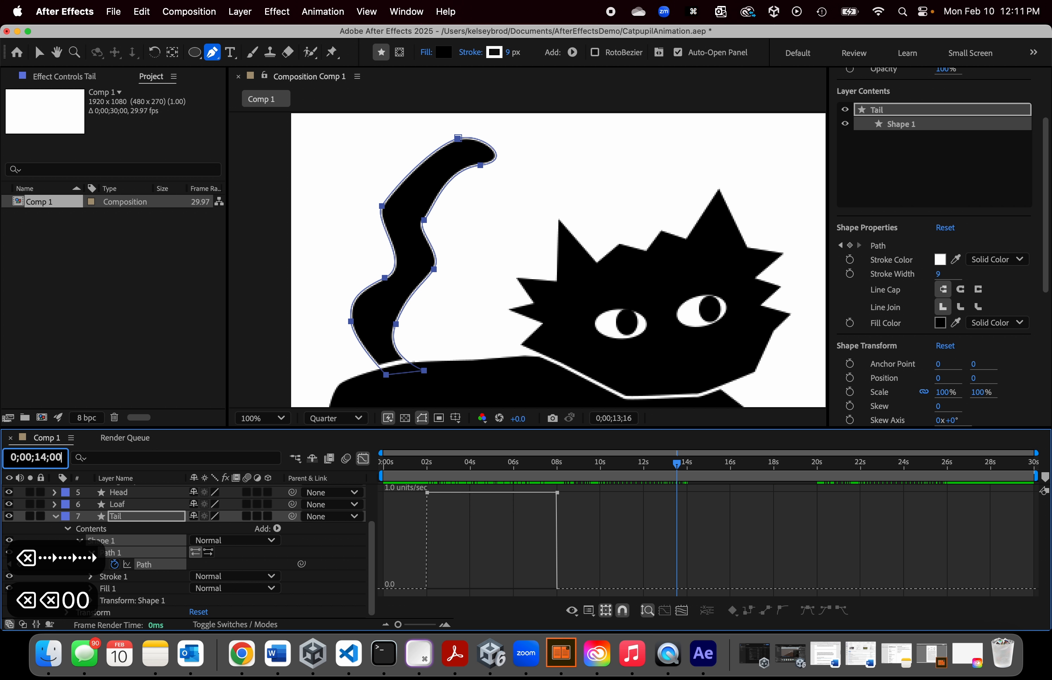
pyautogui.press('Return')
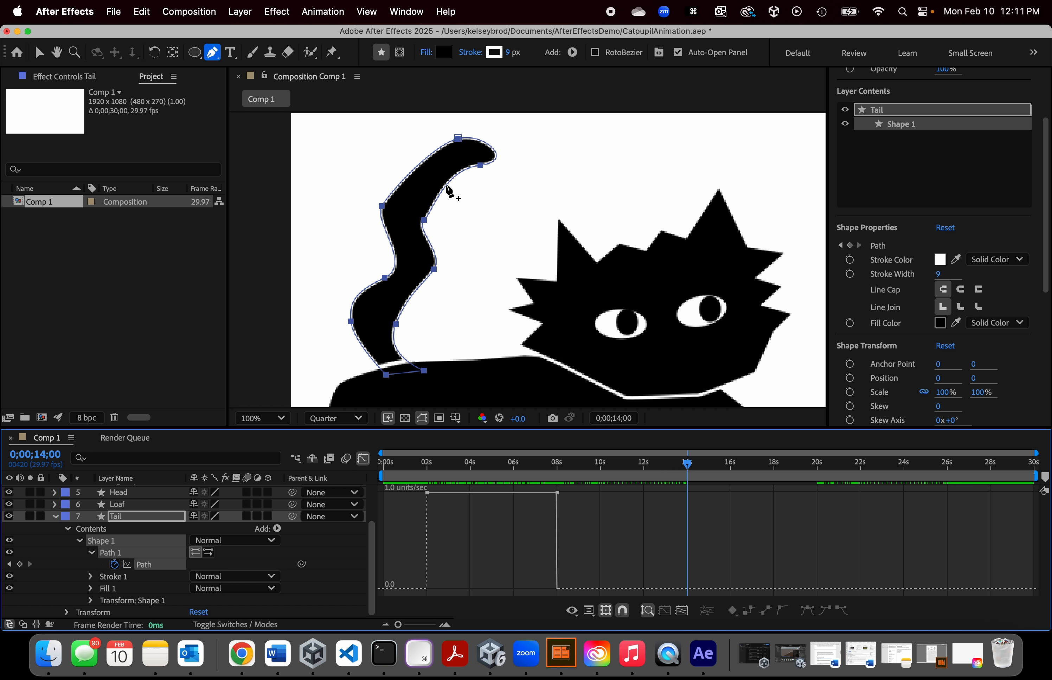
# Step: Reshape the tail's tip with the Pen tool so it points upward, creating a Path keyframe at 0;00;14;00
pyautogui.click(457, 138)
pyautogui.moveTo(457, 138); pyautogui.dragTo(483, 147)
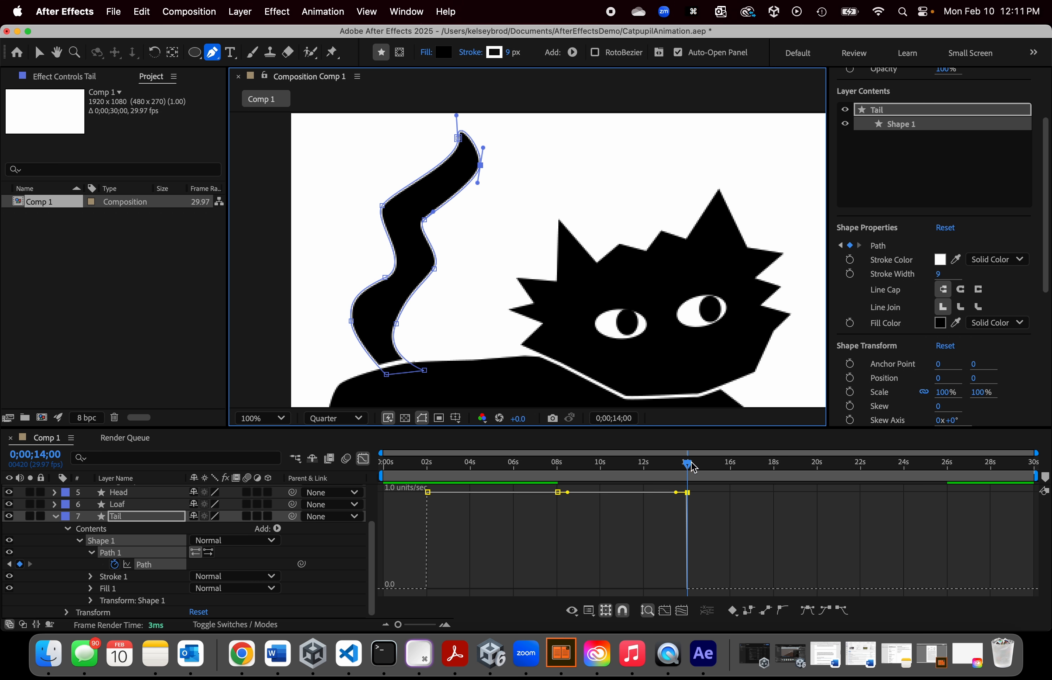
# Step: Move the tail's Path keyframe at 14 s back to 10 s in the graph editor
pyautogui.moveTo(693, 467); pyautogui.dragTo(602, 476)
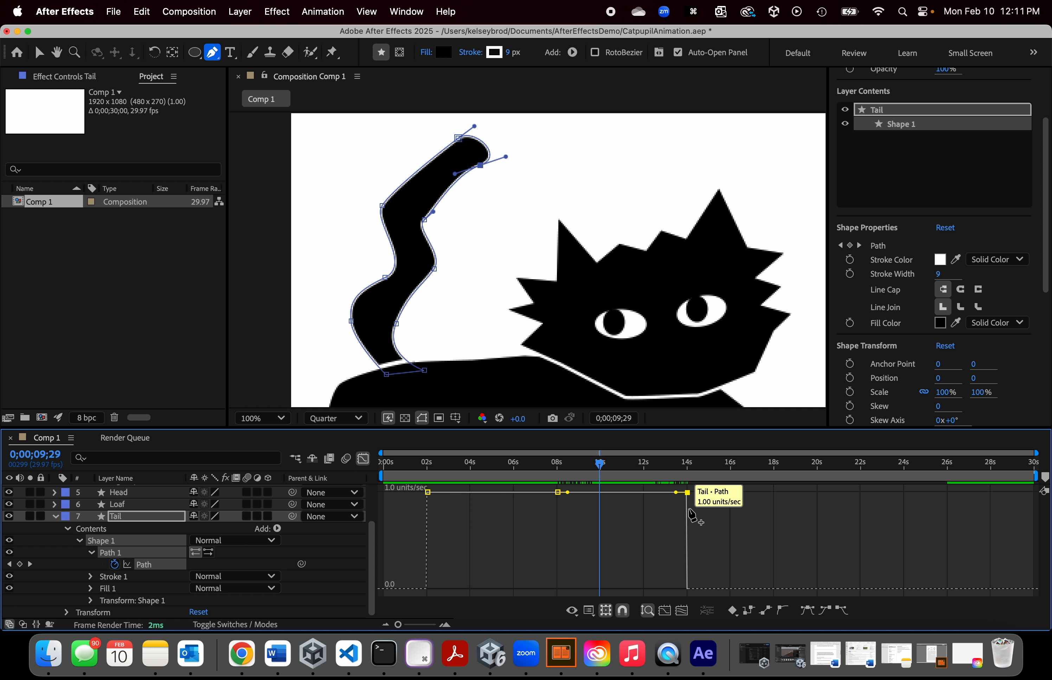
pyautogui.moveTo(695, 509); pyautogui.dragTo(670, 487)
pyautogui.click(688, 492)
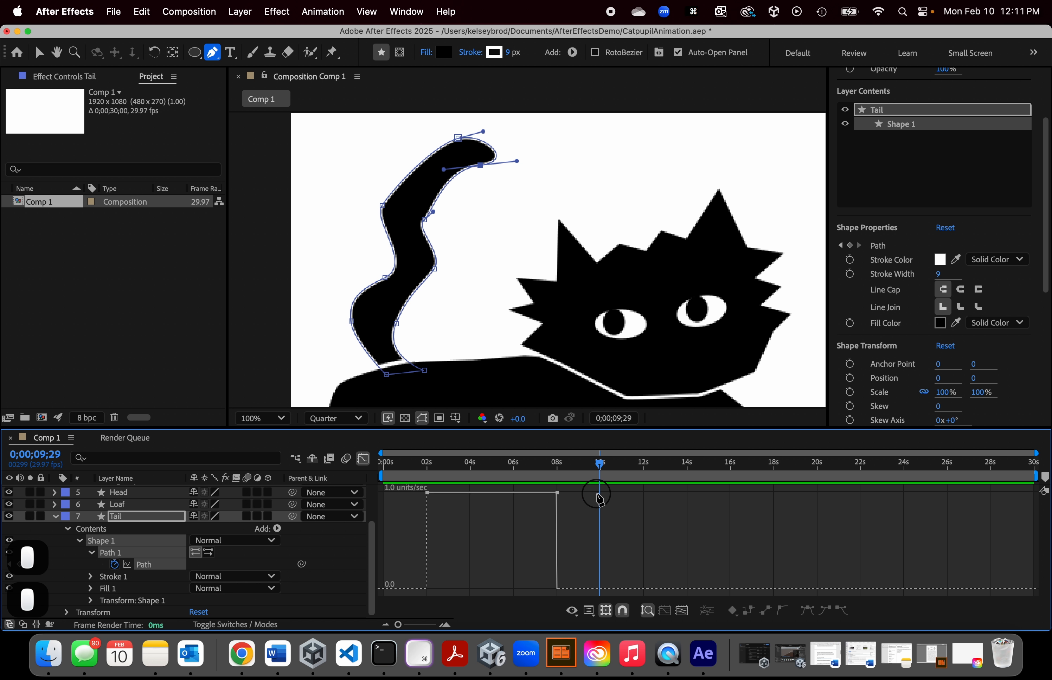
pyautogui.press('super+z')
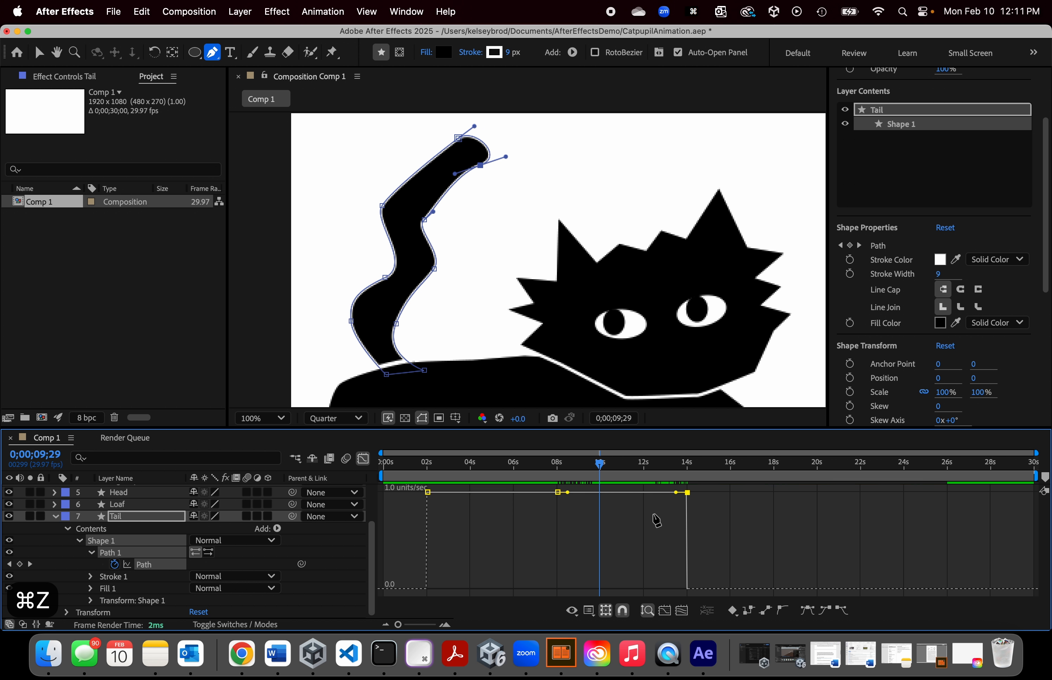
pyautogui.press('v')
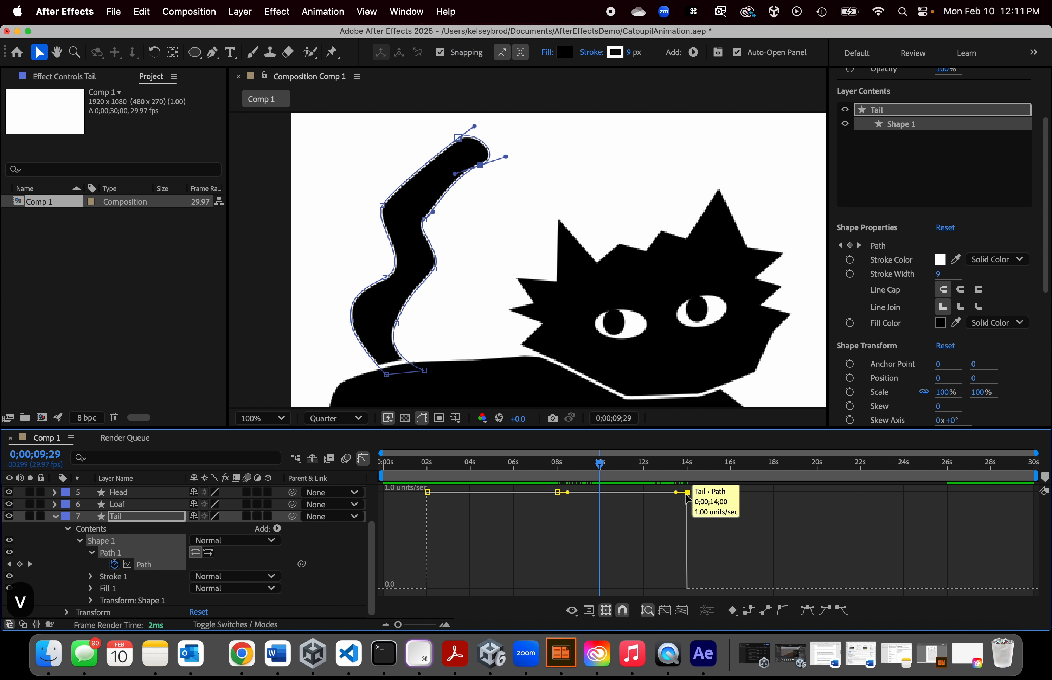
pyautogui.moveTo(687, 495)
pyautogui.mouseDown()
pyautogui.moveTo(600, 493)
pyautogui.moveTo(632, 474)
pyautogui.moveTo(688, 482)
pyautogui.mouseUp()
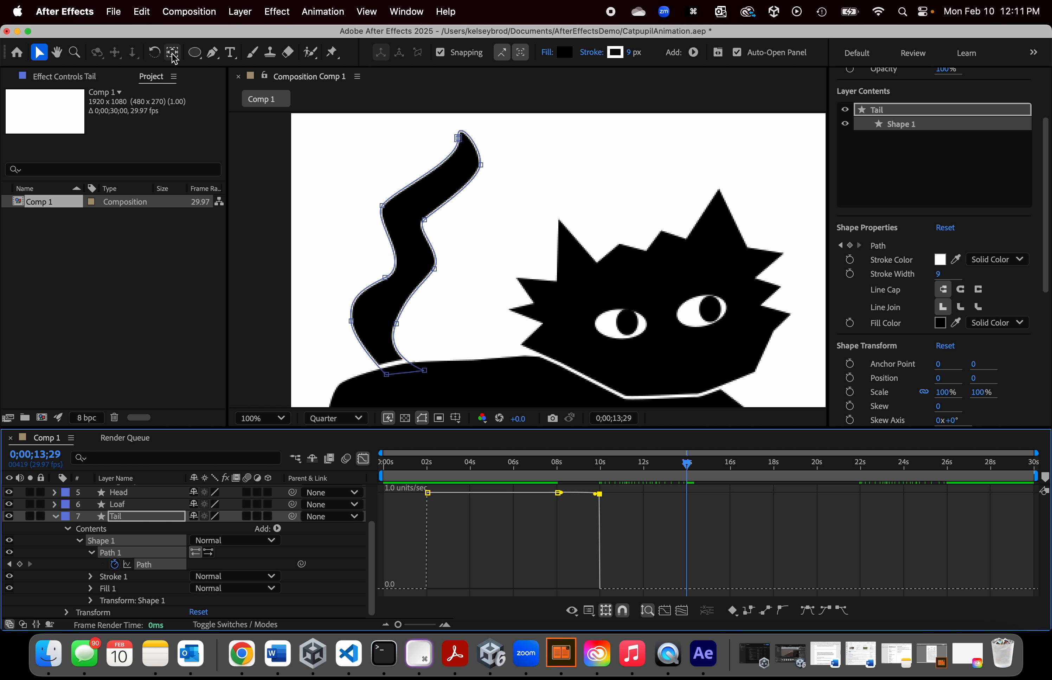
# Step: Reshape the tail's middle and lower curves with the Pen tool at 0;00;13;29, pulling the outer bends inward
pyautogui.click(213, 53)
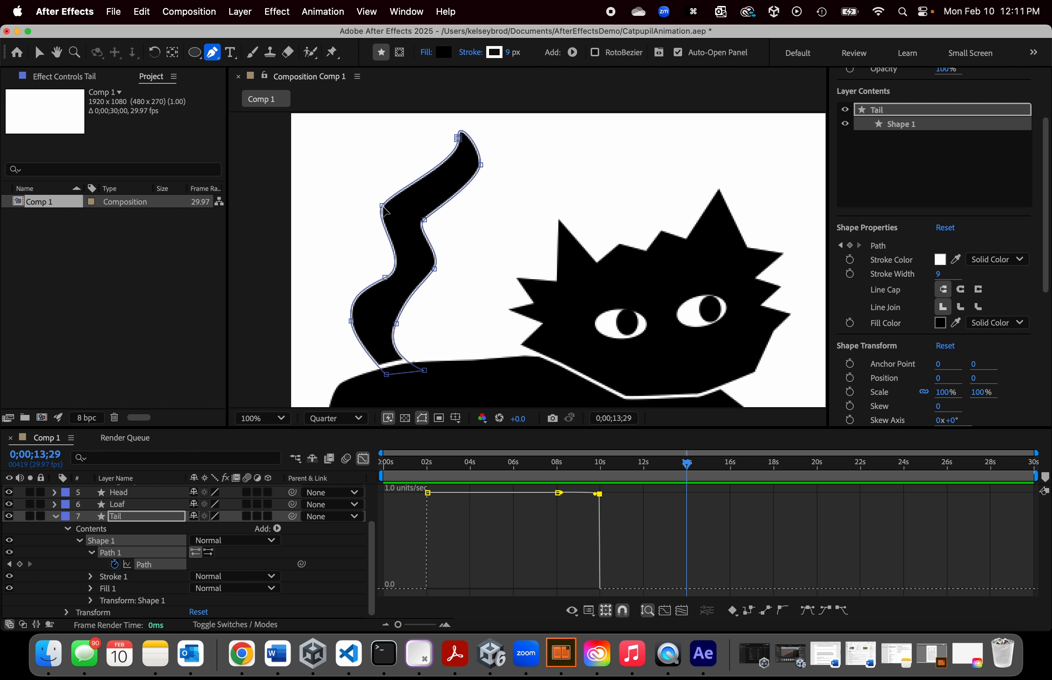
pyautogui.moveTo(382, 206)
pyautogui.mouseDown()
pyautogui.moveTo(376, 215)
pyautogui.moveTo(430, 226)
pyautogui.moveTo(439, 214)
pyautogui.moveTo(393, 219)
pyautogui.moveTo(405, 224)
pyautogui.moveTo(391, 219)
pyautogui.moveTo(405, 212)
pyautogui.moveTo(402, 203)
pyautogui.mouseUp()
pyautogui.moveTo(351, 321); pyautogui.dragTo(367, 331)
pyautogui.moveTo(424, 220); pyautogui.dragTo(420, 195)
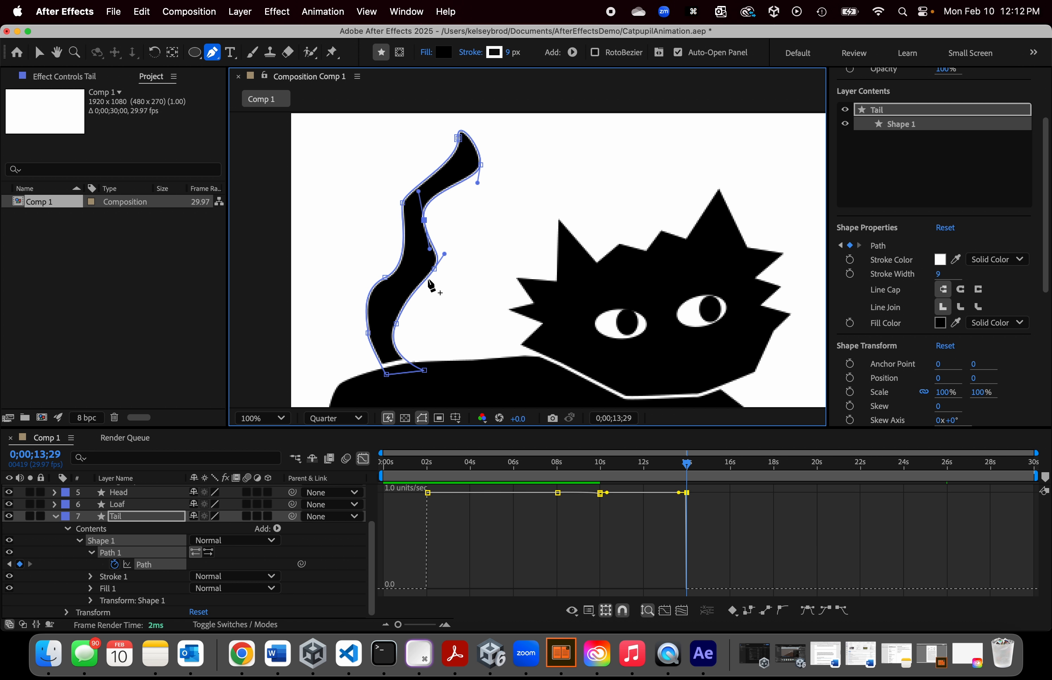
pyautogui.moveTo(435, 269); pyautogui.dragTo(403, 281)
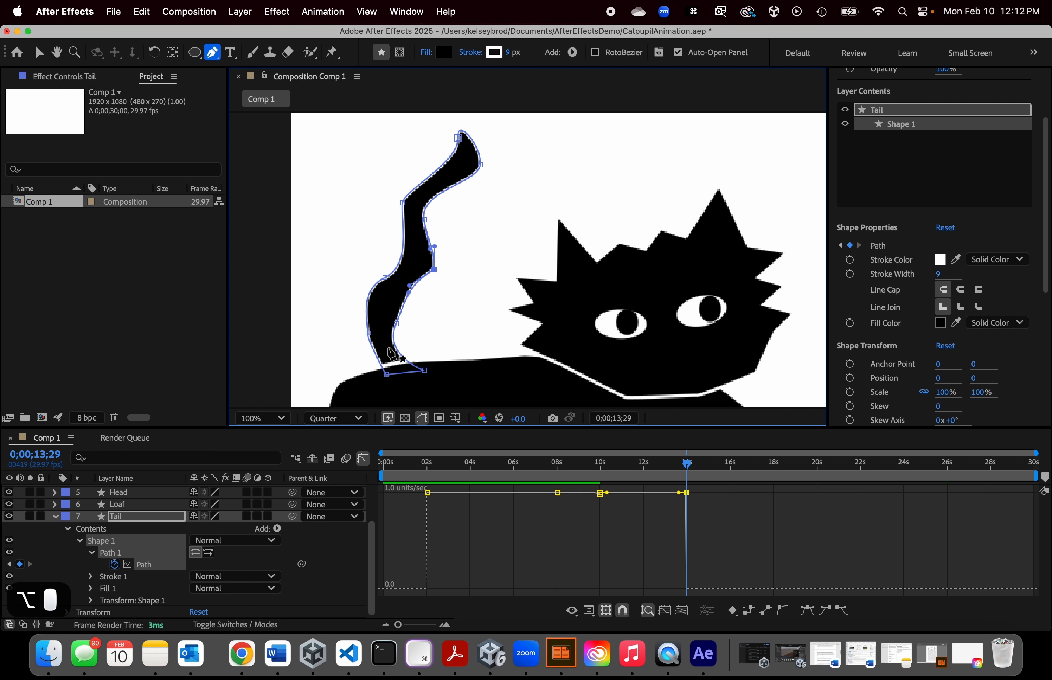
pyautogui.moveTo(395, 324); pyautogui.dragTo(412, 305)
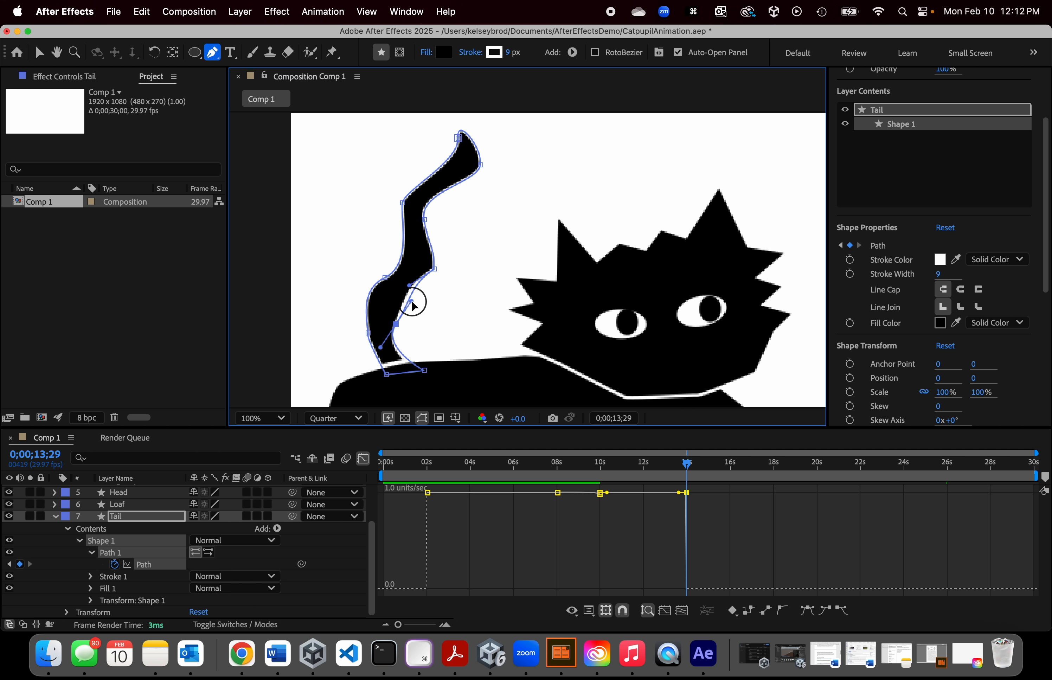
# Step: Bend the tail's tip over to the side away from the head at 0;00;13;11 and smooth the curve beneath it
pyautogui.moveTo(682, 466)
pyautogui.mouseDown()
pyautogui.moveTo(508, 461)
pyautogui.moveTo(673, 463)
pyautogui.mouseUp()
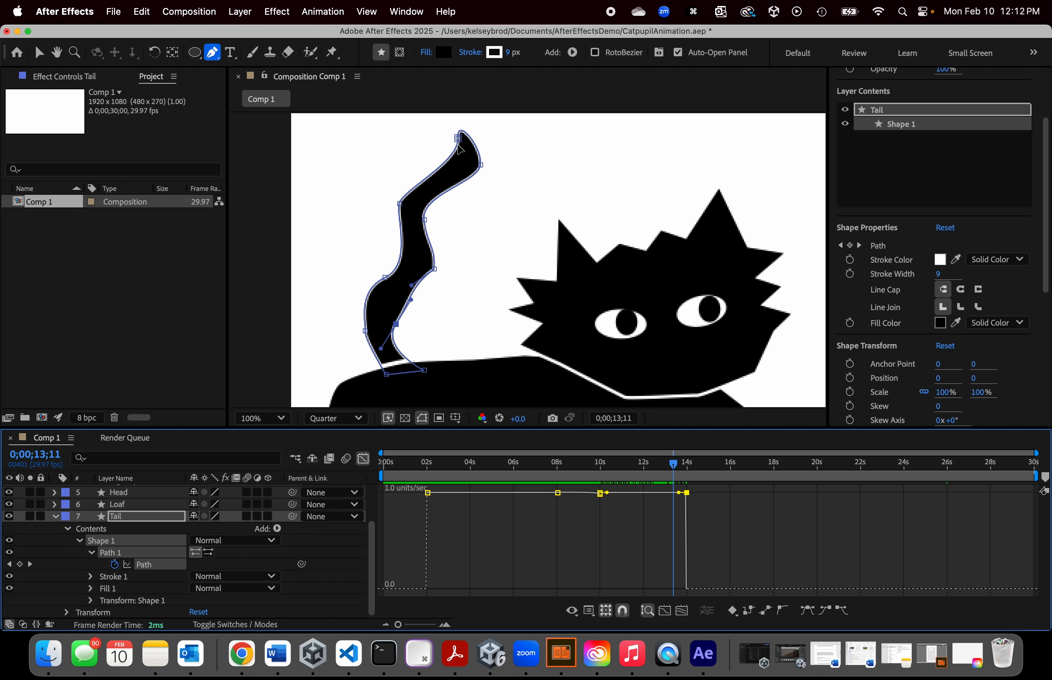
pyautogui.moveTo(459, 138); pyautogui.dragTo(388, 139)
pyautogui.moveTo(481, 165); pyautogui.dragTo(443, 177)
pyautogui.moveTo(387, 136); pyautogui.dragTo(369, 146)
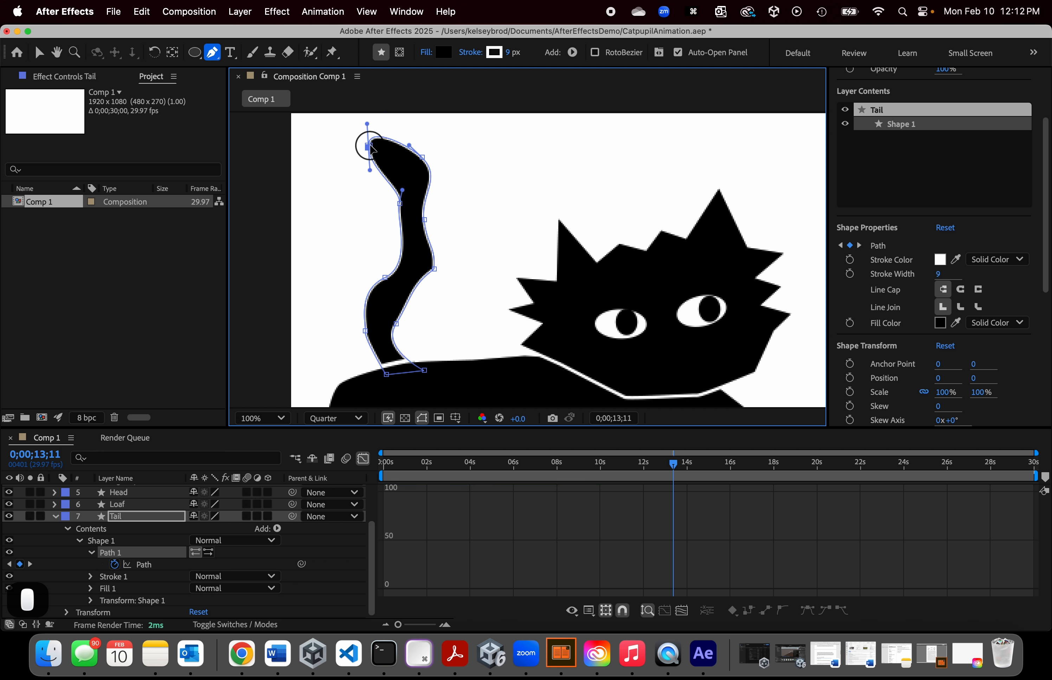
pyautogui.moveTo(424, 221)
pyautogui.mouseDown()
pyautogui.moveTo(445, 221)
pyautogui.moveTo(454, 204)
pyautogui.moveTo(400, 204)
pyautogui.moveTo(427, 210)
pyautogui.mouseUp()
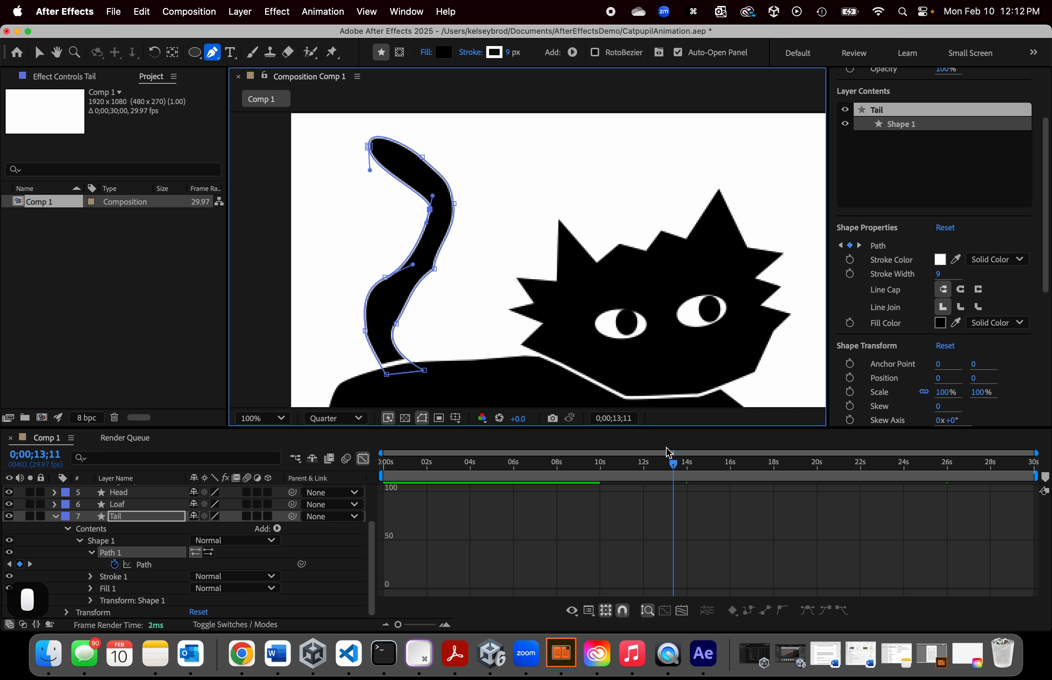
# Step: Switch the timeline from the graph editor to layer bars and show the Tail layer's Path keyframes
pyautogui.moveTo(672, 463)
pyautogui.mouseDown()
pyautogui.moveTo(442, 445)
pyautogui.moveTo(693, 457)
pyautogui.moveTo(421, 453)
pyautogui.moveTo(685, 464)
pyautogui.mouseUp()
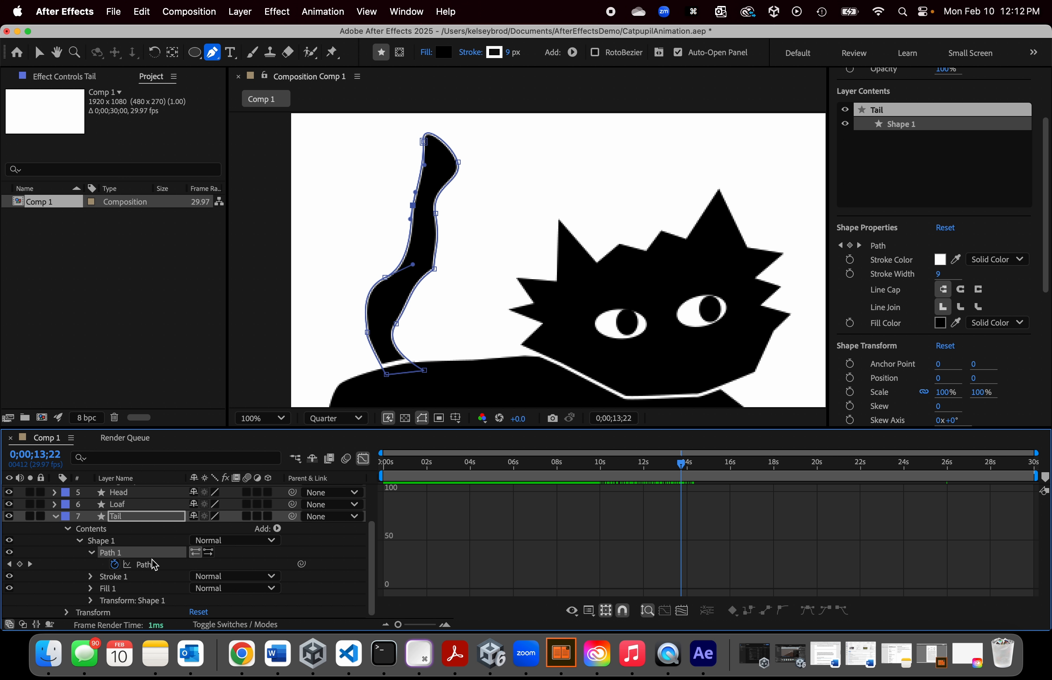
pyautogui.click(134, 566)
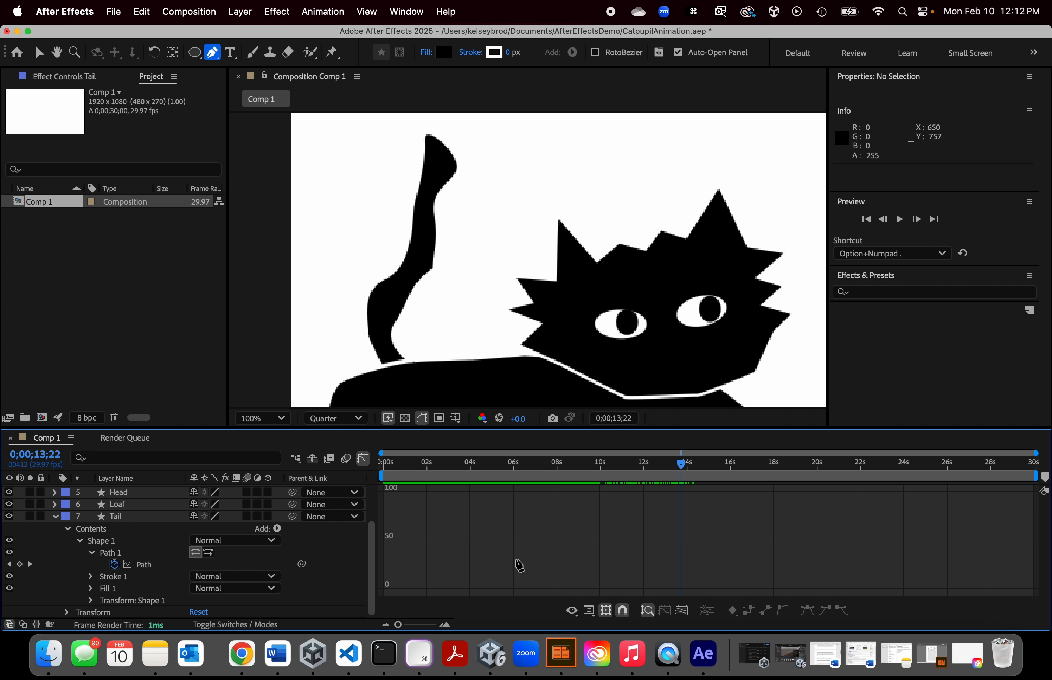
pyautogui.click(57, 516)
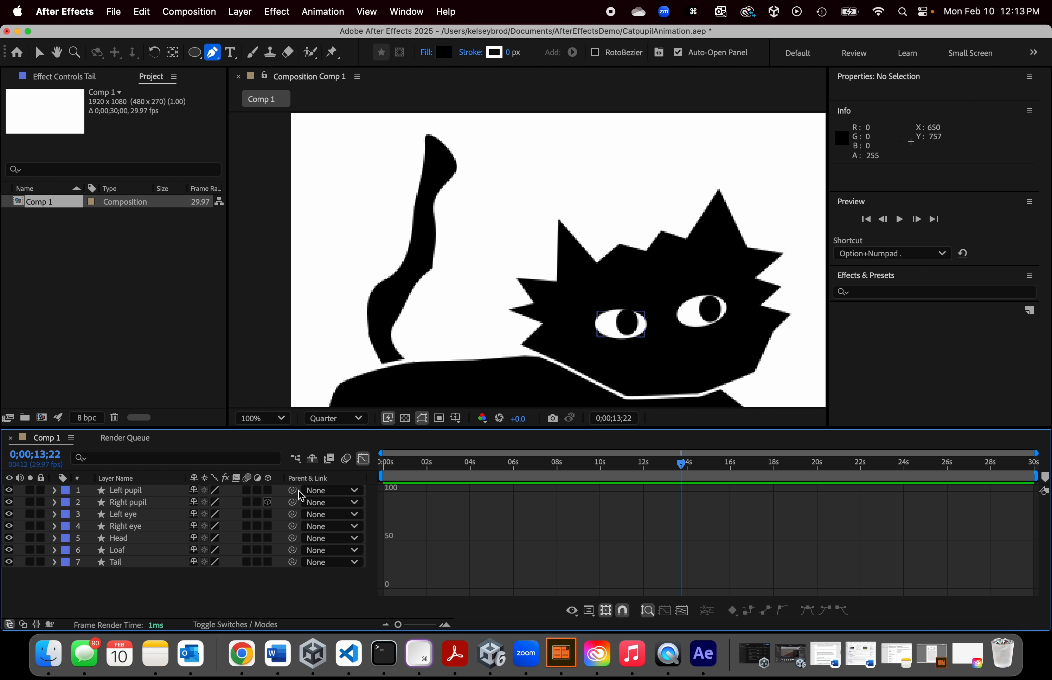
pyautogui.click(364, 460)
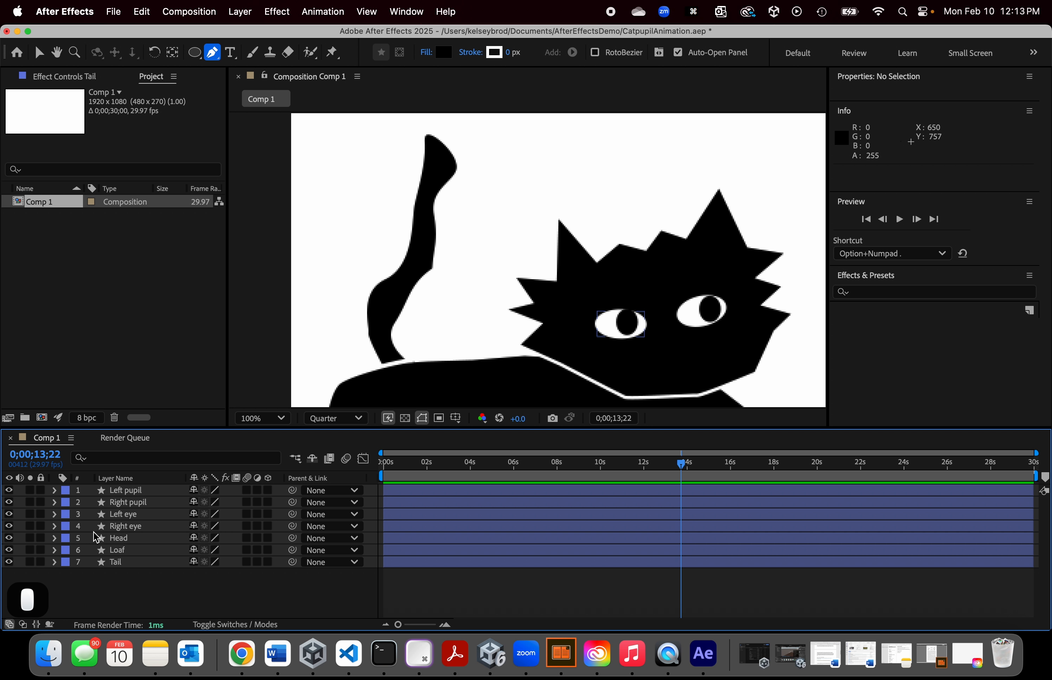
pyautogui.click(55, 562)
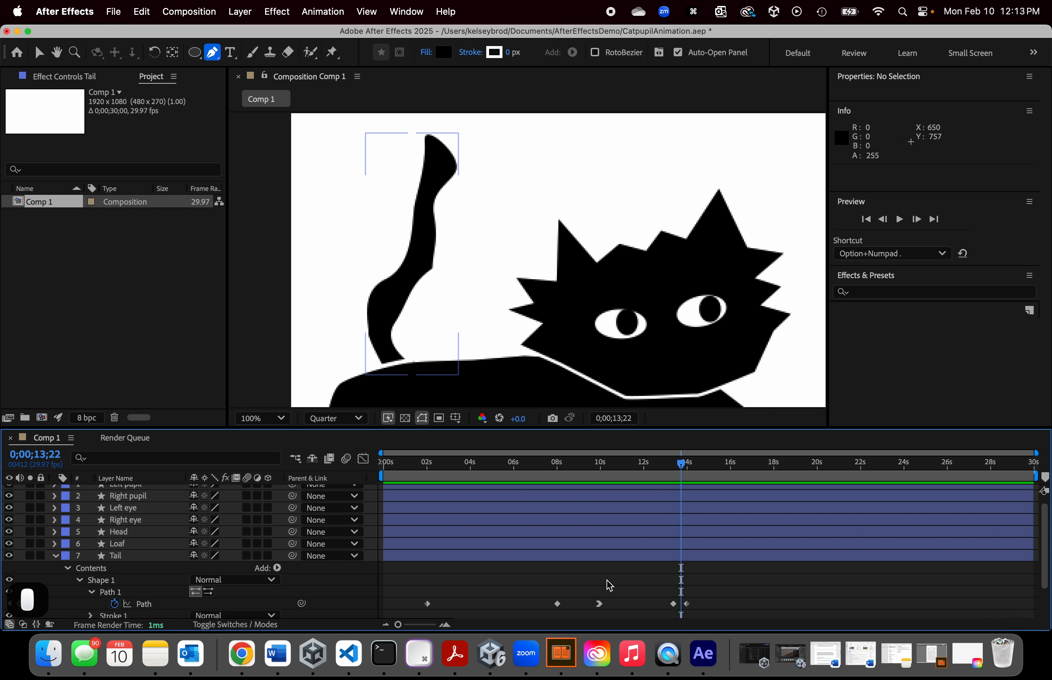
# Step: Delete the tail's Path keyframes at 10 s and 14 s
pyautogui.scroll(-3, 605, 582)
pyautogui.moveTo(706, 573); pyautogui.dragTo(400, 558)
pyautogui.moveTo(684, 468); pyautogui.dragTo(563, 485)
pyautogui.click(616, 613)
pyautogui.click(598, 564)
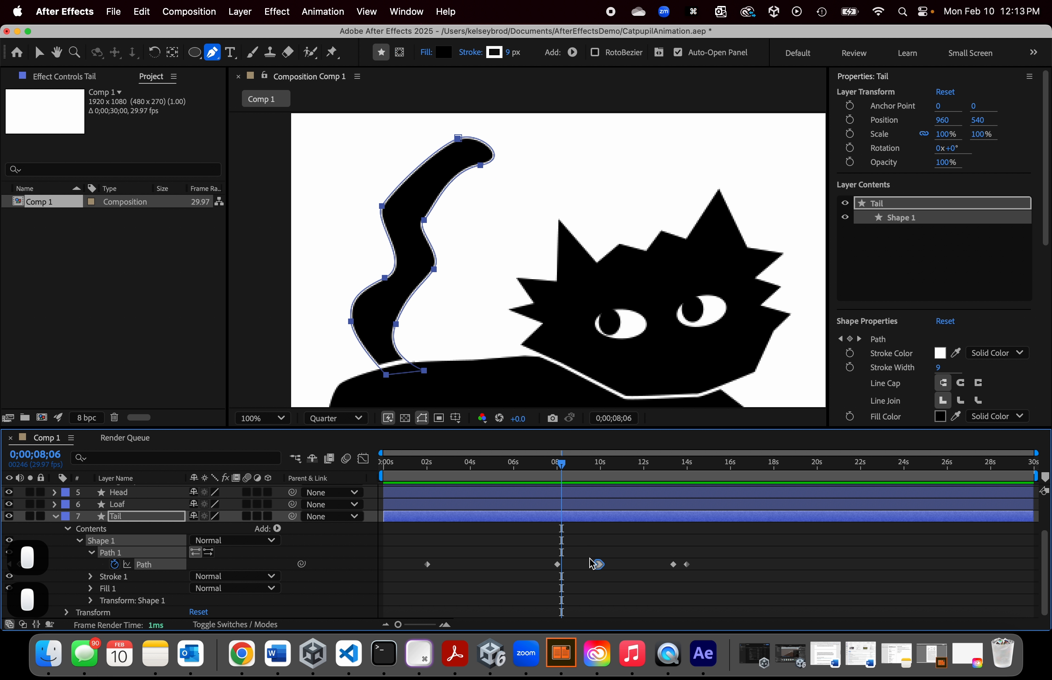
pyautogui.press('BackSpace')
pyautogui.moveTo(566, 474); pyautogui.dragTo(677, 471)
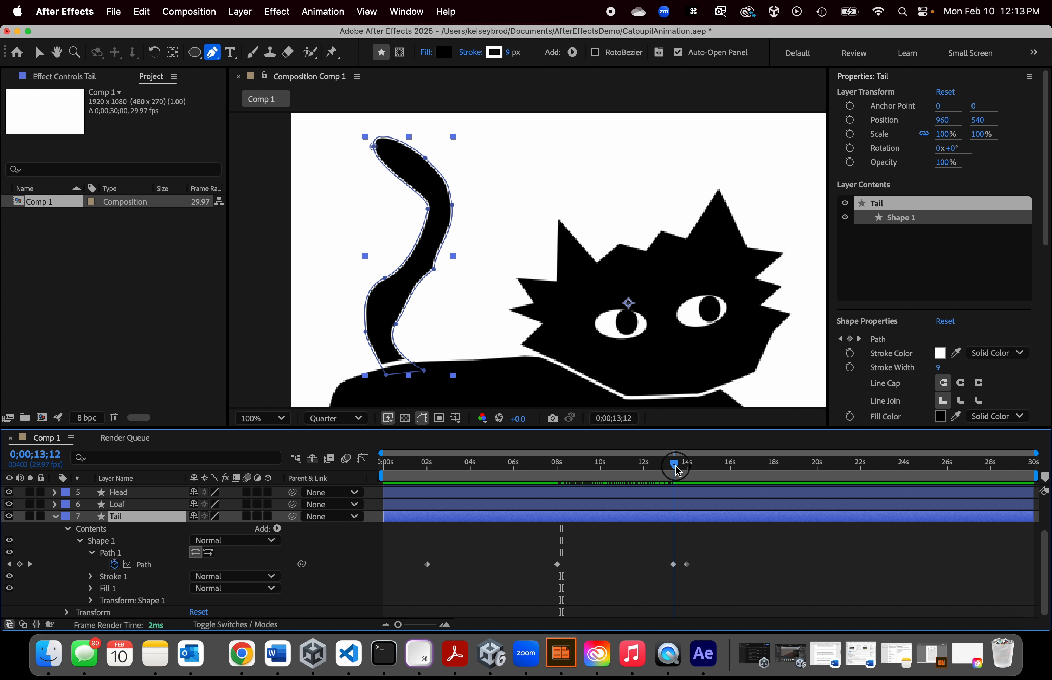
pyautogui.click(688, 565)
pyautogui.press('BackSpace')
# Step: Check the tail's motion around 12 s and delete its Path keyframe at 2 s
pyautogui.click(643, 468)
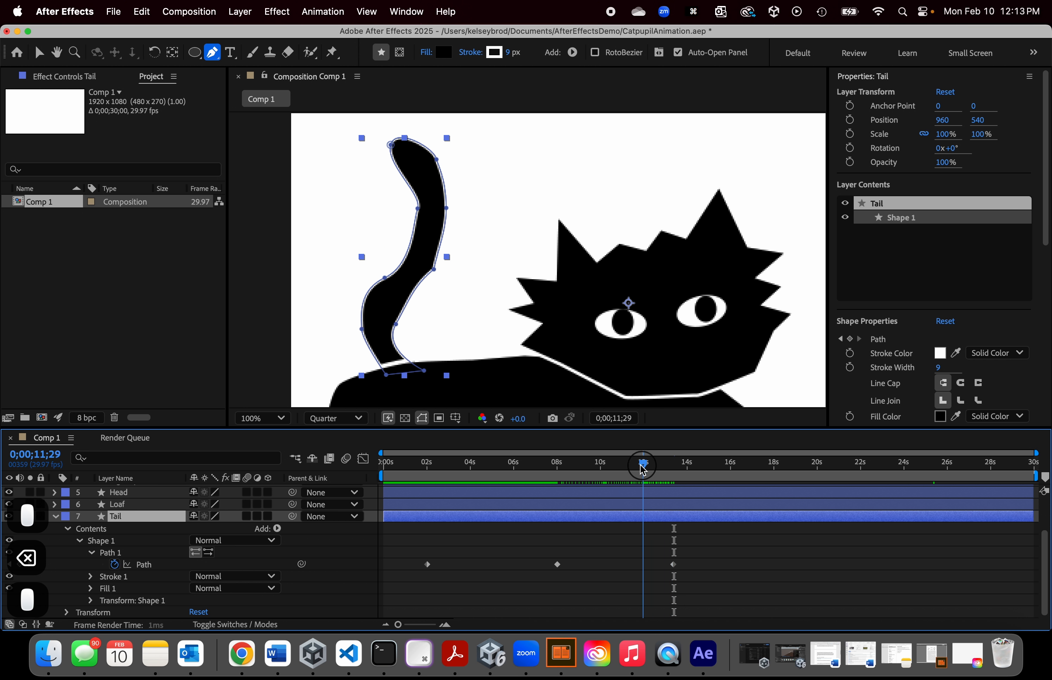
pyautogui.moveTo(642, 468); pyautogui.dragTo(657, 491)
pyautogui.click(480, 567)
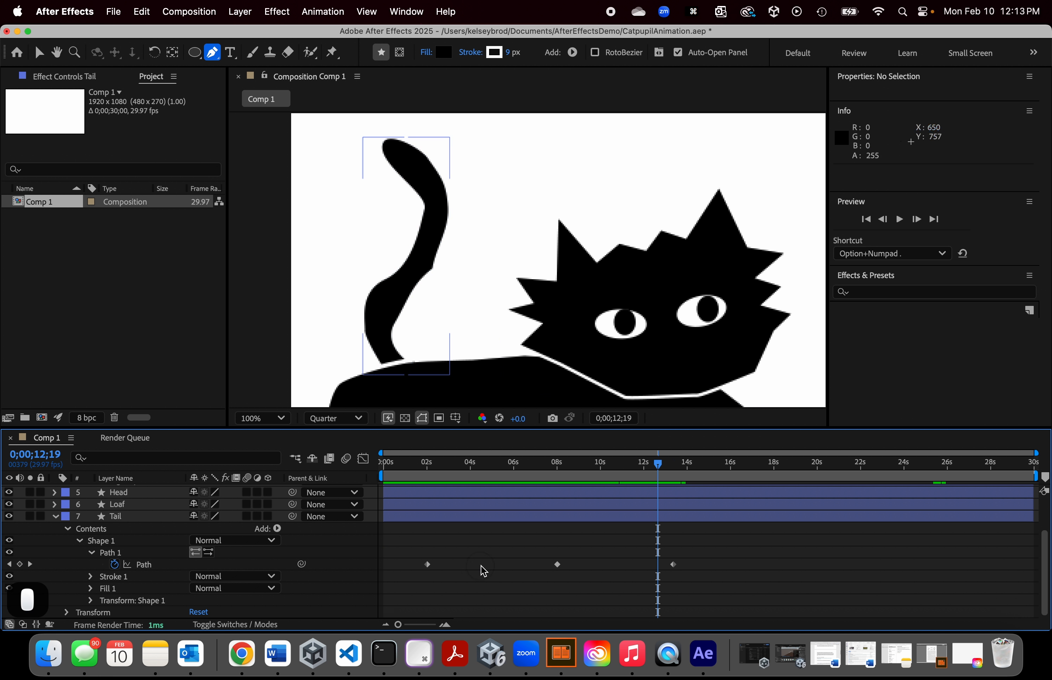
pyautogui.moveTo(447, 573); pyautogui.dragTo(417, 556)
pyautogui.press('BackSpace')
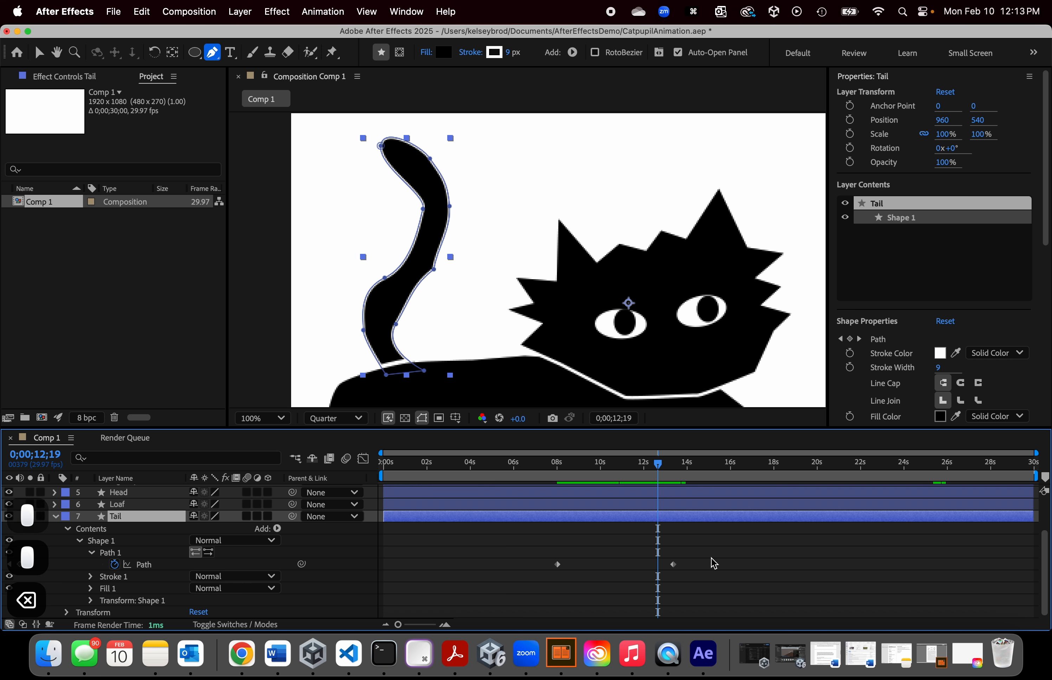
# Step: Copy the tail's Path keyframe at about 13 s and paste it at 0;00;00;01
pyautogui.moveTo(685, 556); pyautogui.dragTo(652, 579)
pyautogui.press('cmd+c')
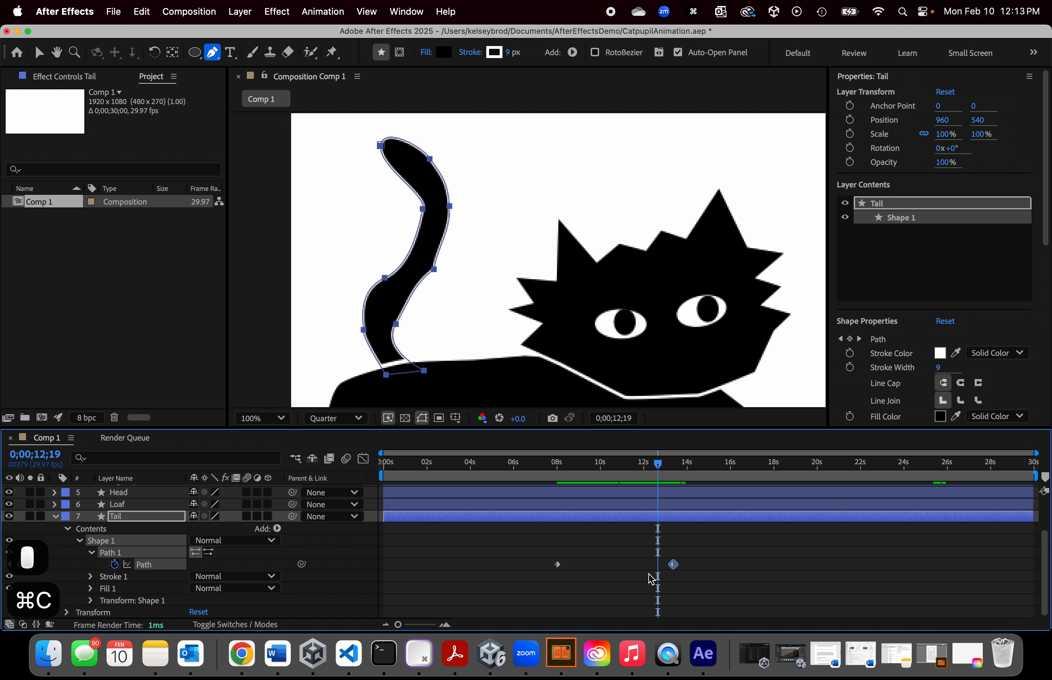
pyautogui.moveTo(662, 473); pyautogui.dragTo(384, 477)
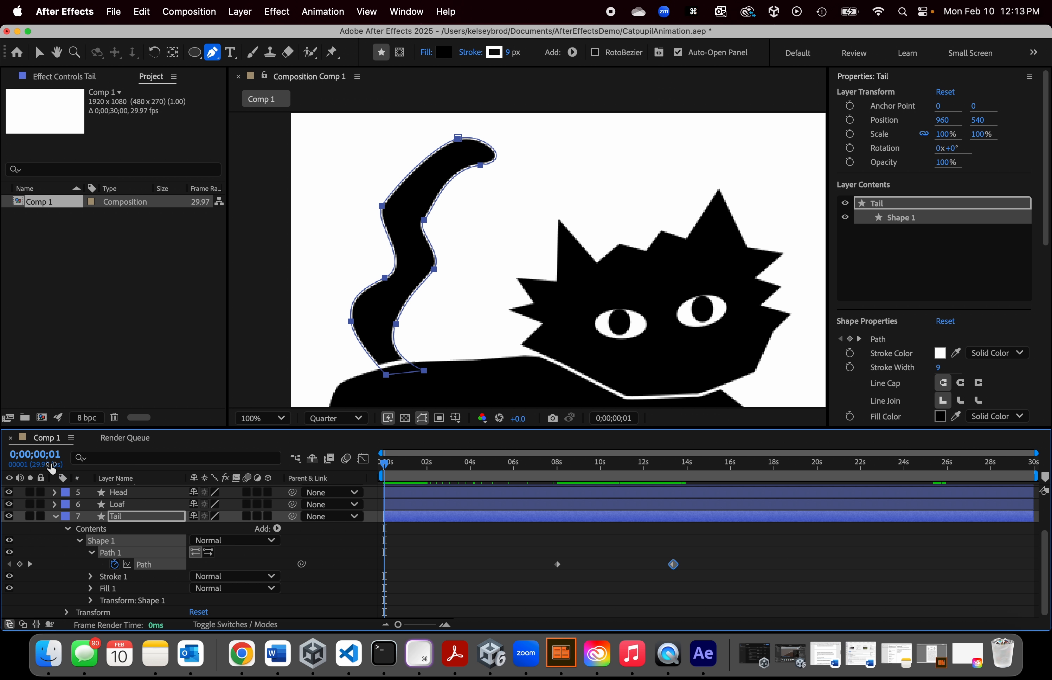
pyautogui.press('super+v')
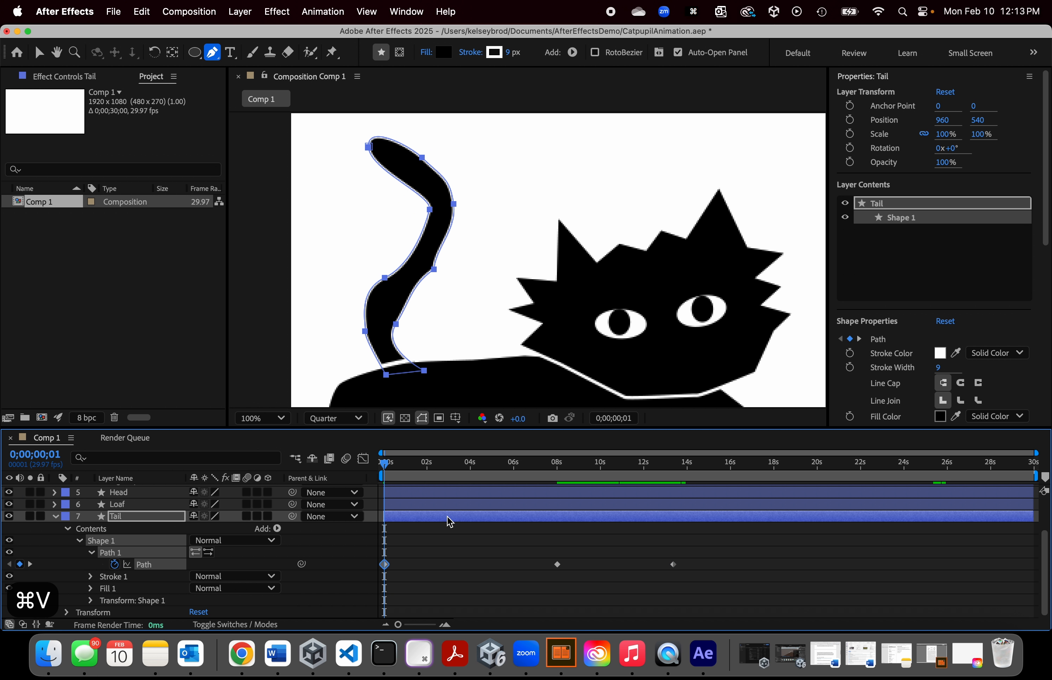
# Step: Preview the tail's motion across the timeline and set the current time to 0;00;14;00
pyautogui.moveTo(386, 469); pyautogui.dragTo(692, 491)
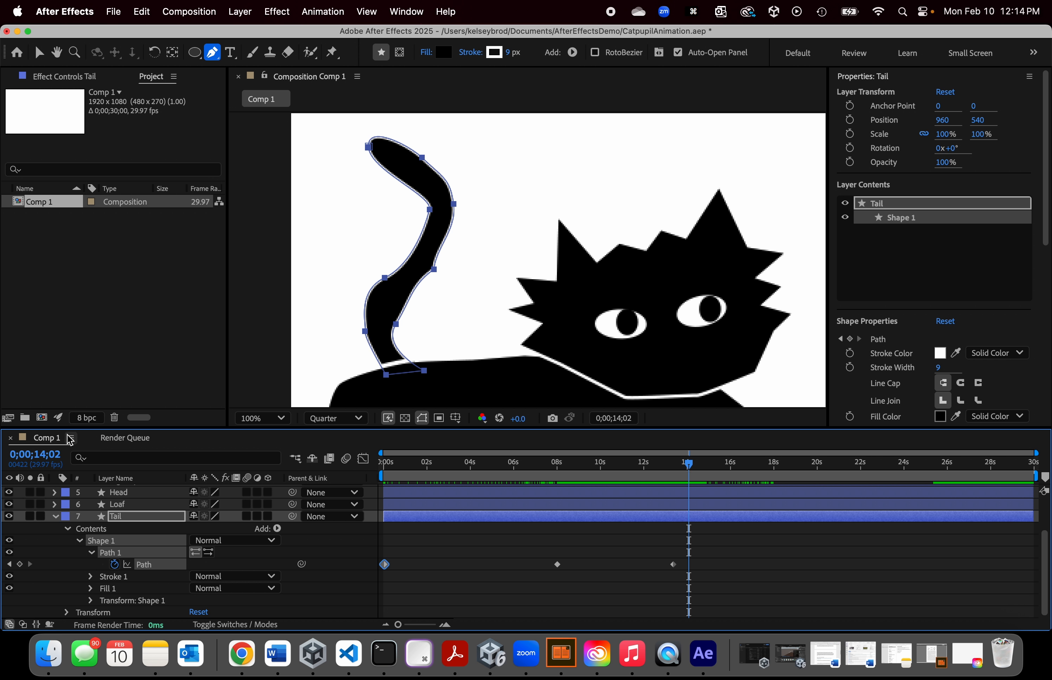
pyautogui.click(59, 463)
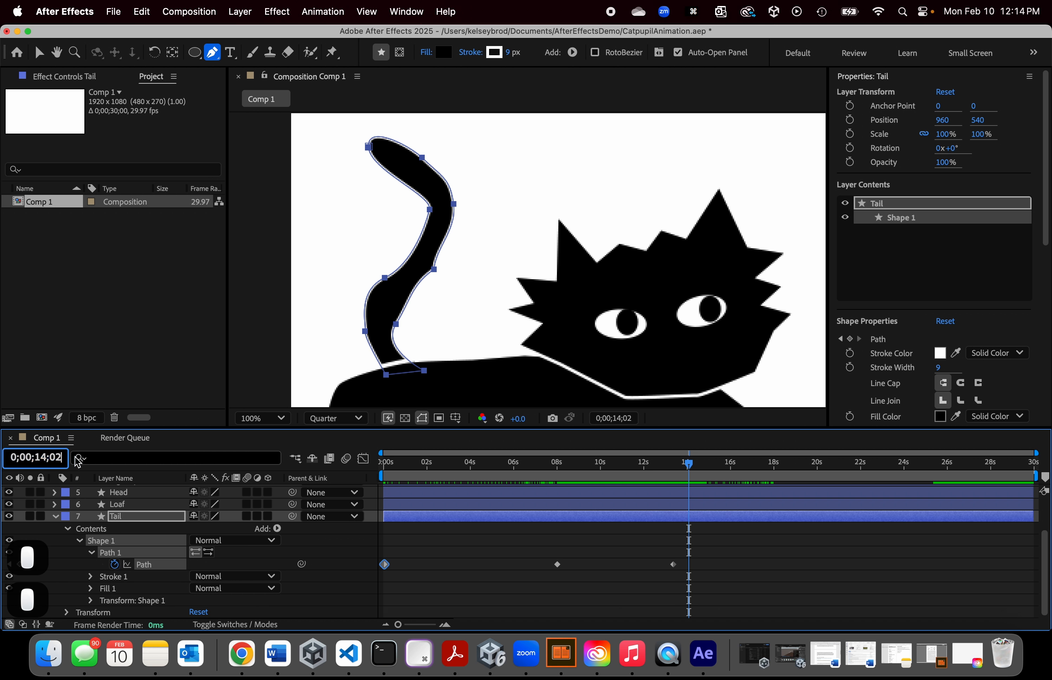
pyautogui.press('BackSpace')
pyautogui.write('0')
pyautogui.press('Return')
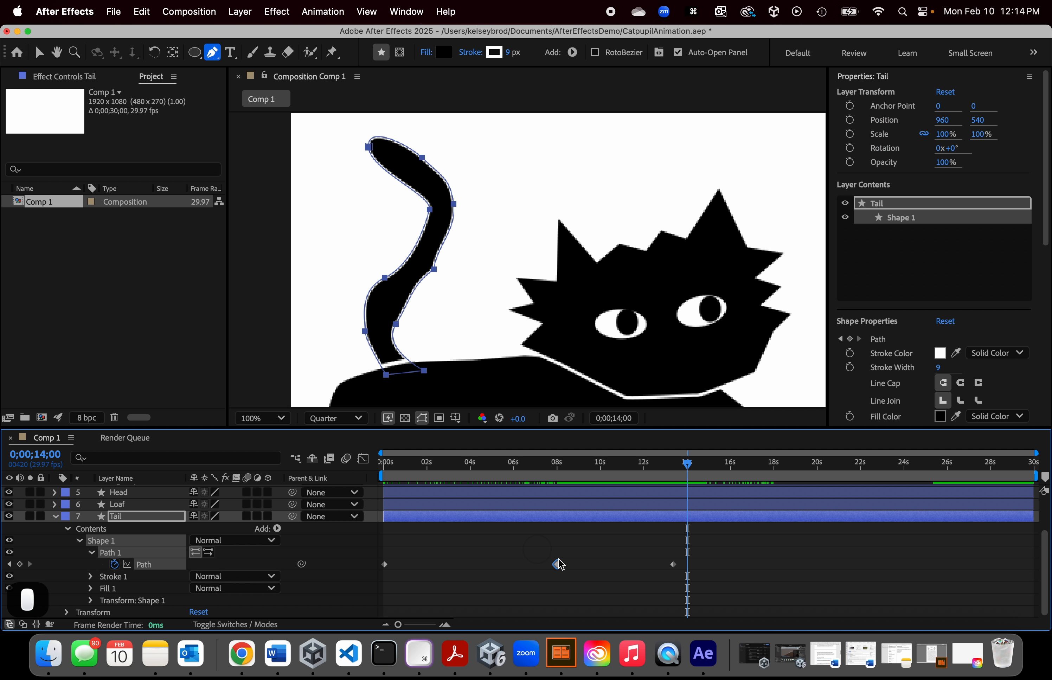
pyautogui.moveTo(557, 564)
pyautogui.mouseDown()
pyautogui.moveTo(627, 573)
pyautogui.moveTo(571, 576)
pyautogui.mouseUp()
pyautogui.press('cmd+z')
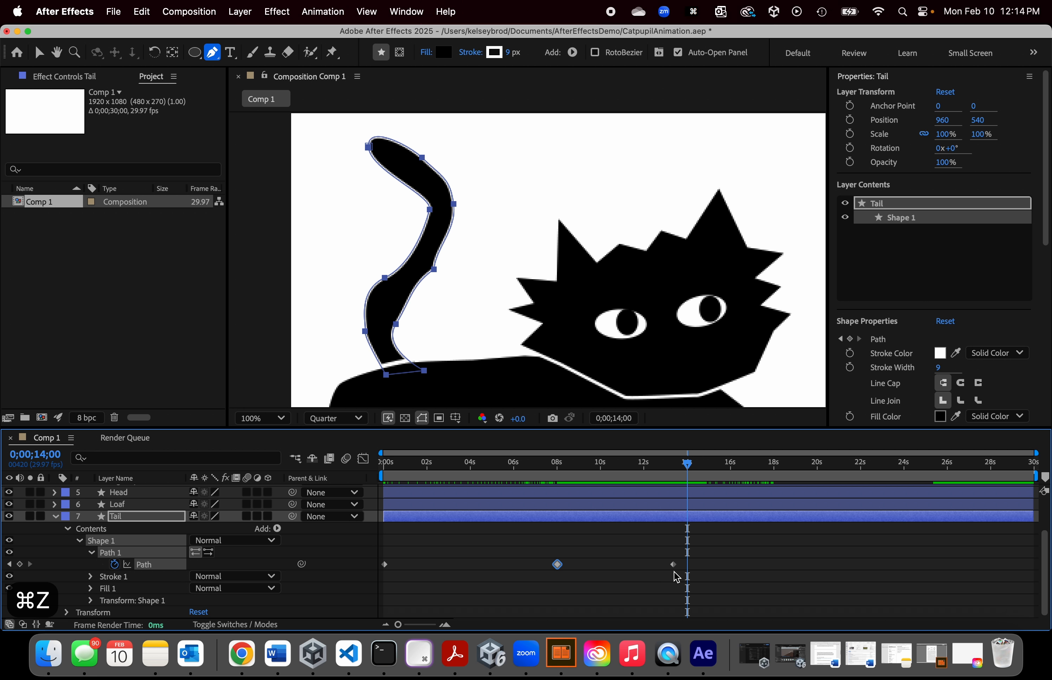
pyautogui.click(672, 566)
pyautogui.press('super+x')
pyautogui.press('super+v')
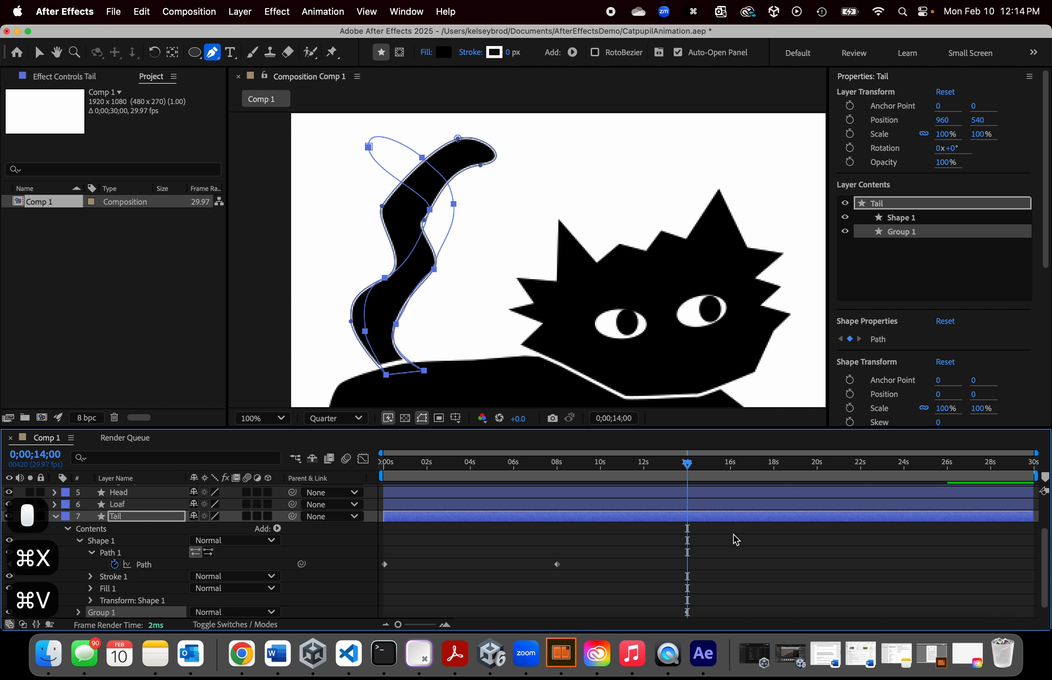
pyautogui.press('super+z')
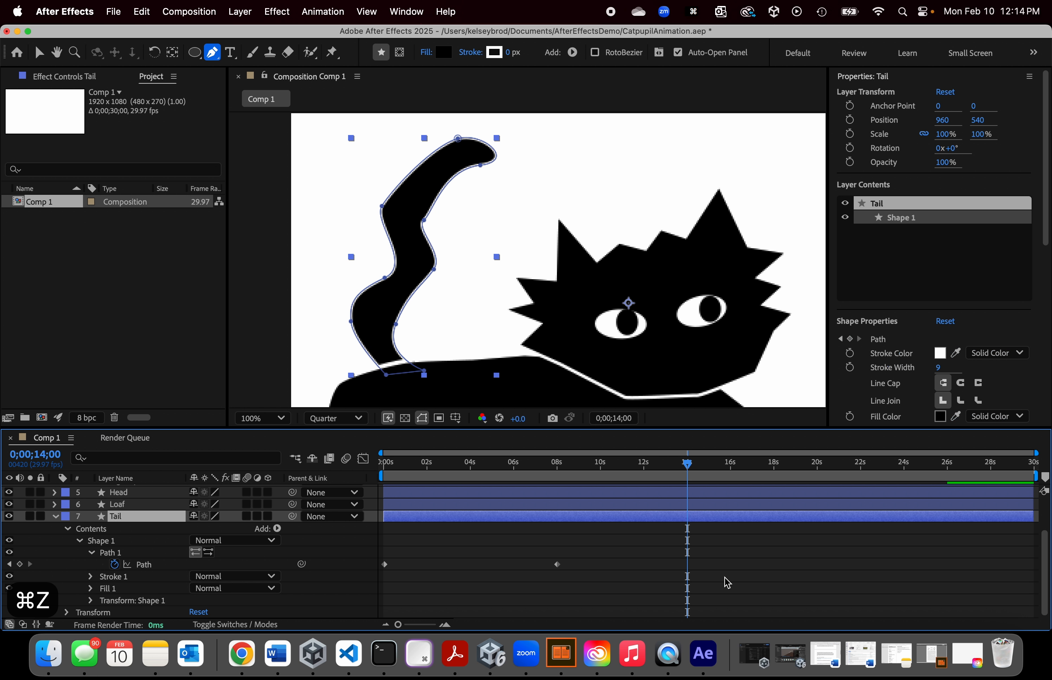
pyautogui.press('super+z')
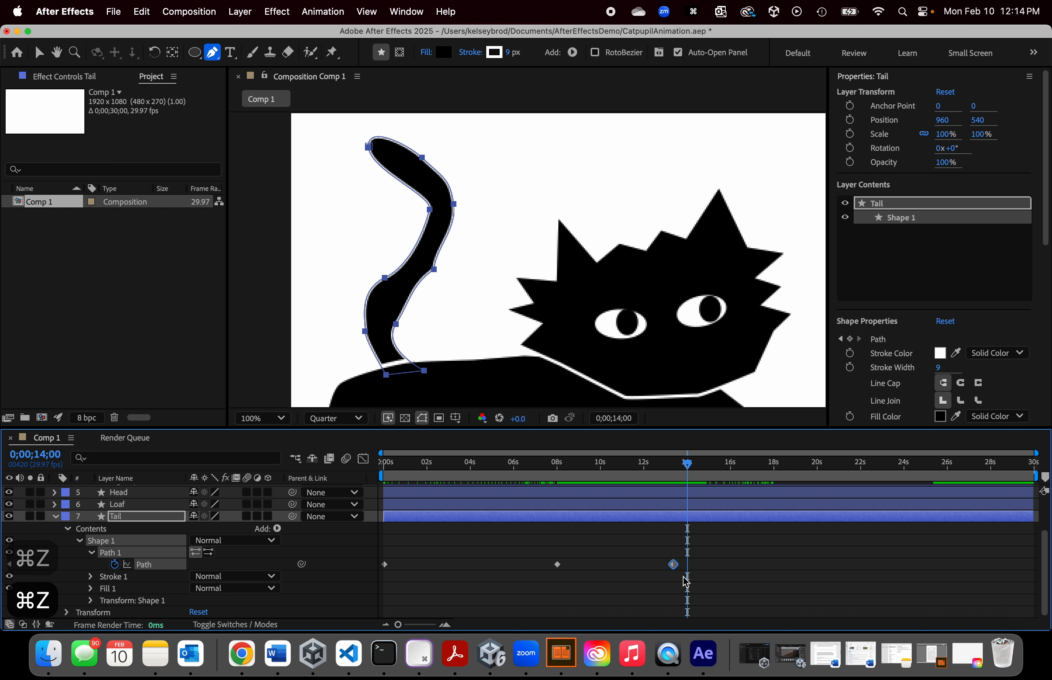
# Step: Cut the tail's Path keyframe at about 13 s and try to paste it at 0;00;14;00
pyautogui.press('super+x')
pyautogui.press('super+v')
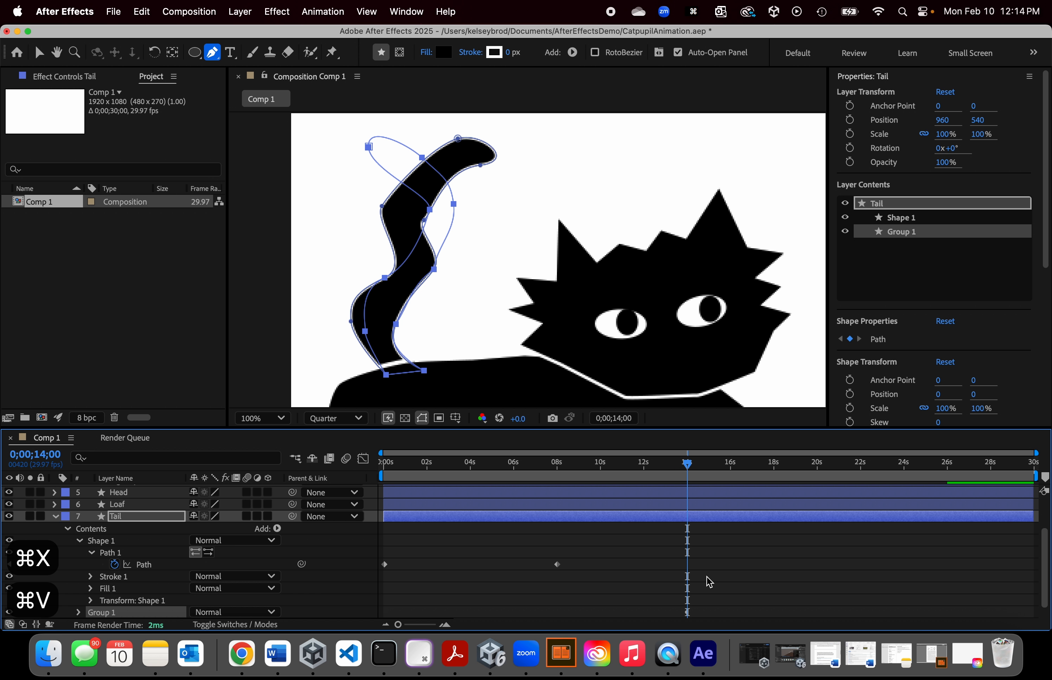
pyautogui.scroll(-1, 708, 582)
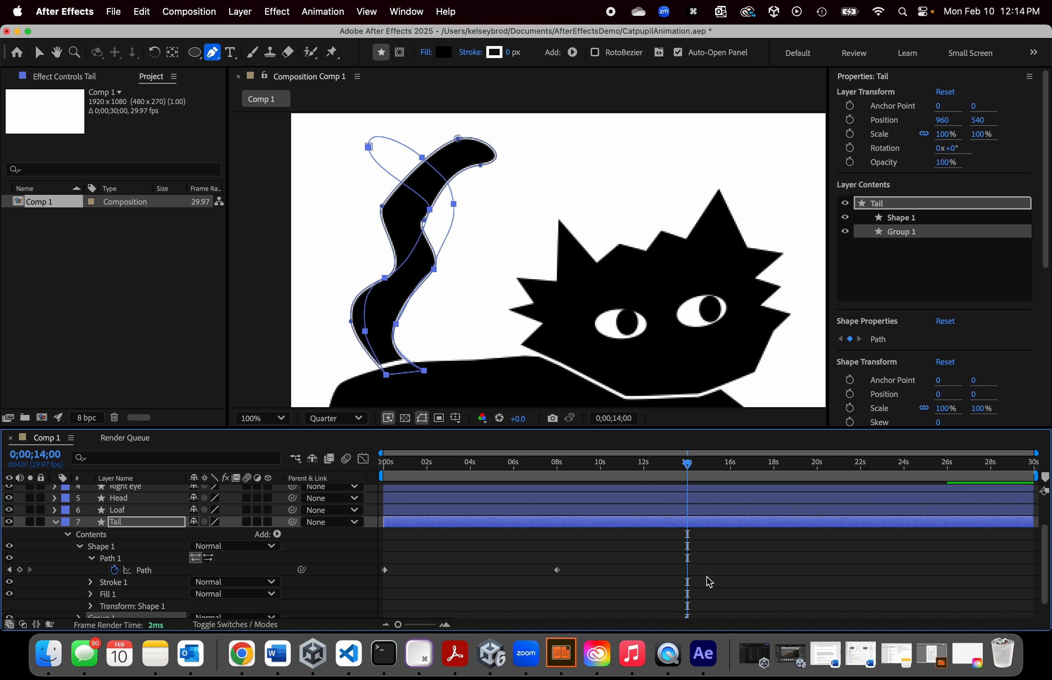
pyautogui.click(385, 564)
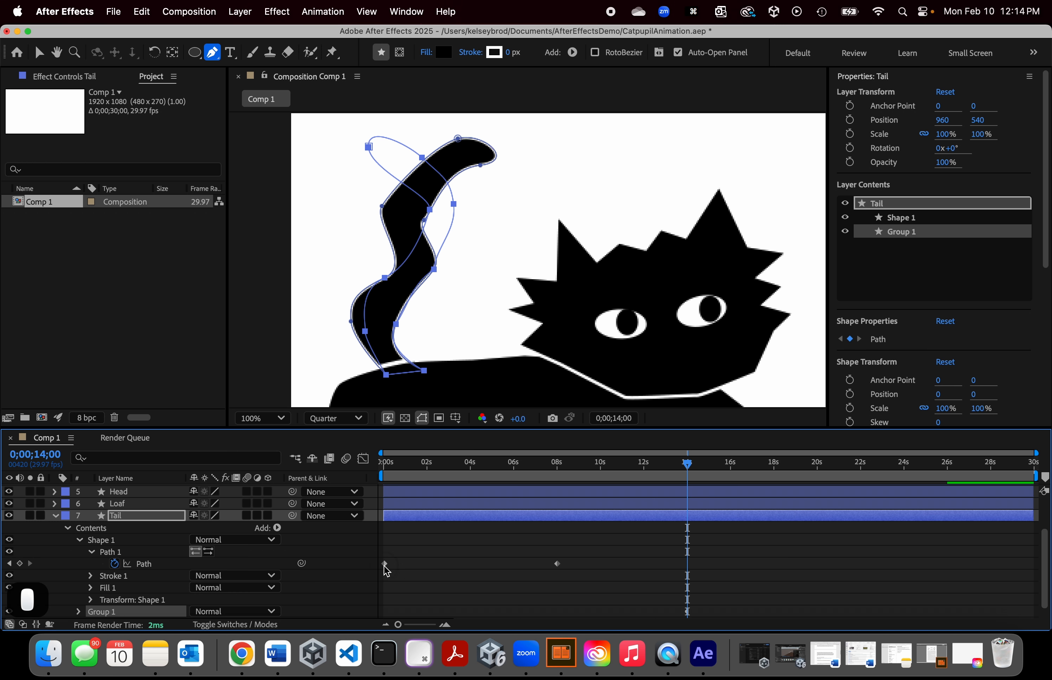
pyautogui.press('cmd+x')
pyautogui.press('cmd+v')
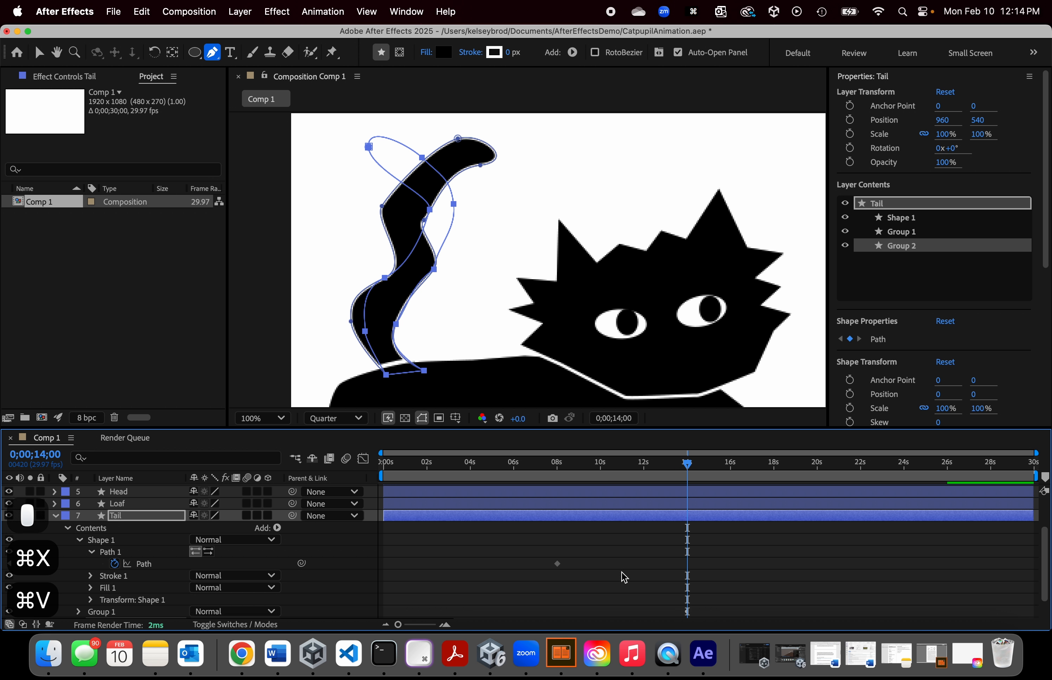
pyautogui.press('super+z')
pyautogui.press('super+z')
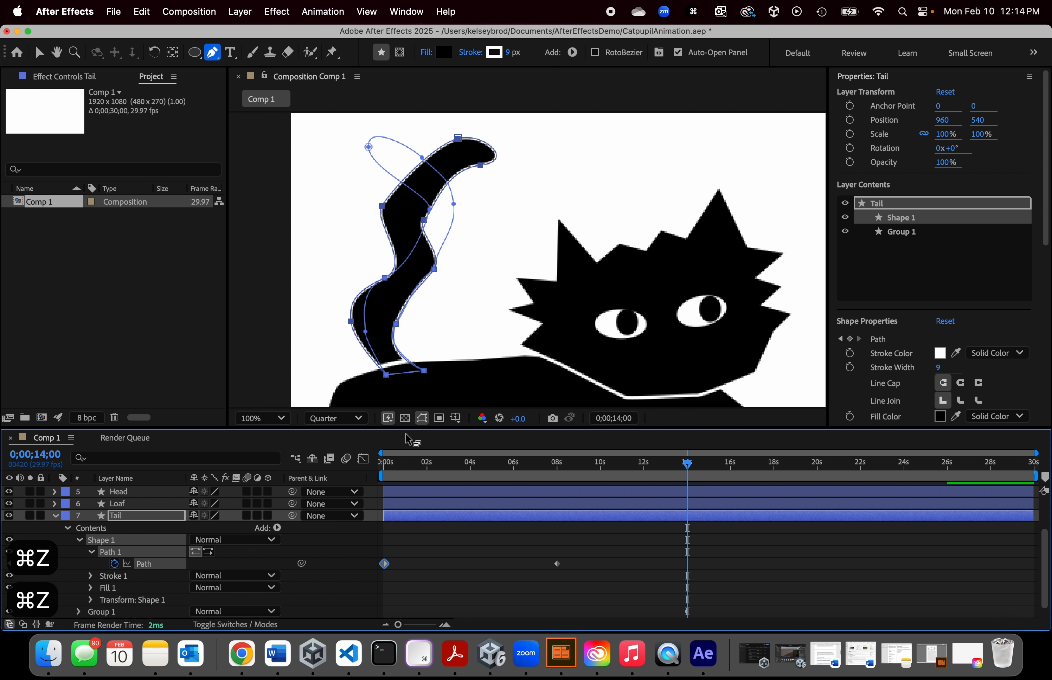
# Step: Copy the tail's first Path keyframe, at the start of the timeline, and paste it at 0;00;14;00
pyautogui.click(441, 565)
pyautogui.click(385, 565)
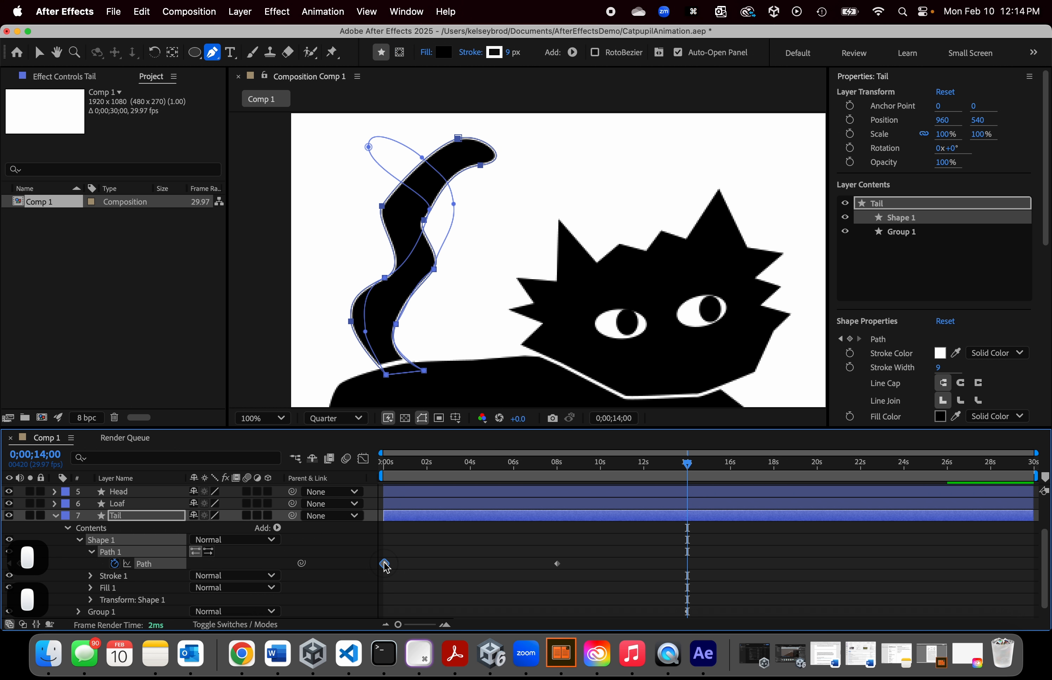
pyautogui.press('cmd+c')
pyautogui.press('cmd+v')
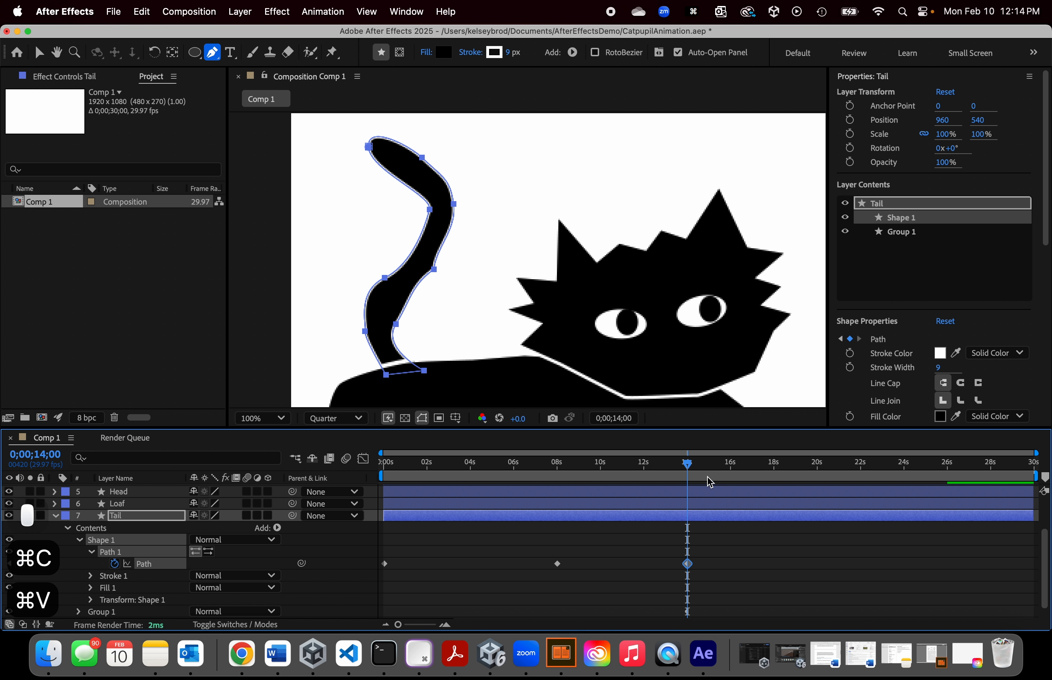
# Step: Copy the tail's Path keyframe at 8 s and paste it at 0;00;20;00
pyautogui.click(684, 470)
pyautogui.moveTo(685, 470); pyautogui.dragTo(815, 471)
pyautogui.click(821, 502)
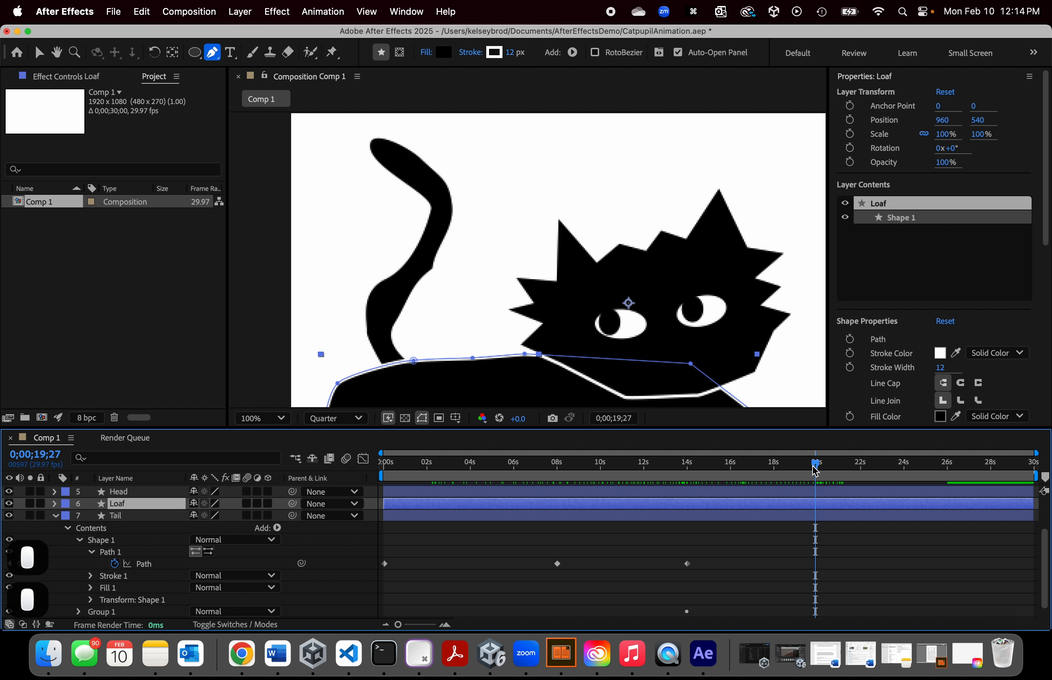
pyautogui.click(52, 456)
pyautogui.press('BackSpace')
pyautogui.press('BackSpace')
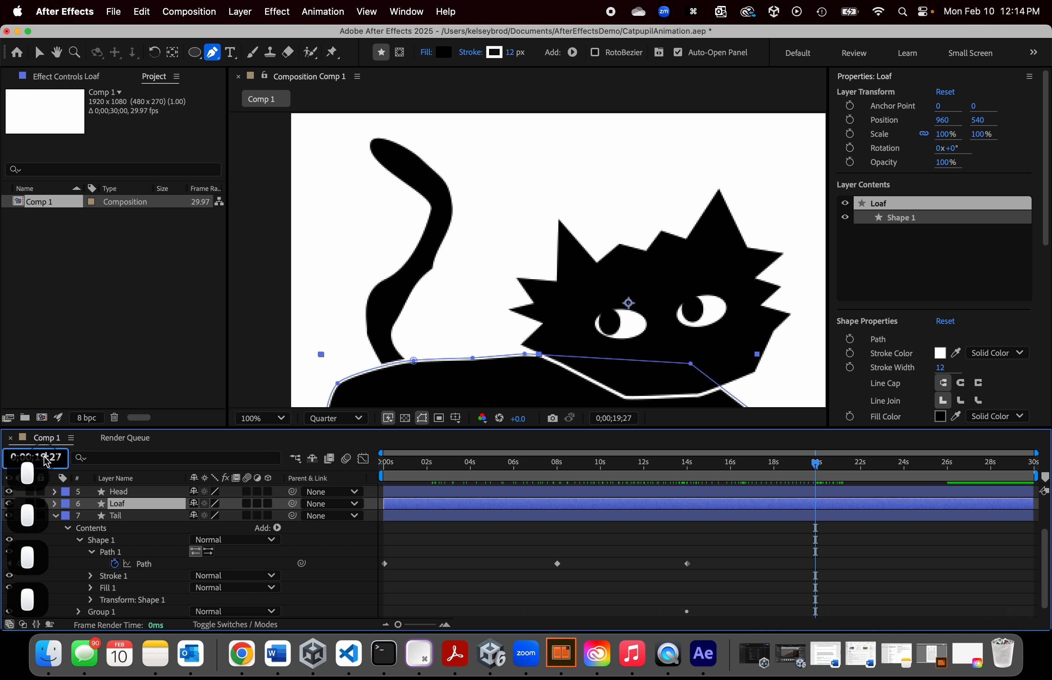
pyautogui.write('20')
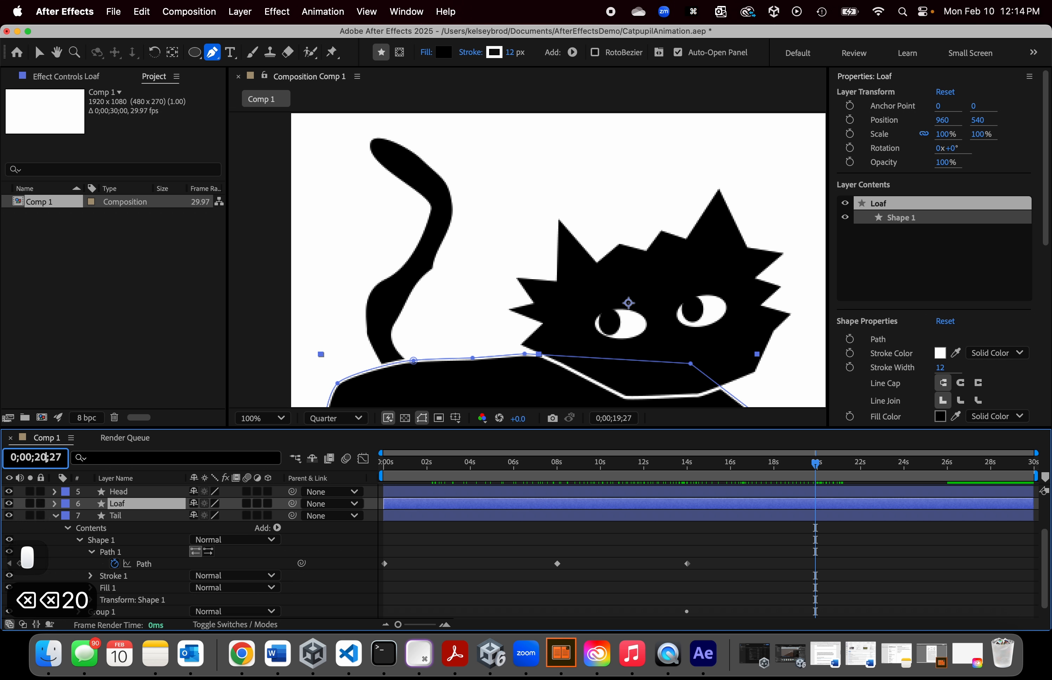
pyautogui.press('Right')
pyautogui.press('Right')
pyautogui.press('BackSpace')
pyautogui.press('BackSpace')
pyautogui.write('00')
pyautogui.press('Return')
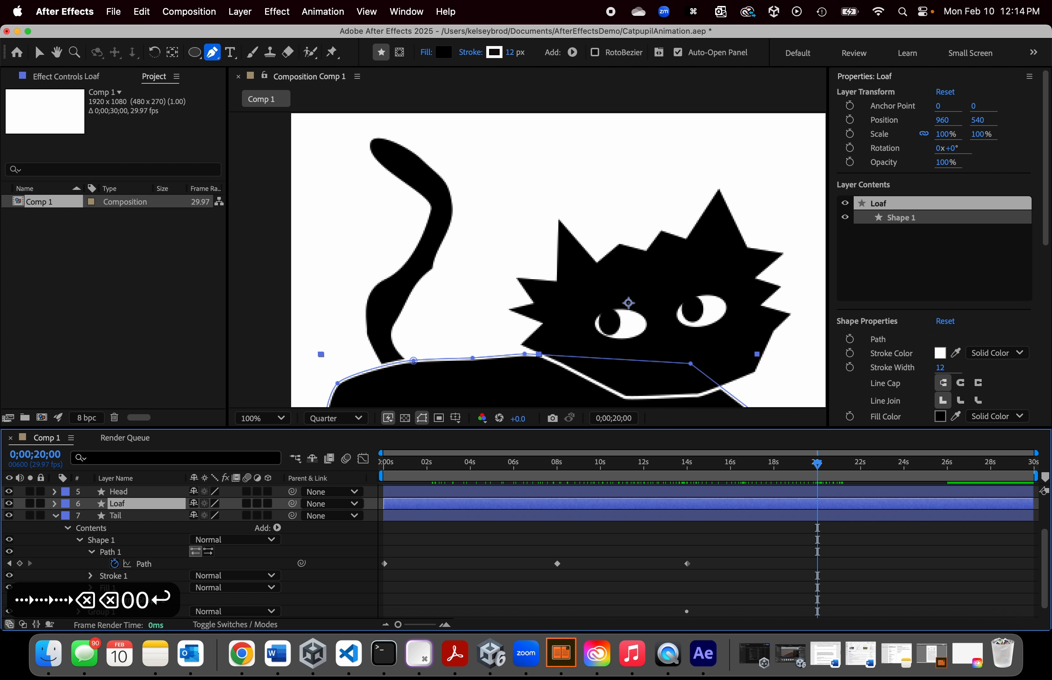
pyautogui.moveTo(603, 589); pyautogui.dragTo(551, 567)
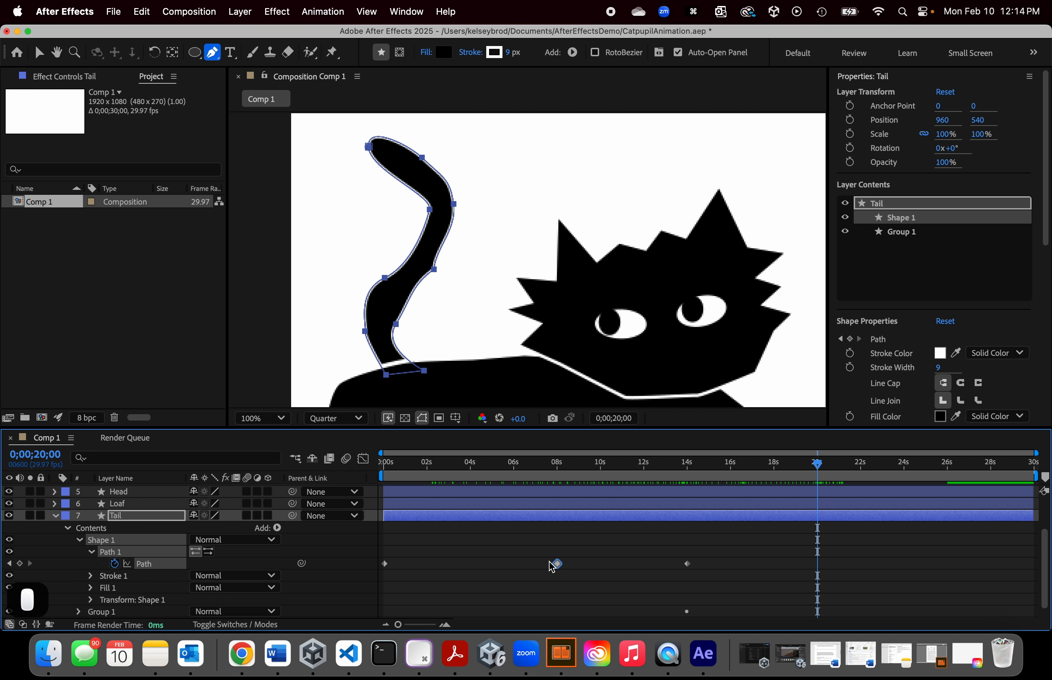
pyautogui.press('super+c')
pyautogui.press('super+v')
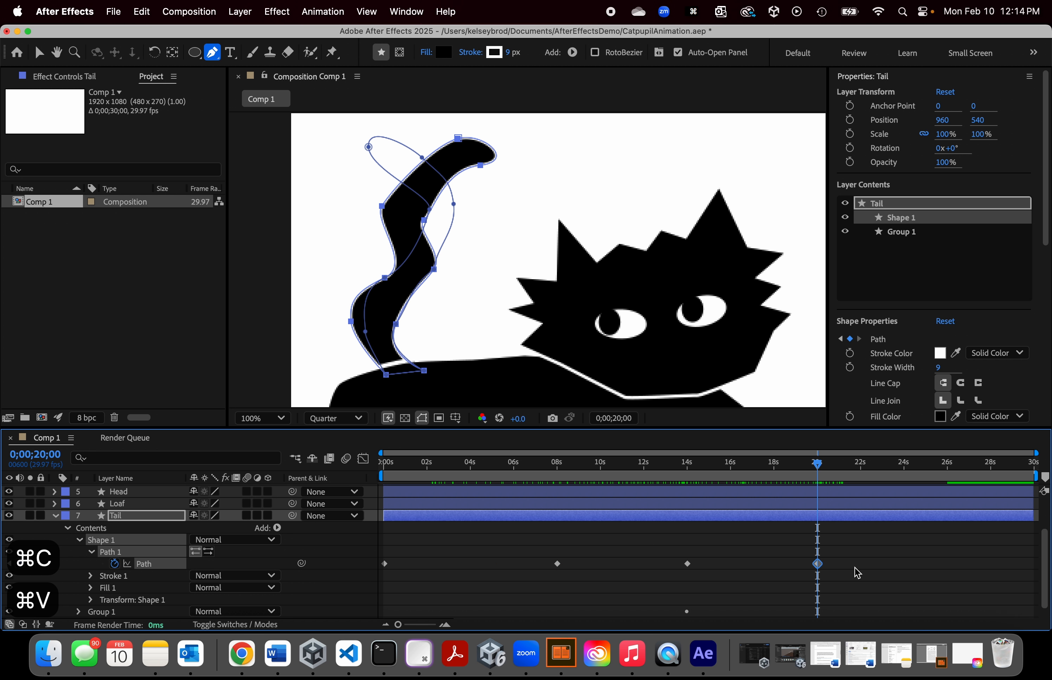
# Step: Copy the tail's Path keyframe at 14 s and paste it at 0;00;26;00
pyautogui.moveTo(817, 465); pyautogui.dragTo(916, 500)
pyautogui.click(685, 563)
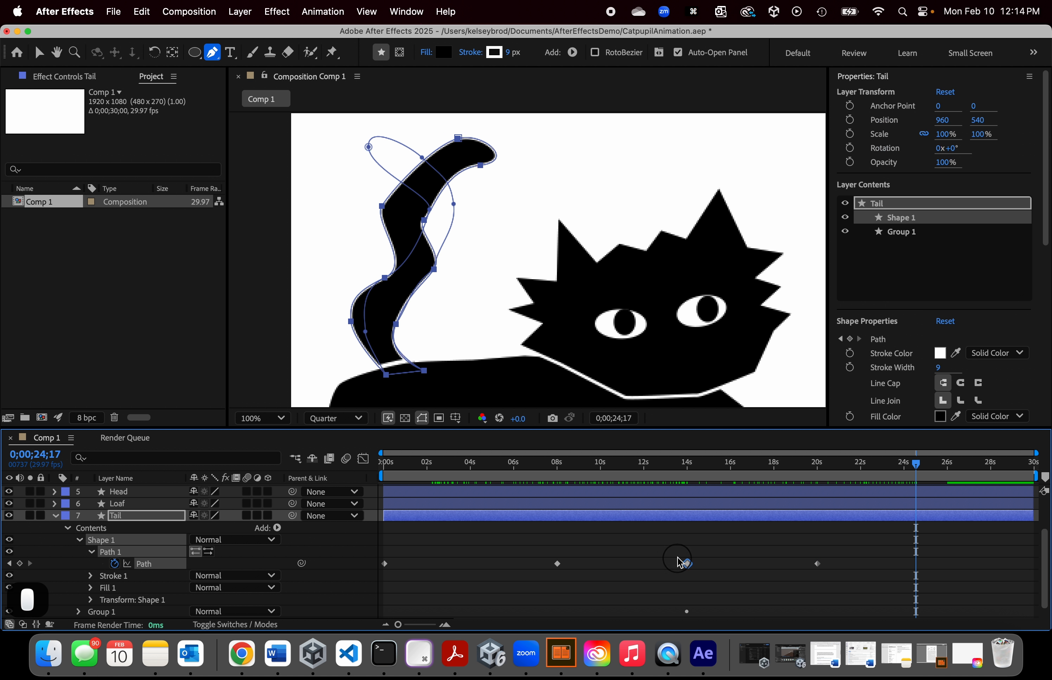
pyautogui.press('super+c')
pyautogui.scroll(-1, 692, 582)
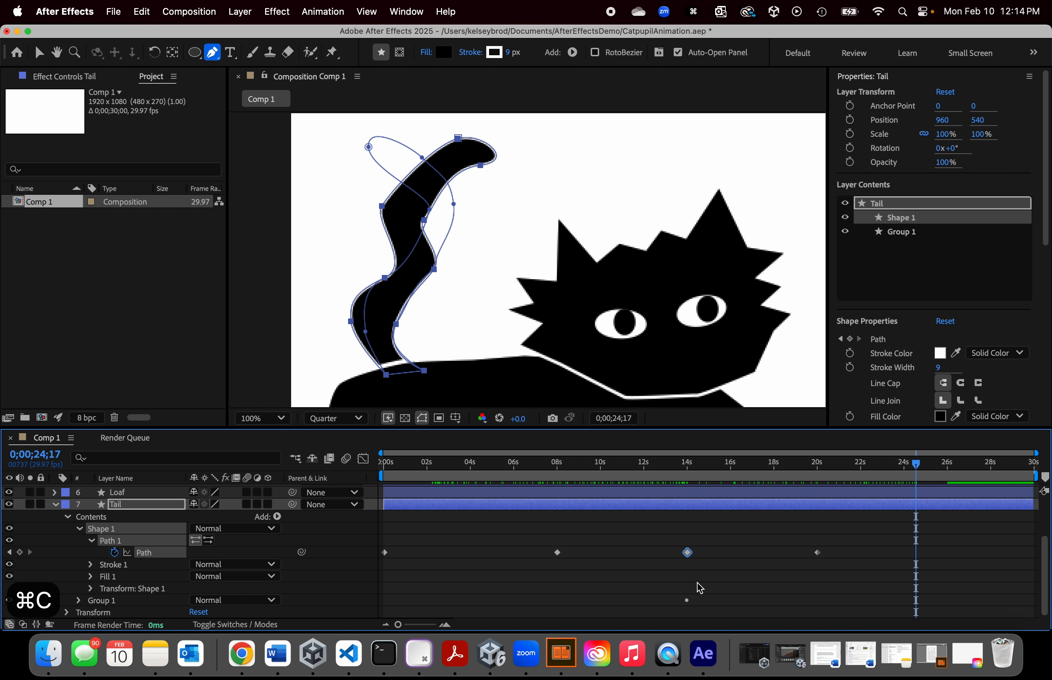
pyautogui.scroll(5, 629, 546)
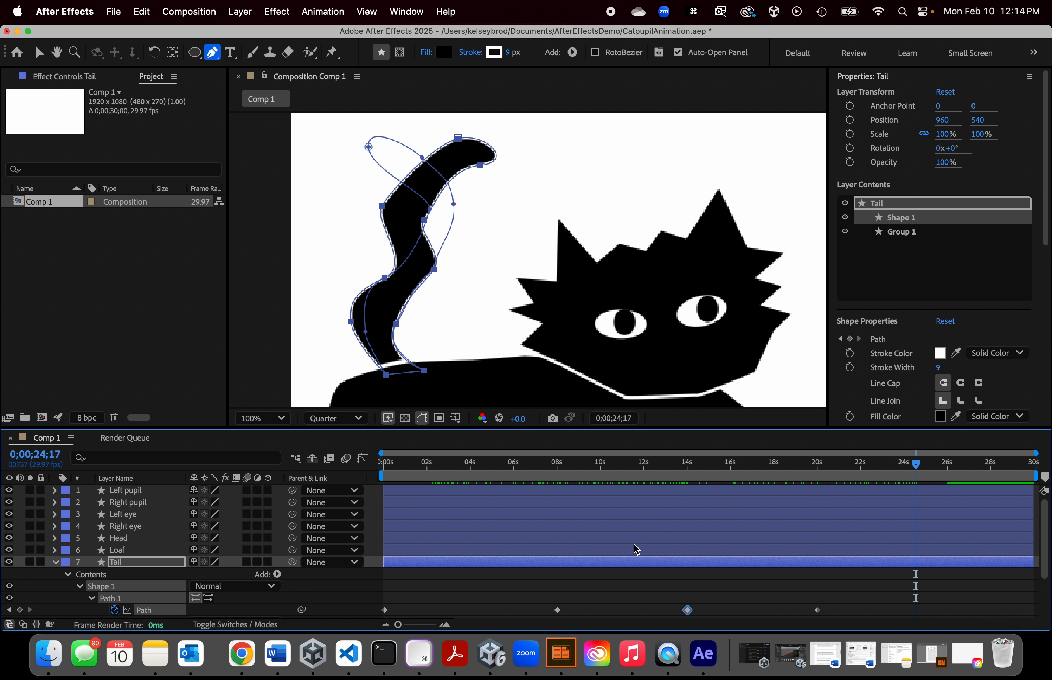
pyautogui.scroll(-4, 497, 566)
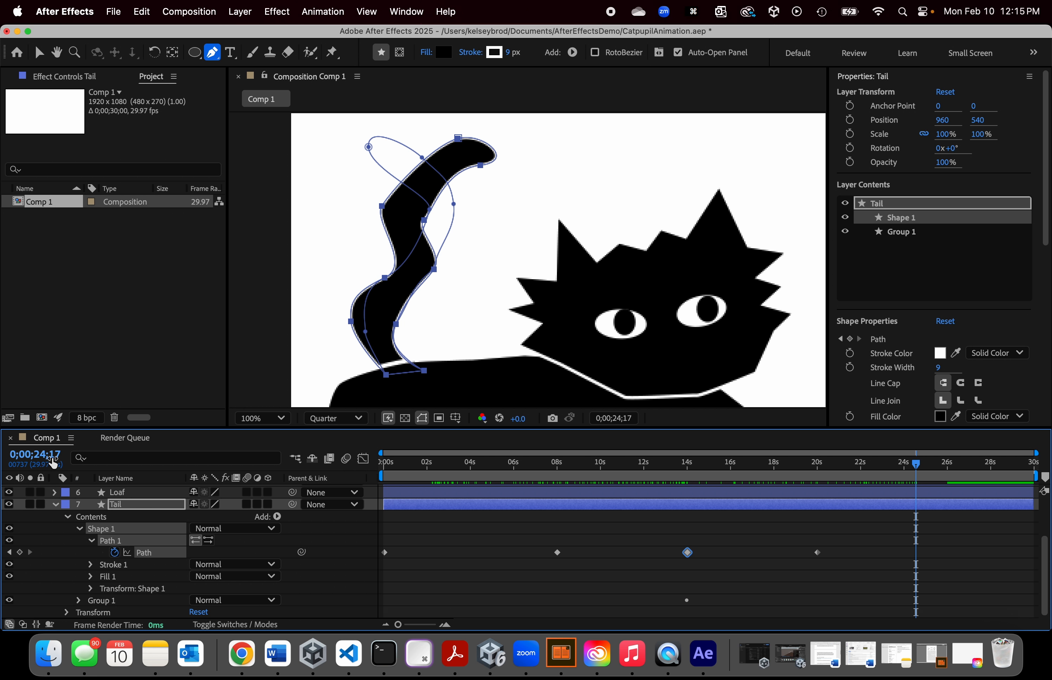
pyautogui.click(40, 457)
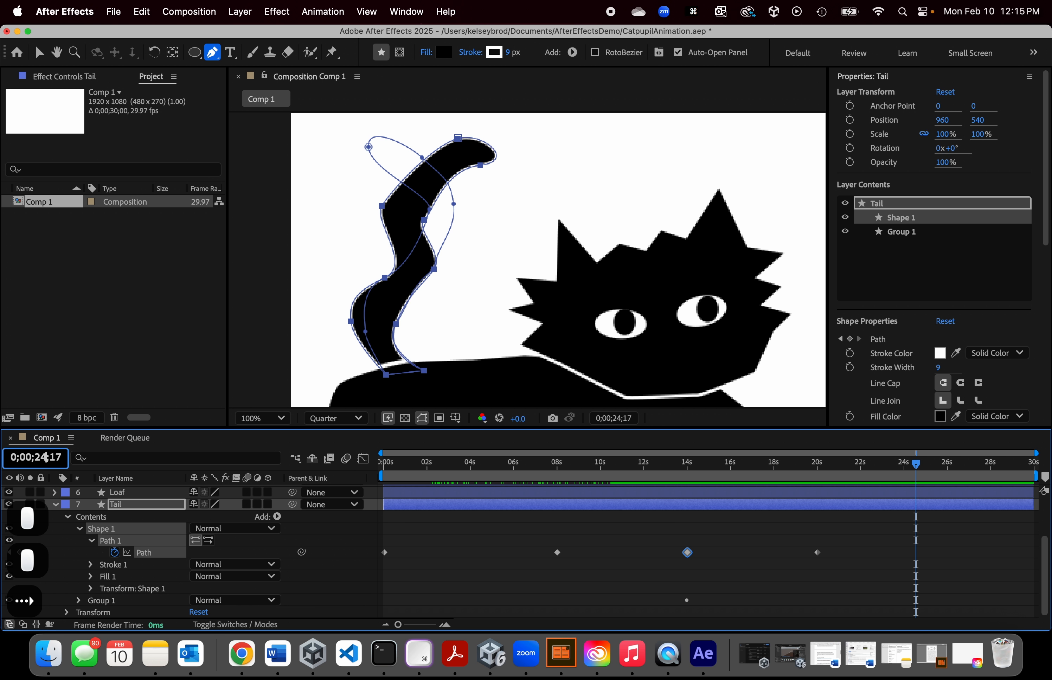
pyautogui.press('Delete')
pyautogui.write('6')
pyautogui.press('Right')
pyautogui.press('Right')
pyautogui.press('Right')
pyautogui.press('BackSpace')
pyautogui.press('BackSpace')
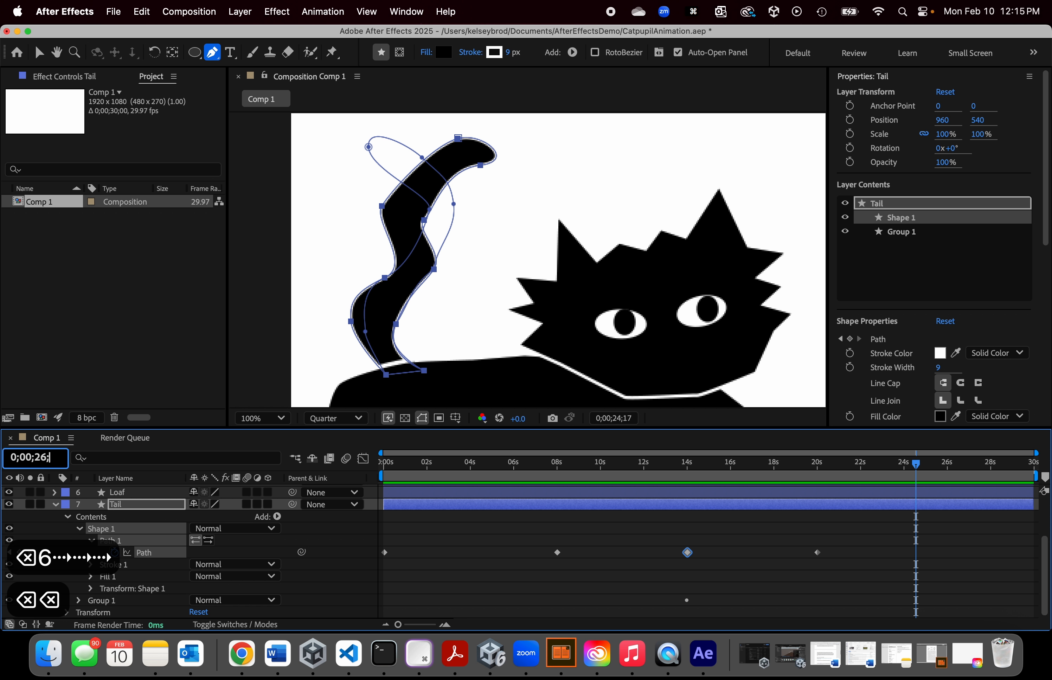
pyautogui.write('00')
pyautogui.press('Return')
pyautogui.press('super+v')
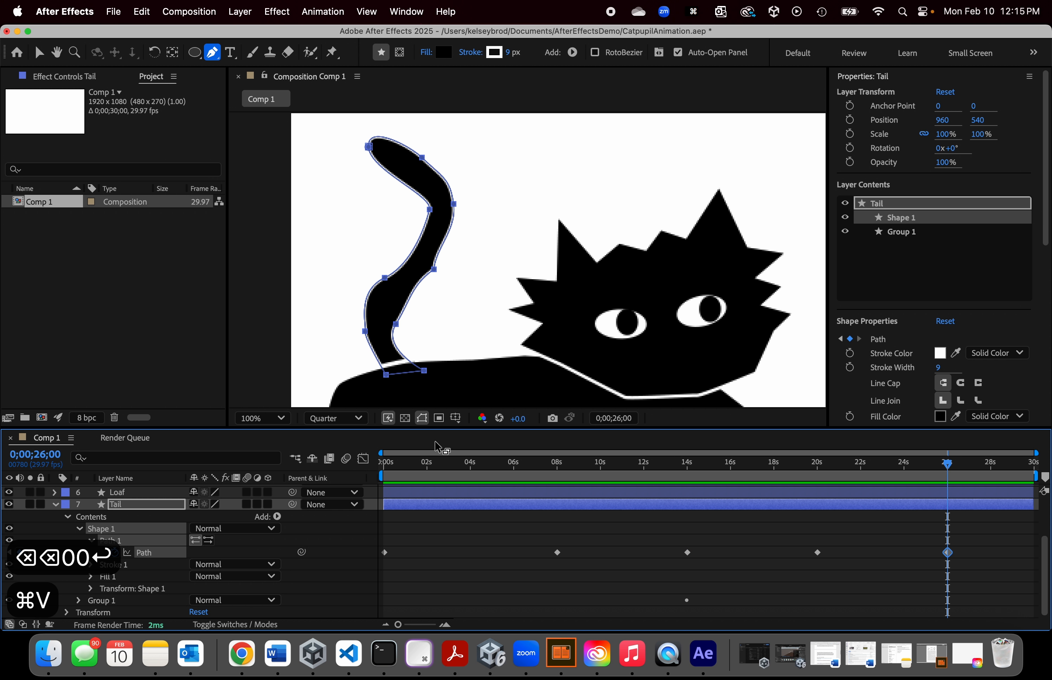
# Step: Turn off Path keyframing in the Tail layer's stray Group 1 to remove its keyframe at 14 s, and collapse the group
pyautogui.moveTo(900, 462); pyautogui.dragTo(889, 495)
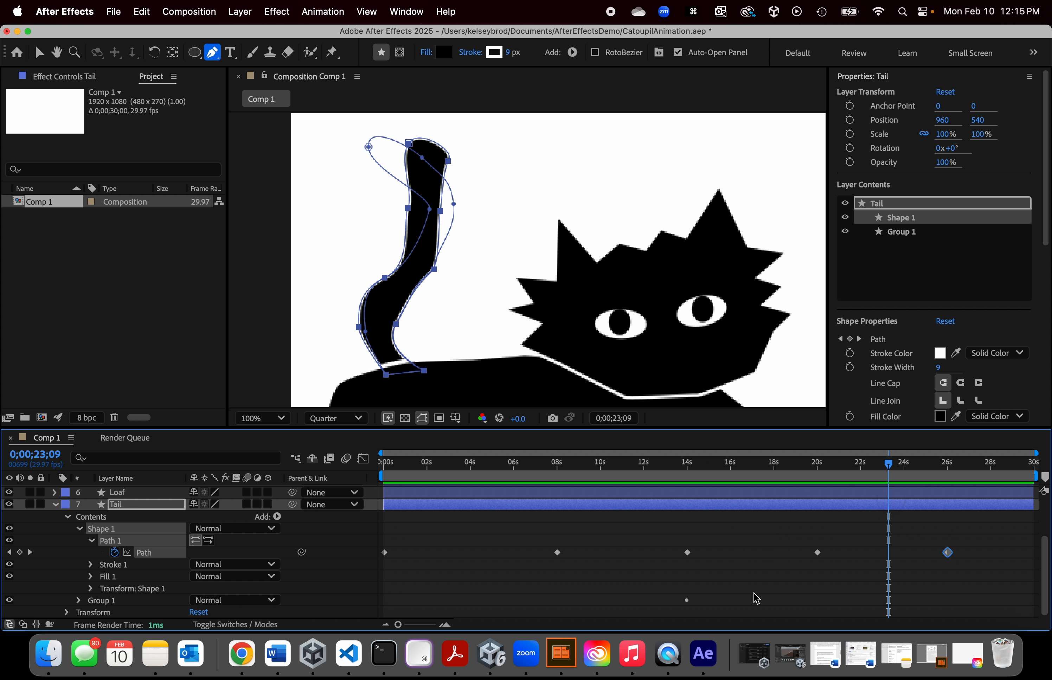
pyautogui.scroll(3, 750, 567)
pyautogui.scroll(-3, 750, 567)
pyautogui.click(688, 600)
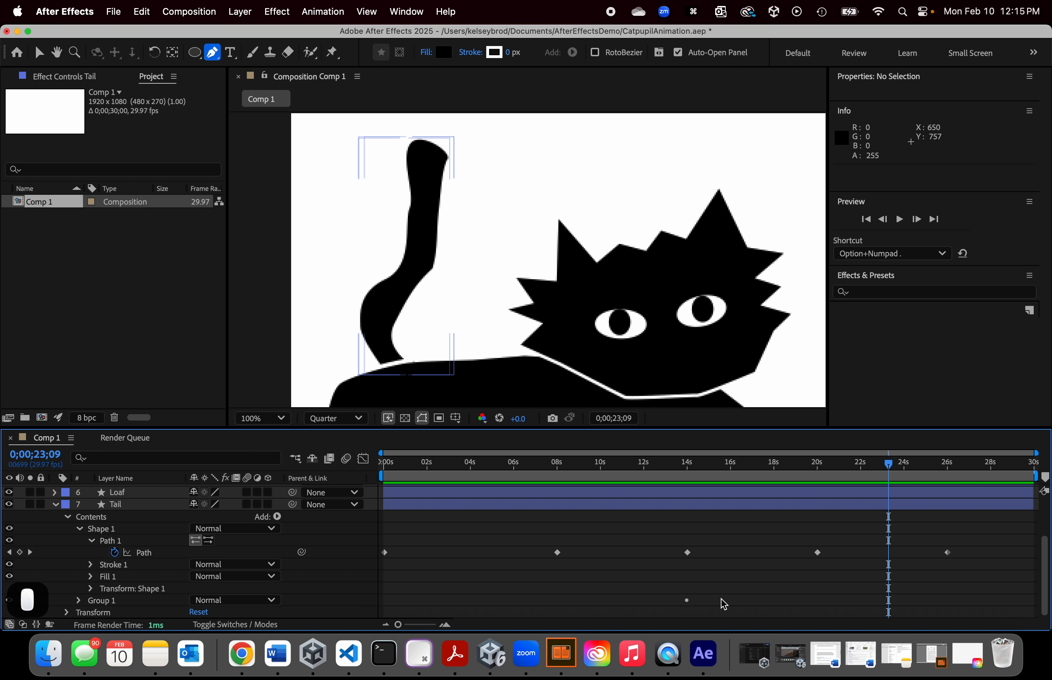
pyautogui.click(78, 601)
pyautogui.scroll(-2, 186, 592)
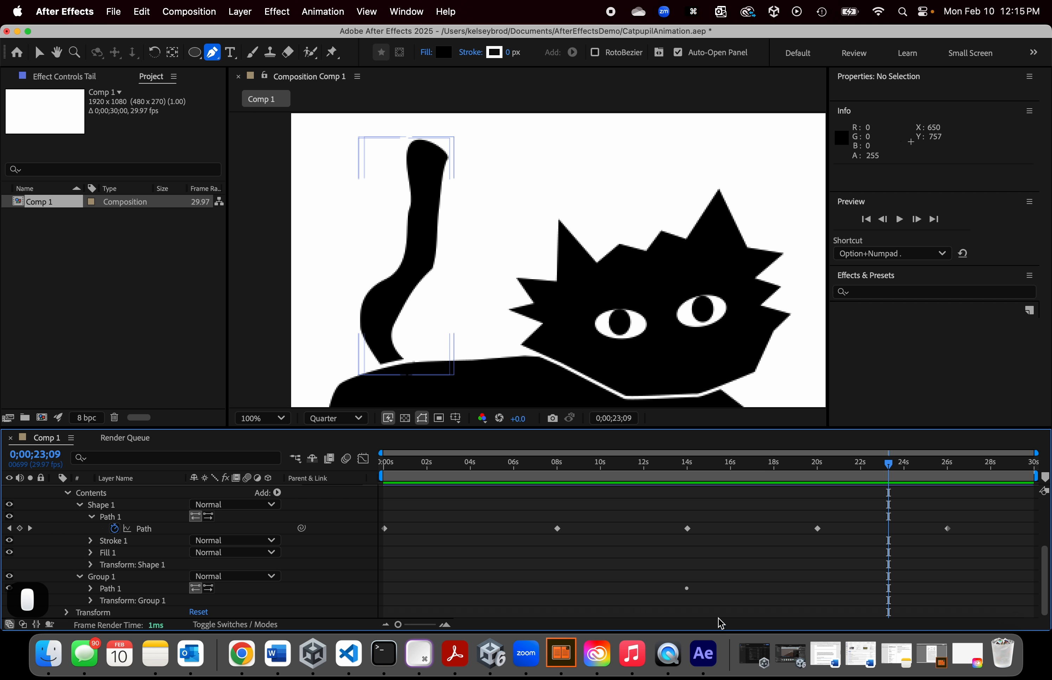
pyautogui.click(90, 589)
pyautogui.scroll(-1, 739, 570)
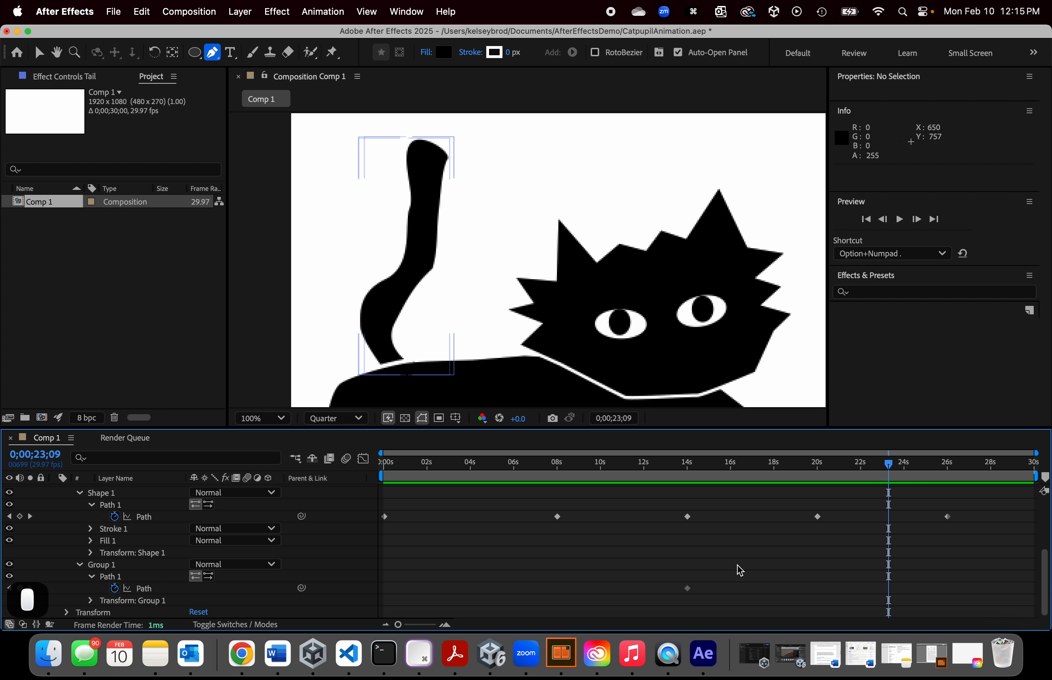
pyautogui.click(115, 588)
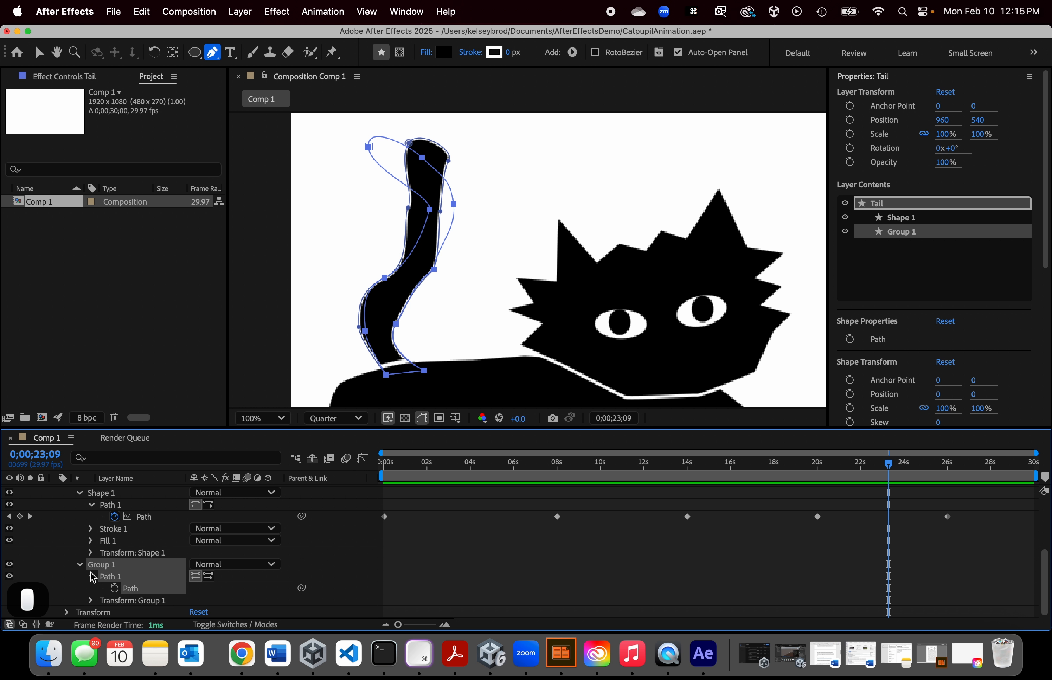
pyautogui.click(80, 565)
pyautogui.scroll(1, 151, 558)
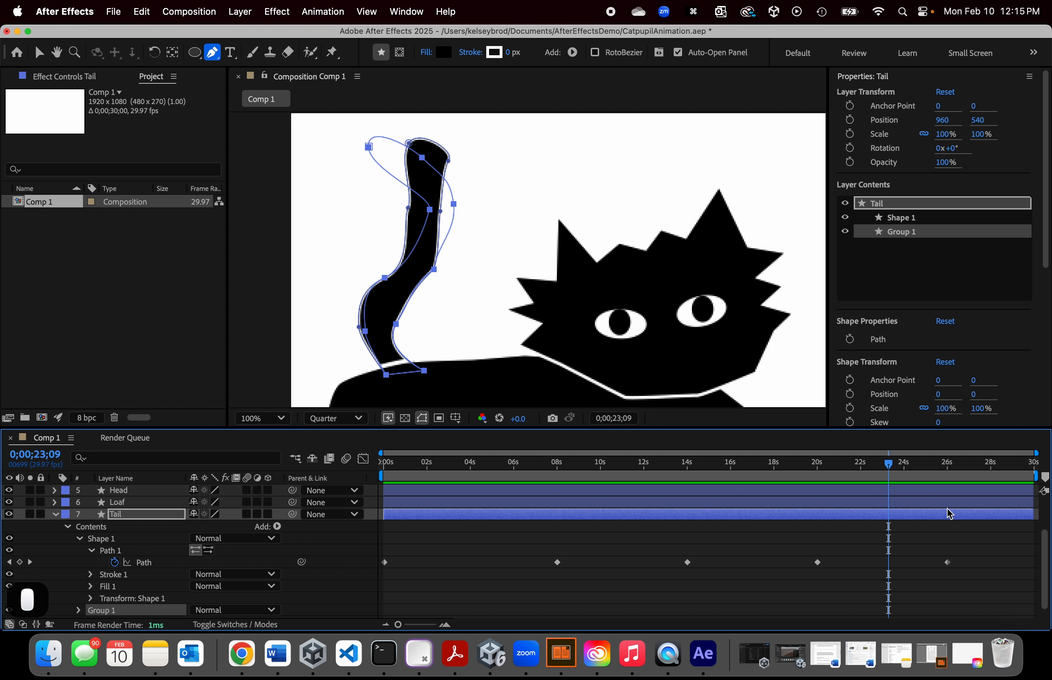
# Step: Collapse the Tail layer and play back the animation from 0;00;00;18 to check the tail and eye motion
pyautogui.moveTo(889, 467); pyautogui.dragTo(906, 487)
pyautogui.click(55, 514)
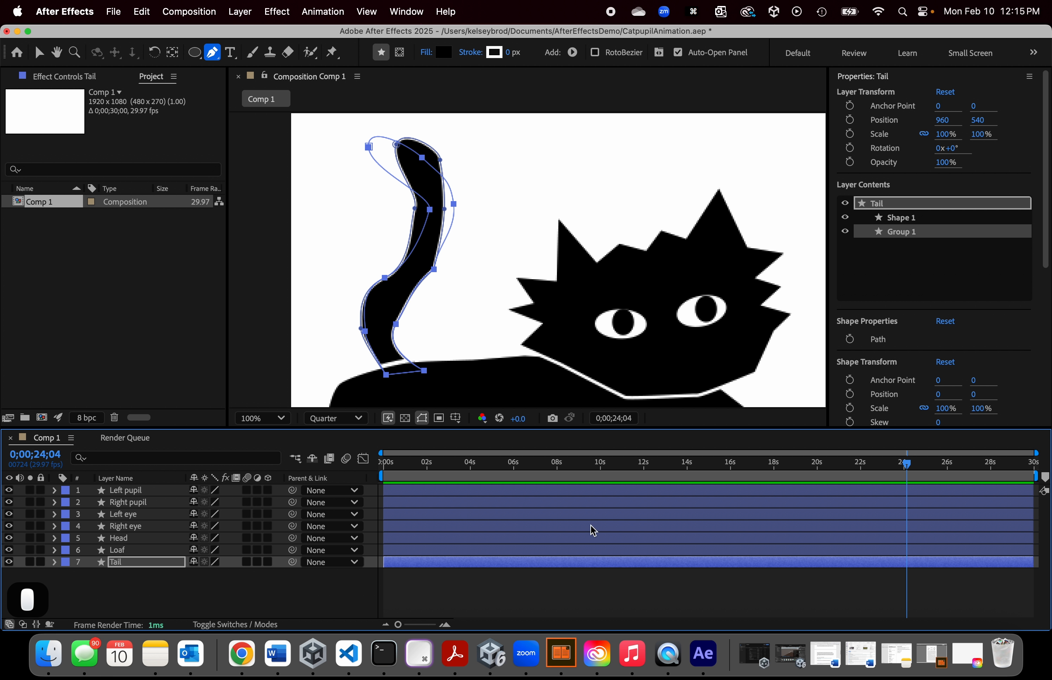
pyautogui.click(399, 475)
pyautogui.press('space')
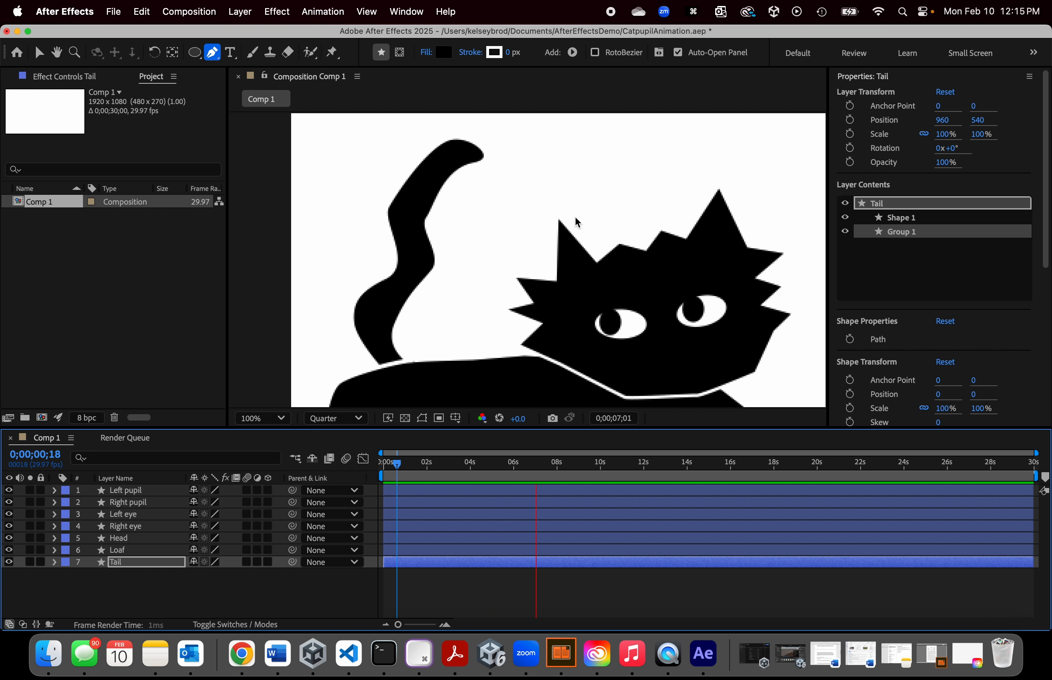
pyautogui.press('super+minus')
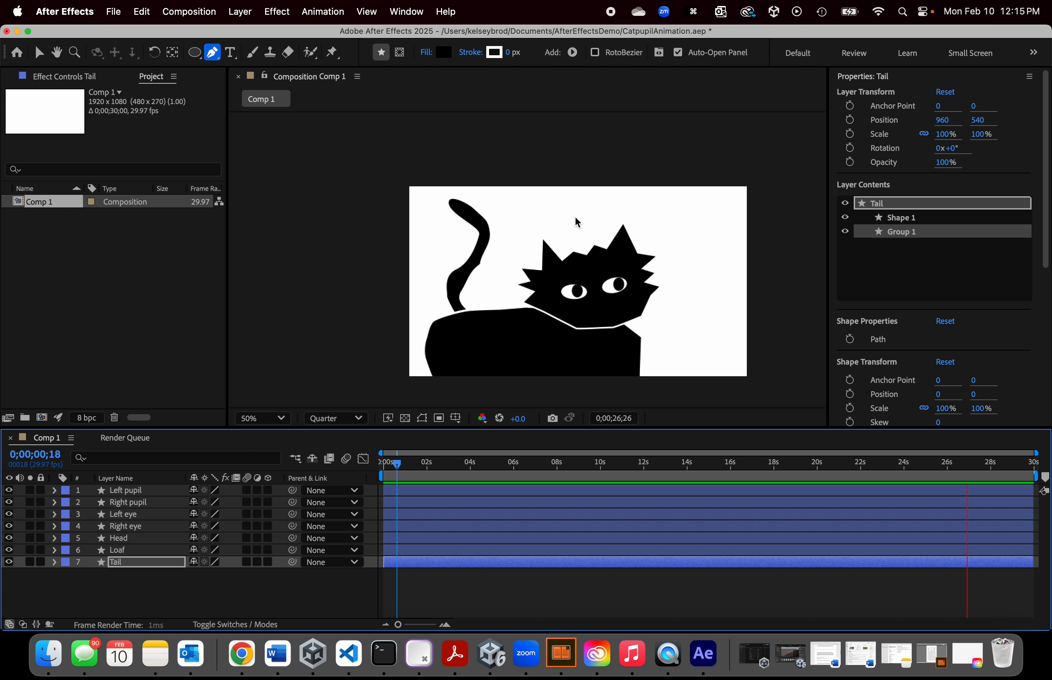
pyautogui.press('space')
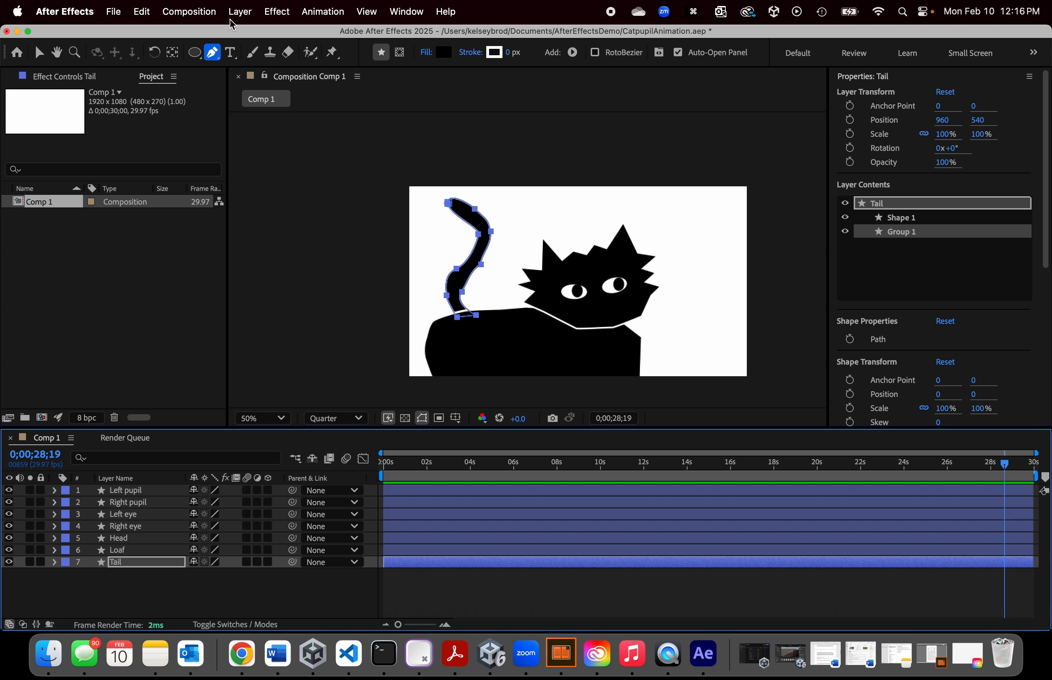
# Step: Add a new empty text layer and place it below the Tail layer, spanning the timeline from 0 s
pyautogui.click(239, 12)
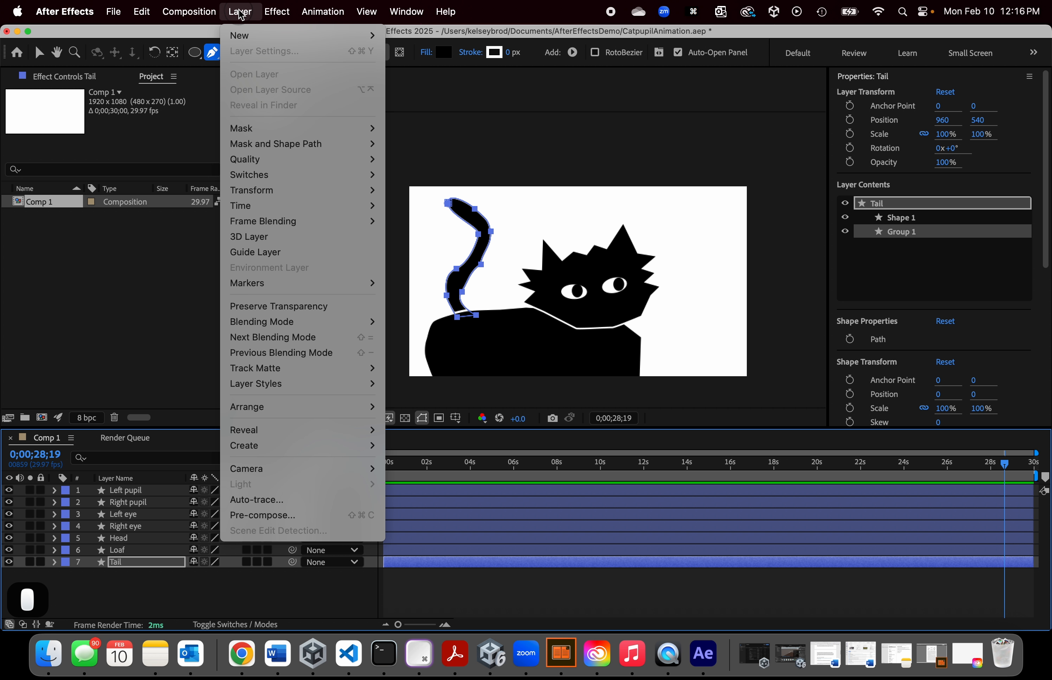
pyautogui.click(254, 38)
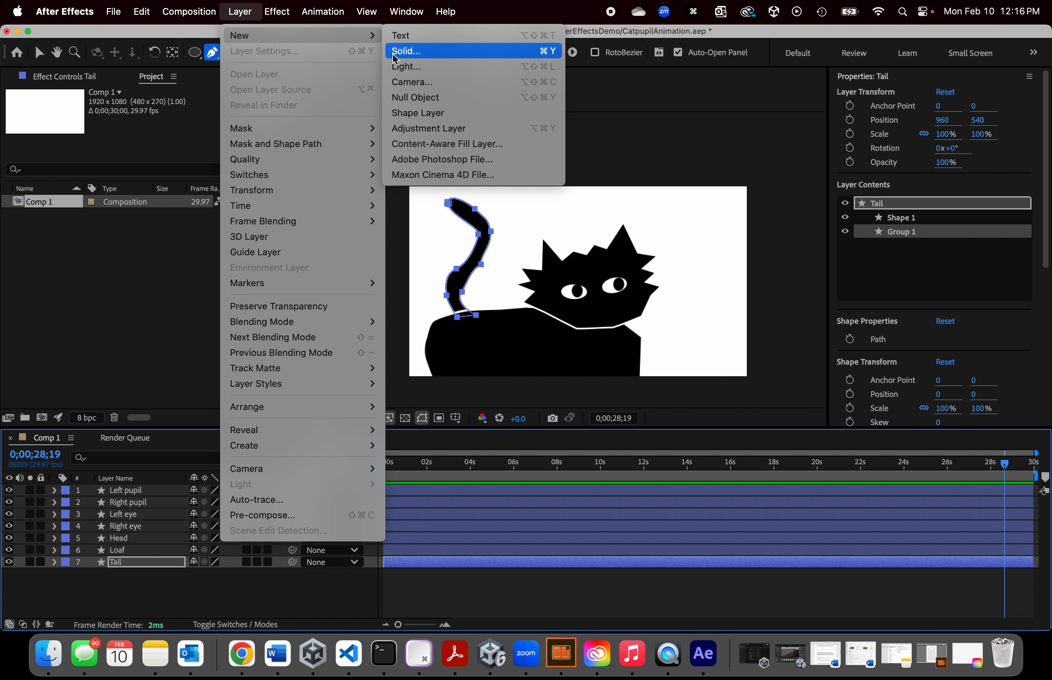
pyautogui.click(400, 35)
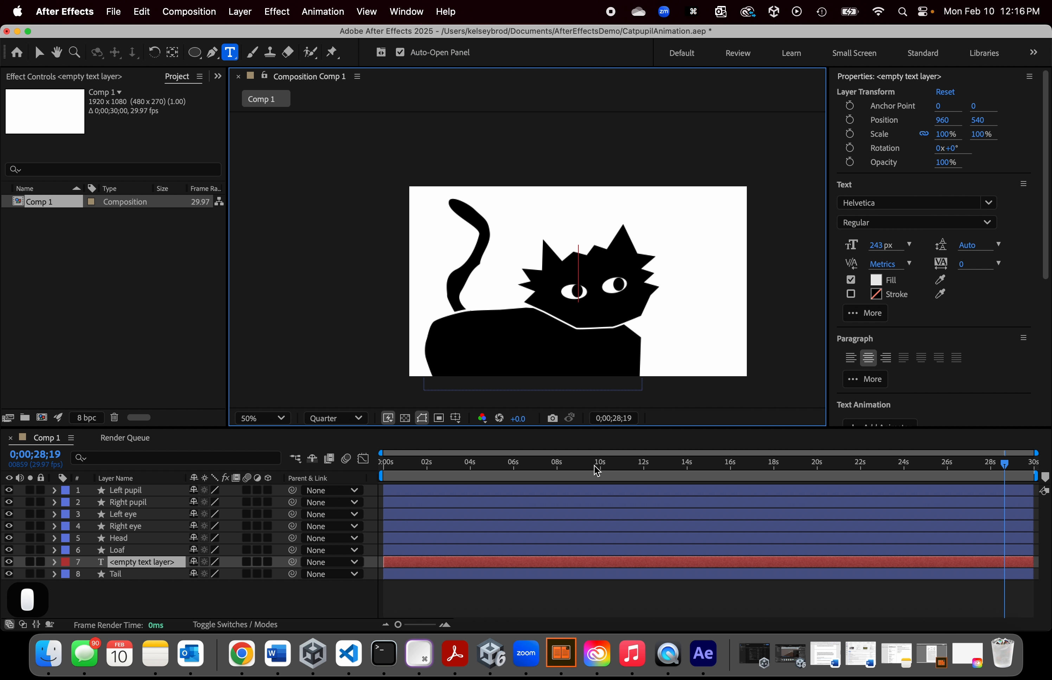
pyautogui.moveTo(438, 562); pyautogui.dragTo(453, 591)
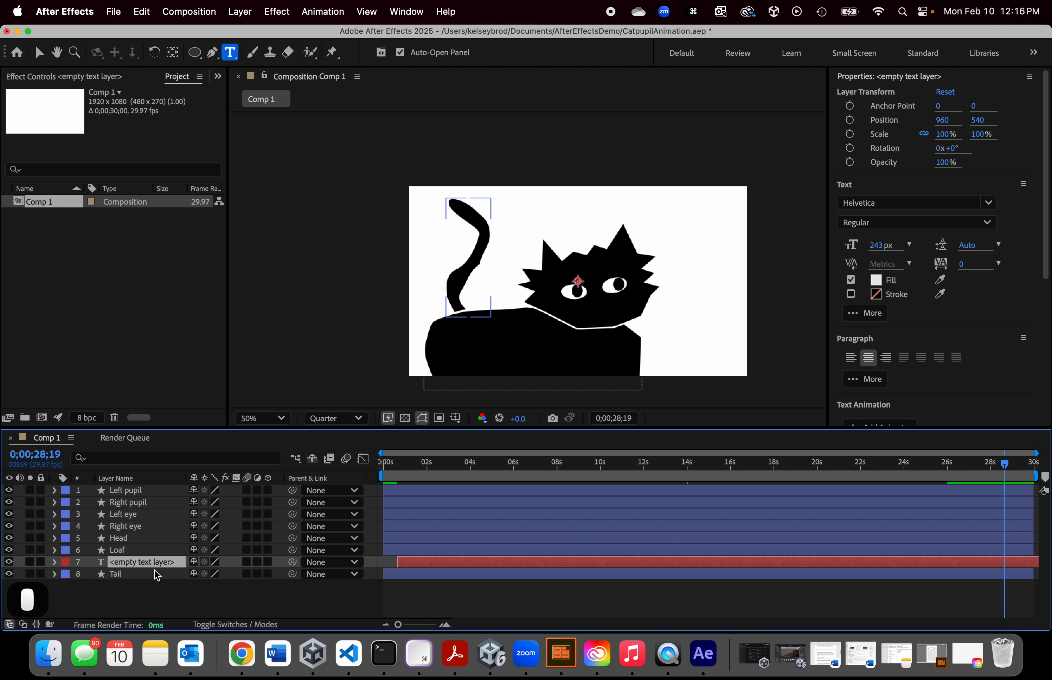
pyautogui.moveTo(155, 575); pyautogui.dragTo(133, 587)
pyautogui.moveTo(512, 578); pyautogui.dragTo(478, 574)
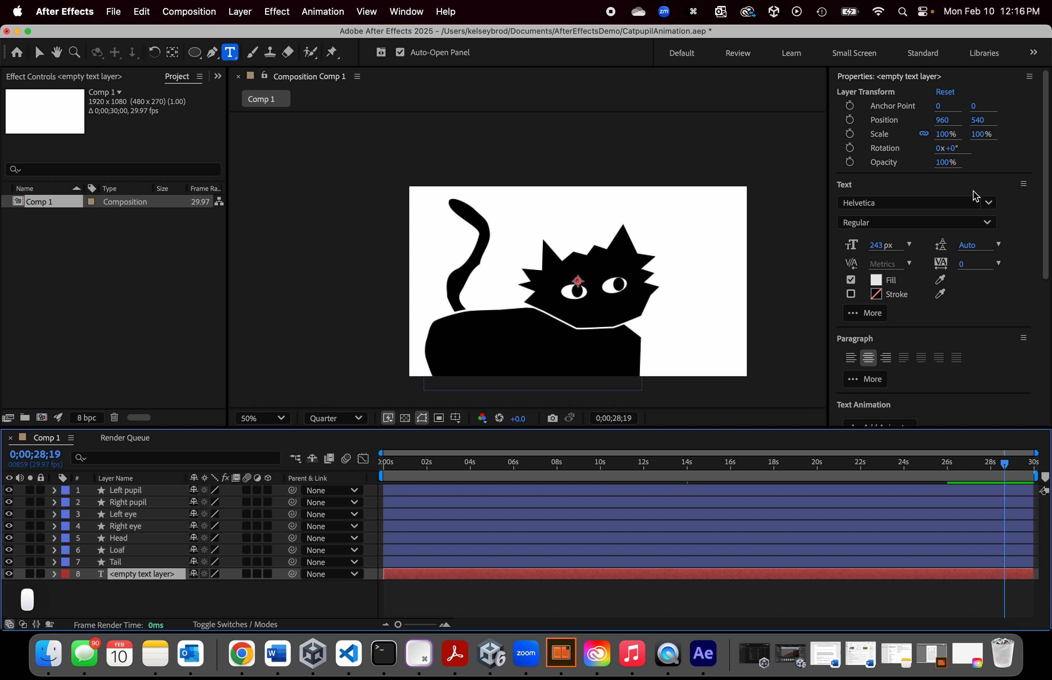
# Step: Create a text layer reading CATZ, centred over the cat's body
pyautogui.press(',')
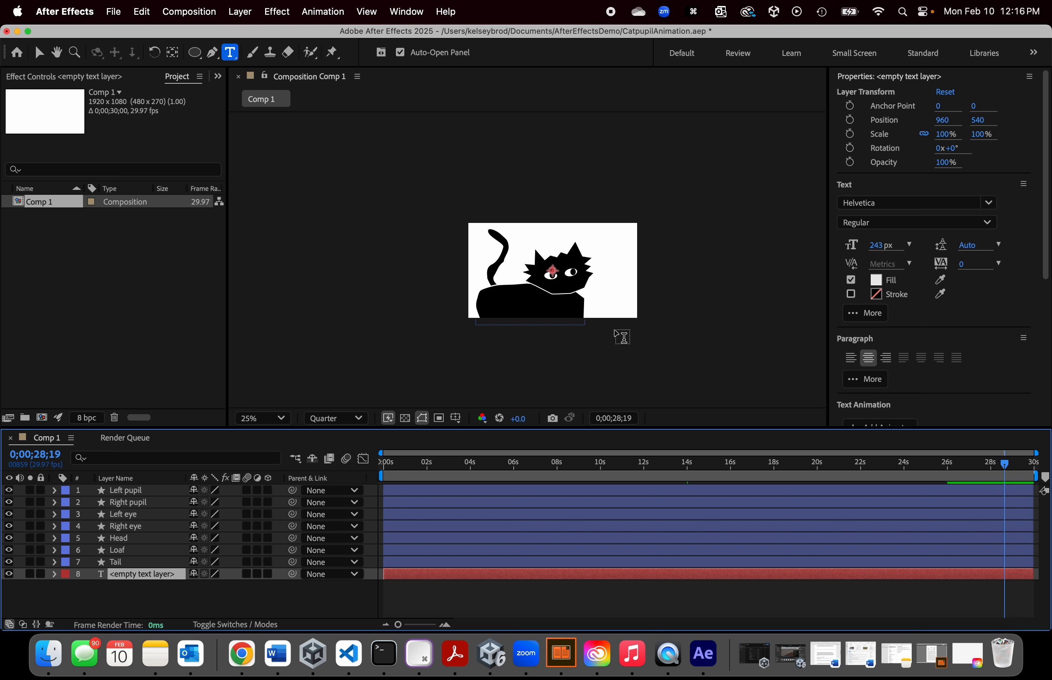
pyautogui.click(539, 296)
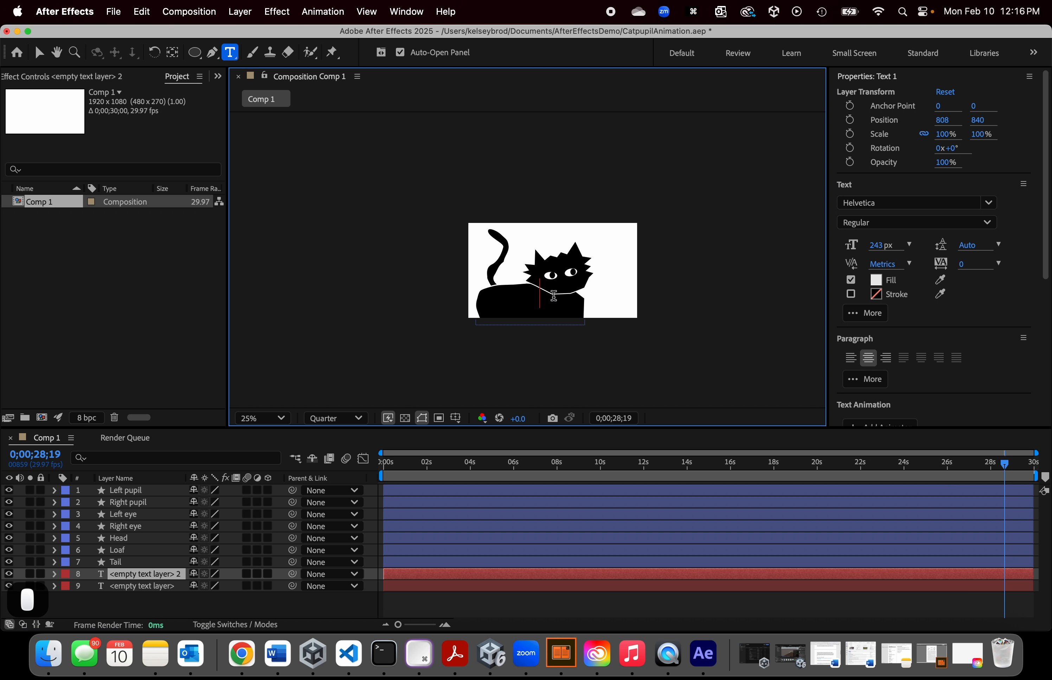
pyautogui.write('CATZ')
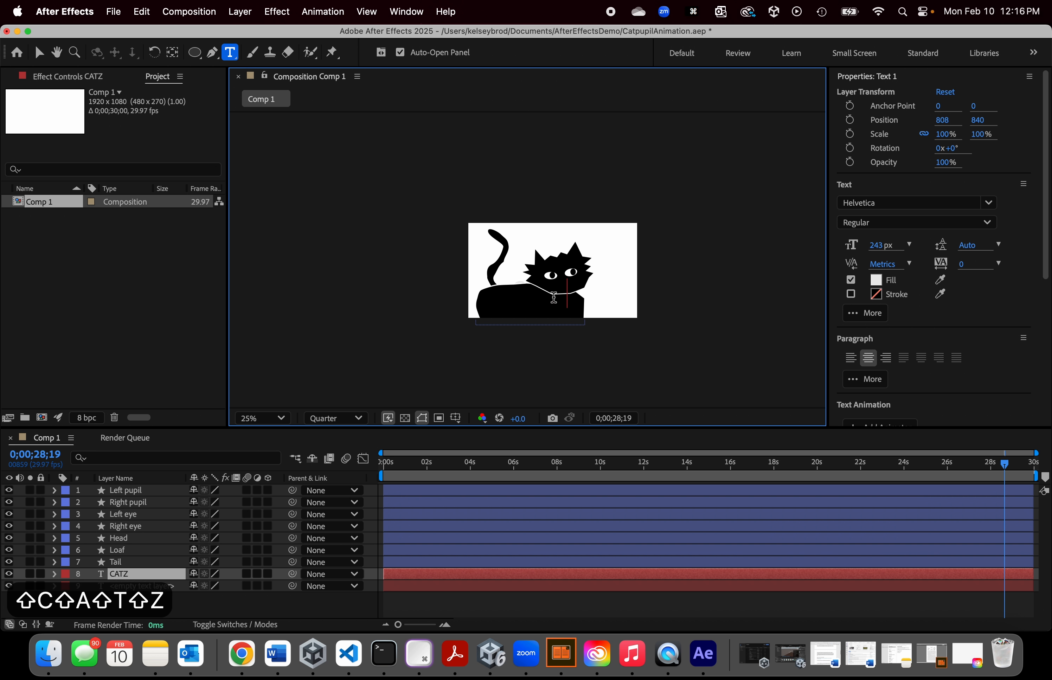
pyautogui.moveTo(578, 291); pyautogui.dragTo(481, 293)
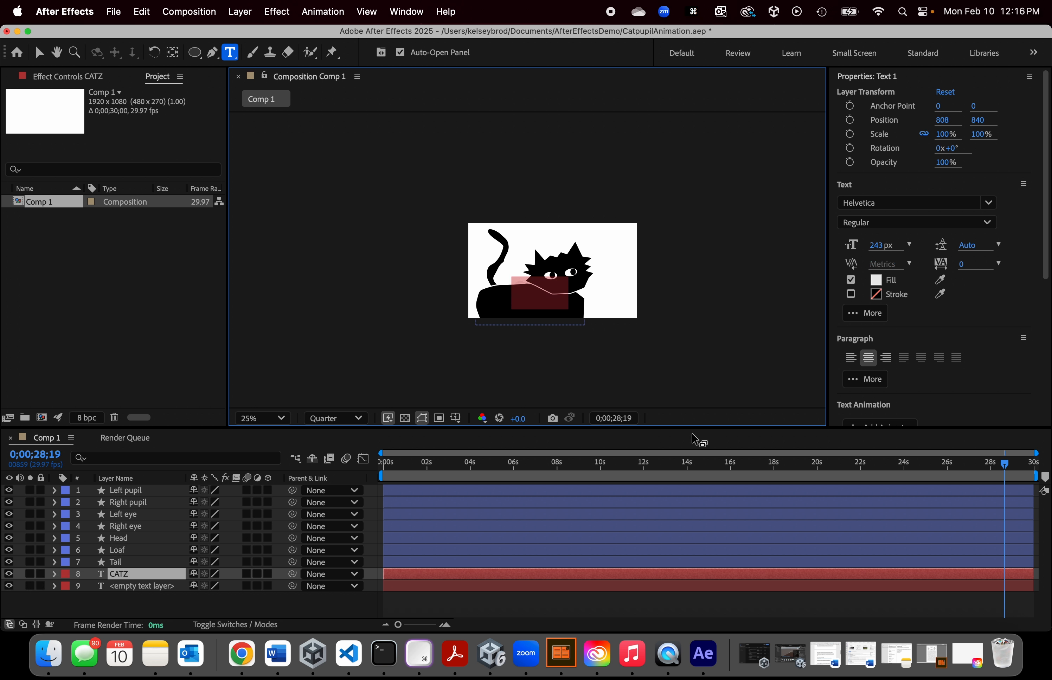
# Step: Delete the leftover empty text layer below the CATZ layer
pyautogui.click(402, 587)
pyautogui.rightClick(402, 587)
pyautogui.click(393, 587)
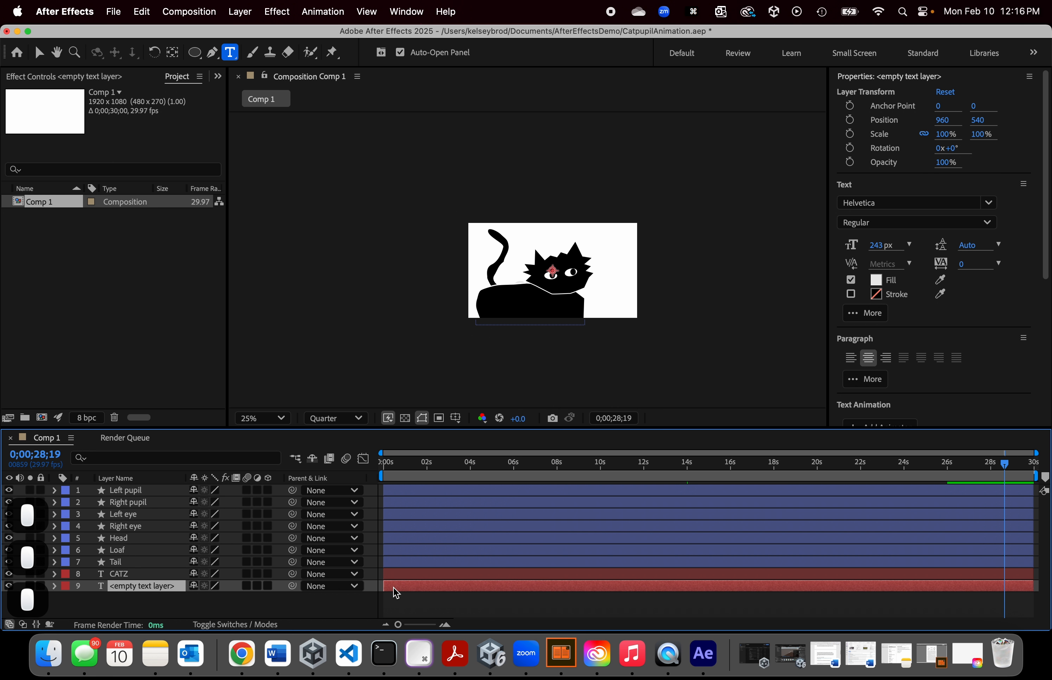
pyautogui.press('BackSpace')
# Step: Bring the CATZ layer to the top of the layer stack and set its text fill to purple A411B8
pyautogui.click(396, 574)
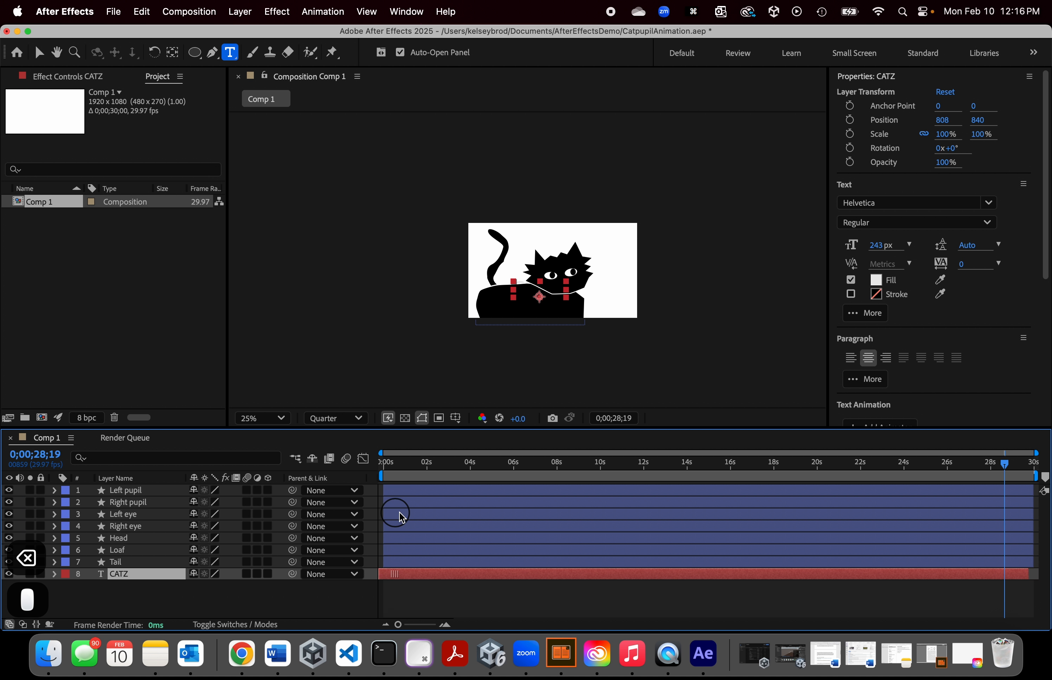
pyautogui.click(428, 606)
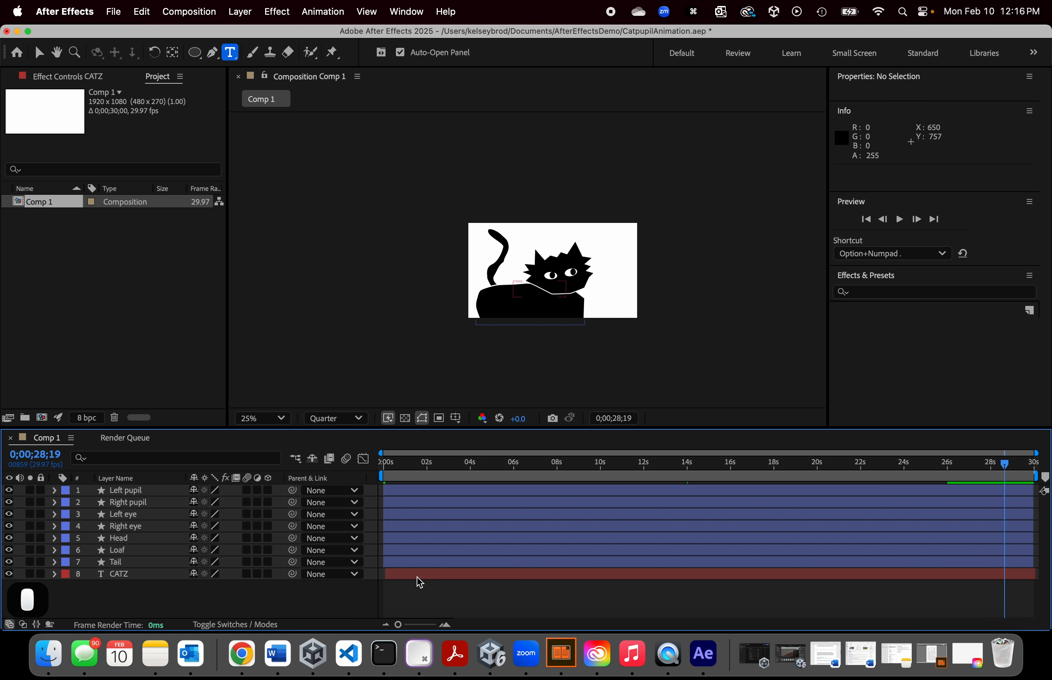
pyautogui.click(418, 576)
pyautogui.moveTo(149, 580); pyautogui.dragTo(148, 487)
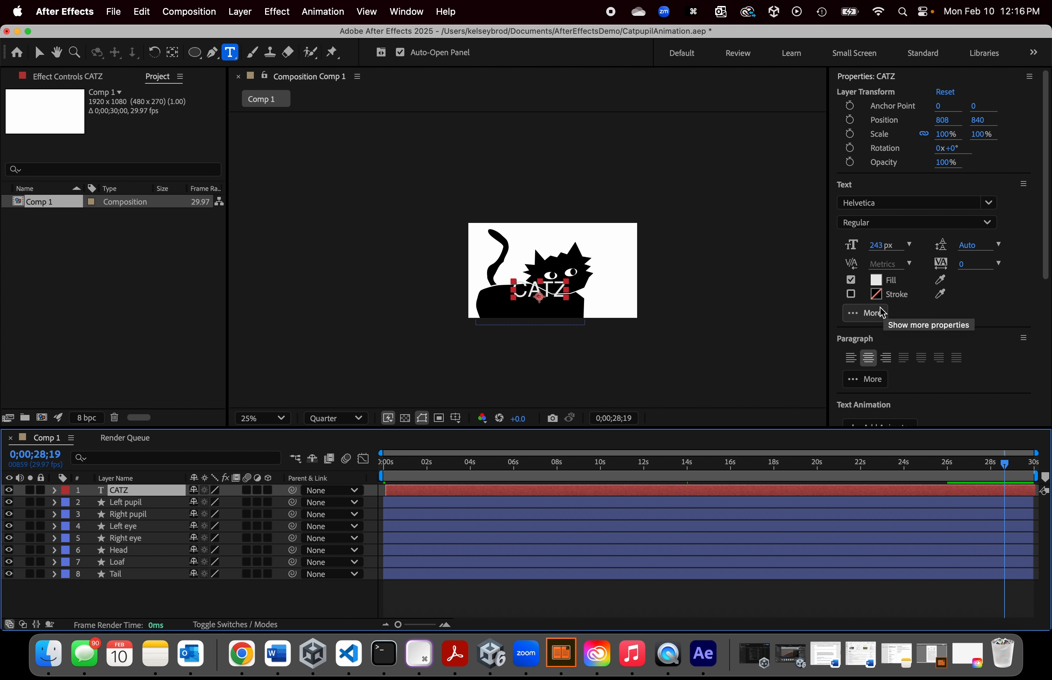
pyautogui.click(876, 278)
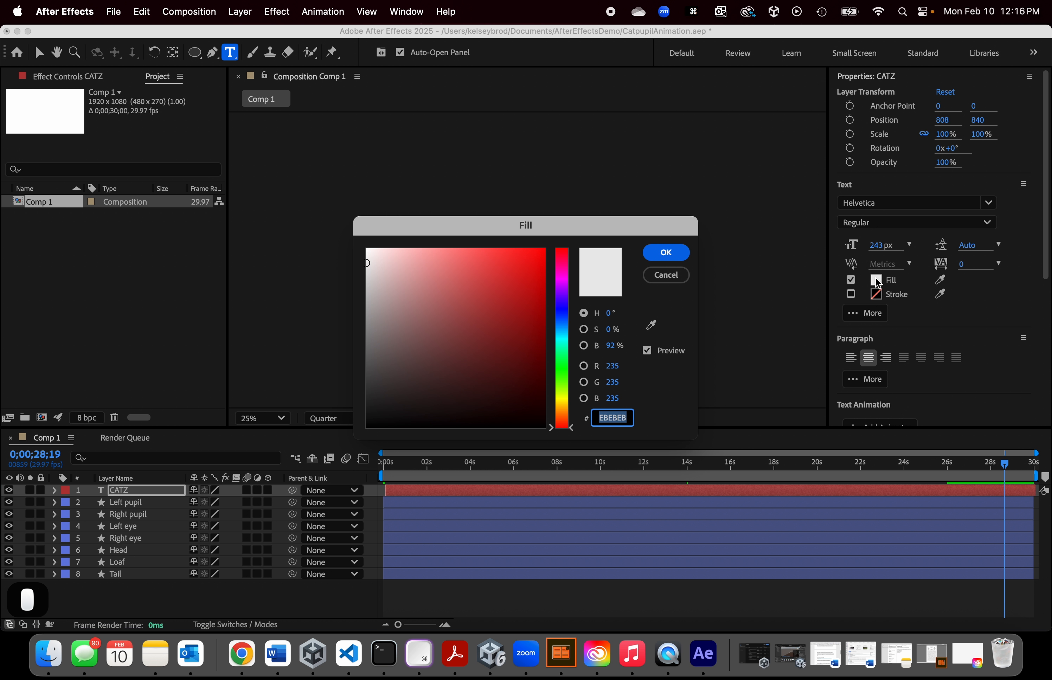
pyautogui.moveTo(479, 362)
pyautogui.mouseDown()
pyautogui.moveTo(526, 354)
pyautogui.moveTo(528, 299)
pyautogui.mouseUp()
pyautogui.click(566, 279)
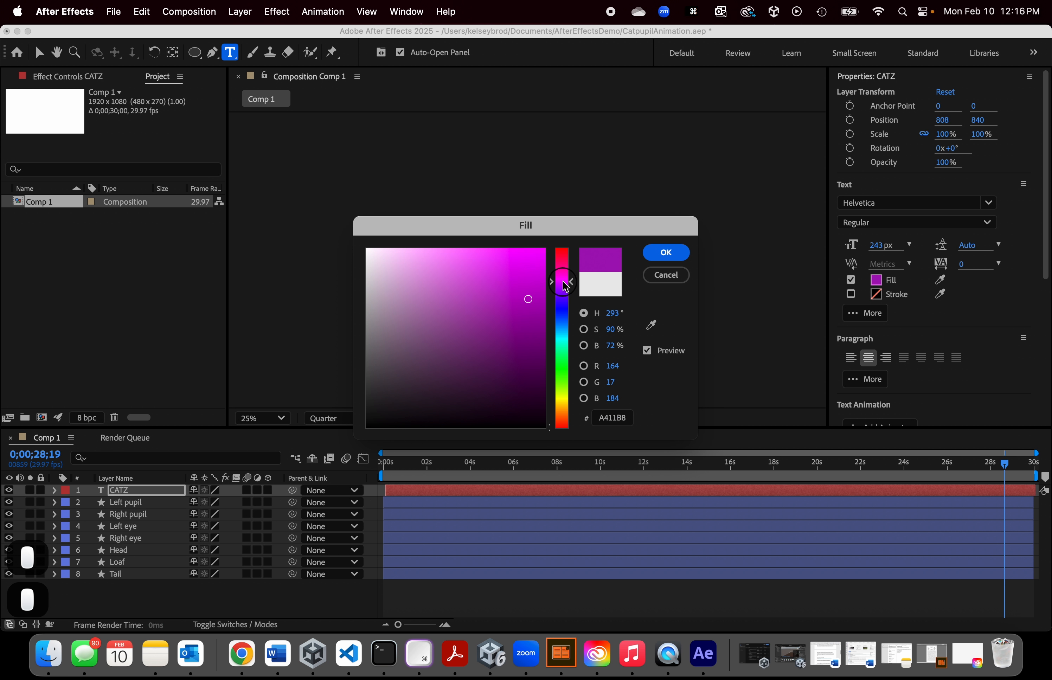
pyautogui.click(667, 253)
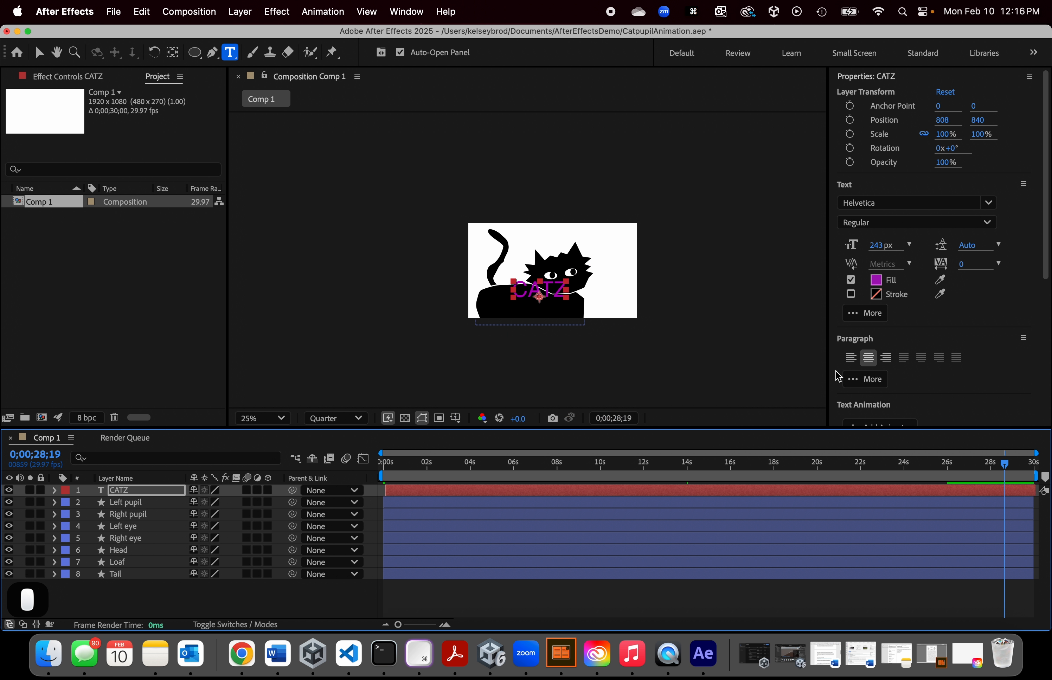
# Step: Set the CATZ text's font size to 475 px and move its layer below the Tail layer
pyautogui.click(887, 246)
pyautogui.moveTo(887, 246); pyautogui.dragTo(990, 246)
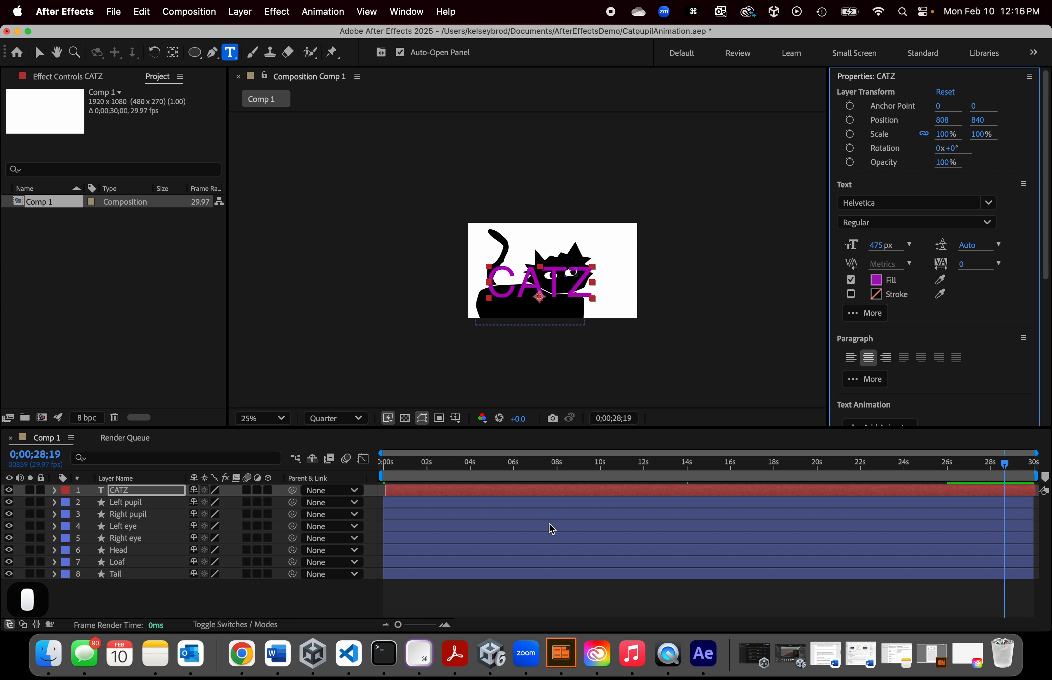
pyautogui.moveTo(450, 491); pyautogui.dragTo(447, 572)
pyautogui.moveTo(125, 492); pyautogui.dragTo(112, 580)
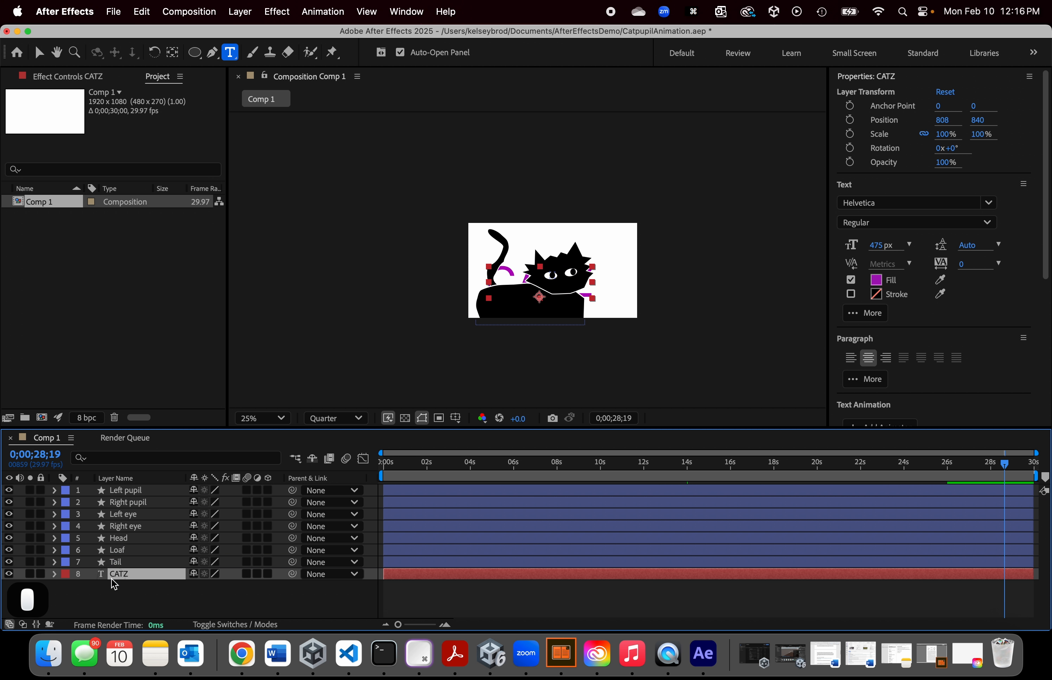
# Step: Position the CATZ text at 957, 525 and stretch it with unlinked scale values of 196% and 112%
pyautogui.moveTo(940, 122); pyautogui.dragTo(883, 159)
pyautogui.moveTo(942, 120); pyautogui.dragTo(1010, 136)
pyautogui.click(923, 134)
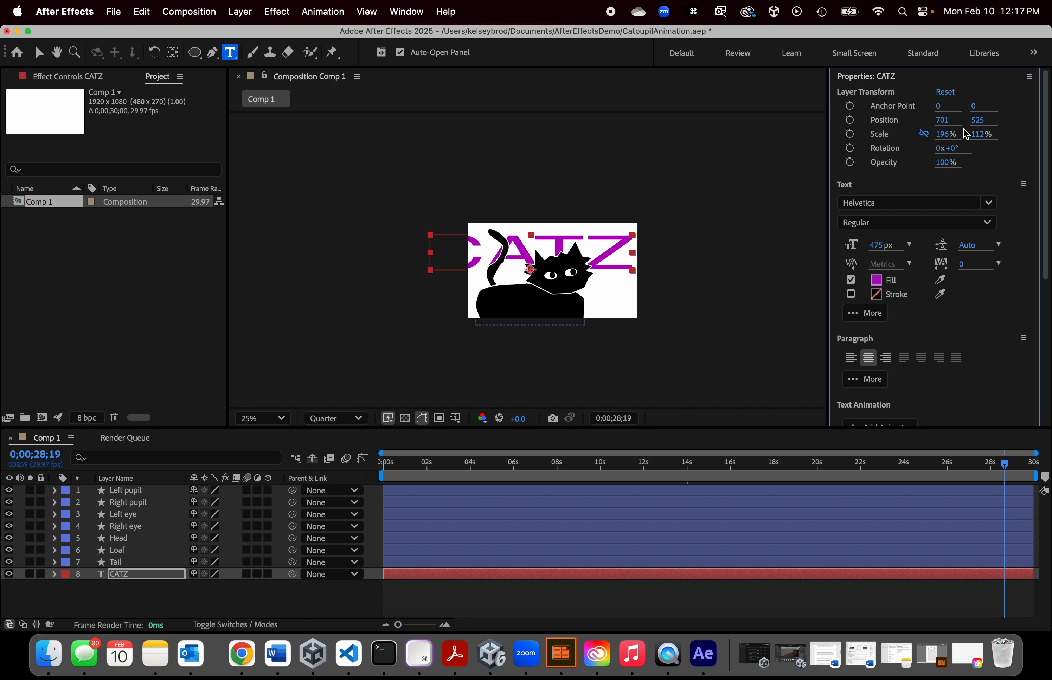
pyautogui.moveTo(942, 127); pyautogui.dragTo(1012, 121)
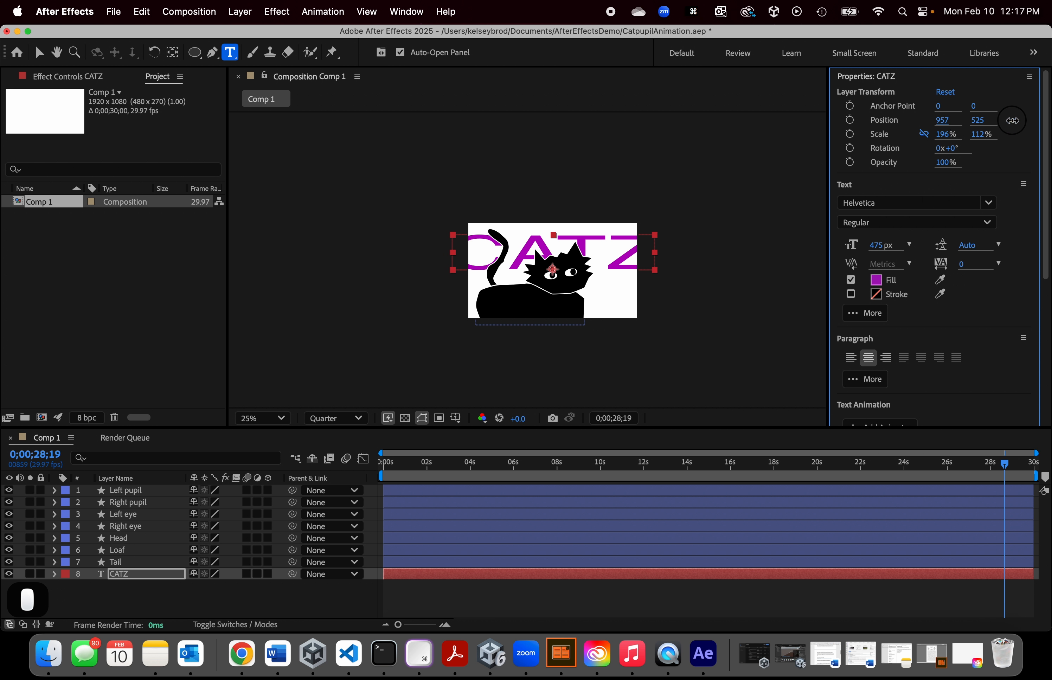
# Step: Move the current time to 0;00;23;22 and create a 1920 × 1080 px solid layer in teal 01C1AA
pyautogui.moveTo(1005, 464); pyautogui.dragTo(899, 480)
pyautogui.click(240, 11)
pyautogui.moveTo(257, 40)
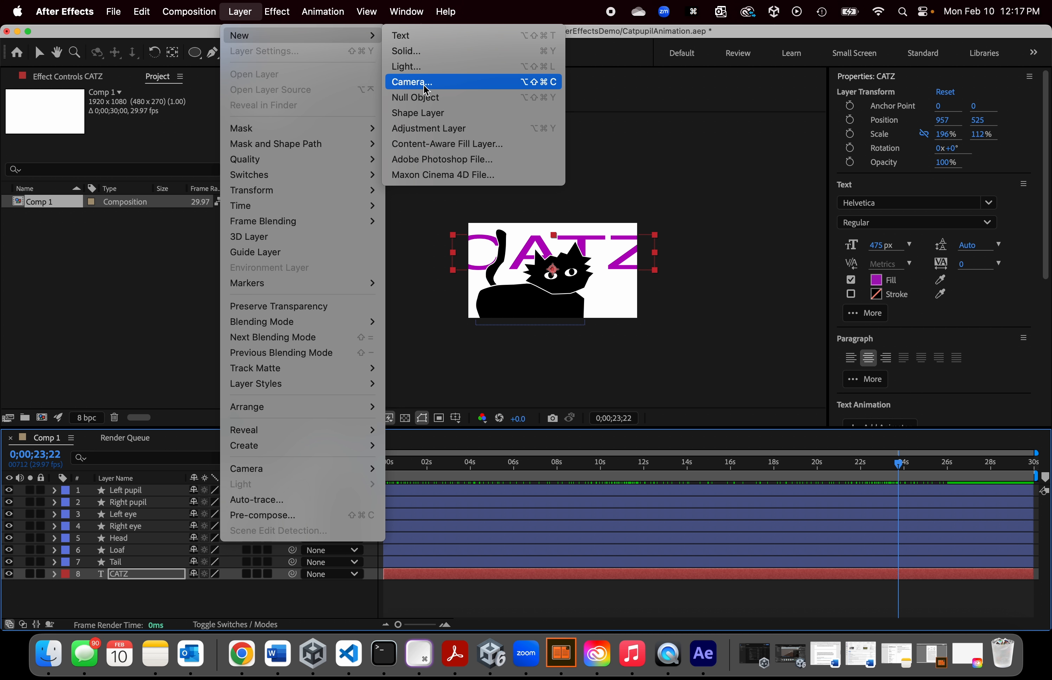
pyautogui.click(411, 53)
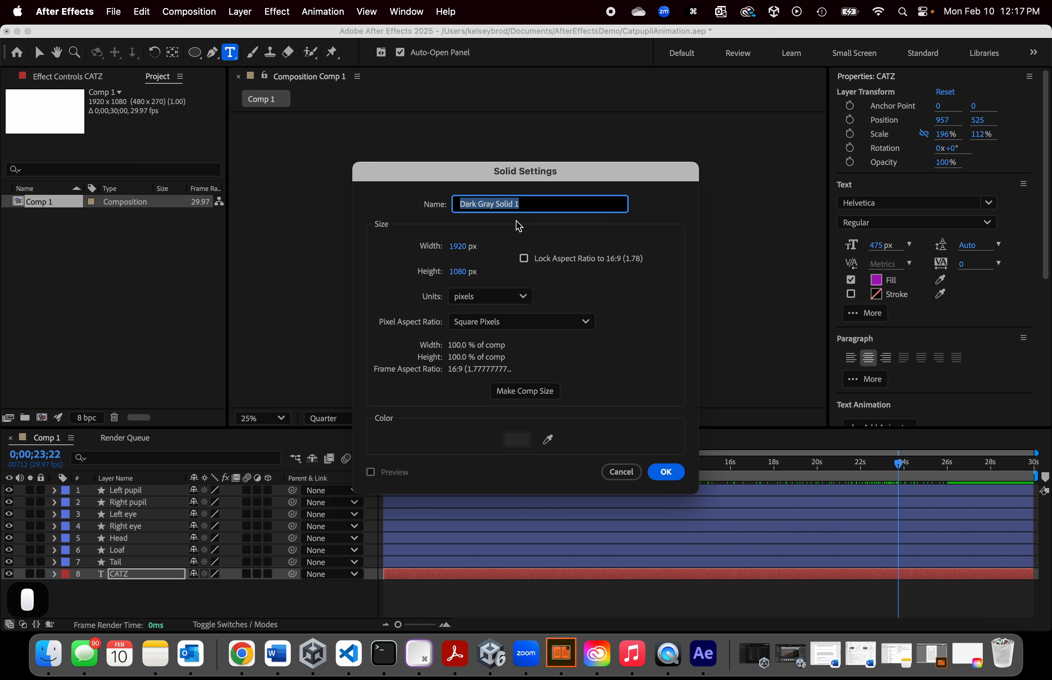
pyautogui.click(521, 439)
pyautogui.moveTo(505, 343); pyautogui.dragTo(543, 292)
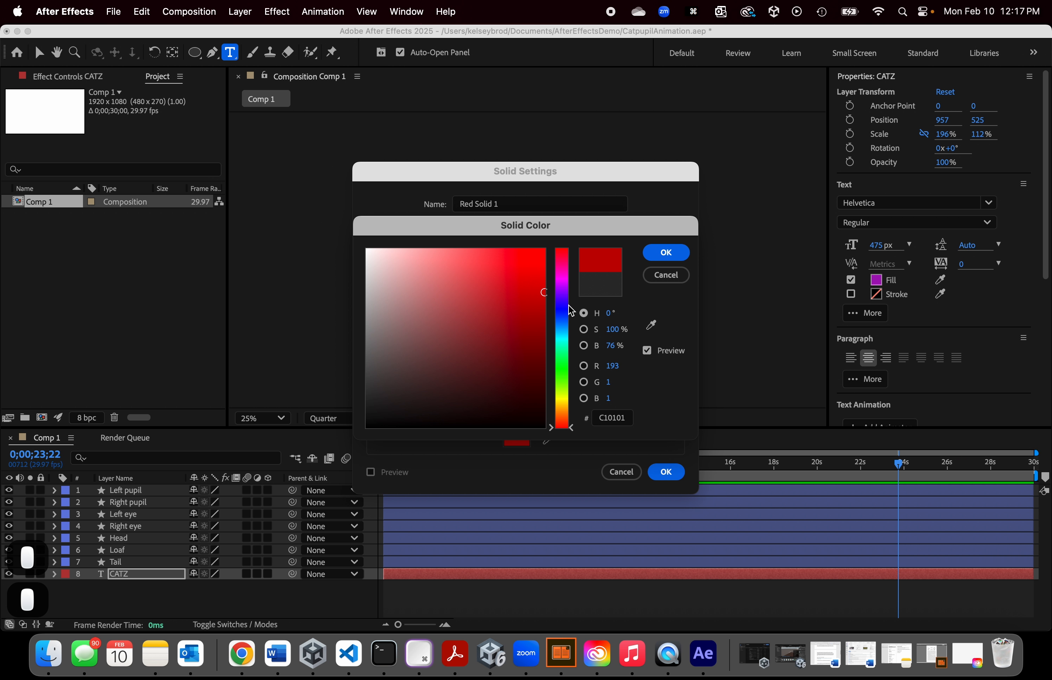
pyautogui.click(562, 335)
pyautogui.moveTo(562, 338); pyautogui.dragTo(563, 342)
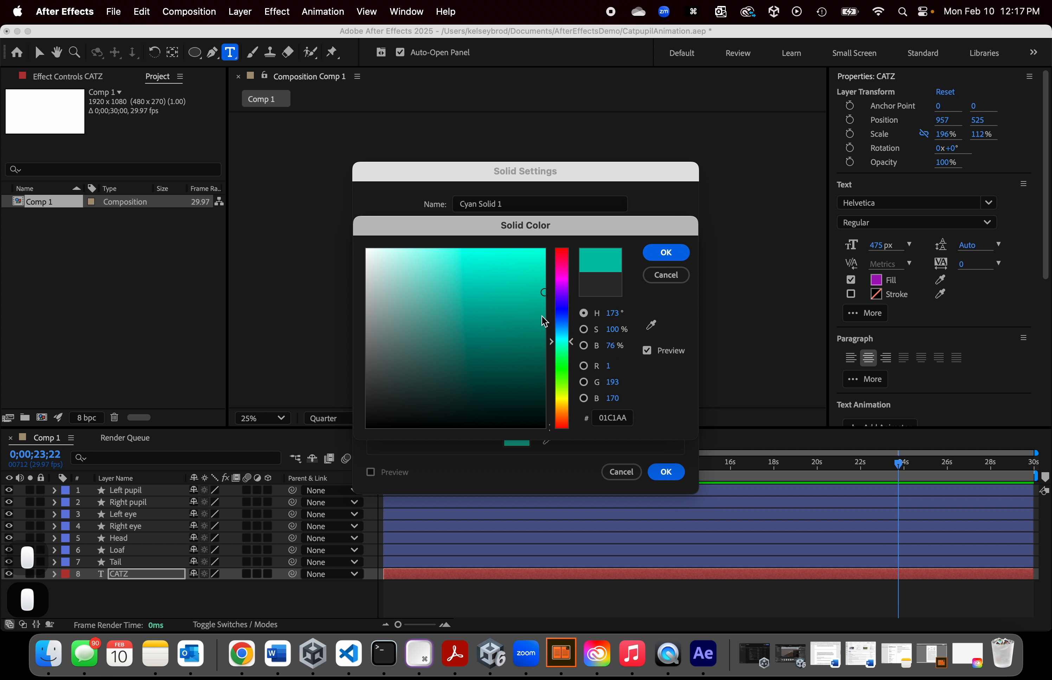
pyautogui.click(665, 253)
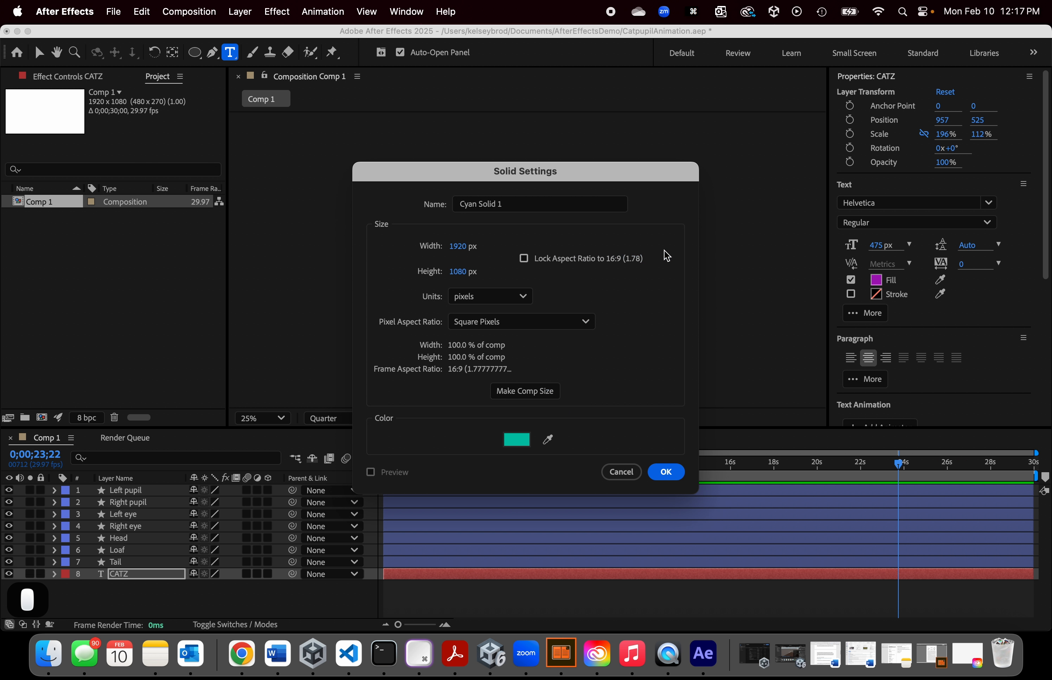
pyautogui.click(665, 472)
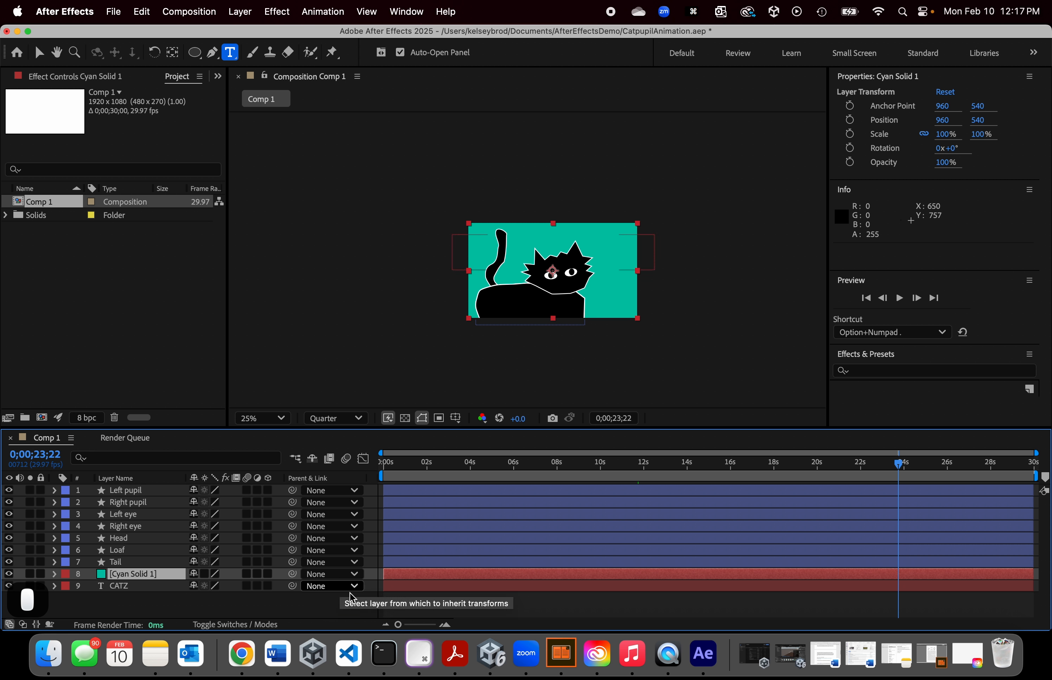
# Step: Move the teal solid below the CATZ layer and set the current time to 0;00;00;10
pyautogui.moveTo(404, 575); pyautogui.dragTo(408, 602)
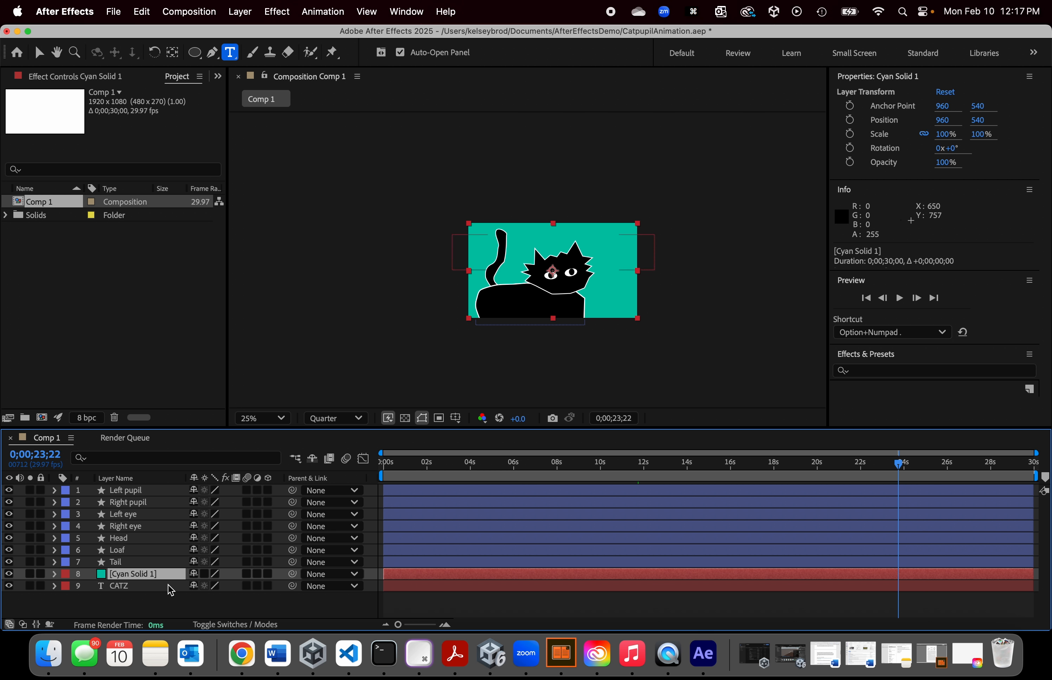
pyautogui.moveTo(134, 574); pyautogui.dragTo(135, 595)
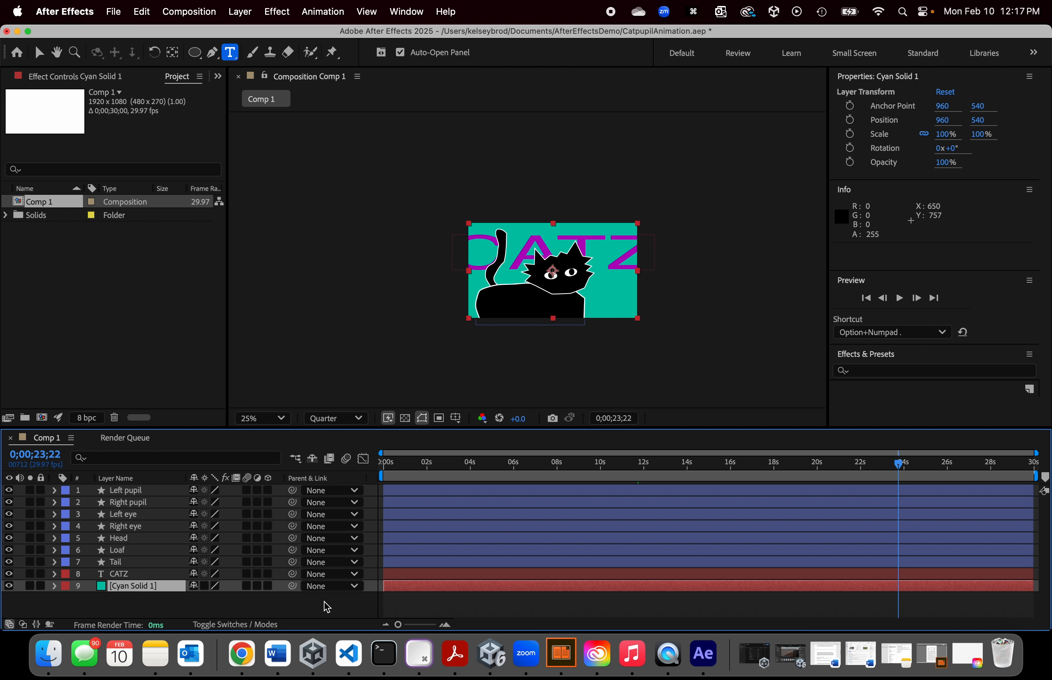
pyautogui.moveTo(901, 474); pyautogui.dragTo(390, 482)
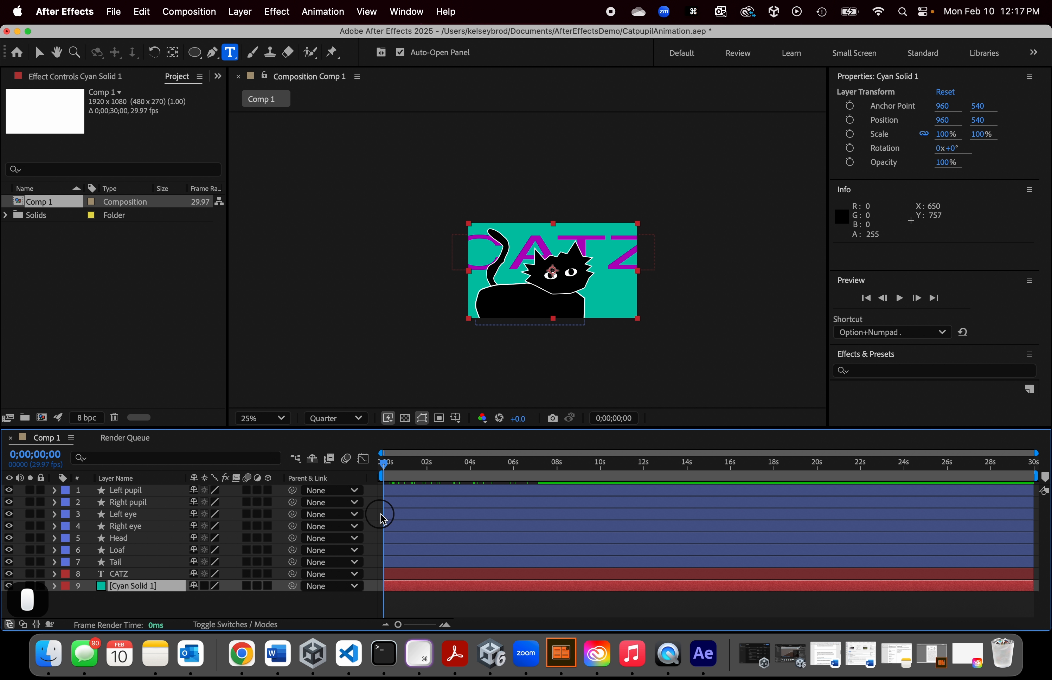
# Step: Examine the teal solid's Transform properties and the list of available workspaces
pyautogui.click(54, 586)
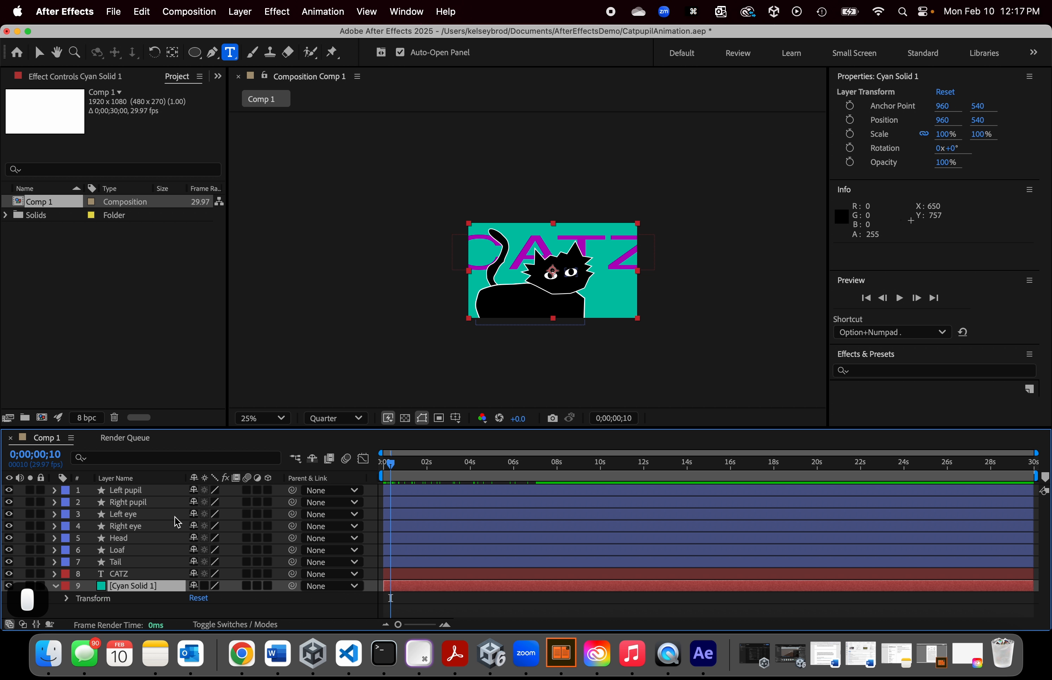
pyautogui.click(67, 597)
pyautogui.scroll(-3, 286, 506)
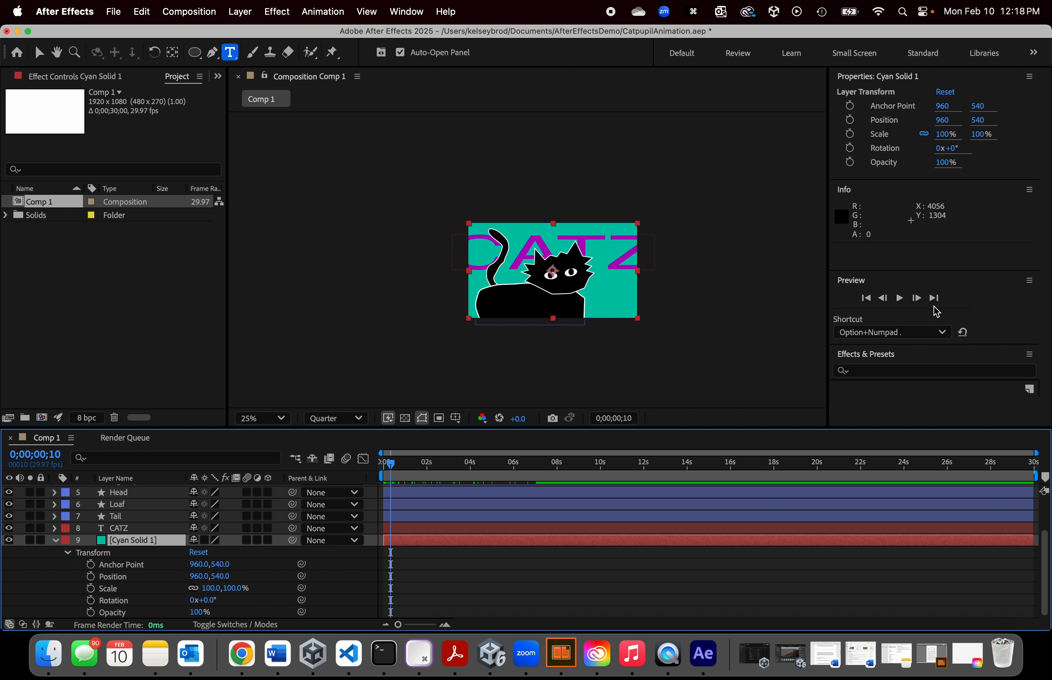
pyautogui.click(105, 556)
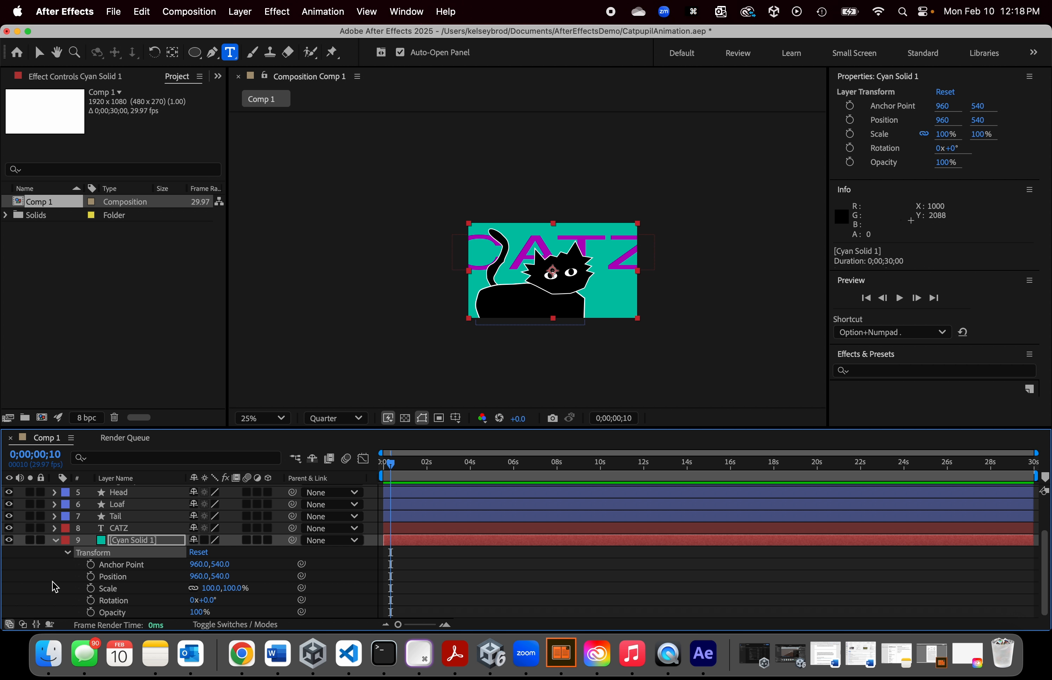
pyautogui.click(67, 552)
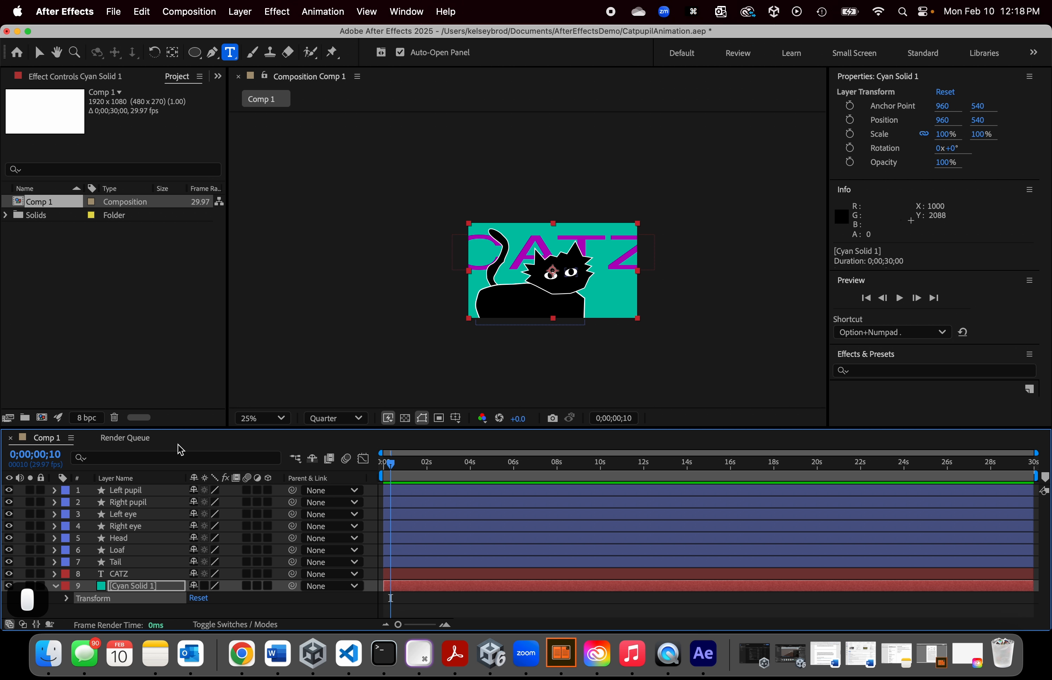
pyautogui.click(1033, 53)
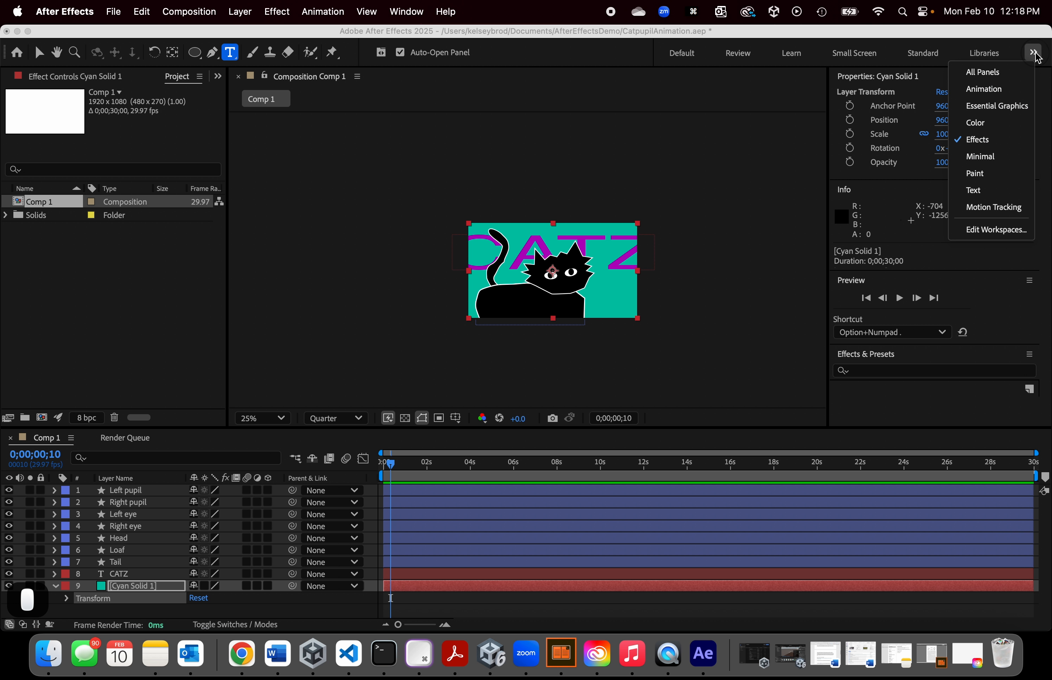
pyautogui.click(1038, 58)
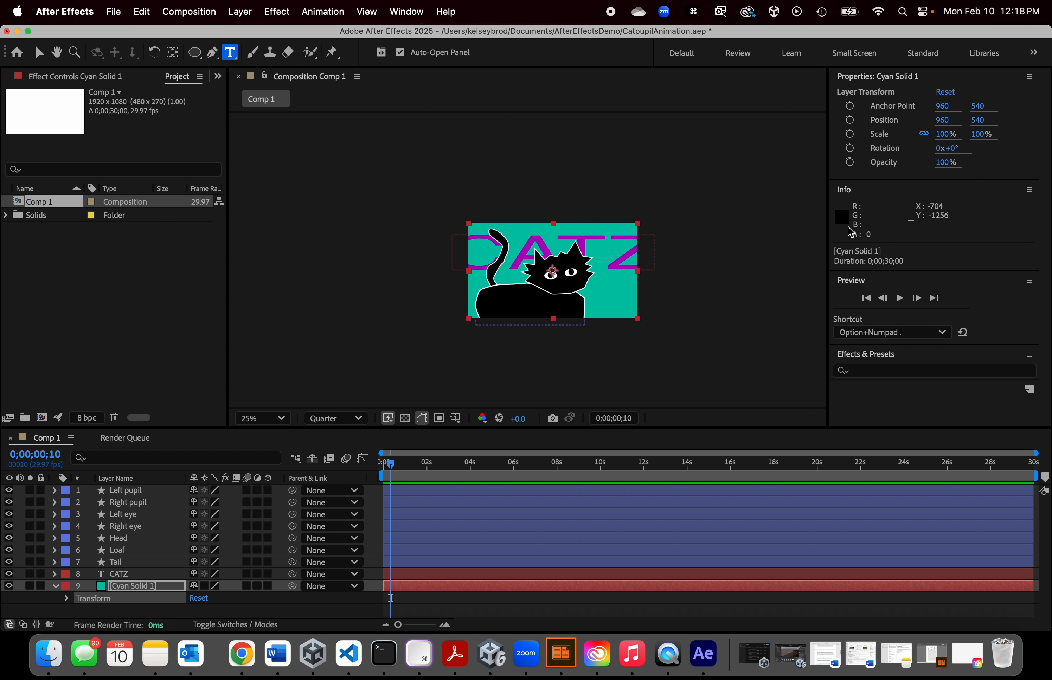
# Step: Search the effects for "fill" and apply the Generate Fill effect to the teal solid layer
pyautogui.click(912, 371)
pyautogui.write('fill')
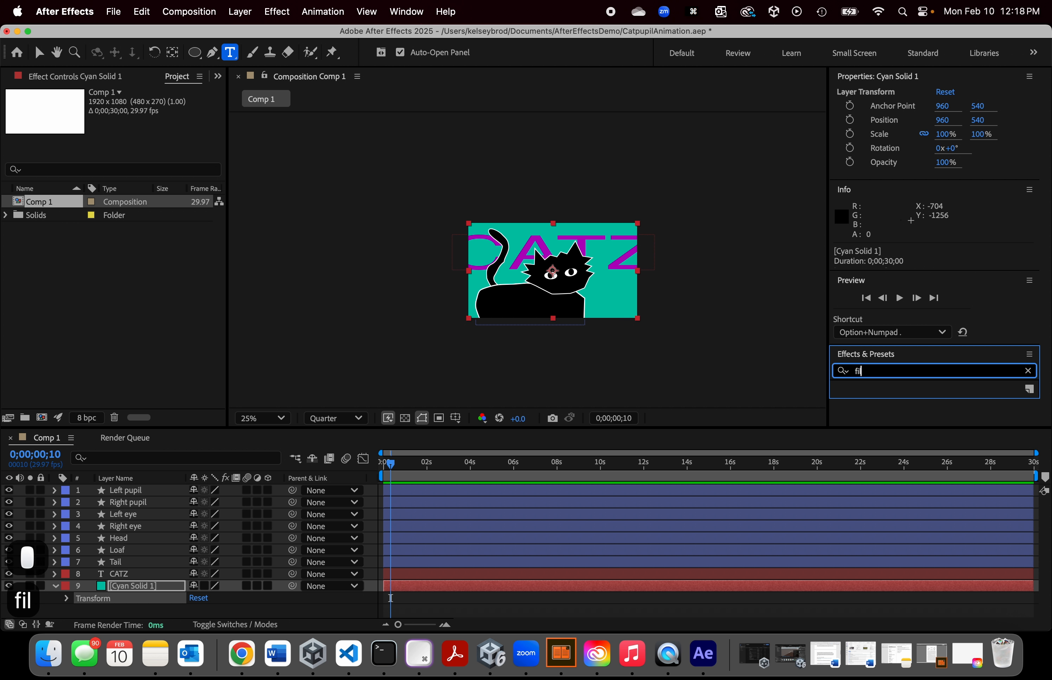
pyautogui.press('Return')
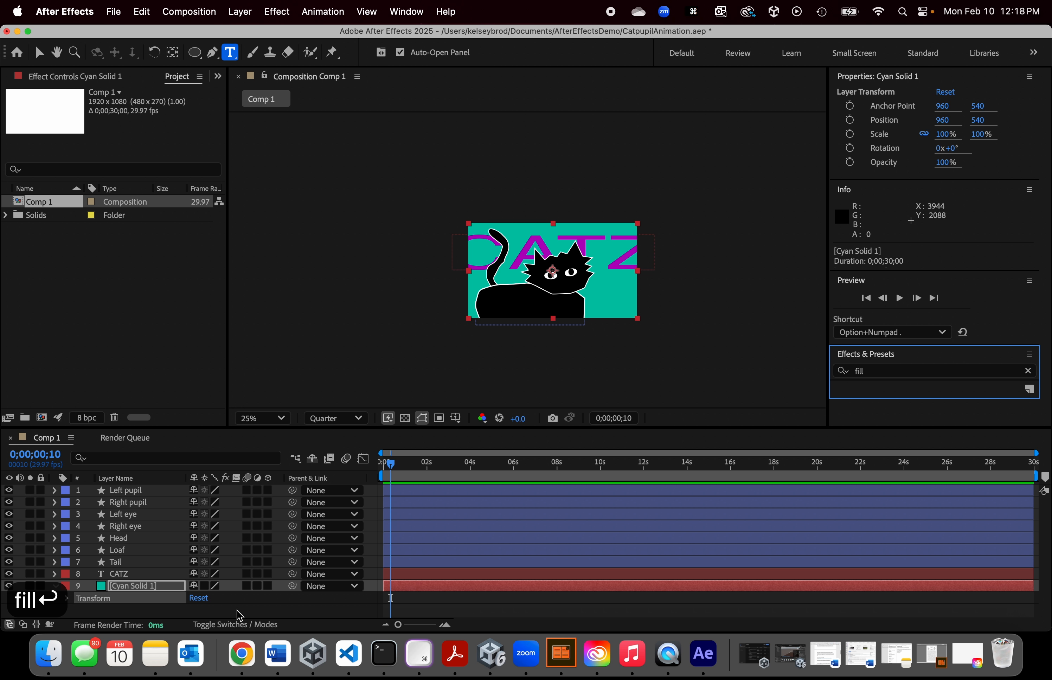
pyautogui.click(1029, 389)
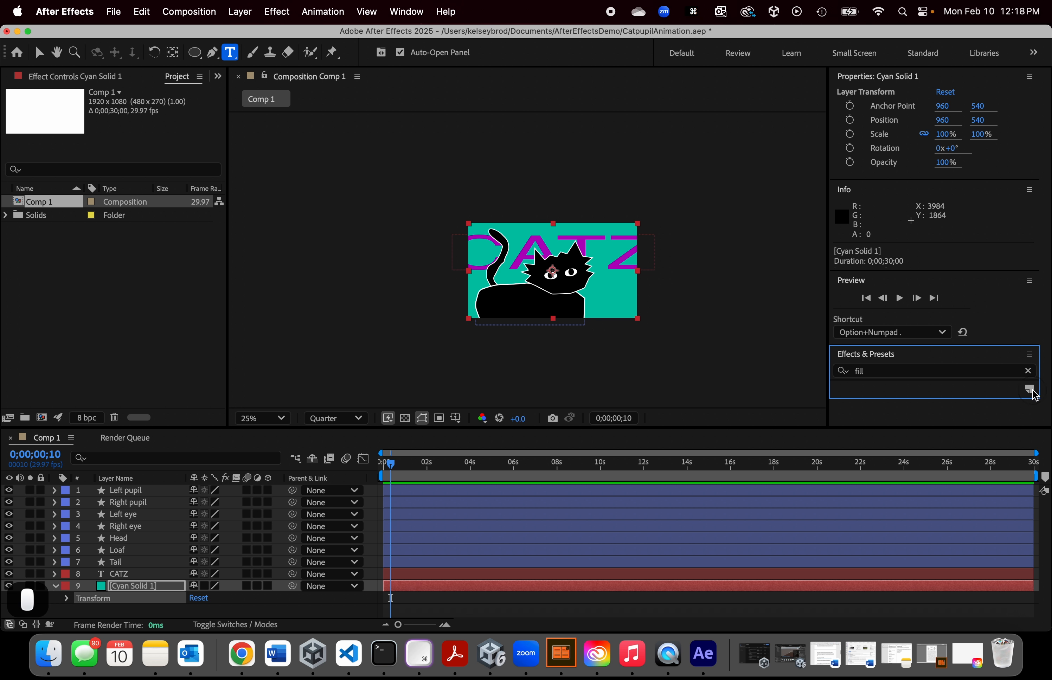
pyautogui.click(710, 391)
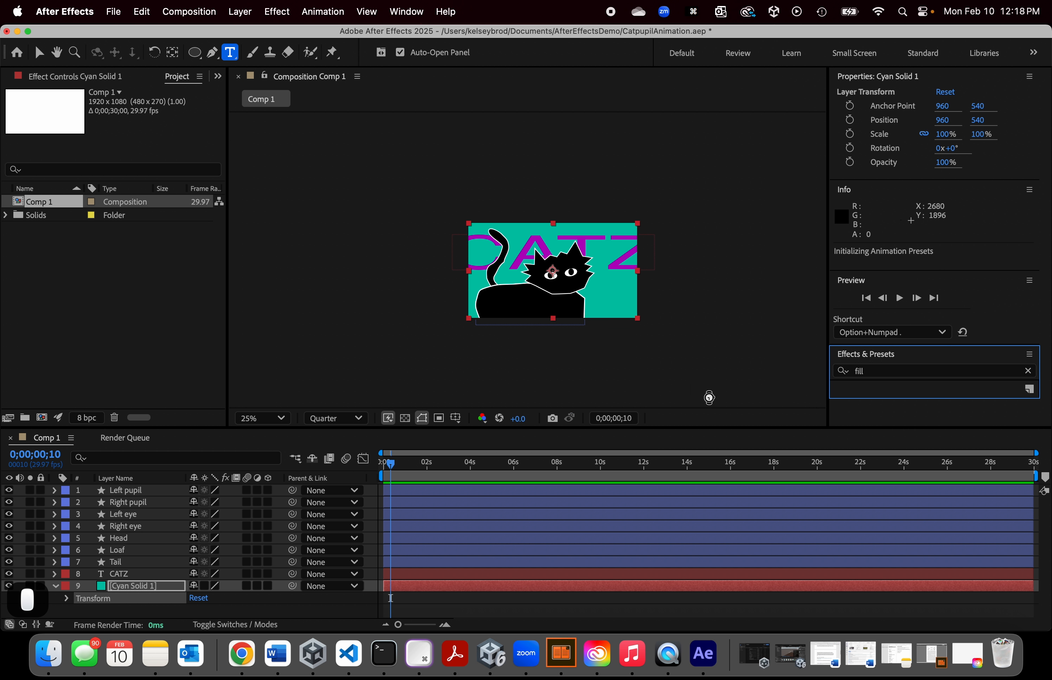
pyautogui.scroll(-3, 933, 401)
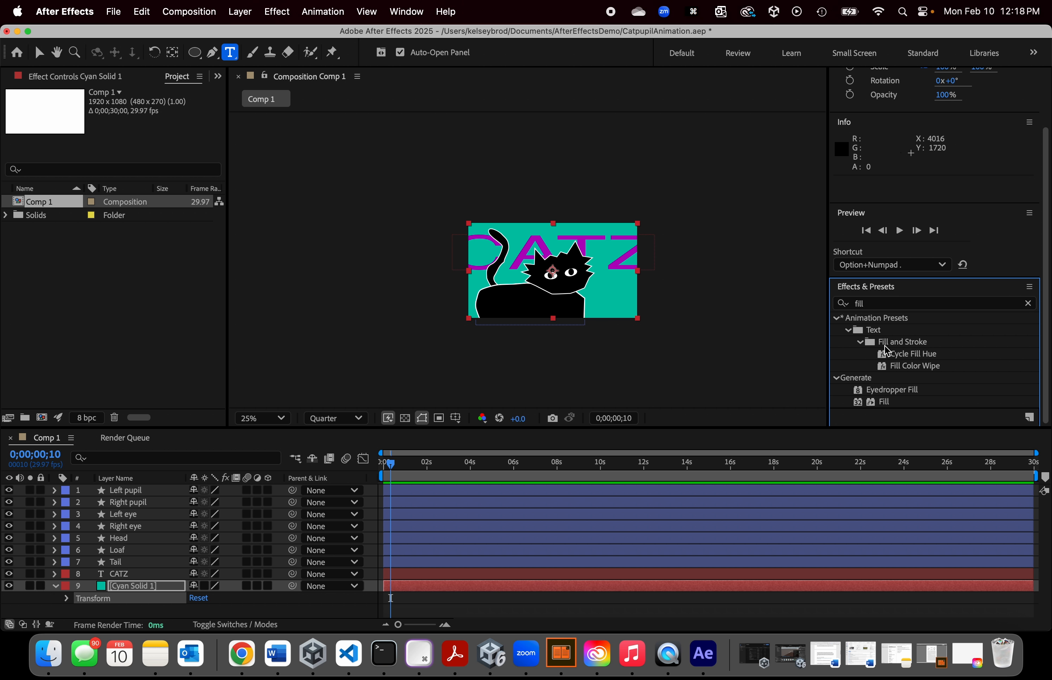
pyautogui.click(886, 402)
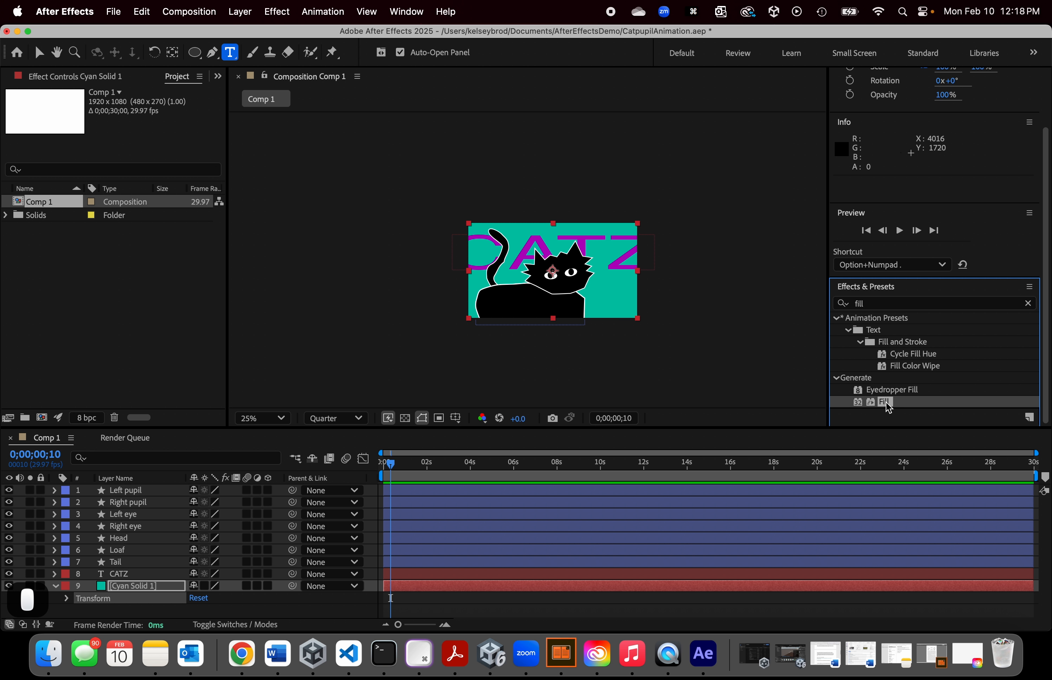
pyautogui.doubleClick(886, 401)
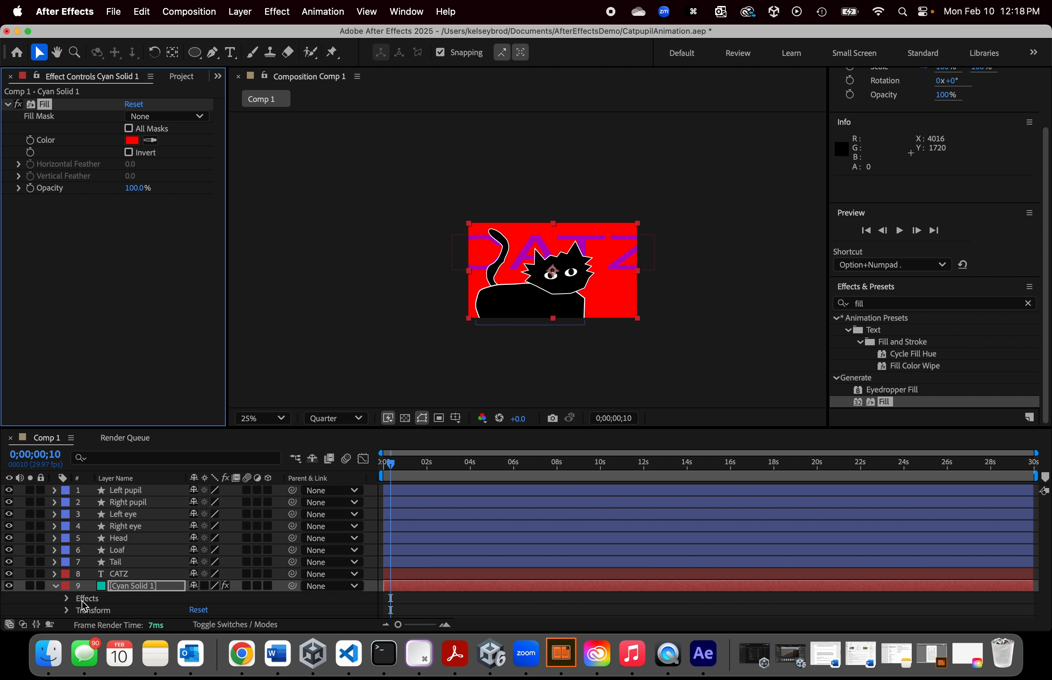
# Step: Expand the solid's Fill effect settings in an enlarged timeline and set the fill color to bright teal 00FFD0
pyautogui.click(67, 598)
pyautogui.scroll(-1, 160, 584)
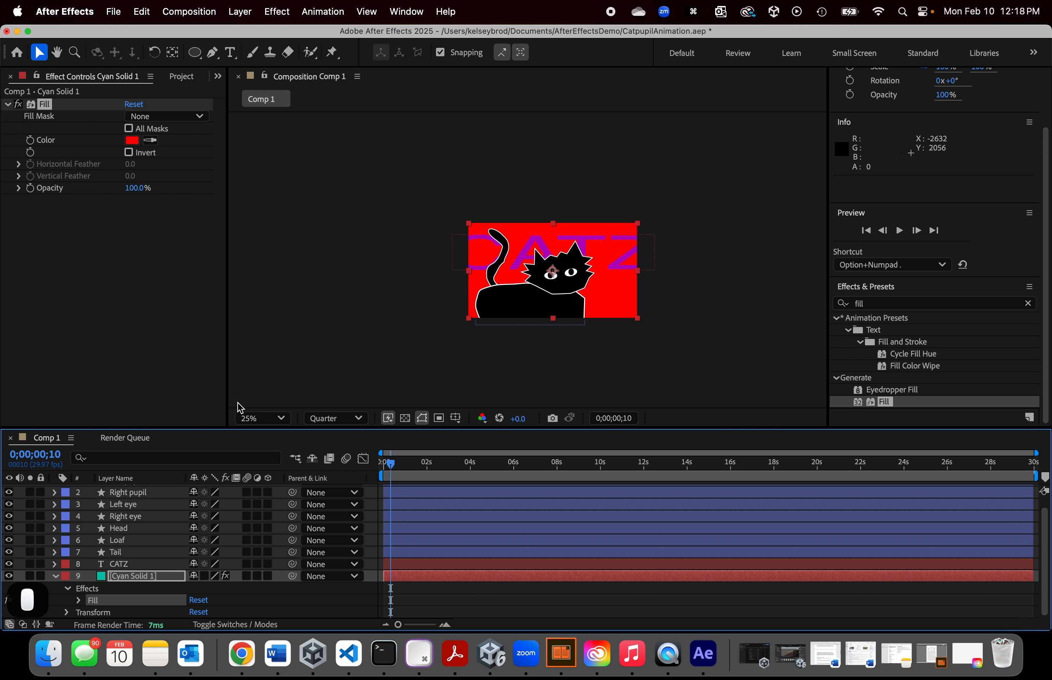
pyautogui.moveTo(221, 428); pyautogui.dragTo(235, 361)
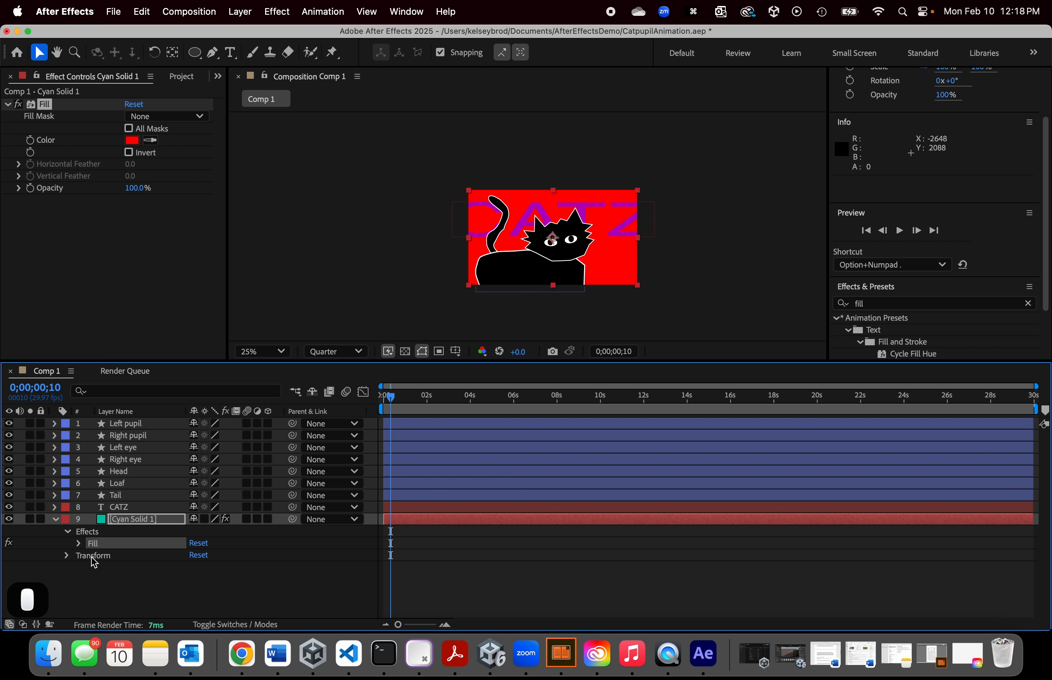
pyautogui.click(78, 542)
pyautogui.scroll(-2, 227, 587)
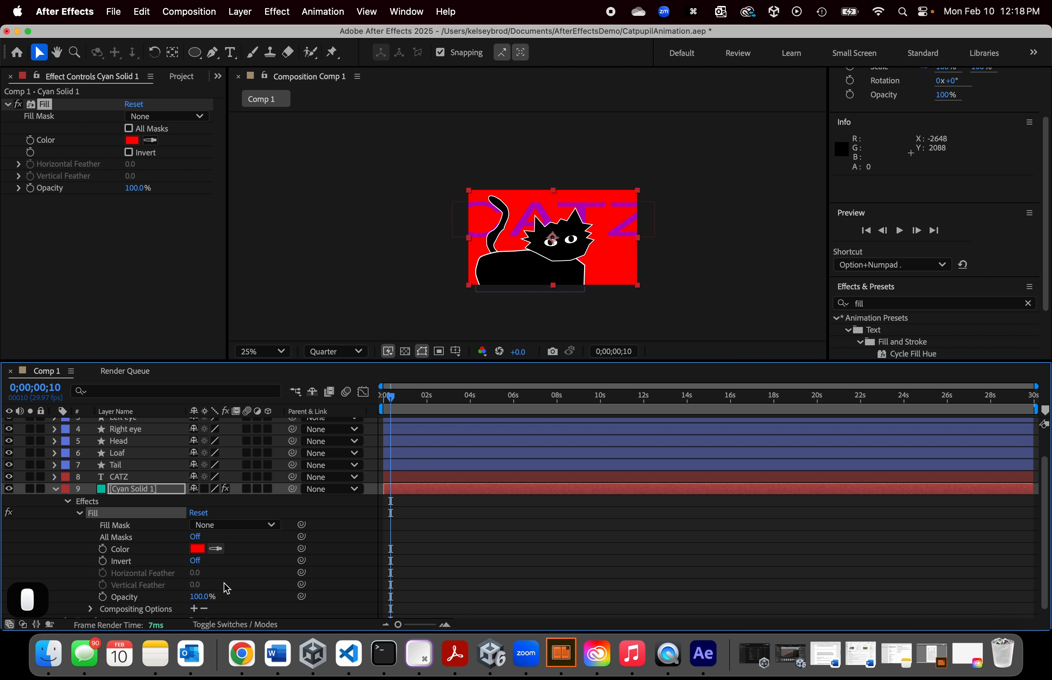
pyautogui.click(197, 551)
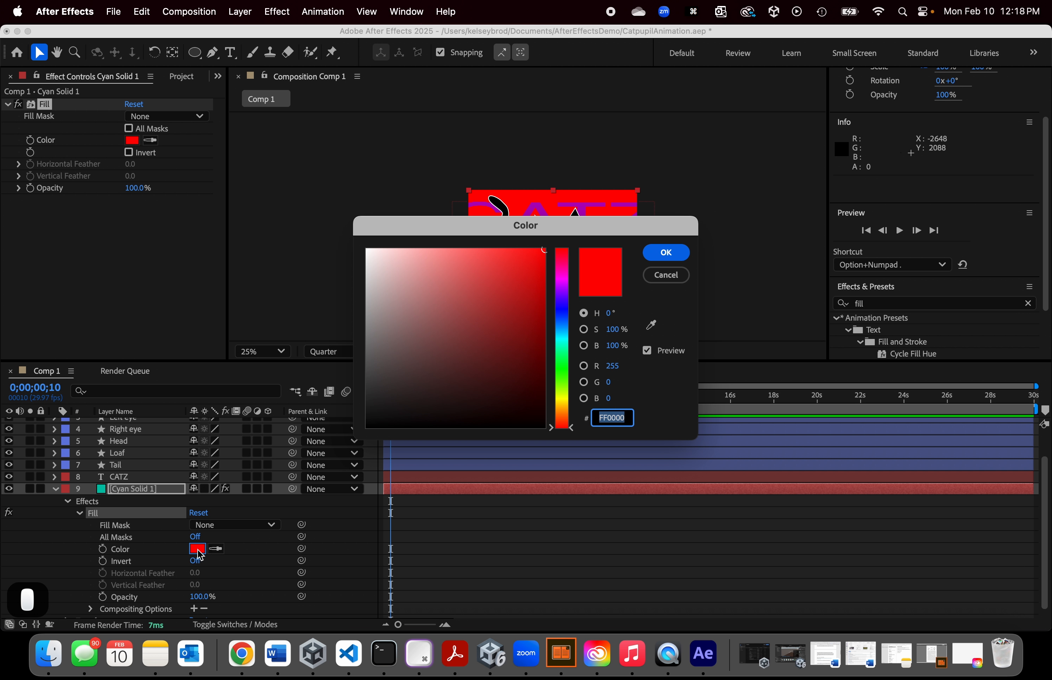
pyautogui.click(570, 345)
pyautogui.click(666, 252)
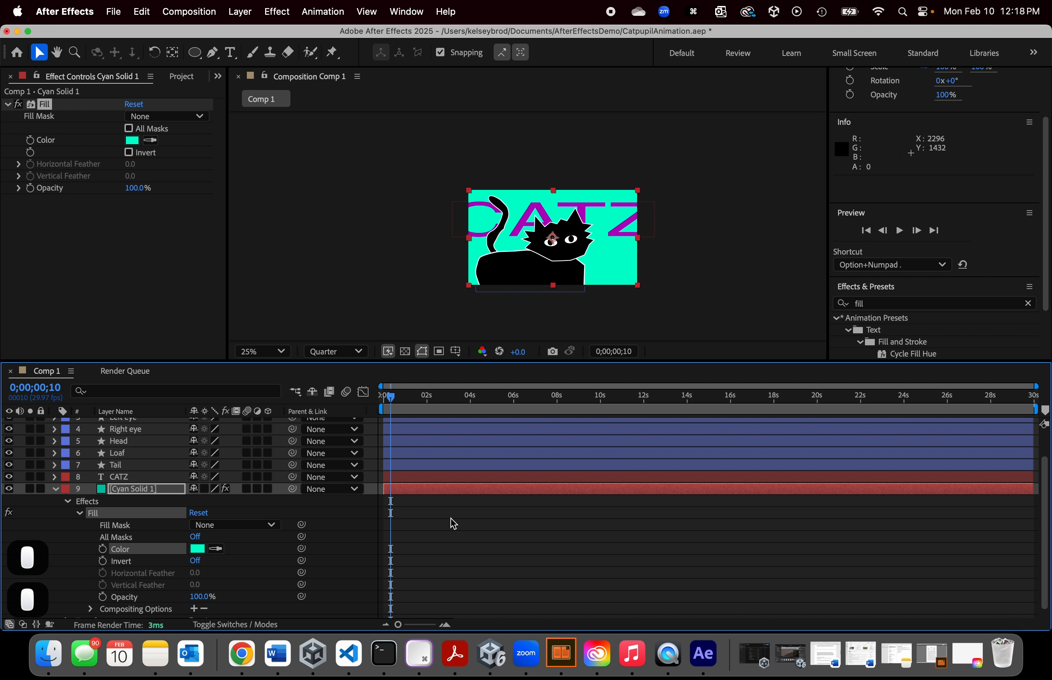
pyautogui.scroll(-3, 882, 247)
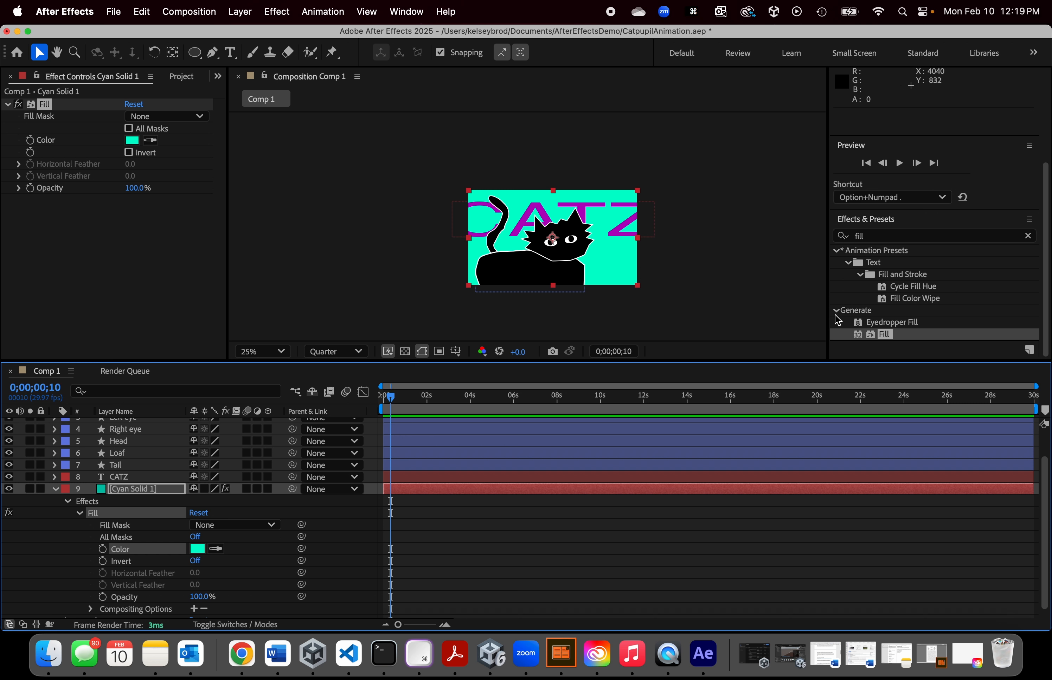
pyautogui.scroll(2, 836, 310)
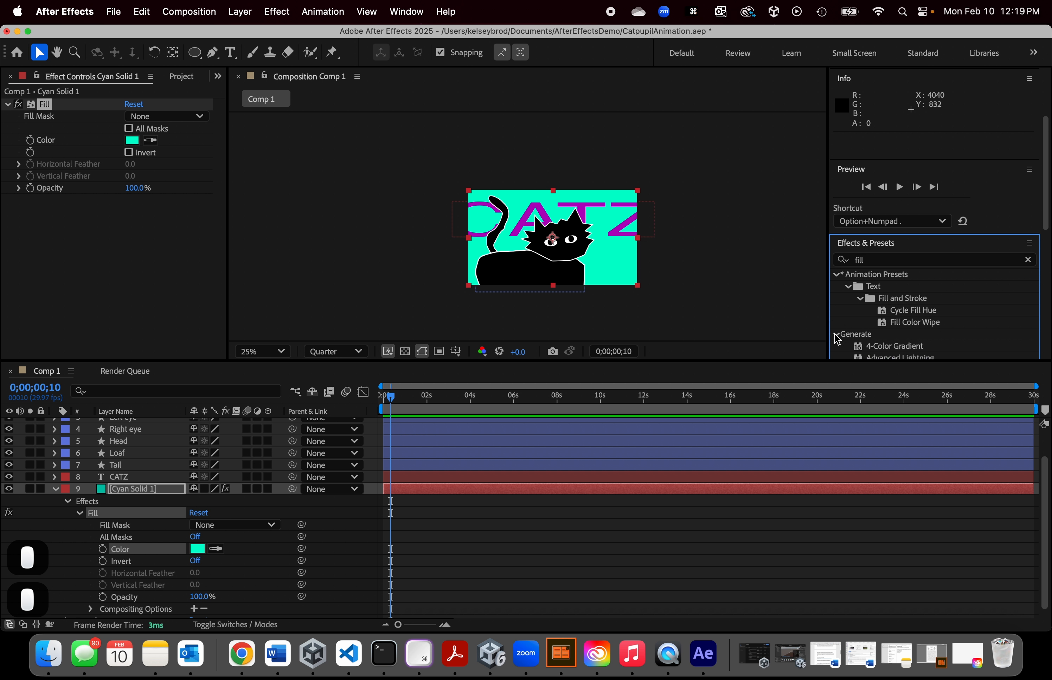
# Step: Keyframe the Fill color near the start of the timeline and set it to dark teal 2D5750 at 0;00;29;21
pyautogui.scroll(-1, 268, 466)
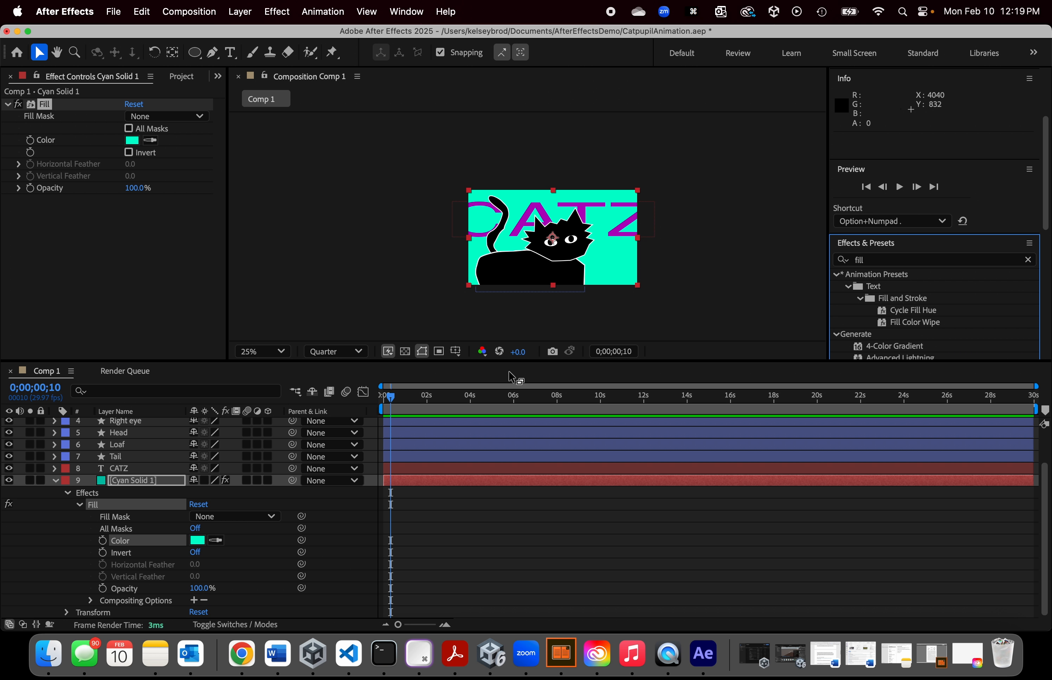
pyautogui.moveTo(388, 400); pyautogui.dragTo(1034, 423)
pyautogui.click(103, 541)
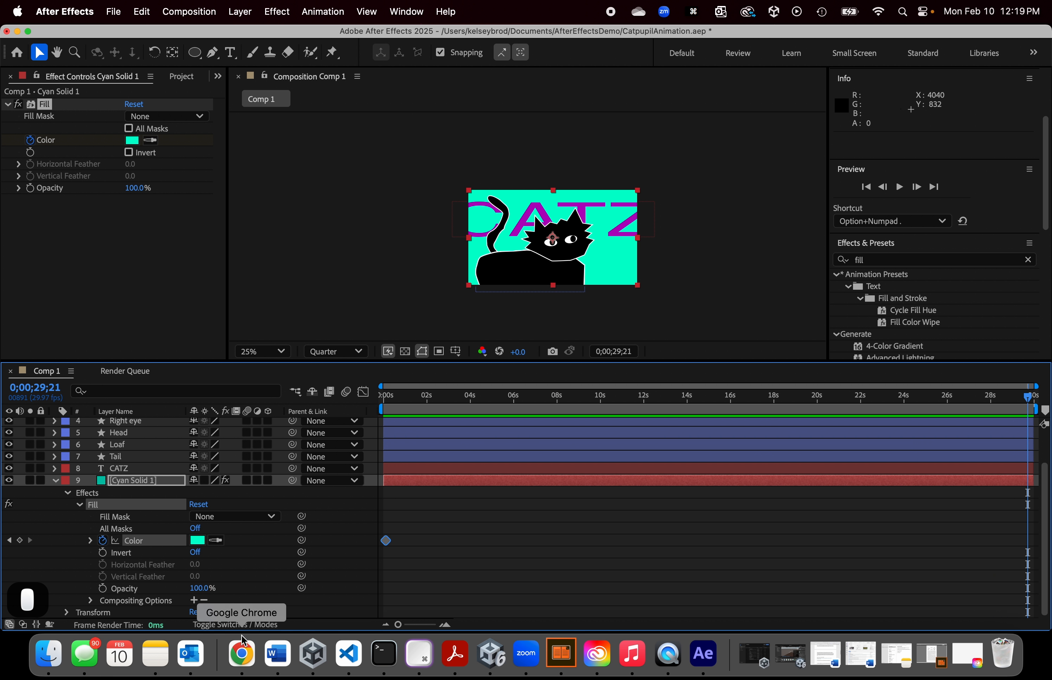
pyautogui.click(197, 540)
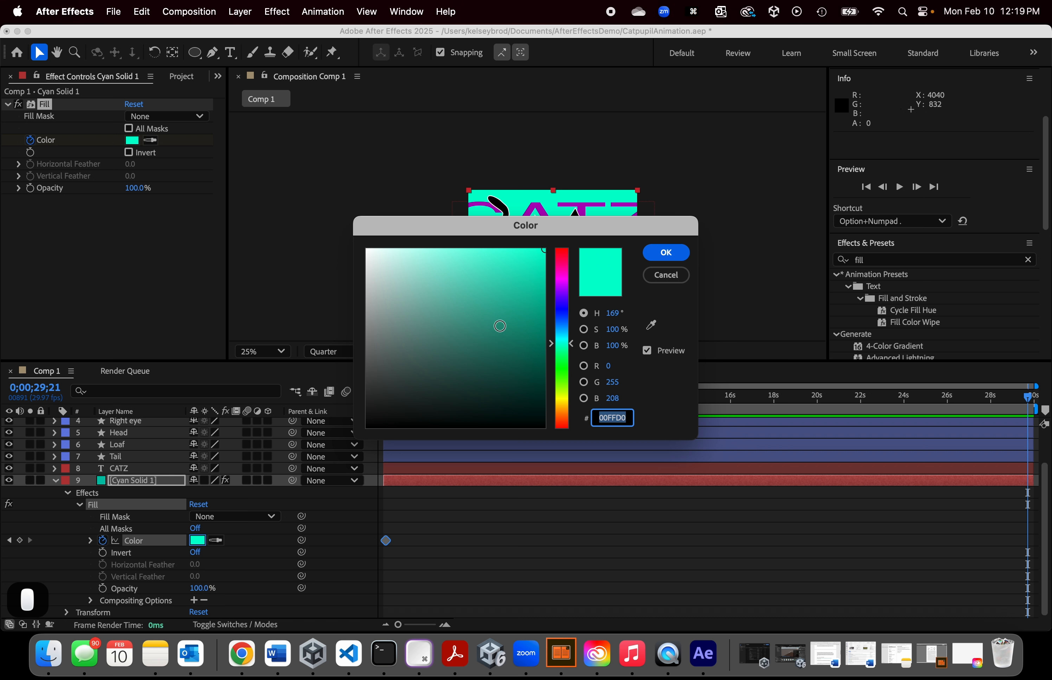
pyautogui.moveTo(497, 328); pyautogui.dragTo(451, 363)
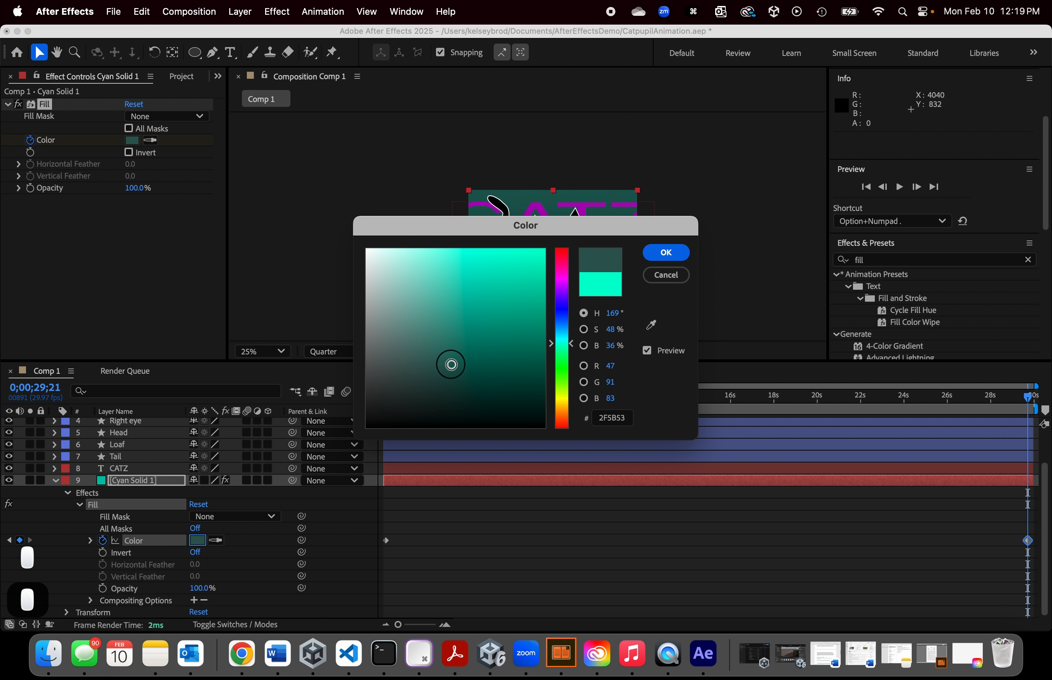
pyautogui.click(663, 254)
# Step: Preview the color change from the start and move the dark teal keyframe to about 0;00;07;10
pyautogui.moveTo(1028, 405); pyautogui.dragTo(382, 425)
pyautogui.press('space')
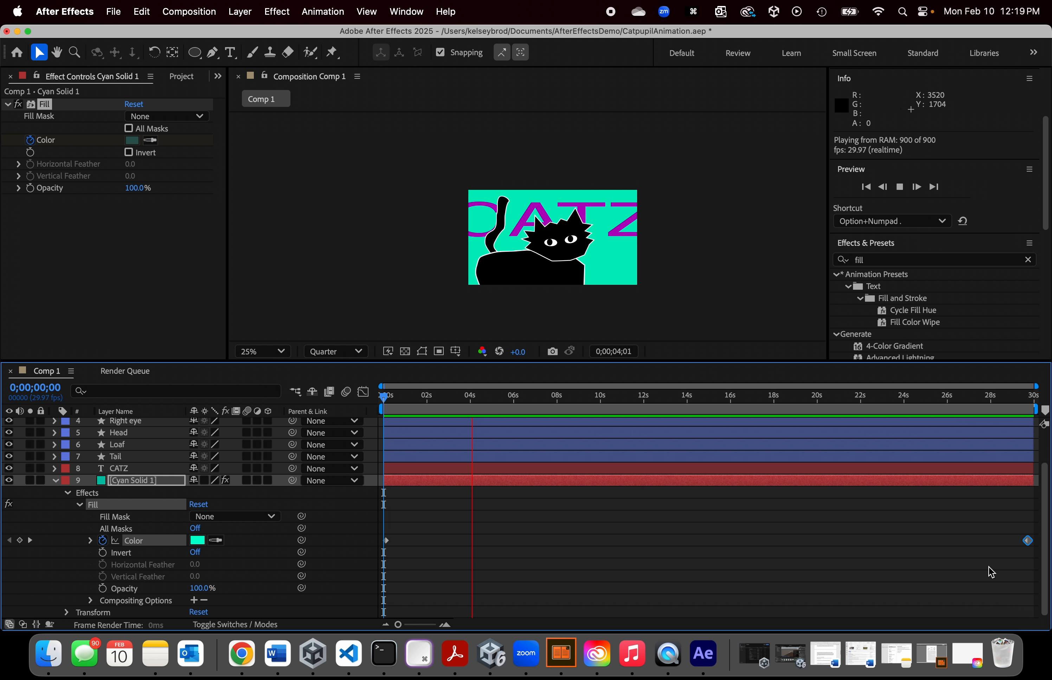
pyautogui.press('space')
pyautogui.moveTo(1027, 540); pyautogui.dragTo(545, 548)
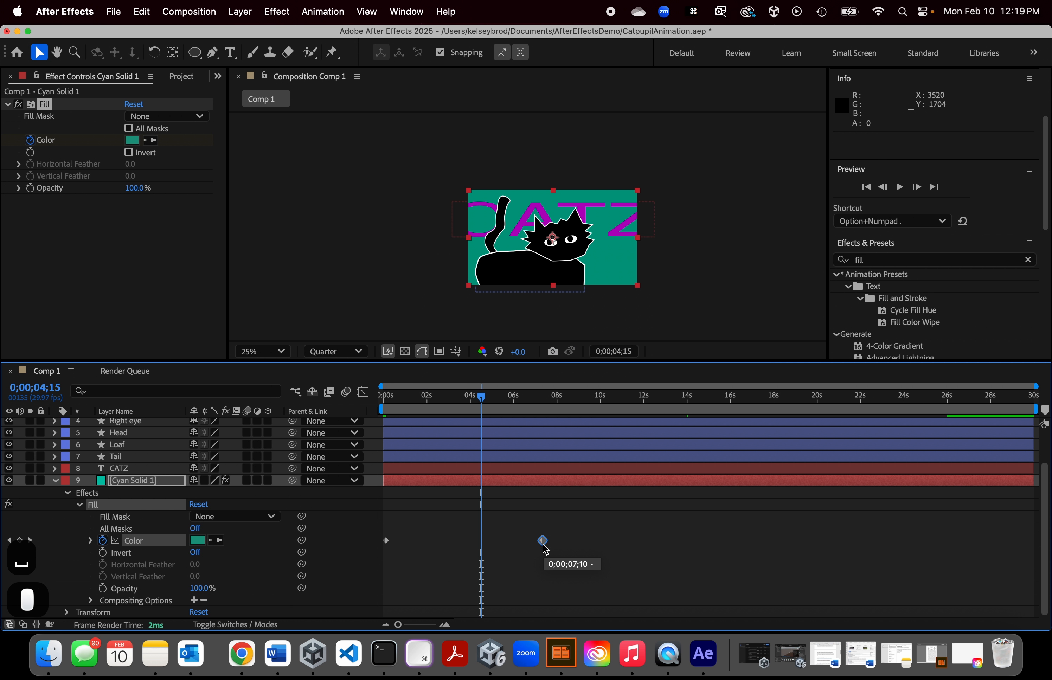
pyautogui.click(379, 536)
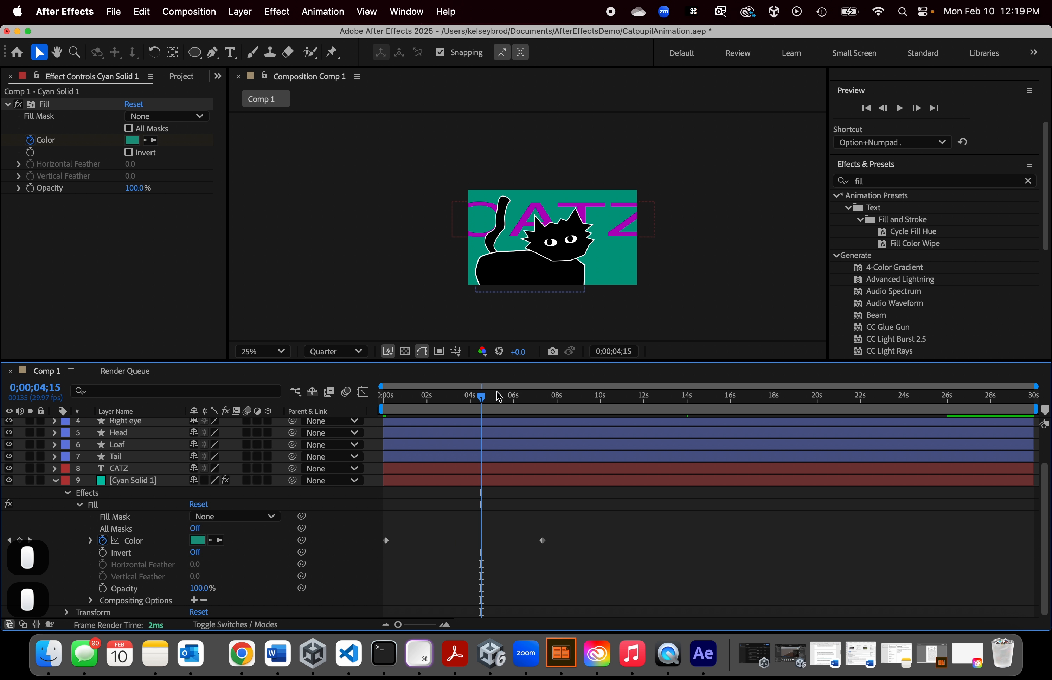
# Step: Add a Fill color keyframe in olive green 4E572D at 0;00;17;21
pyautogui.moveTo(482, 396); pyautogui.dragTo(768, 396)
pyautogui.click(197, 541)
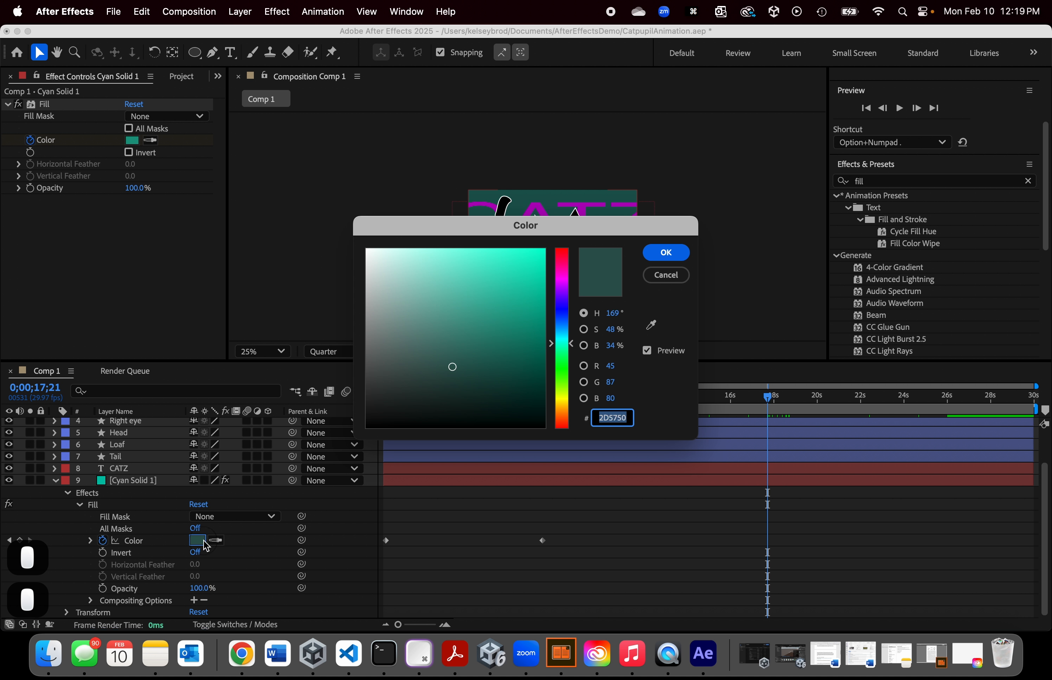
pyautogui.click(562, 391)
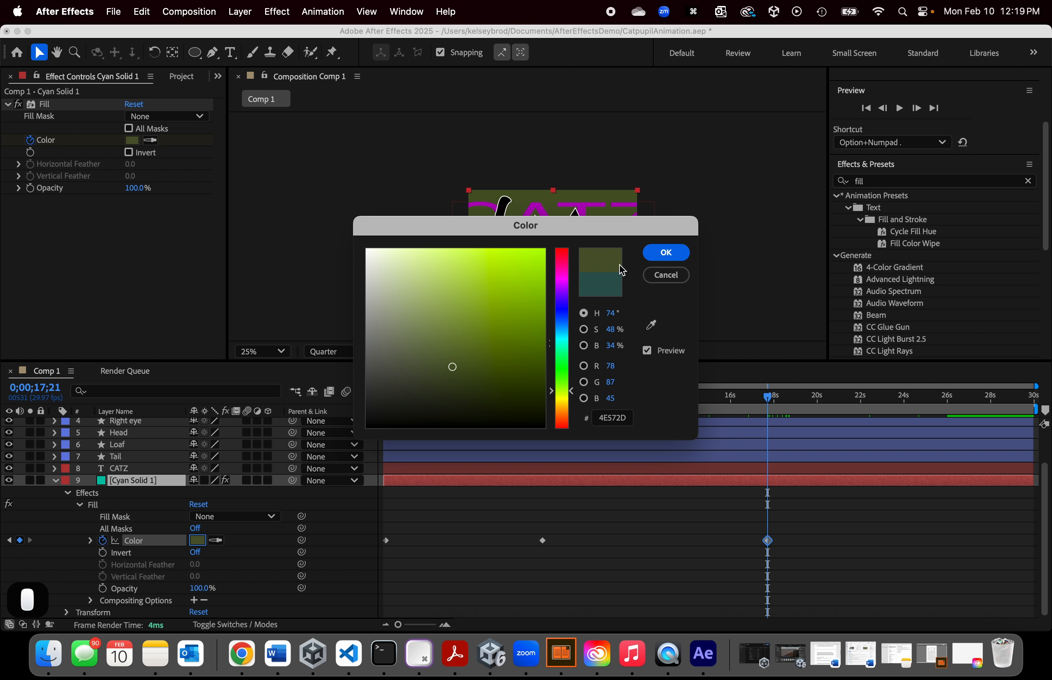
pyautogui.click(666, 252)
# Step: Preview the animated background color from 0;00;00;25 to just past the olive keyframe
pyautogui.moveTo(769, 398); pyautogui.dragTo(403, 439)
pyautogui.press('space')
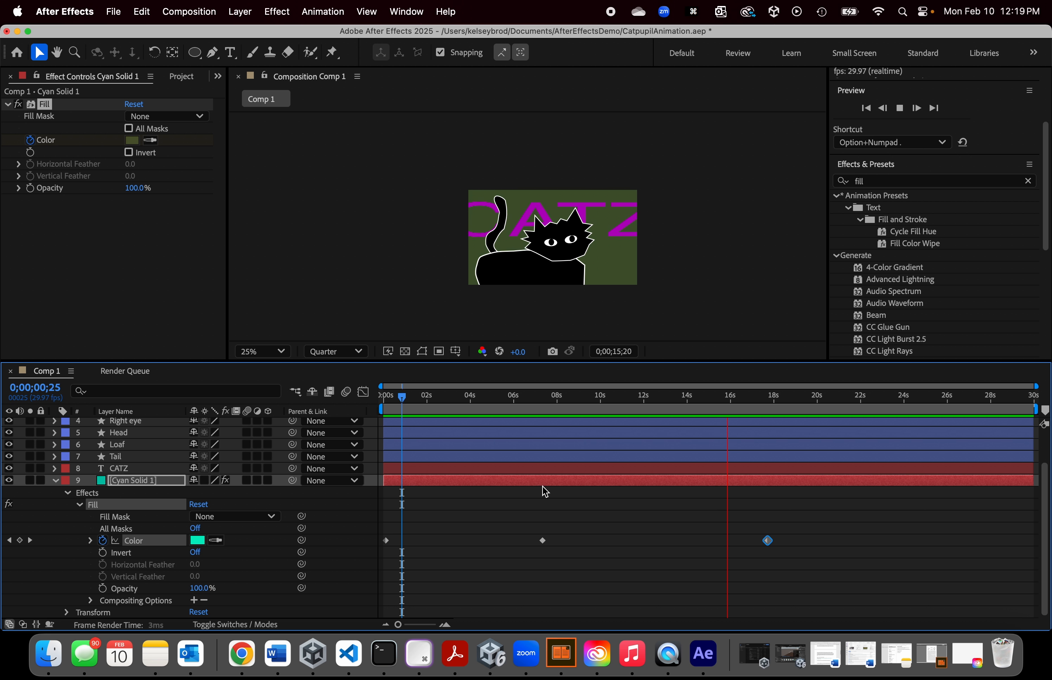
pyautogui.press('space')
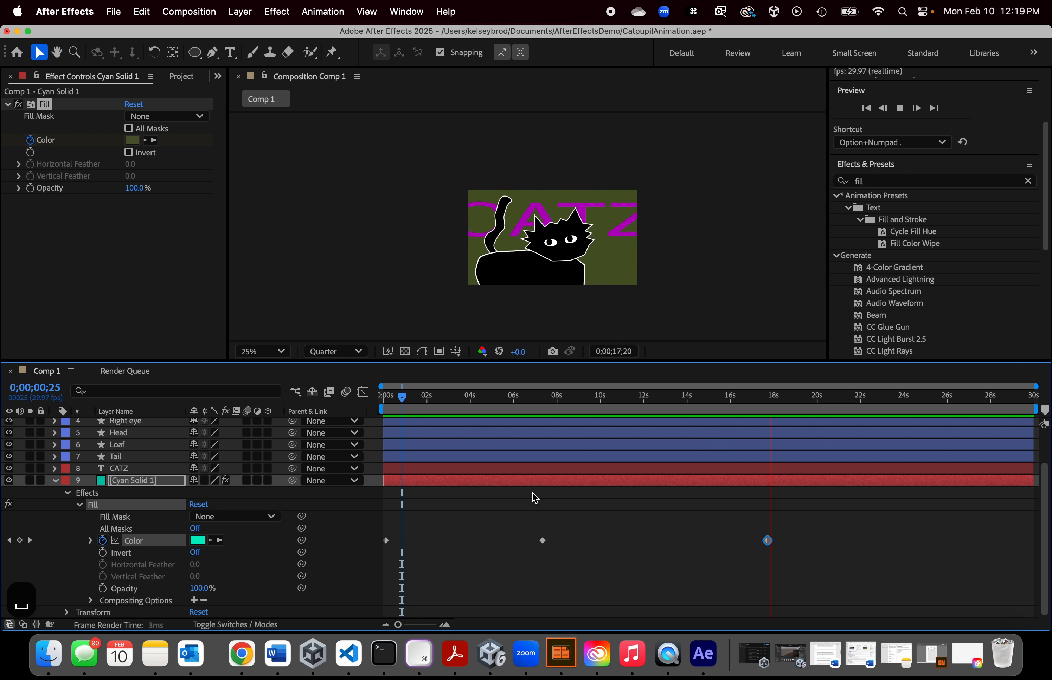
pyautogui.click(234, 13)
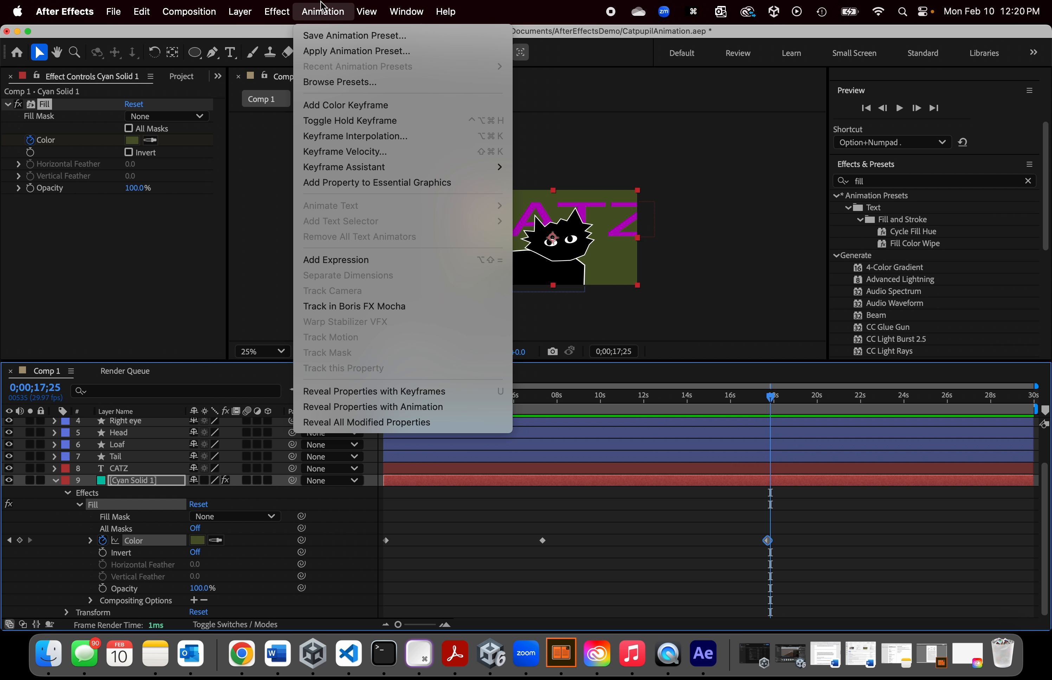
pyautogui.moveTo(247, 36)
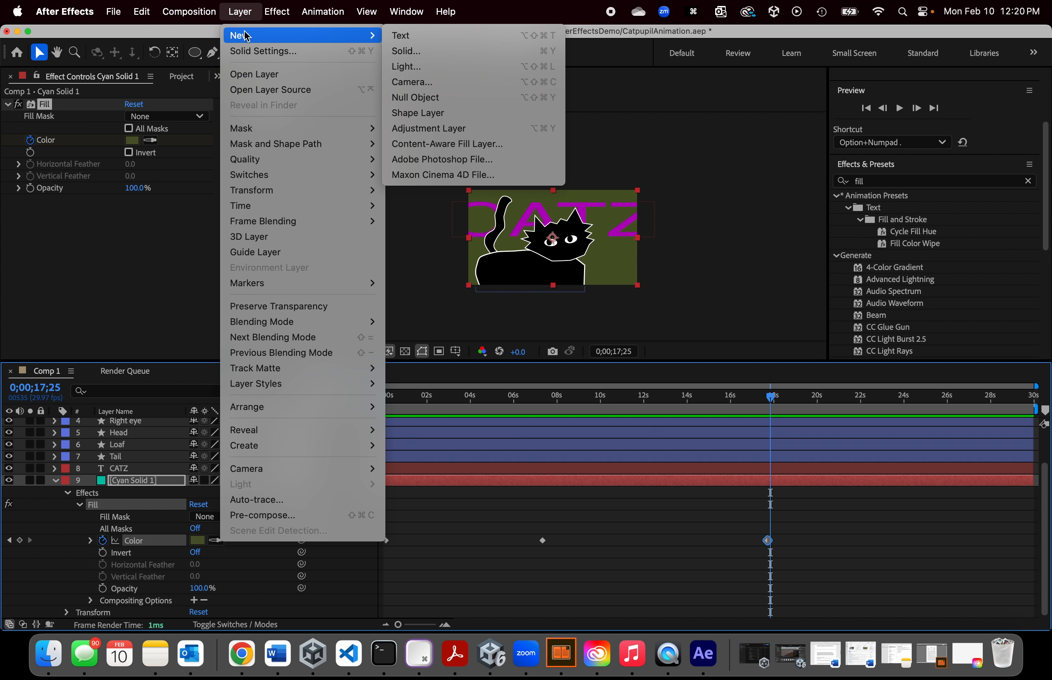
pyautogui.click(240, 11)
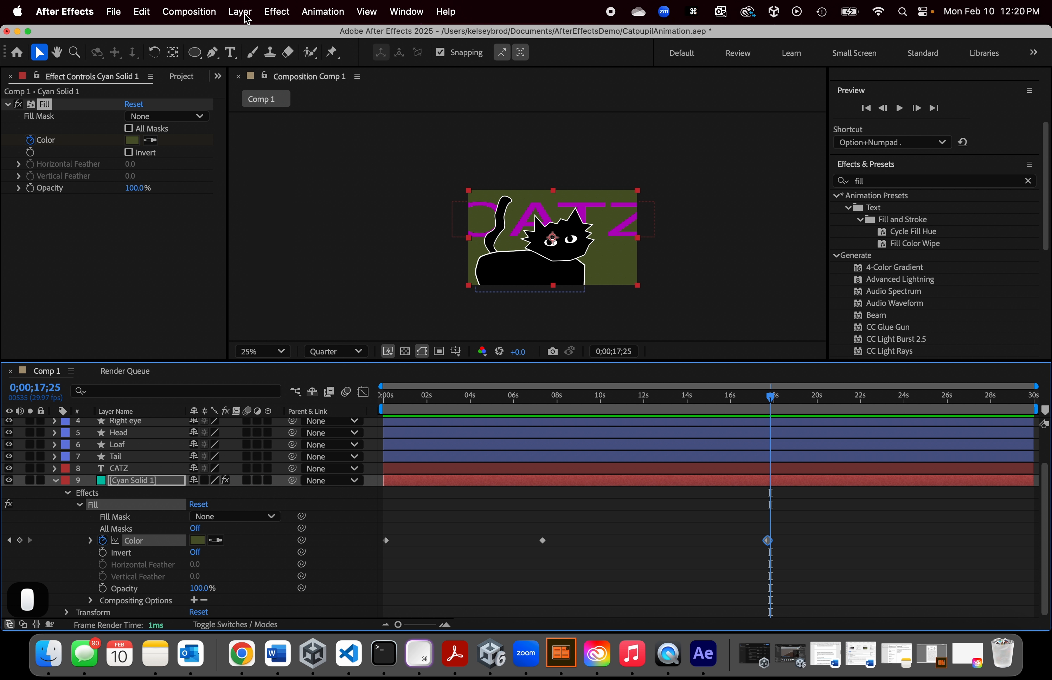
# Step: Collapse the solid layer's properties and turn the Left pupil layer into a 3D layer
pyautogui.scroll(3, 305, 435)
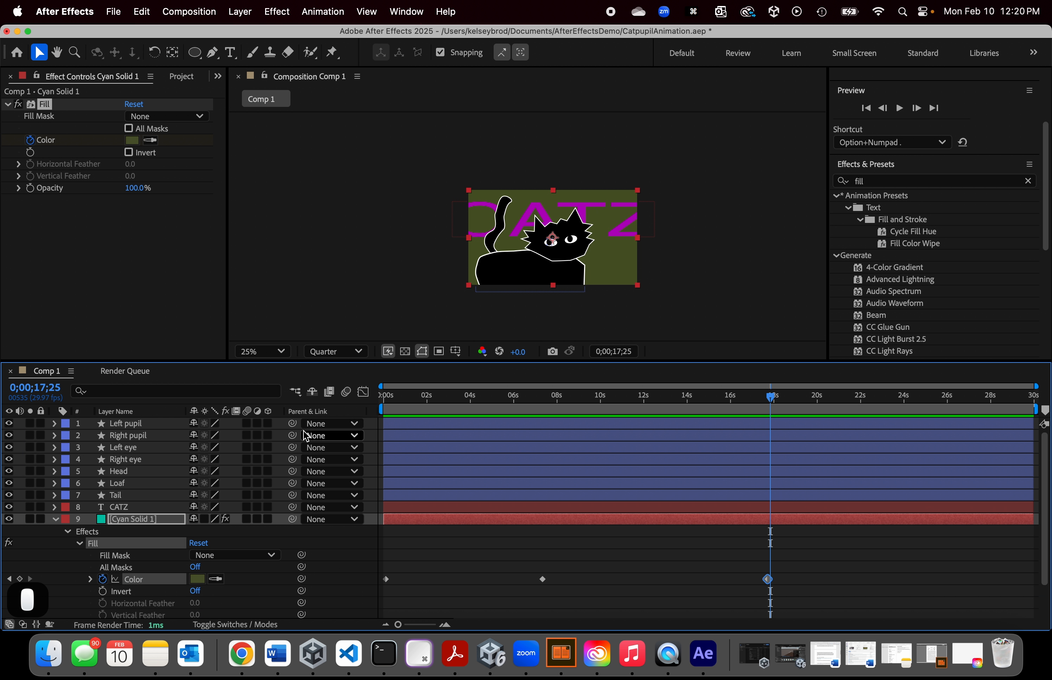
pyautogui.click(55, 519)
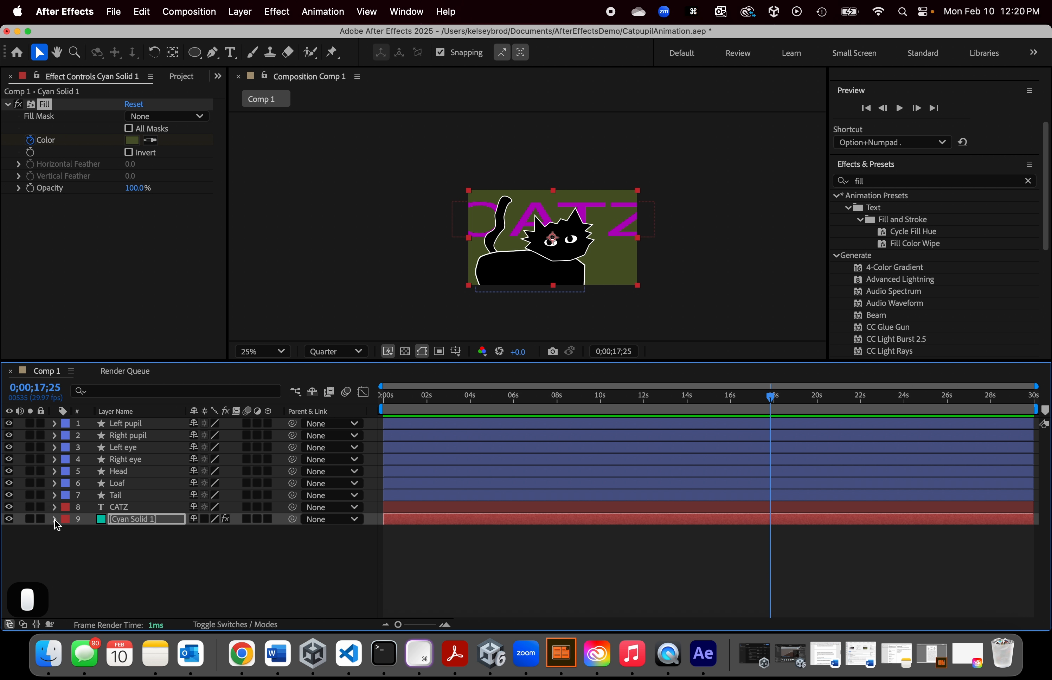
pyautogui.click(267, 423)
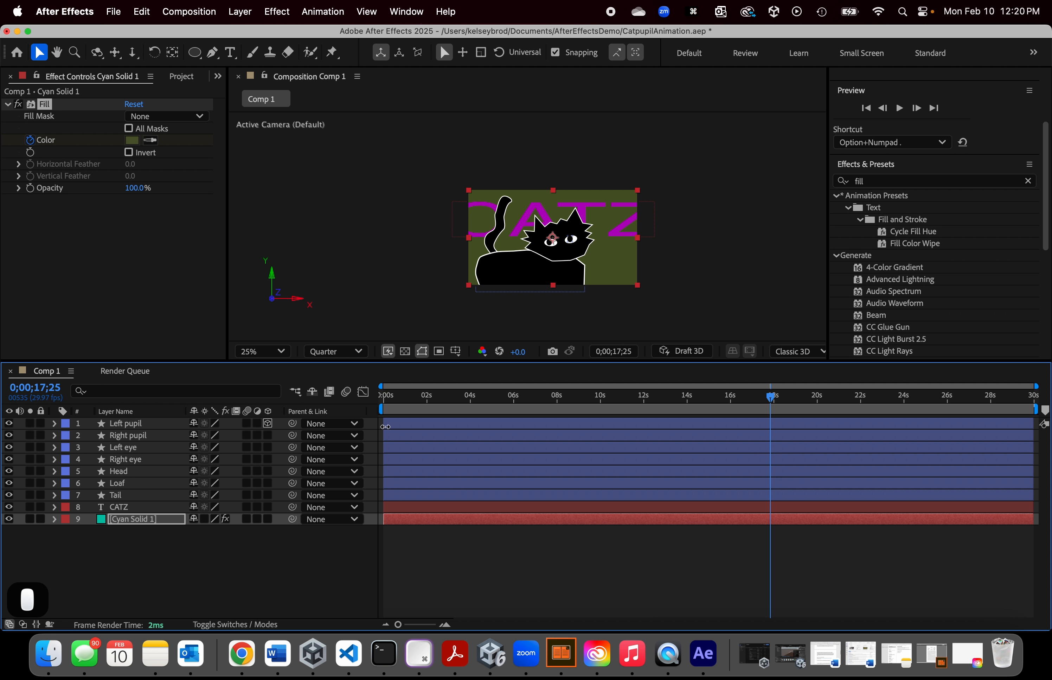
pyautogui.click(409, 424)
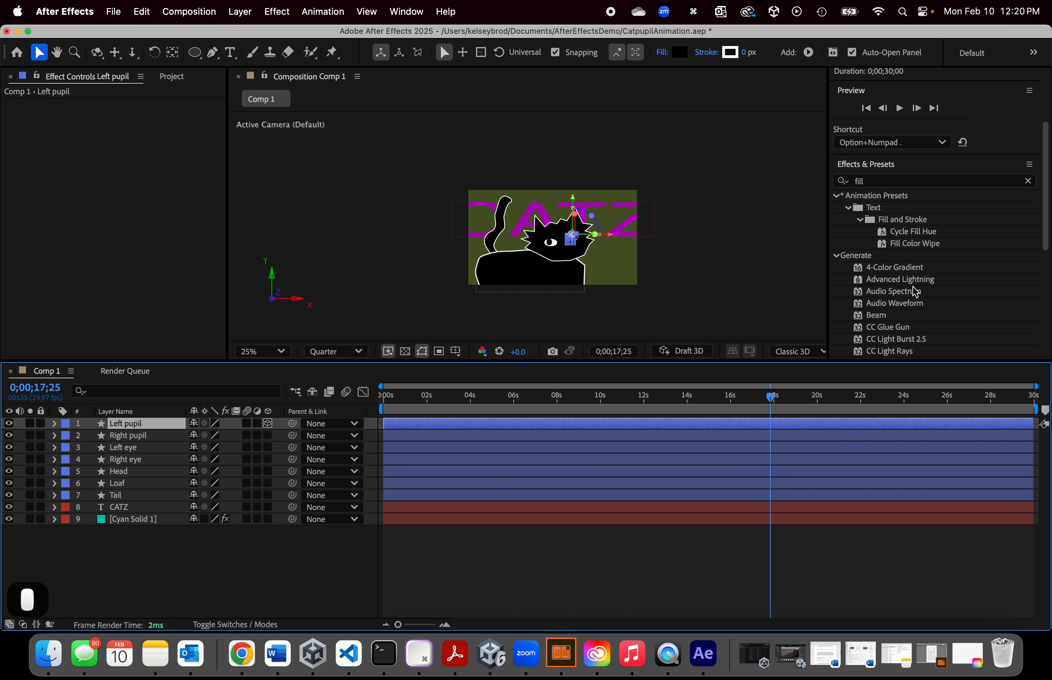
# Step: Reselect the Left pupil layer and examine its 3D transform properties
pyautogui.scroll(-5, 920, 282)
pyautogui.scroll(10, 918, 301)
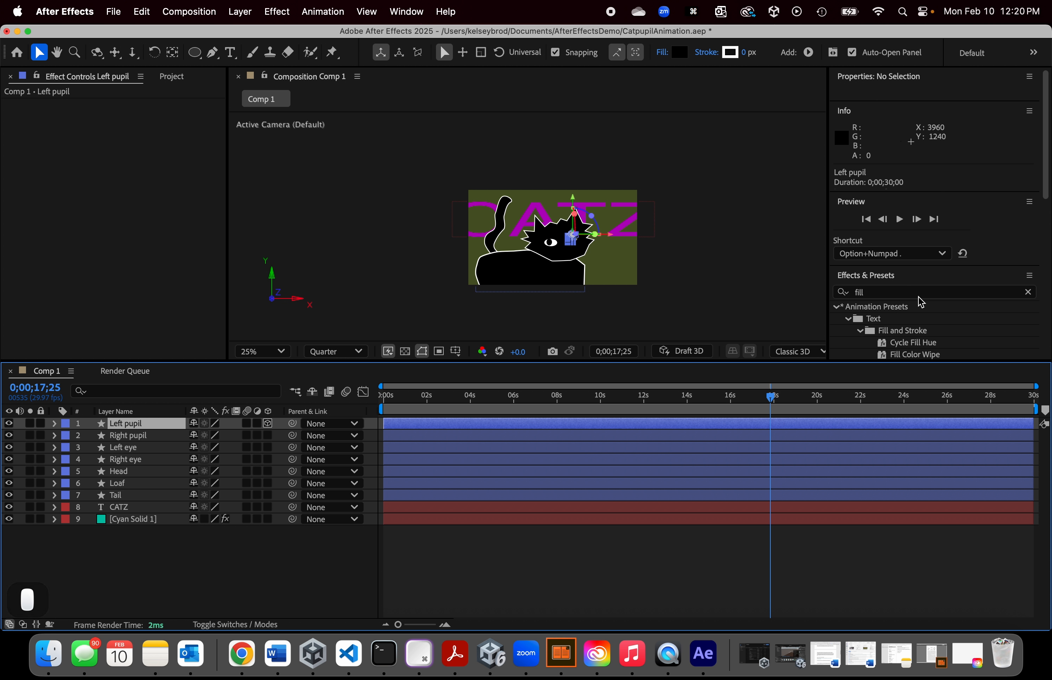
pyautogui.click(1027, 52)
pyautogui.click(1026, 52)
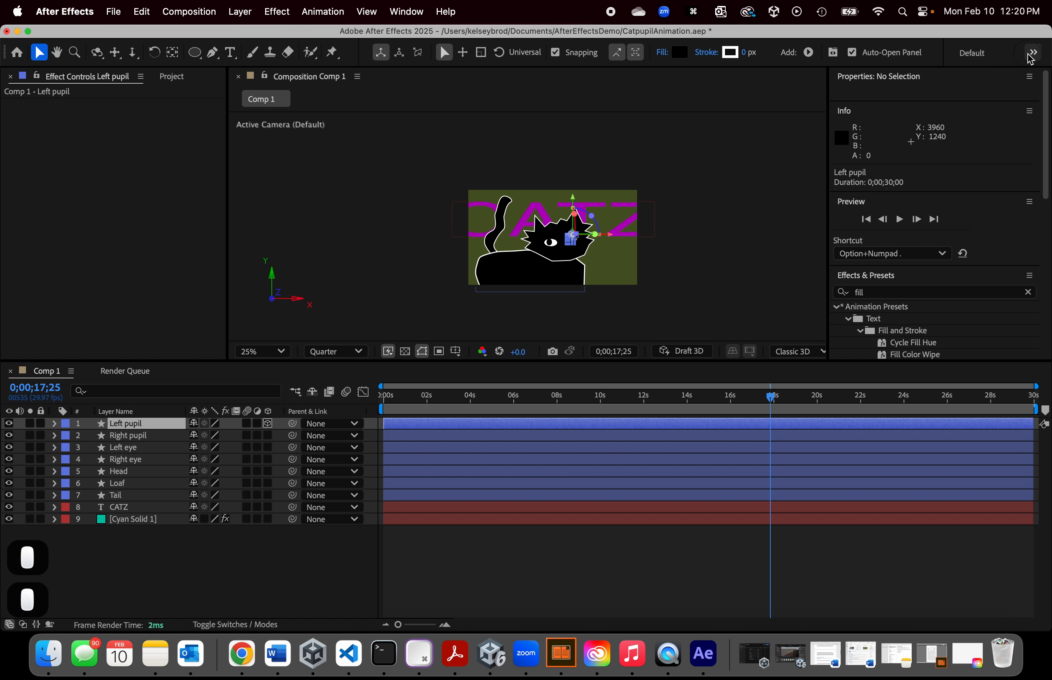
pyautogui.click(574, 612)
pyautogui.click(137, 424)
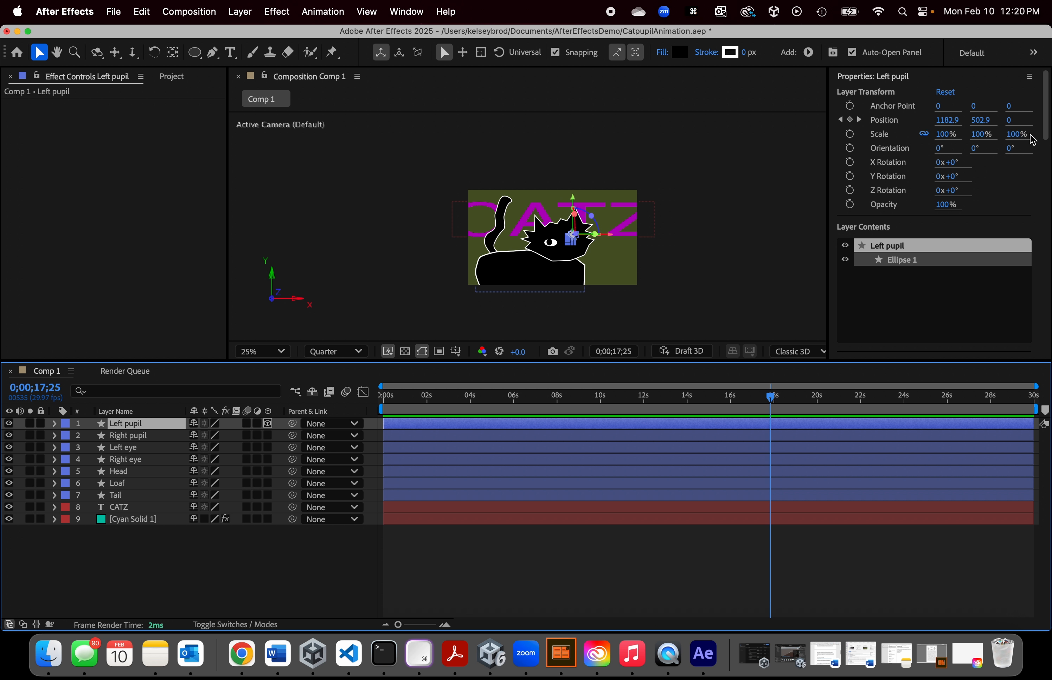
# Step: Switch the Left pupil layer to 2D and back to 3D, comparing its transform properties and inspecting the cat's eyes up close
pyautogui.click(268, 423)
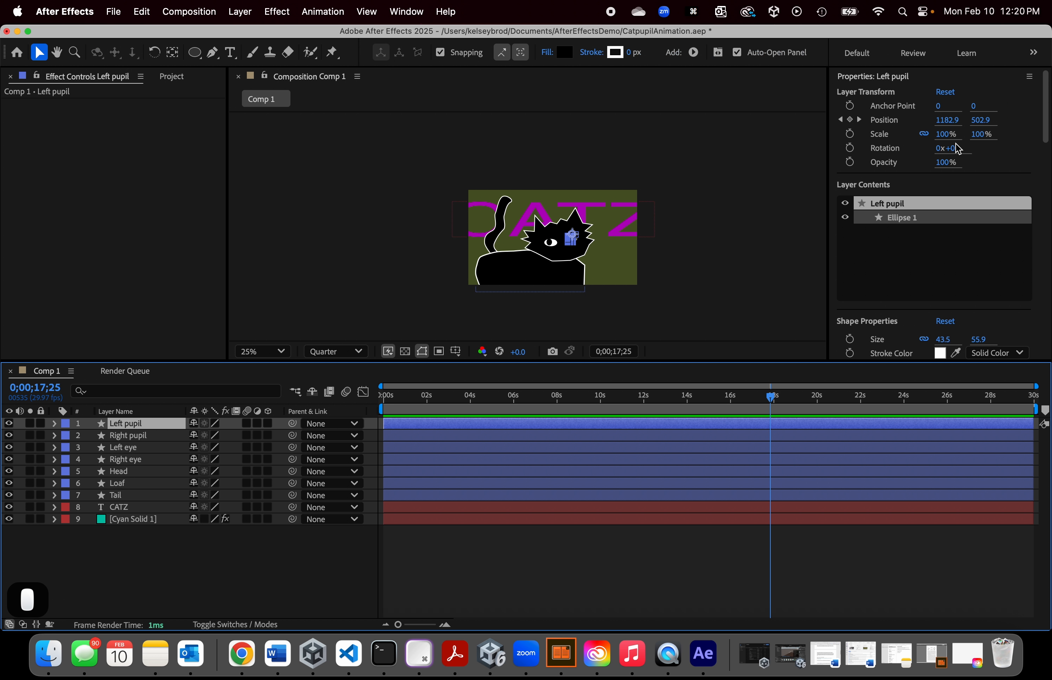
pyautogui.click(267, 422)
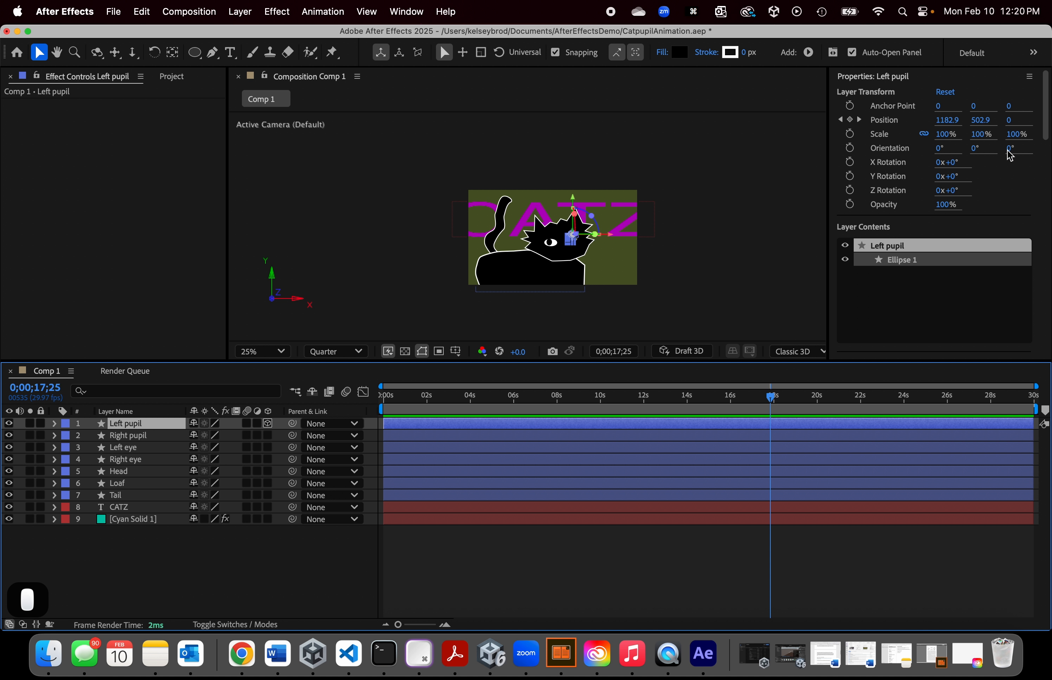
pyautogui.scroll(2, 647, 243)
pyautogui.moveTo(742, 284); pyautogui.dragTo(655, 260)
pyautogui.press('.')
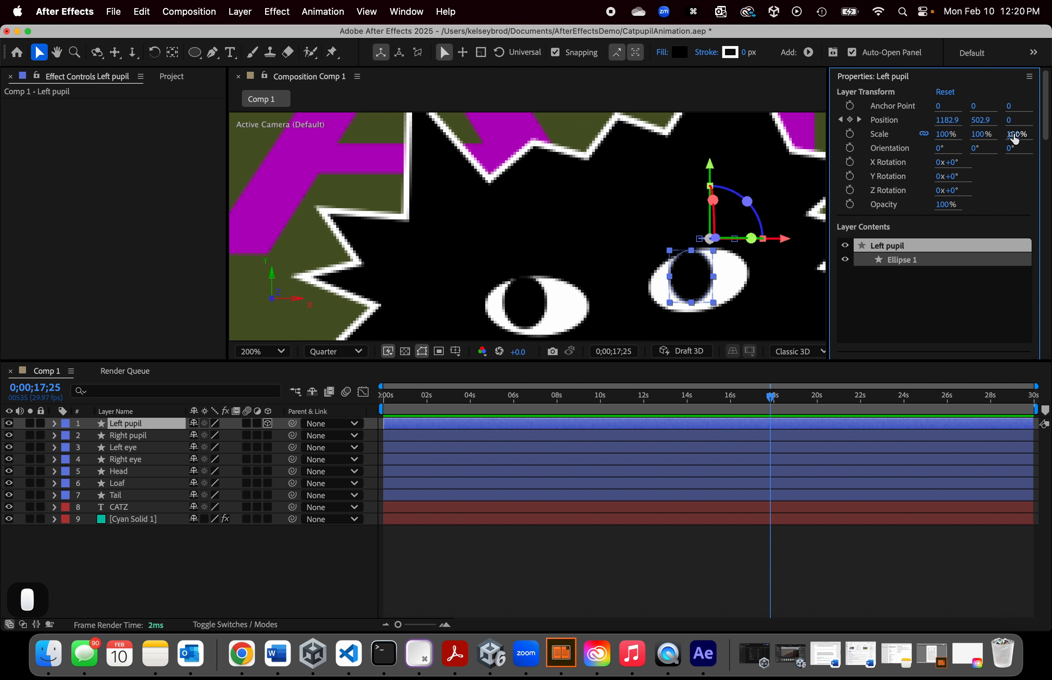
# Step: Try scaling the Left pupil, first proportionally and then with unlinked X, Y and Z scale values
pyautogui.click(1019, 135)
pyautogui.moveTo(1018, 135); pyautogui.dragTo(911, 145)
pyautogui.click(923, 133)
pyautogui.moveTo(980, 144); pyautogui.dragTo(1028, 140)
pyautogui.moveTo(930, 141); pyautogui.dragTo(971, 143)
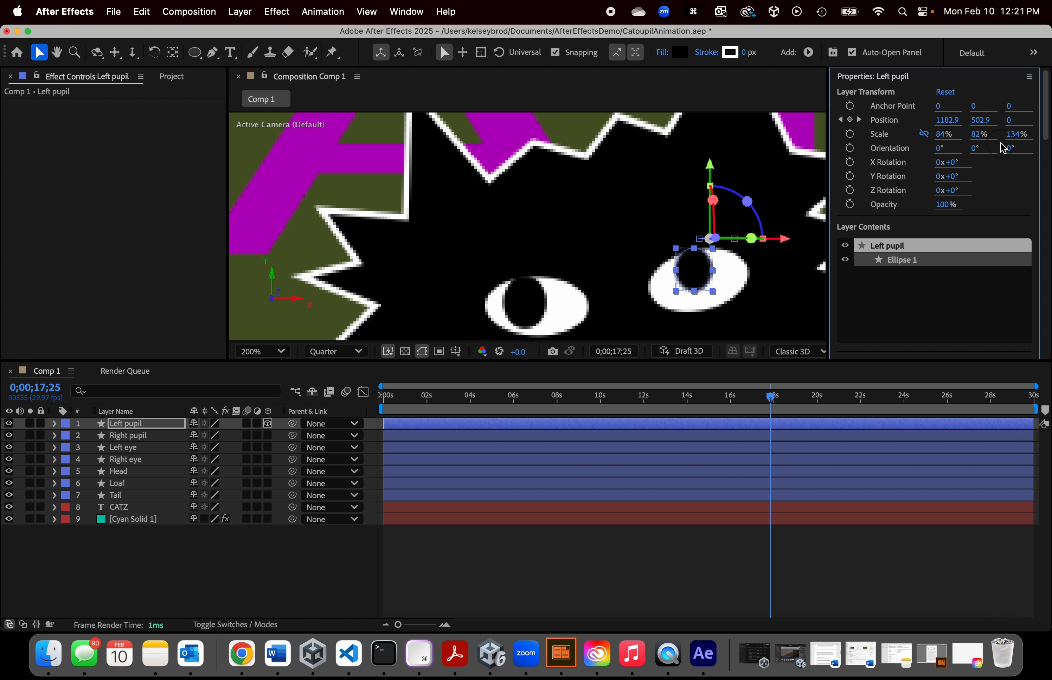
# Step: Undo all the scale changes on the Left pupil layer, including the unlinking
pyautogui.scroll(-1, 601, 286)
pyautogui.scroll(1, 602, 286)
pyautogui.press('super+z')
pyautogui.press('super+z')
pyautogui.press('super+z')
pyautogui.press('super+z')
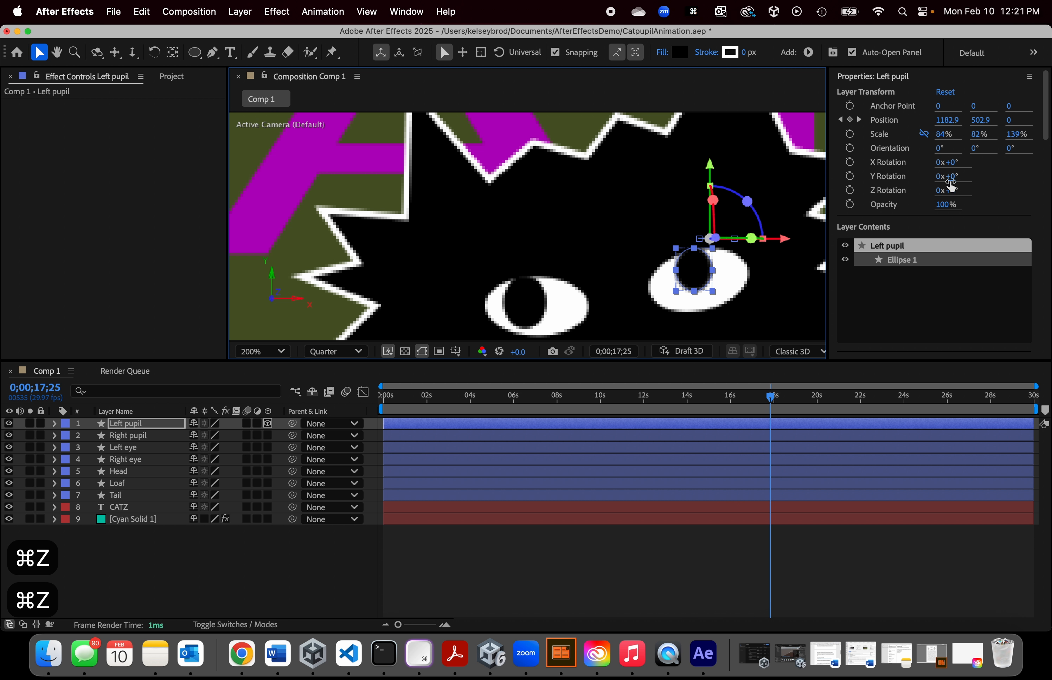
pyautogui.press('super+z')
pyautogui.press('super+z')
pyautogui.press('super+z')
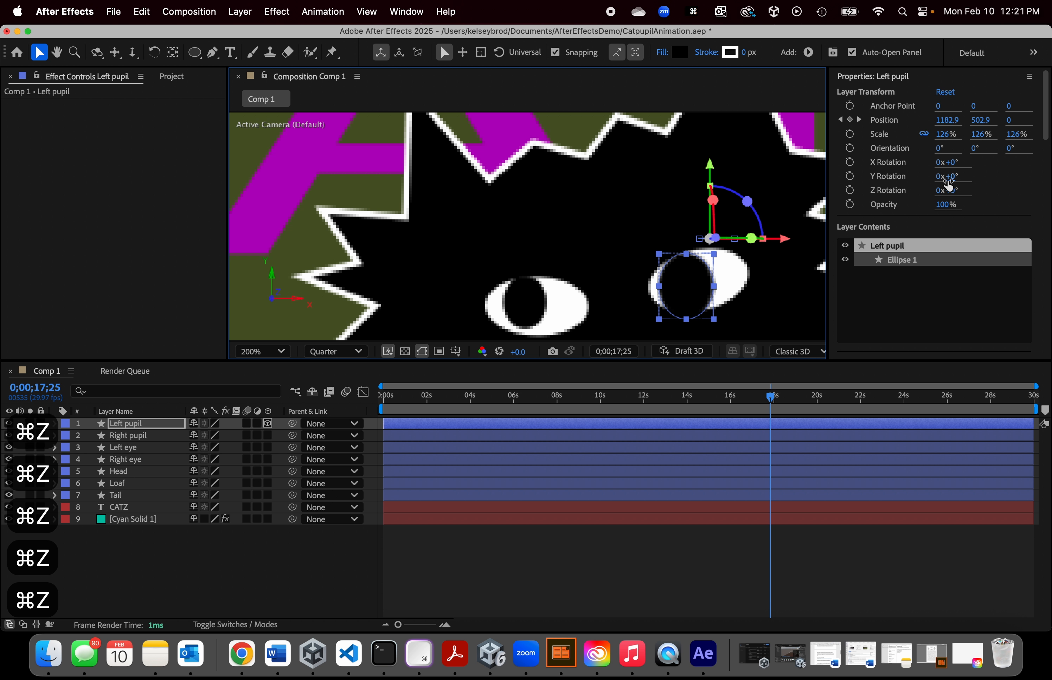
pyautogui.scroll(-1, 763, 305)
pyautogui.scroll(-1, 762, 305)
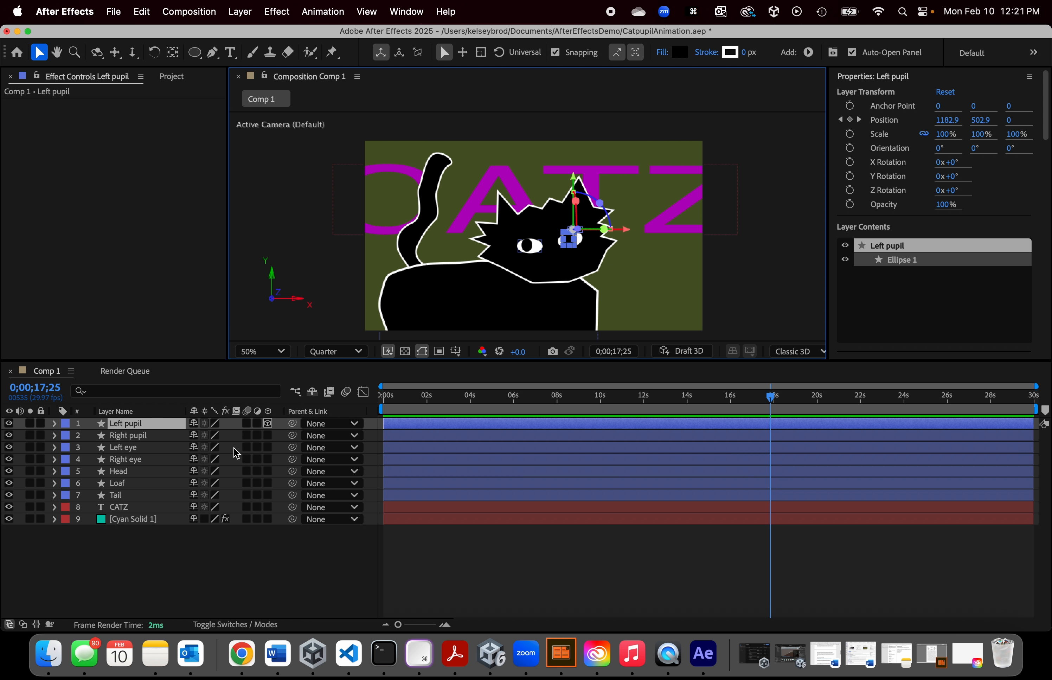
# Step: Return the Left pupil layer to 2D and add a Spot light layer with the default light settings
pyautogui.click(267, 424)
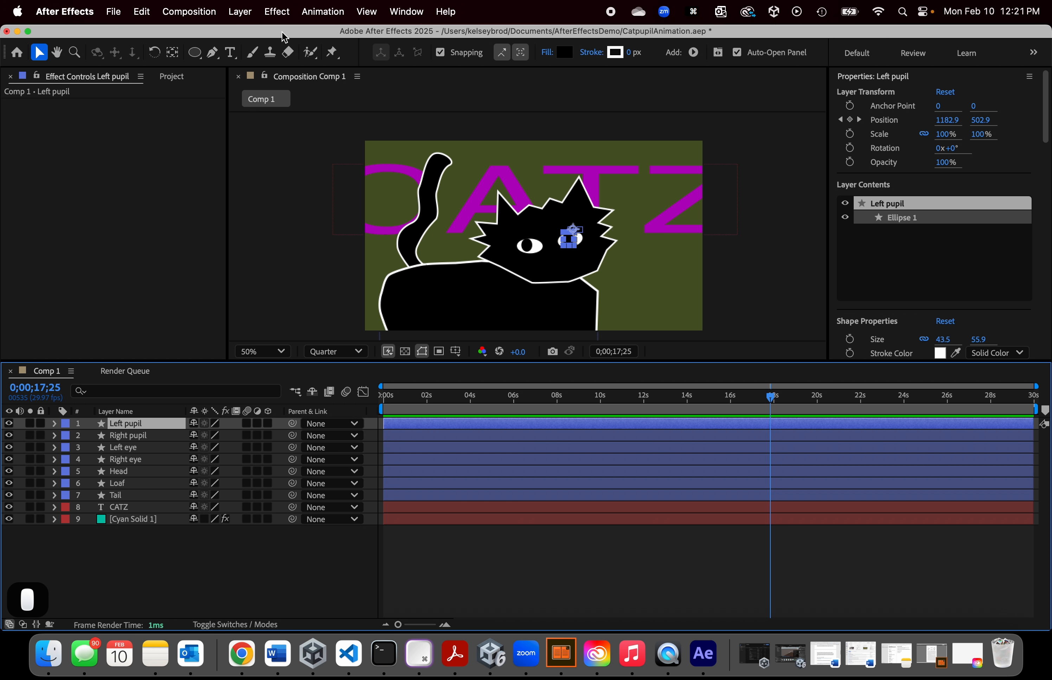
pyautogui.click(277, 12)
pyautogui.moveTo(256, 36)
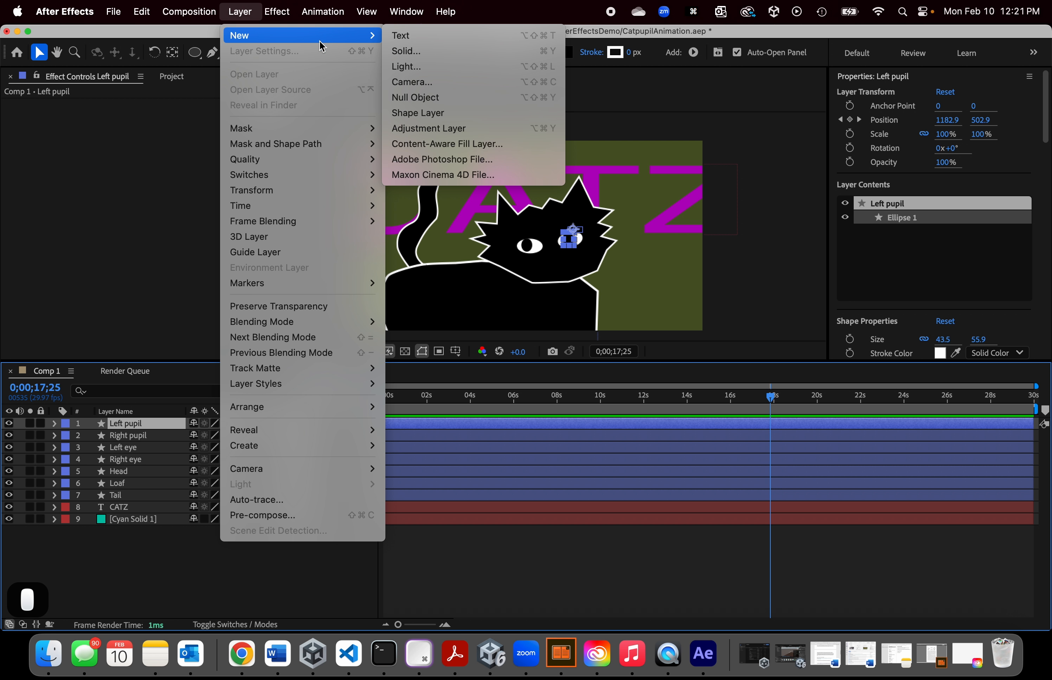
pyautogui.click(407, 66)
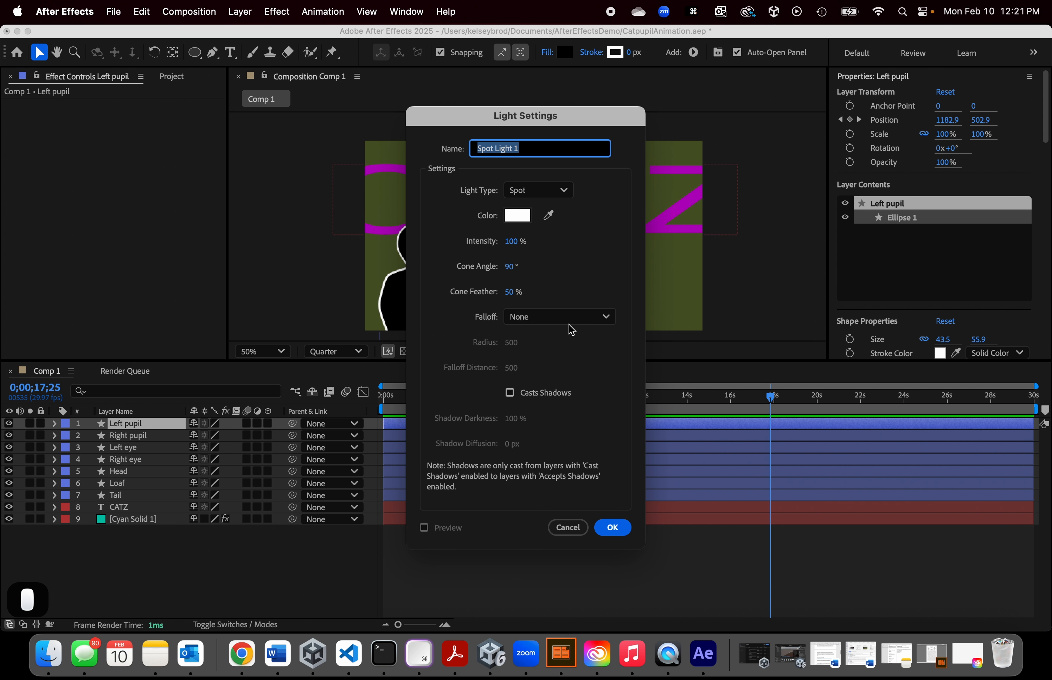
pyautogui.click(612, 528)
pyautogui.click(648, 396)
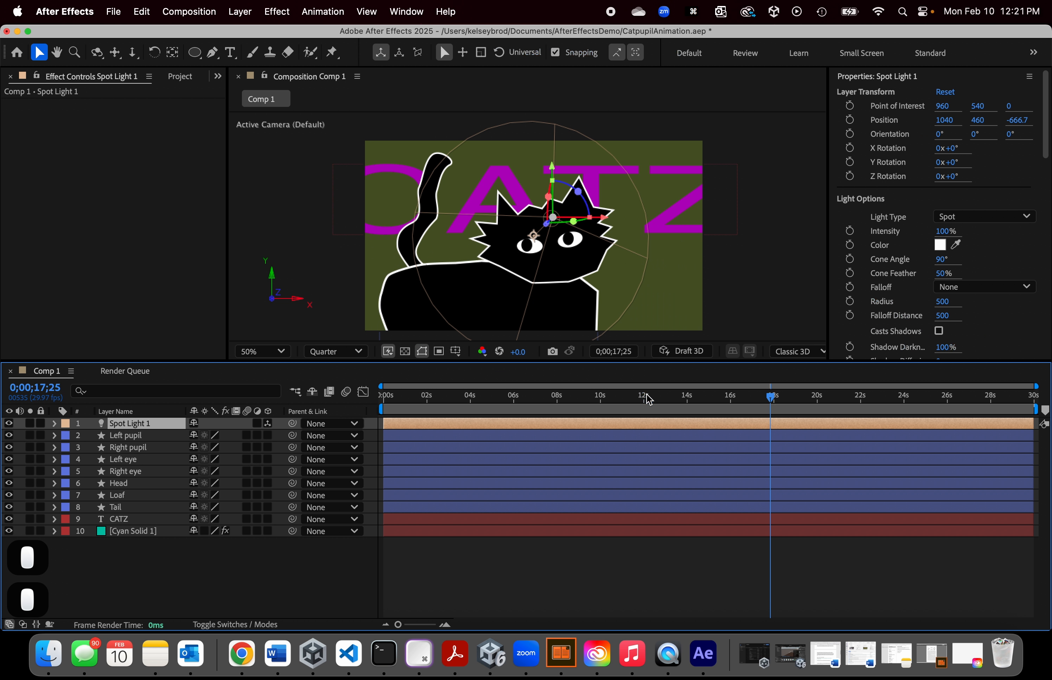
# Step: Turn the Loaf, Head and Tail layers into 3D layers and dismiss the 3D bin notice
pyautogui.click(243, 482)
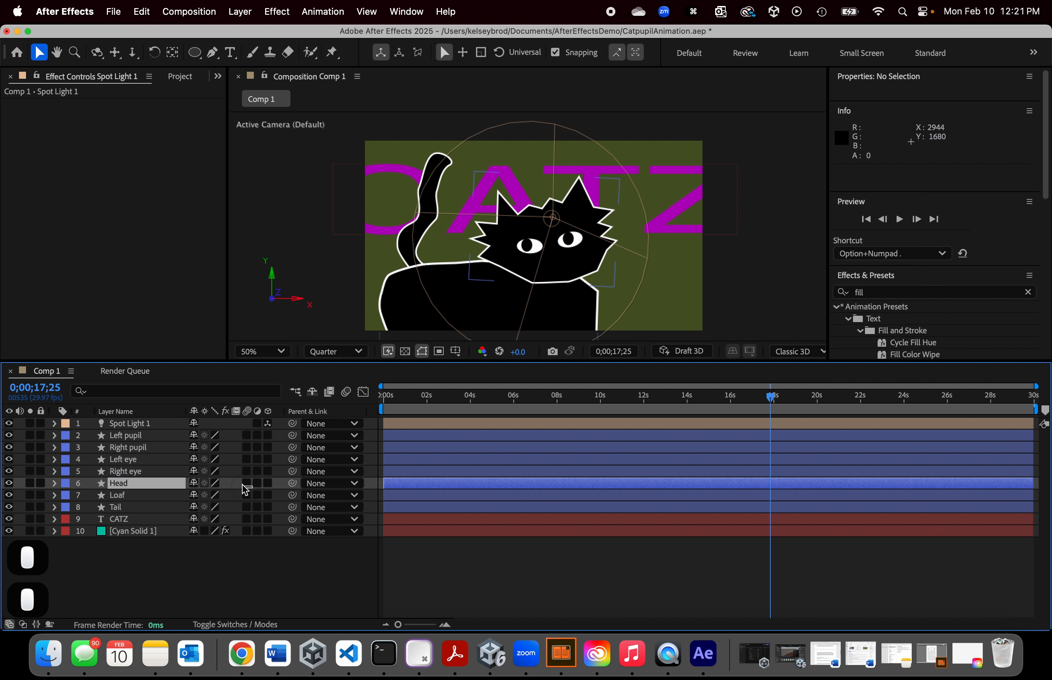
pyautogui.click(233, 579)
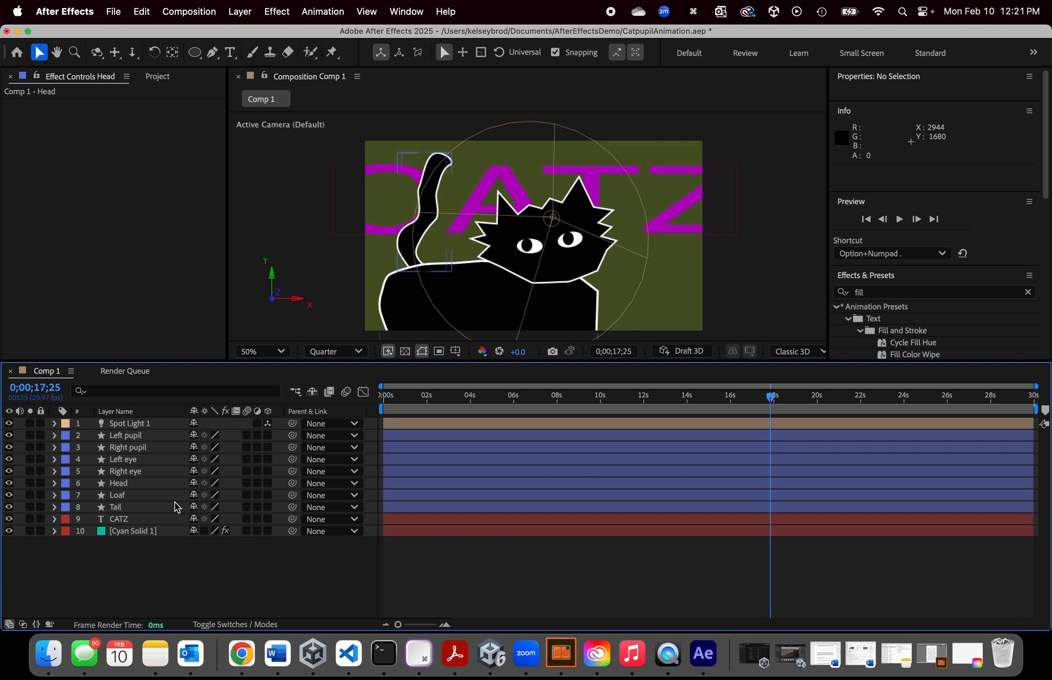
pyautogui.click(268, 495)
pyautogui.click(268, 483)
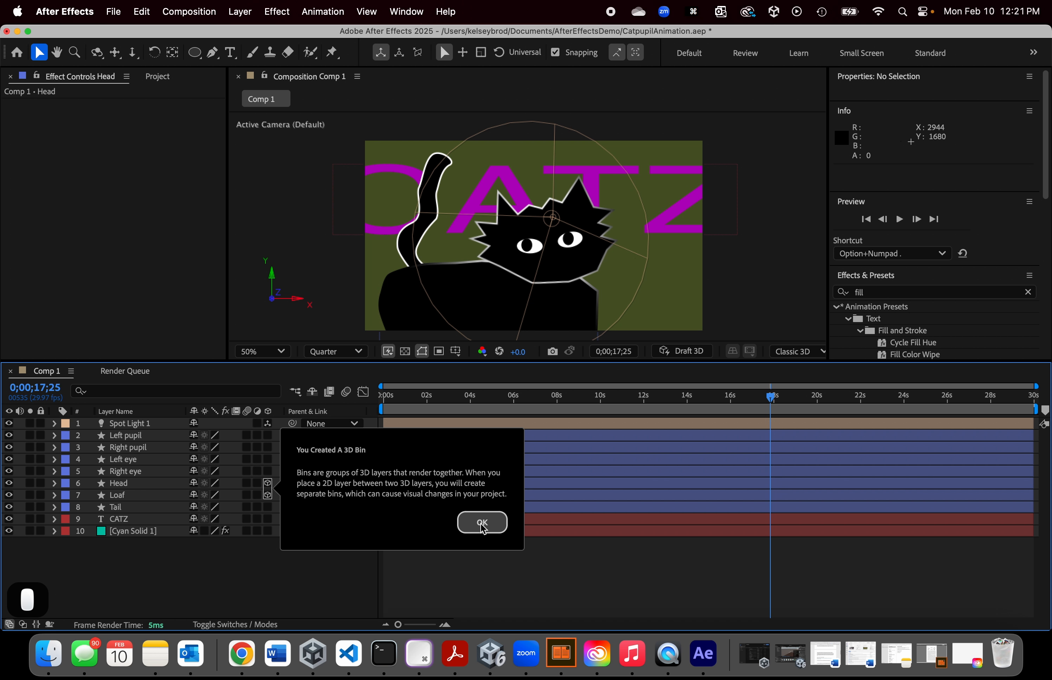
pyautogui.click(481, 523)
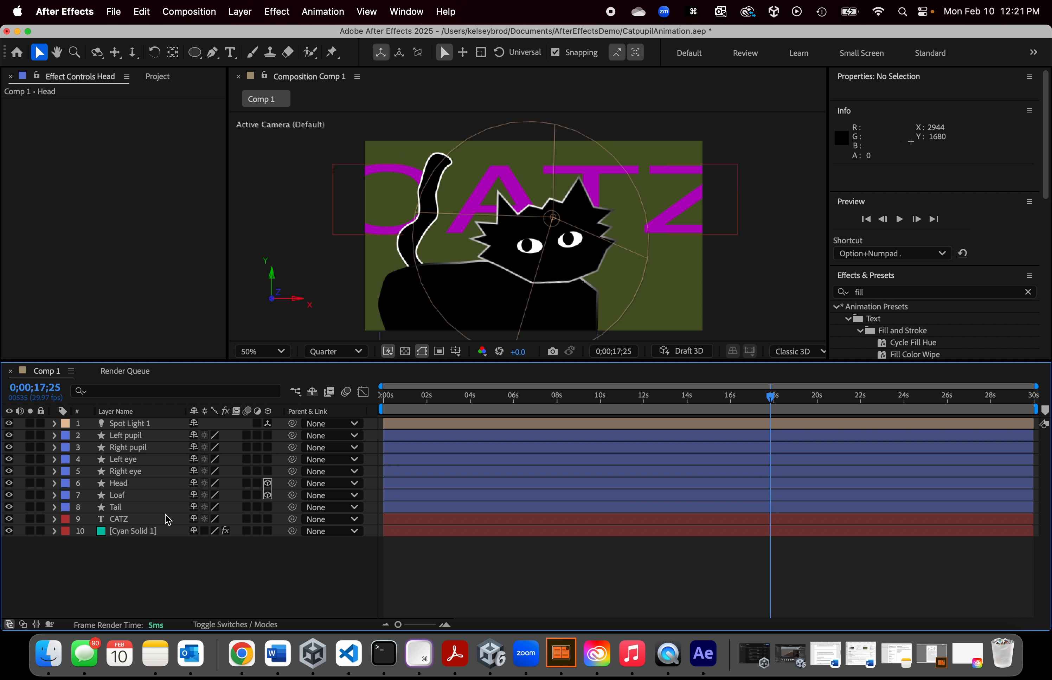
pyautogui.click(268, 507)
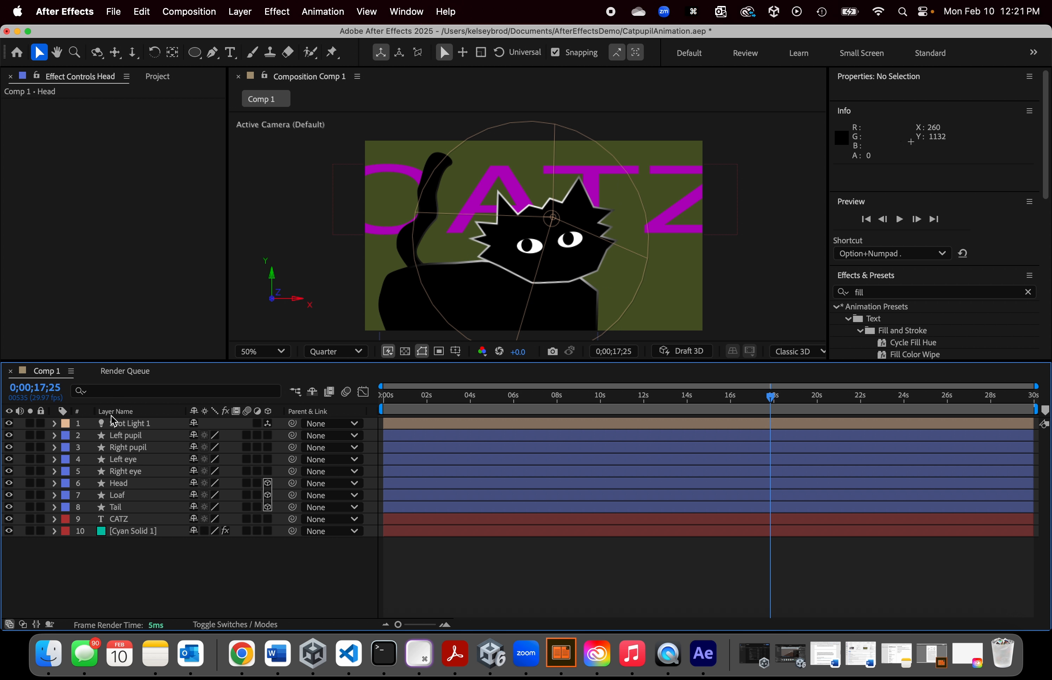
# Step: Expand the Spot Light 1 transform properties, move the playhead to 0;00;01;09 and select the light layer
pyautogui.click(55, 424)
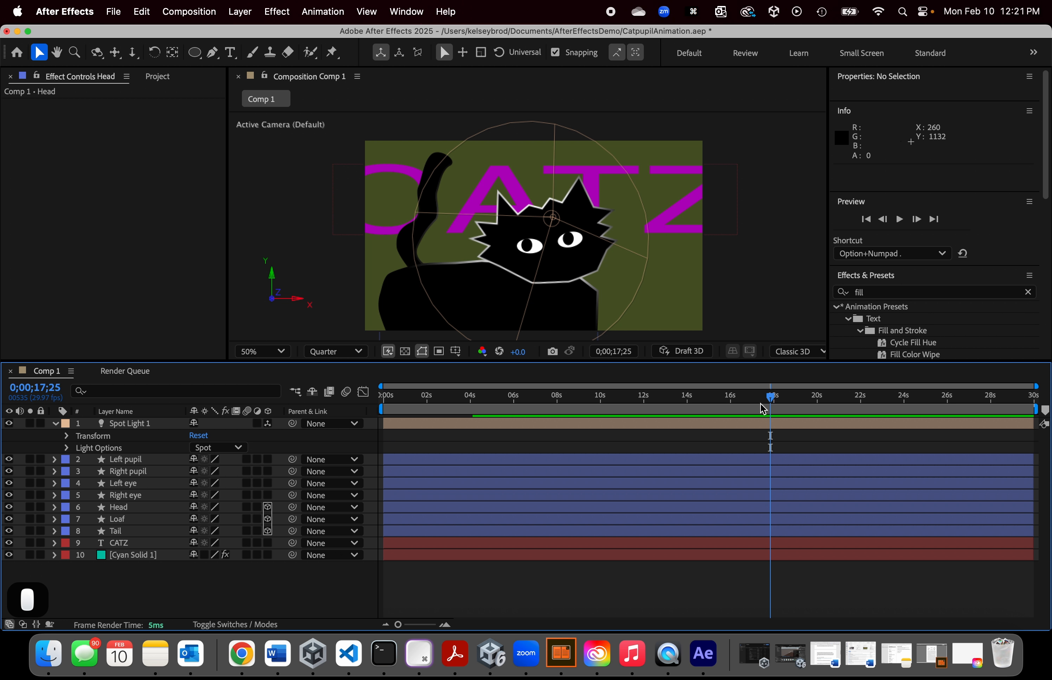
pyautogui.moveTo(771, 403); pyautogui.dragTo(412, 403)
pyautogui.click(67, 435)
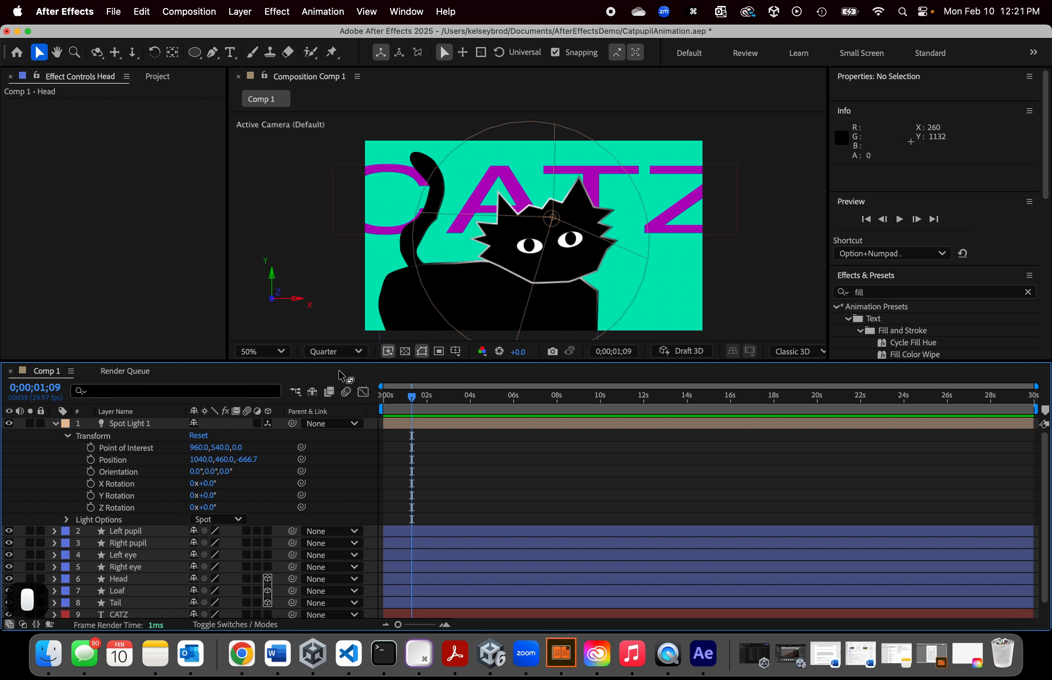
pyautogui.press(',')
pyautogui.press(',')
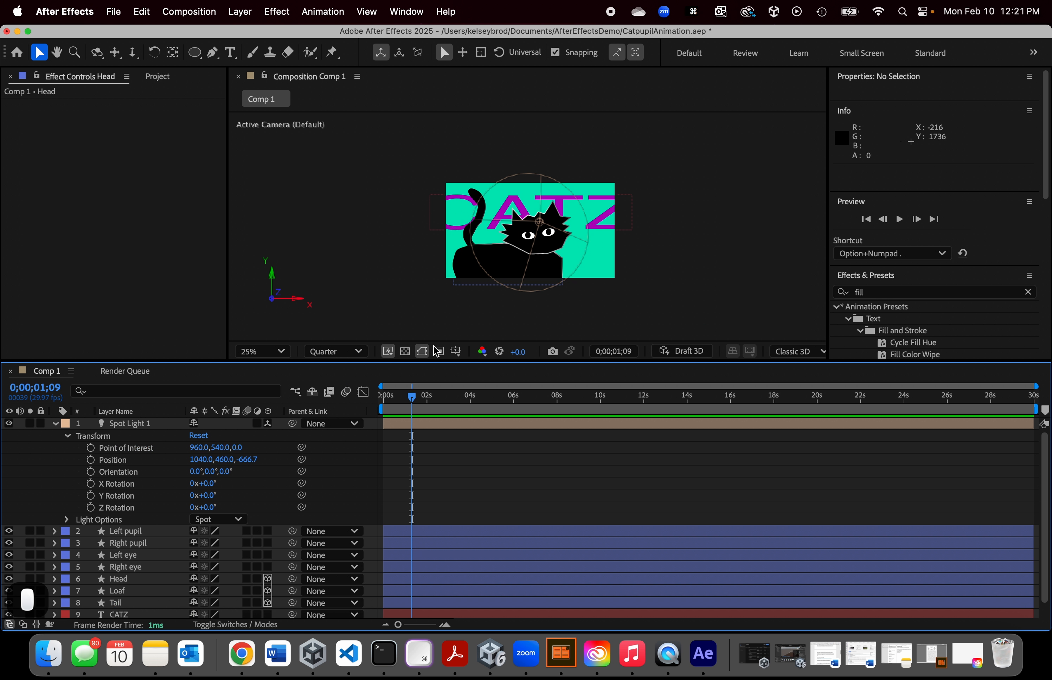
pyautogui.click(431, 424)
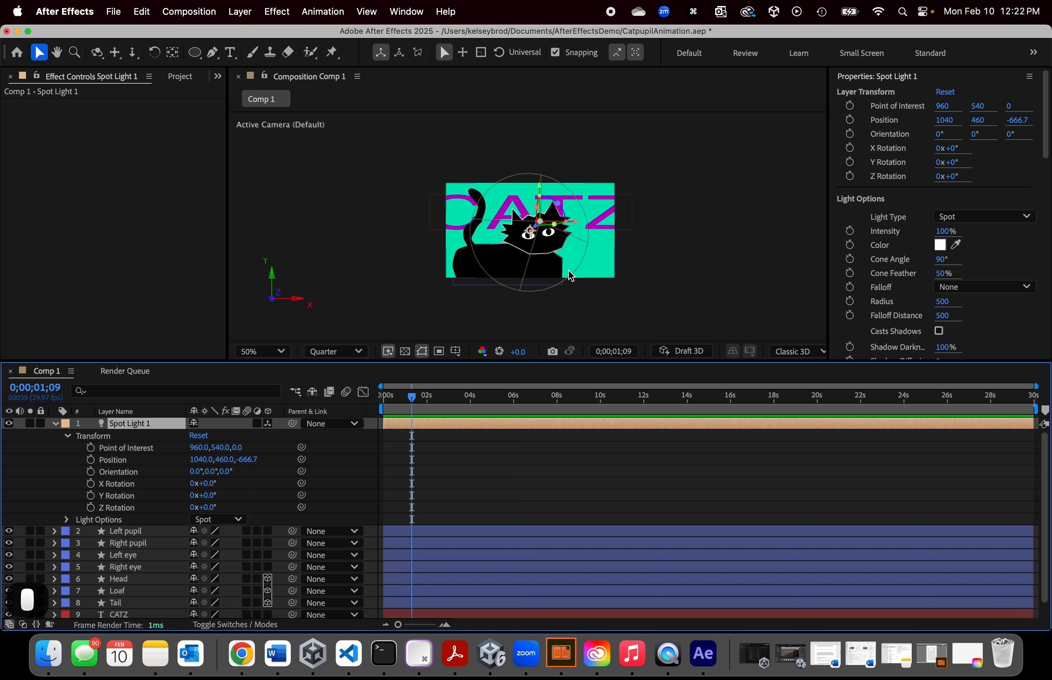
# Step: Move the spot light up in the composition to about position 1033.7, 15.4, -614.1
pyautogui.scroll(2, 568, 271)
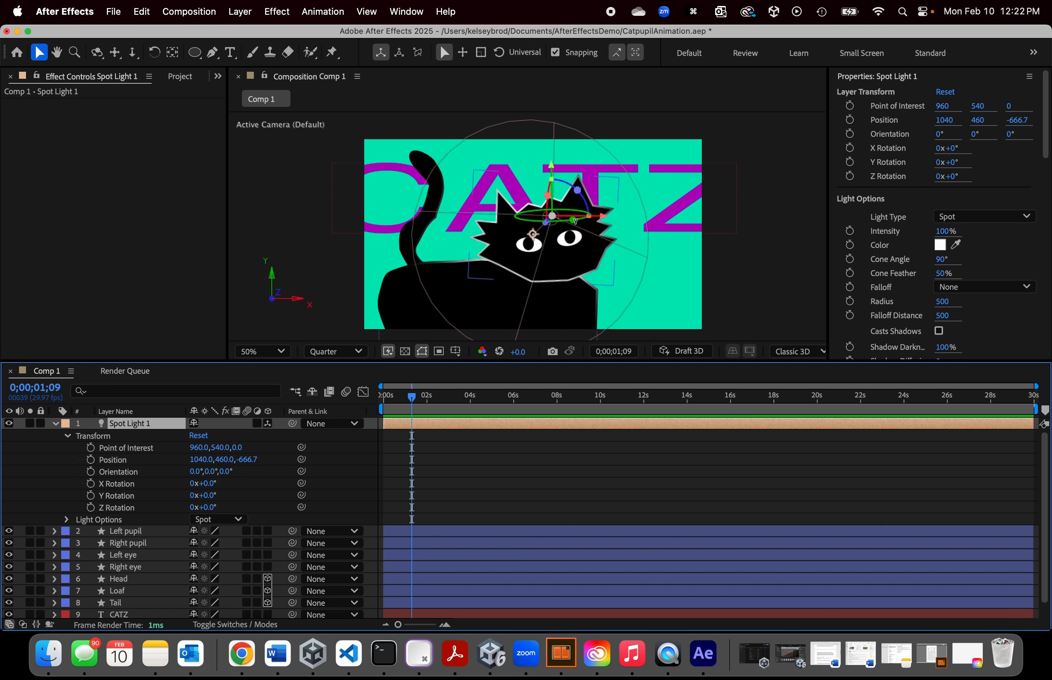
pyautogui.moveTo(578, 191); pyautogui.dragTo(577, 118)
pyautogui.scroll(-2, 592, 168)
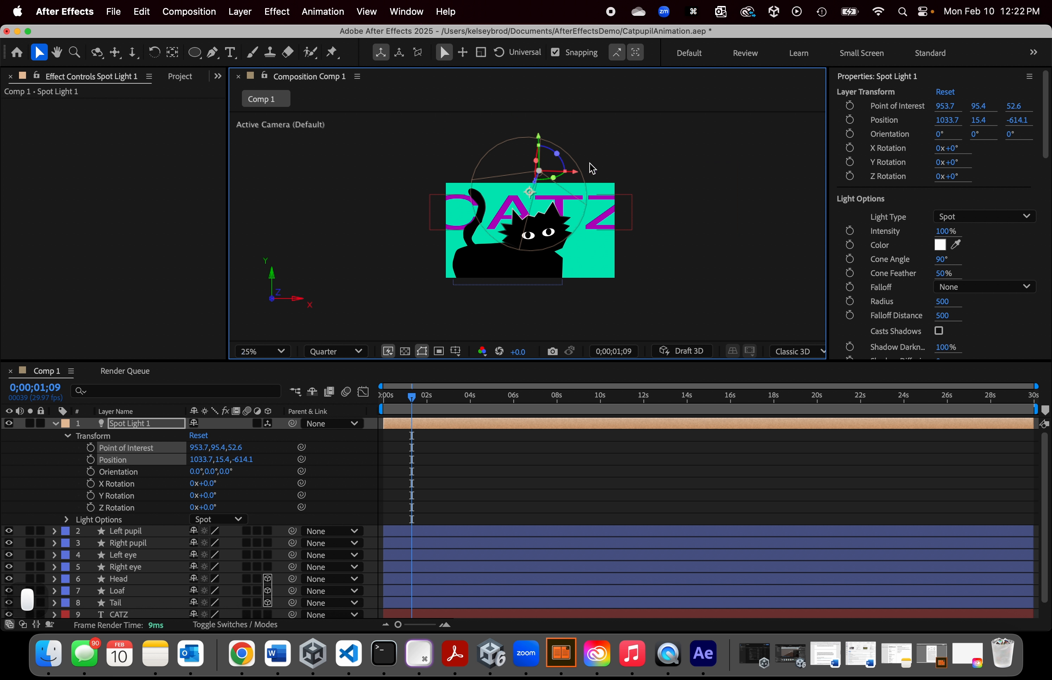
pyautogui.scroll(2, 592, 168)
pyautogui.scroll(-2, 667, 215)
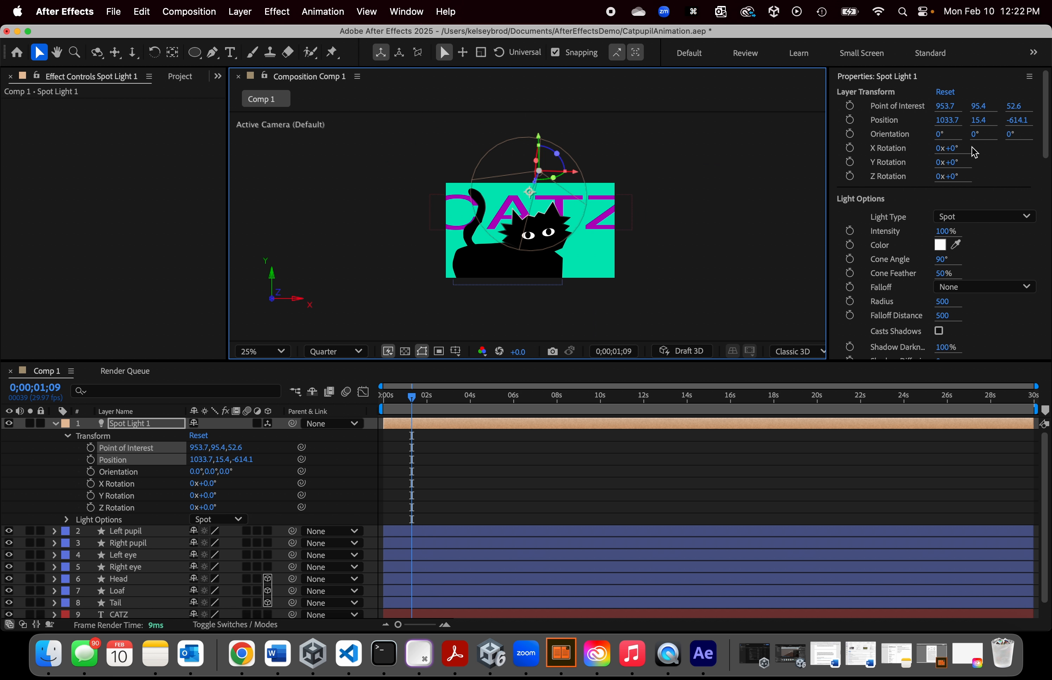
# Step: Raise the spot light high above the cat by setting its position to about 996.7, -1044.6, -534.1
pyautogui.moveTo(948, 123); pyautogui.dragTo(1015, 179)
pyautogui.moveTo(992, 129); pyautogui.dragTo(1047, 130)
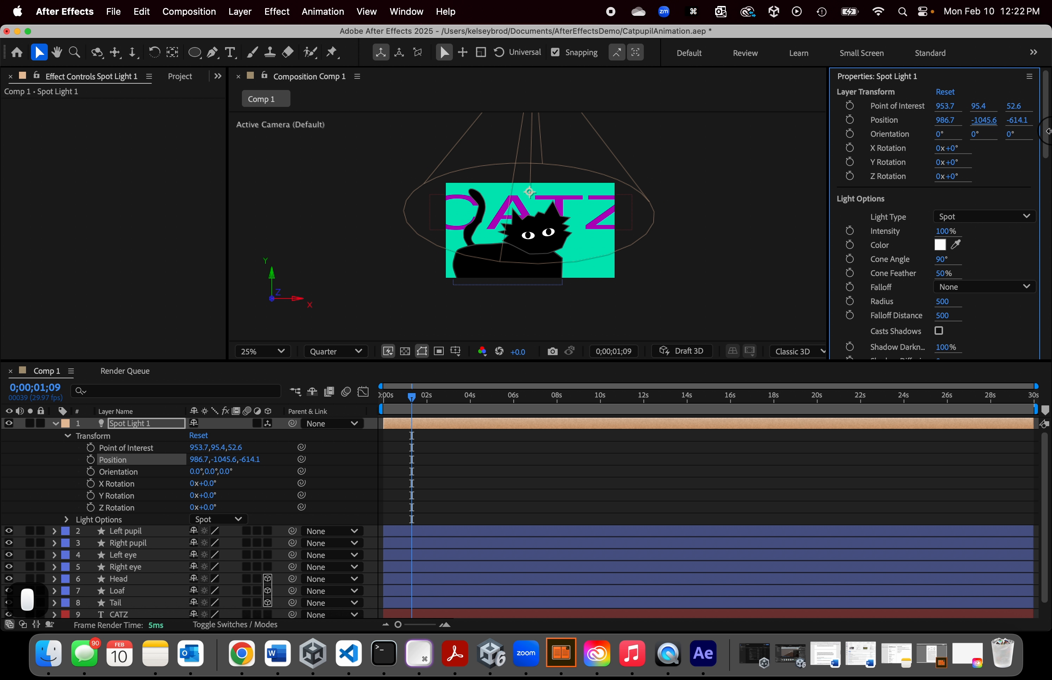
pyautogui.moveTo(1016, 120); pyautogui.dragTo(946, 120)
pyautogui.click(982, 120)
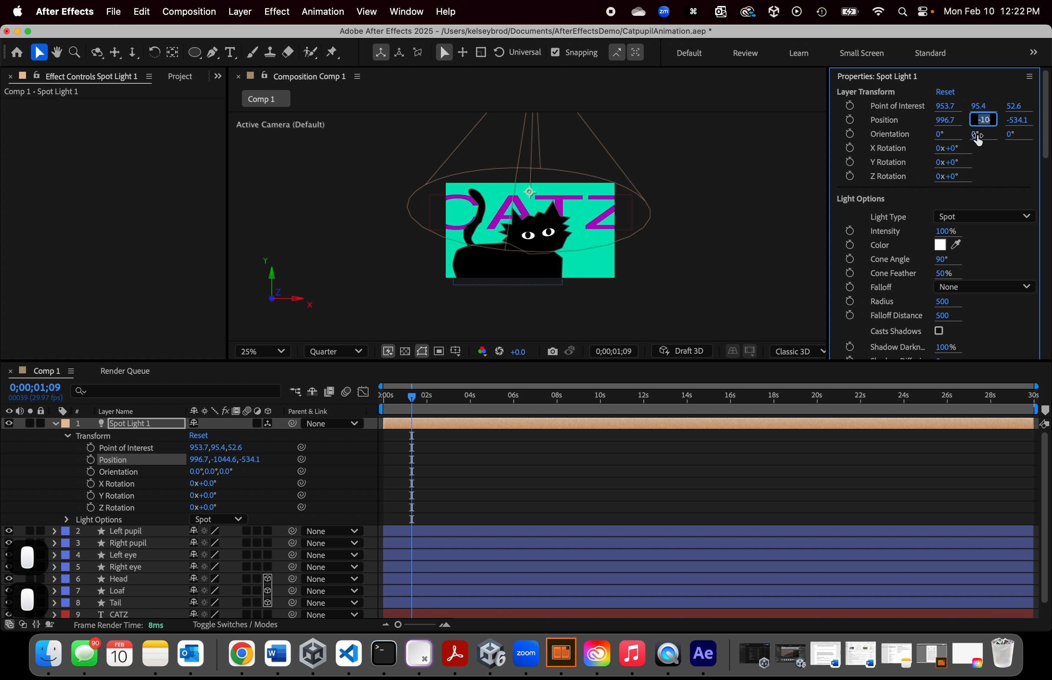
pyautogui.click(976, 136)
pyautogui.click(846, 224)
# Step: Move the whole spot light to about position 1139.7, -520, -252.2, with its point of interest on the cat's face at about 1096.7, 620, 334.5
pyautogui.scroll(-1, 583, 237)
pyautogui.moveTo(533, 143); pyautogui.dragTo(532, 206)
pyautogui.scroll(2, 529, 260)
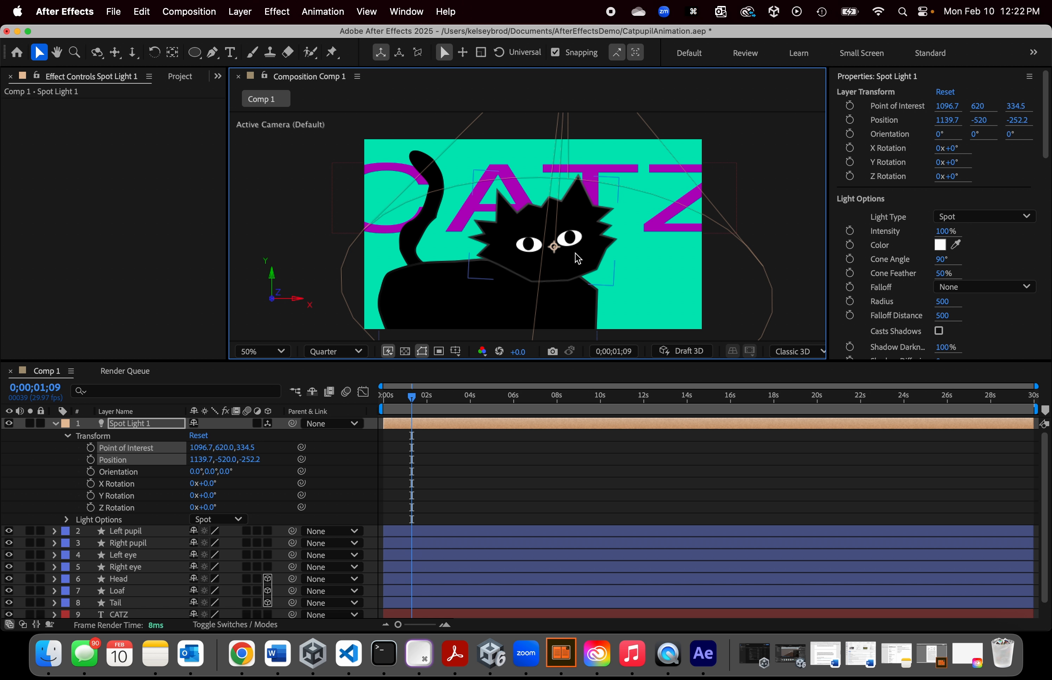
# Step: Add keyframes at 0;00;01;09 for the spot light's Point of Interest, Position, Orientation and X, Y and Z Rotation
pyautogui.click(91, 459)
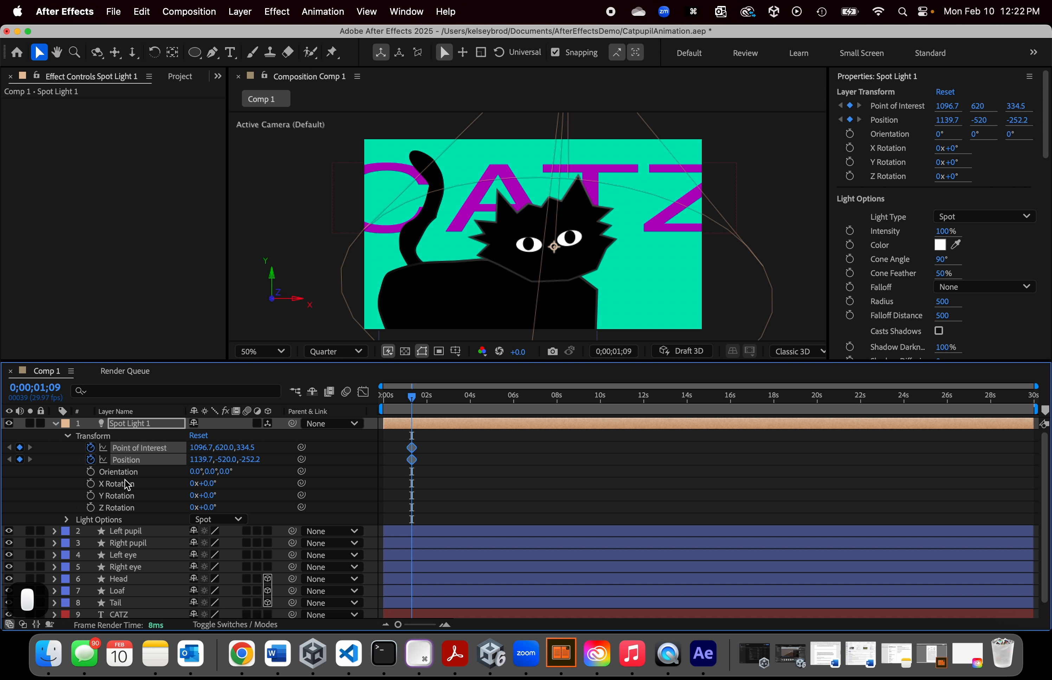
pyautogui.click(90, 471)
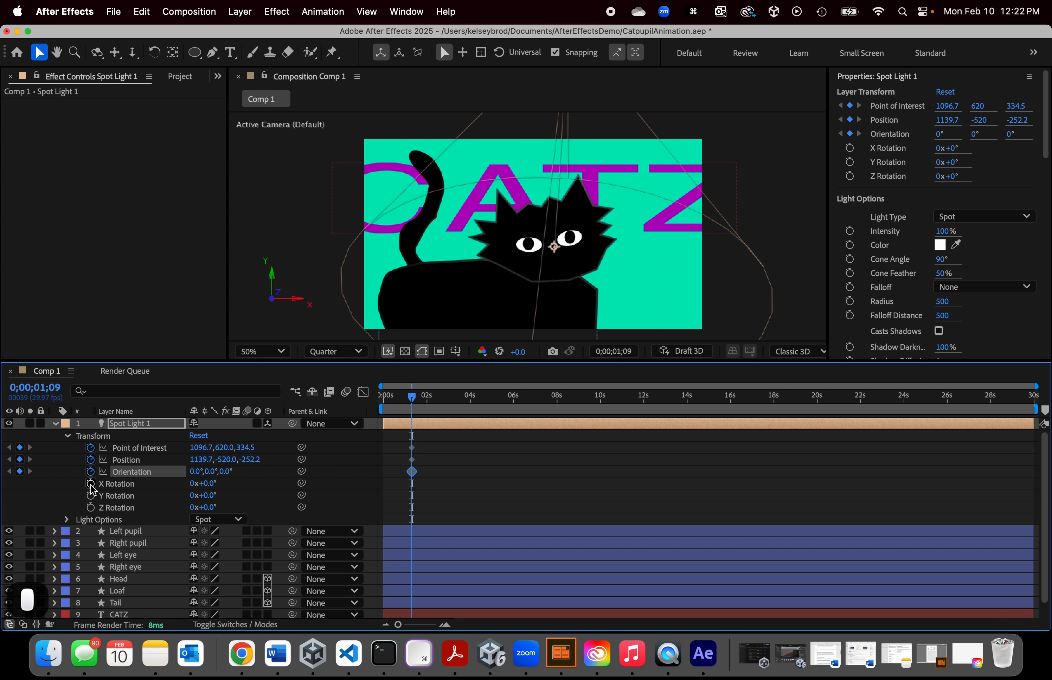
pyautogui.click(91, 483)
pyautogui.click(91, 495)
pyautogui.click(91, 507)
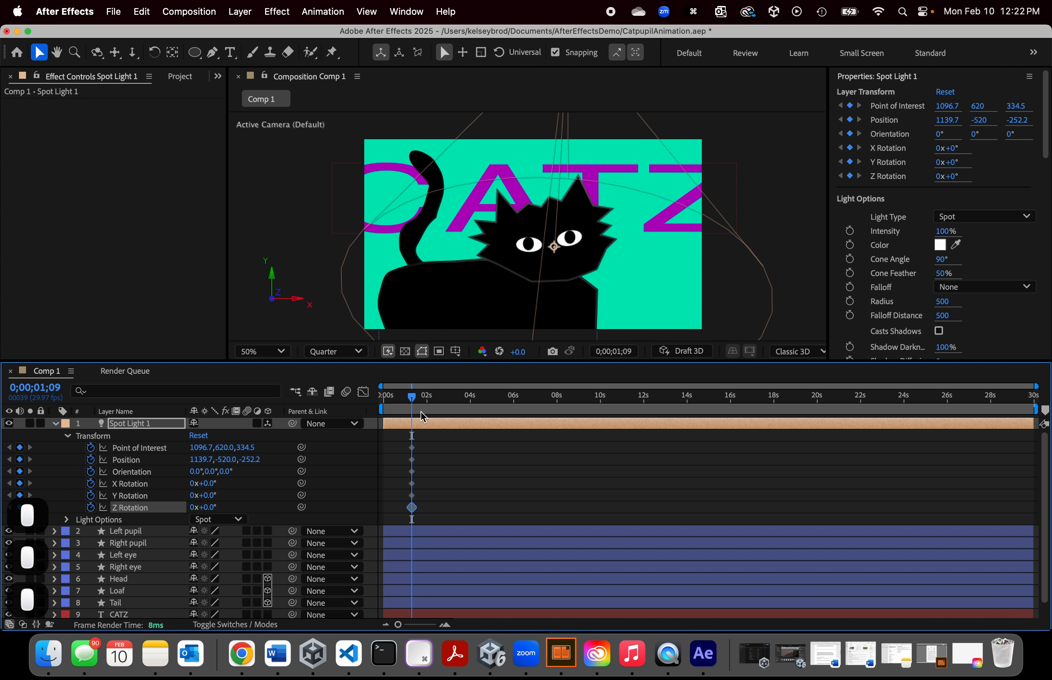
# Step: Add spot light X Rotation keyframes of 42° at about 5.5 seconds and -72° at about 10 seconds
pyautogui.moveTo(412, 409); pyautogui.dragTo(644, 409)
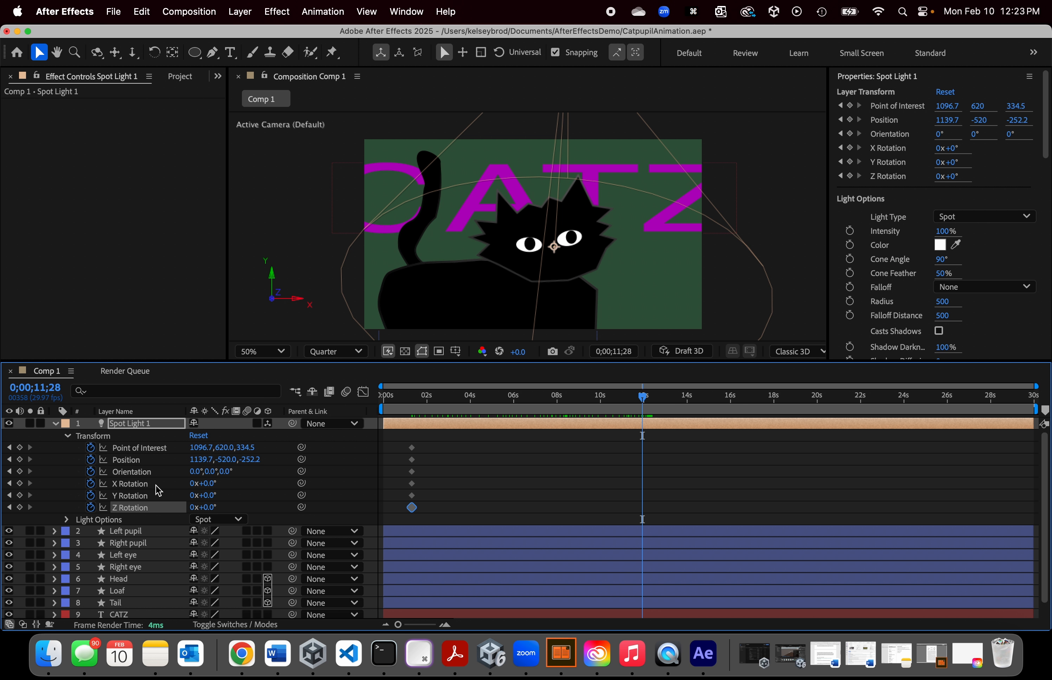
pyautogui.moveTo(208, 486); pyautogui.dragTo(227, 474)
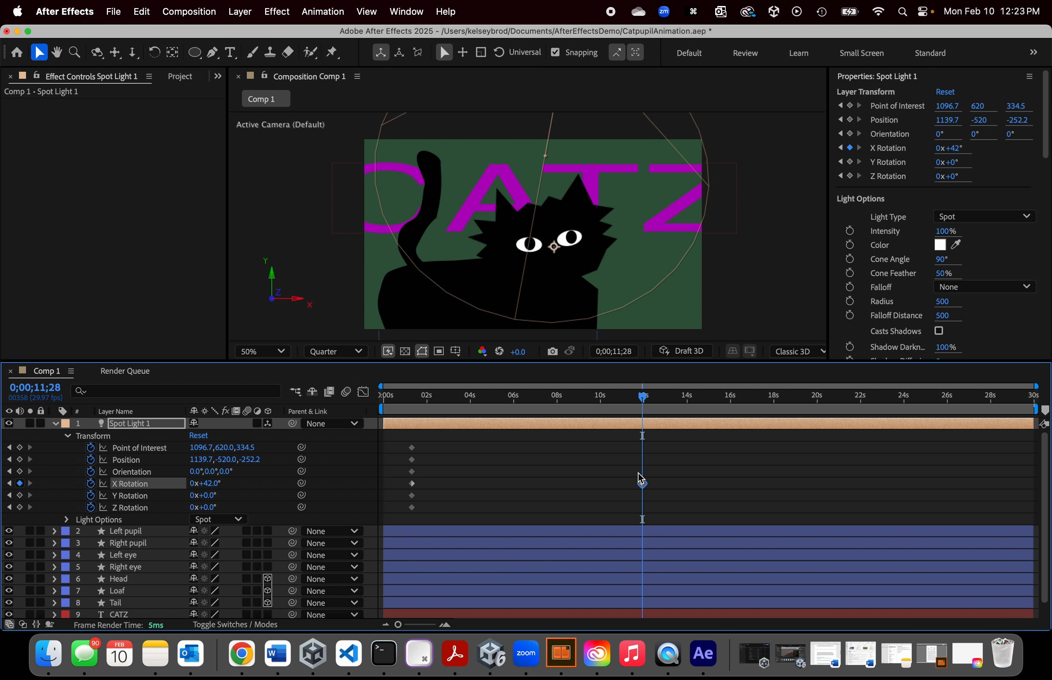
pyautogui.moveTo(643, 484); pyautogui.dragTo(501, 483)
pyautogui.moveTo(207, 484); pyautogui.dragTo(132, 489)
pyautogui.moveTo(640, 484); pyautogui.dragTo(599, 483)
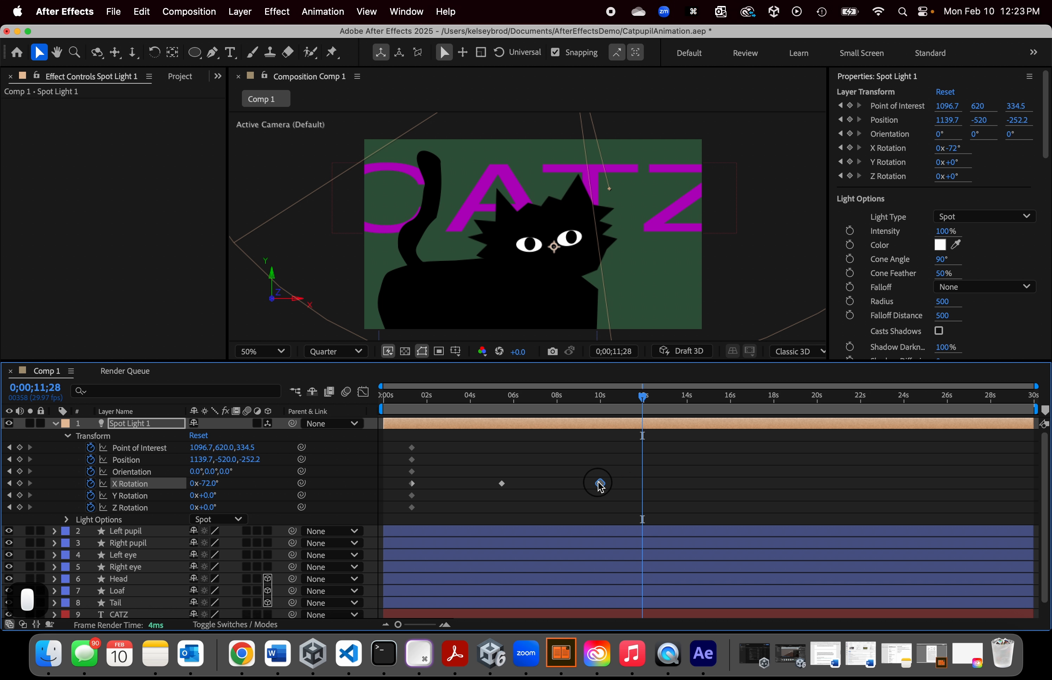
# Step: Preview the spot light rotation animation from the start of the composition to 0;00;11;10
pyautogui.moveTo(643, 396); pyautogui.dragTo(391, 416)
pyautogui.press('space')
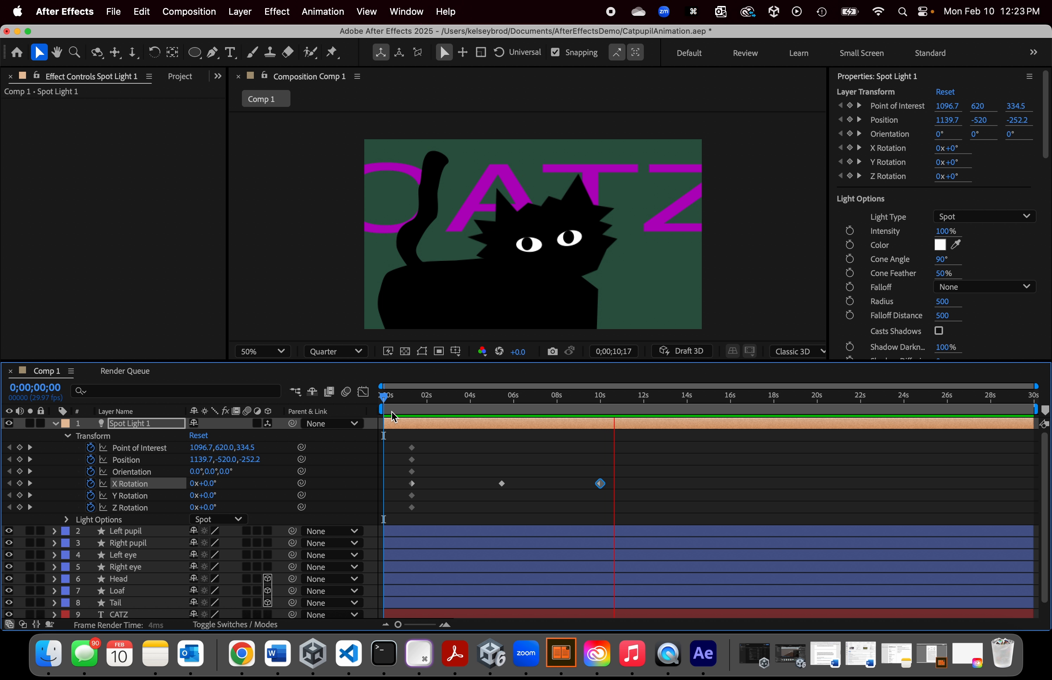
pyautogui.press('space')
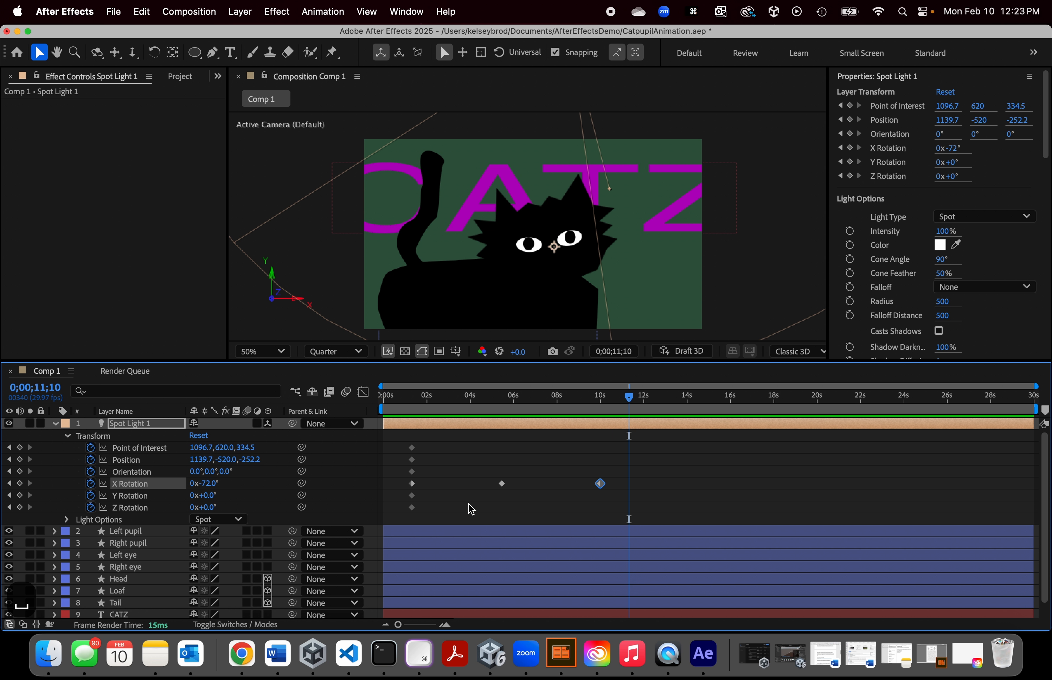
# Step: Shift the spot light's first set of keyframes to the timeline's start and its 42° X Rotation keyframe to about 2 seconds
pyautogui.moveTo(434, 518); pyautogui.dragTo(388, 453)
pyautogui.moveTo(629, 397); pyautogui.dragTo(428, 413)
pyautogui.moveTo(502, 484); pyautogui.dragTo(429, 484)
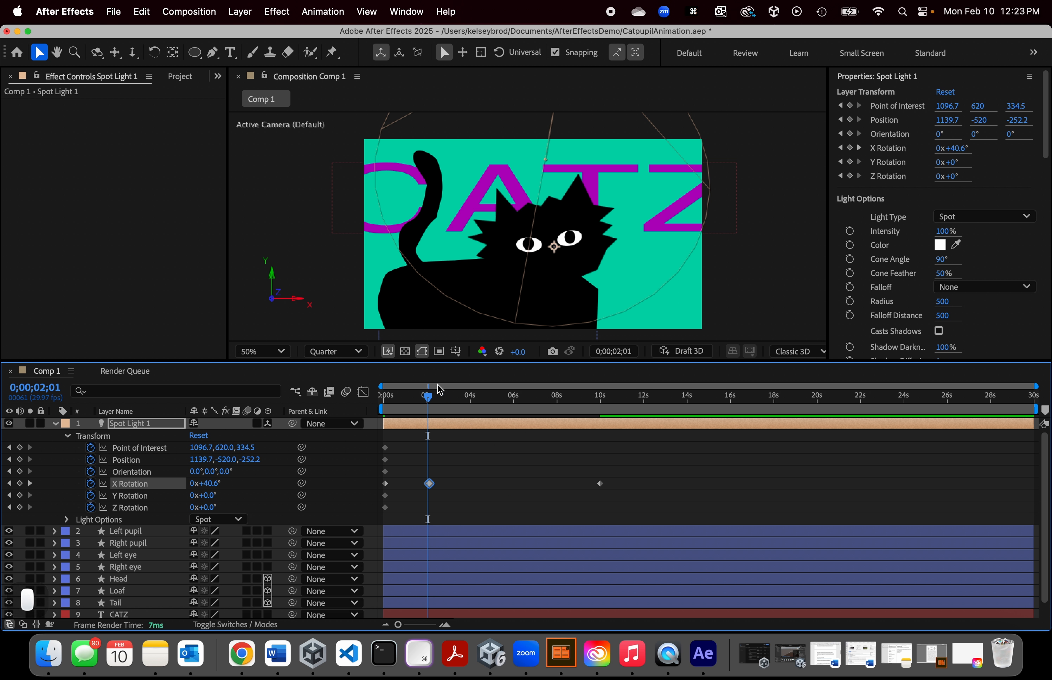
# Step: Move the spot light's -72° X Rotation keyframe to about 6 seconds and paste a copy of the 42° keyframe at about 10 seconds
pyautogui.moveTo(430, 400); pyautogui.dragTo(515, 410)
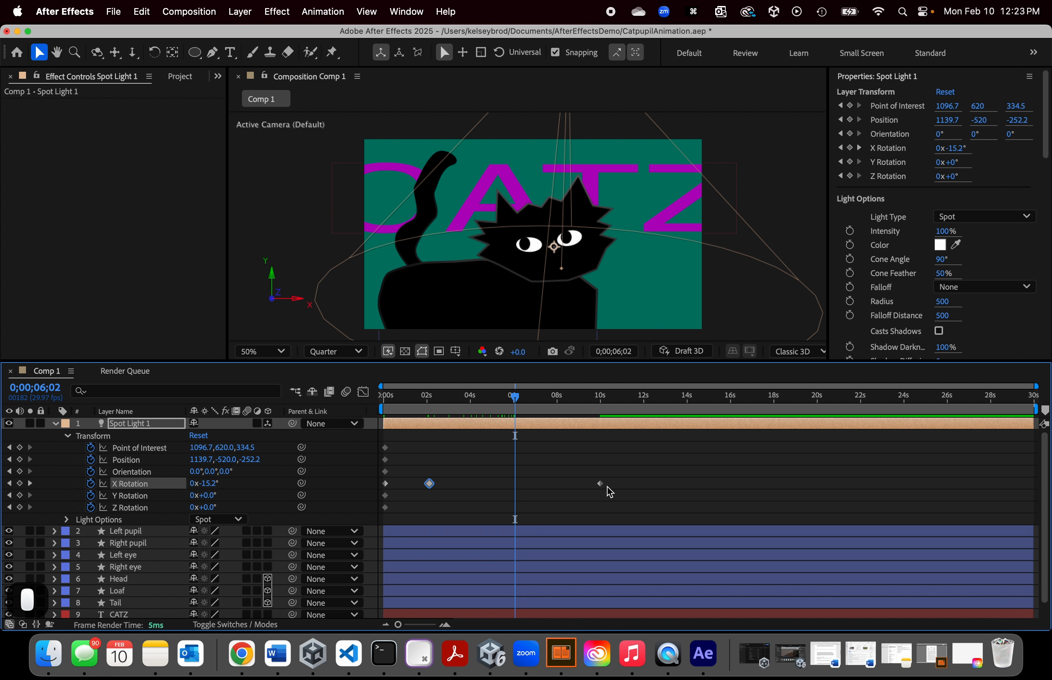
pyautogui.moveTo(601, 484); pyautogui.dragTo(515, 485)
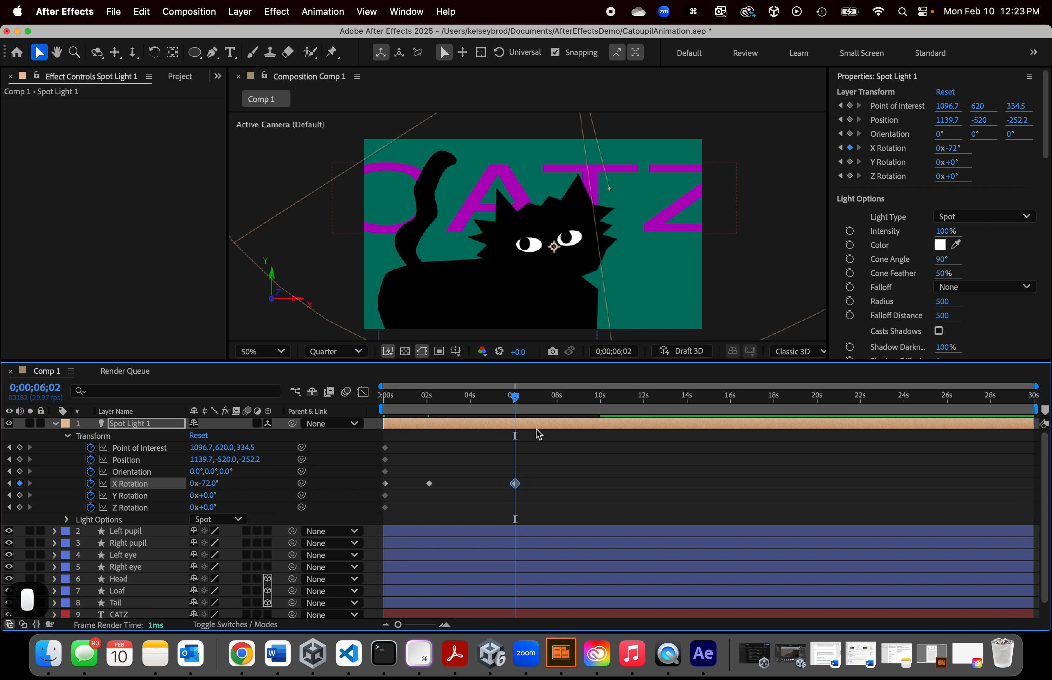
pyautogui.moveTo(515, 399); pyautogui.dragTo(600, 411)
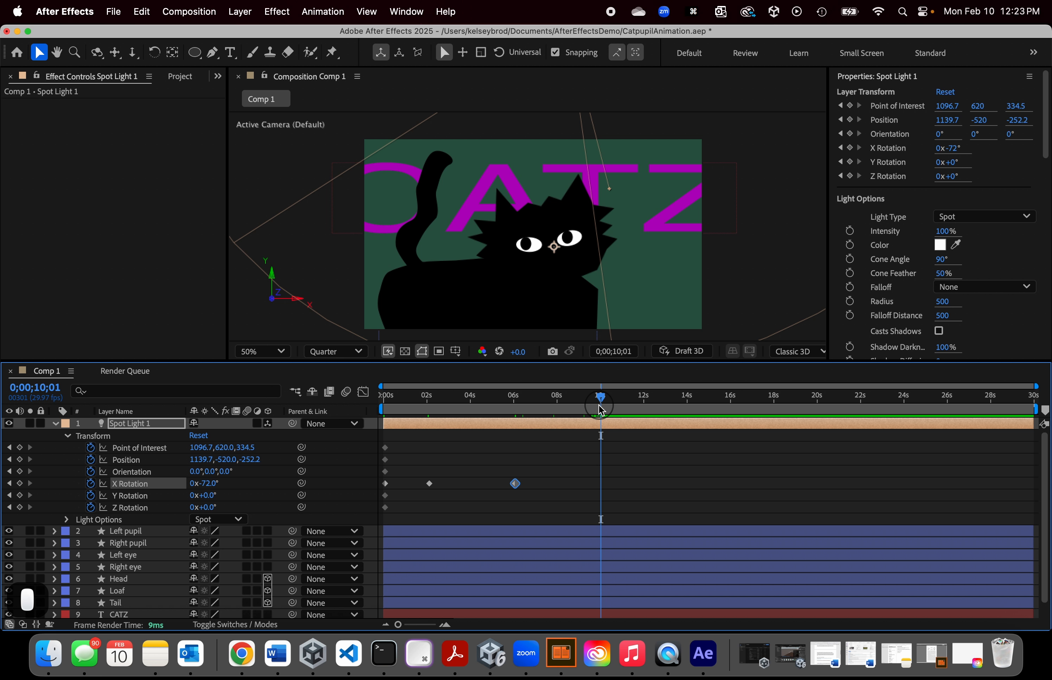
pyautogui.click(429, 484)
pyautogui.press('super+c')
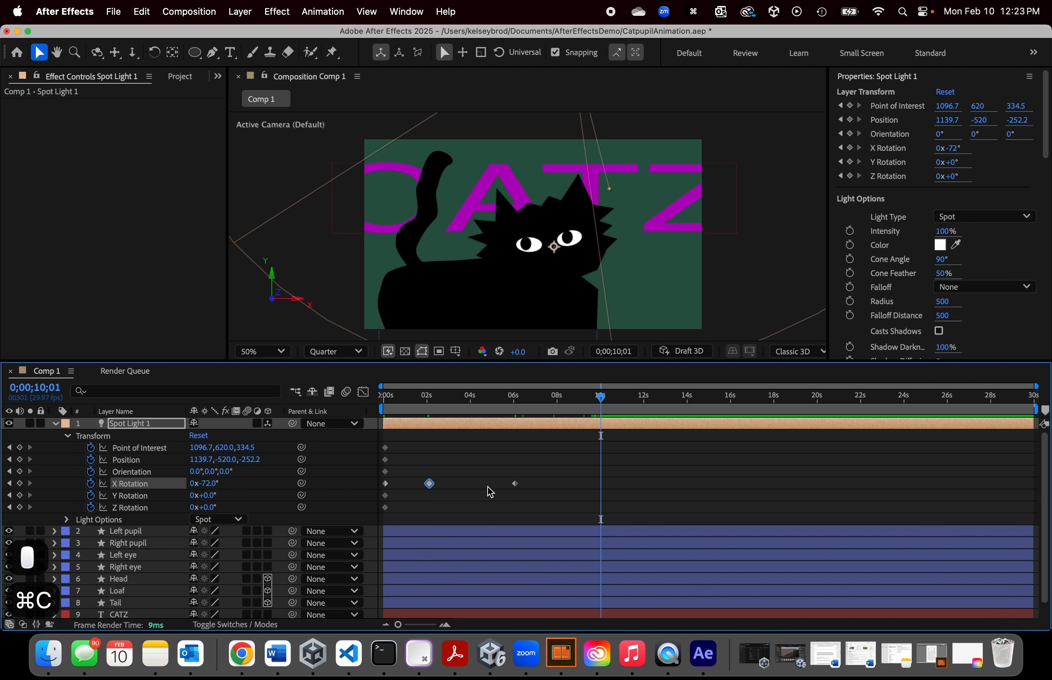
pyautogui.press('super+v')
# Step: Paste copies of the -72° X Rotation keyframe at 14 seconds and the 42° keyframe at about 18 seconds
pyautogui.click(516, 484)
pyautogui.press('super+c')
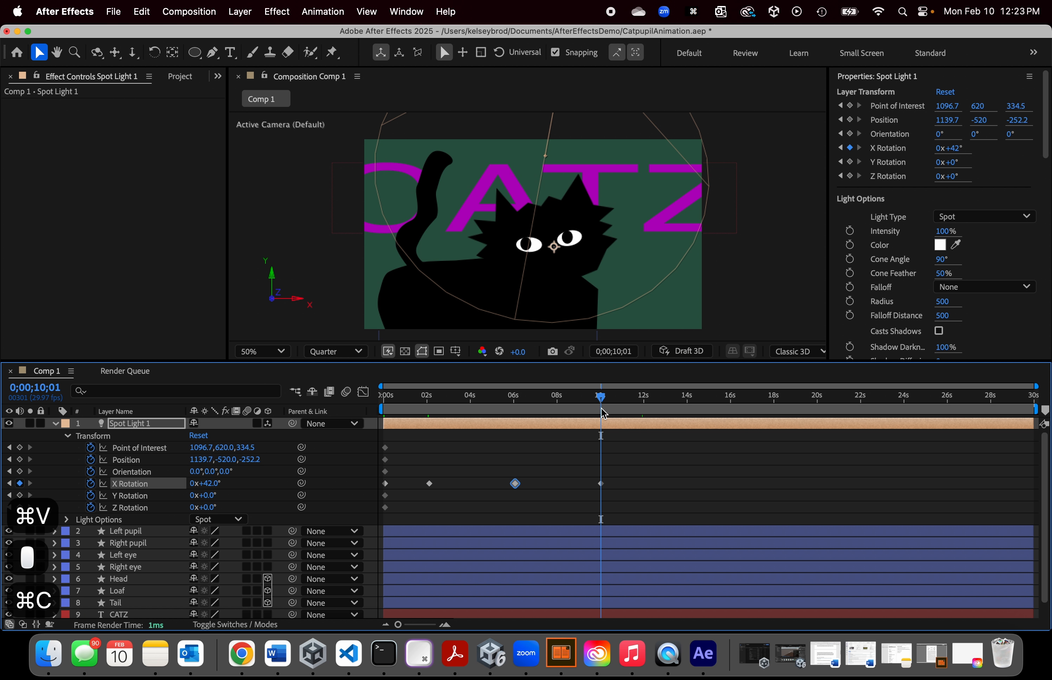
pyautogui.moveTo(601, 398); pyautogui.dragTo(691, 409)
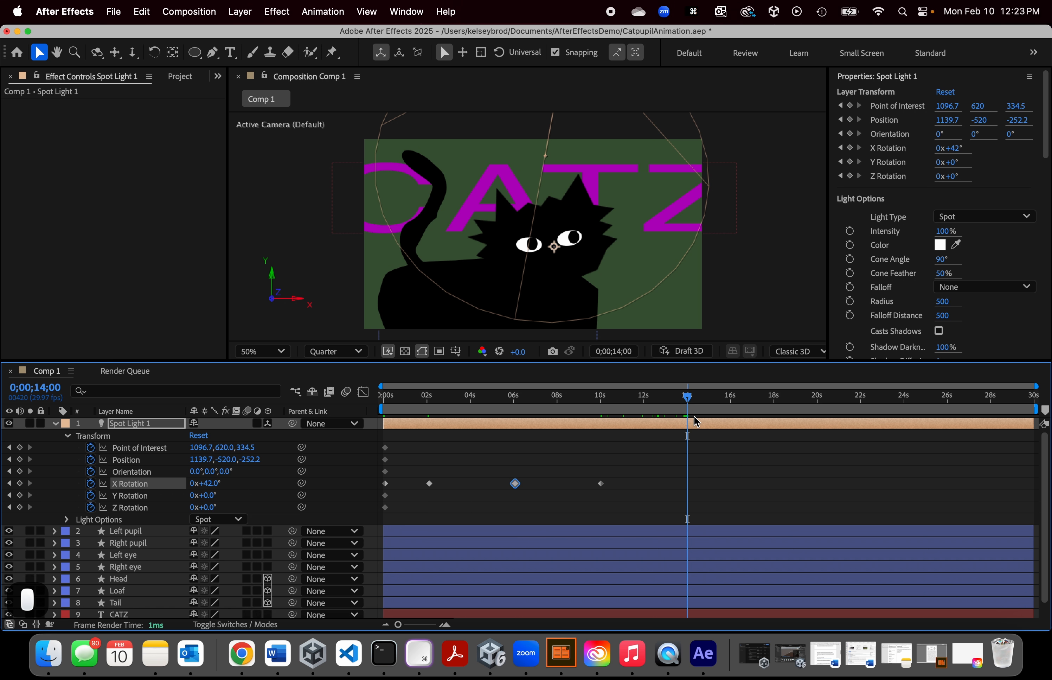
pyautogui.press('super+v')
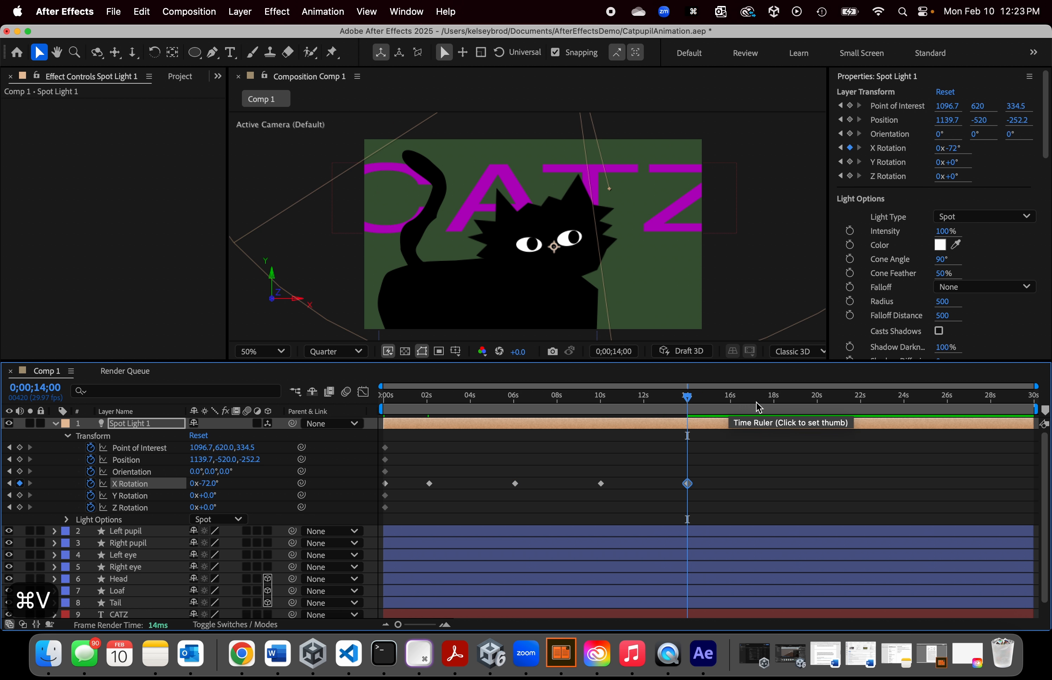
pyautogui.click(773, 404)
pyautogui.click(601, 483)
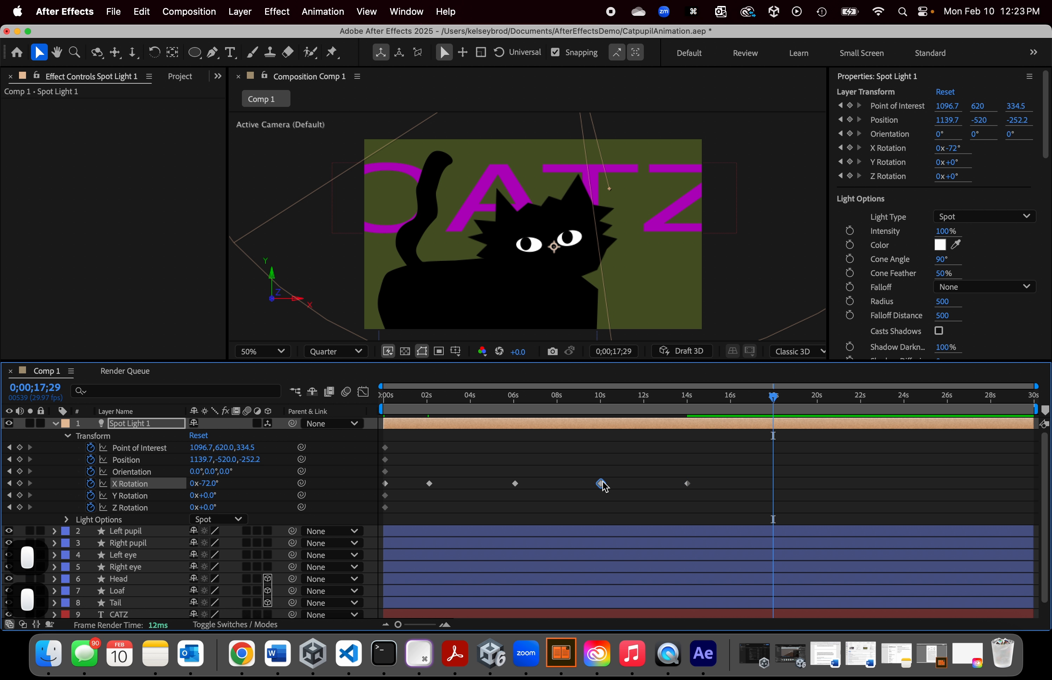
pyautogui.press('super+c')
pyautogui.press('super+v')
# Step: Paste copies of the -72° X Rotation keyframe at about 22 seconds and the 42° keyframe at about 26 seconds
pyautogui.click(687, 484)
pyautogui.press('super+c')
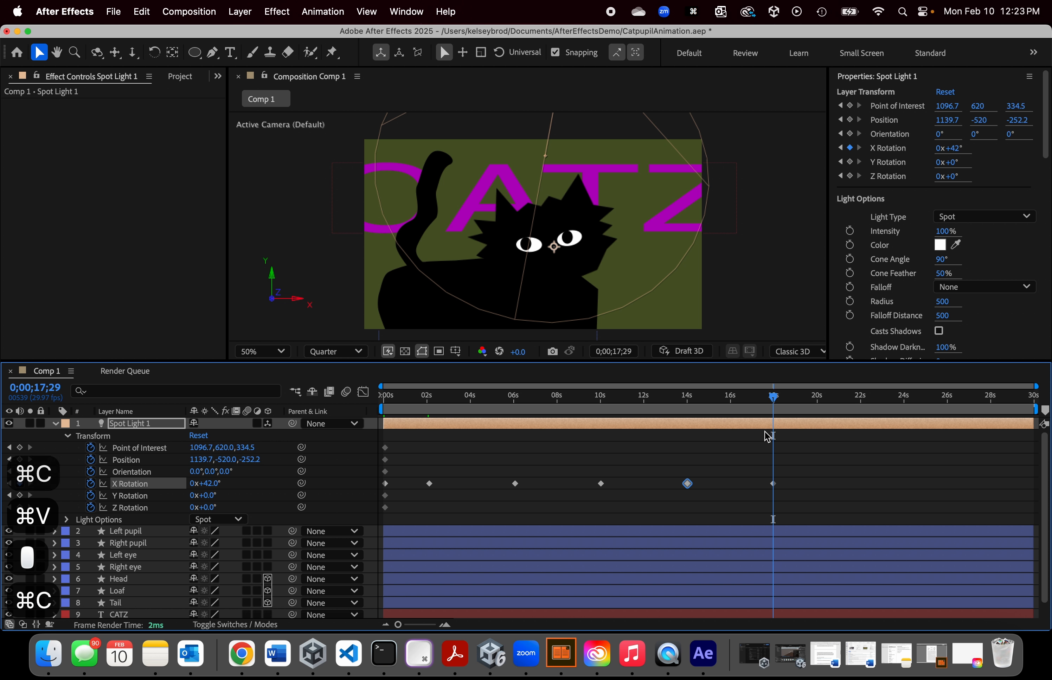
pyautogui.moveTo(773, 398); pyautogui.dragTo(860, 401)
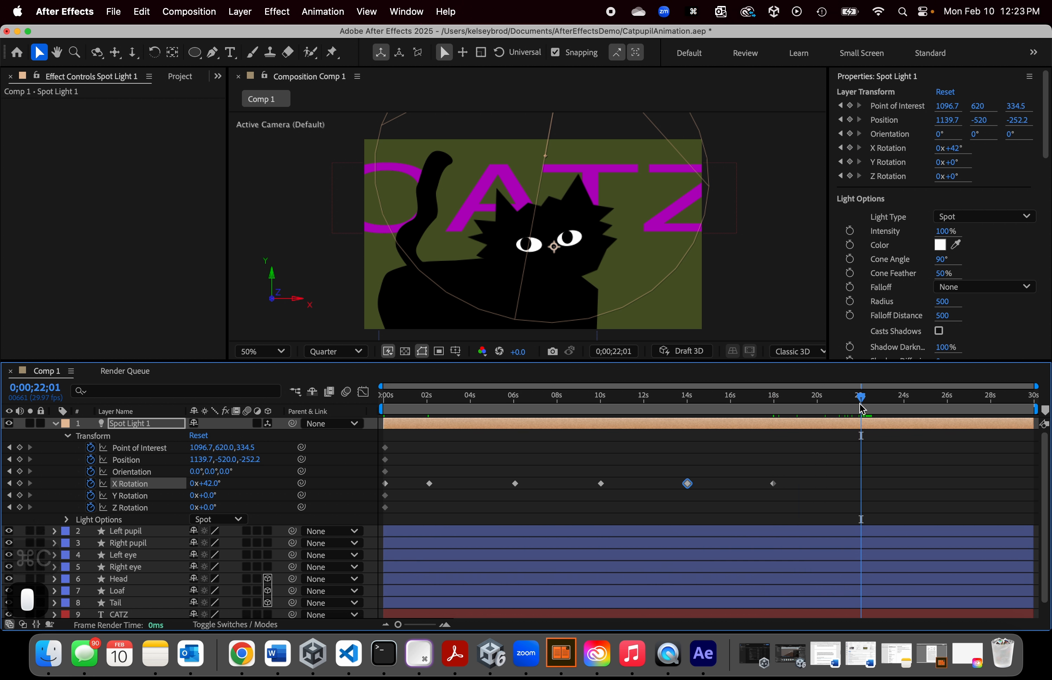
pyautogui.press('super+v')
pyautogui.click(774, 485)
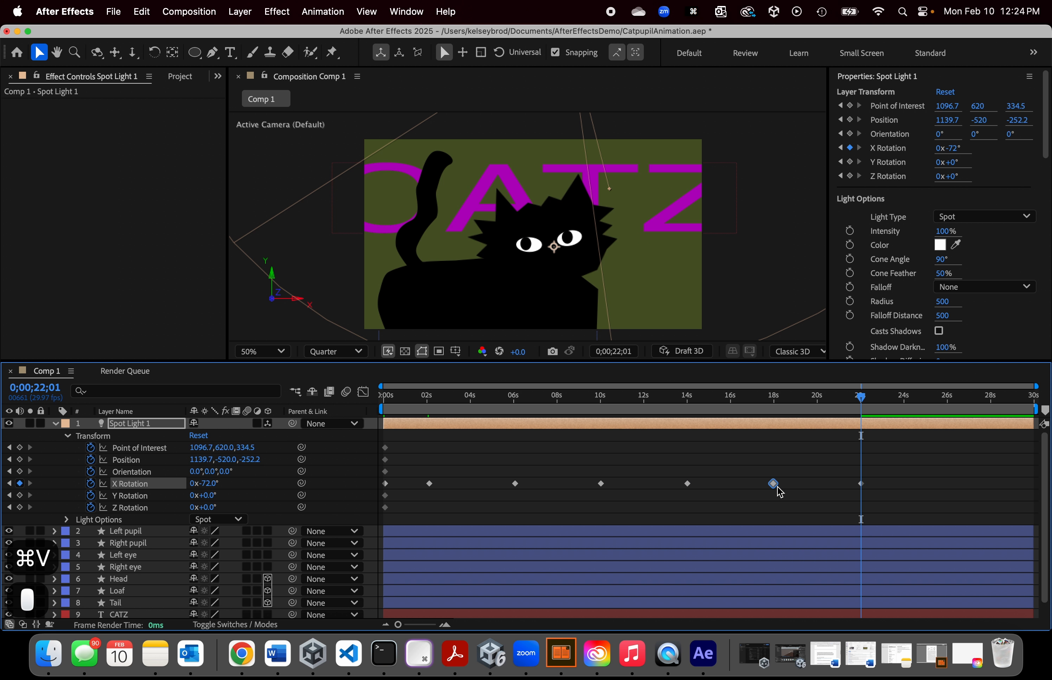
pyautogui.press('super+c')
pyautogui.moveTo(865, 400); pyautogui.dragTo(948, 400)
pyautogui.press('super+v')
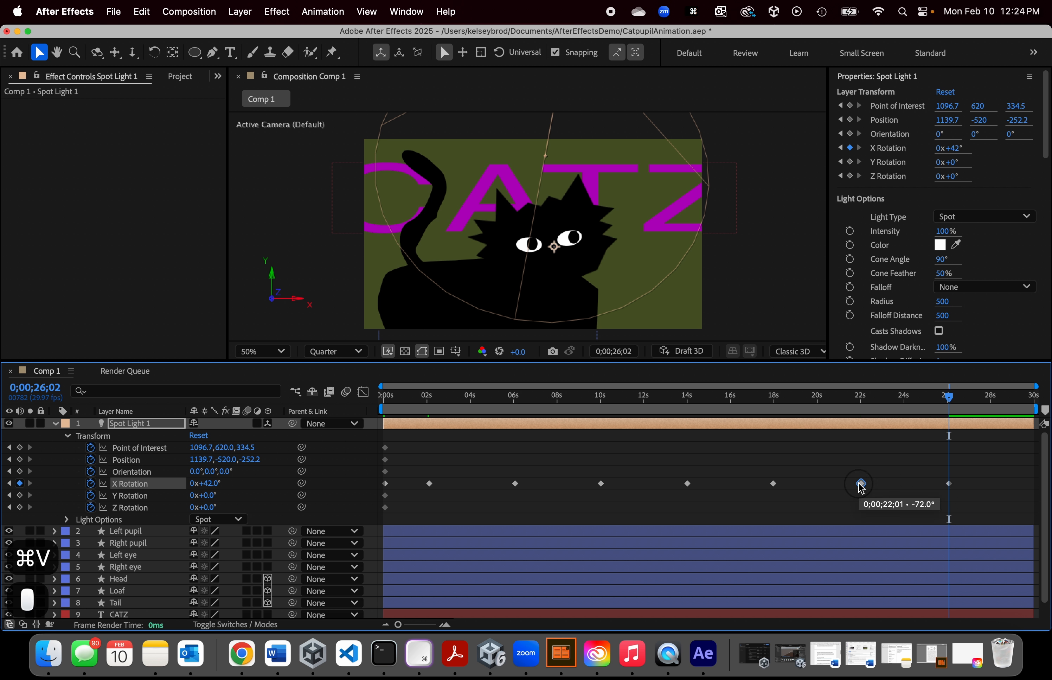
# Step: Paste a copy of the -72° X Rotation keyframe at the composition's end, 0;00;29;29
pyautogui.click(861, 484)
pyautogui.press('super+c')
pyautogui.click(1020, 400)
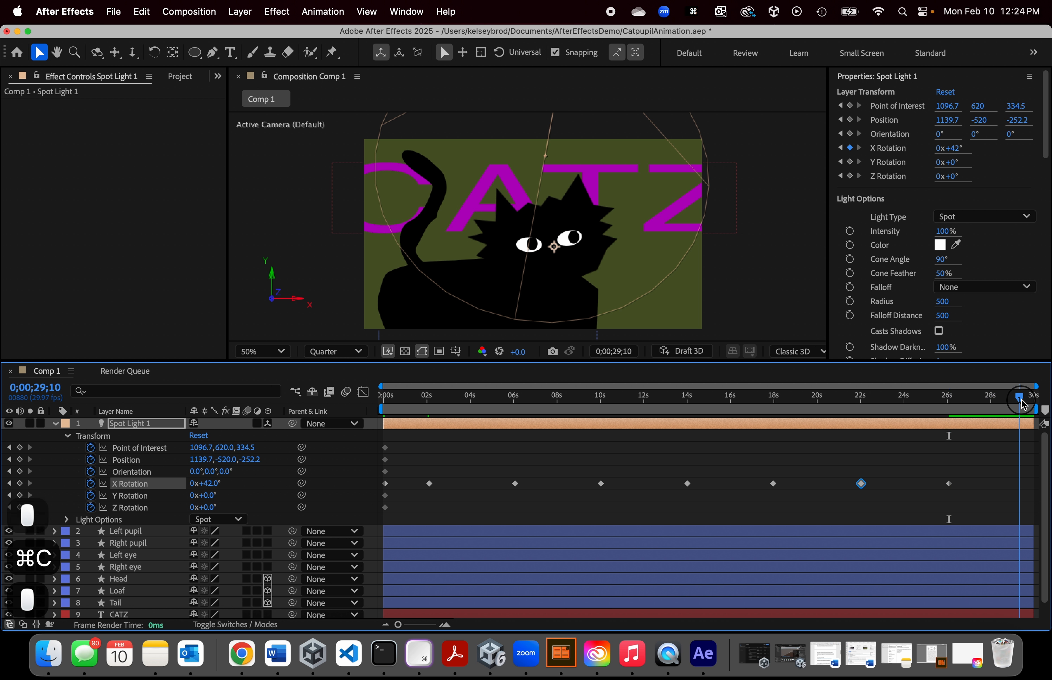
pyautogui.moveTo(1023, 404); pyautogui.dragTo(1042, 403)
pyautogui.press('super+v')
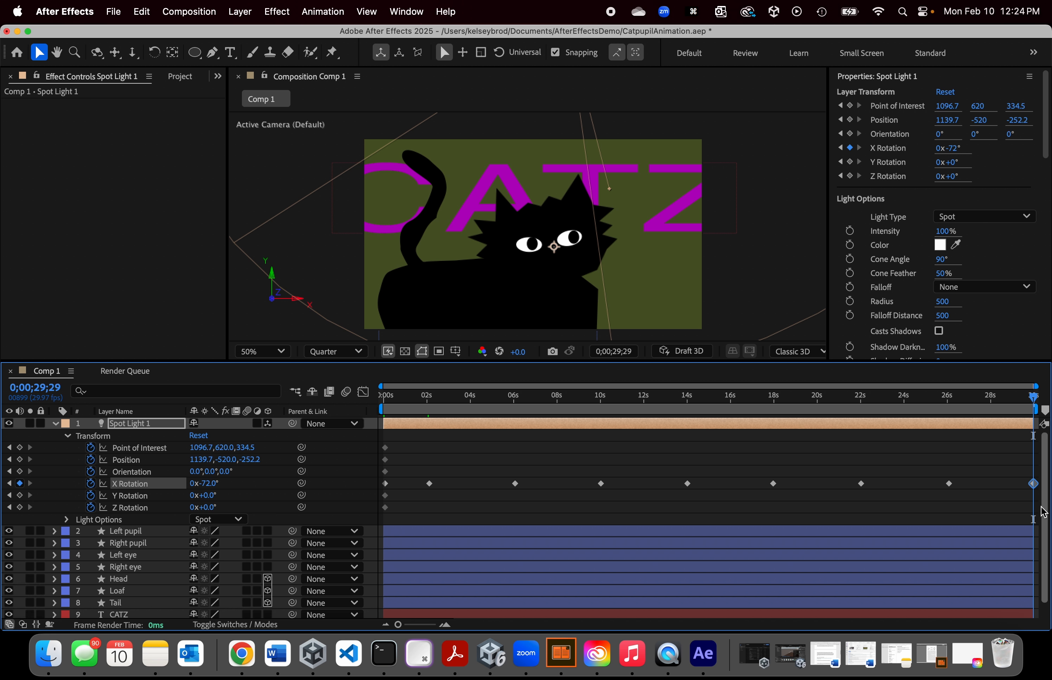
pyautogui.click(1025, 481)
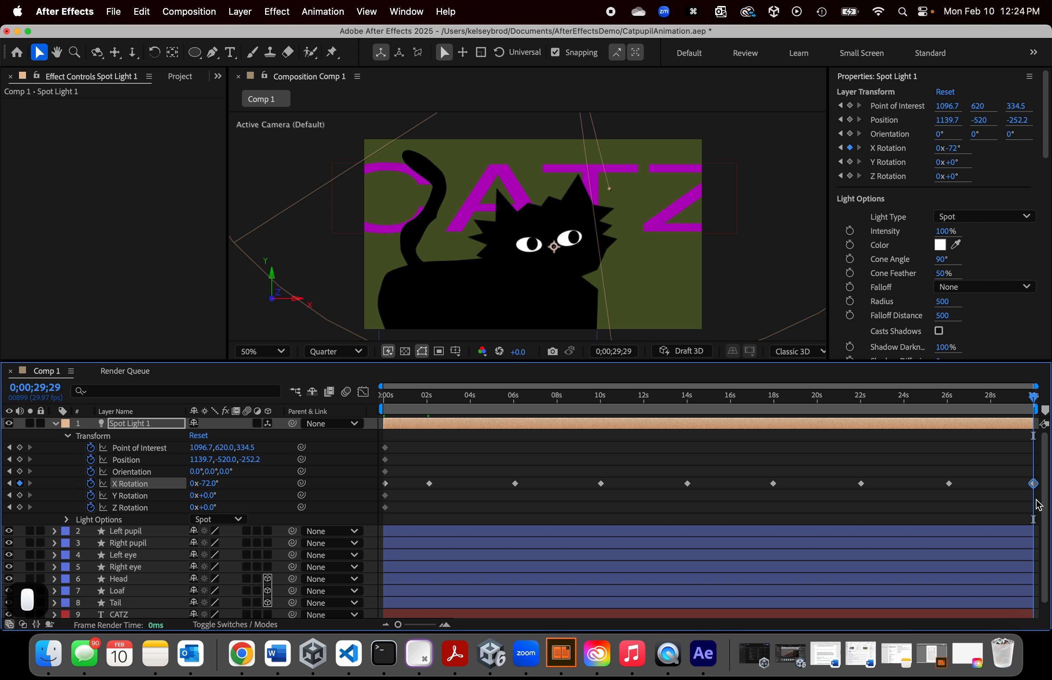
# Step: Apply Easy Ease to all of the spot light's keyframes and preview the animation from the composition's start
pyautogui.moveTo(1036, 501); pyautogui.dragTo(366, 449)
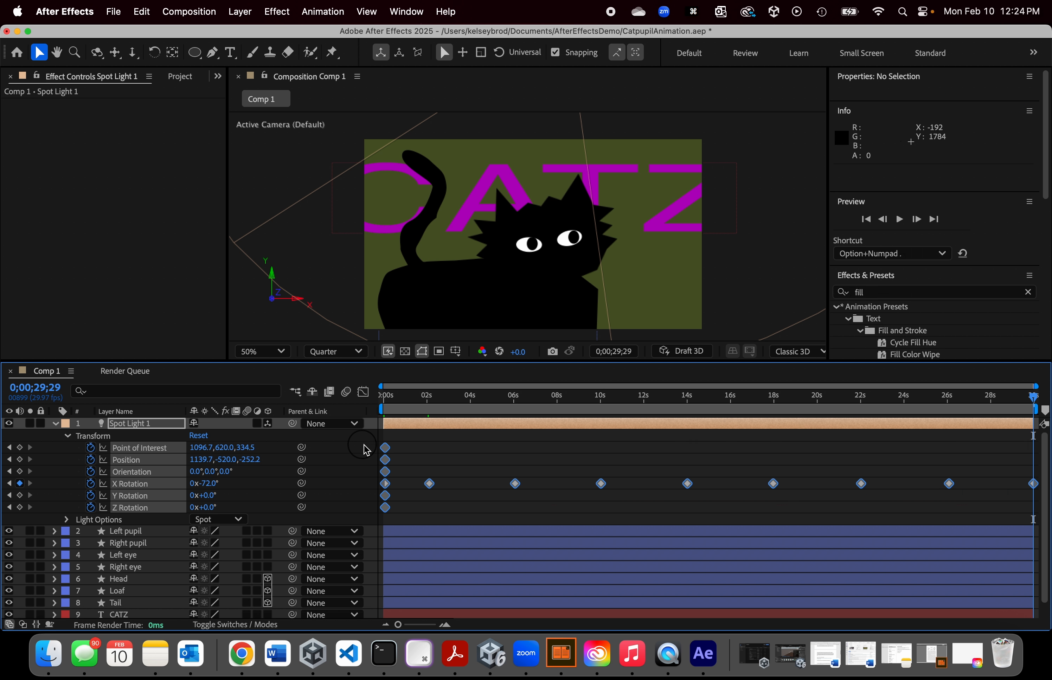
pyautogui.rightClick(384, 459)
pyautogui.moveTo(509, 616)
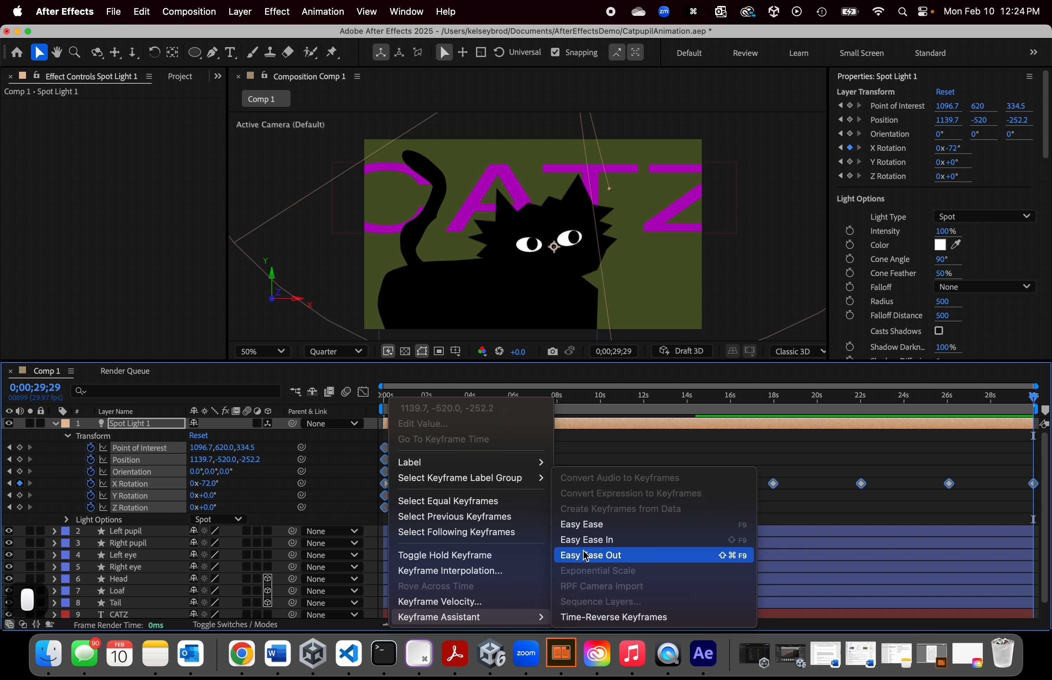
pyautogui.click(586, 525)
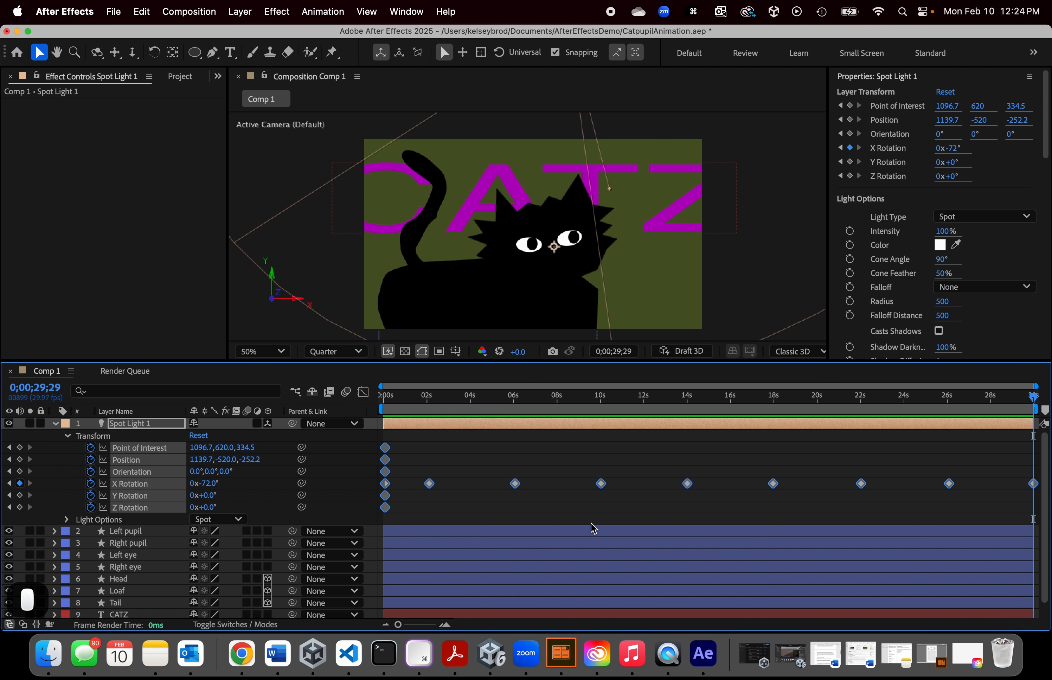
pyautogui.press('space')
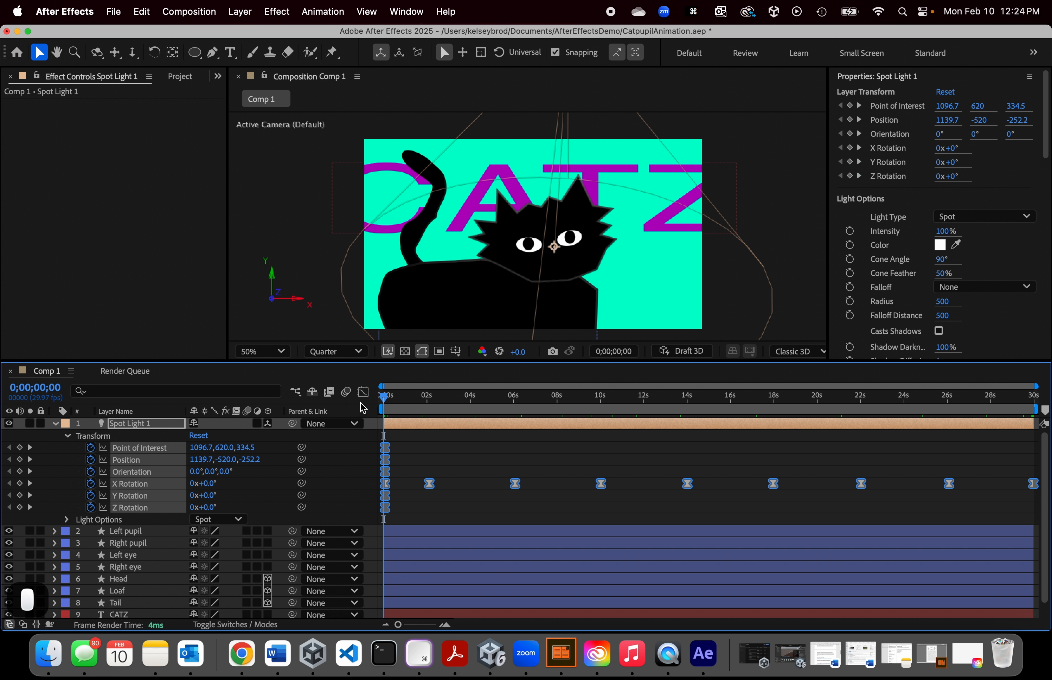
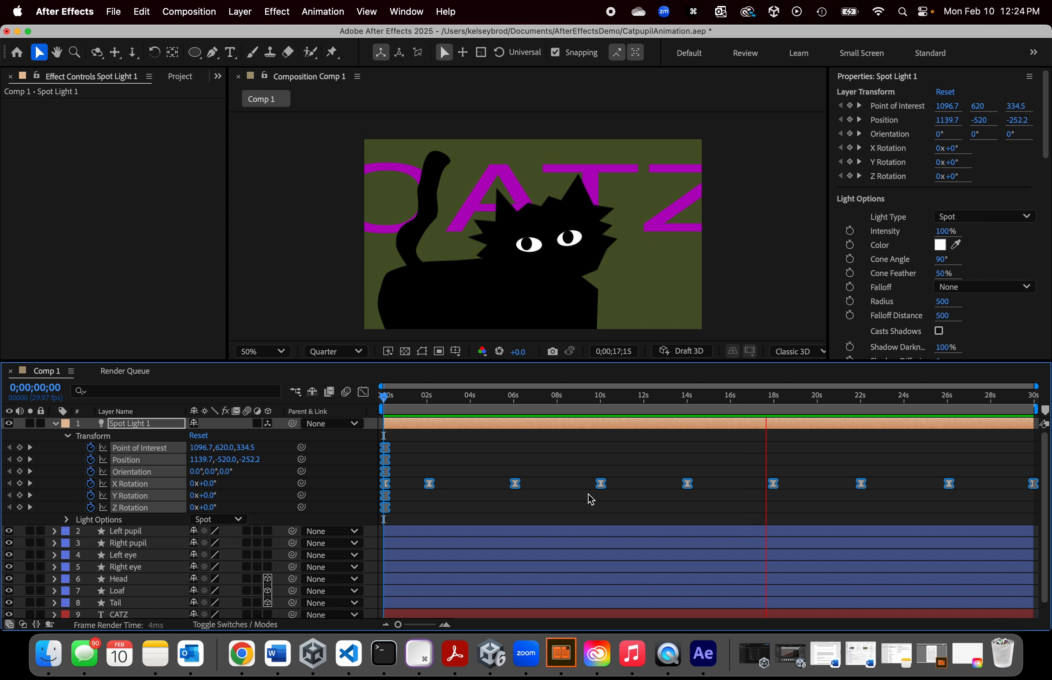
pyautogui.press('space')
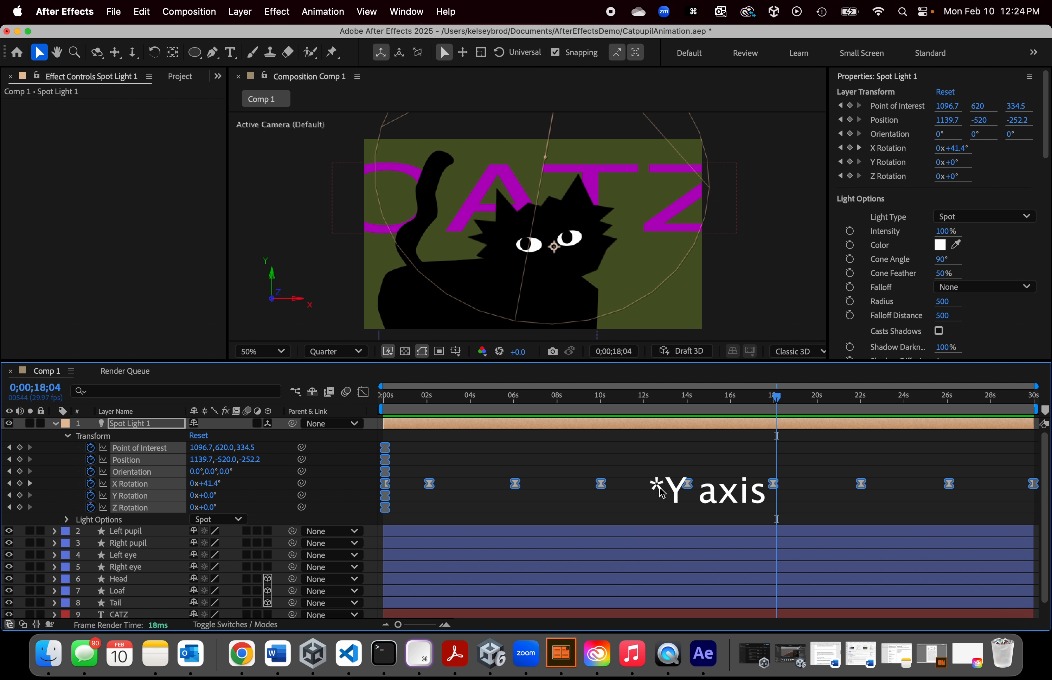
# Step: Delete all of the spot light's X Rotation keyframes except the one at the timeline's start
pyautogui.moveTo(398, 625); pyautogui.dragTo(380, 630)
pyautogui.click(605, 465)
pyautogui.moveTo(422, 467); pyautogui.dragTo(1036, 505)
pyautogui.press('BackSpace')
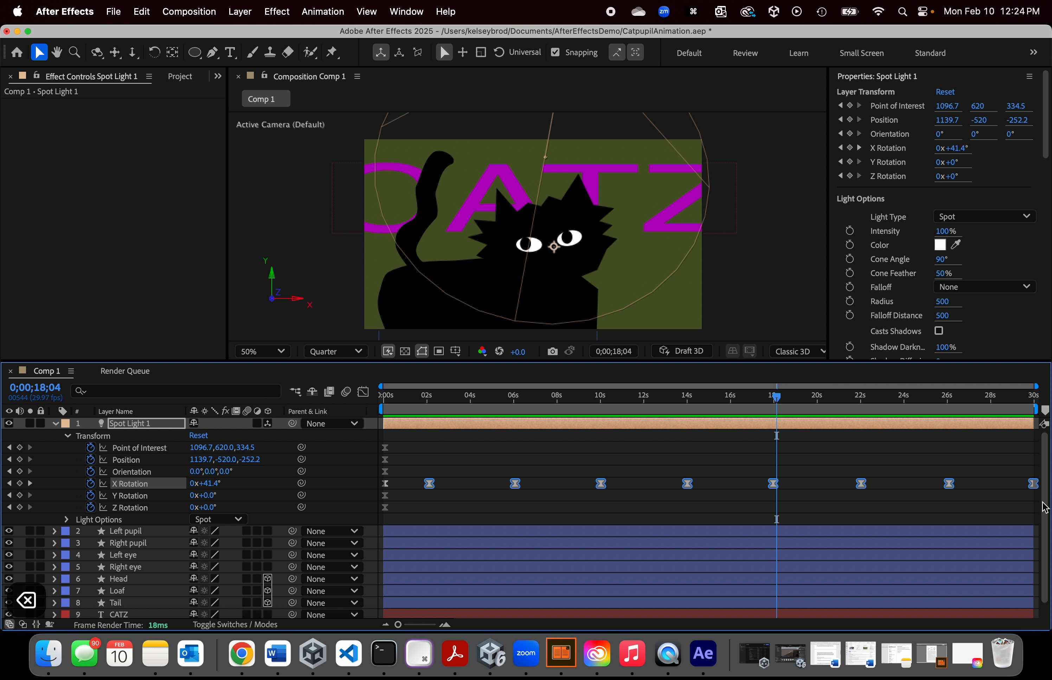
# Step: Add a 69° Y Rotation keyframe at 0;00;04;00 for the spot light and set its Intensity to 170%
pyautogui.moveTo(779, 402); pyautogui.dragTo(470, 424)
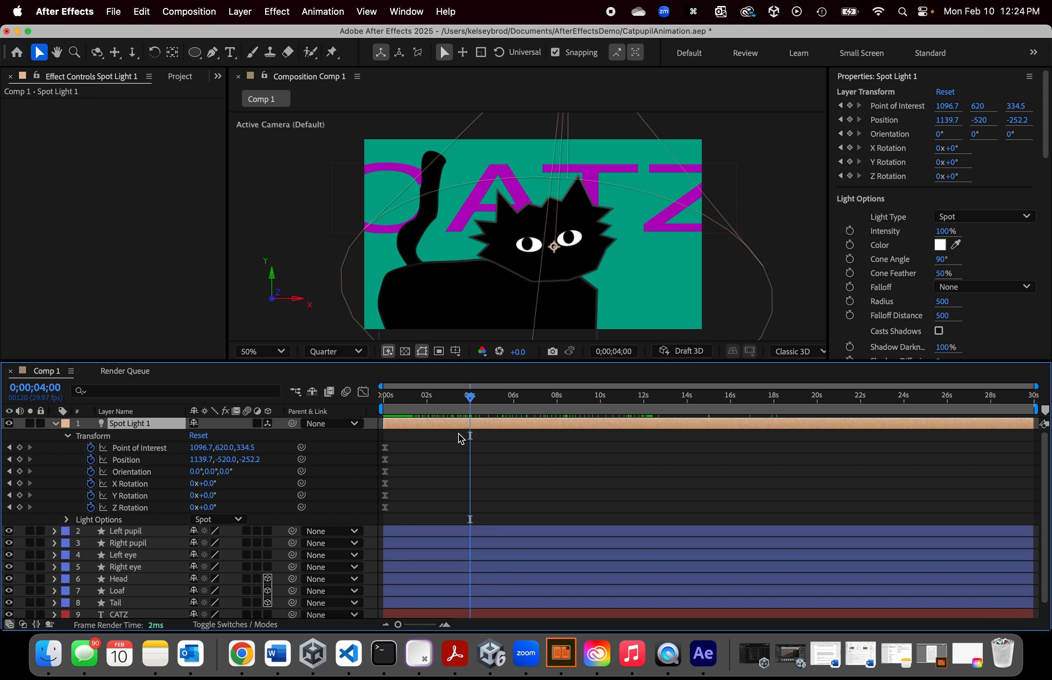
pyautogui.moveTo(206, 495); pyautogui.dragTo(258, 502)
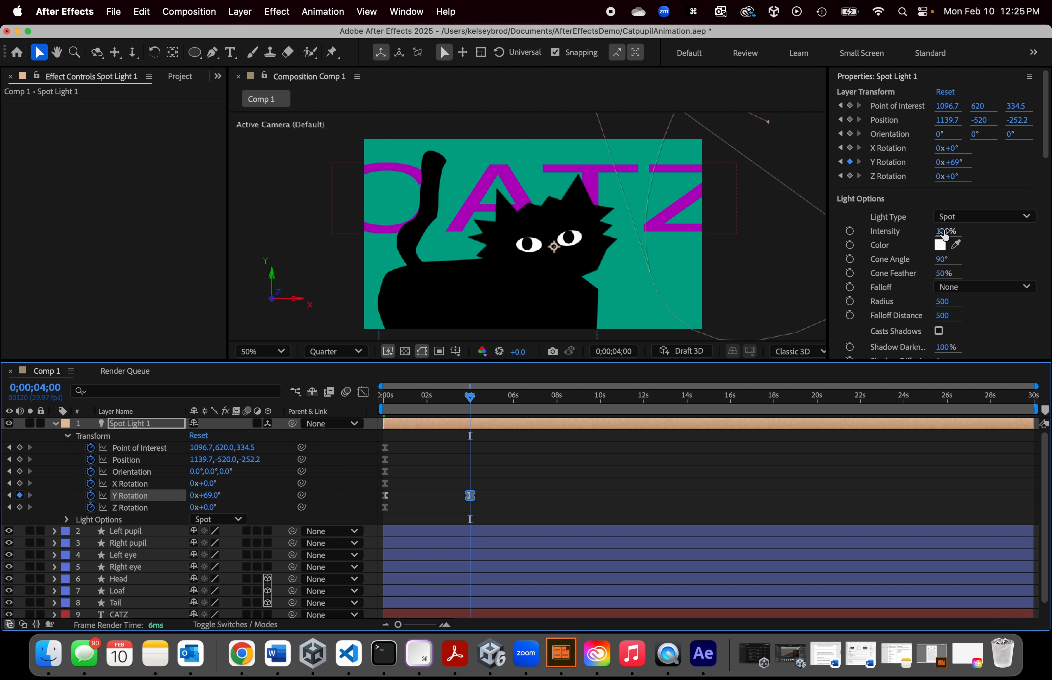
pyautogui.moveTo(945, 234); pyautogui.dragTo(1002, 234)
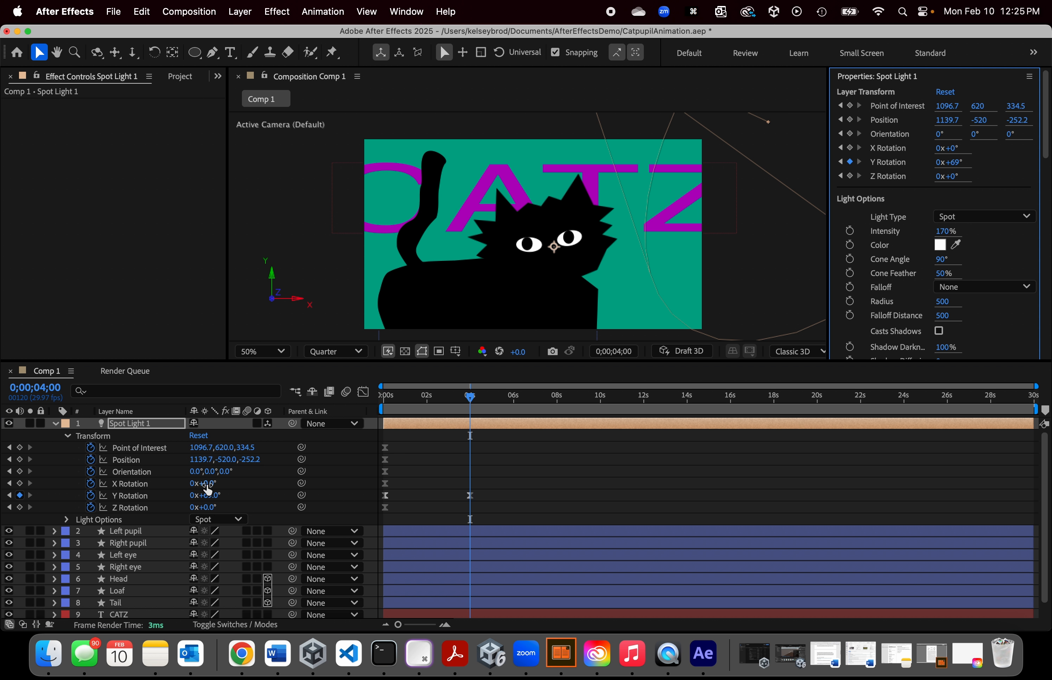
pyautogui.moveTo(206, 484); pyautogui.dragTo(213, 484)
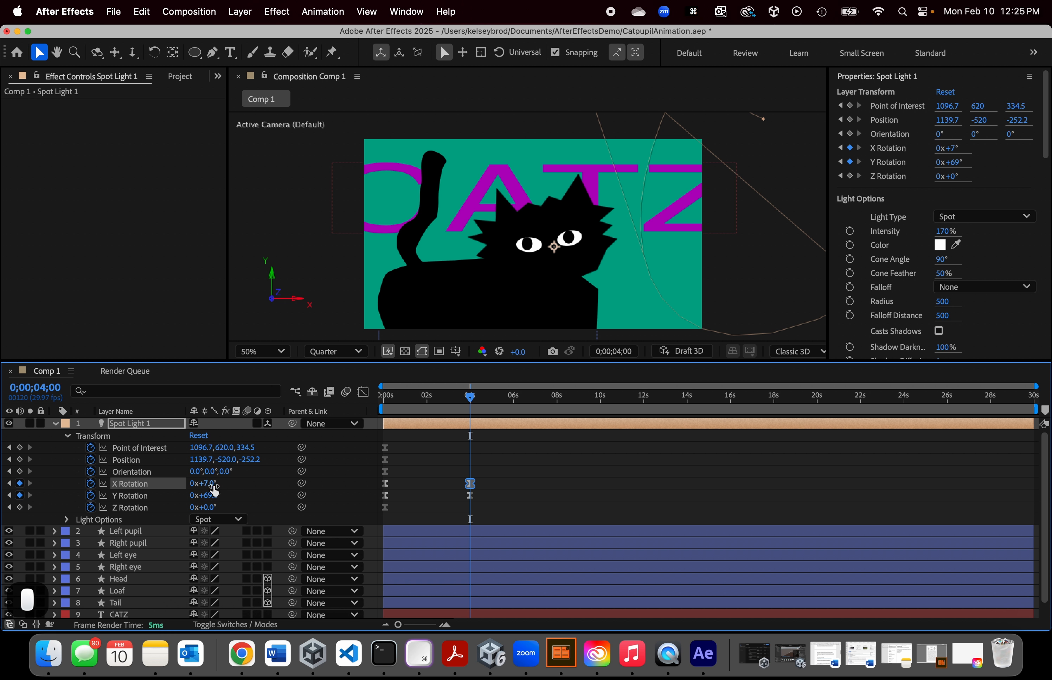
pyautogui.press('super+z')
pyautogui.press('super+z')
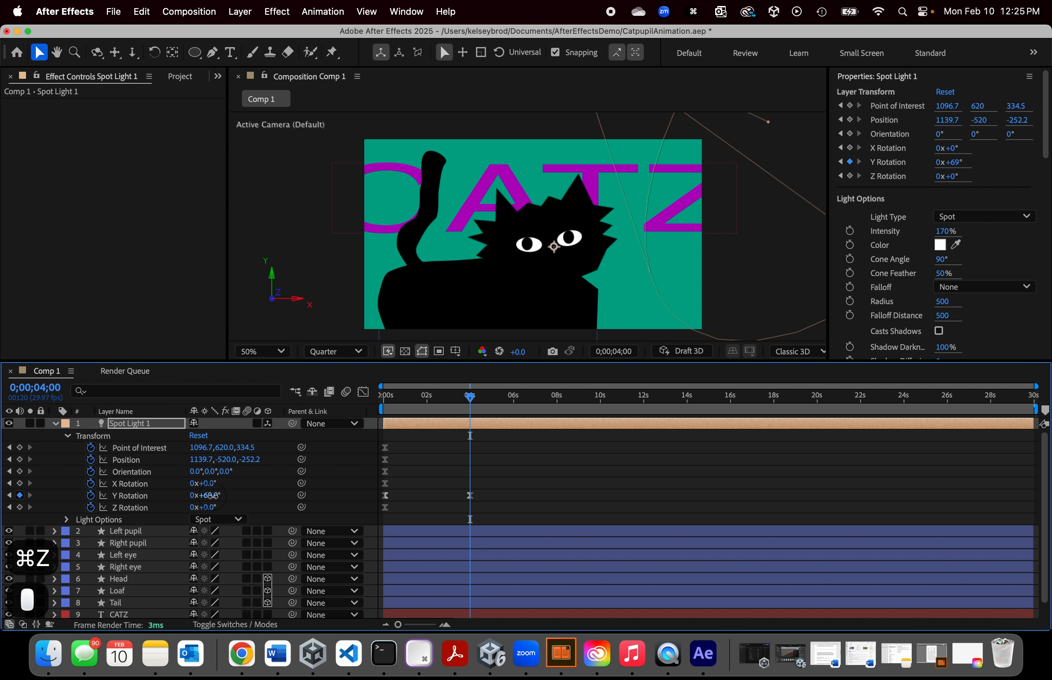
# Step: Set the spot light's Y Rotation keyframe at 4 seconds to -6°, its Intensity to 266% and its Cone Angle to 98°
pyautogui.moveTo(213, 496); pyautogui.dragTo(163, 500)
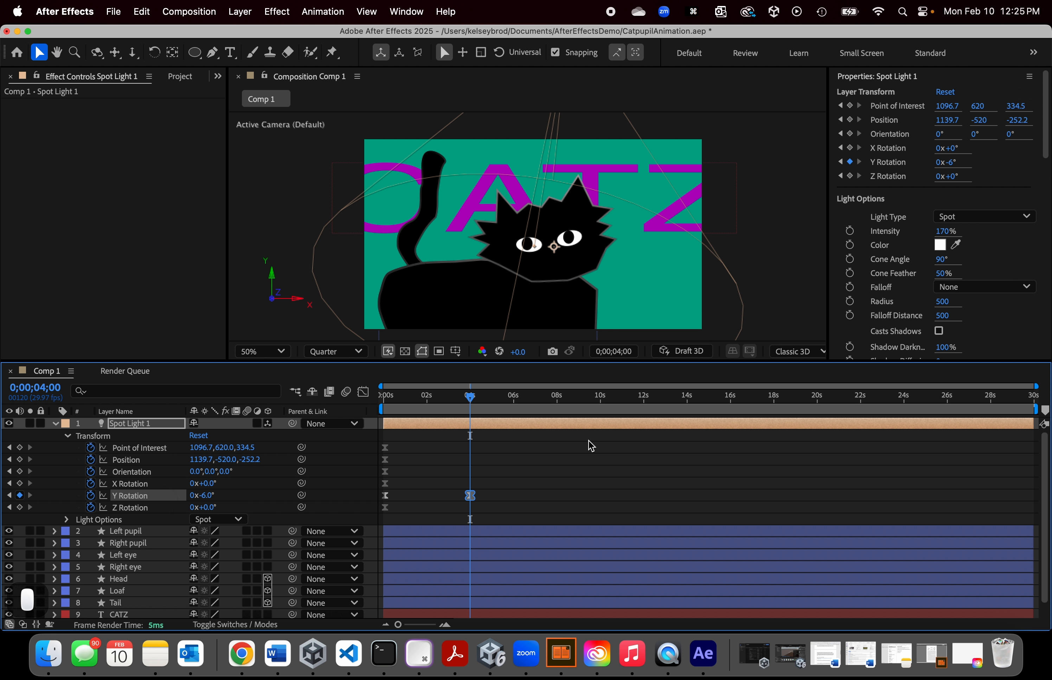
pyautogui.moveTo(941, 234); pyautogui.dragTo(1013, 231)
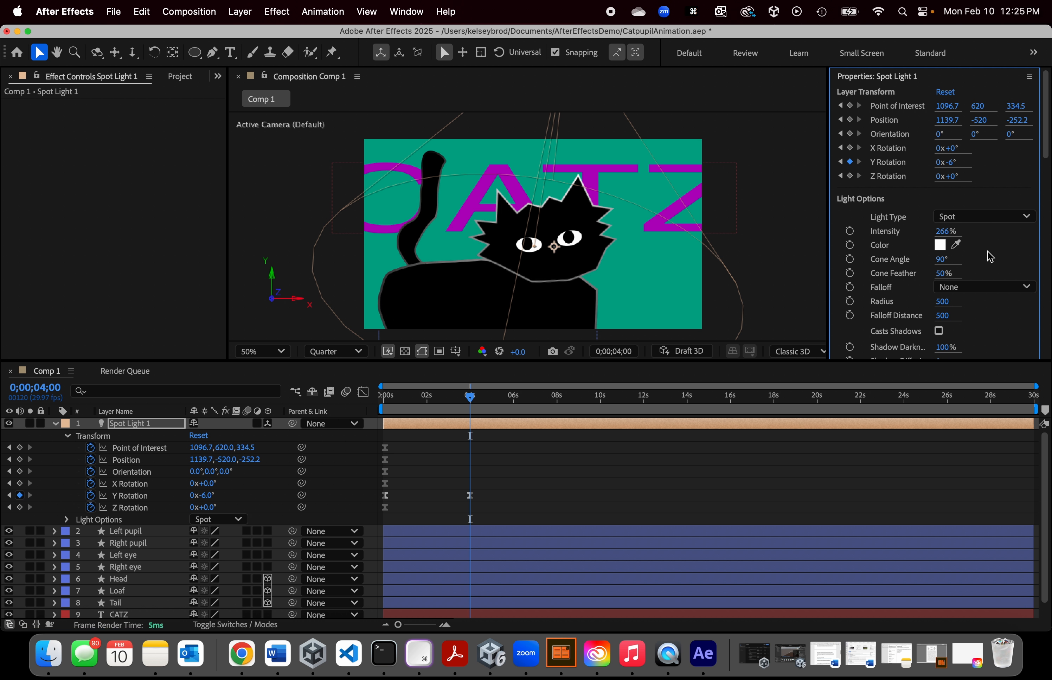
pyautogui.moveTo(940, 264); pyautogui.dragTo(949, 264)
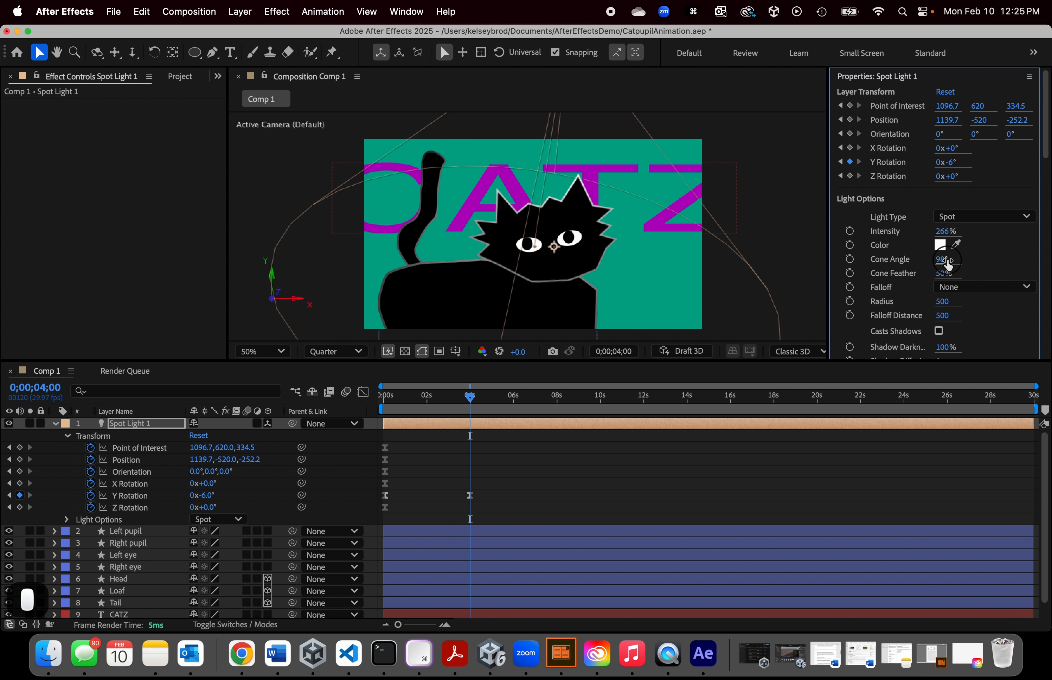
# Step: Try the Smooth falloff on the spot light and set Falloff back to None
pyautogui.scroll(-5, 941, 319)
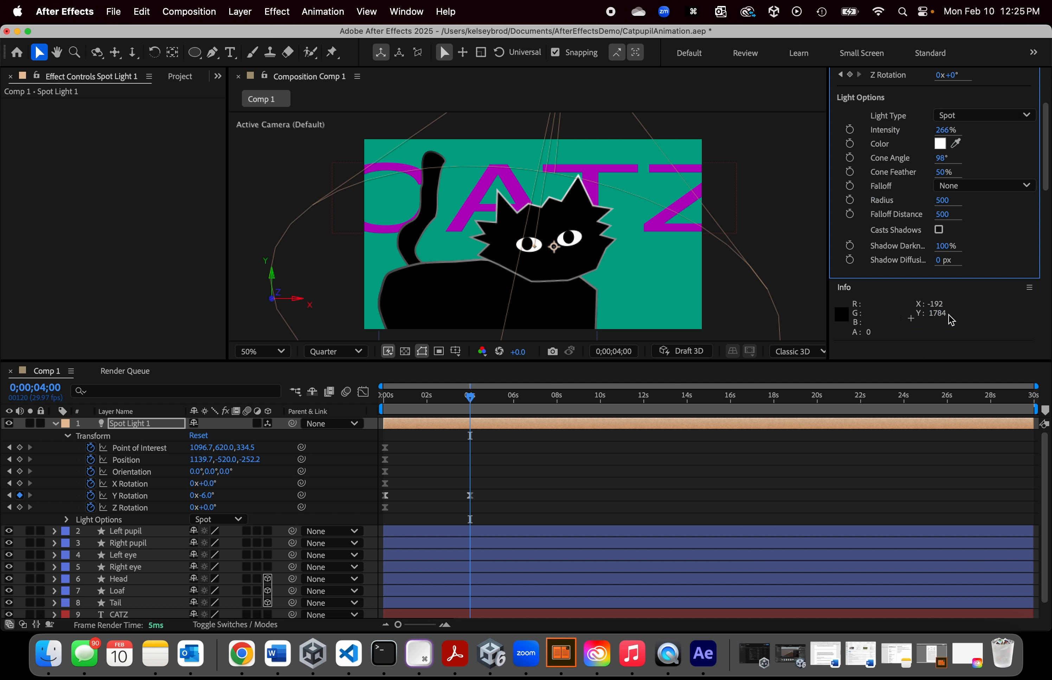
pyautogui.scroll(2, 951, 320)
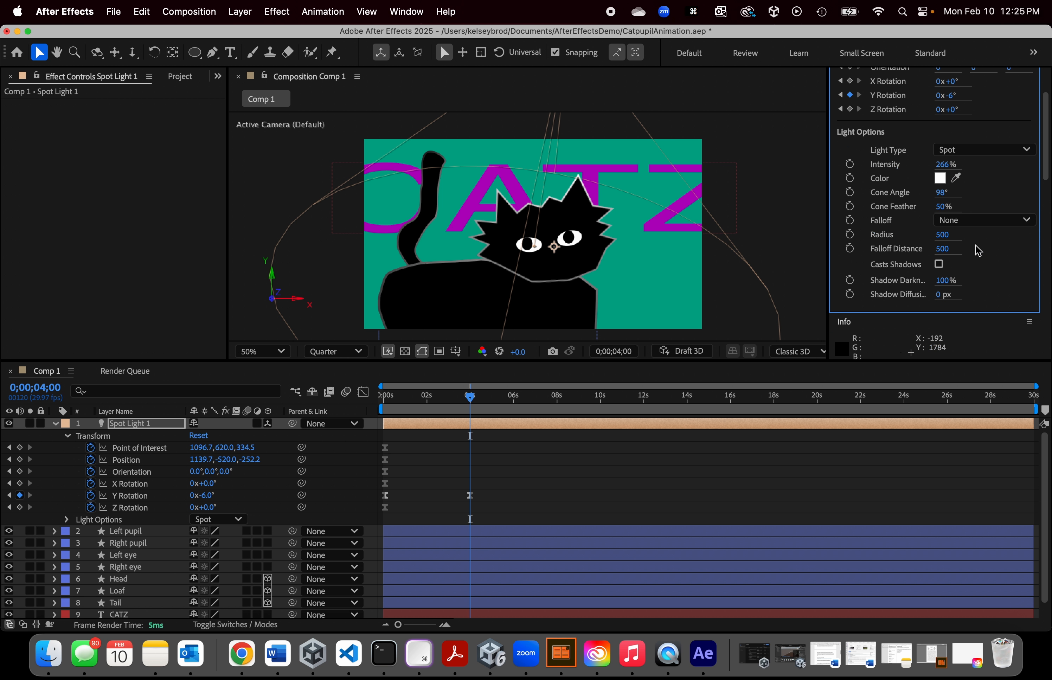
pyautogui.click(977, 220)
pyautogui.click(972, 259)
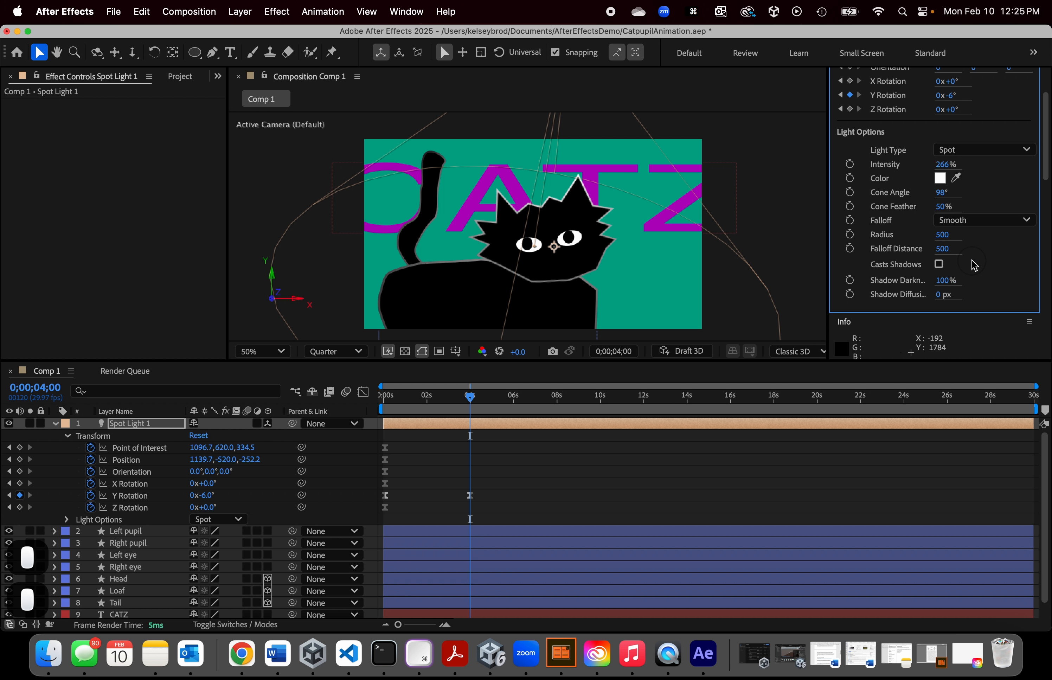
pyautogui.click(974, 227)
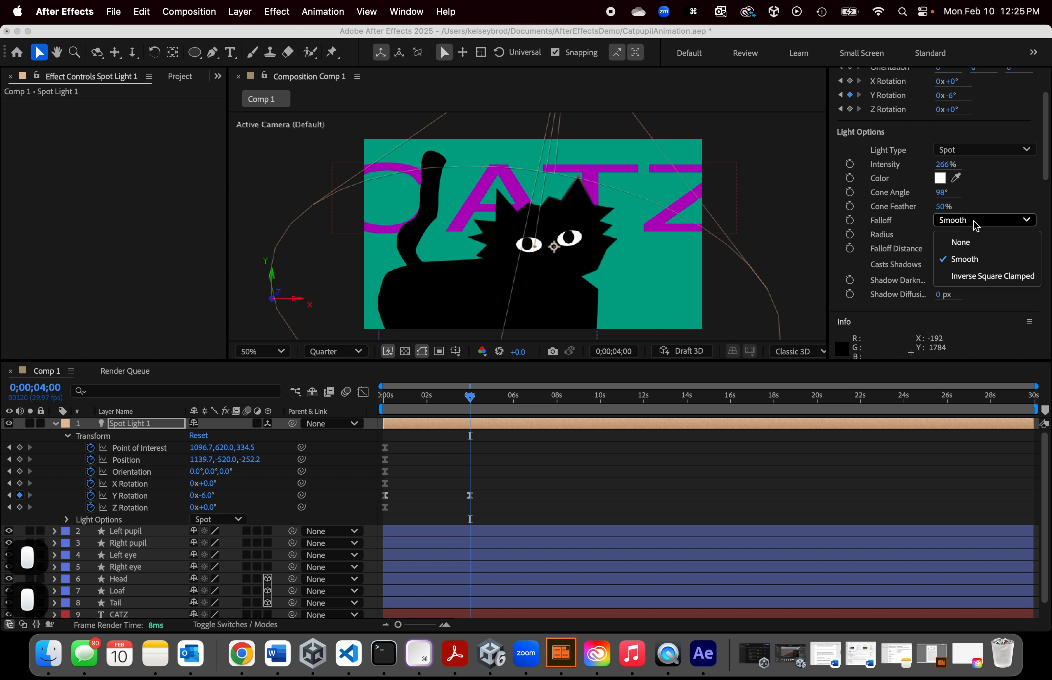
pyautogui.click(973, 243)
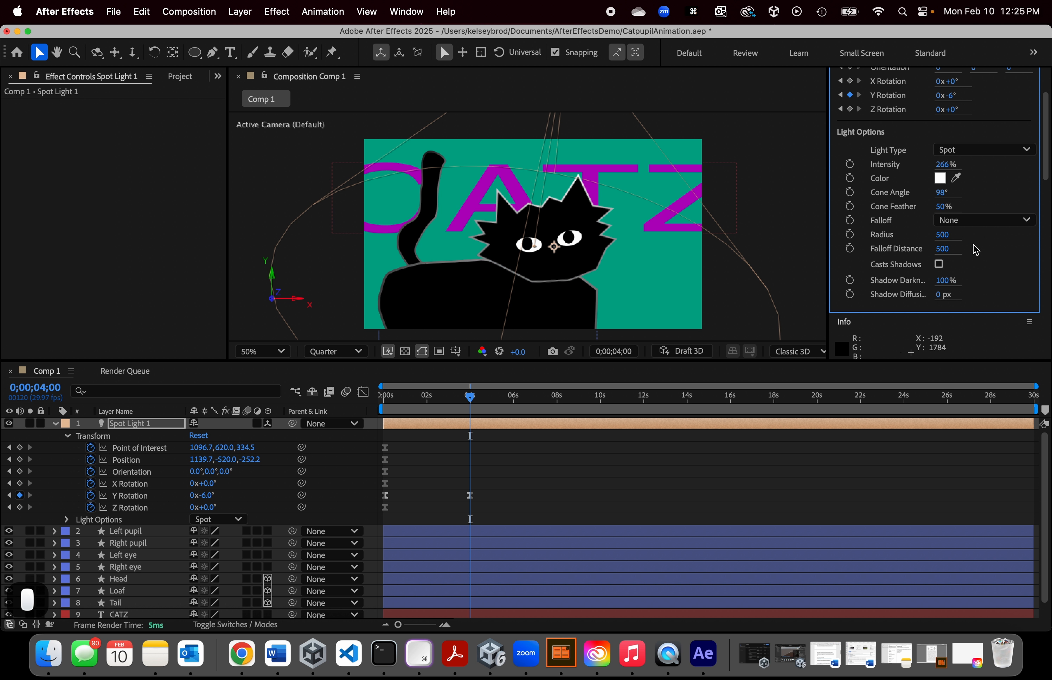
# Step: Try the Point light type on the spot light and switch it on to Parallel
pyautogui.click(974, 151)
pyautogui.click(974, 205)
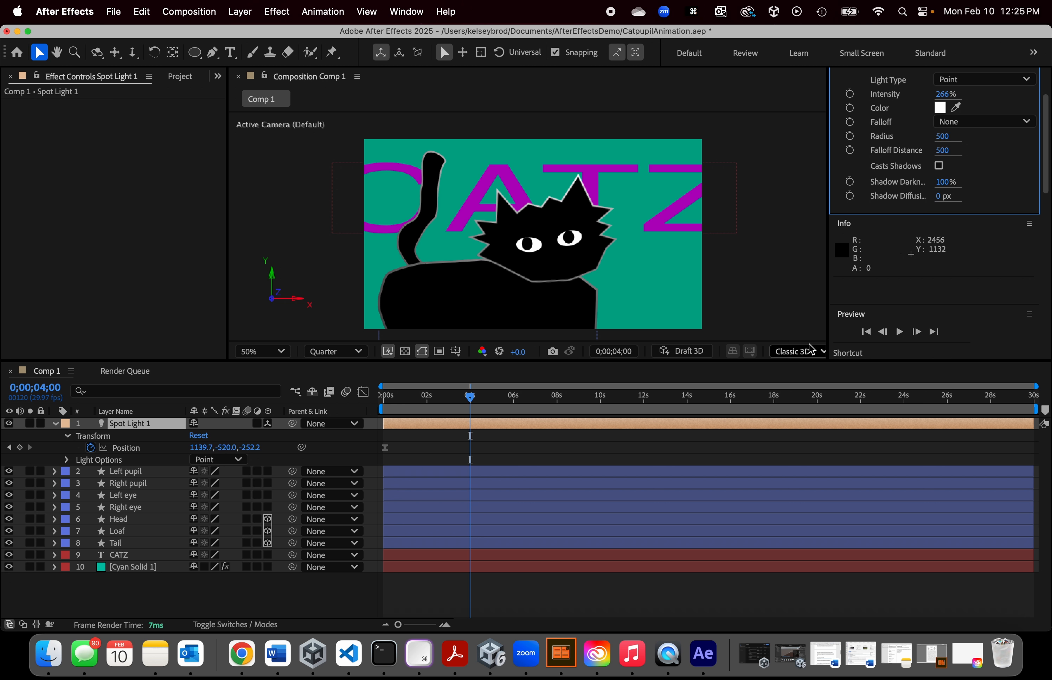
pyautogui.scroll(3, 950, 155)
pyautogui.click(975, 146)
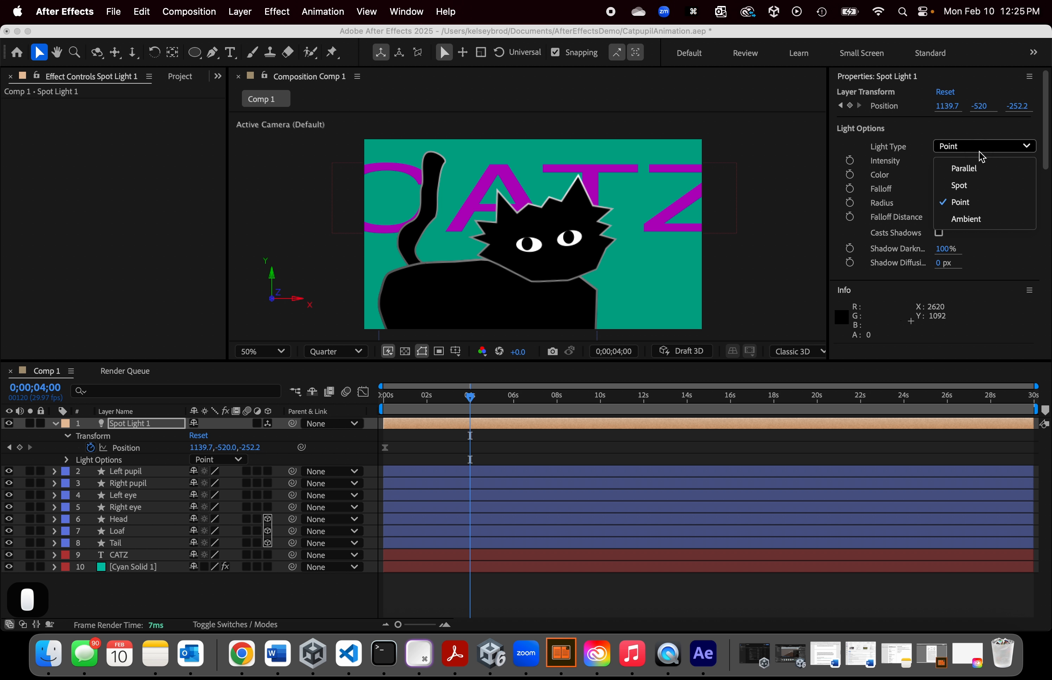
pyautogui.click(972, 169)
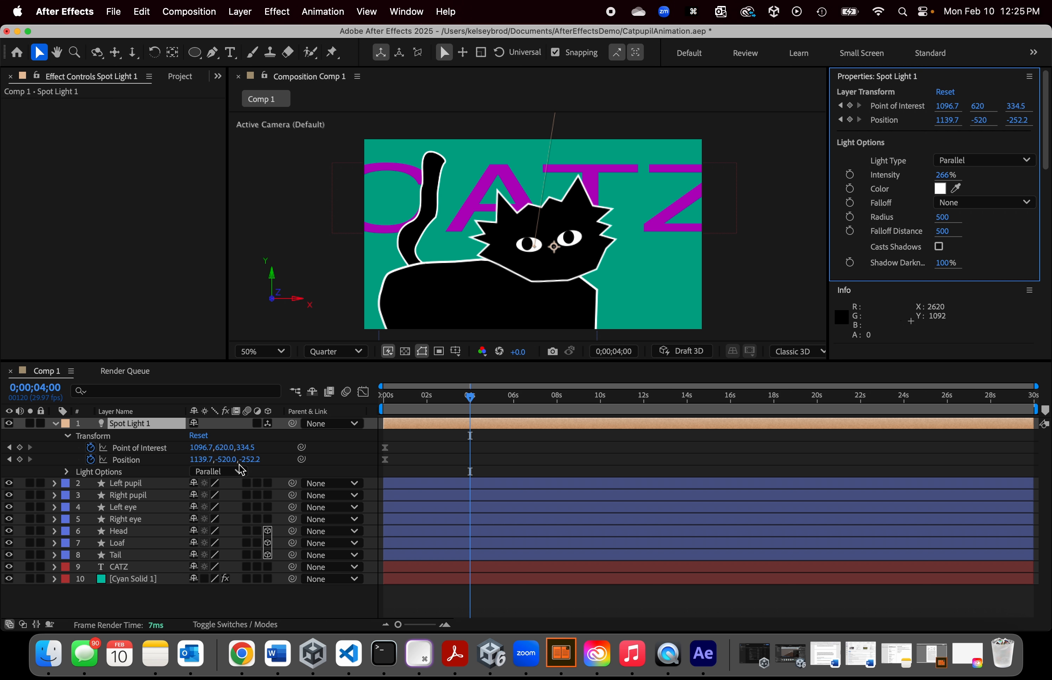
# Step: Try moving the parallel light's Y position to -531 and its point of interest's Y to 579, and undo both changes
pyautogui.moveTo(229, 460)
pyautogui.mouseDown()
pyautogui.moveTo(283, 462)
pyautogui.moveTo(131, 454)
pyautogui.moveTo(245, 459)
pyautogui.moveTo(234, 460)
pyautogui.moveTo(298, 447)
pyautogui.moveTo(203, 454)
pyautogui.mouseUp()
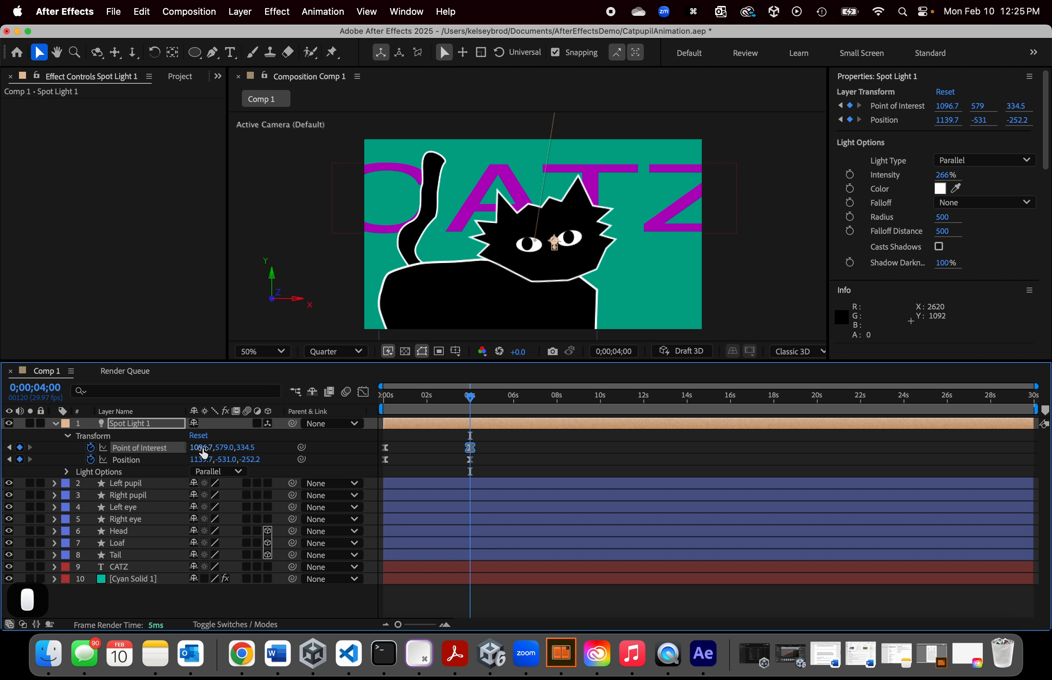
pyautogui.press('super+z')
pyautogui.press('super+z')
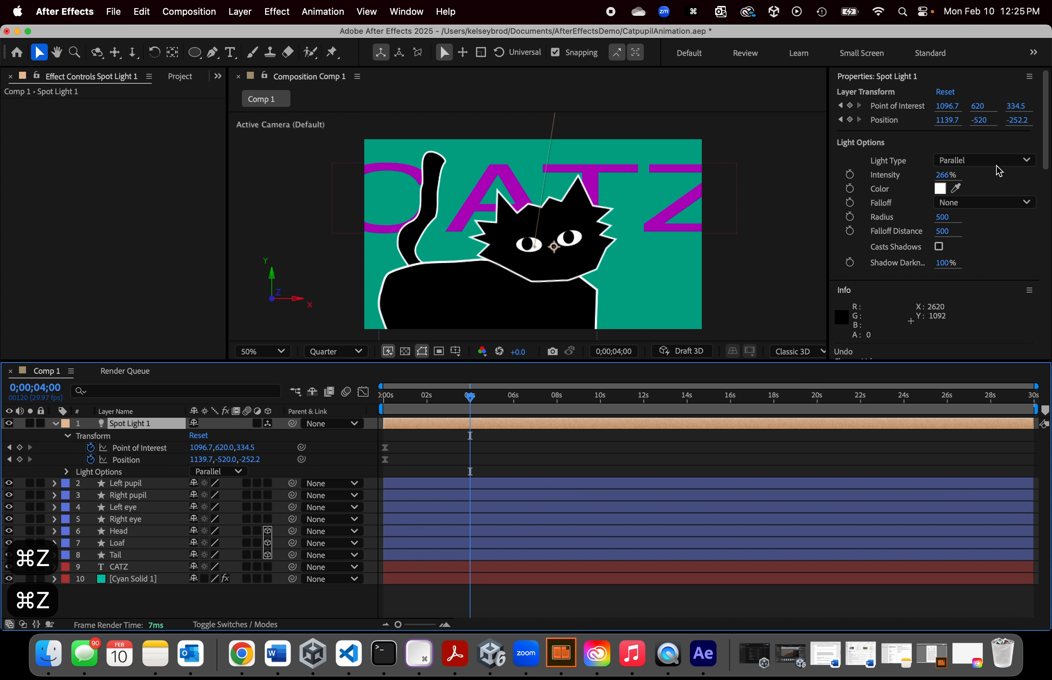
# Step: Try the Ambient light type and set the light type back to Spot
pyautogui.click(1000, 161)
pyautogui.click(982, 233)
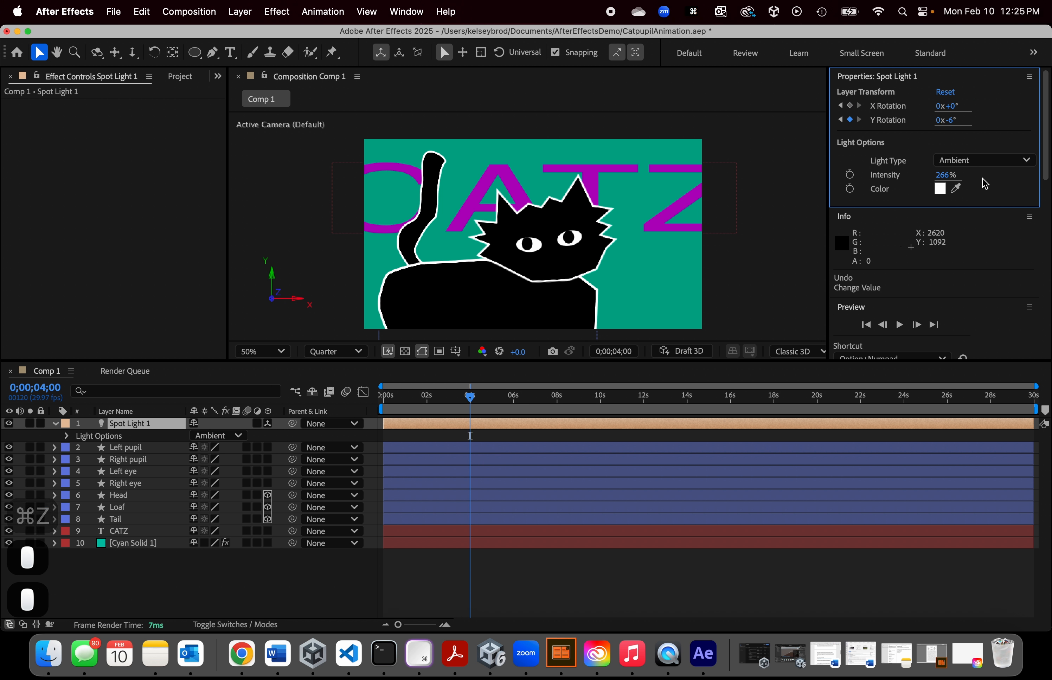
pyautogui.click(982, 165)
pyautogui.click(975, 201)
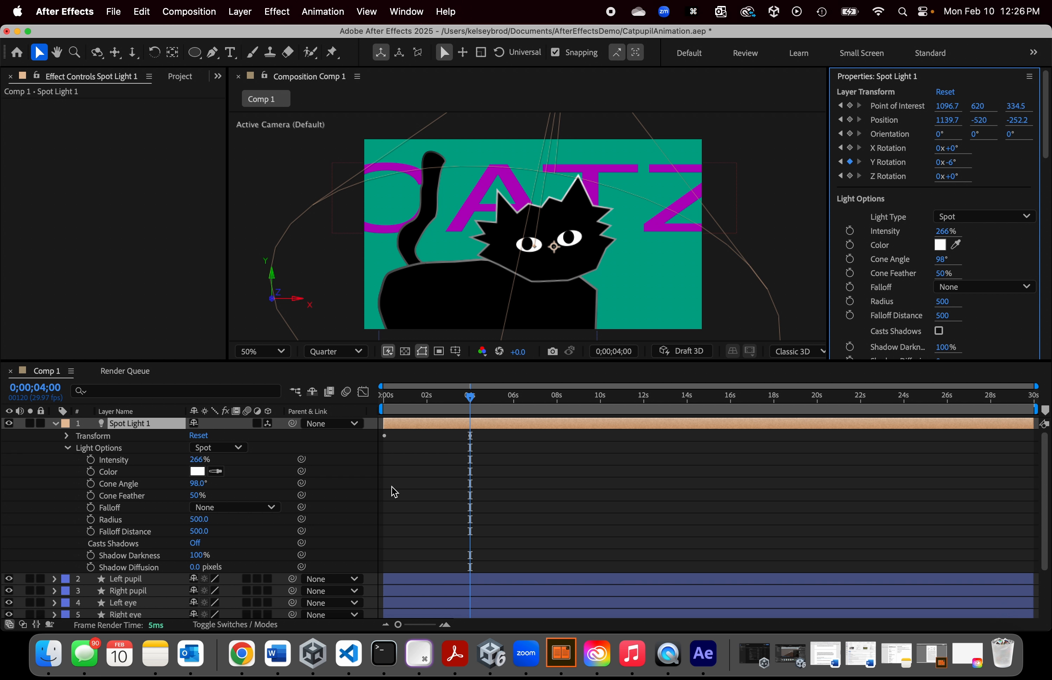
# Step: Delete the spot light's Y Rotation keyframe at 4 seconds
pyautogui.moveTo(470, 398); pyautogui.dragTo(390, 404)
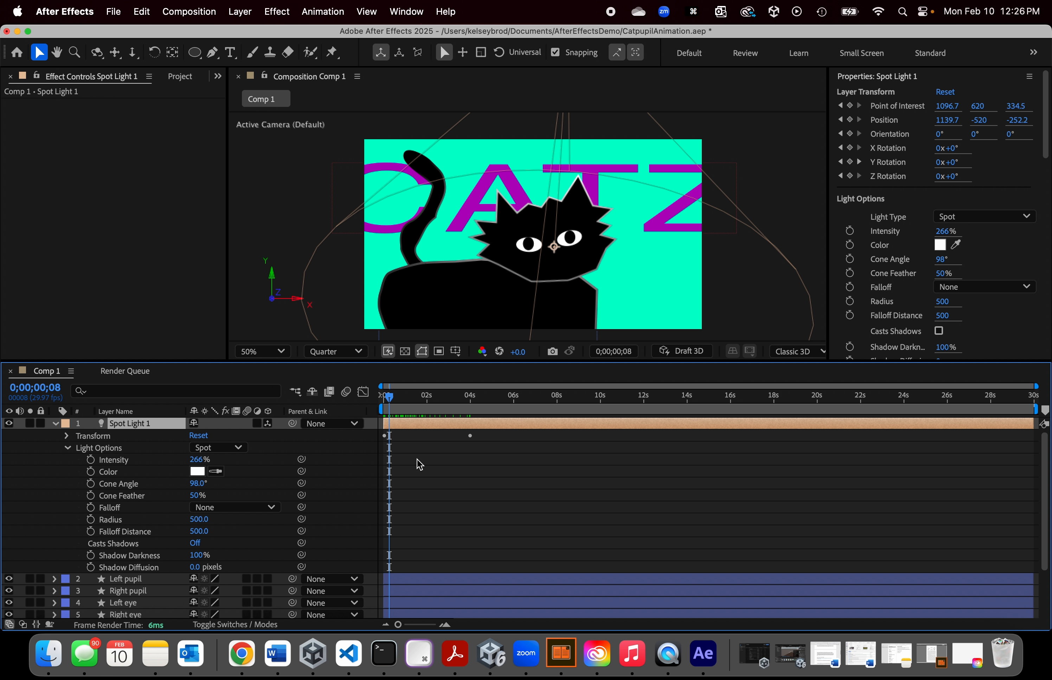
pyautogui.click(66, 437)
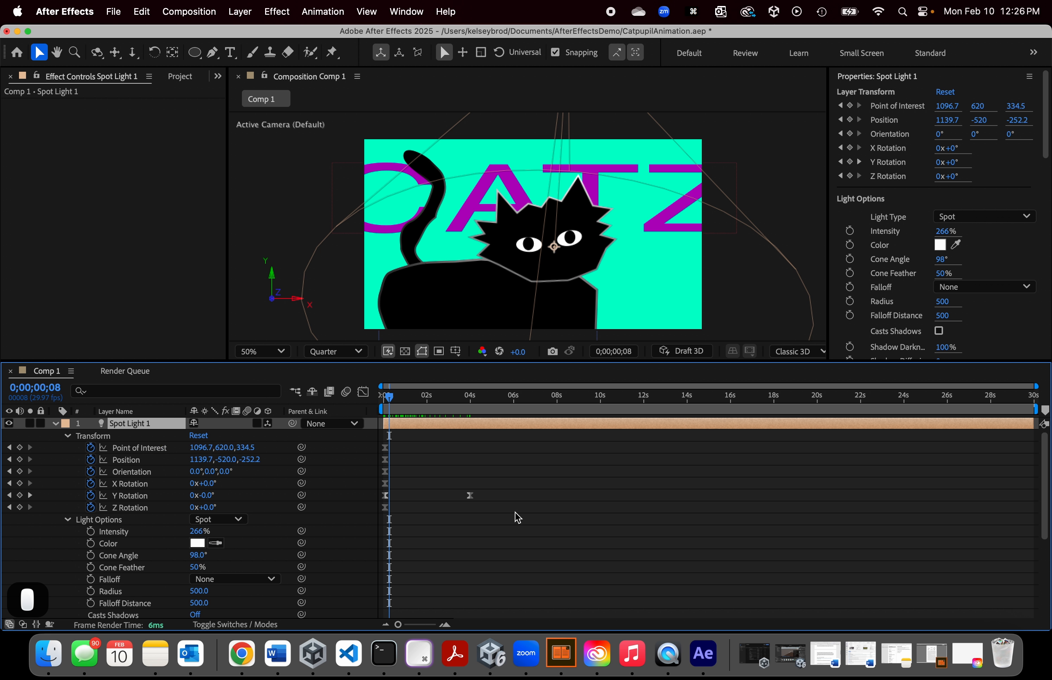
pyautogui.click(472, 500)
pyautogui.click(470, 495)
pyautogui.press('BackSpace')
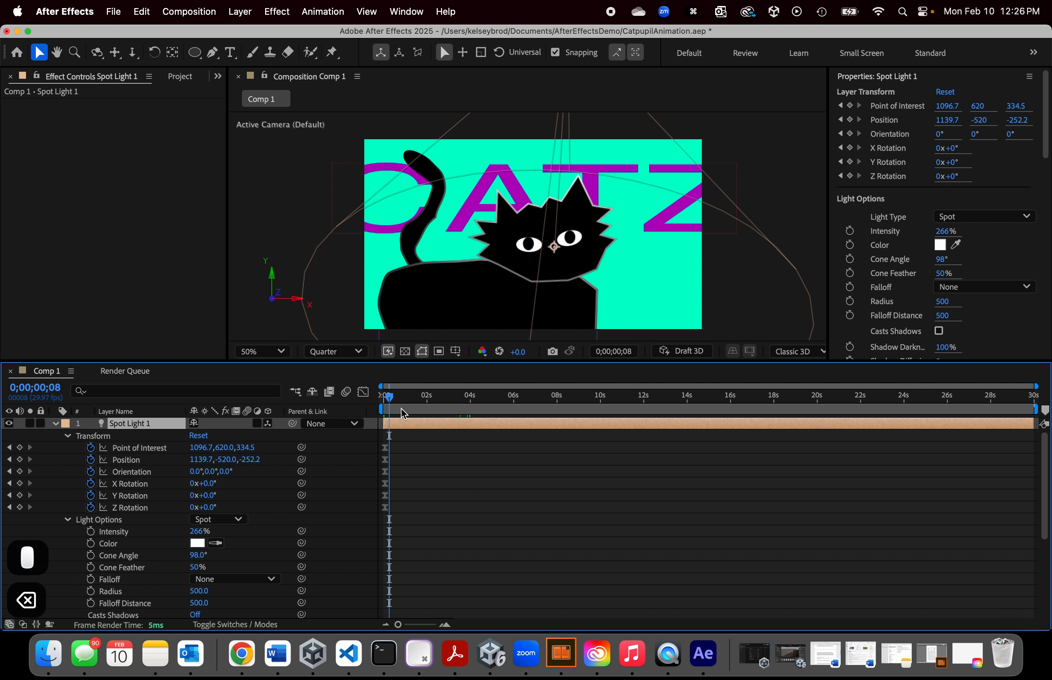
# Step: Delete all of the spot light's remaining Transform keyframes at the timeline's start
pyautogui.moveTo(389, 400); pyautogui.dragTo(378, 404)
pyautogui.moveTo(404, 527); pyautogui.dragTo(382, 448)
pyautogui.press('BackSpace')
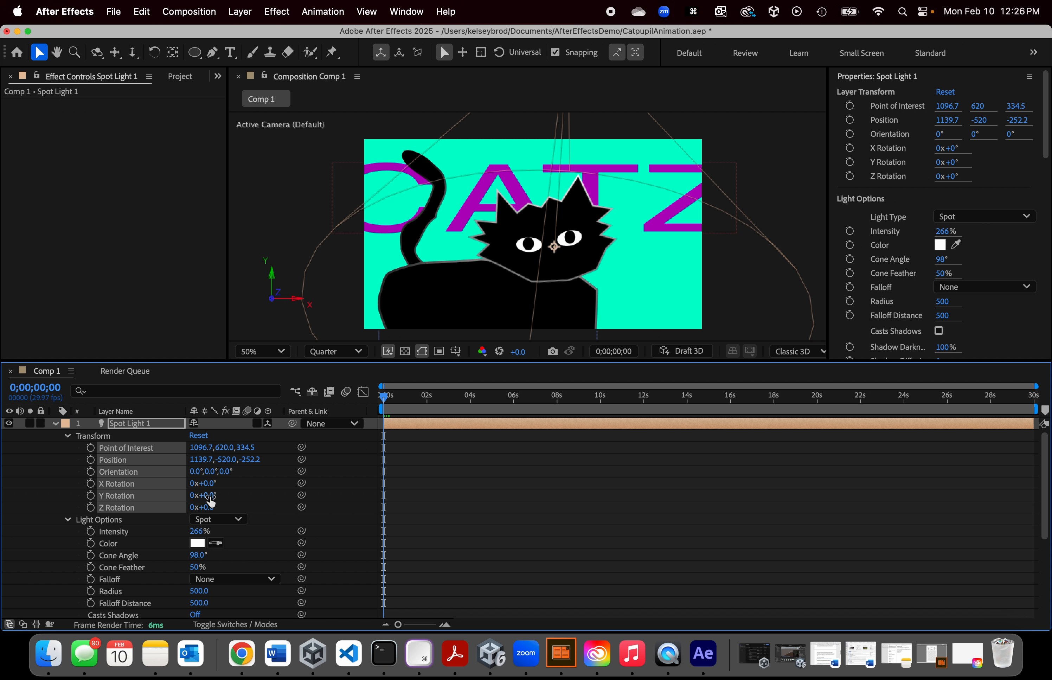
# Step: Keyframe the spot light's Y Rotation at 76° at the timeline's start and at -84° at 0;00;01;29
pyautogui.moveTo(205, 483); pyautogui.dragTo(261, 496)
pyautogui.press('super+z')
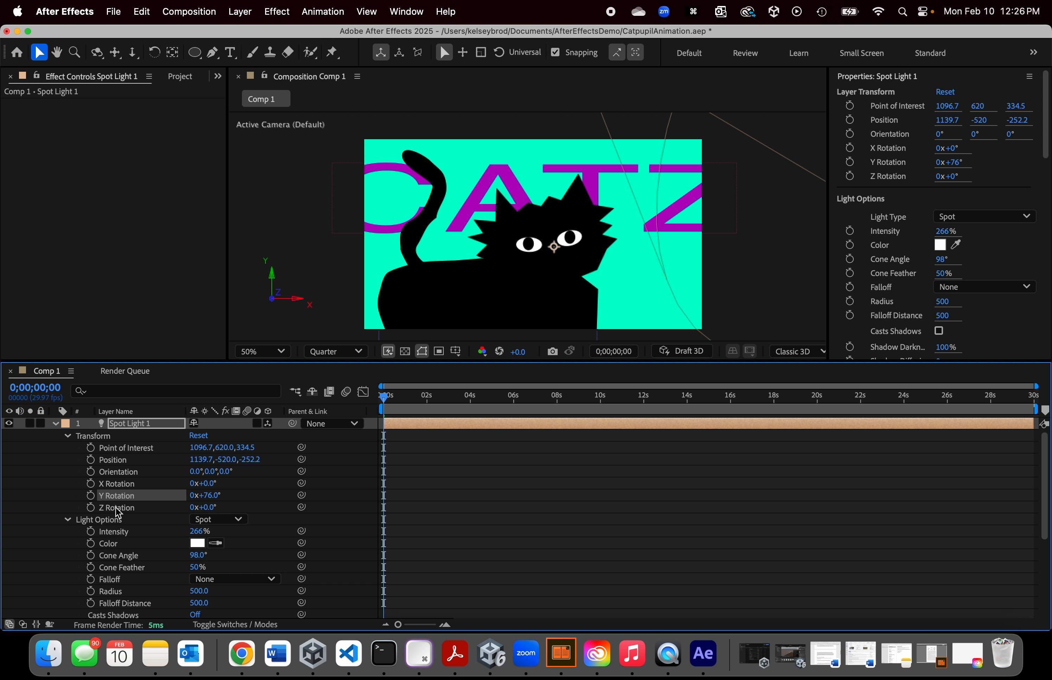
pyautogui.click(90, 495)
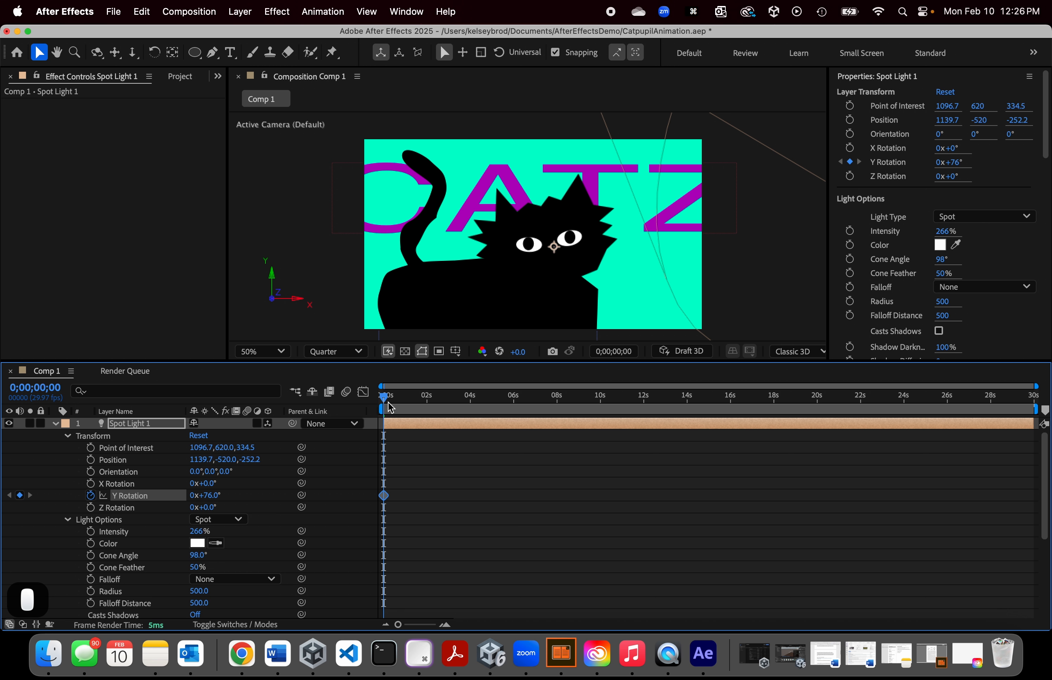
pyautogui.moveTo(383, 396); pyautogui.dragTo(428, 402)
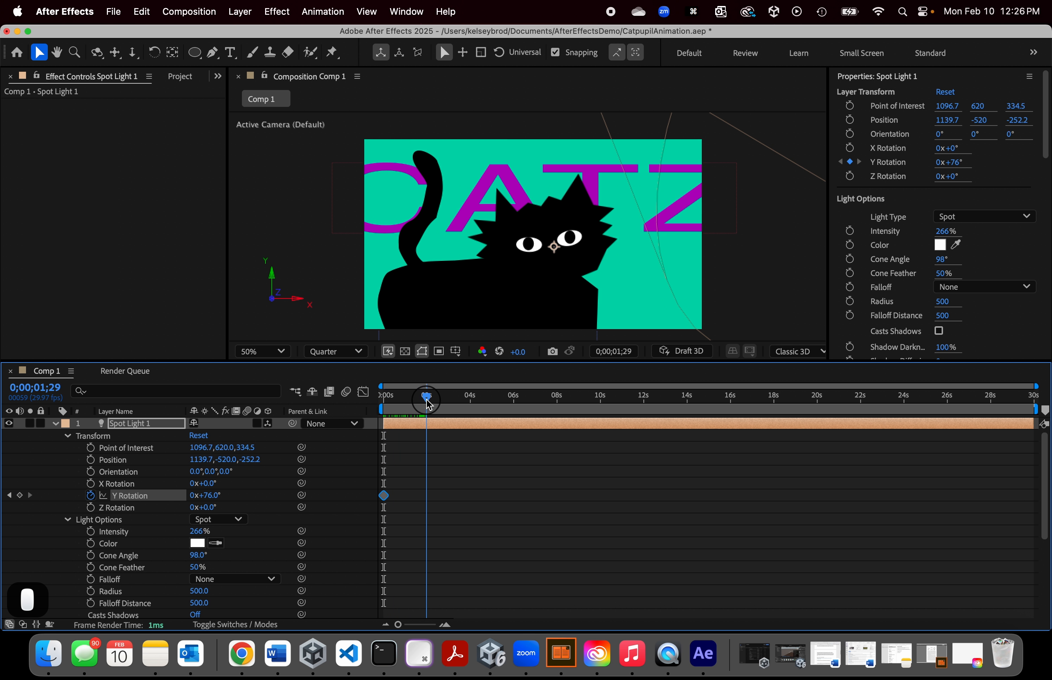
pyautogui.moveTo(208, 494); pyautogui.dragTo(94, 495)
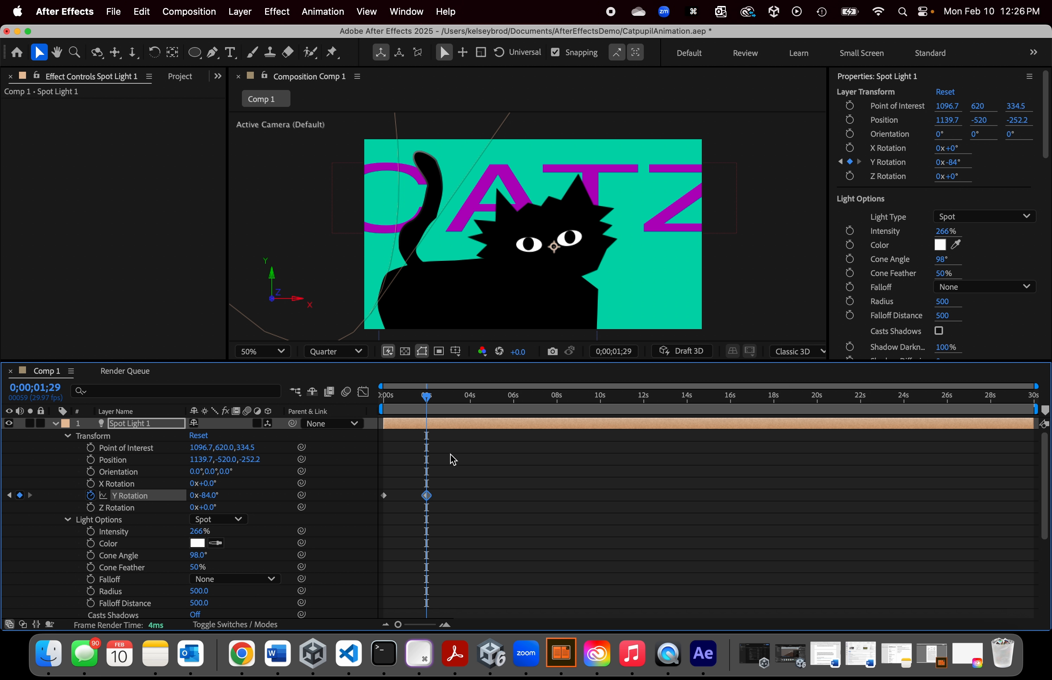
# Step: Copy the starting 76° Y Rotation keyframe to 0;00;03;28 and the -84° keyframe to 0;00;06;03
pyautogui.moveTo(428, 402); pyautogui.dragTo(468, 397)
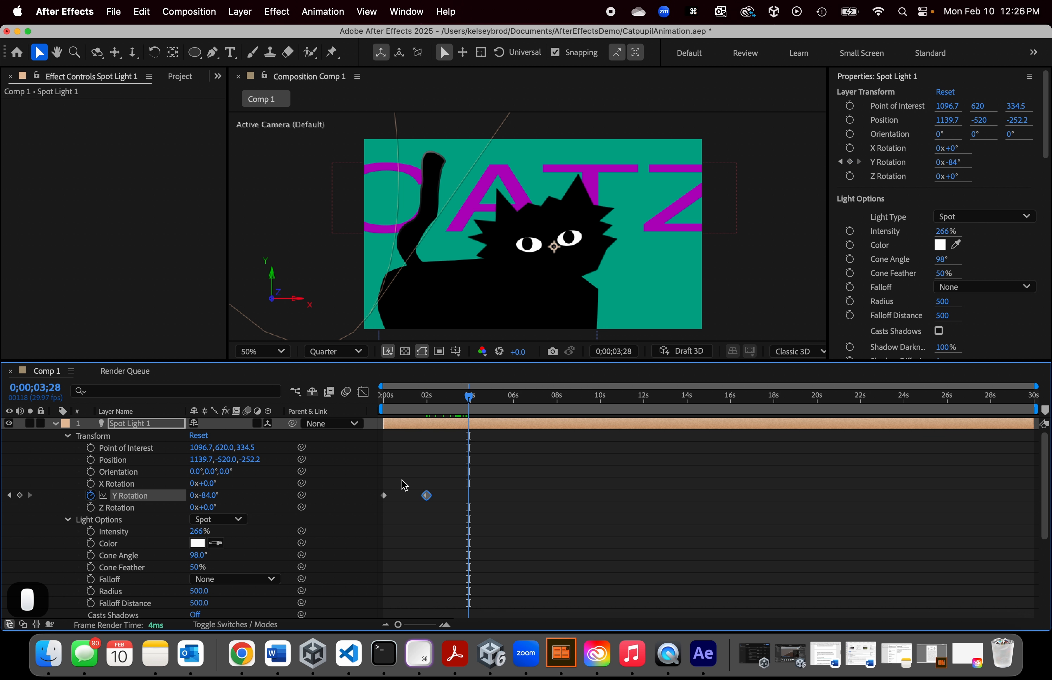
pyautogui.press('super+c')
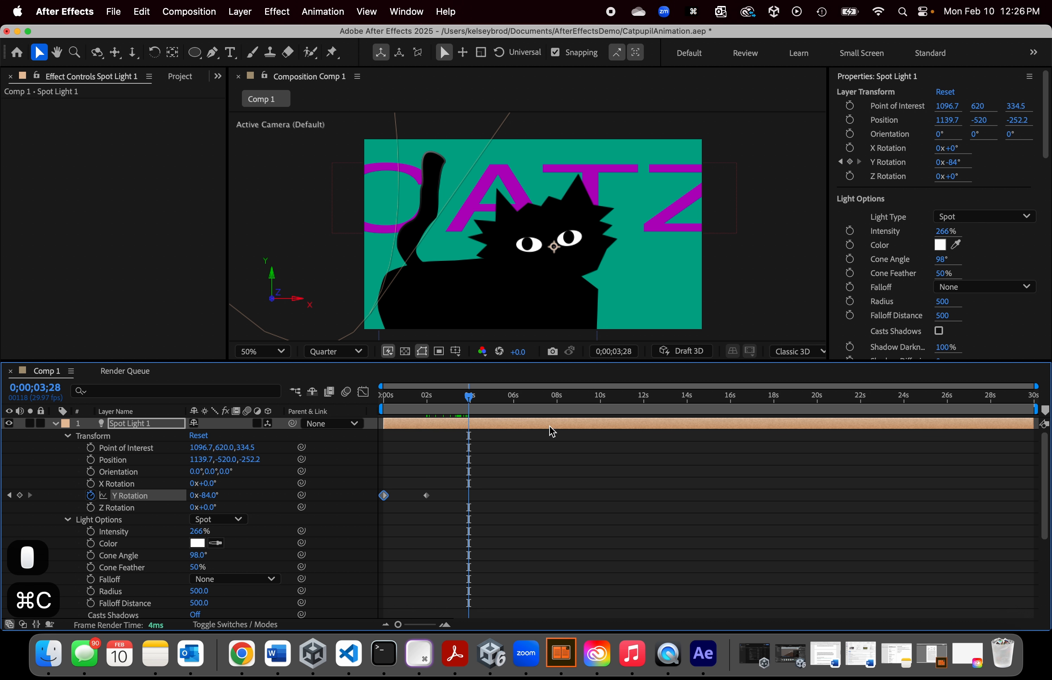
pyautogui.press('super+v')
pyautogui.click(426, 495)
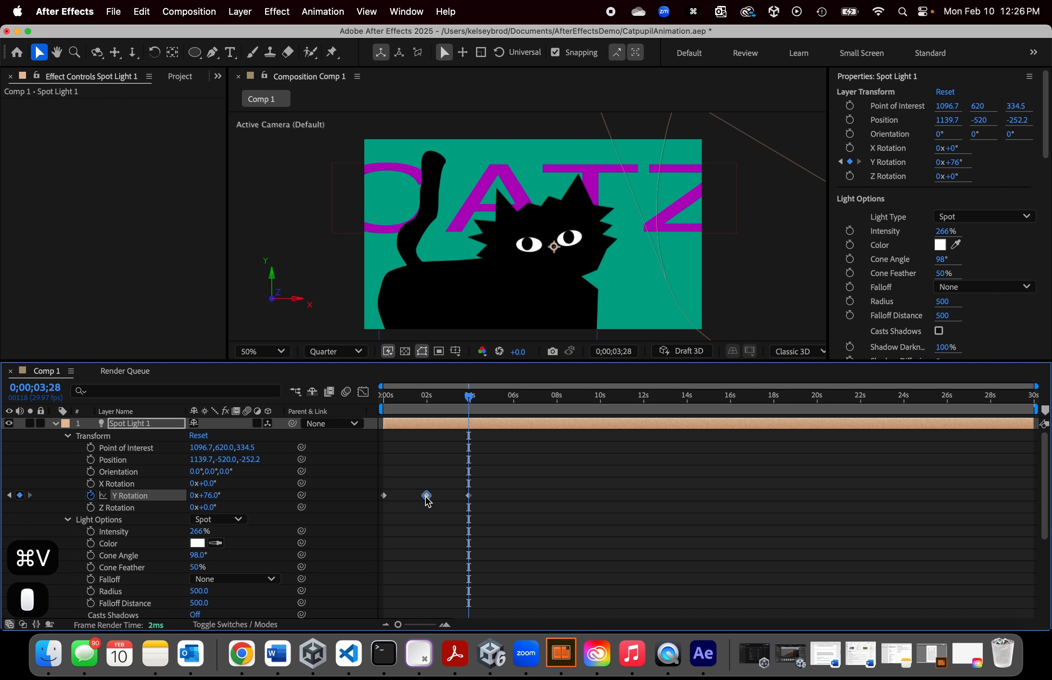
pyautogui.press('super+c')
pyautogui.click(516, 405)
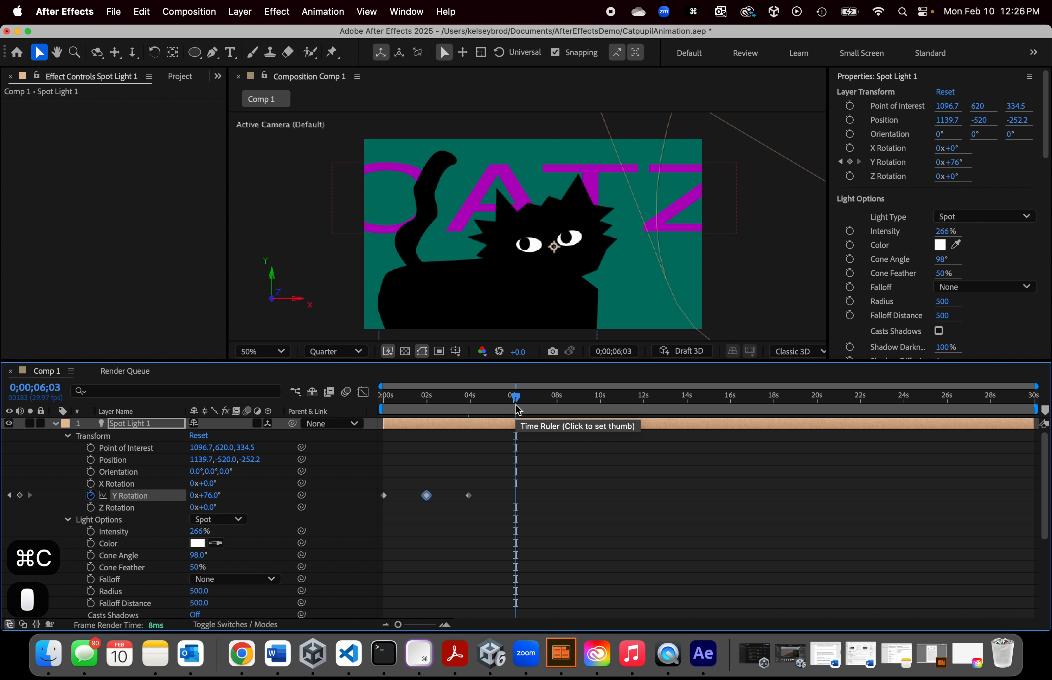
pyautogui.press('super+v')
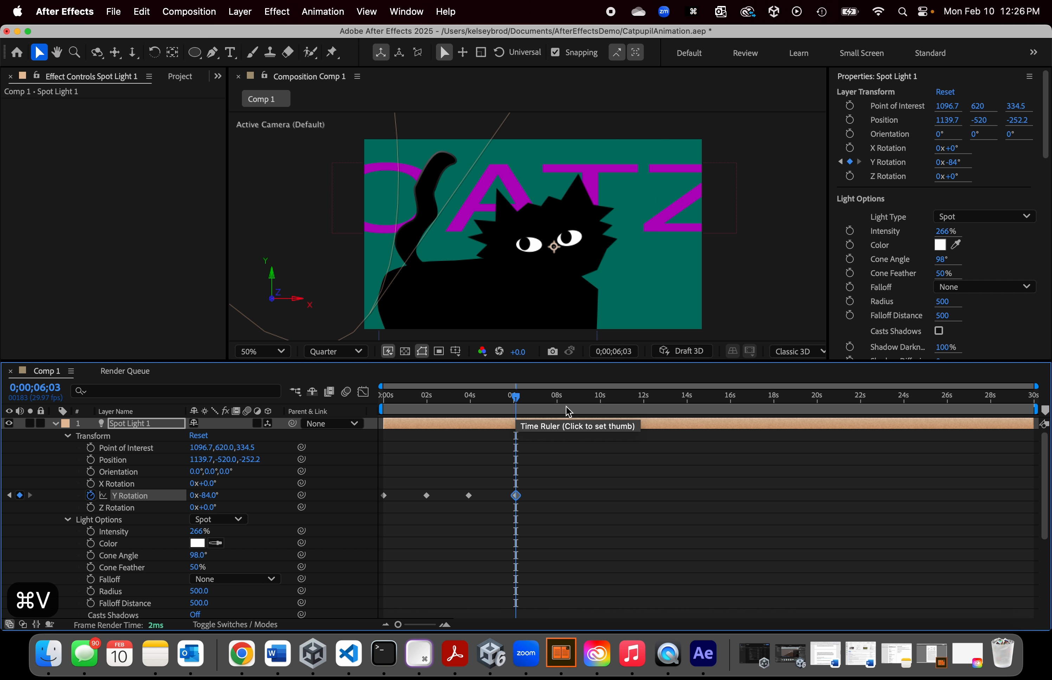
# Step: Copy the 76° Y Rotation keyframe near 4 seconds to 0;00;07;29
pyautogui.click(557, 405)
pyautogui.click(469, 496)
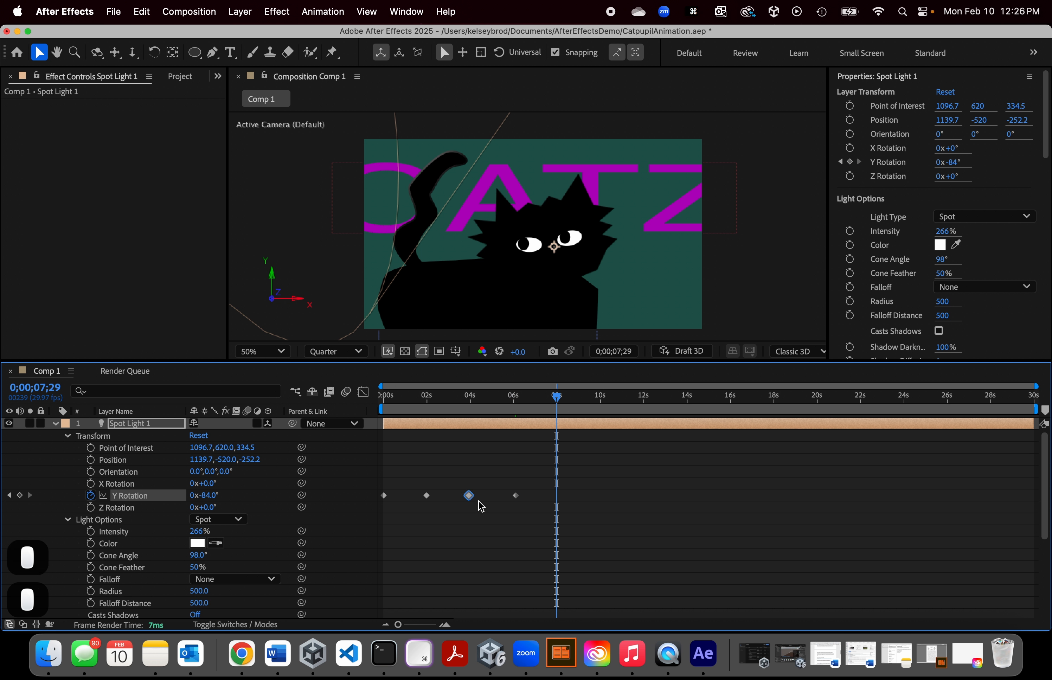
pyautogui.press('super+c')
pyautogui.press('super+v')
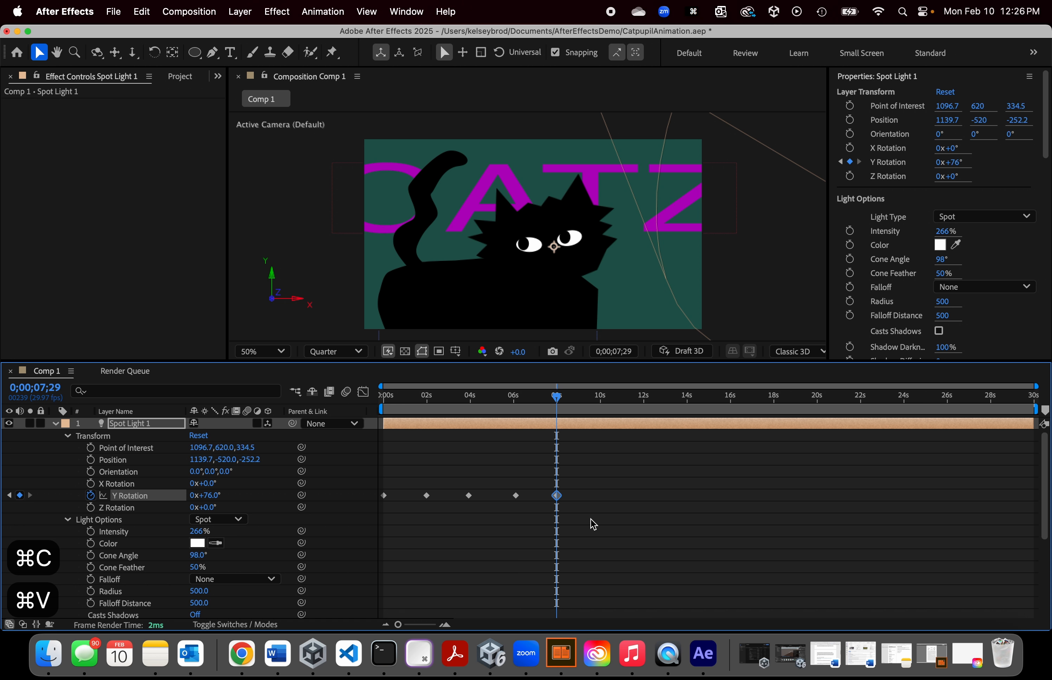
# Step: Copy the four Y Rotation keyframes from 2 to 8 seconds and paste them at 0;00;10;02, 0;00;18;01 and 0;00;26;02
pyautogui.click(577, 513)
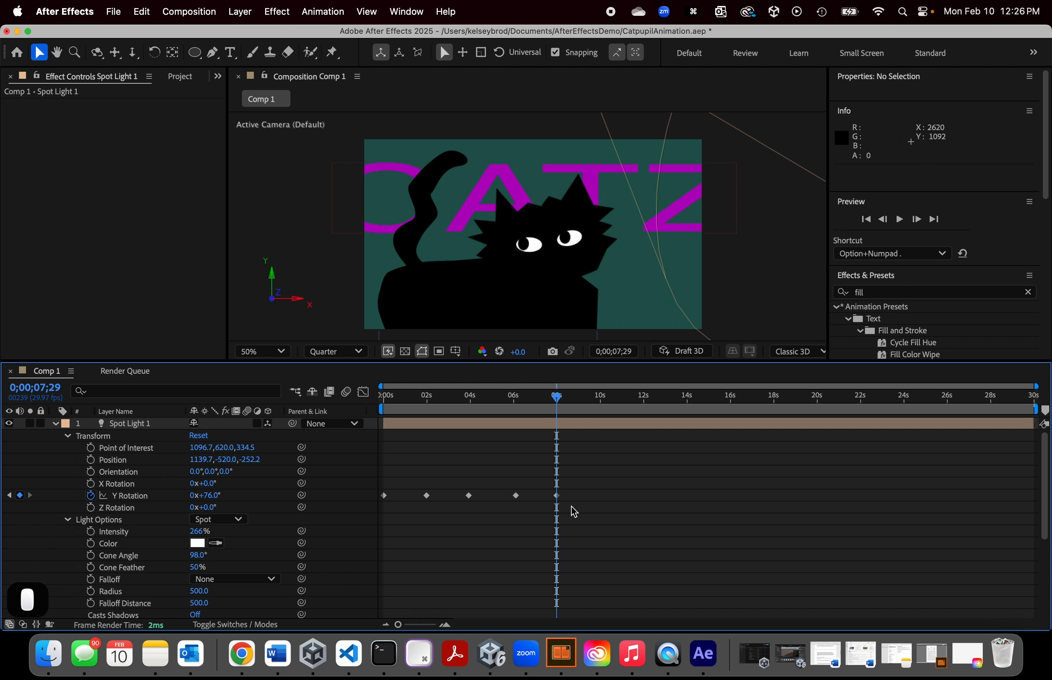
pyautogui.moveTo(595, 522); pyautogui.dragTo(419, 486)
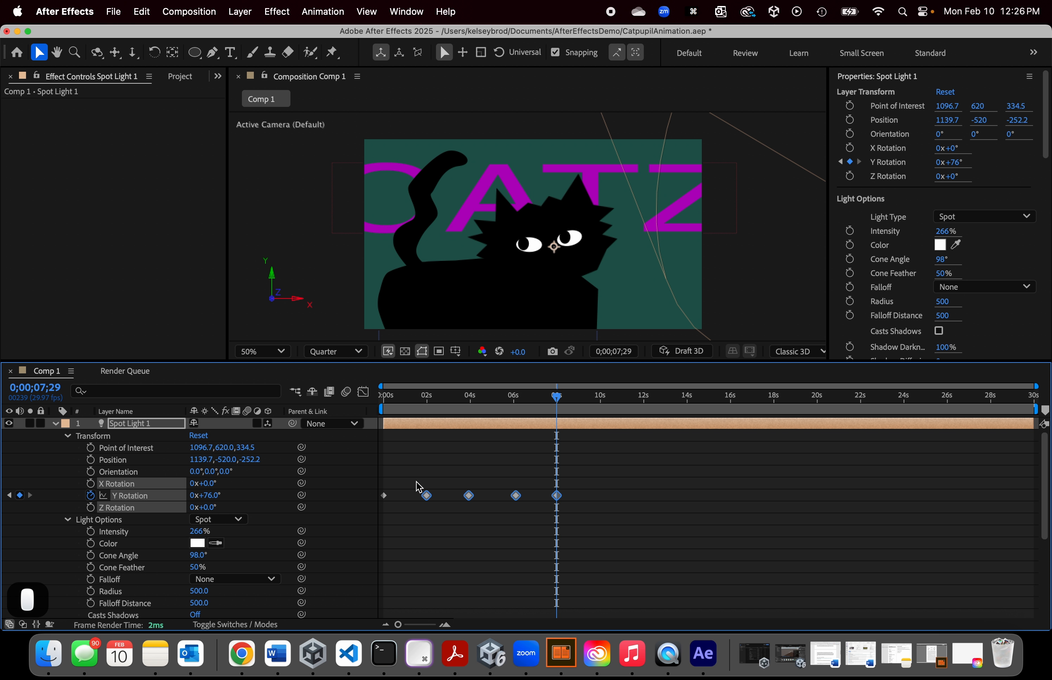
pyautogui.press('super+c')
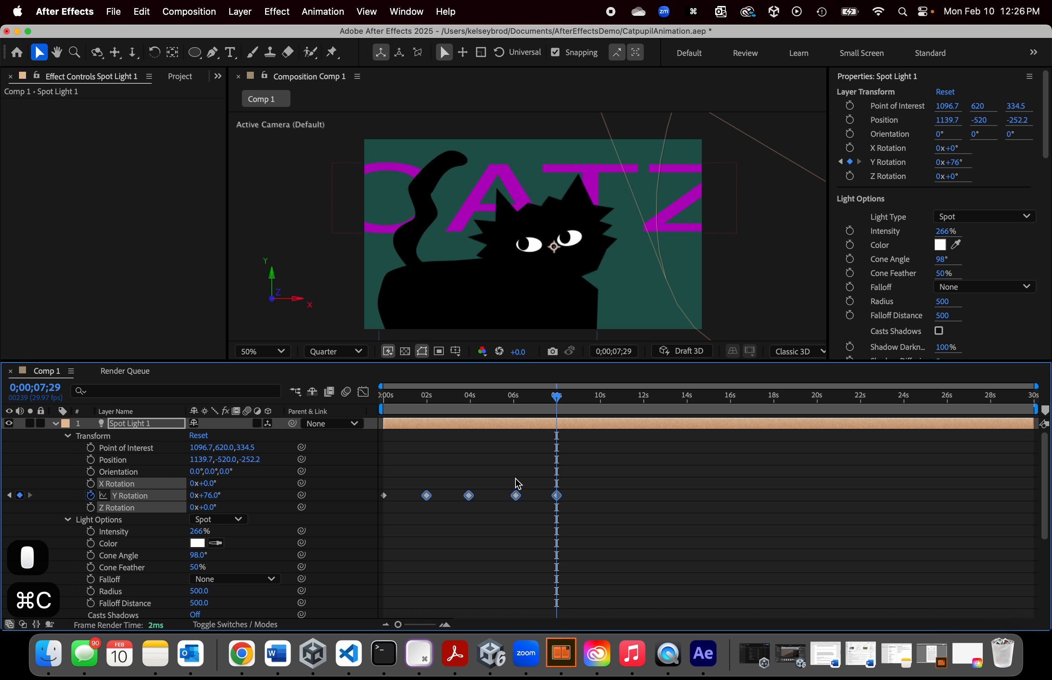
pyautogui.click(601, 401)
pyautogui.press('super+v')
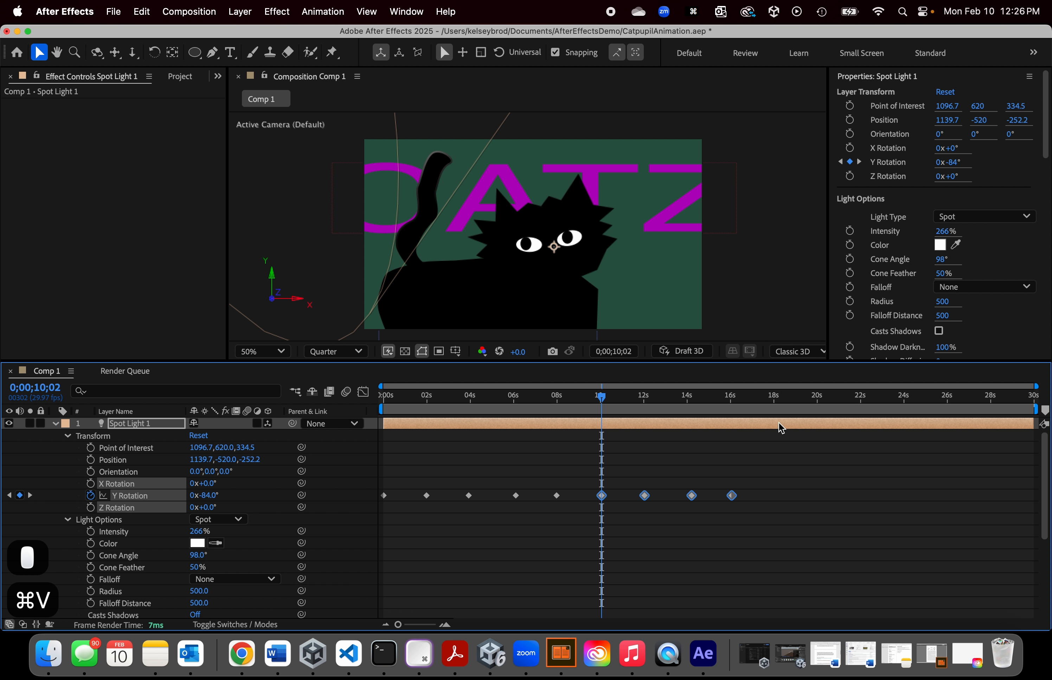
pyautogui.click(774, 402)
pyautogui.press('super+v')
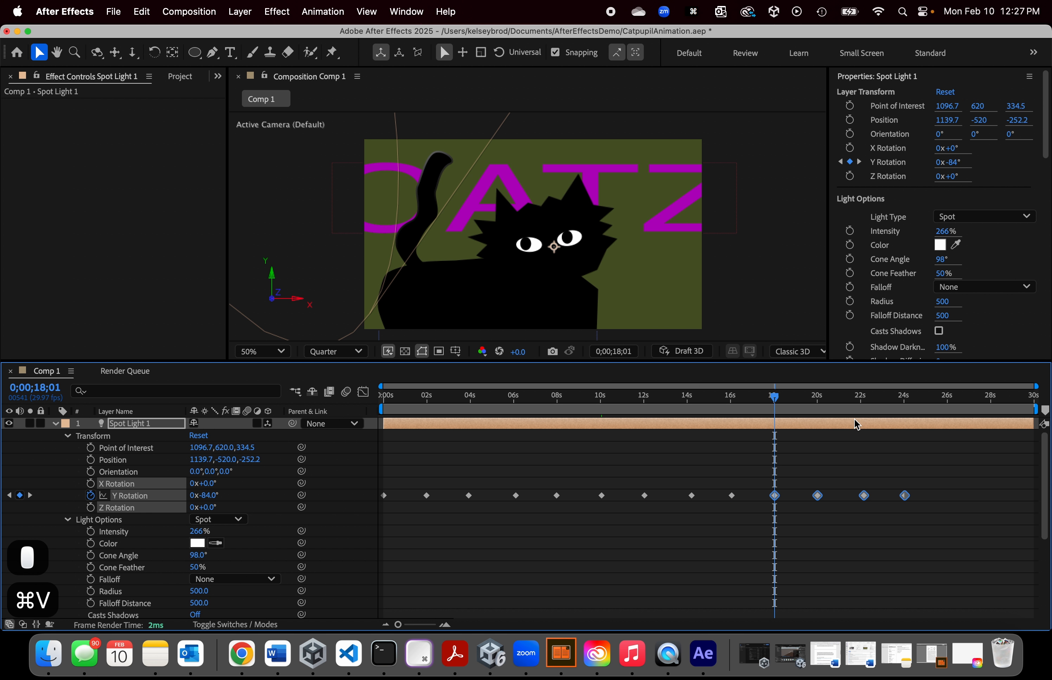
pyautogui.click(950, 404)
pyautogui.press('super+v')
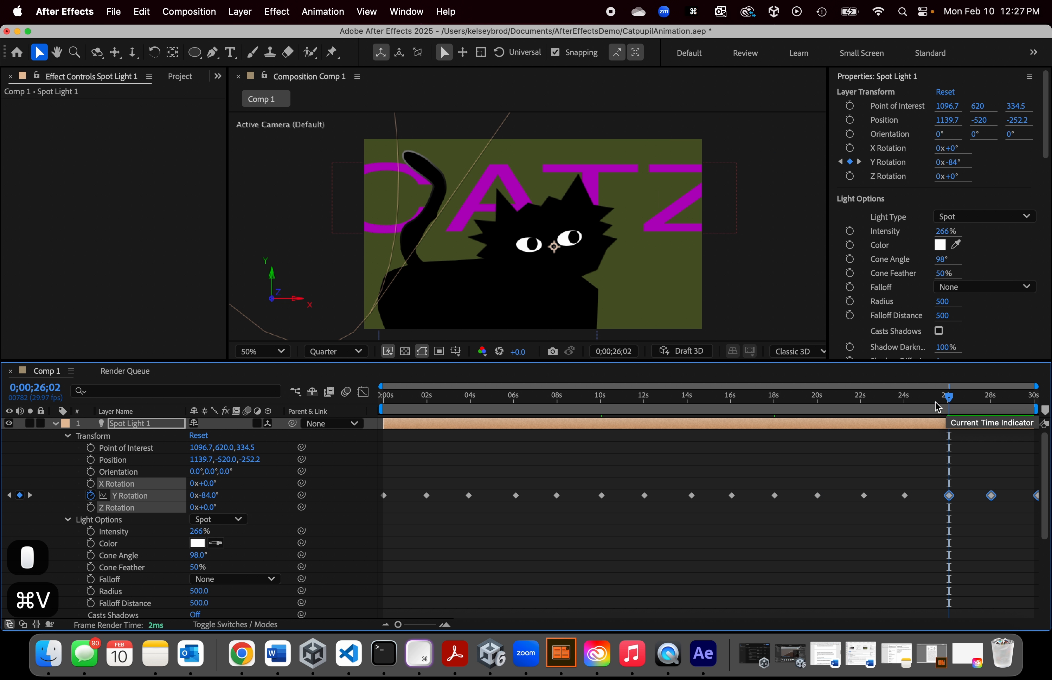
# Step: Play back the animation from near the start to check the light's sweep
pyautogui.click(388, 398)
pyautogui.press('space')
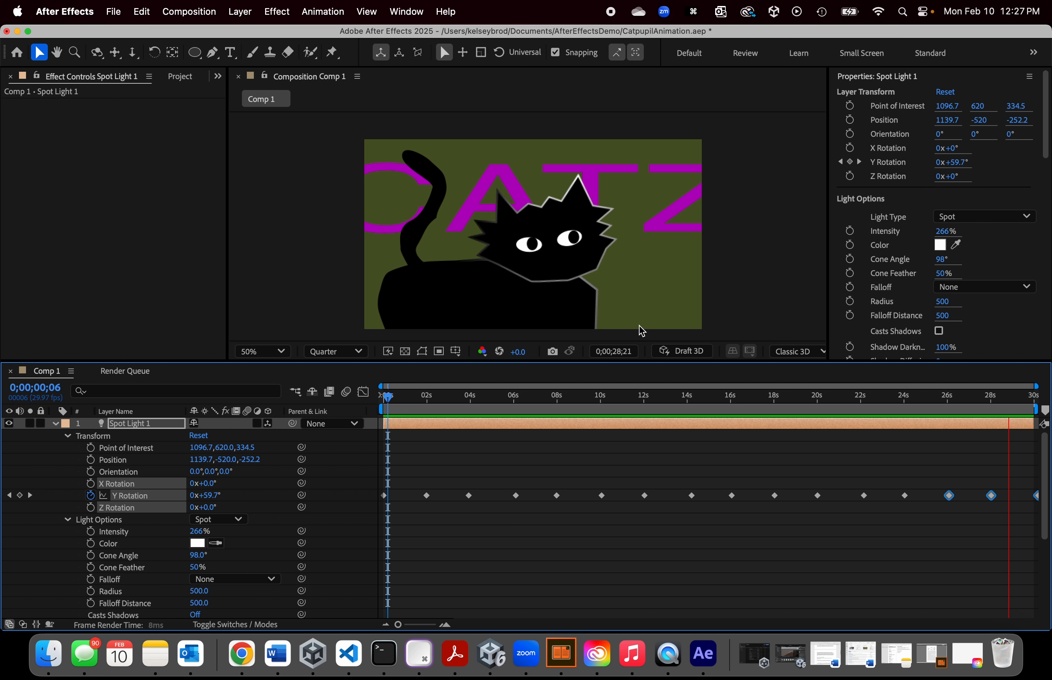
pyautogui.press('space')
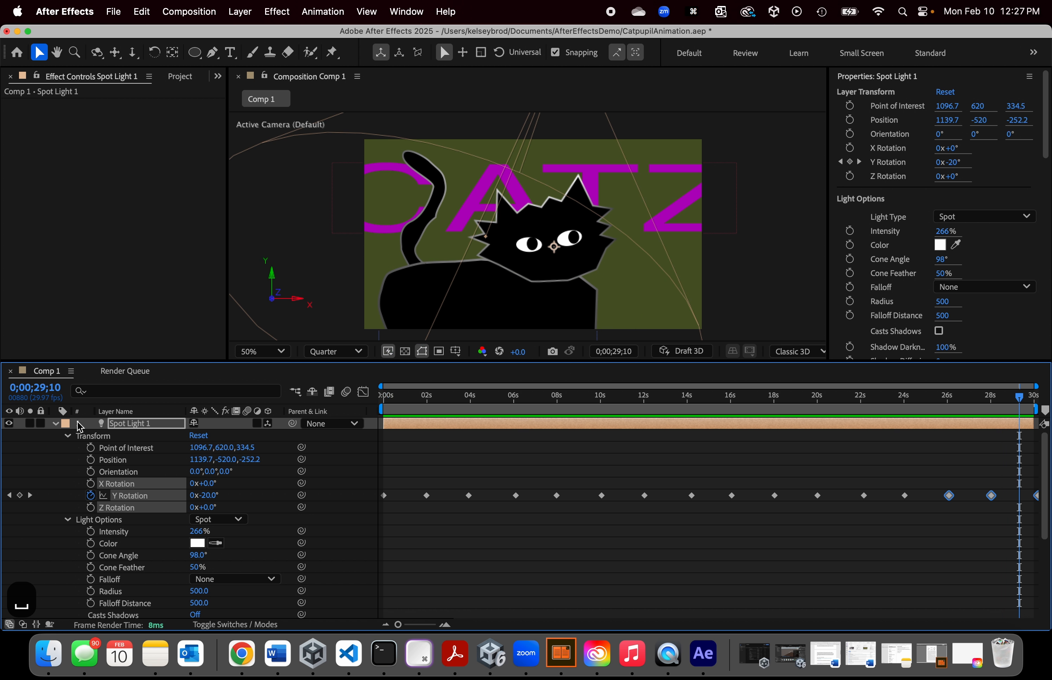
# Step: Collapse Spot Light 1, expand the Left pupil and Right pupil layers, and scrub the timeline to review their Position keyframes
pyautogui.click(54, 424)
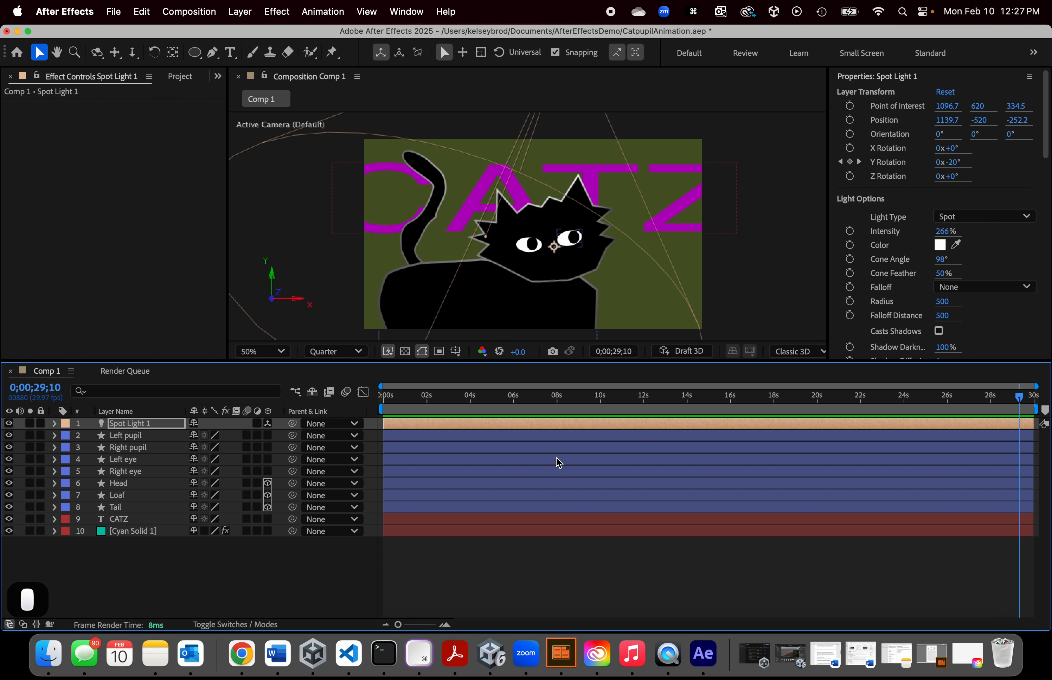
pyautogui.moveTo(1020, 383); pyautogui.dragTo(442, 436)
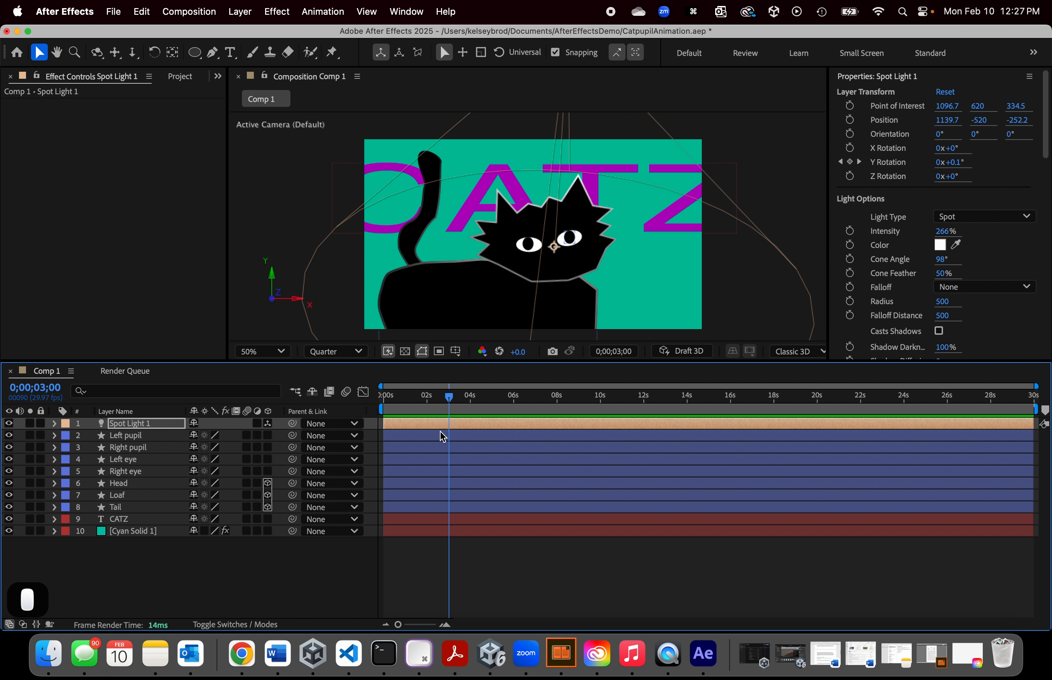
pyautogui.click(55, 436)
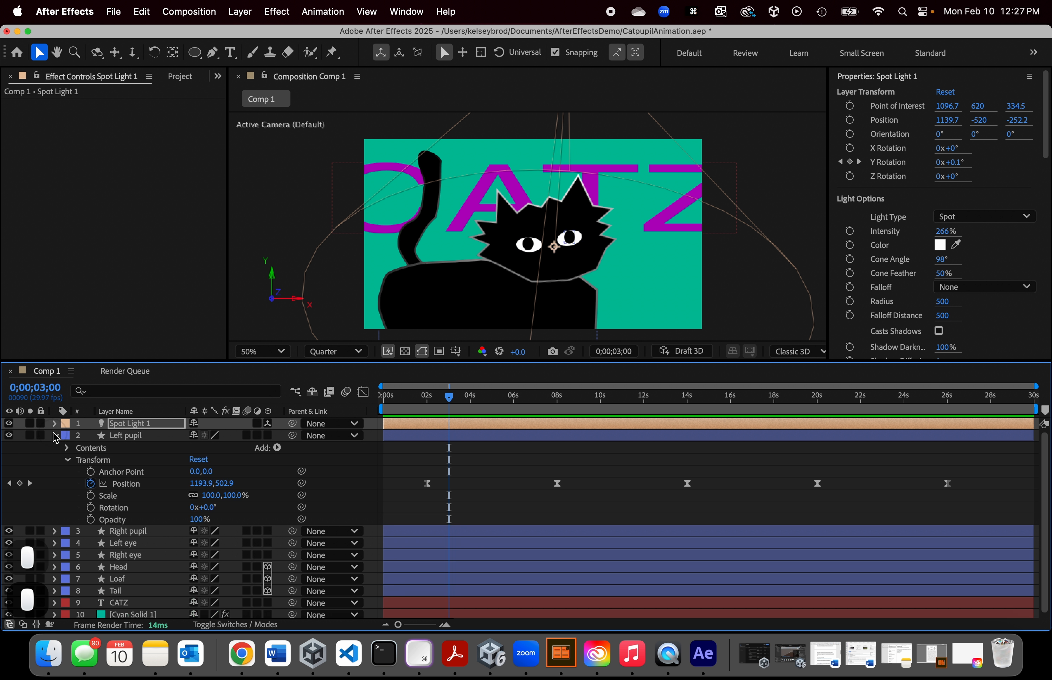
pyautogui.click(53, 530)
pyautogui.scroll(-1, 610, 544)
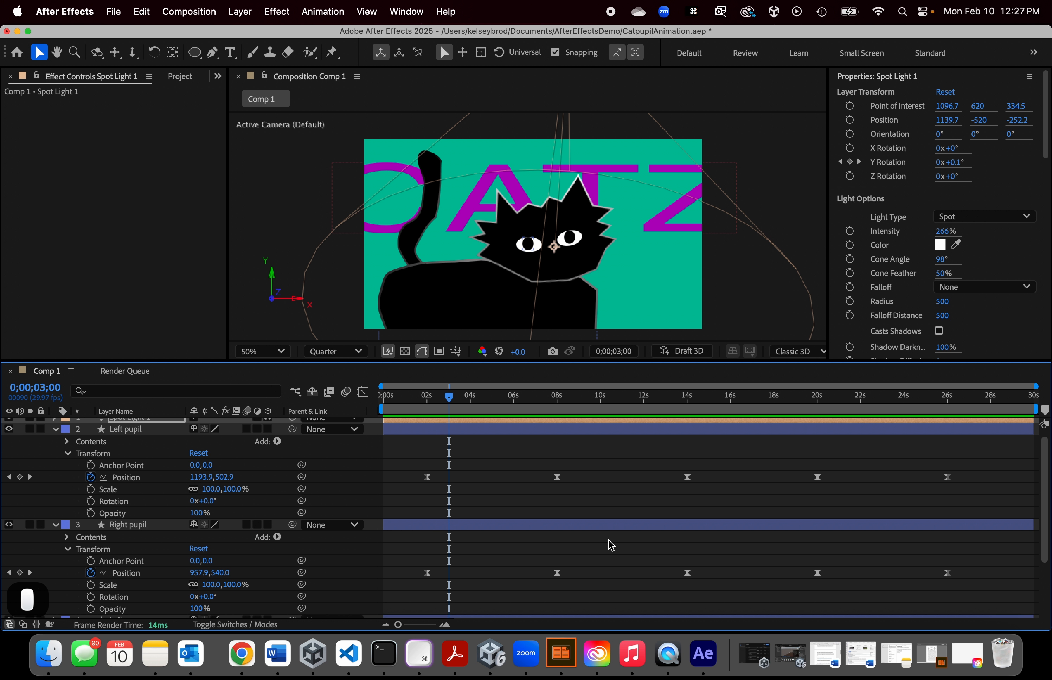
pyautogui.moveTo(425, 404); pyautogui.dragTo(694, 418)
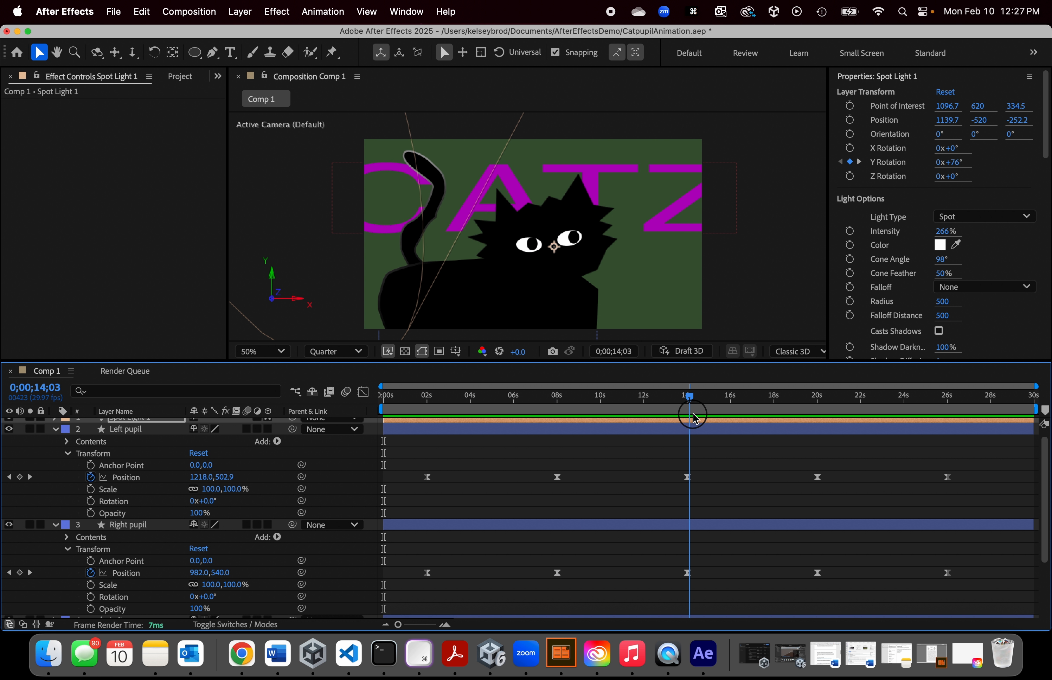
# Step: Delete both pupils' Position keyframes at 2 and 8 seconds, and move their 14-second keyframes to the start of the timeline
pyautogui.moveTo(576, 589); pyautogui.dragTo(412, 456)
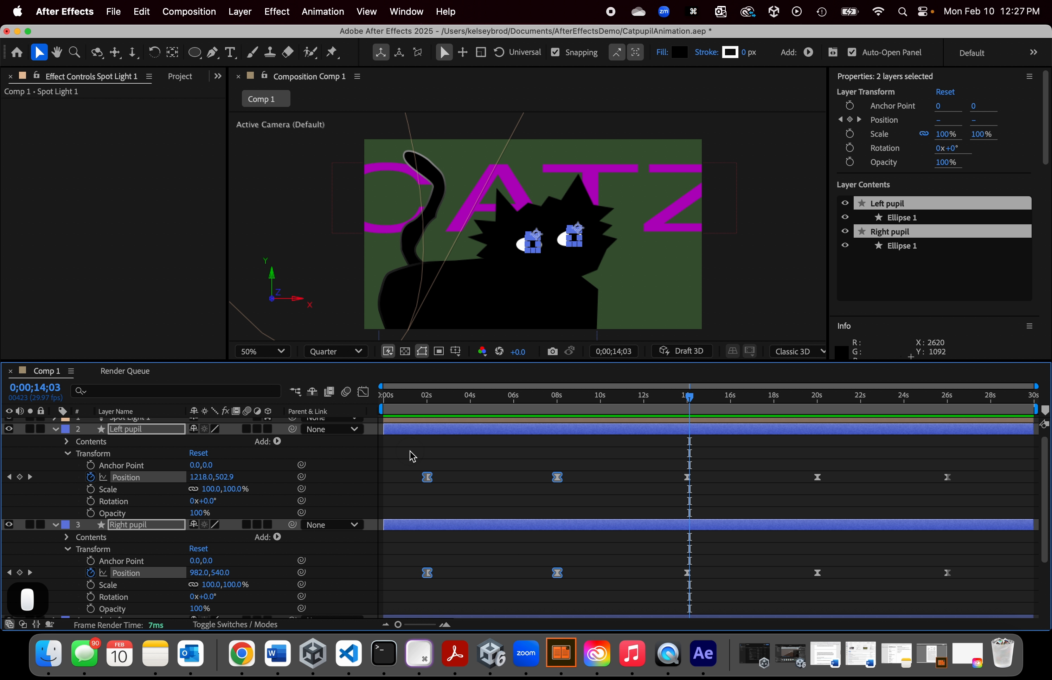
pyautogui.press('BackSpace')
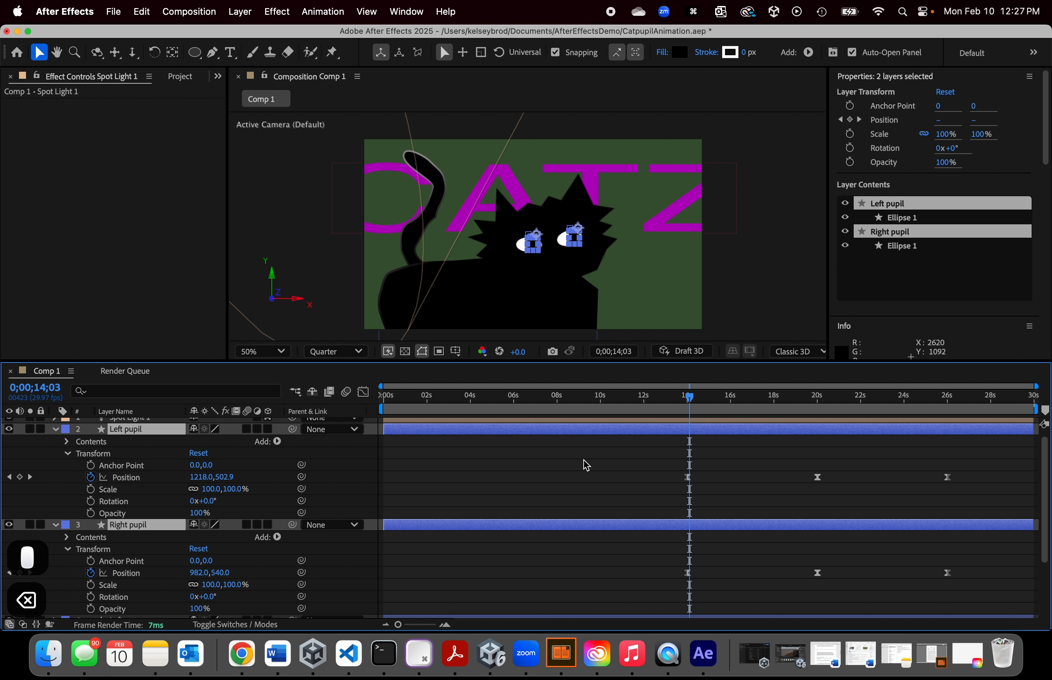
pyautogui.moveTo(680, 469); pyautogui.dragTo(703, 575)
pyautogui.click(678, 482)
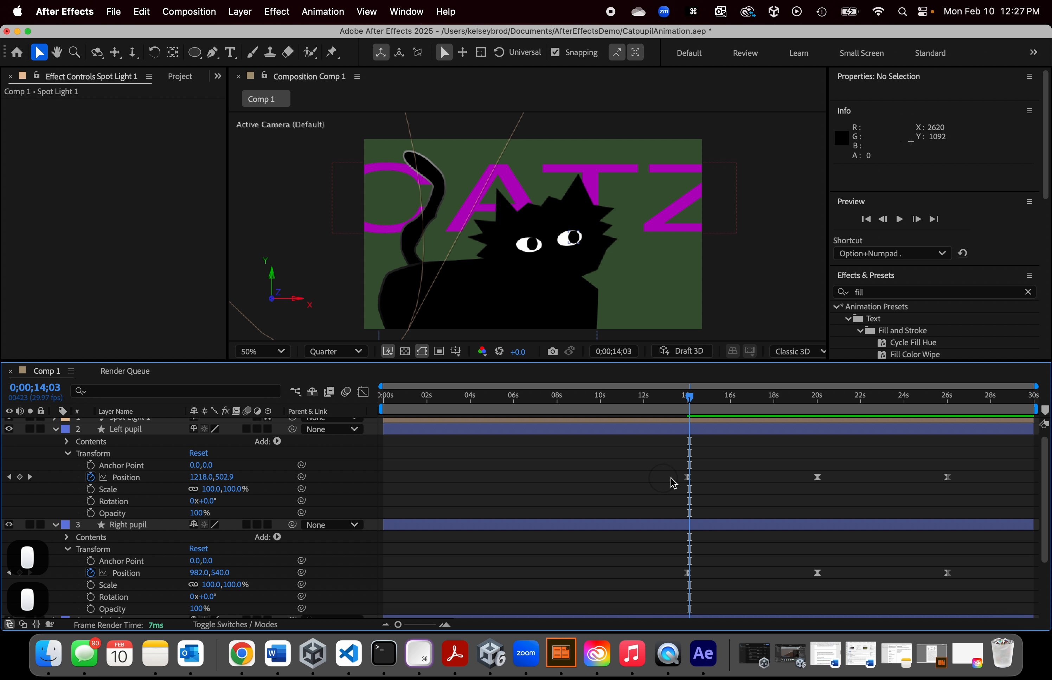
pyautogui.moveTo(669, 462); pyautogui.dragTo(688, 575)
pyautogui.moveTo(687, 482); pyautogui.dragTo(384, 469)
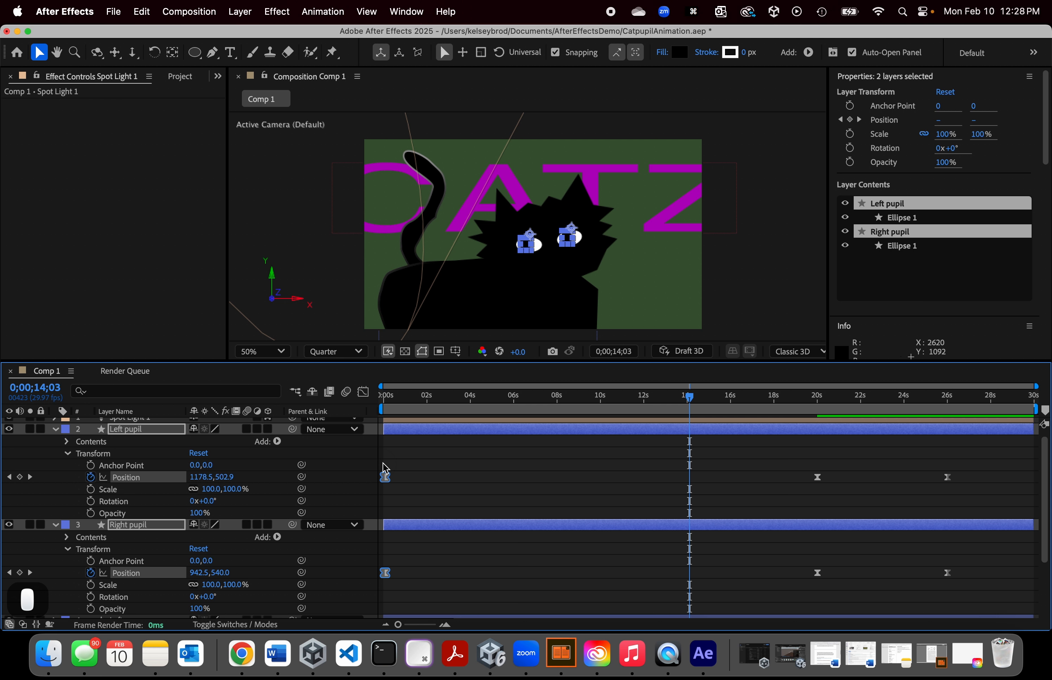
# Step: Move both pupils' Position keyframes from 20 seconds to 0;00;01;29 and from 26 seconds to 0;00;04;00
pyautogui.click(427, 399)
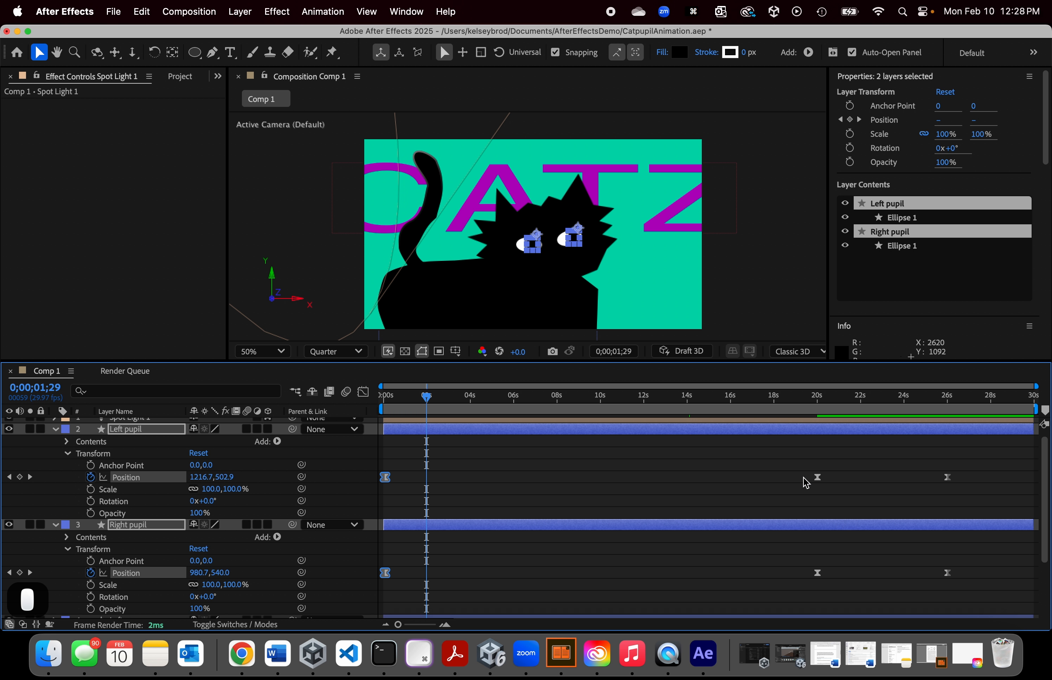
pyautogui.moveTo(806, 482); pyautogui.dragTo(428, 494)
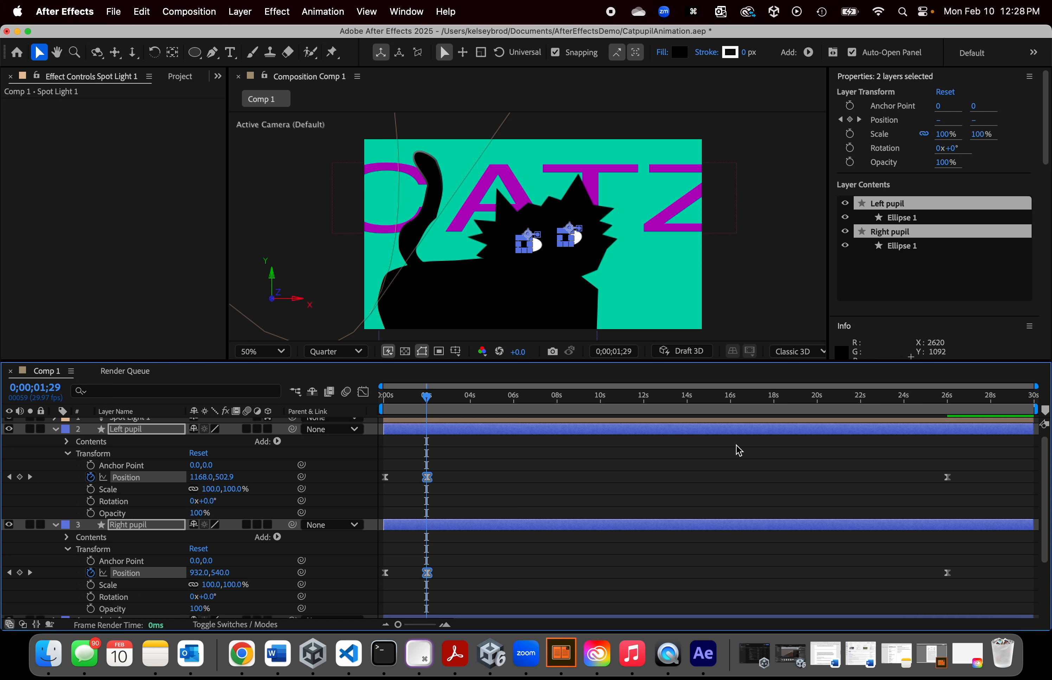
pyautogui.click(471, 401)
pyautogui.moveTo(929, 455); pyautogui.dragTo(995, 593)
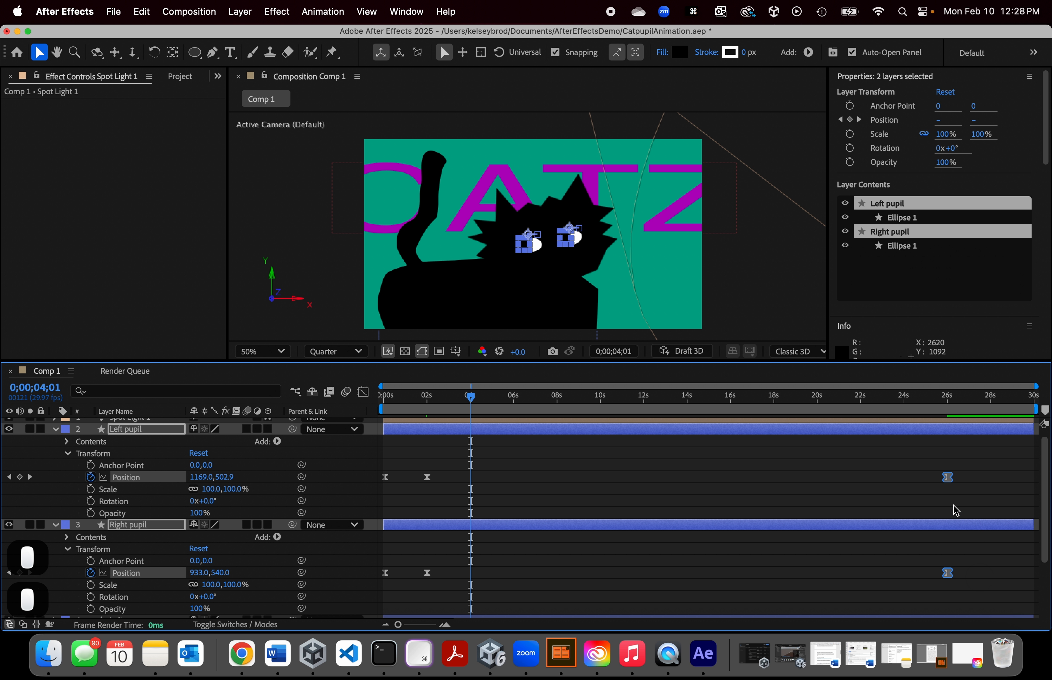
pyautogui.moveTo(947, 477); pyautogui.dragTo(473, 486)
pyautogui.moveTo(471, 400)
pyautogui.mouseDown()
pyautogui.moveTo(381, 403)
pyautogui.moveTo(471, 415)
pyautogui.mouseUp()
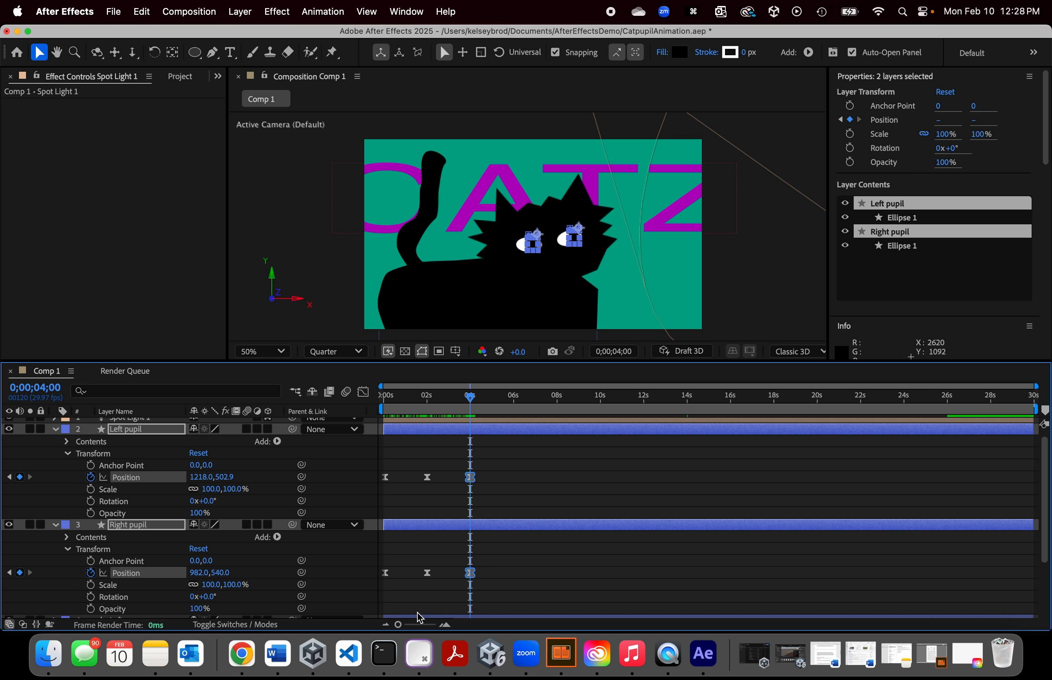
# Step: Copy both pupils' Position keyframes at 2 and 4 seconds and paste them at 0;00;06;00, 0;00;10;03 and 0;00;14;01
pyautogui.moveTo(398, 624); pyautogui.dragTo(347, 624)
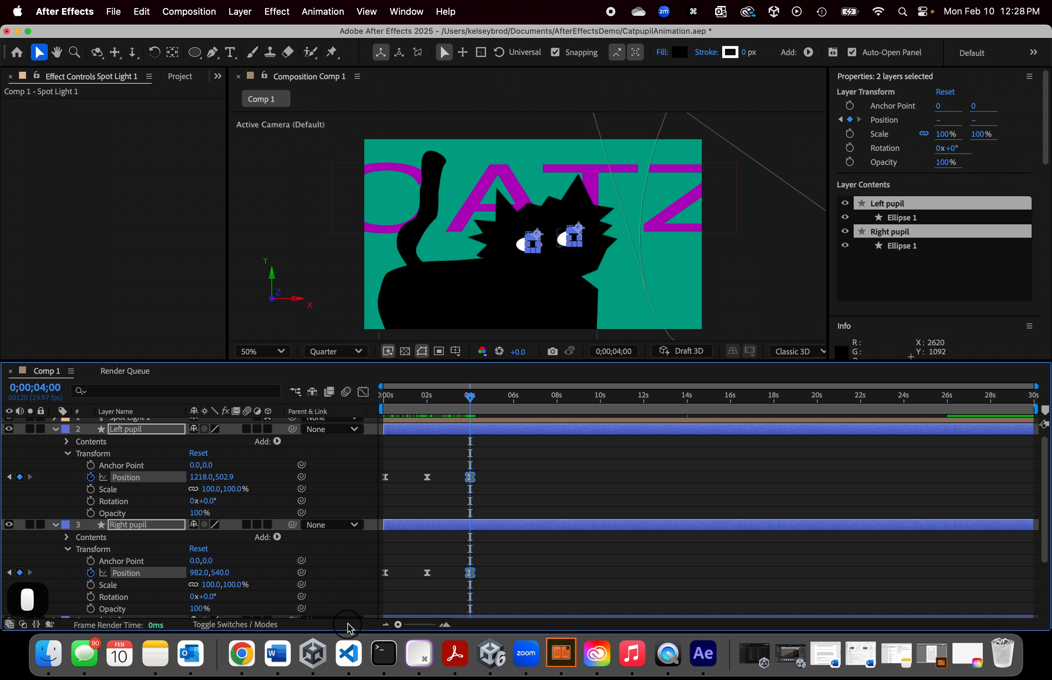
pyautogui.click(534, 609)
pyautogui.moveTo(550, 600); pyautogui.dragTo(425, 473)
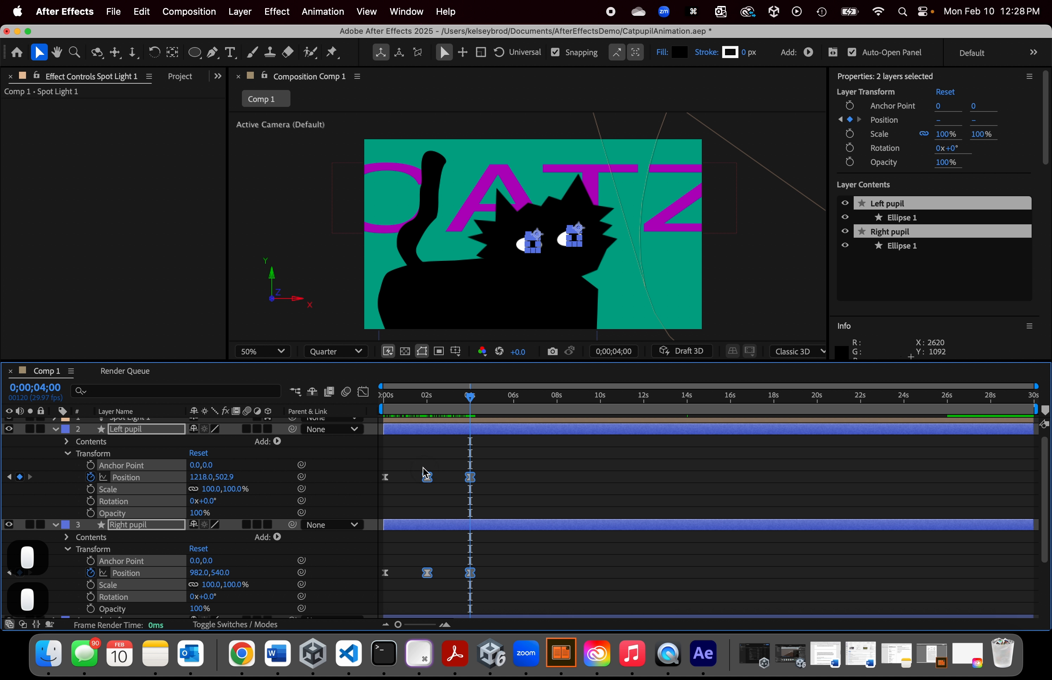
pyautogui.press('super+c')
pyautogui.click(515, 401)
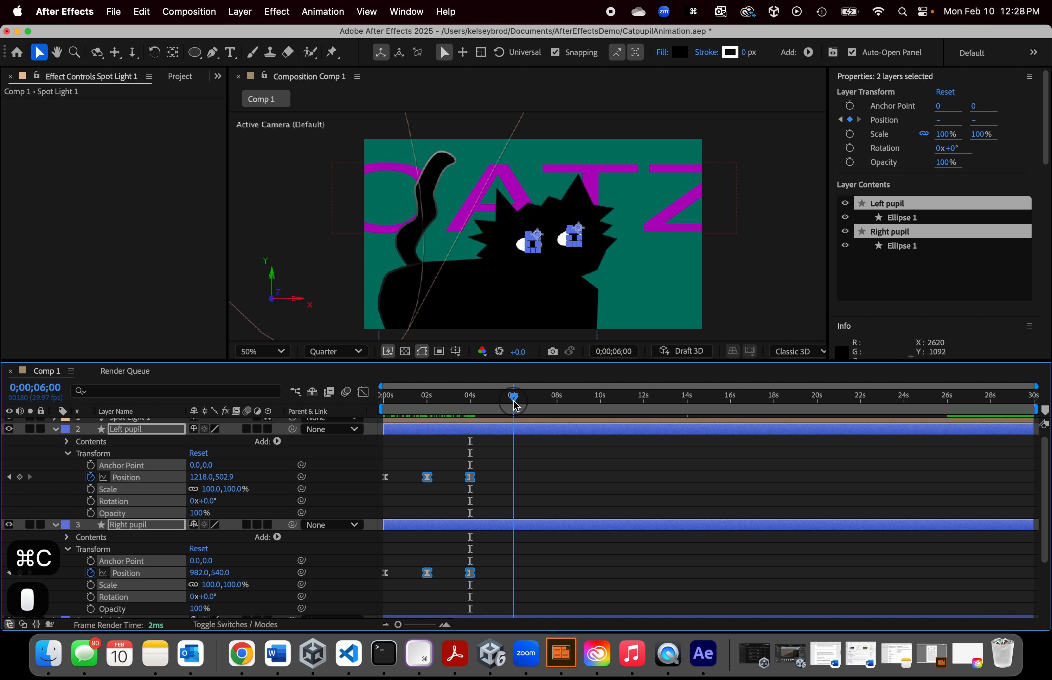
pyautogui.press('super+v')
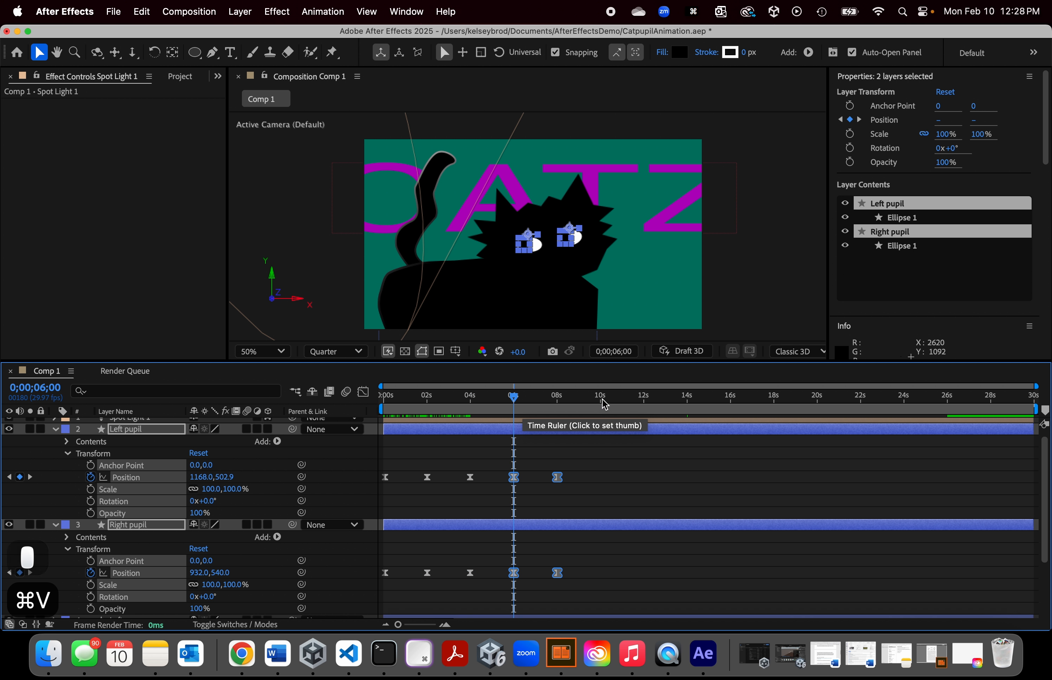
pyautogui.click(604, 400)
pyautogui.press('super+v')
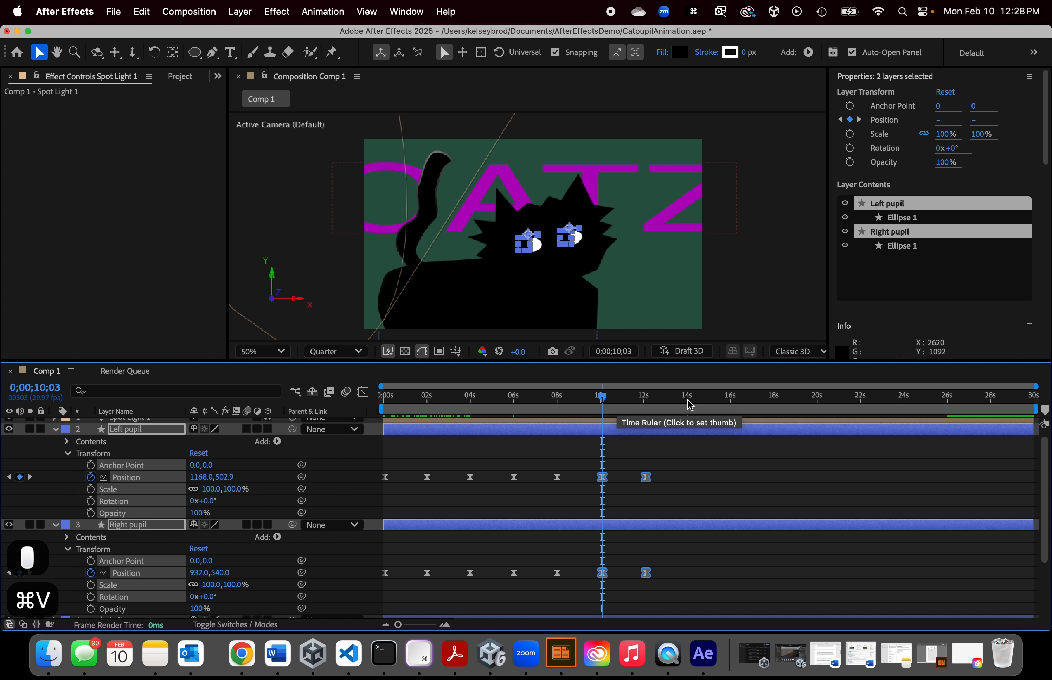
pyautogui.click(690, 405)
pyautogui.press('super+v')
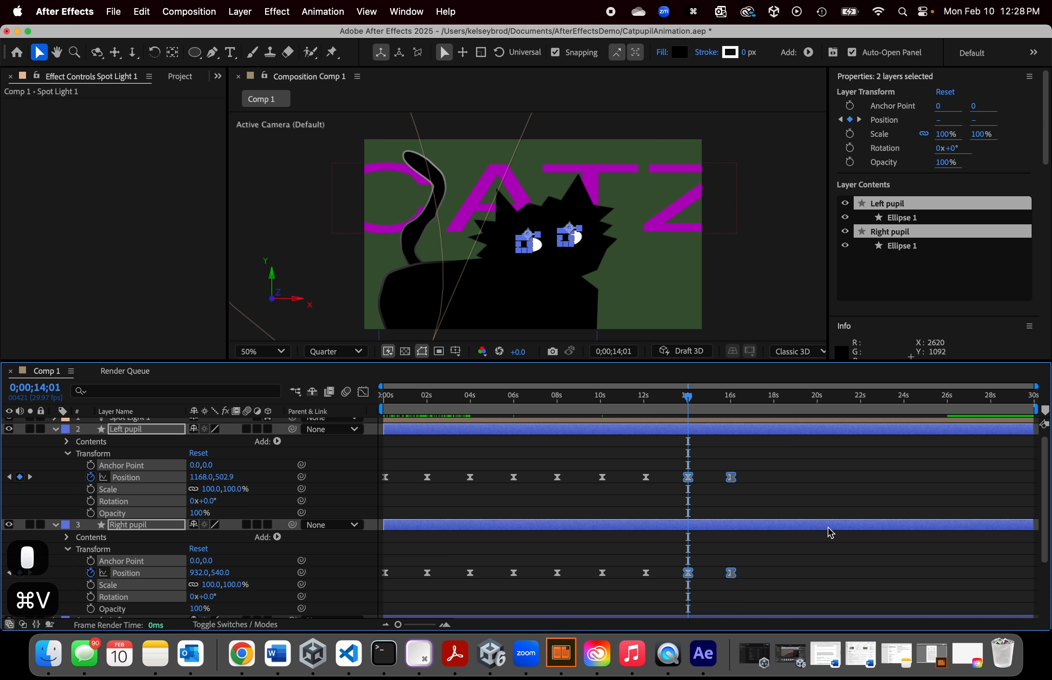
# Step: Copy both pupils' Position keyframes from 2 to 16 seconds and paste them at 0;00;18;02
pyautogui.moveTo(796, 585); pyautogui.dragTo(422, 469)
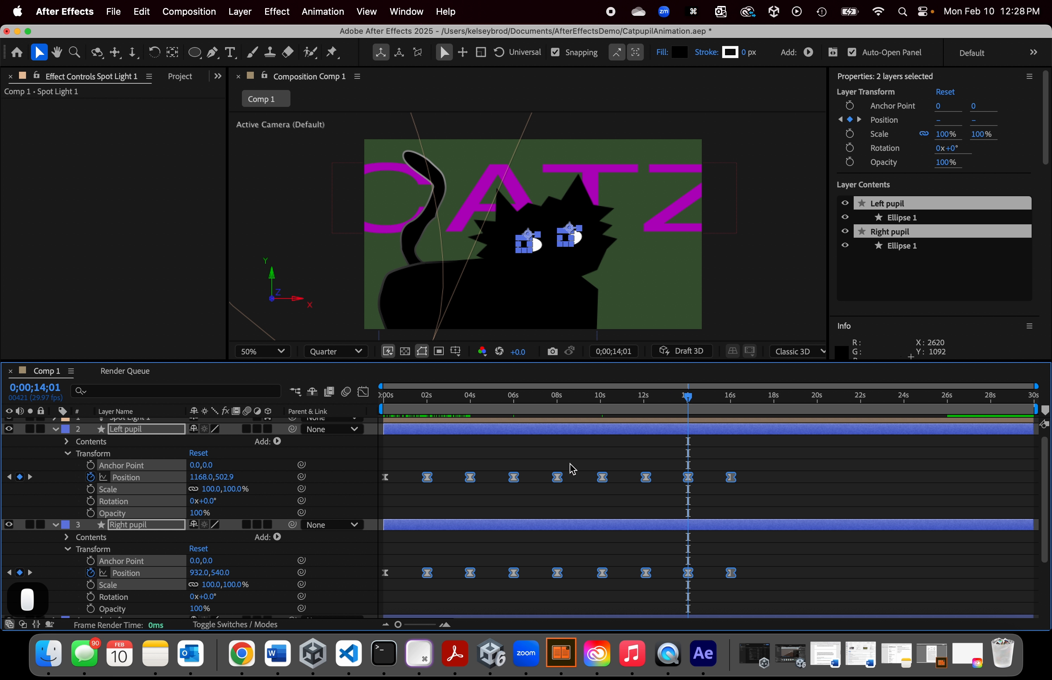
pyautogui.press('super+c')
pyautogui.click(775, 400)
pyautogui.press('super+v')
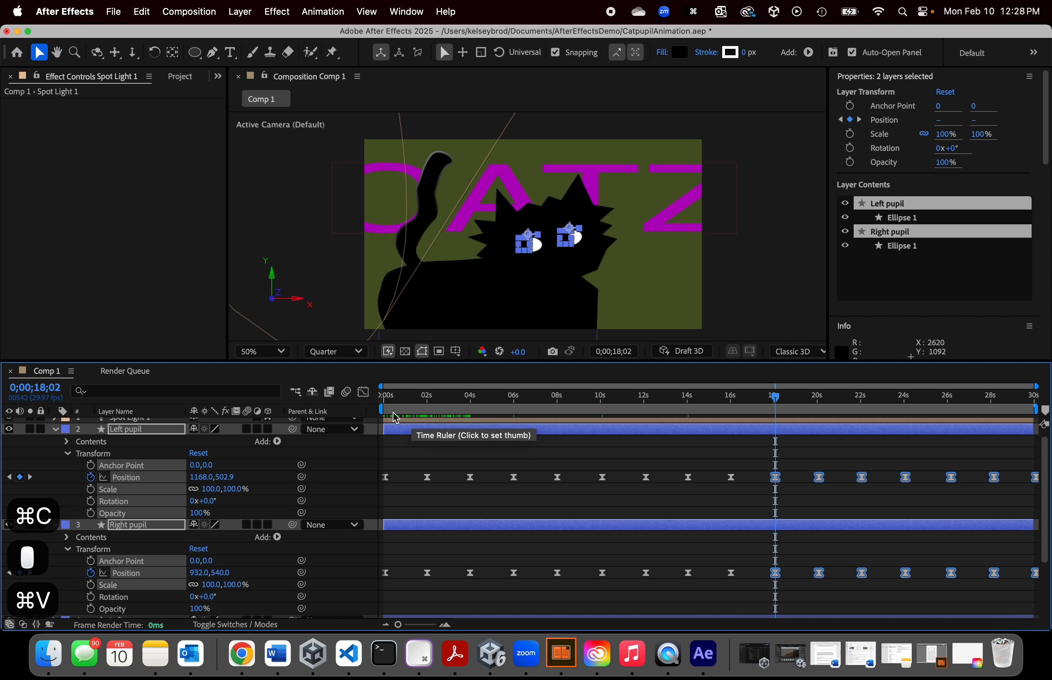
# Step: Play back the animation from the start to check the pupils' movement, and undo a removal of their Position keyframes
pyautogui.click(384, 400)
pyautogui.press('space')
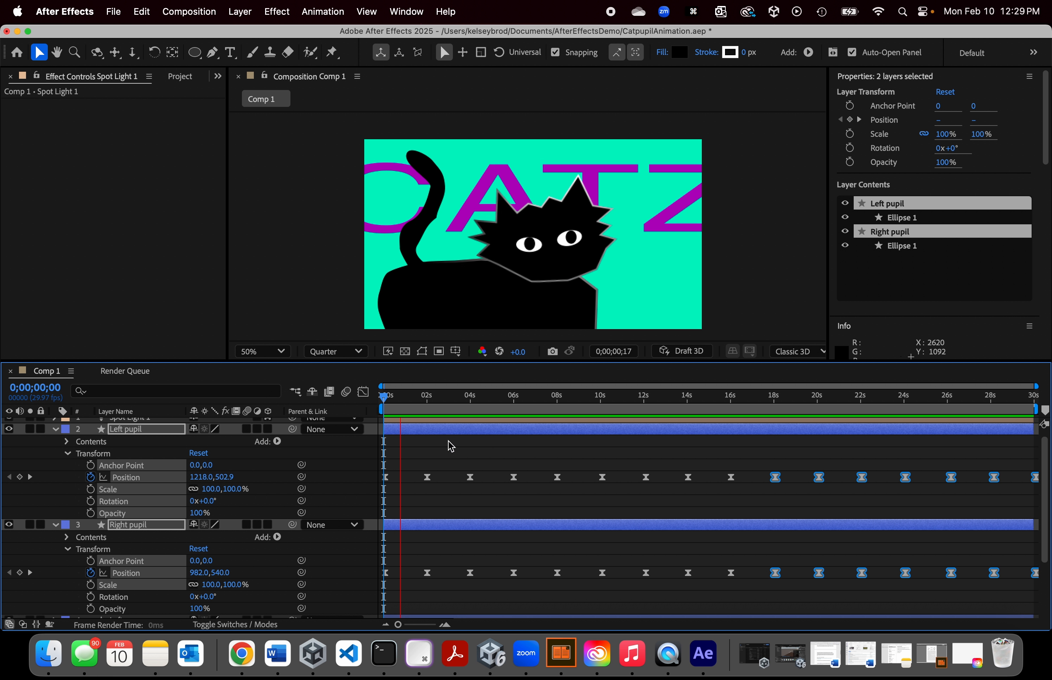
pyautogui.click(90, 477)
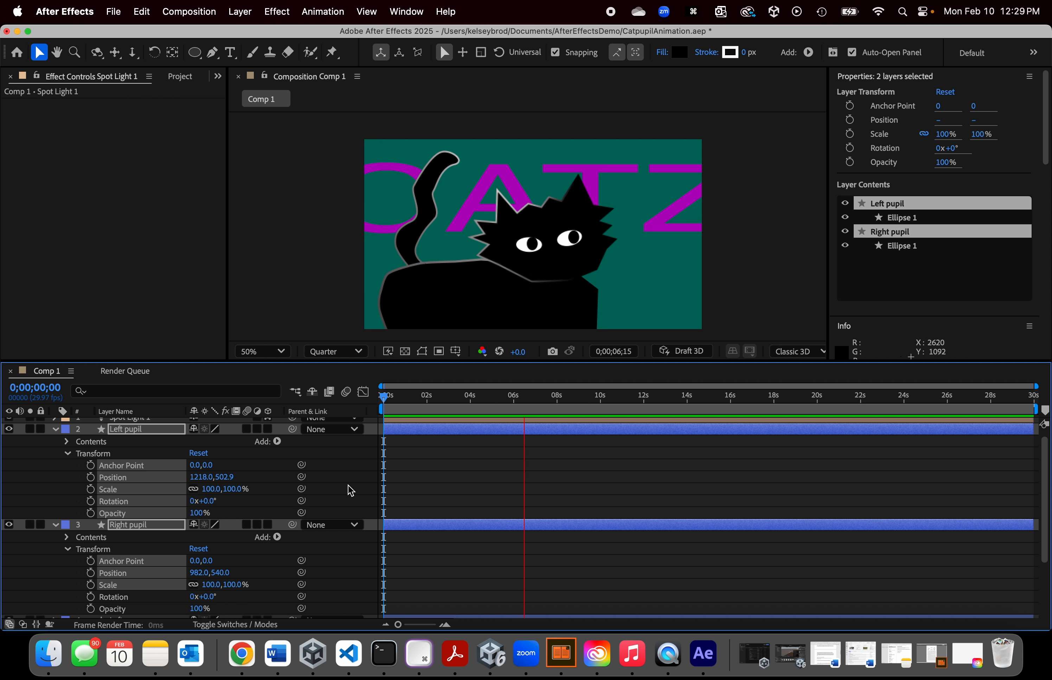
pyautogui.press('super+z')
pyautogui.press('space')
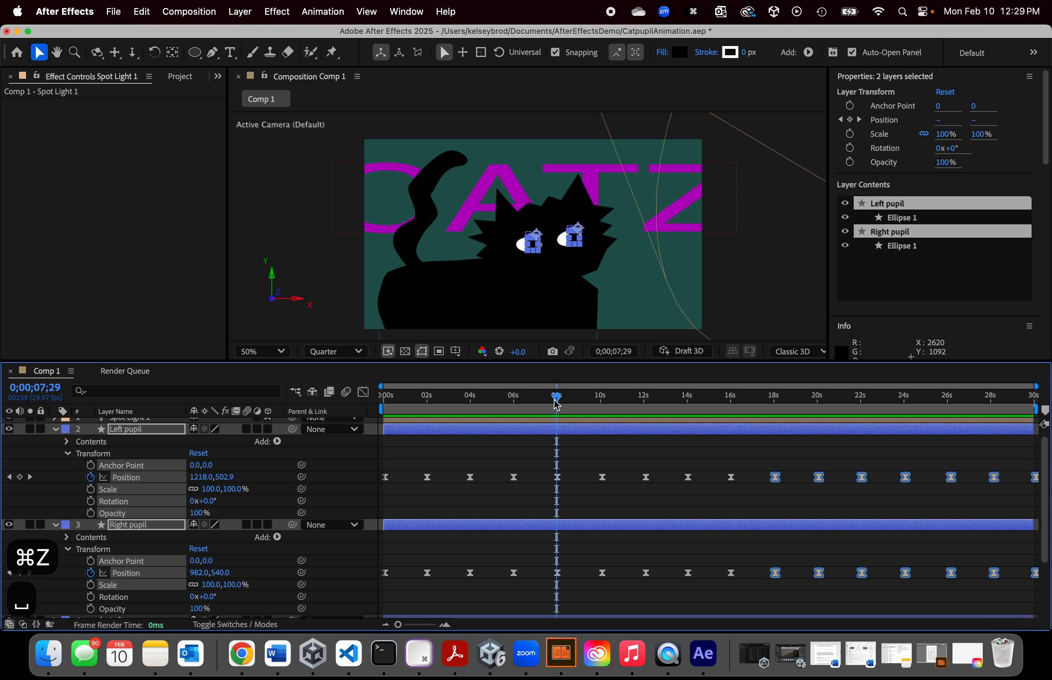
# Step: At 0;00;00;02, set the Y Position to 481.9 for the left pupil and 519.0 for the right, and preview the movement
pyautogui.click(556, 400)
pyautogui.moveTo(556, 399); pyautogui.dragTo(383, 420)
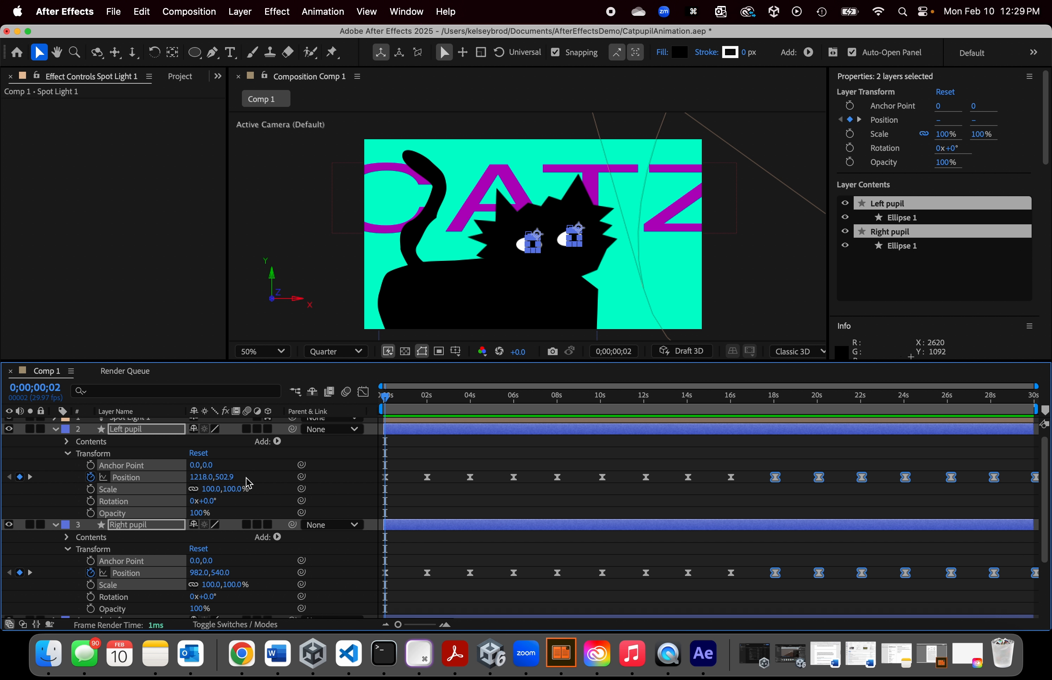
pyautogui.moveTo(220, 483); pyautogui.dragTo(193, 490)
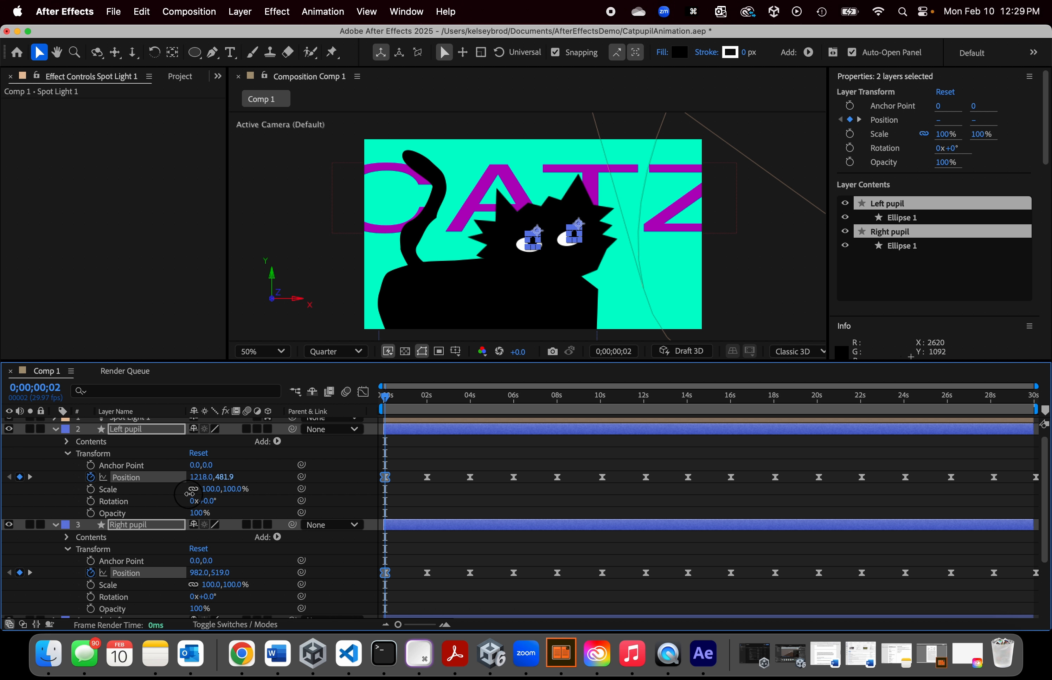
pyautogui.press('space')
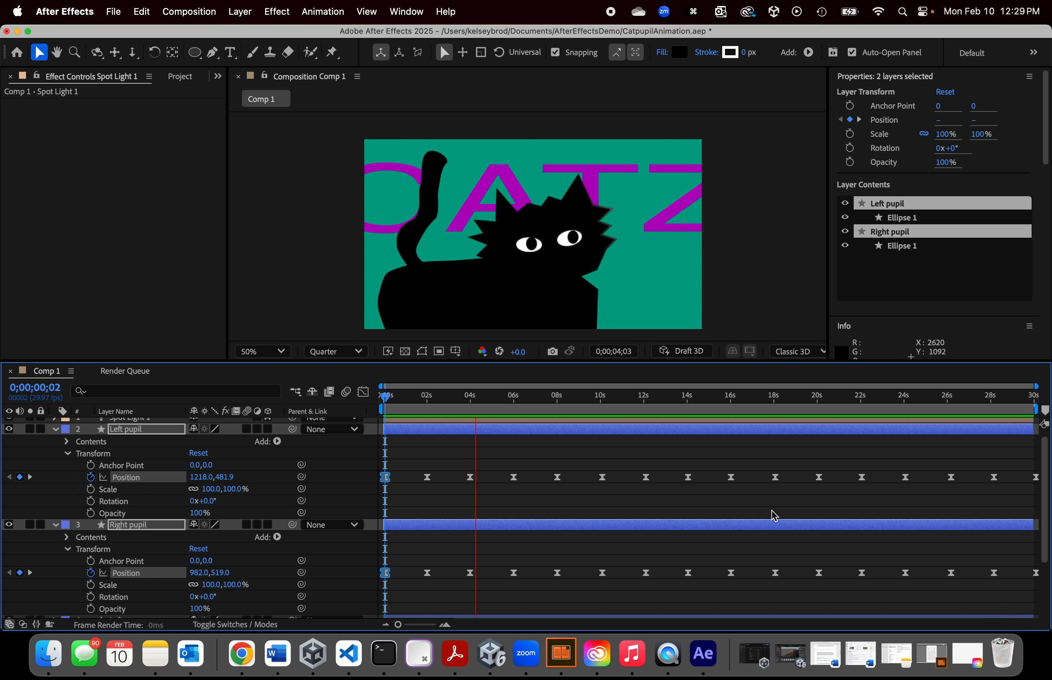
pyautogui.press('space')
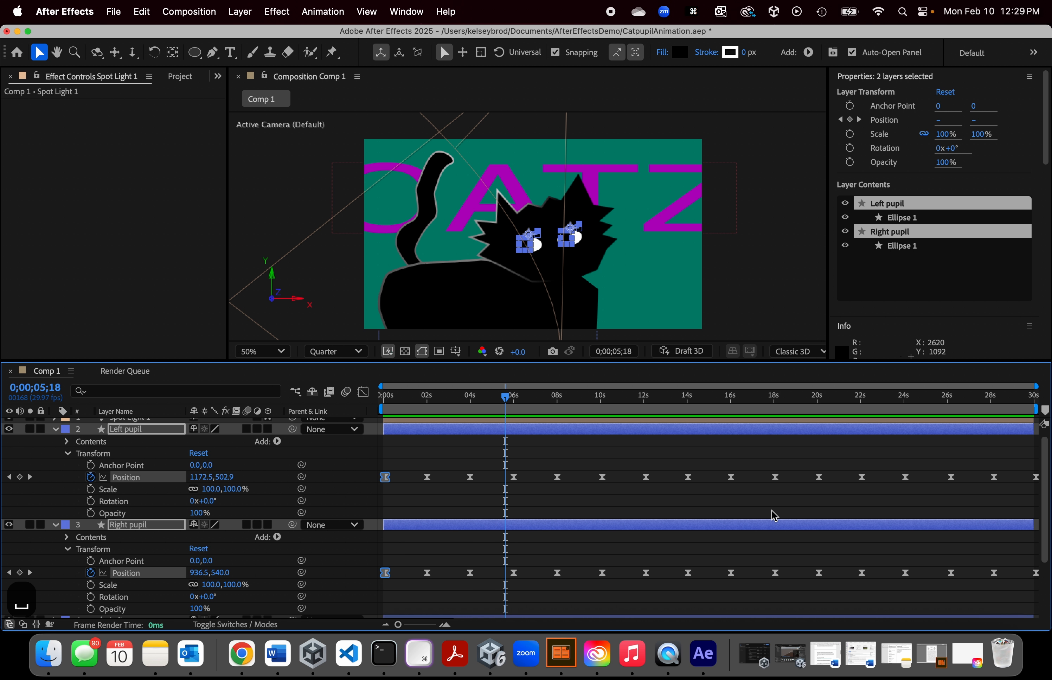
# Step: Remove all Position keyframes from both pupils and return the playhead to 0;00;00;03
pyautogui.click(91, 477)
pyautogui.moveTo(413, 401); pyautogui.dragTo(385, 409)
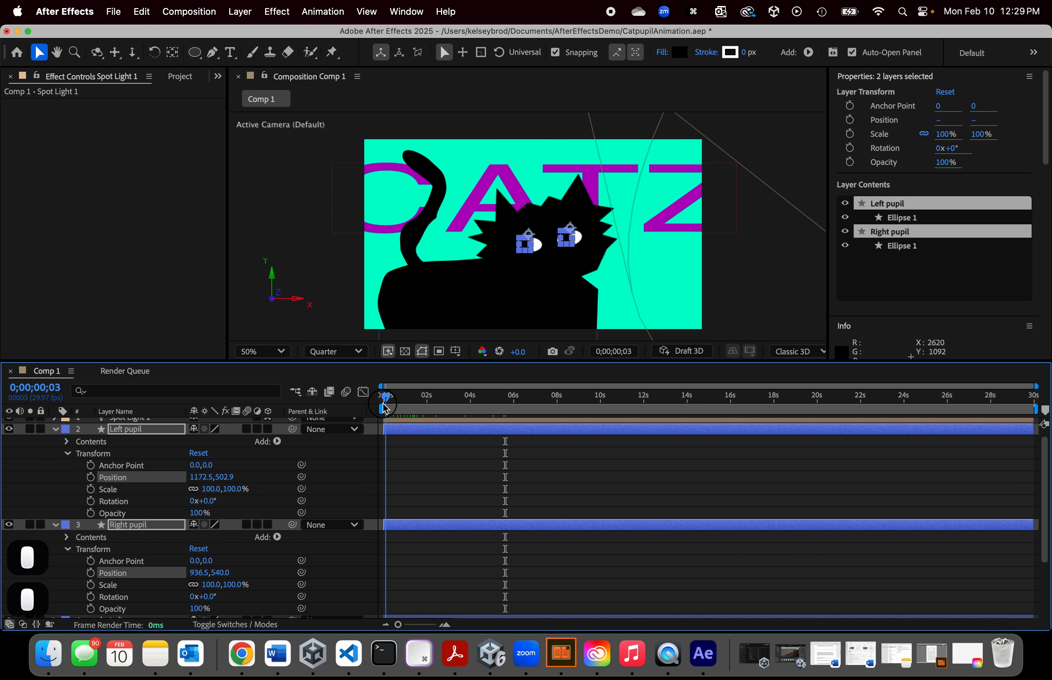
pyautogui.scroll(1, 588, 269)
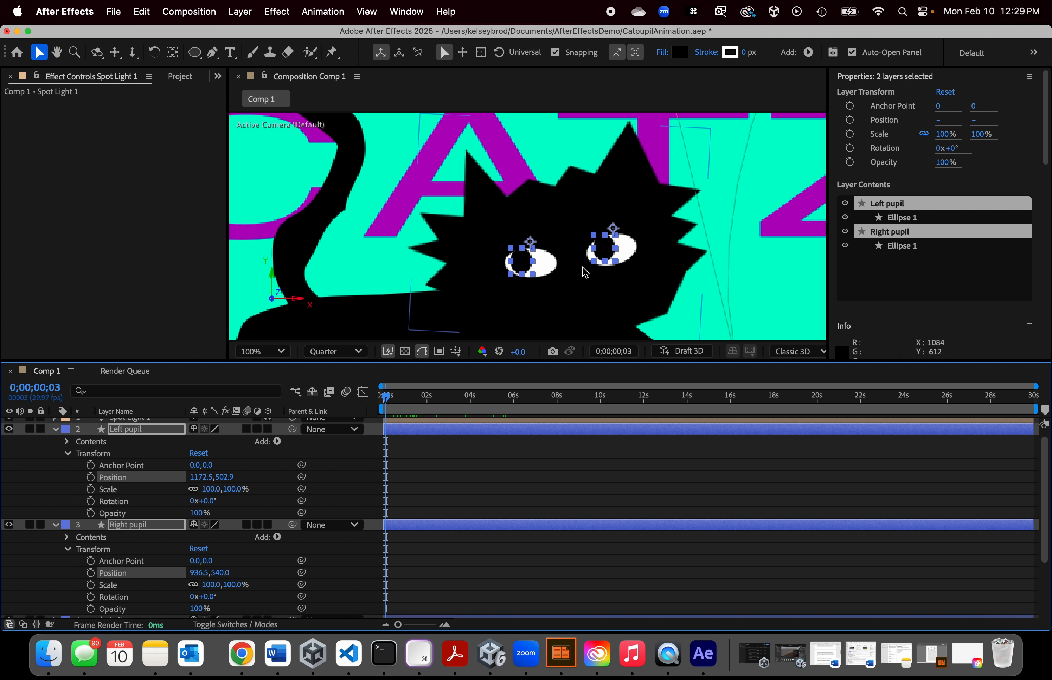
pyautogui.click(700, 288)
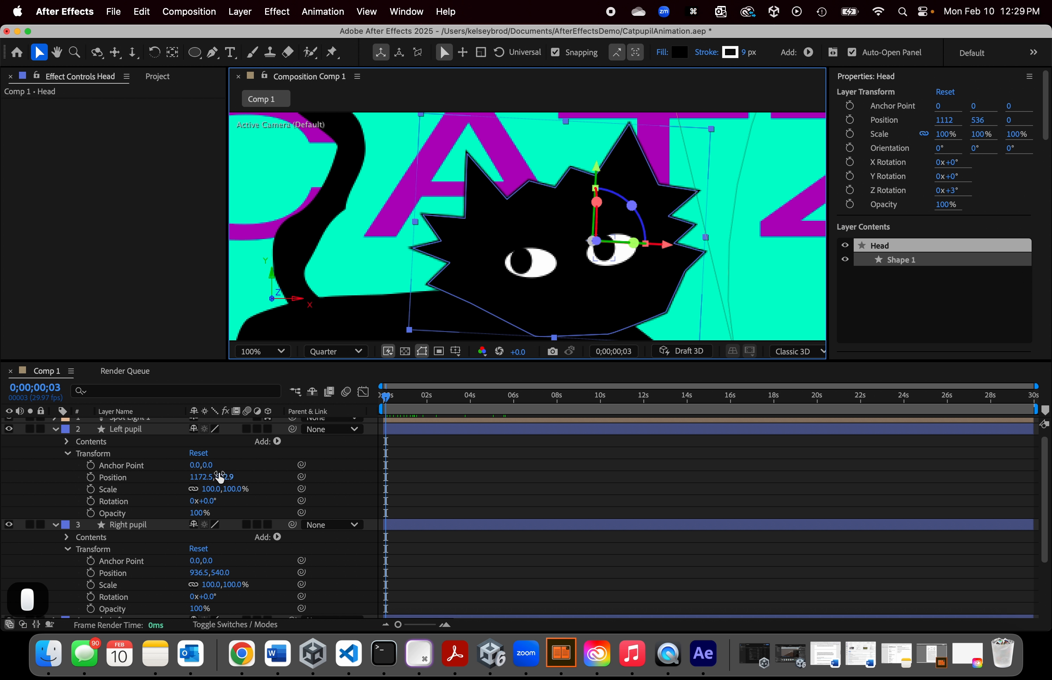
pyautogui.click(237, 480)
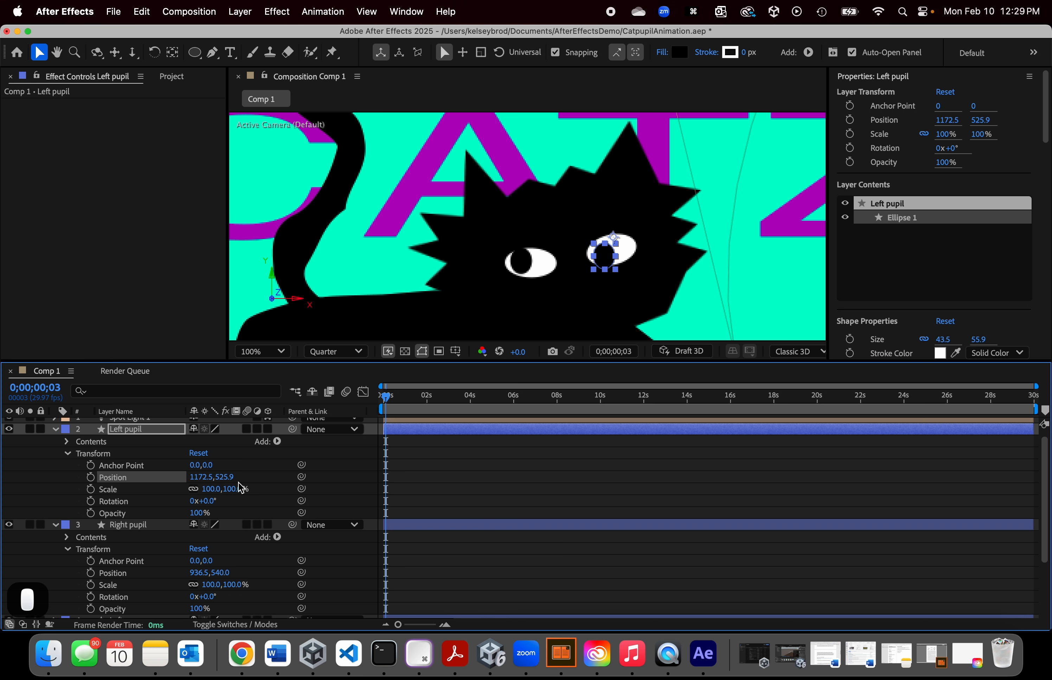
pyautogui.press('super+z')
# Step: Move both pupils together to Position 1227.5, 489.9 for the left pupil and 991.5, 527.0 for the right
pyautogui.click(422, 429)
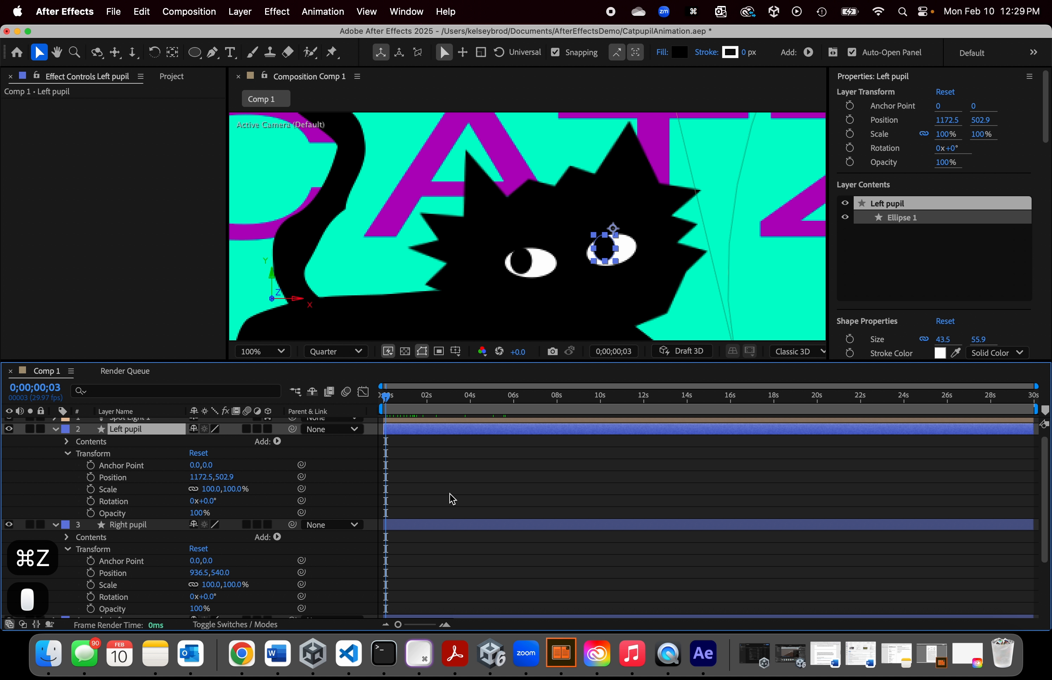
pyautogui.keyDown('shift'); pyautogui.click(446, 527); pyautogui.keyUp('shift')
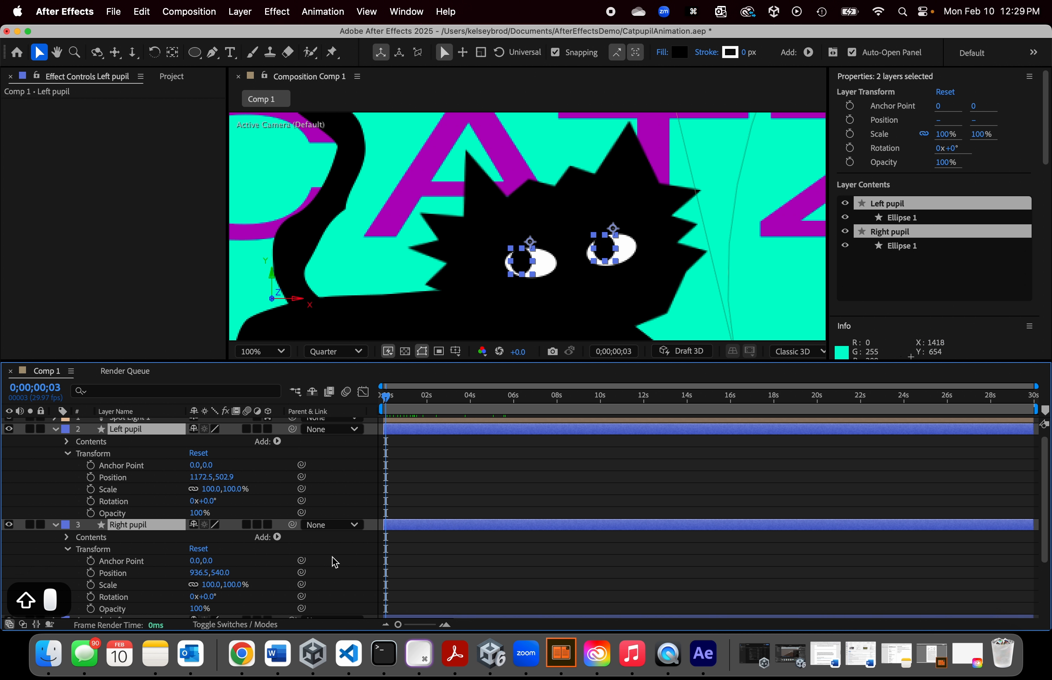
pyautogui.moveTo(224, 579); pyautogui.dragTo(217, 578)
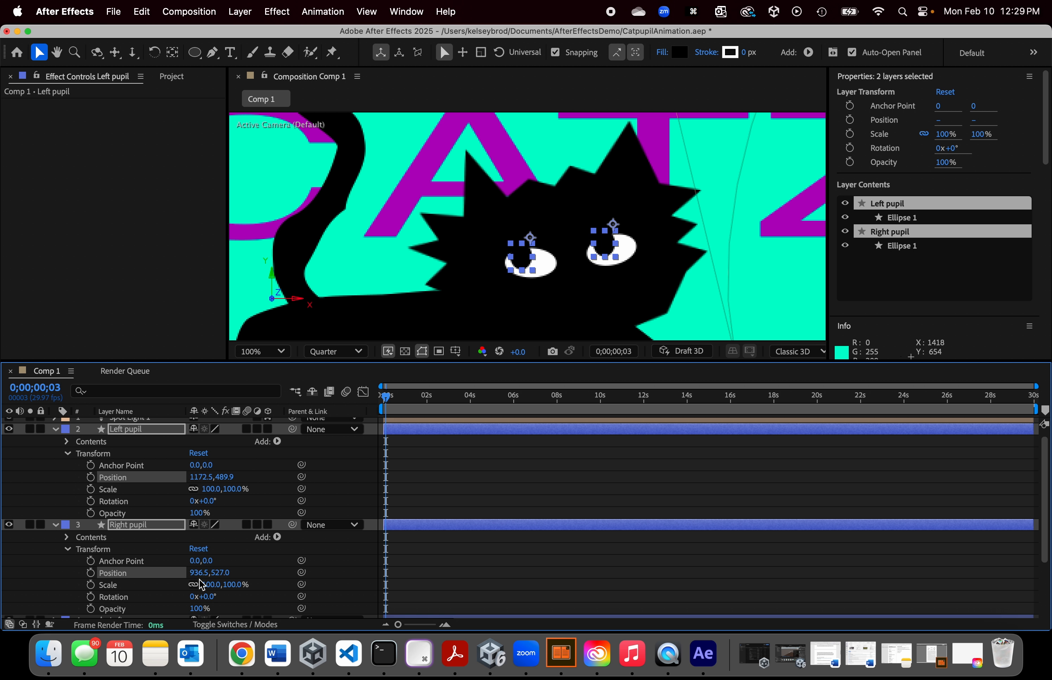
pyautogui.moveTo(199, 572); pyautogui.dragTo(241, 575)
pyautogui.scroll(-2, 503, 511)
pyautogui.scroll(3, 486, 502)
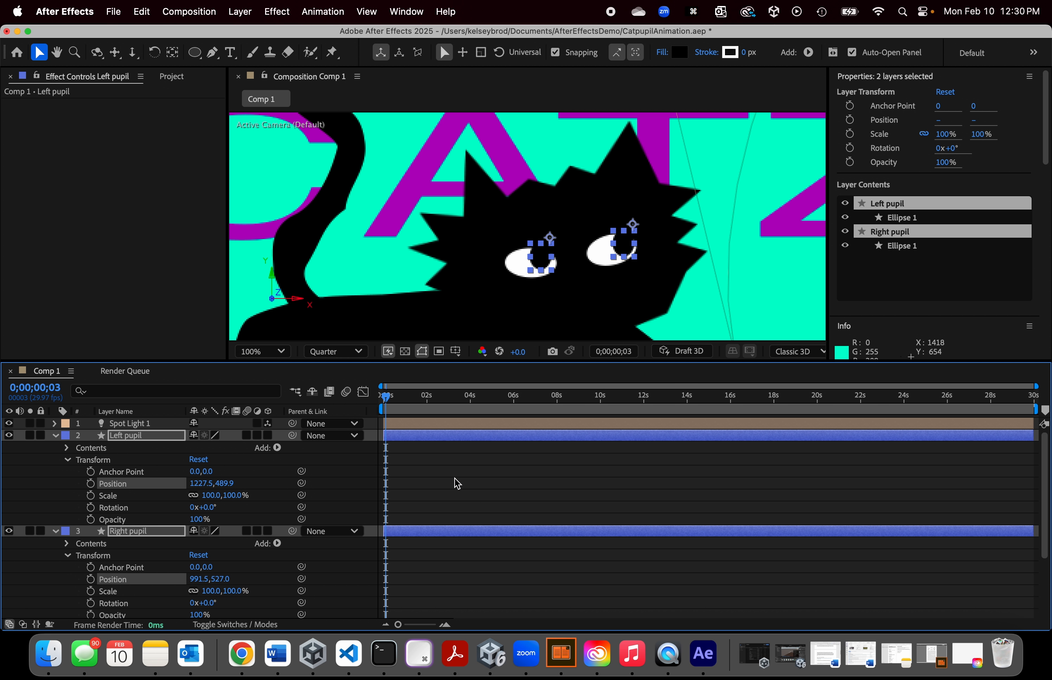
# Step: Keyframe both pupils' Position at 0;00;00;03, and at 0;00;02;01 set the left to 1161.5, 489.9 and the right to 925.5, 527.0
pyautogui.click(91, 485)
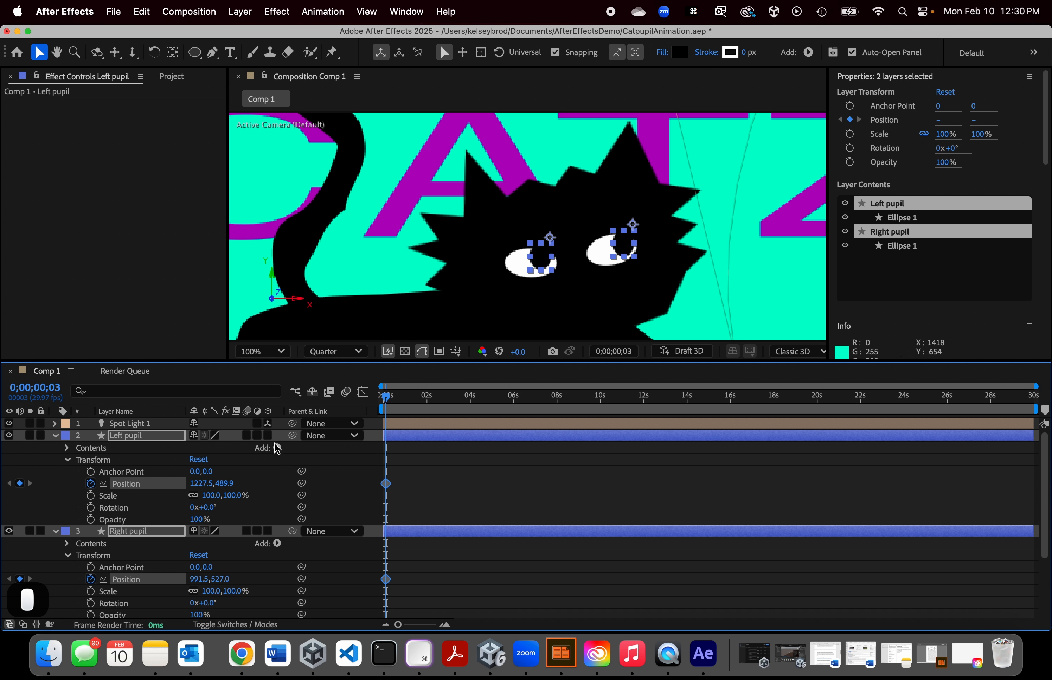
pyautogui.moveTo(392, 406); pyautogui.dragTo(430, 407)
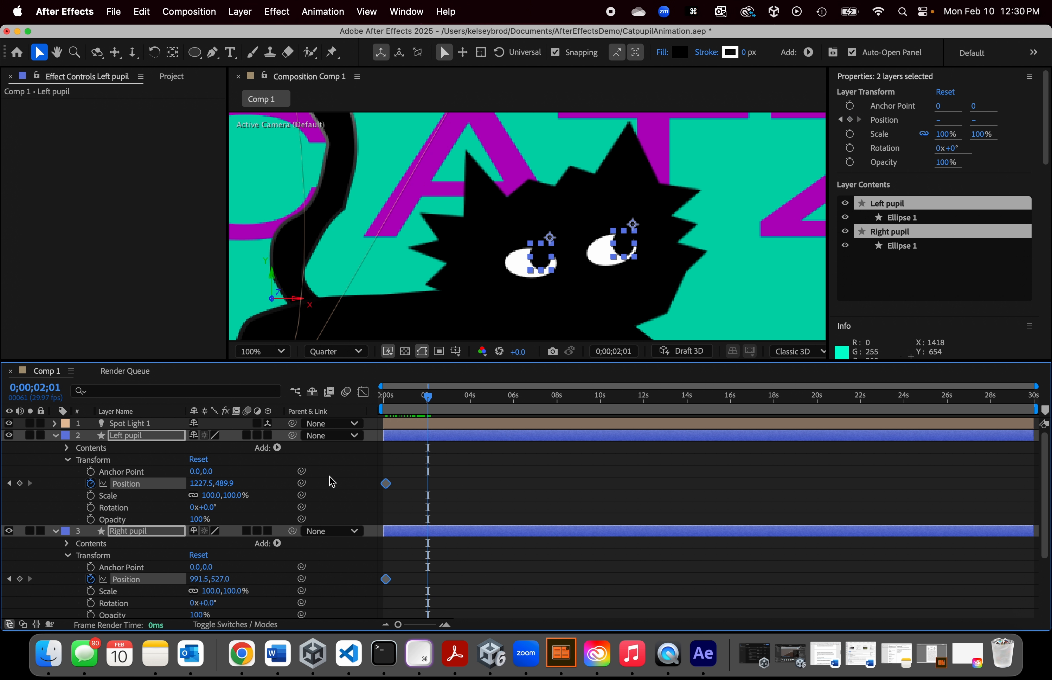
pyautogui.moveTo(204, 485); pyautogui.dragTo(153, 483)
pyautogui.scroll(-2, 538, 234)
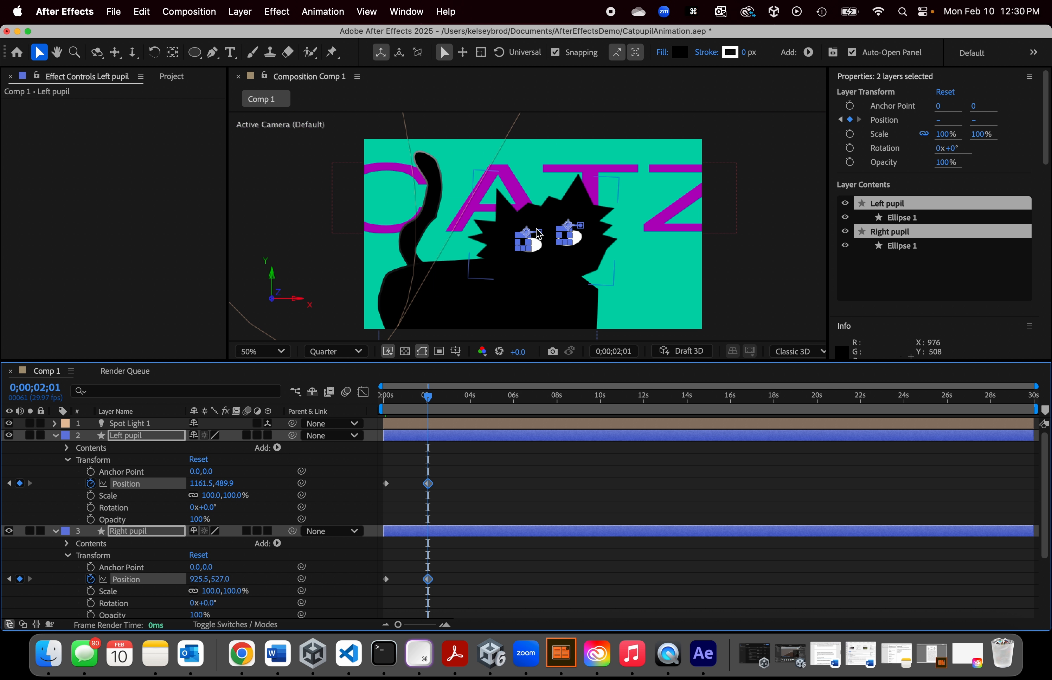
pyautogui.moveTo(430, 400); pyautogui.dragTo(382, 400)
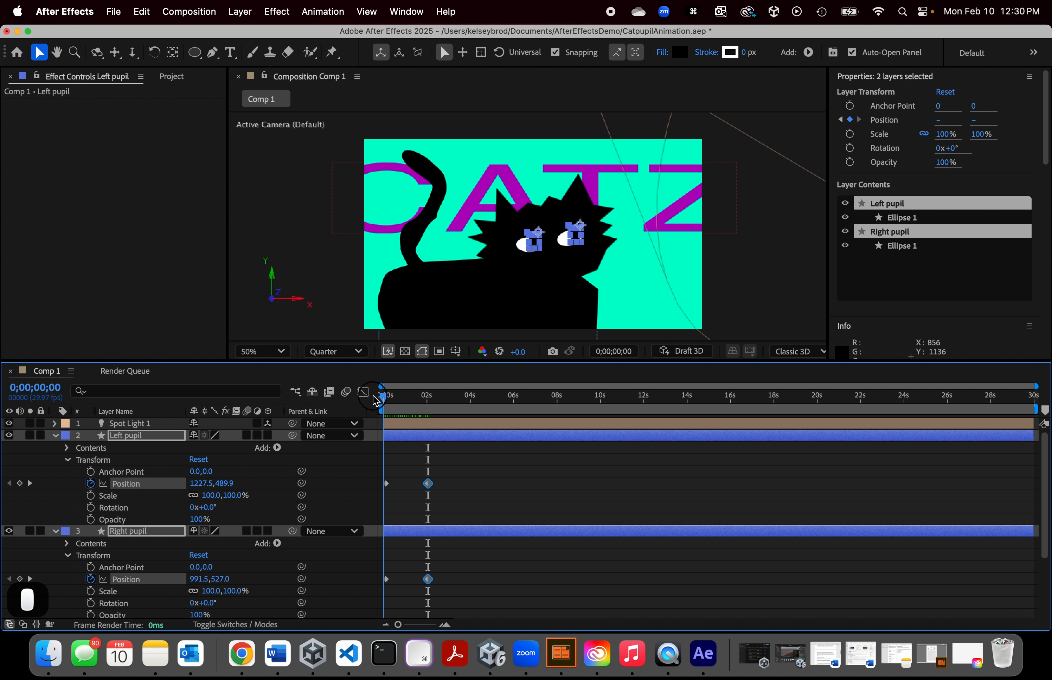
# Step: Deselect the pupil layers and preview the pupils' side-to-side movement from 0;00;00;00
pyautogui.click(734, 301)
pyautogui.press('space')
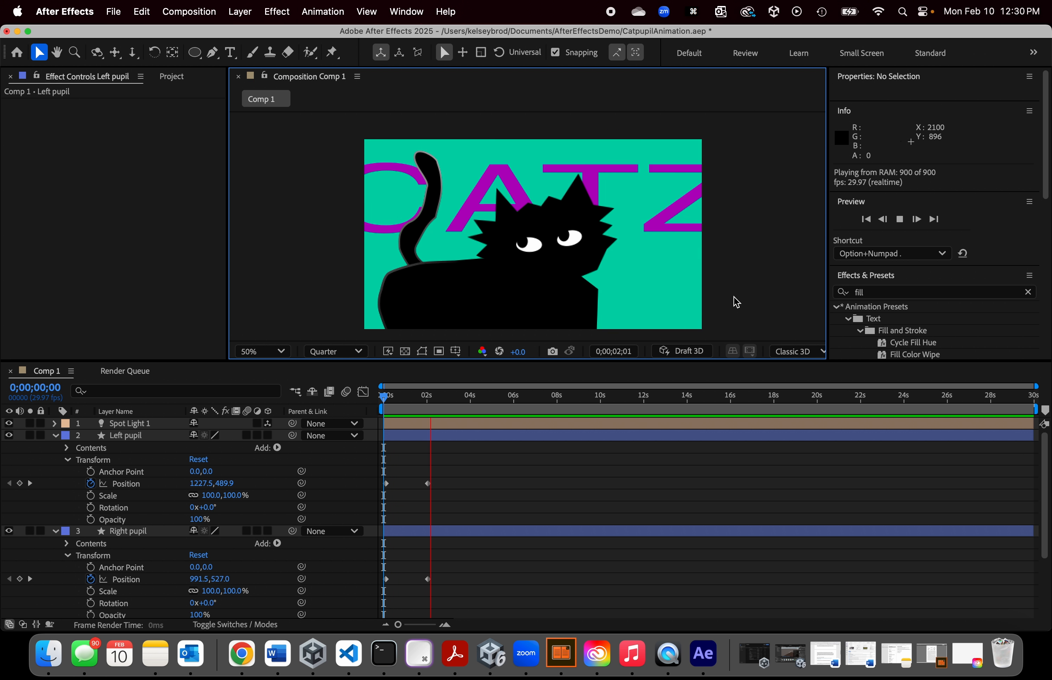
pyautogui.press('space')
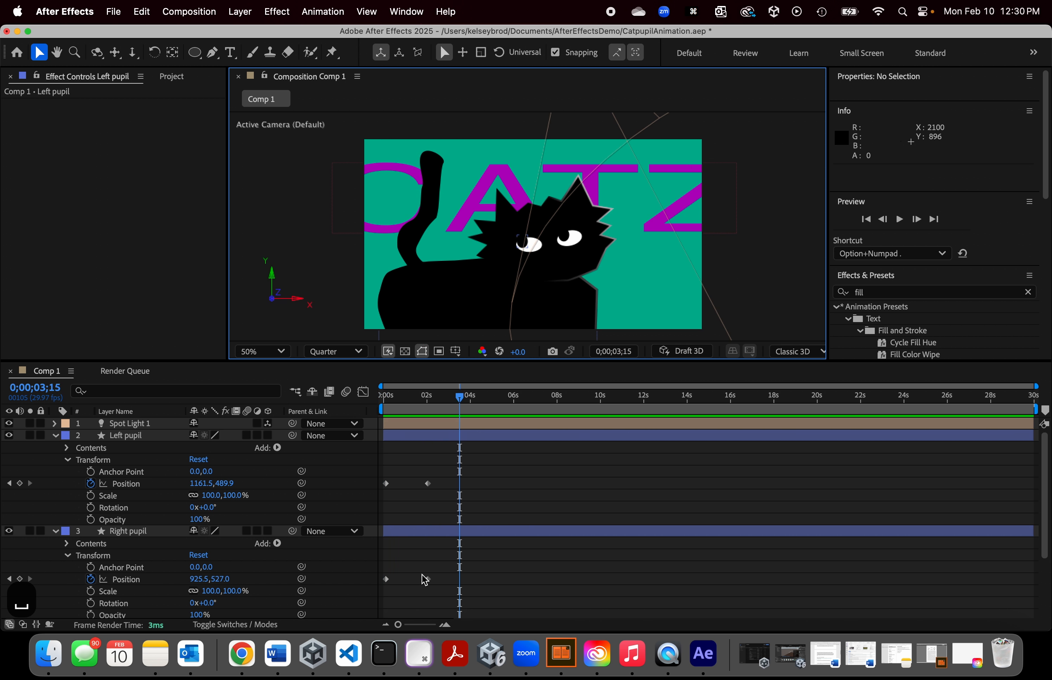
# Step: Copy both pupils' first Position keyframes and paste them at 0;00;03;29
pyautogui.moveTo(405, 594); pyautogui.dragTo(385, 485)
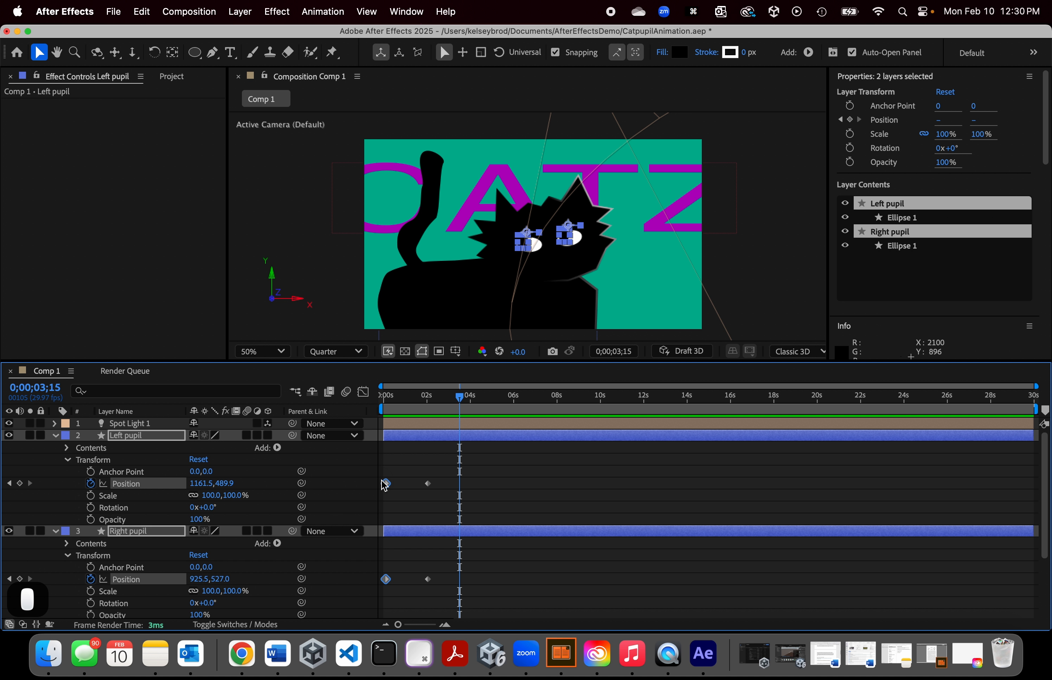
pyautogui.press('super+c')
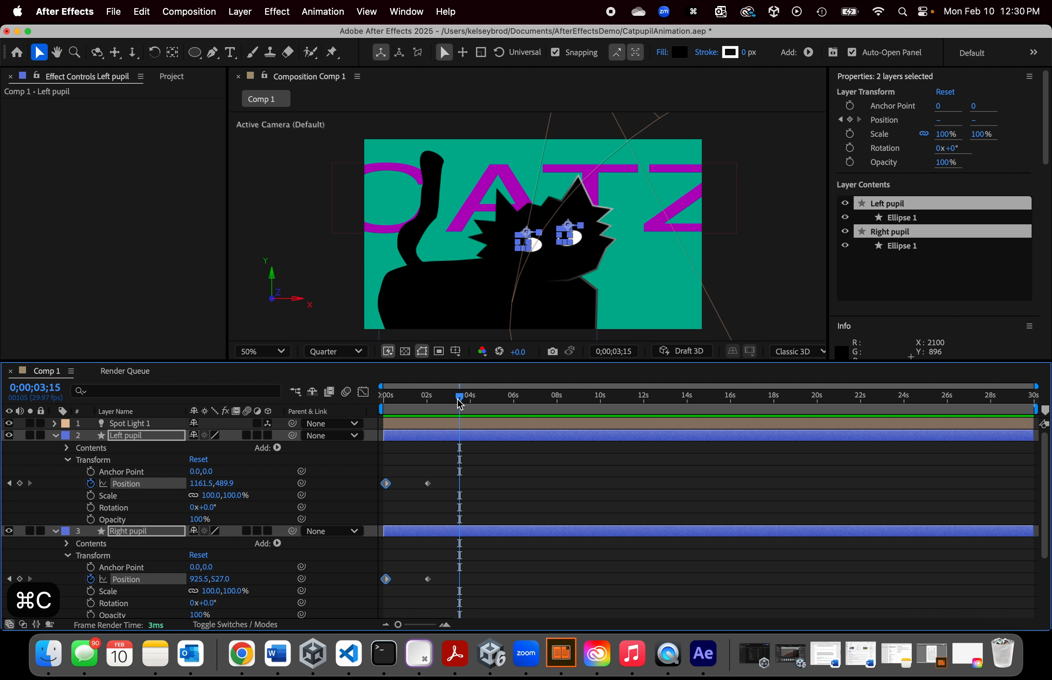
pyautogui.moveTo(459, 404); pyautogui.dragTo(469, 401)
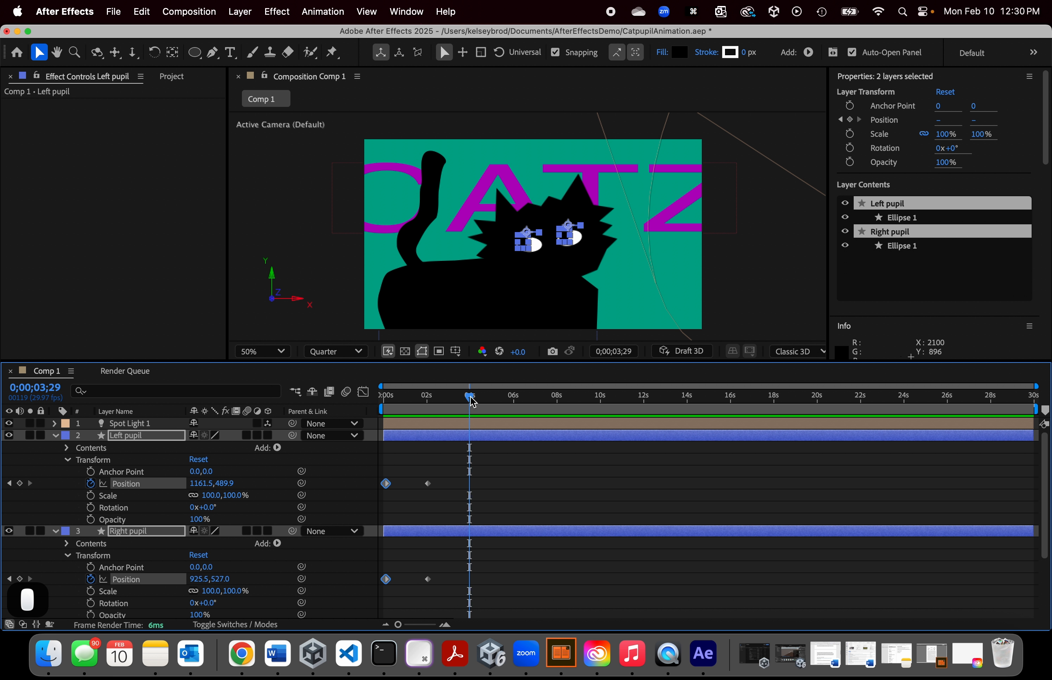
pyautogui.press('super+v')
# Step: Copy both pupils' Position keyframes at 0;00;02;01 and 0;00;03;29 and paste them starting at 0;00;06;01
pyautogui.moveTo(496, 599); pyautogui.dragTo(423, 474)
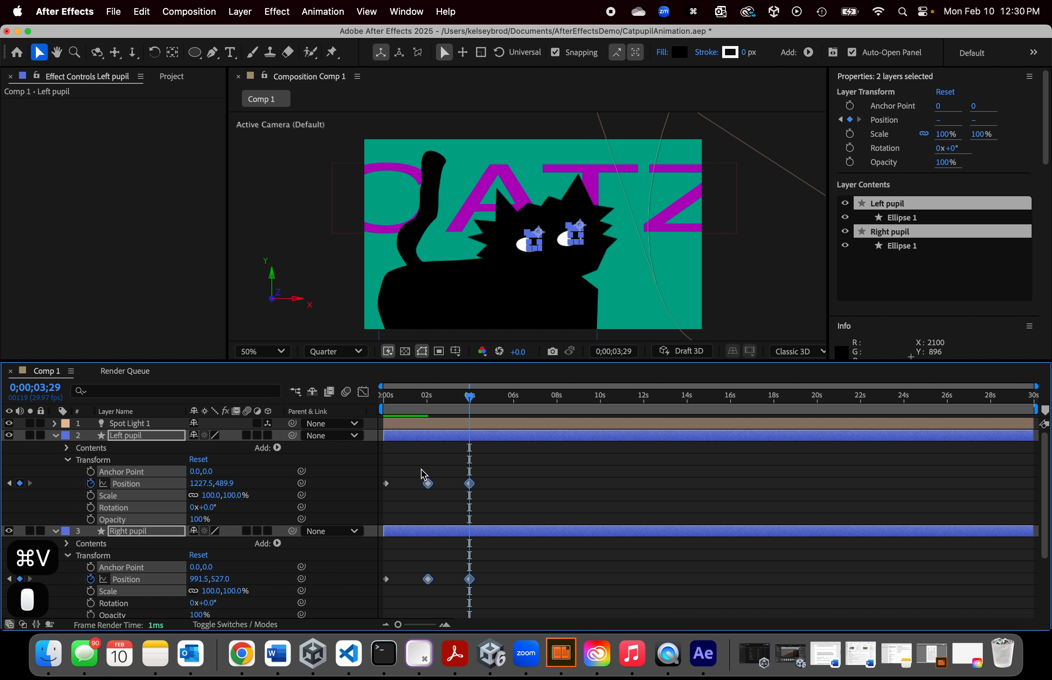
pyautogui.press('super+c')
pyautogui.moveTo(469, 397); pyautogui.dragTo(516, 406)
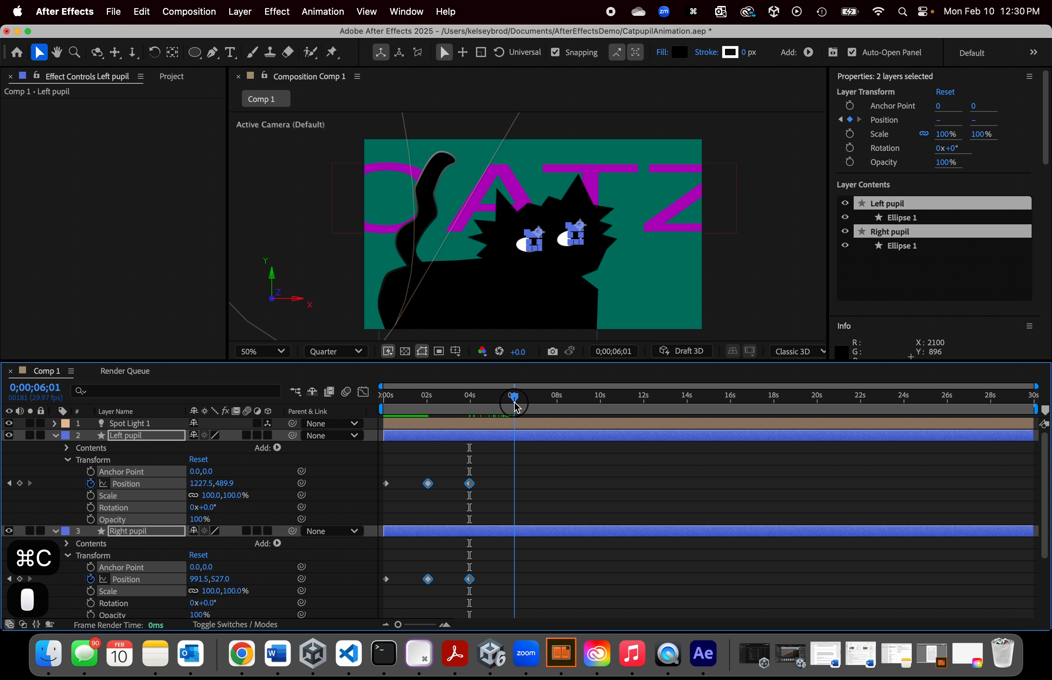
pyautogui.press('super+v')
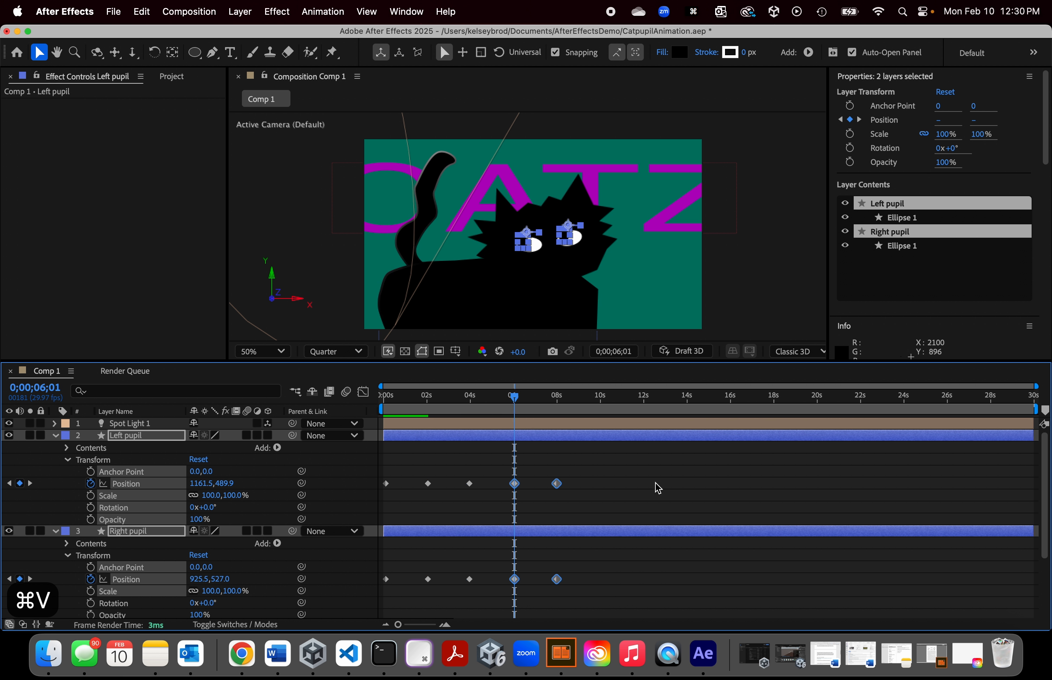
# Step: Paste the copied pupil keyframe pair again at 0;00;09;28, 0;00;13;27, about 18 s, 0;00;22;02, 0;00;26;02 and 0;00;29;26
pyautogui.click(599, 403)
pyautogui.press('super+v')
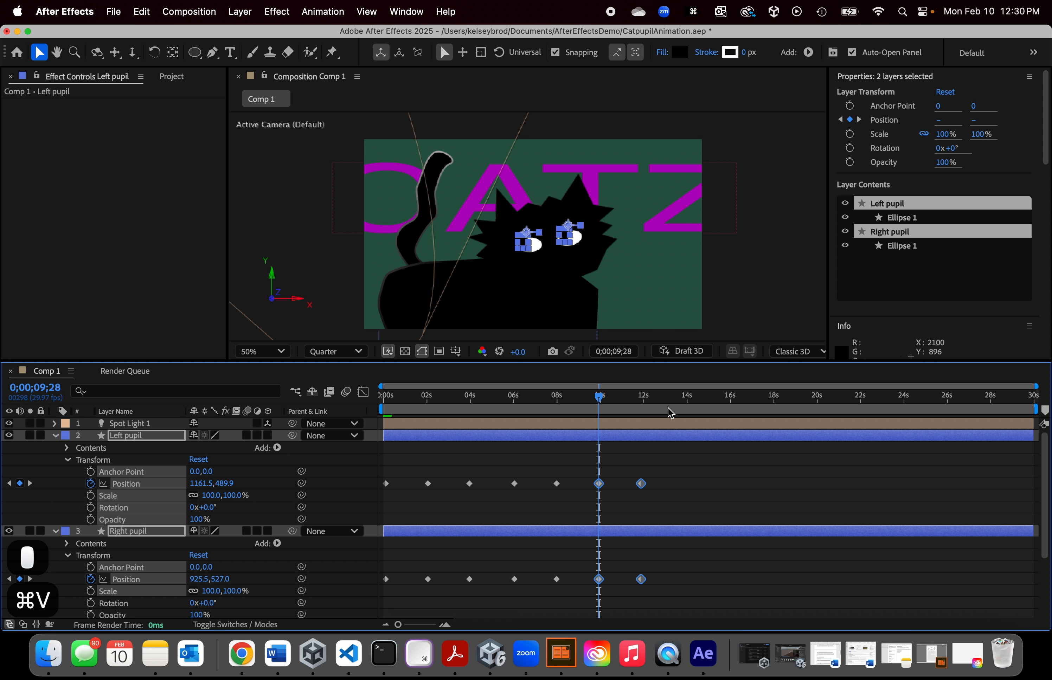
pyautogui.click(686, 402)
pyautogui.press('super+v')
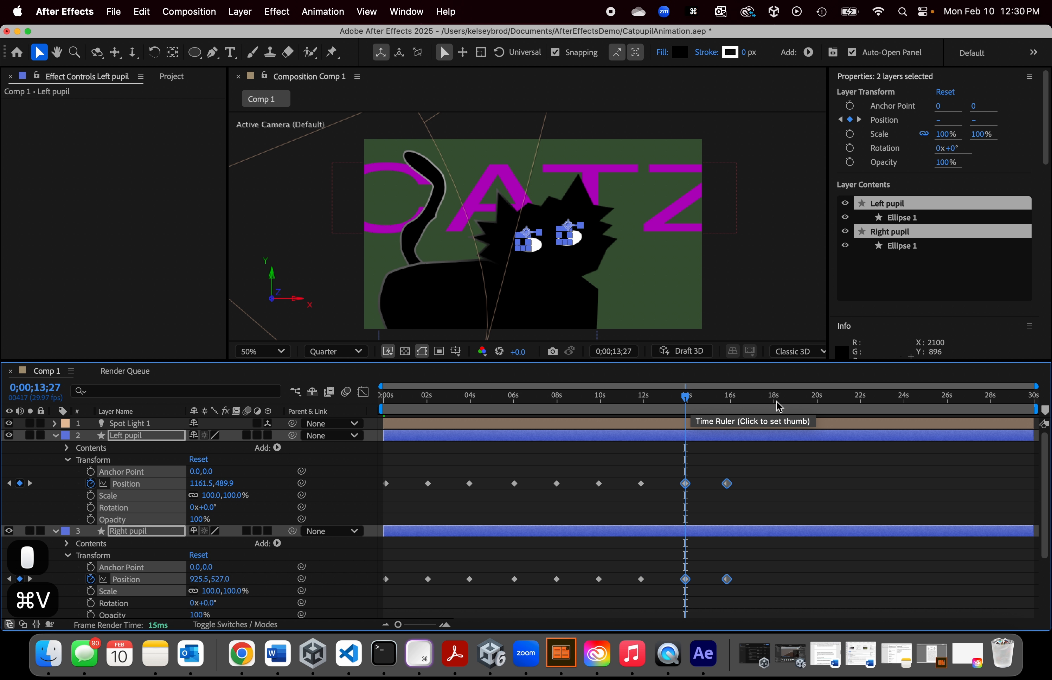
pyautogui.click(775, 402)
pyautogui.press('super+v')
pyautogui.click(861, 403)
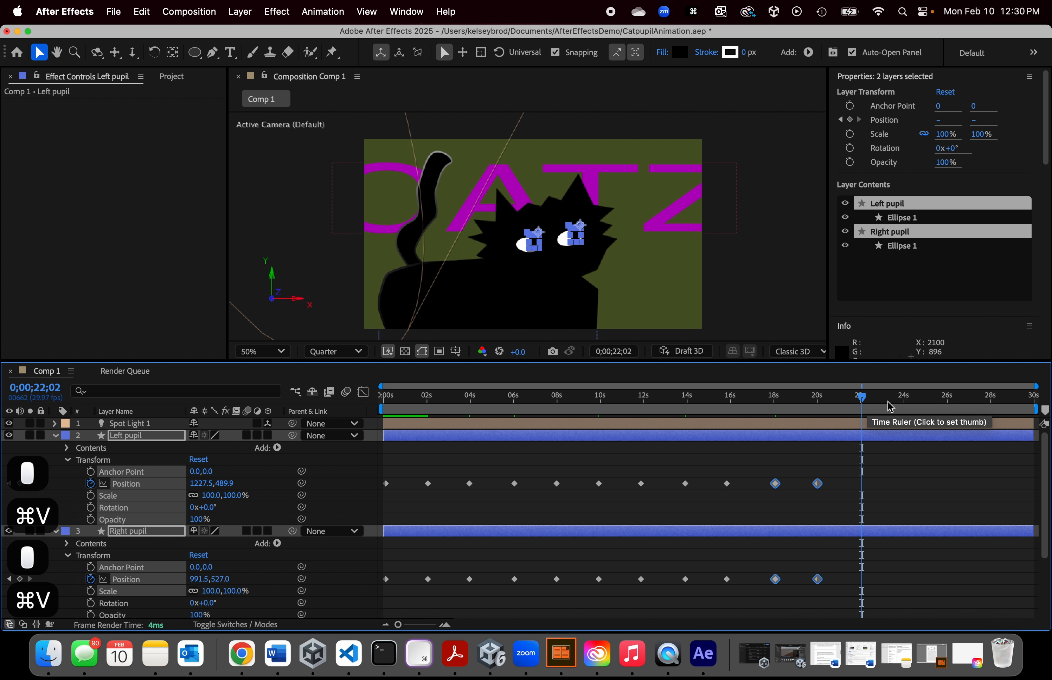
pyautogui.press('super+v')
pyautogui.click(950, 405)
pyautogui.press('super+v')
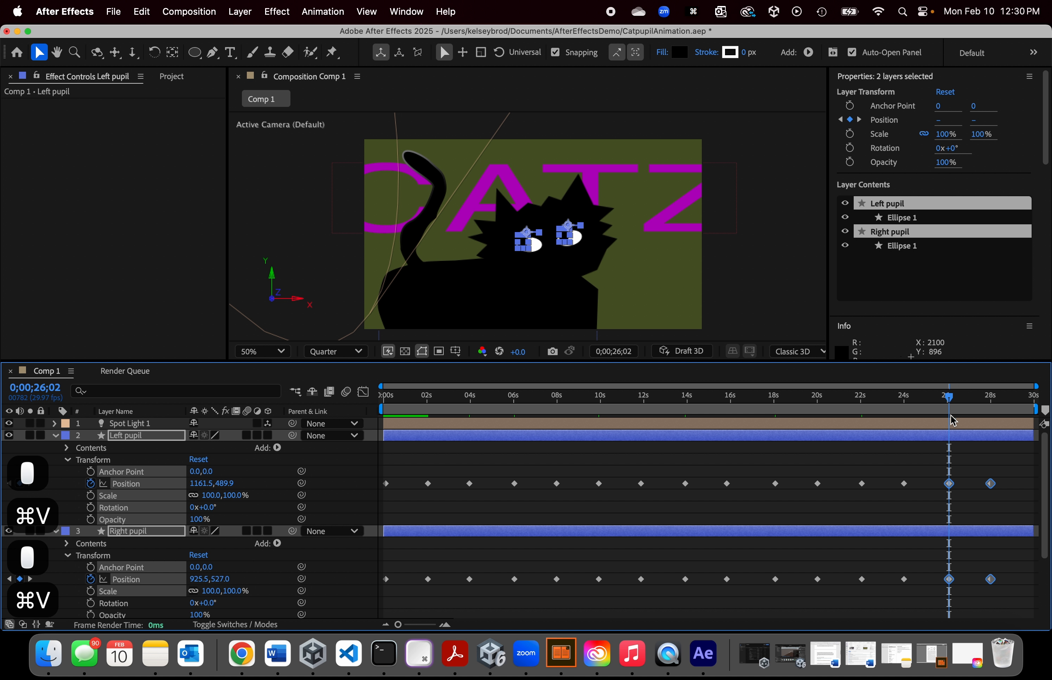
pyautogui.click(1032, 398)
pyautogui.press('super+v')
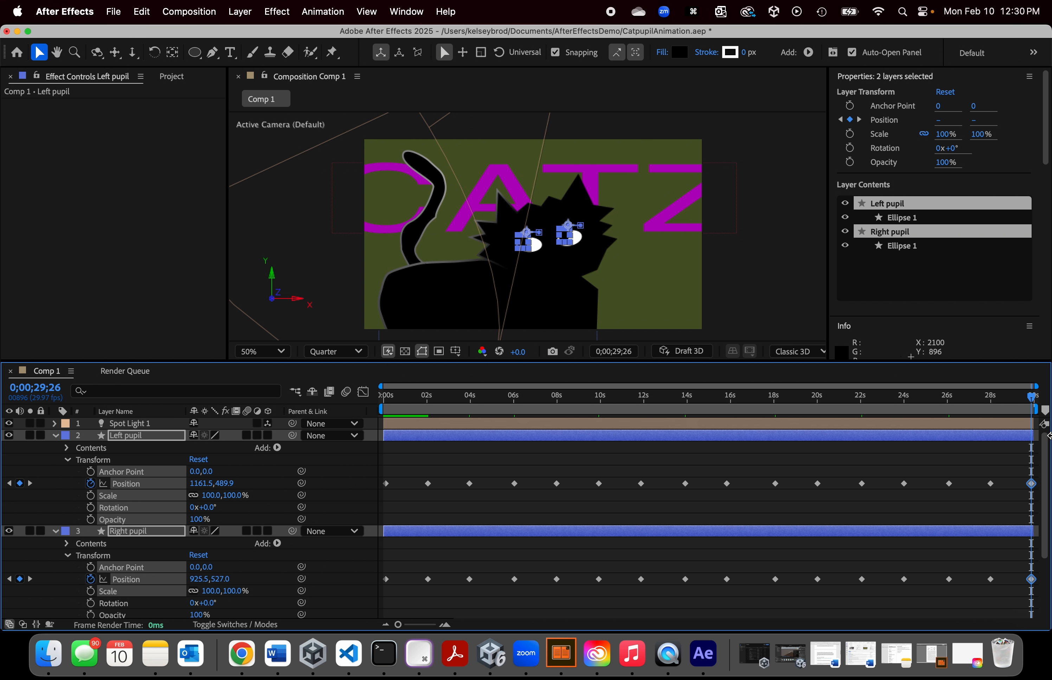
# Step: Return the playhead to 0;00;00;04 and preview the looping pupil movement with the whole scene
pyautogui.moveTo(1033, 408); pyautogui.dragTo(389, 424)
pyautogui.press('space')
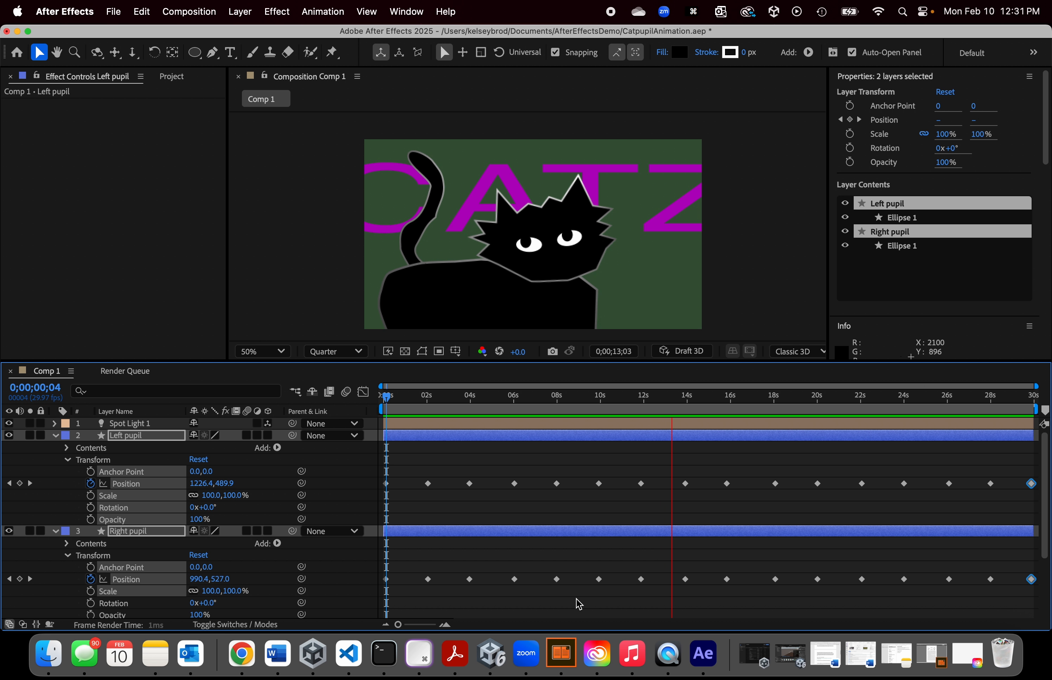
pyautogui.press('space')
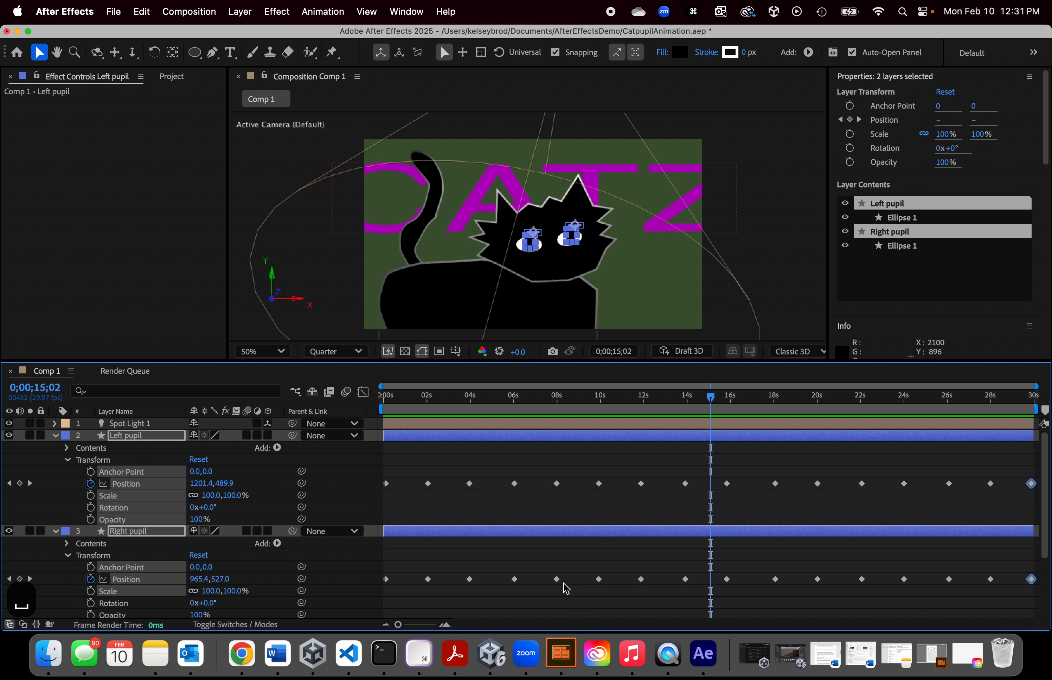
# Step: Collapse the properties of both pupil layers and deselect all layers
pyautogui.scroll(-3, 583, 555)
pyautogui.scroll(3, 437, 476)
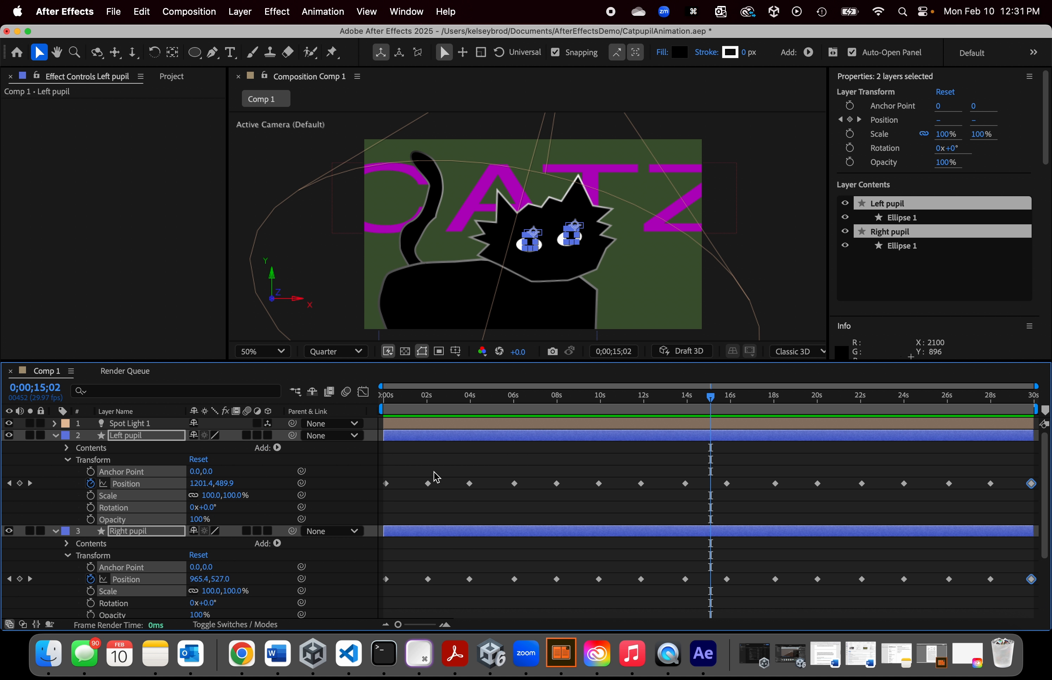
pyautogui.click(55, 435)
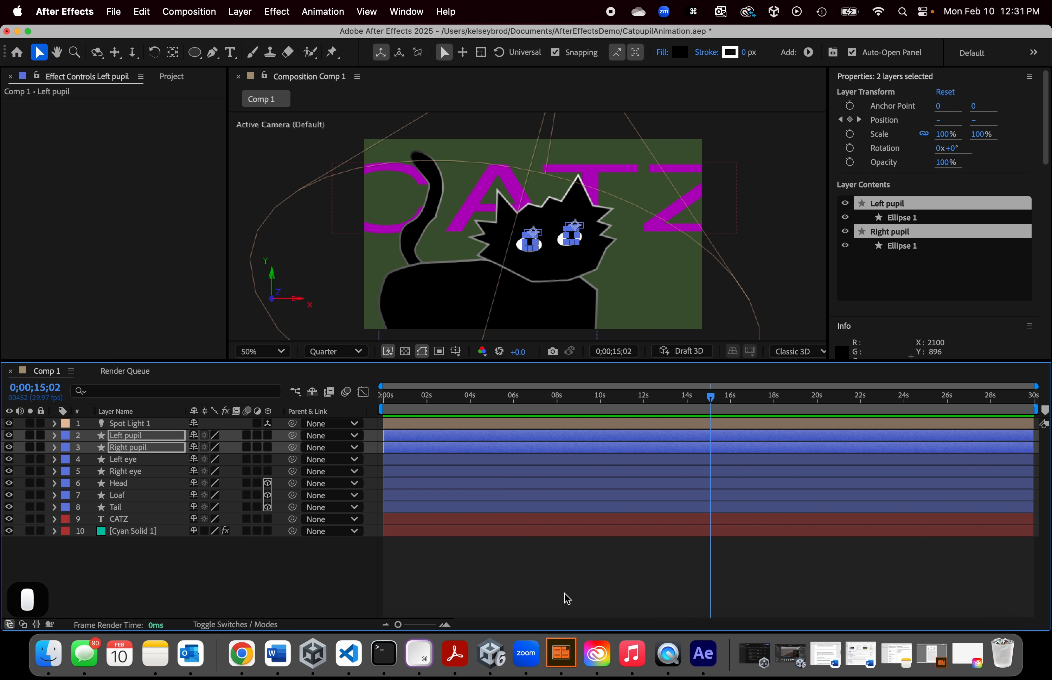
pyautogui.click(568, 598)
# Step: Add Comp 1 to the Render Queue for export
pyautogui.click(114, 11)
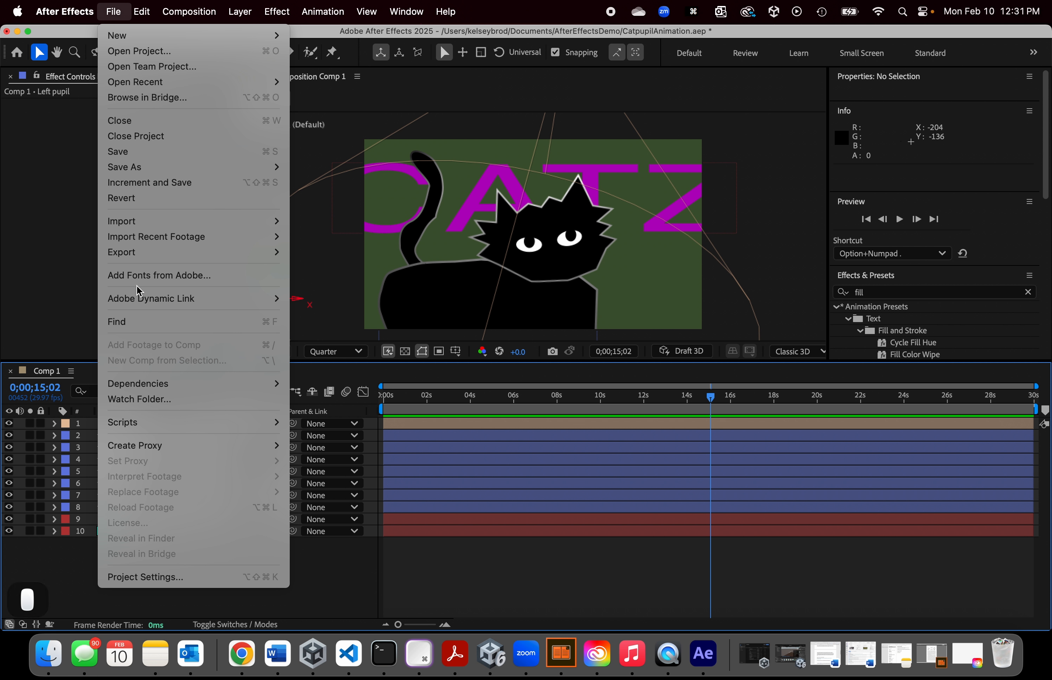
pyautogui.moveTo(270, 252)
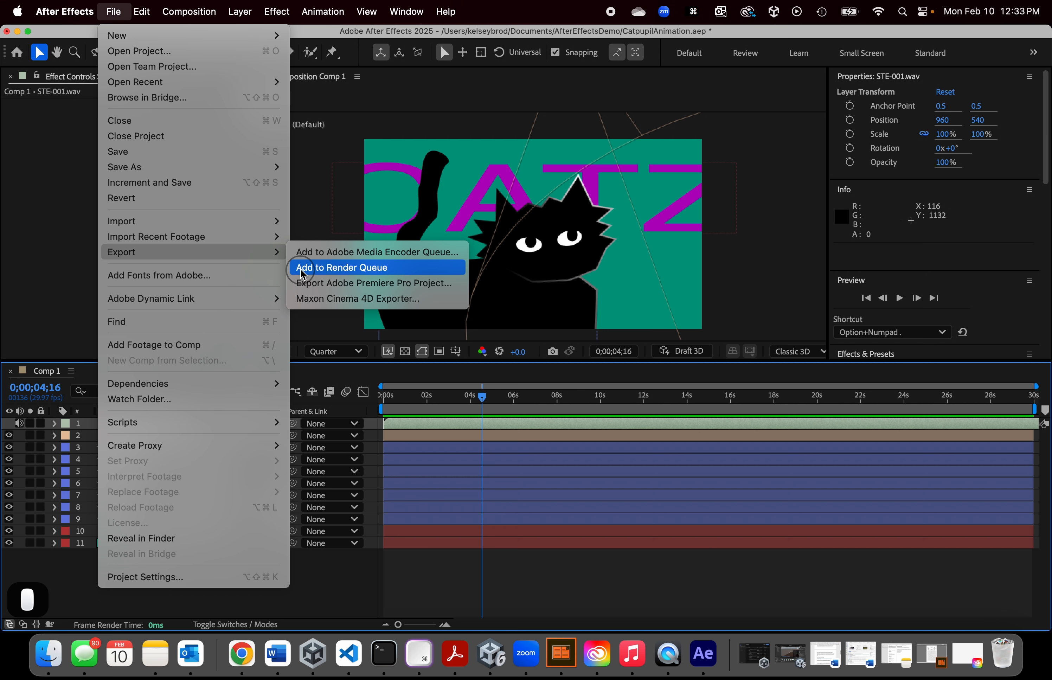
pyautogui.click(300, 268)
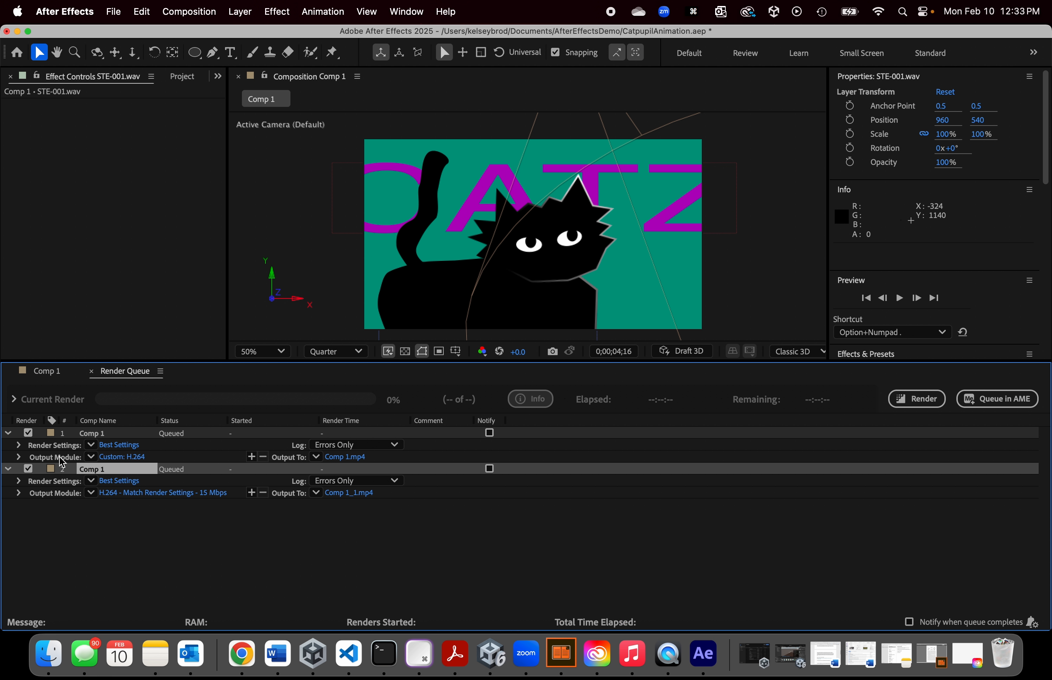
pyautogui.click(136, 437)
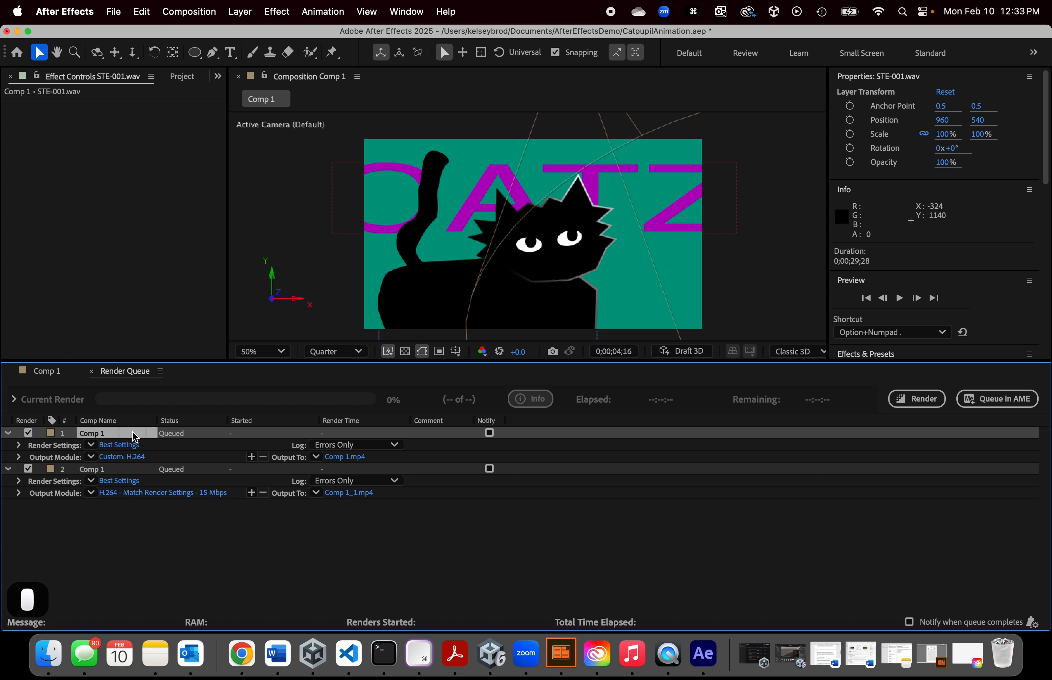
pyautogui.press('BackSpace')
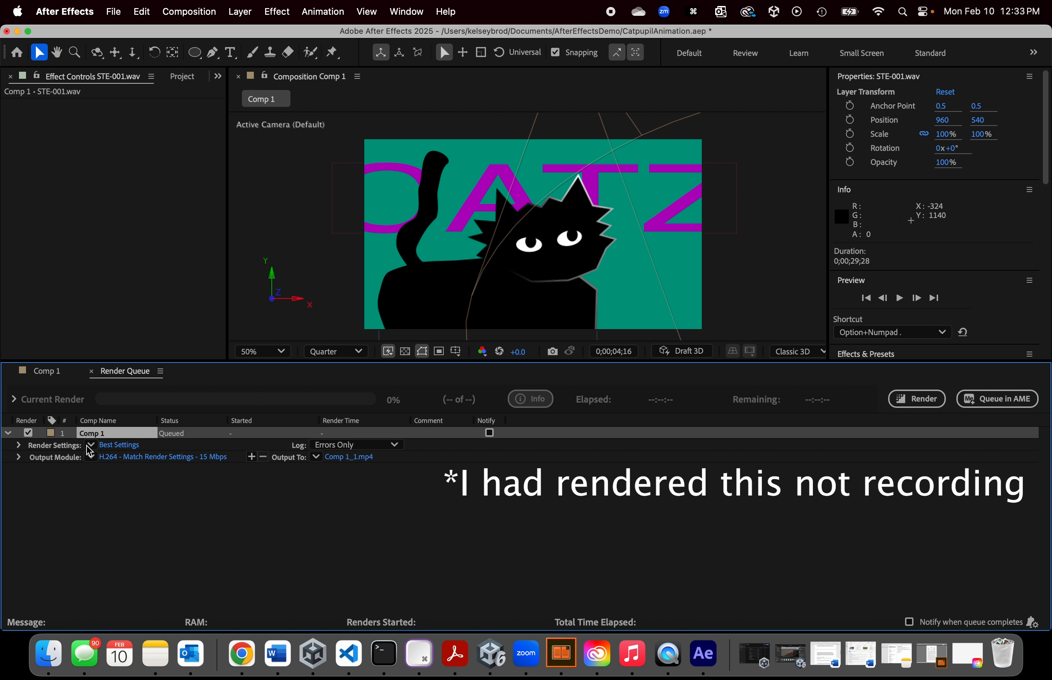
pyautogui.press('cmd+z')
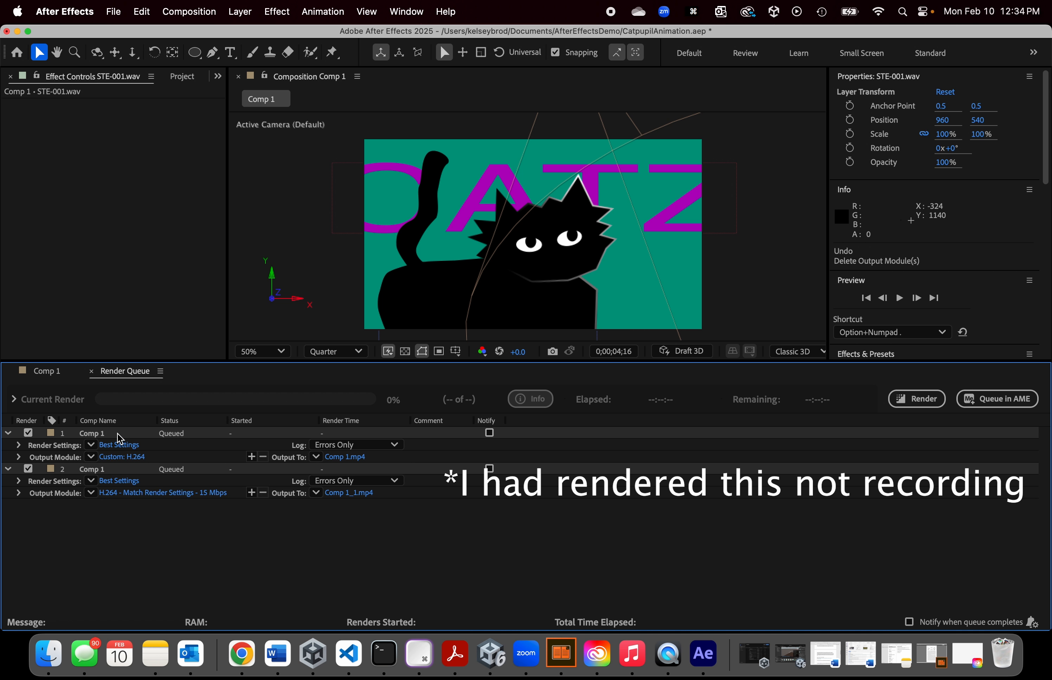
# Step: Remove the queued item with the Custom: H.264 output and render the remaining Comp 1 item to Comp 1_1.mp4
pyautogui.click(119, 438)
pyautogui.press('BackSpace')
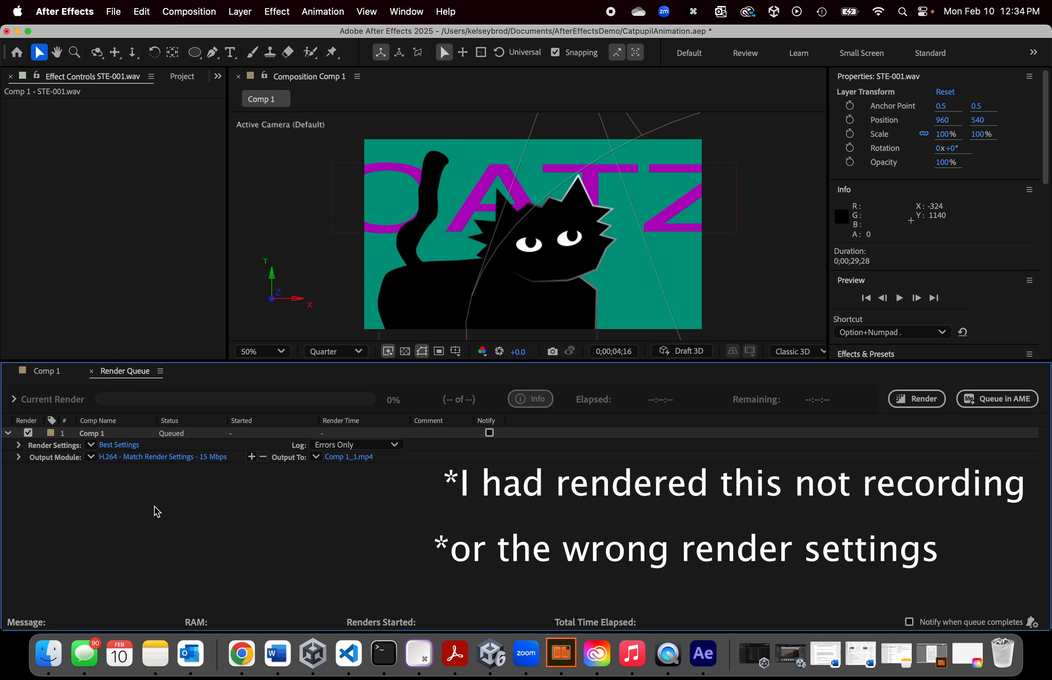
pyautogui.click(124, 435)
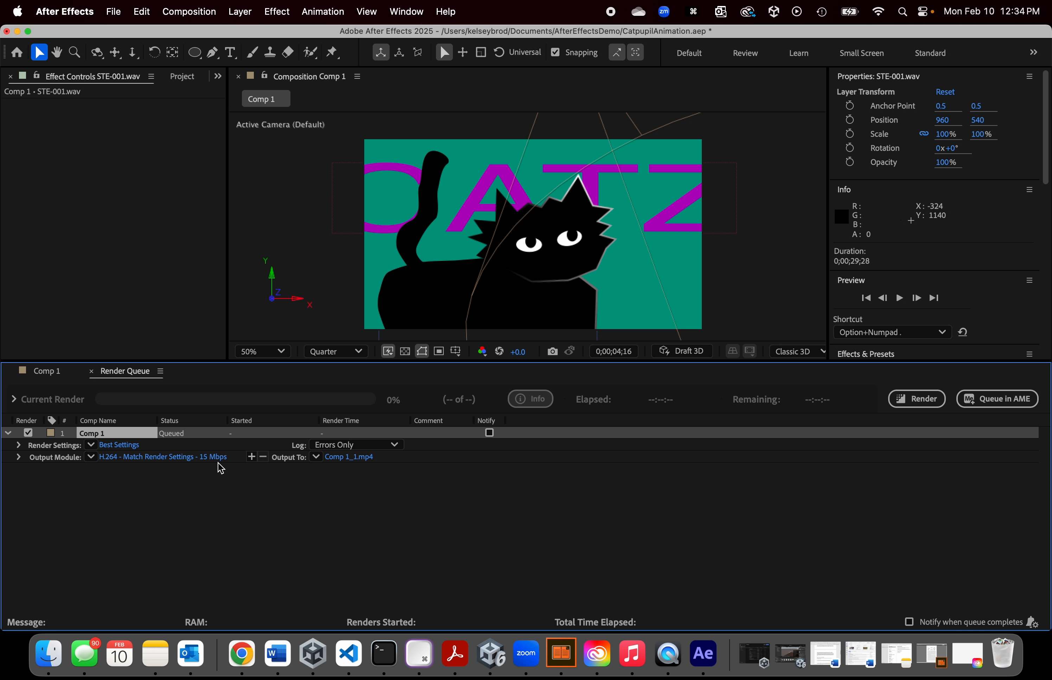
pyautogui.click(925, 400)
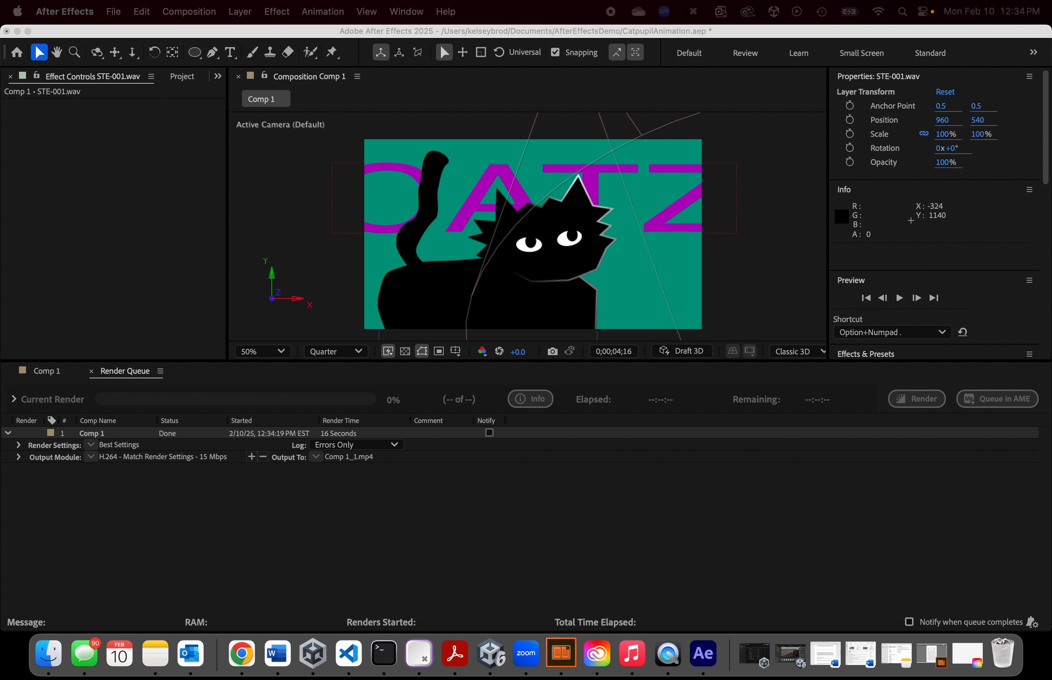
# Step: Switch to Finder and change the name of Comp 1_1.mp4 in the AfterEffectsDemo folder to CatPupilPur
pyautogui.moveTo(352, 251); pyautogui.dragTo(294, 159)
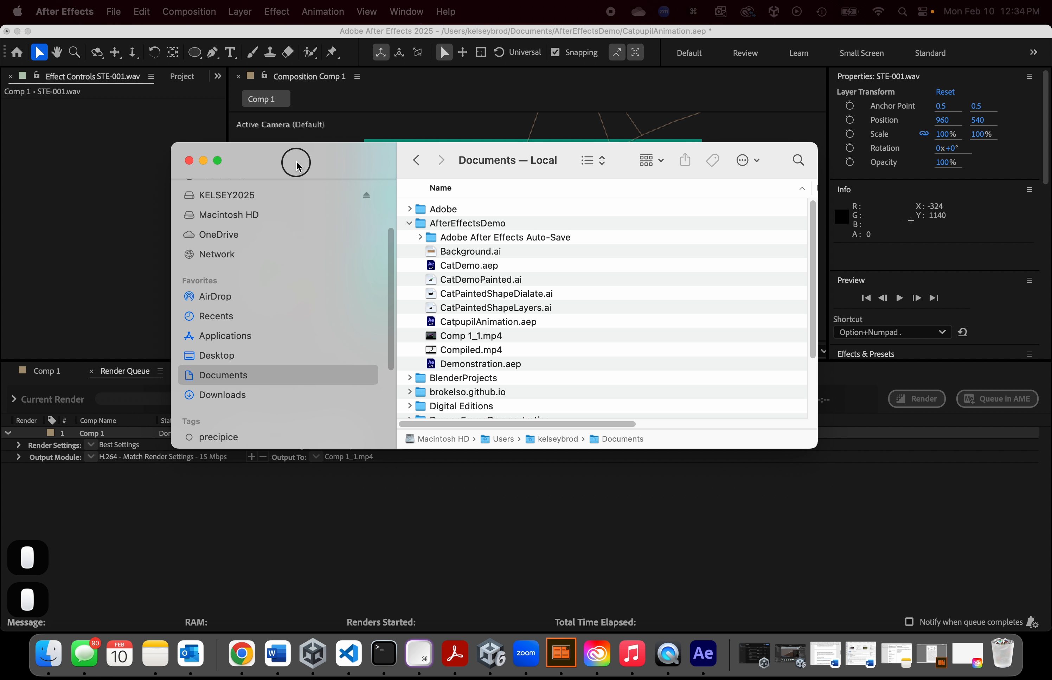
pyautogui.click(460, 336)
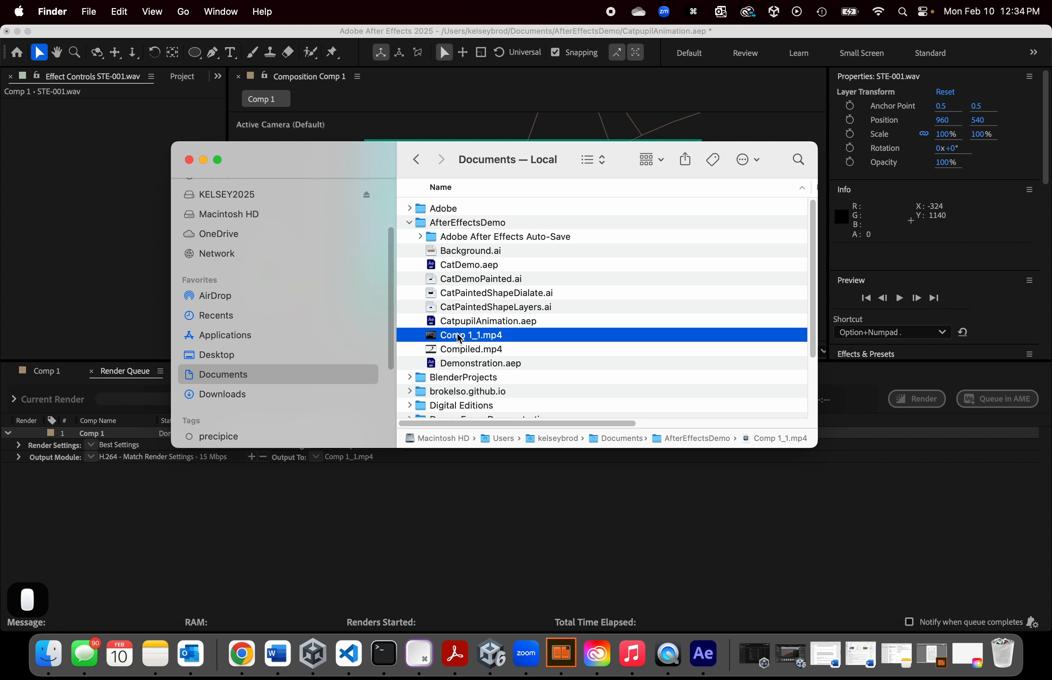
pyautogui.click(459, 338)
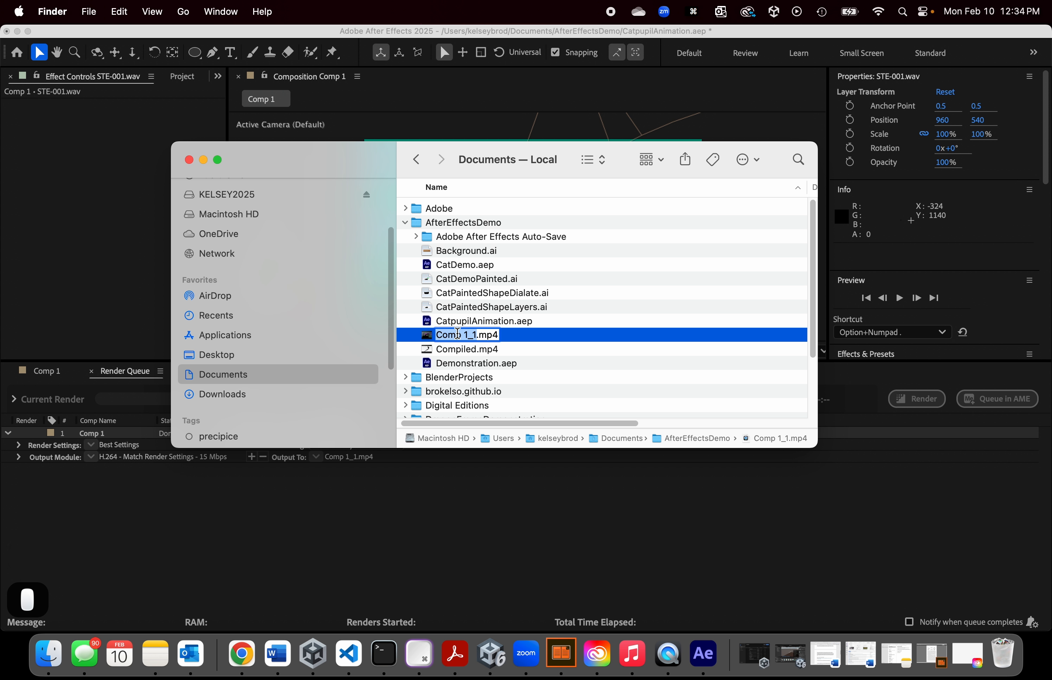
pyautogui.write('Cat')
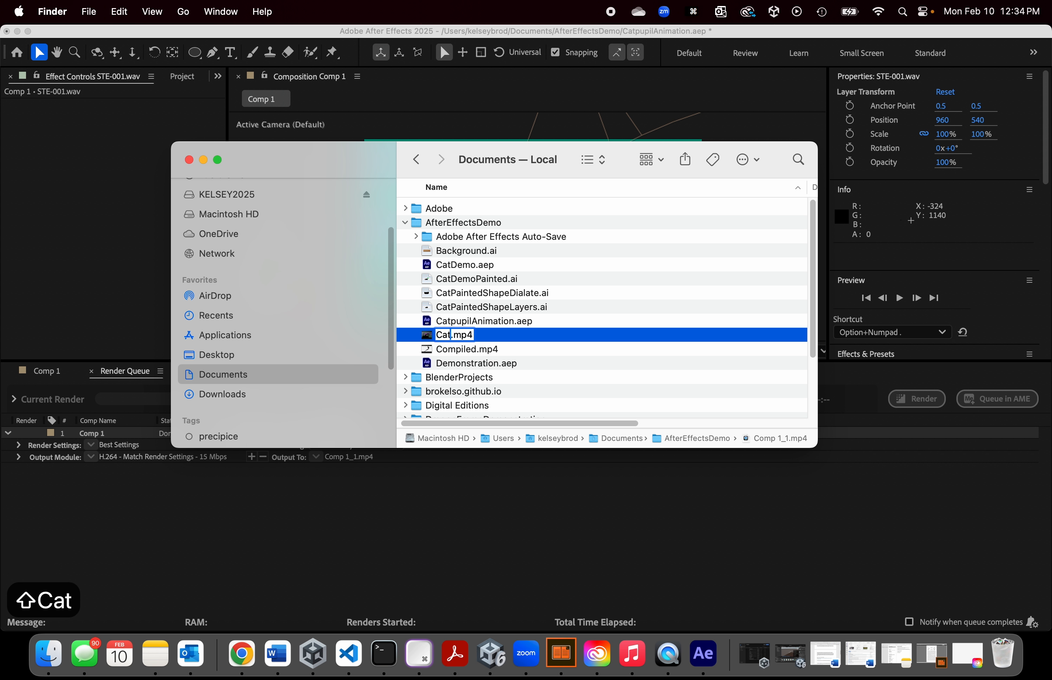
pyautogui.write('Pupil')
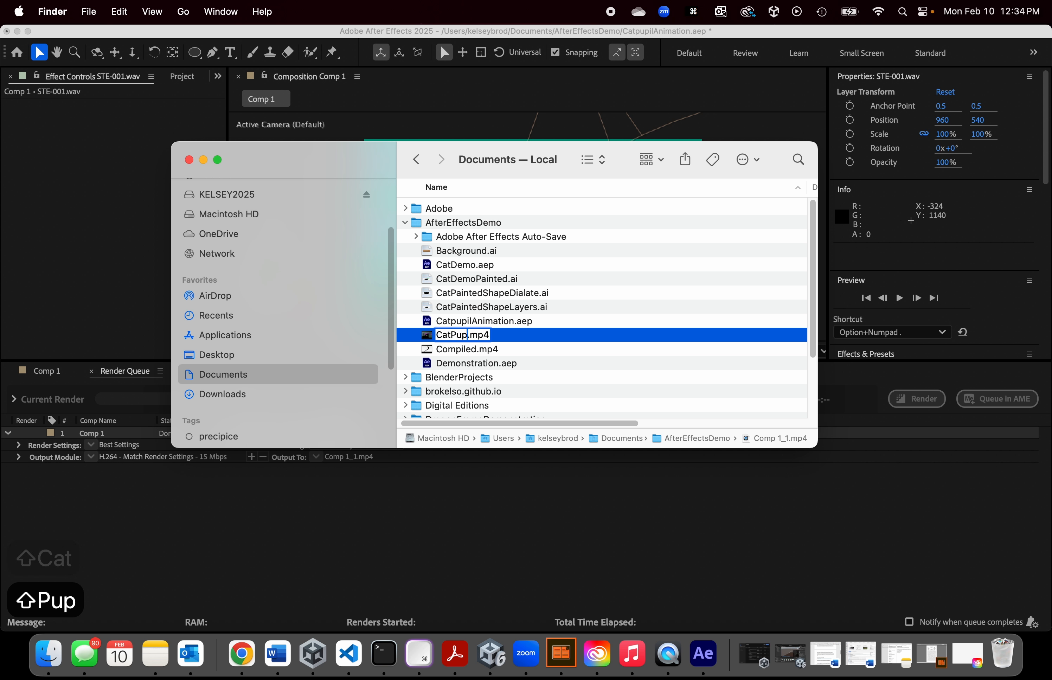
pyautogui.write('Pur')
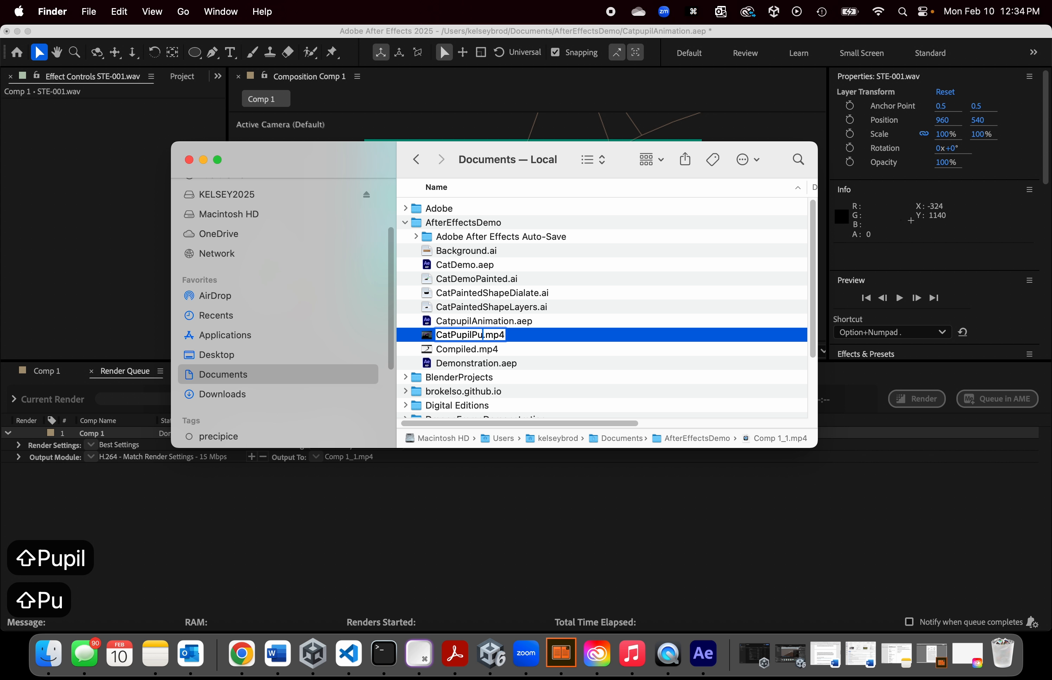
# Step: Prefix the video's file name with the creator's last and first names, separated by underscores, and confirm the rename
pyautogui.press('Left')
pyautogui.press('Left')
pyautogui.press('Left')
pyautogui.press('Left')
pyautogui.press('Left')
pyautogui.press('Left')
pyautogui.press('Left')
pyautogui.press('Left')
pyautogui.press('Left')
pyautogui.press('Left')
pyautogui.press('Left')
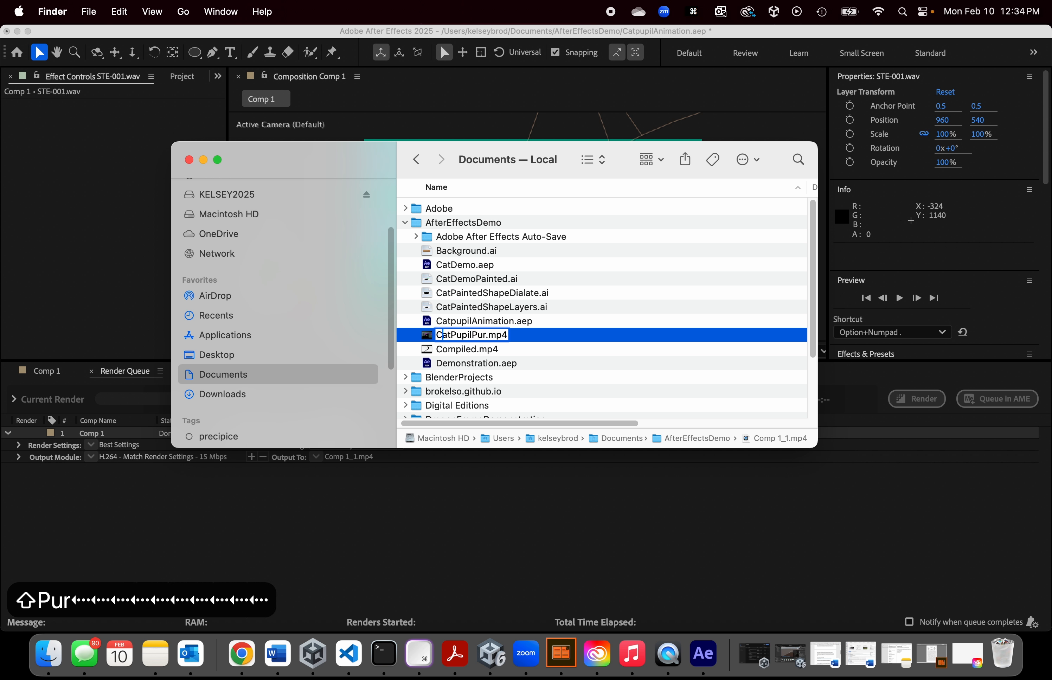
pyautogui.write('Brod_Kelsey')
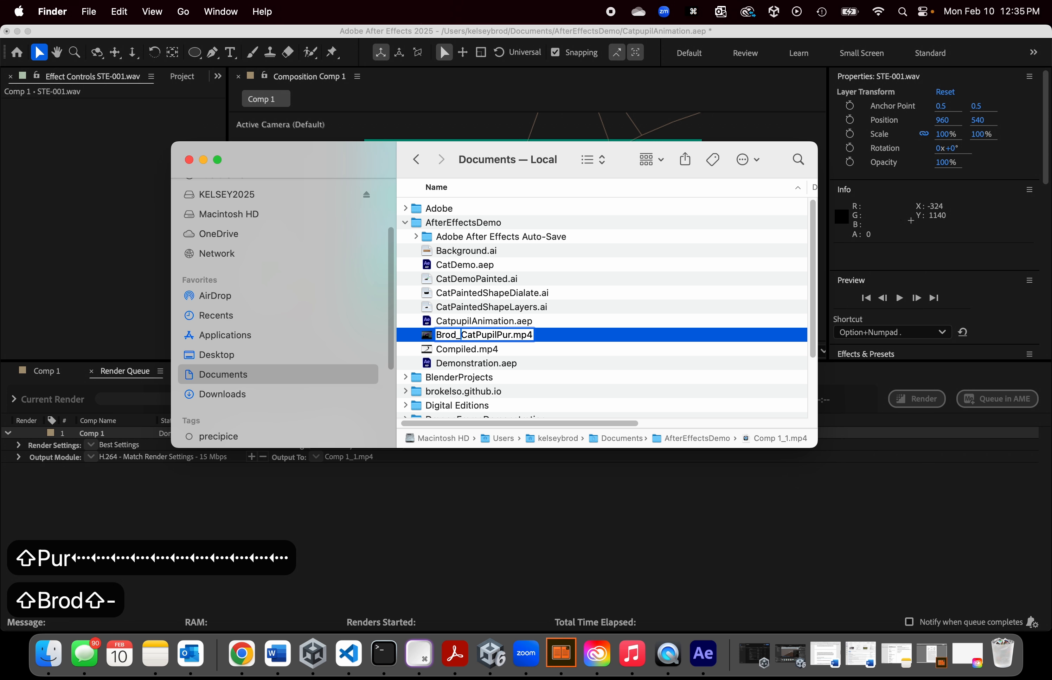
pyautogui.write('_')
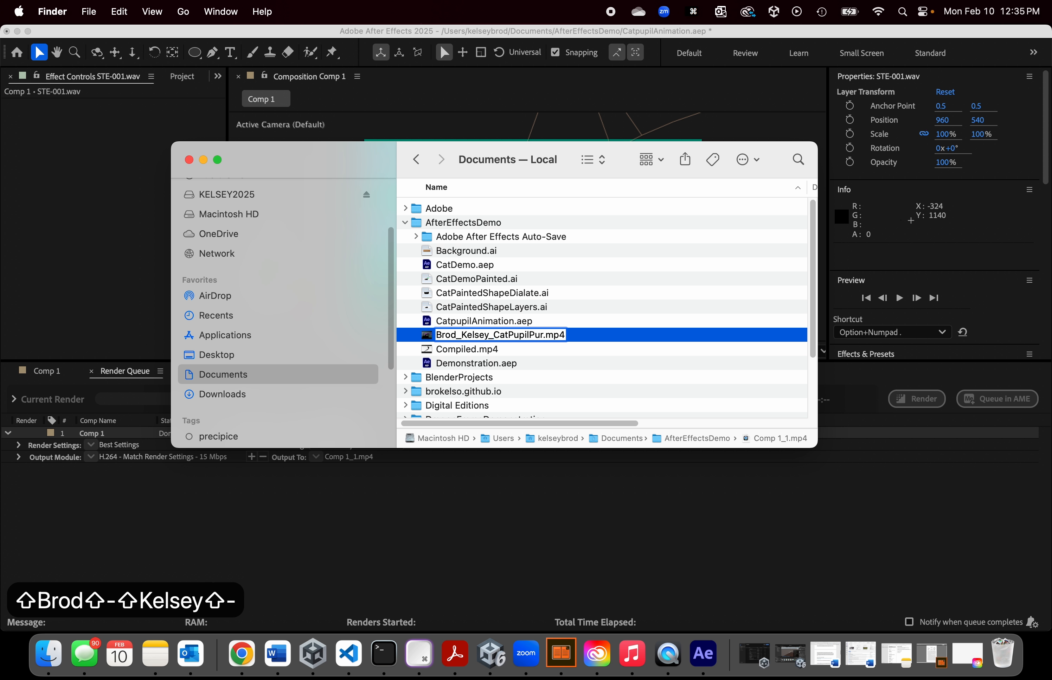
pyautogui.click(524, 336)
# Step: Play the renamed video in a Quick Look preview and close it
pyautogui.click(509, 266)
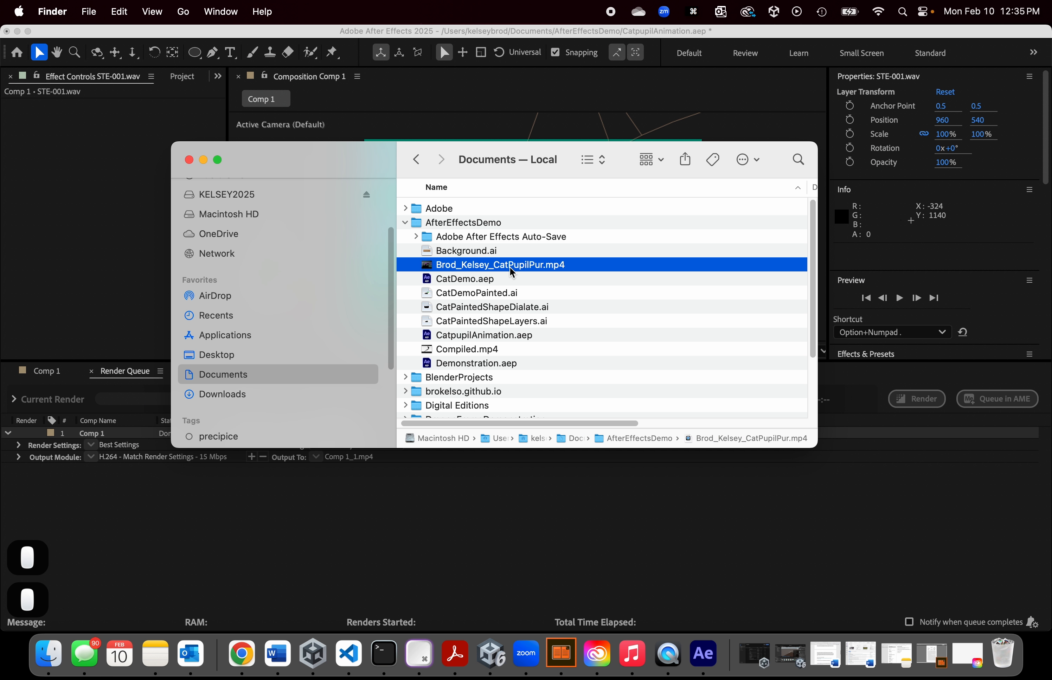
pyautogui.press('space')
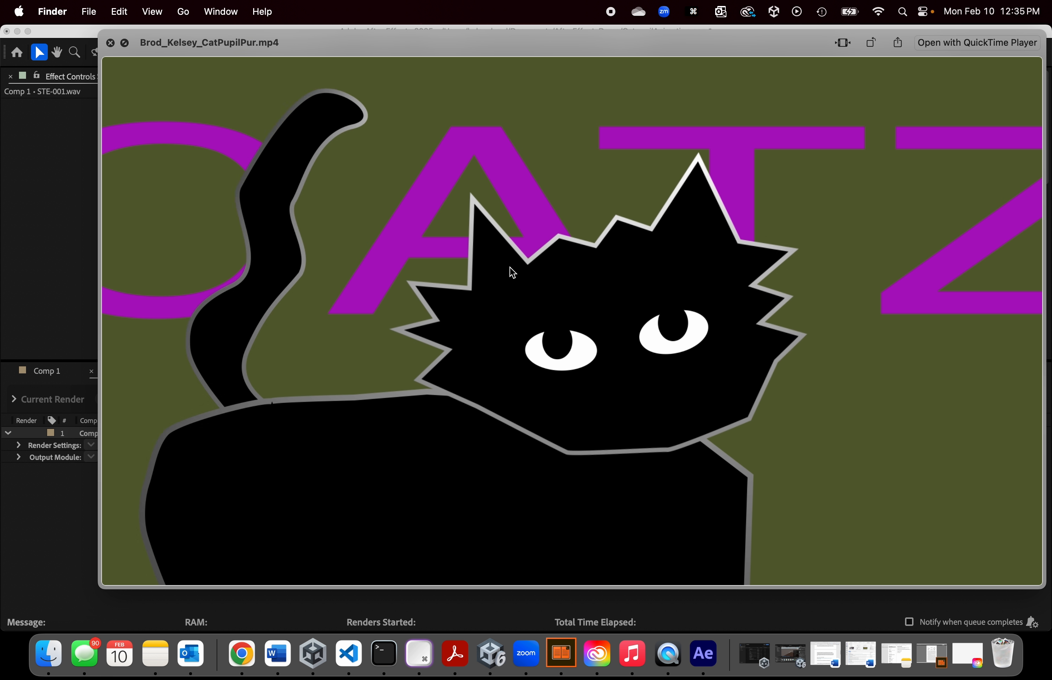
pyautogui.moveTo(549, 275)
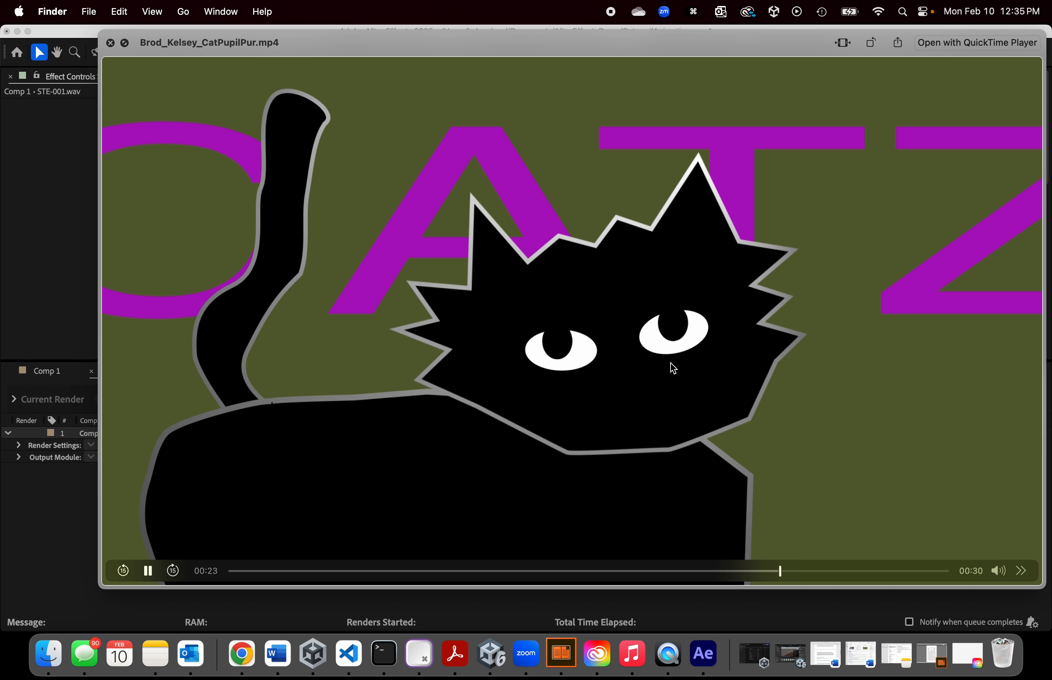
pyautogui.press('space')
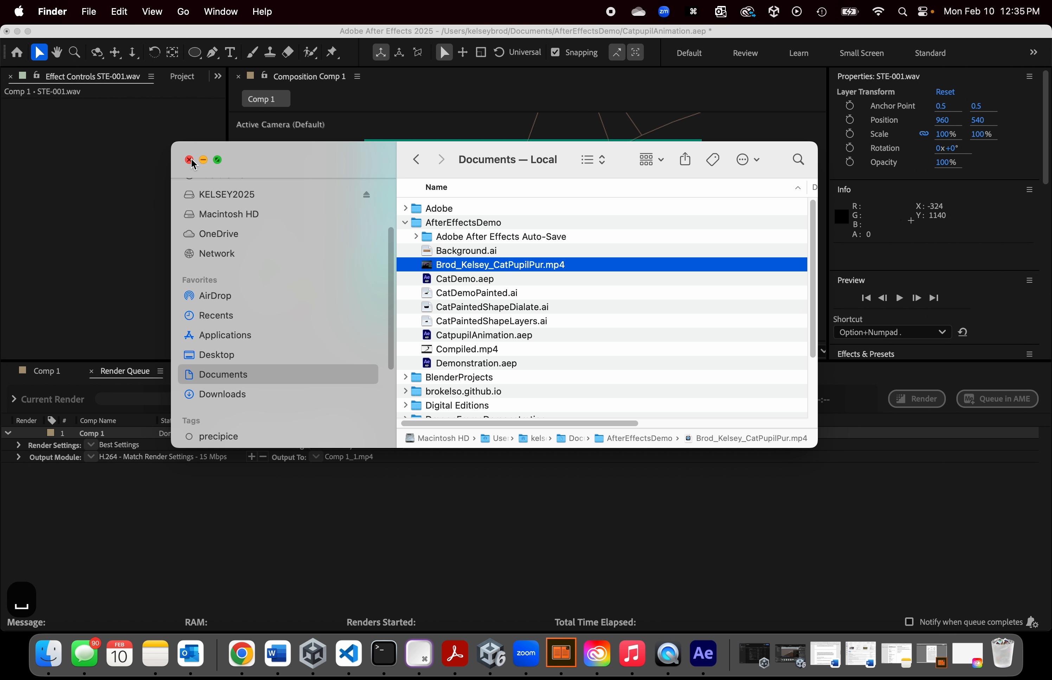